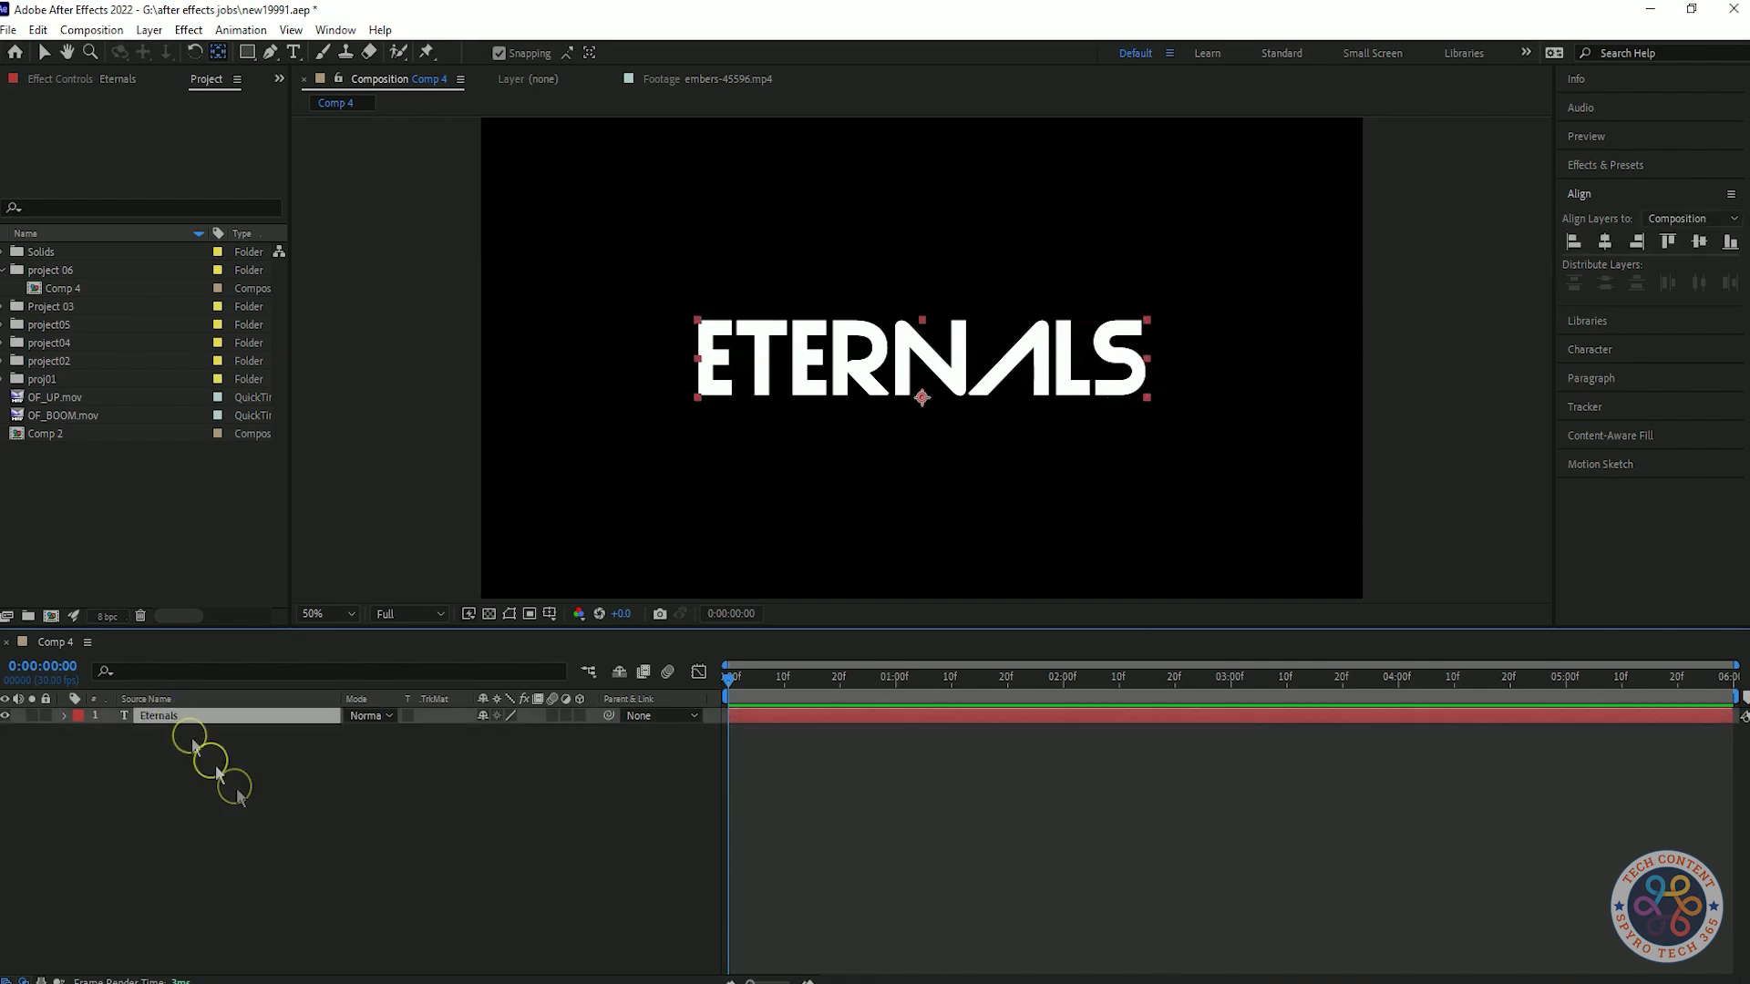
- Create a 1920 × 1080 px black solid above the Eternals text layer
mouse_move(365, 559)
left_click(510, 607)
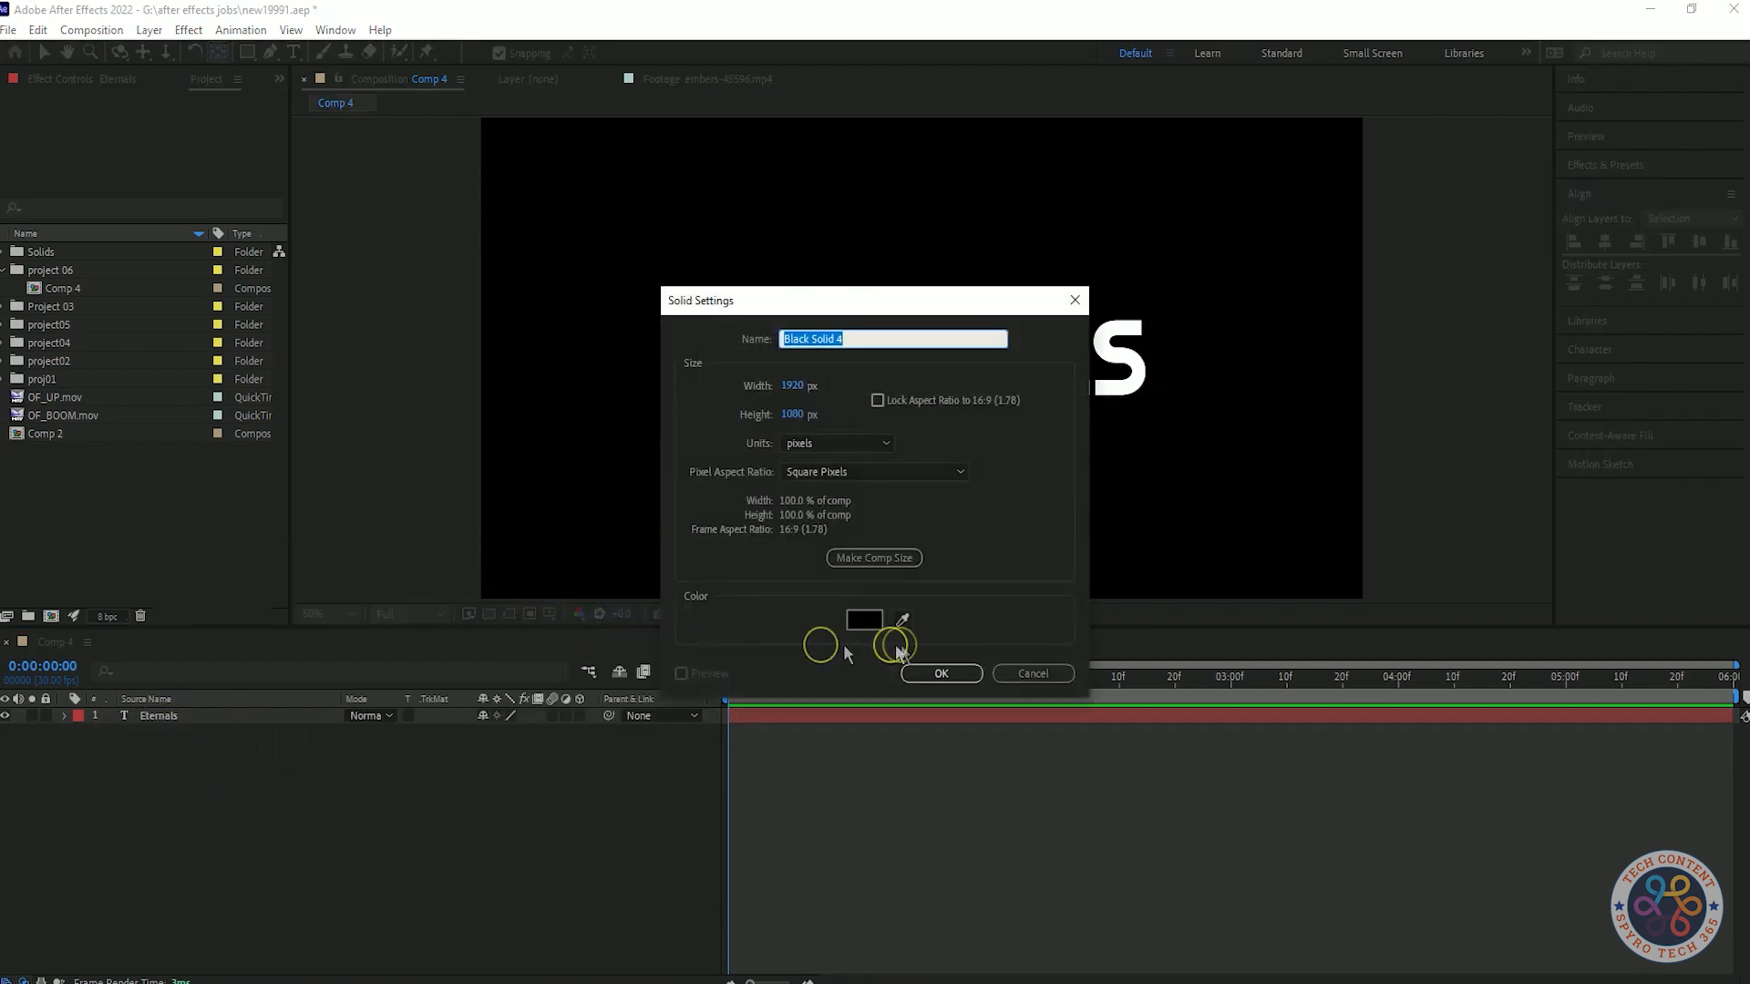
left_click(936, 673)
- Apply the Element effect to the black solid and show its effect controls
right_click(173, 715)
mouse_move(292, 445)
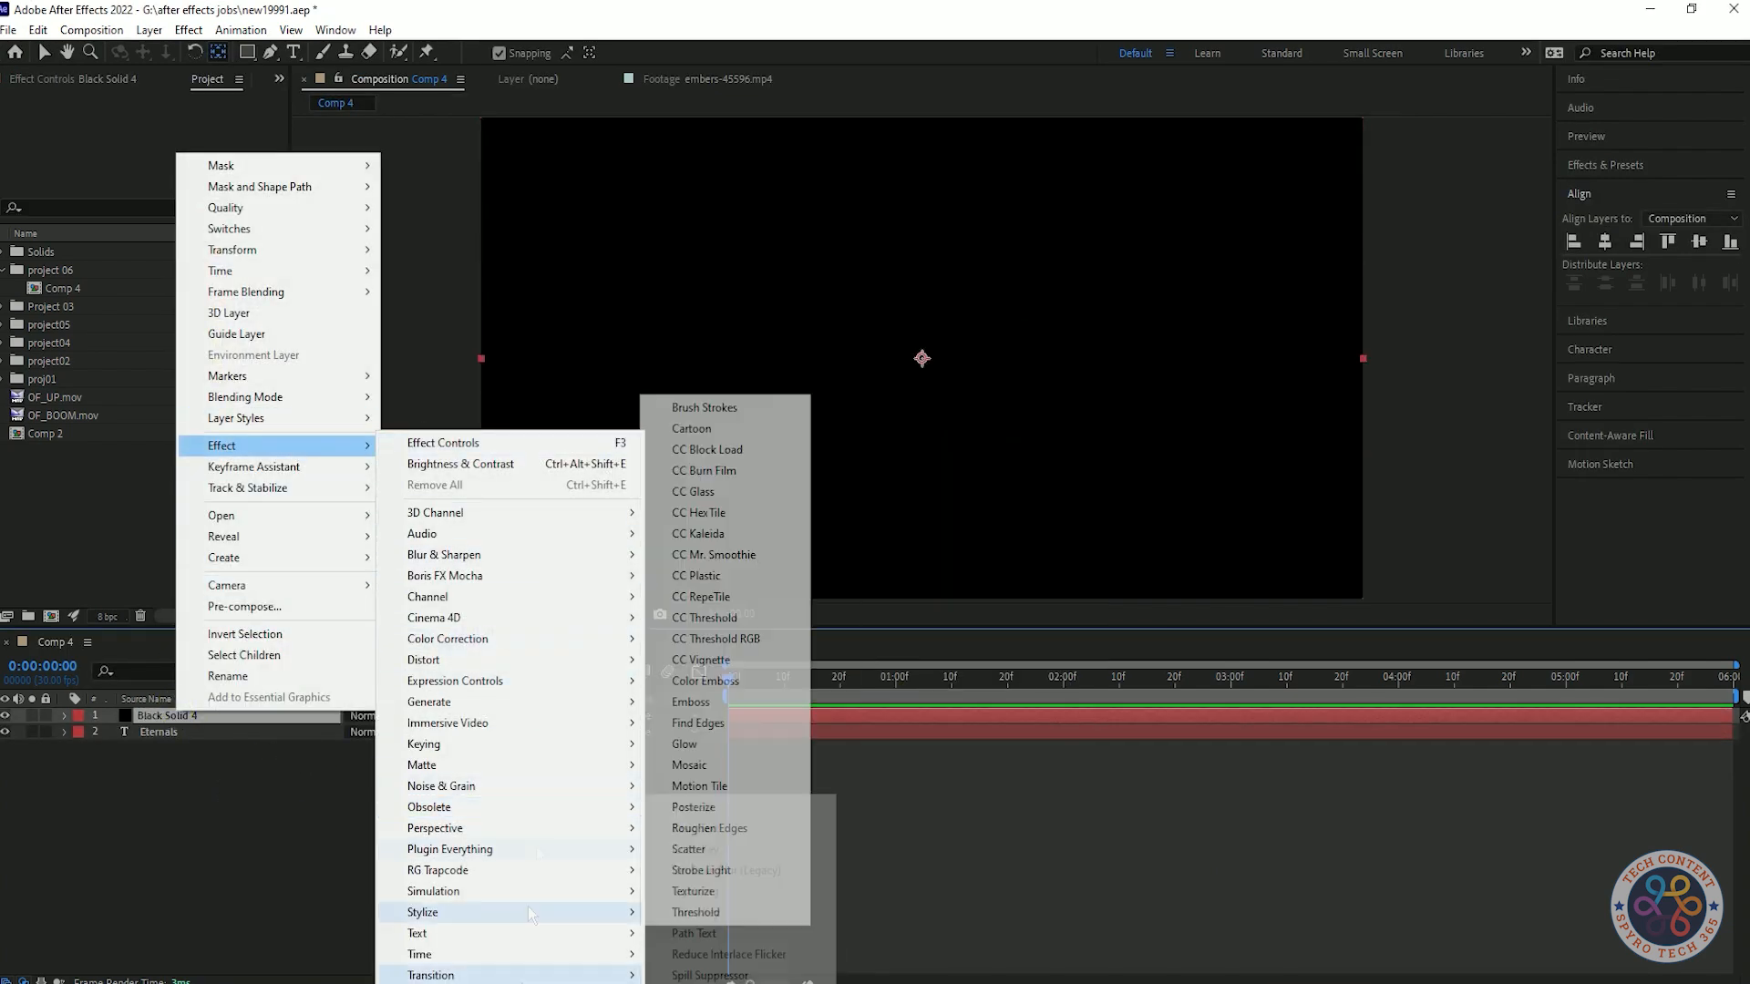
left_click(573, 820)
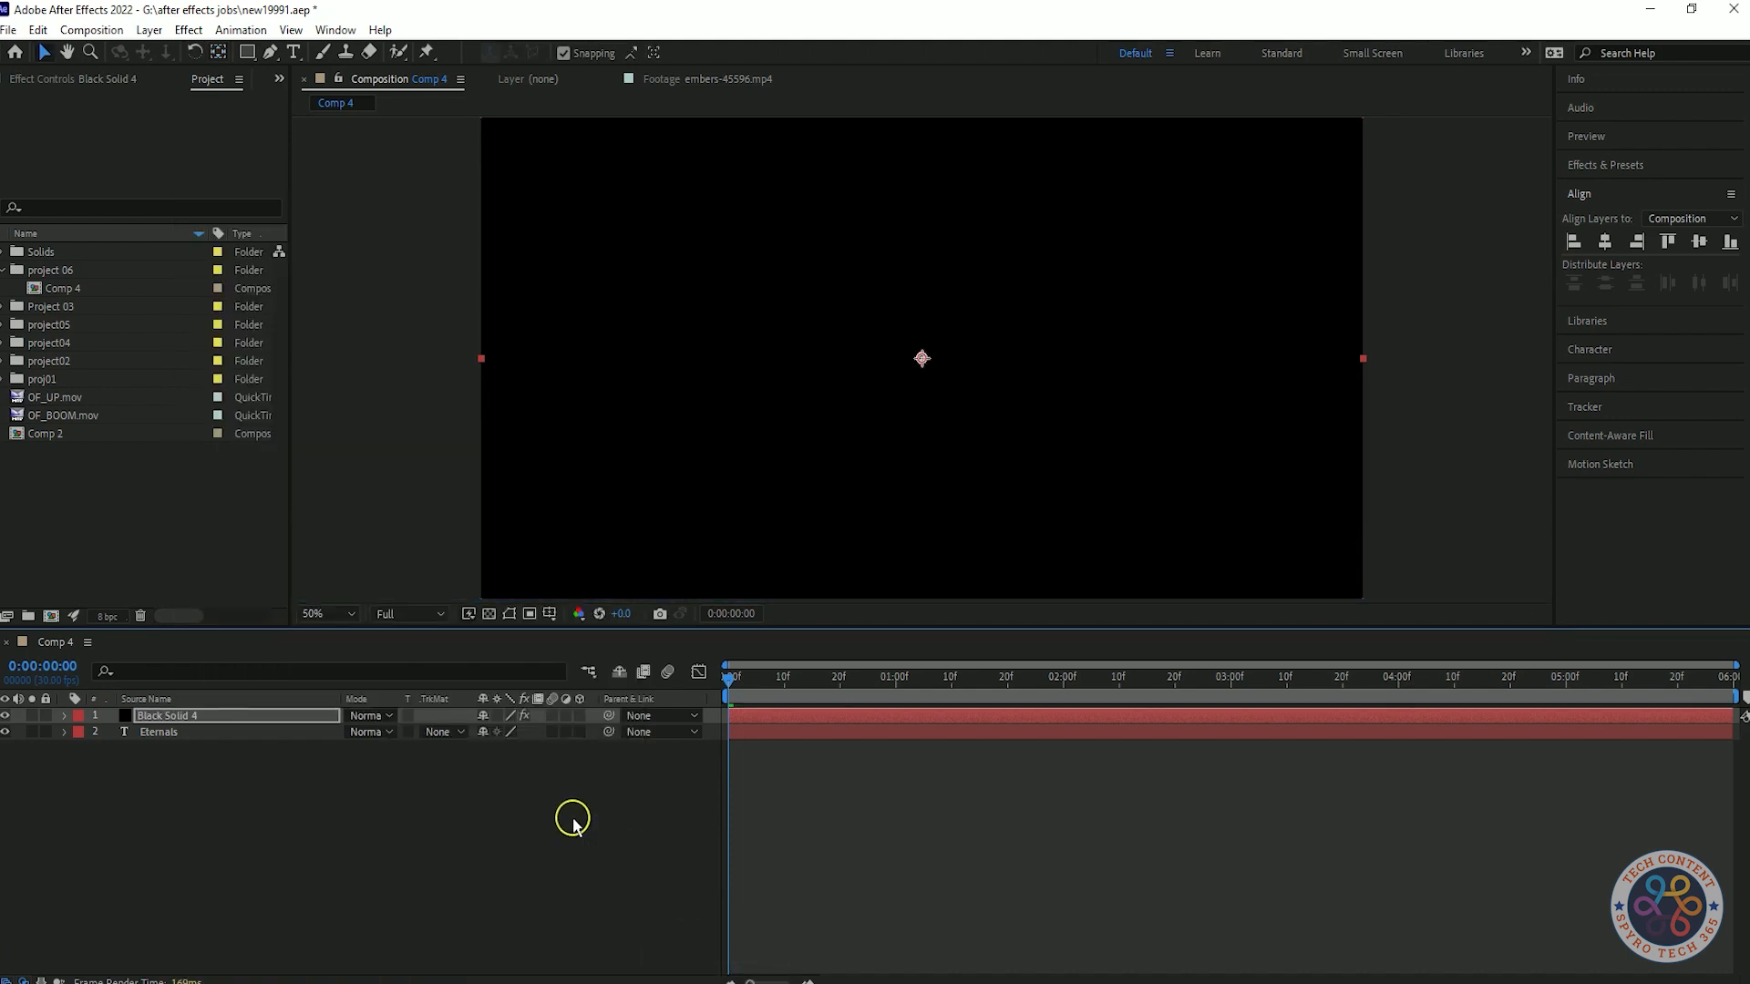
left_click(75, 81)
left_click(18, 181)
left_click(17, 181)
left_click(87, 160)
left_click(1698, 70)
- Hide the Eternals text layer and assign it to Path Layer 1 in Element's custom text and masks settings
left_click(5, 732)
left_click(17, 181)
left_click(17, 182)
left_click(33, 312)
left_click(182, 328)
left_click(202, 392)
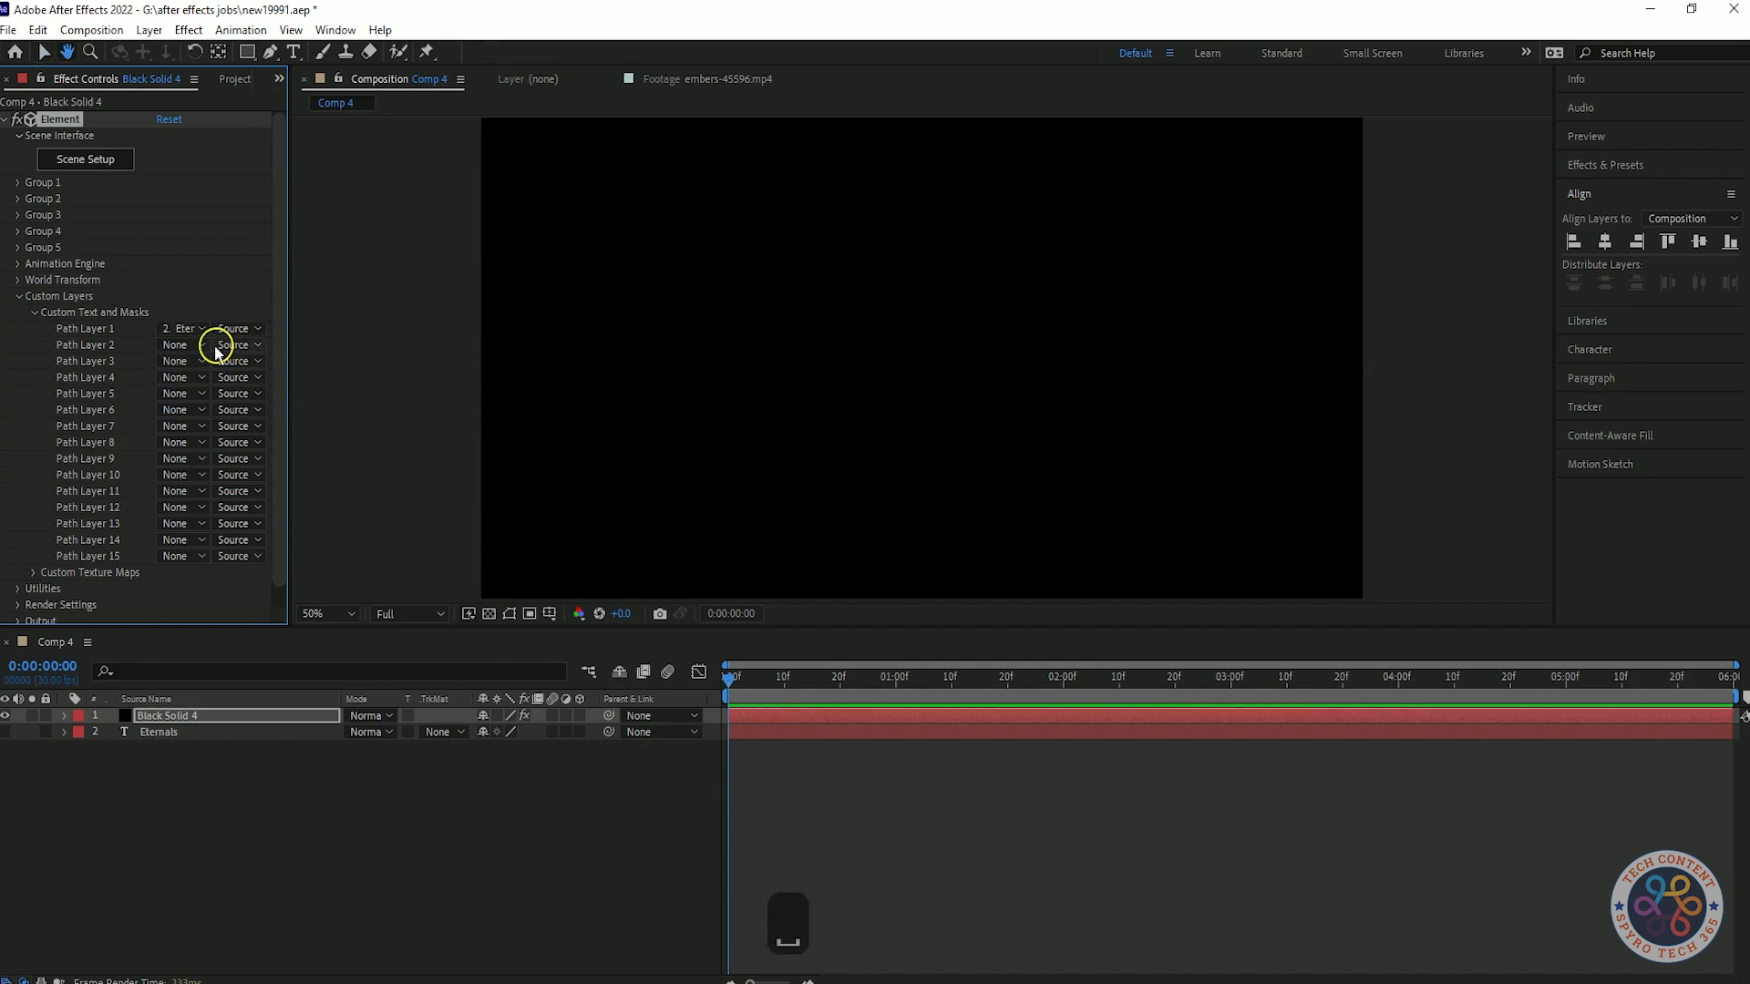
left_click(86, 159)
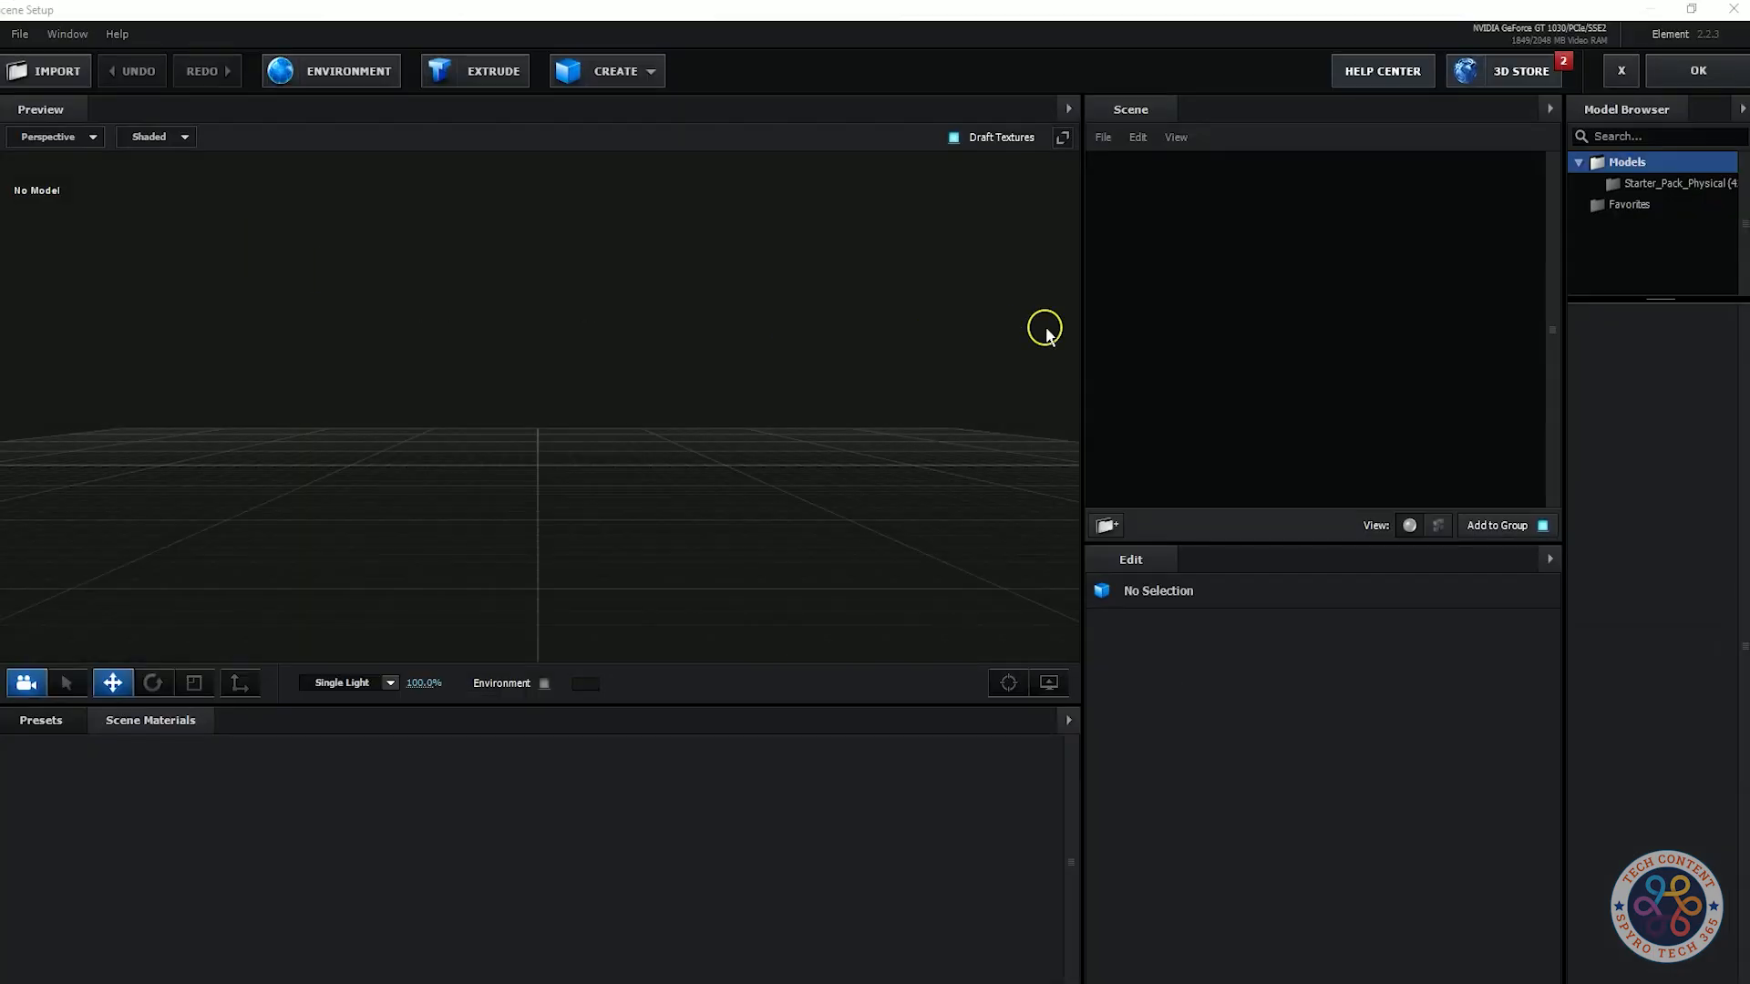
left_click(1701, 71)
left_click(206, 721)
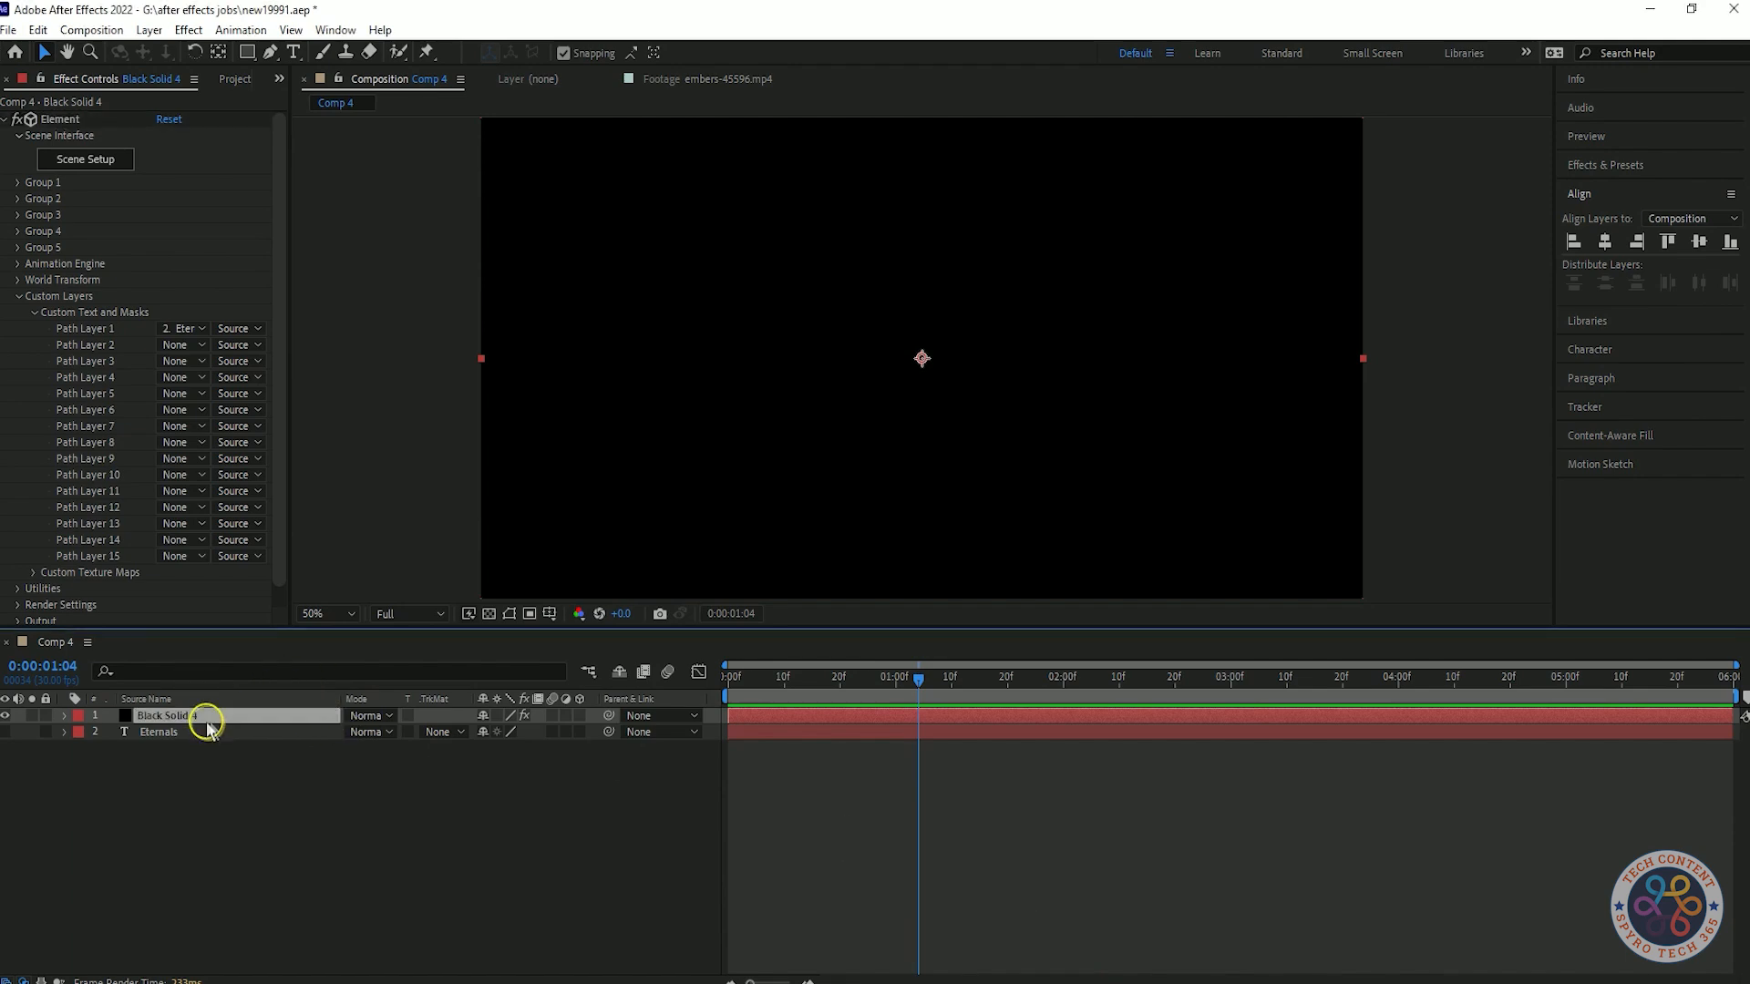
- Extrude the Eternals text path into a 3D model in Element's Scene Setup and reveal its bevel
left_click(102, 157)
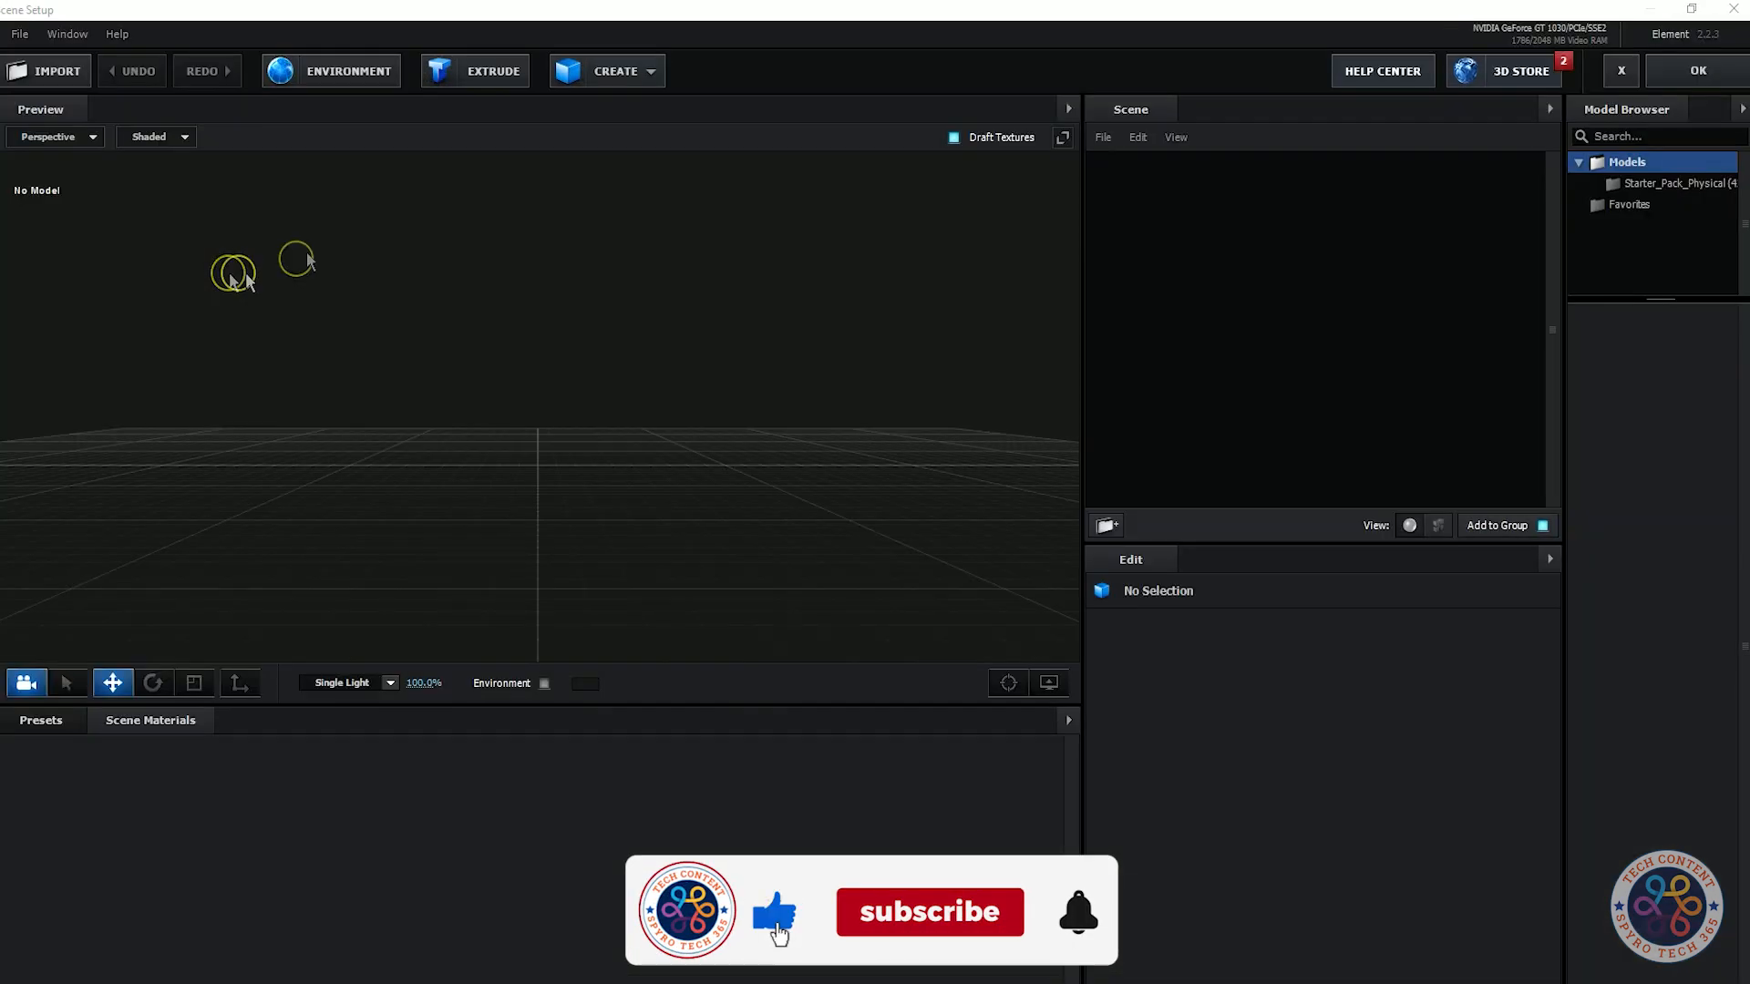
left_click_drag(869, 410, 863, 457)
right_click(863, 457)
left_click(1614, 787)
left_click(1122, 188)
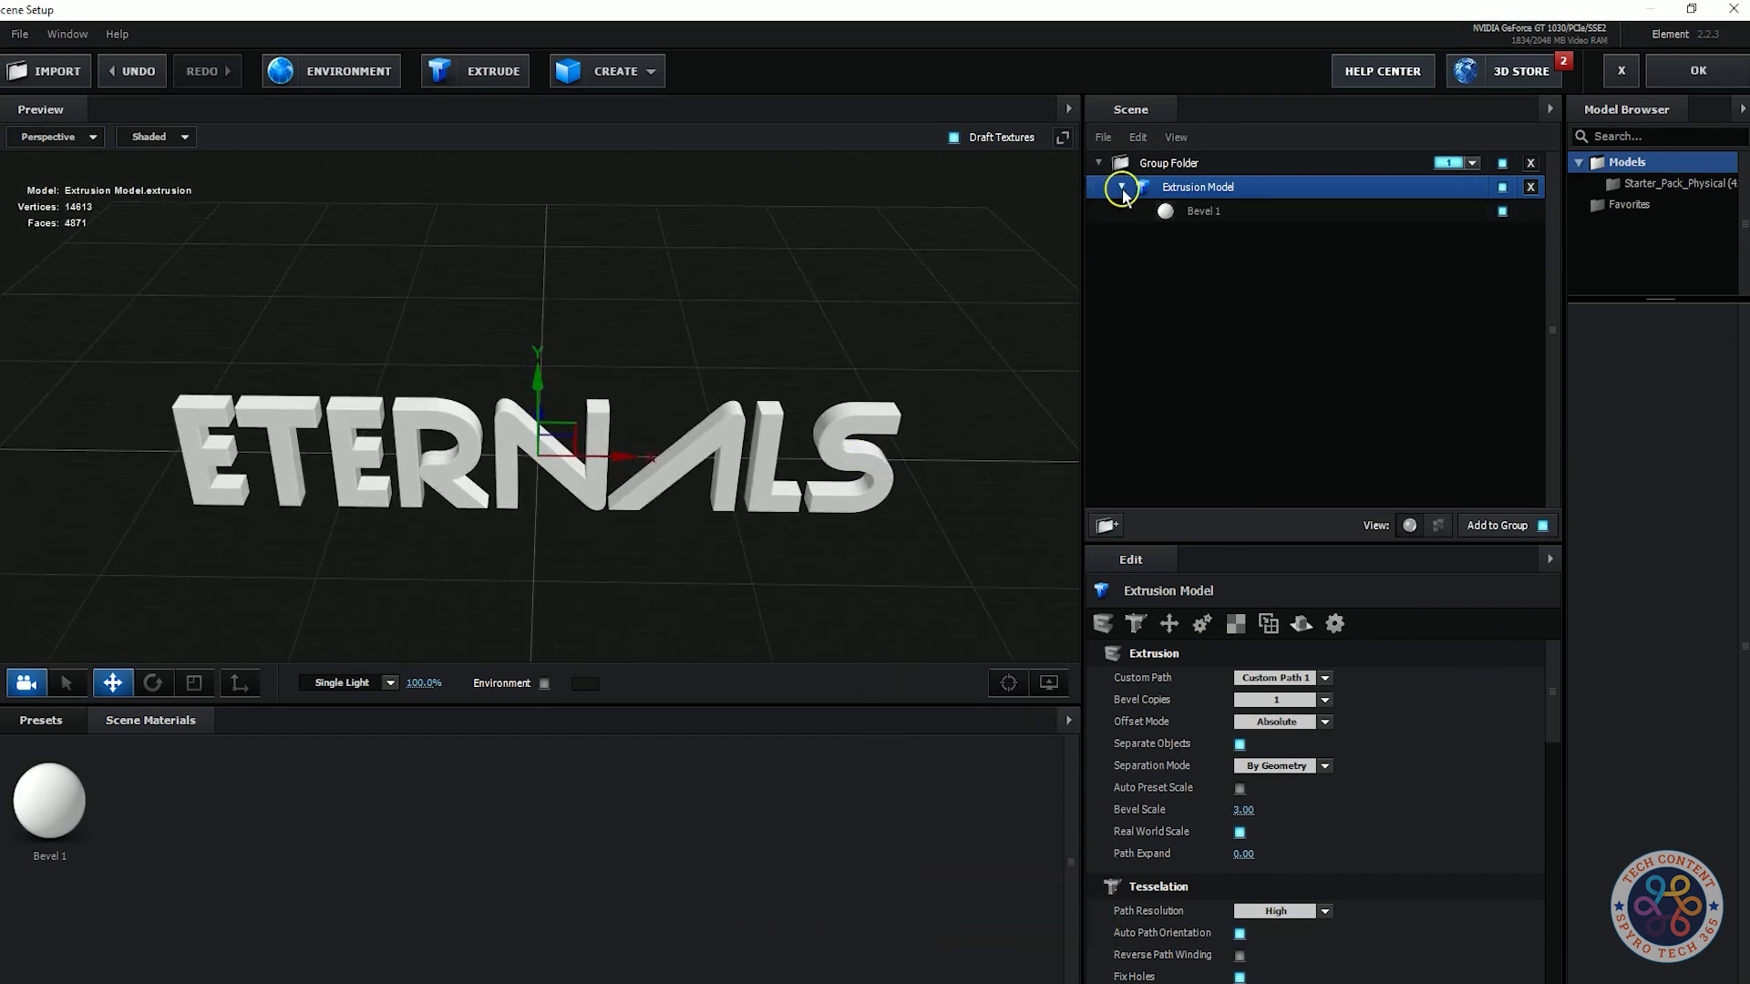
- Set Bevel 1's extrude to 1.71 and its bevel size to 0.63
left_click(1204, 212)
left_click_drag(1394, 690, 1312, 673)
left_click_drag(1246, 724, 1265, 723)
key("ctrl+z")
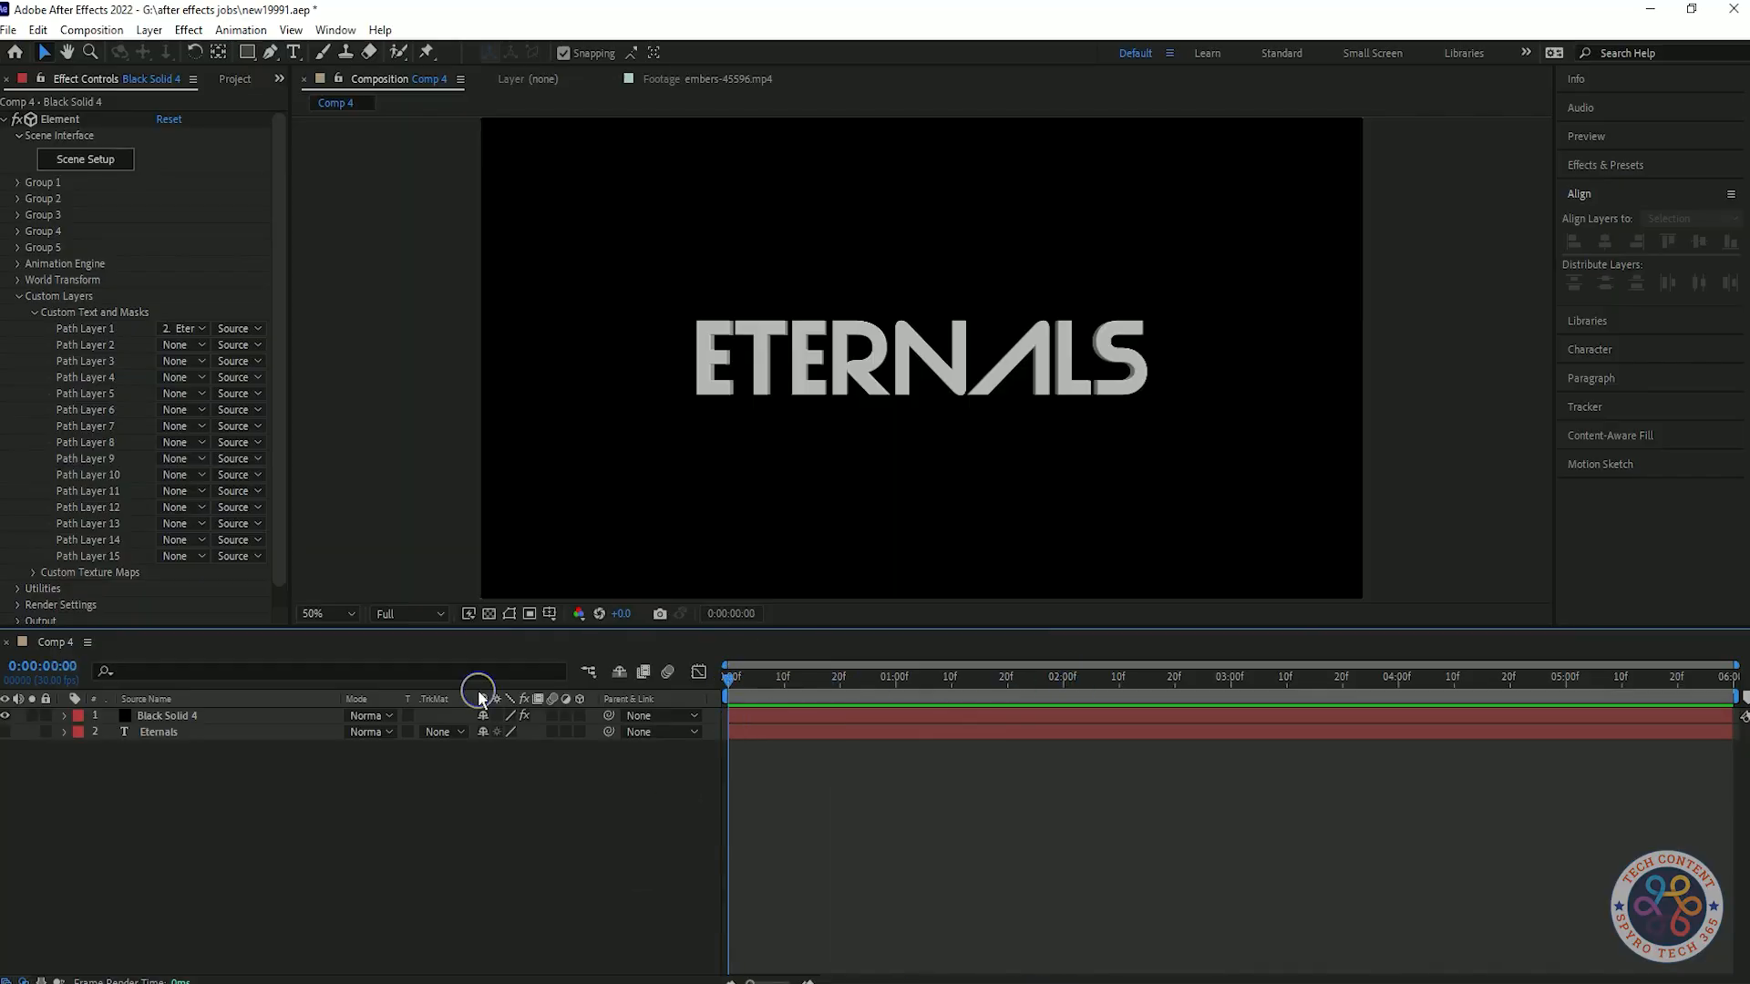
- Reopen the Scene Setup and examine Bevel 1's bevel, reflectivity, refraction and illumination settings
left_click(82, 159)
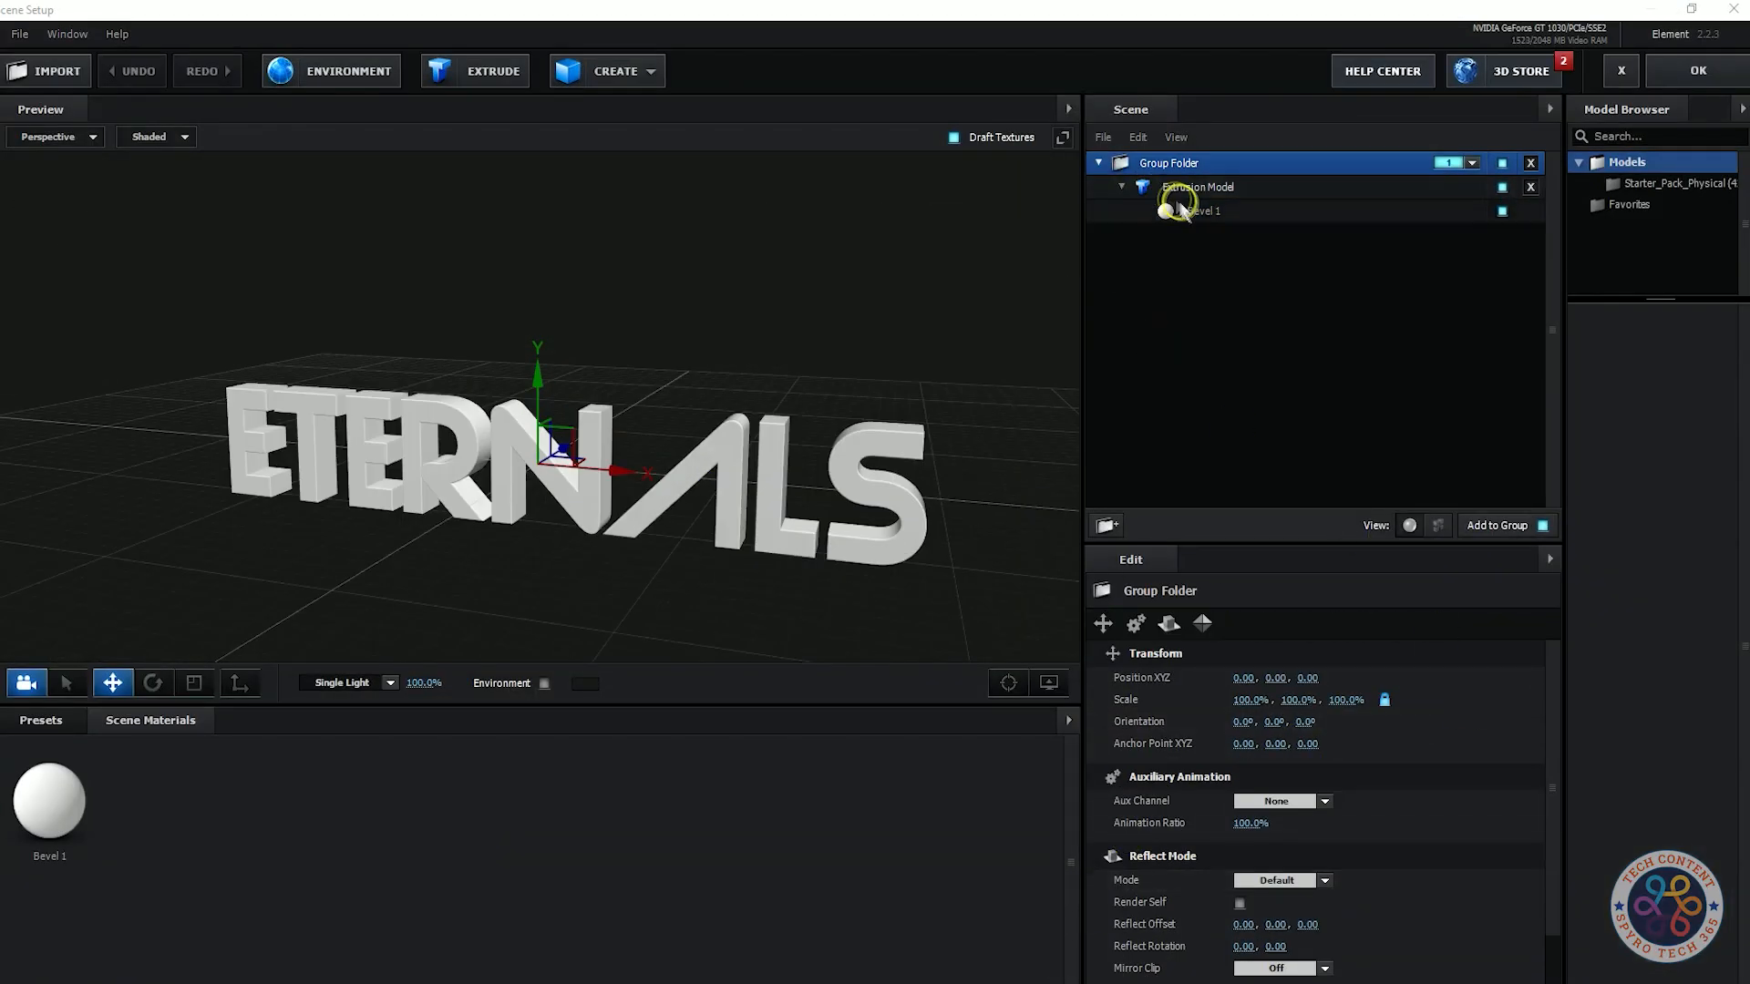
left_click(1171, 208)
scroll(1473, 734, "down", 2)
scroll(1476, 736, "up", 2)
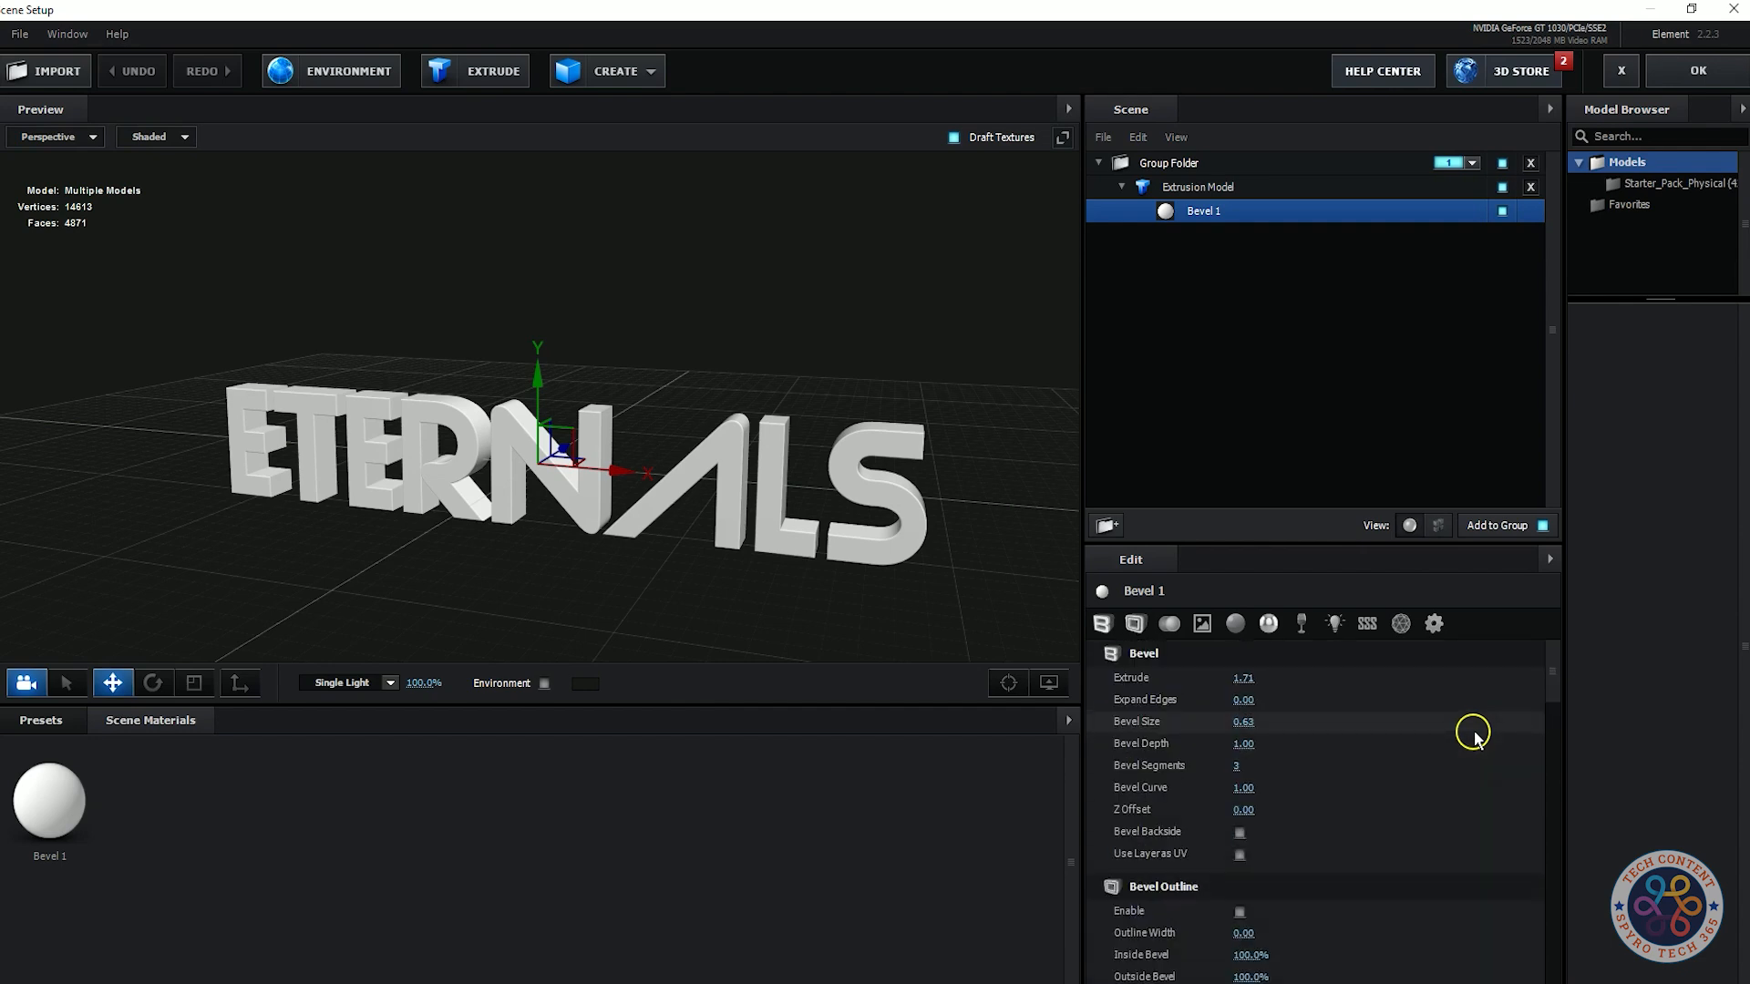
scroll(1473, 735, "down", 10)
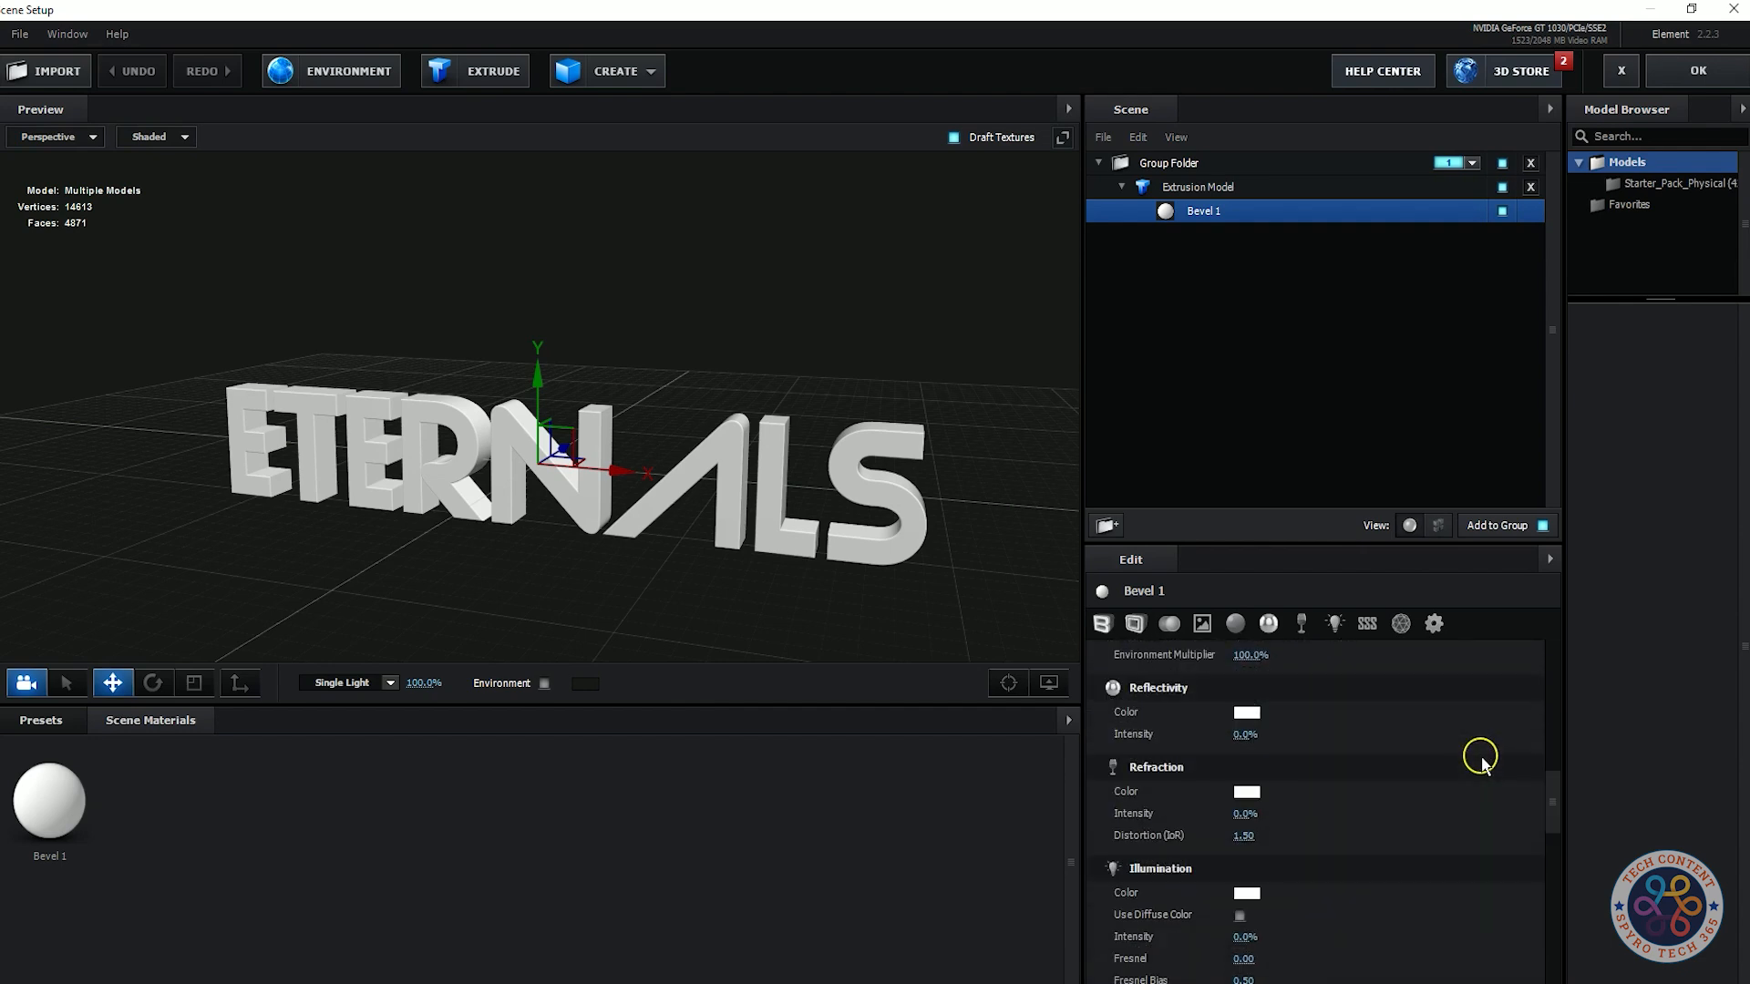
scroll(1480, 758, "down", 10)
scroll(1481, 758, "up", 15)
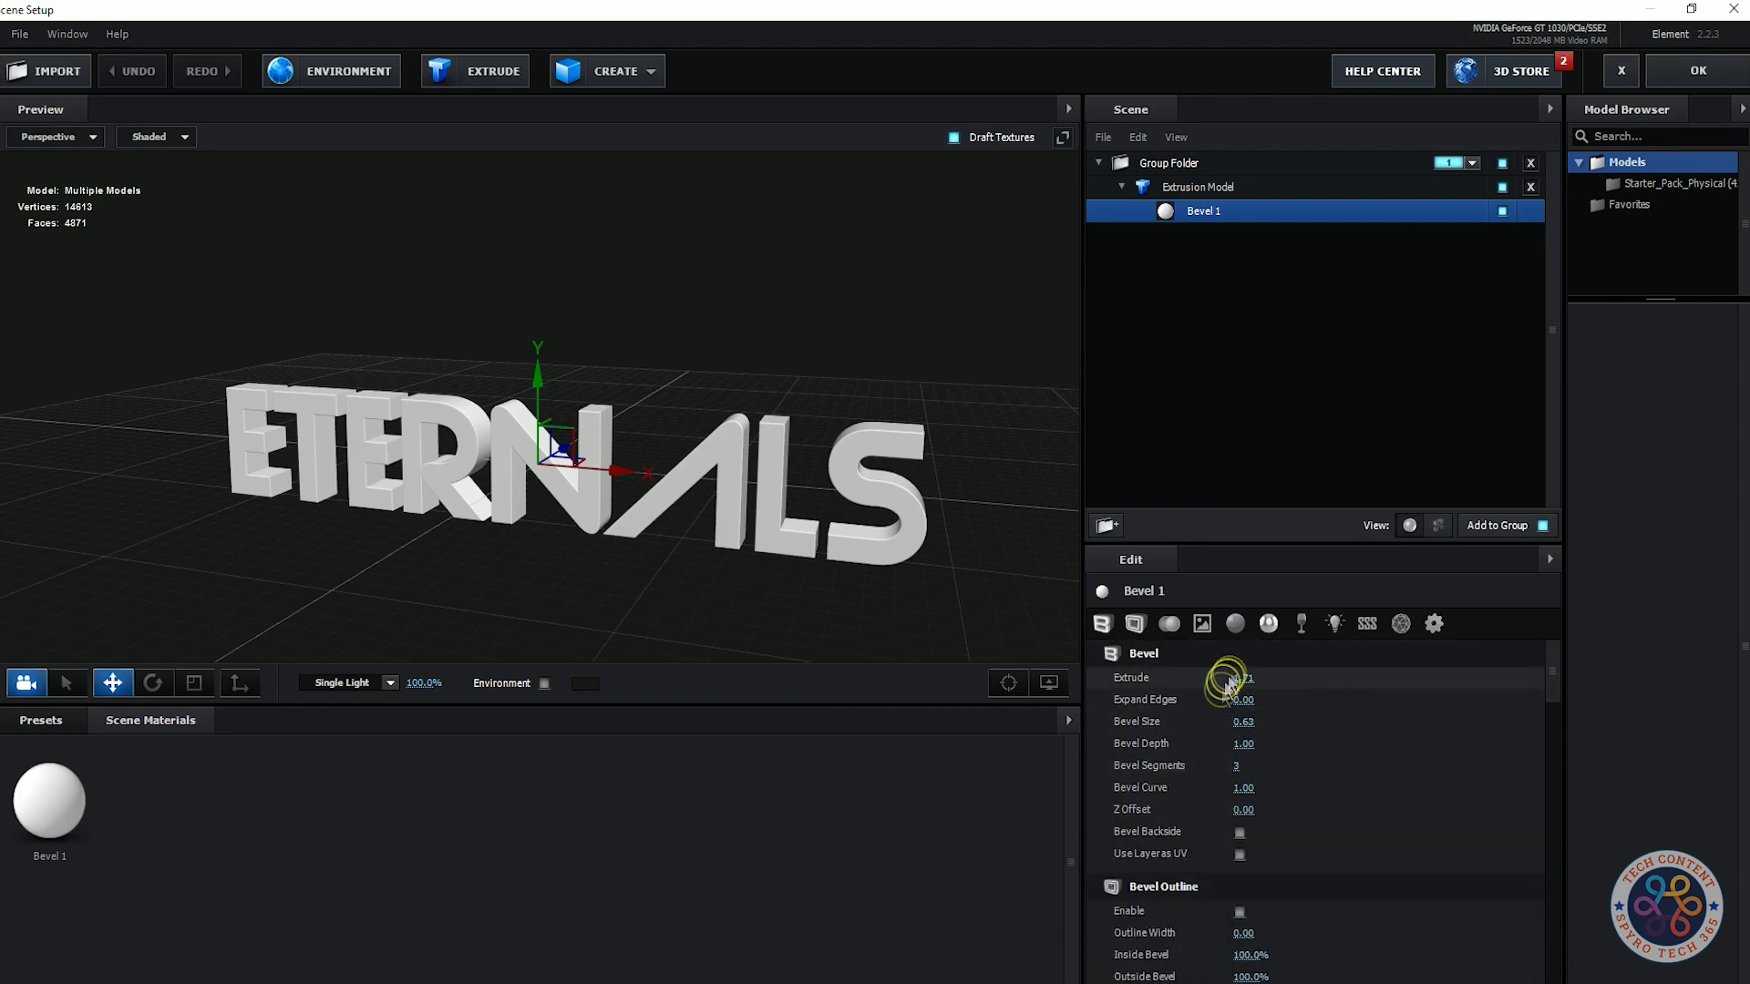
- Try the bevel outline on Bevel 1 and switch it off again
scroll(1403, 693, "down", 3)
left_click(1239, 777)
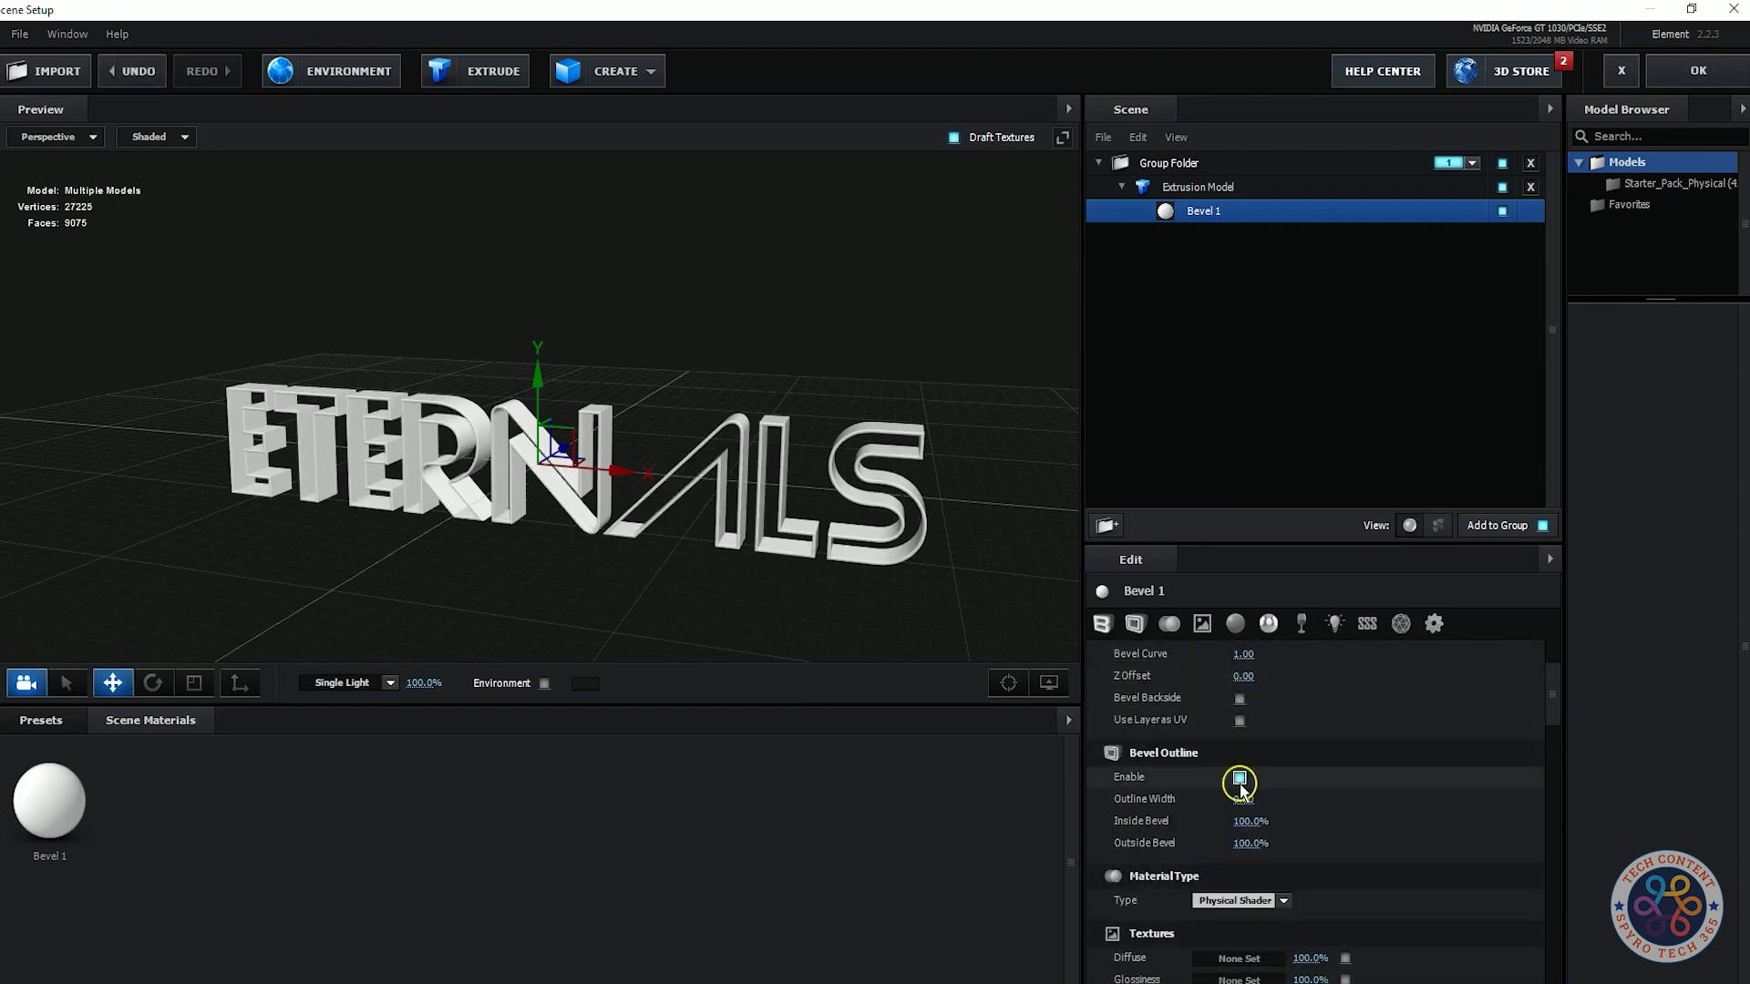
left_click(1239, 777)
scroll(1239, 784, "down", 10)
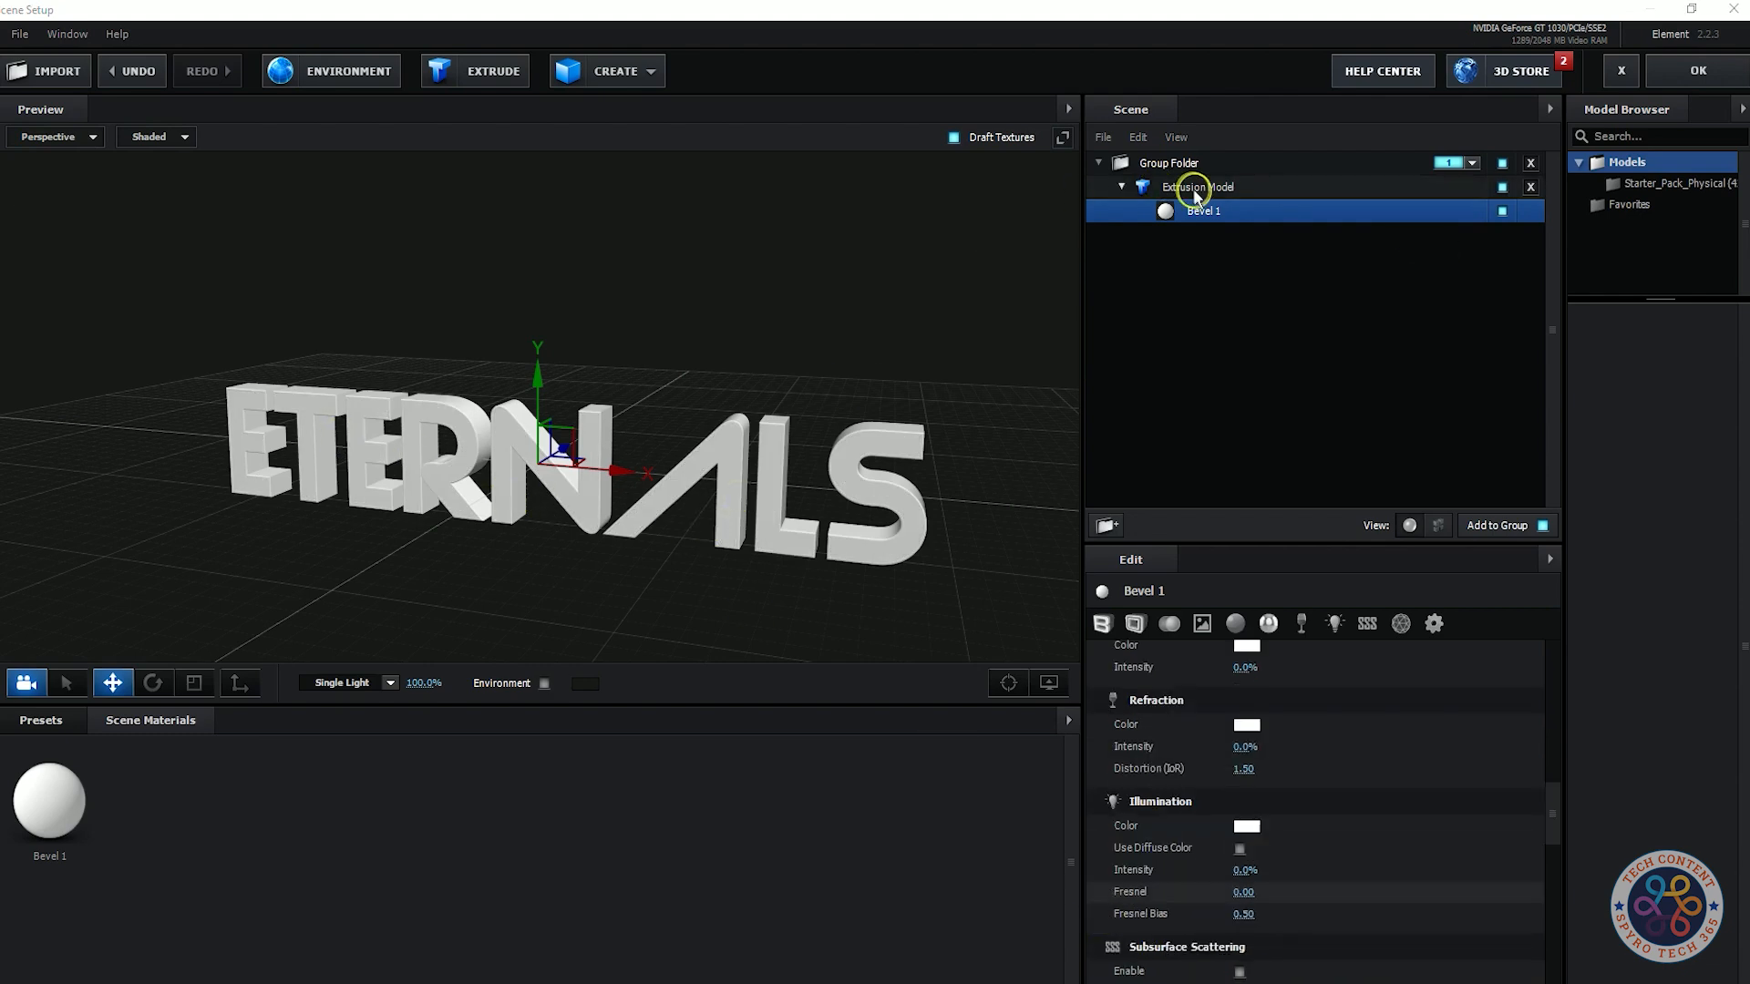
- Set the extrusion model's bevel copies to 2 and raise its path resolution
left_click(1194, 191)
left_click(1325, 701)
left_click(1294, 741)
scroll(1439, 840, "down", 3)
left_click(1275, 778)
left_click(1276, 884)
scroll(1382, 809, "down", 3)
scroll(1381, 808, "up", 6)
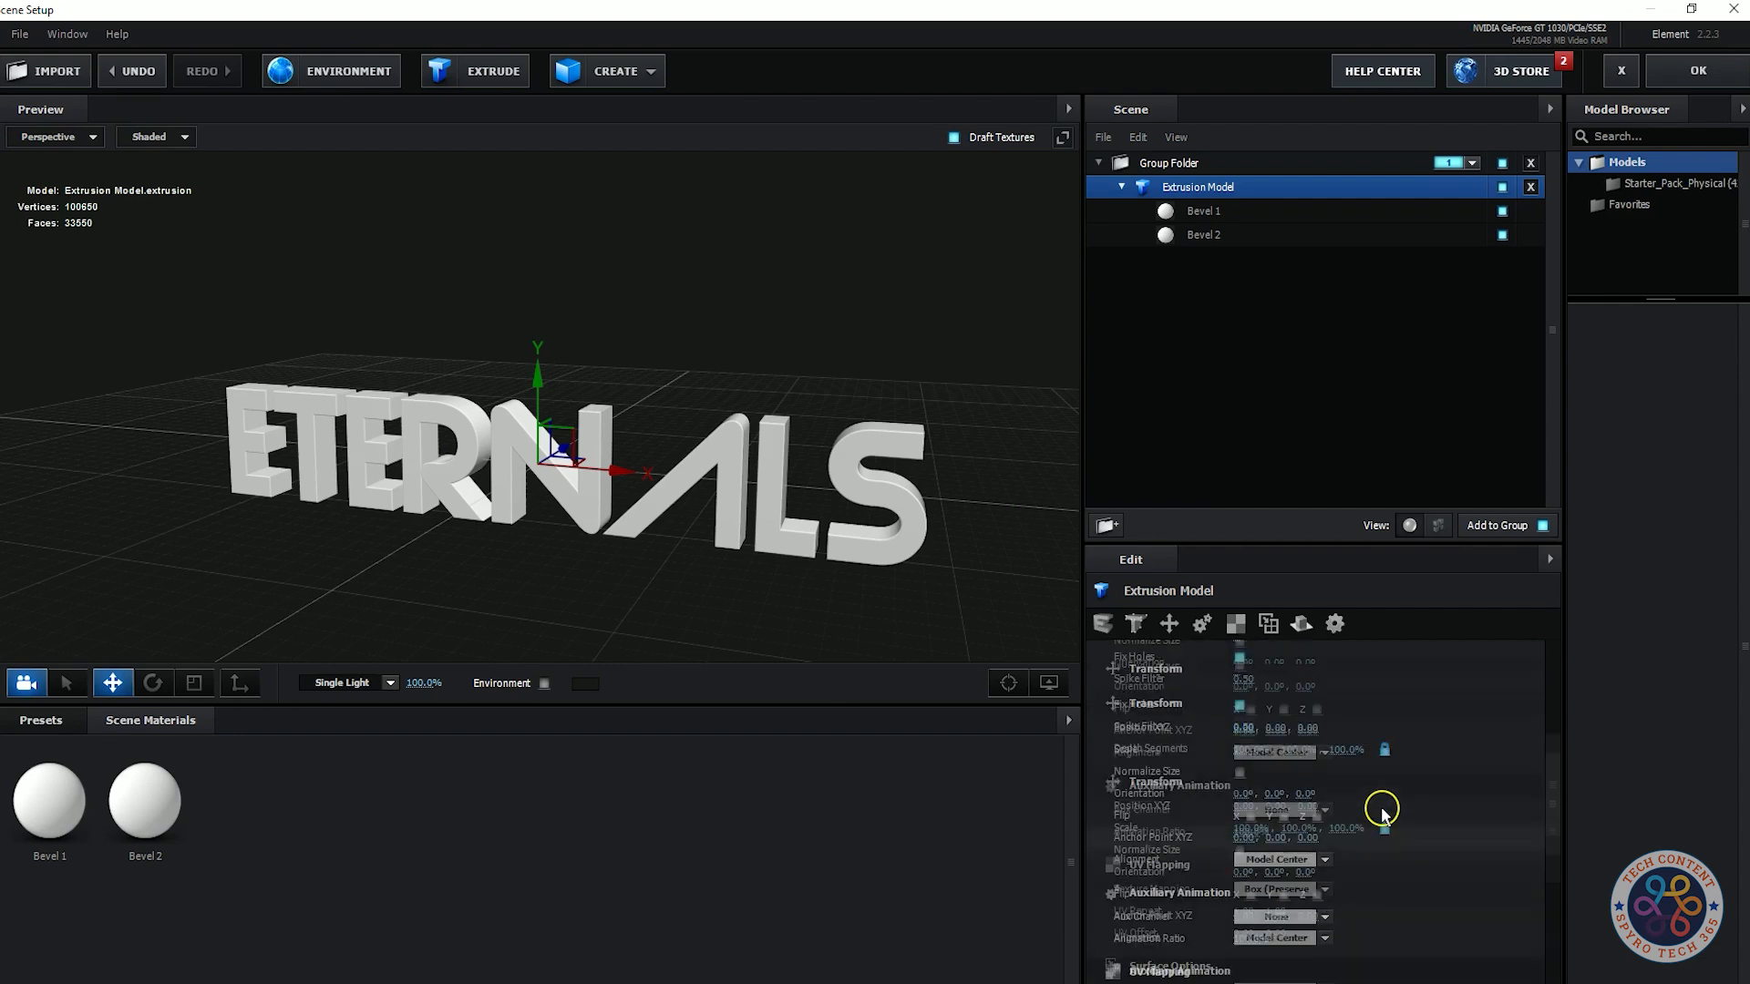
- Enable the bevel outline on Bevel 1
left_click(1199, 215)
scroll(1371, 726, "up", 5)
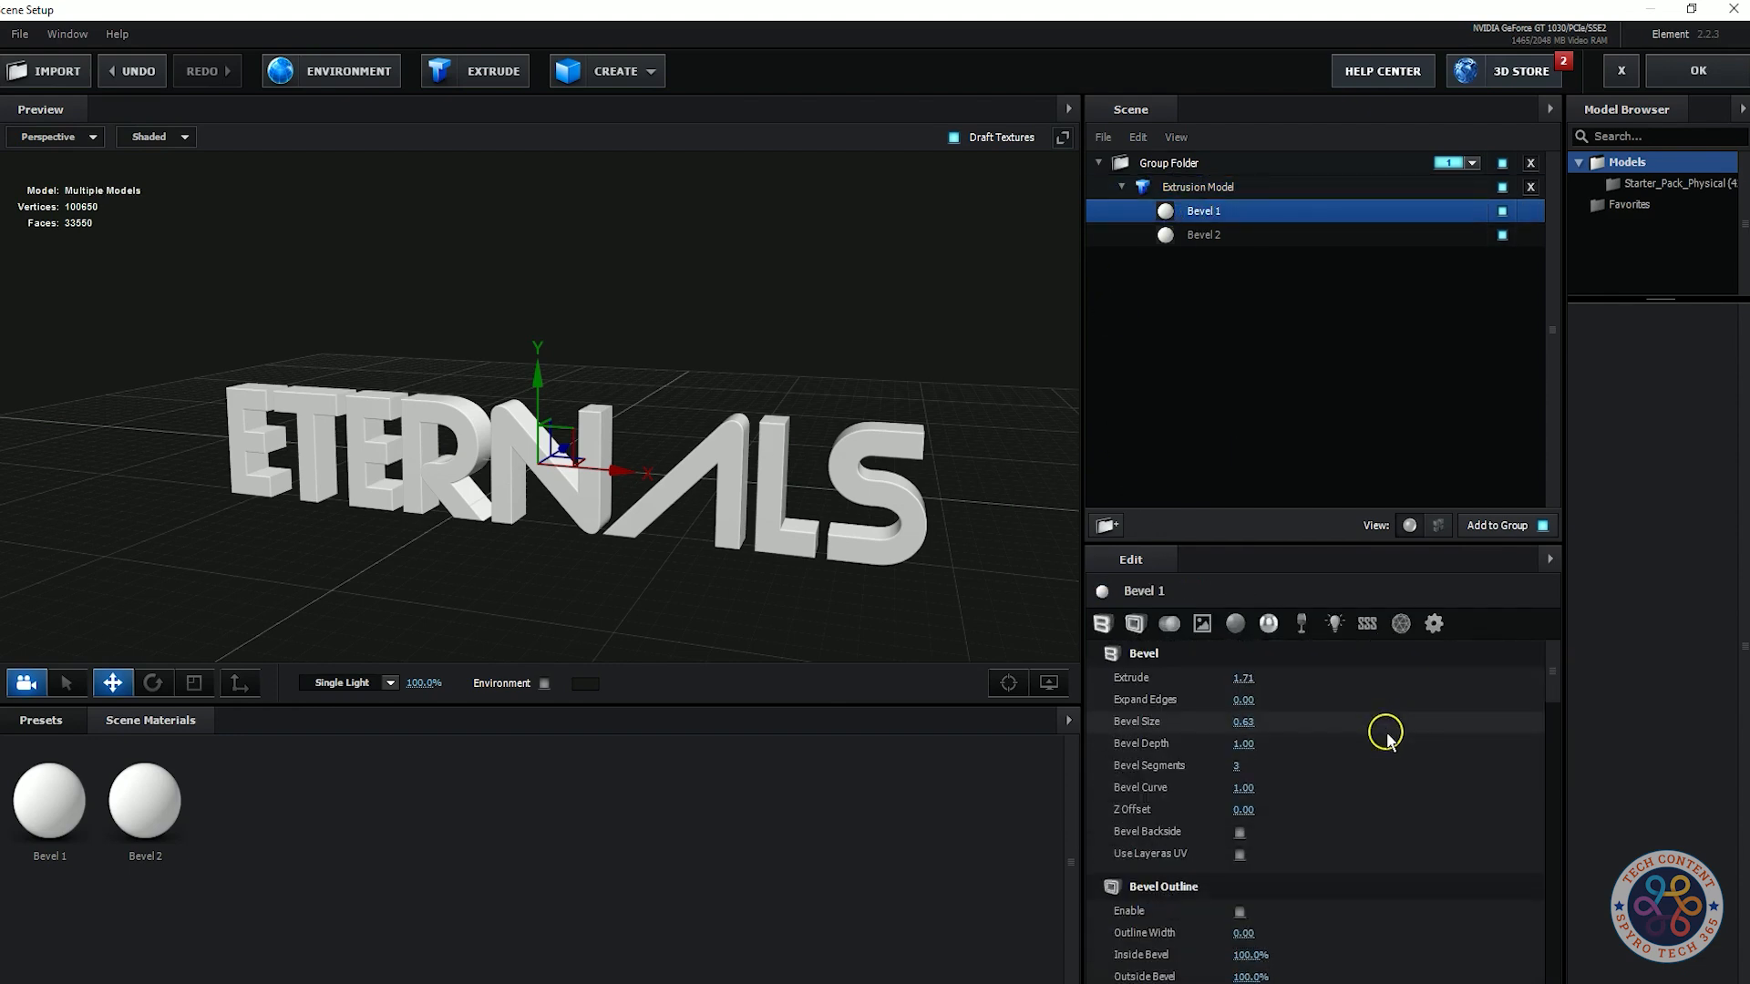
scroll(1294, 775, "down", 3)
left_click(1239, 844)
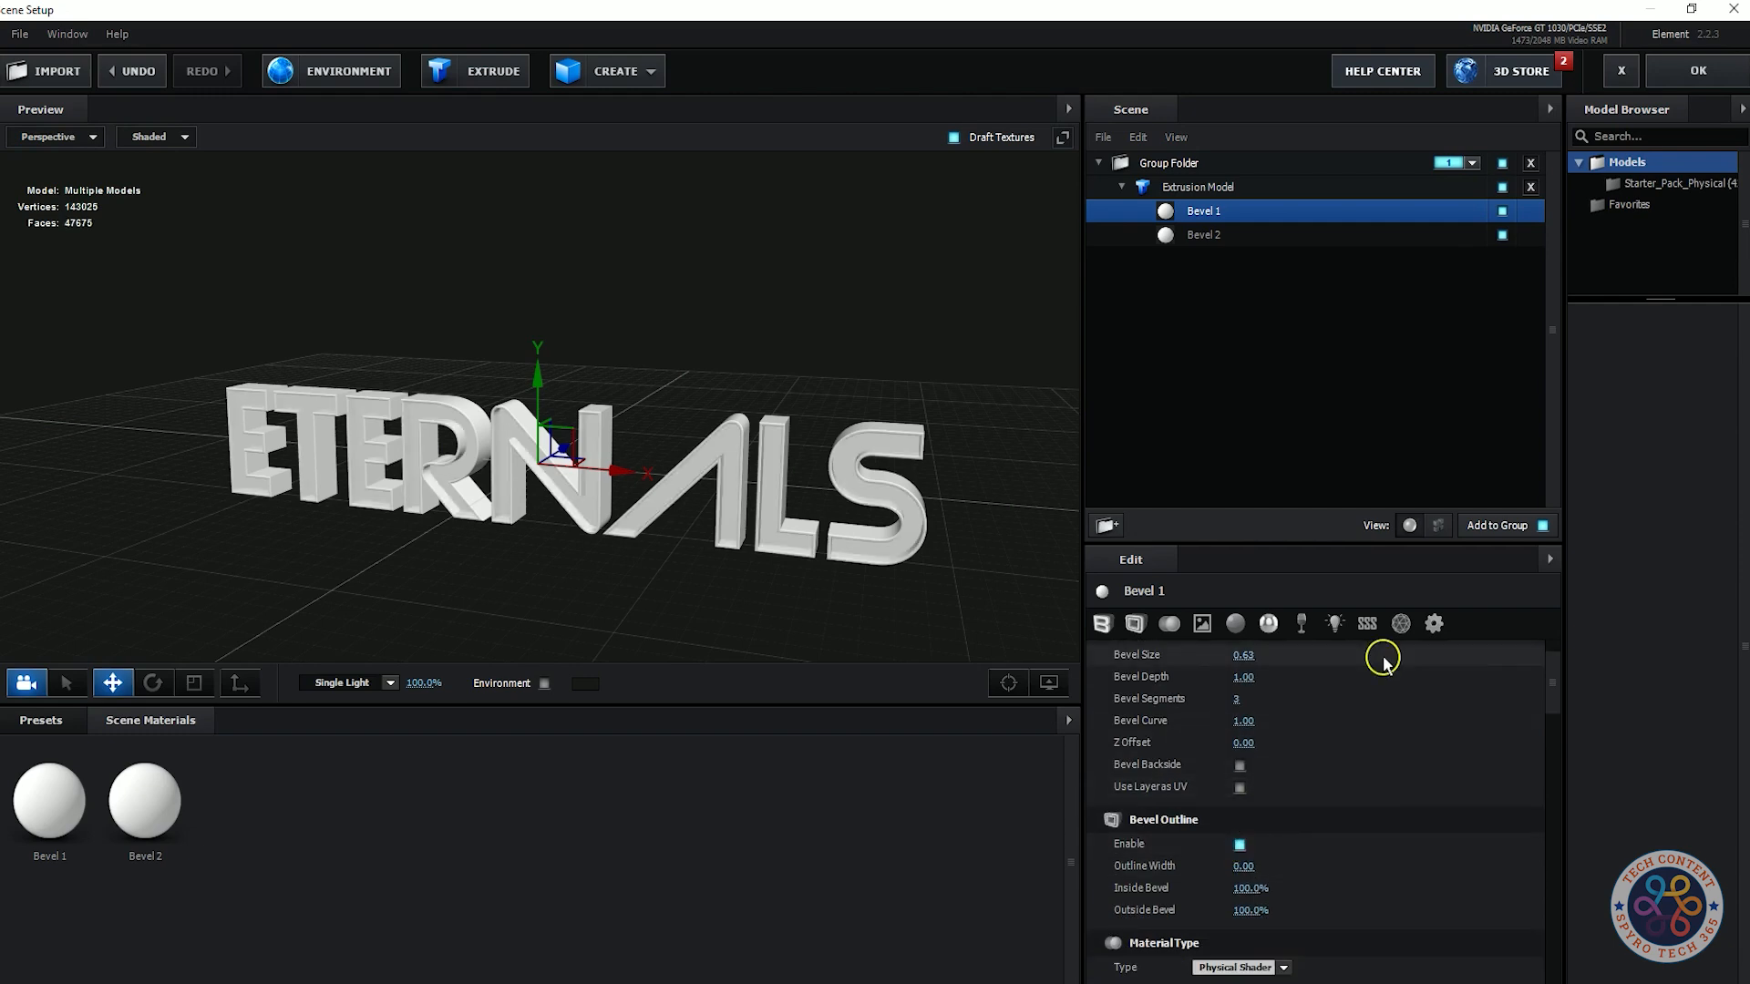
scroll(1321, 775, "down", 2)
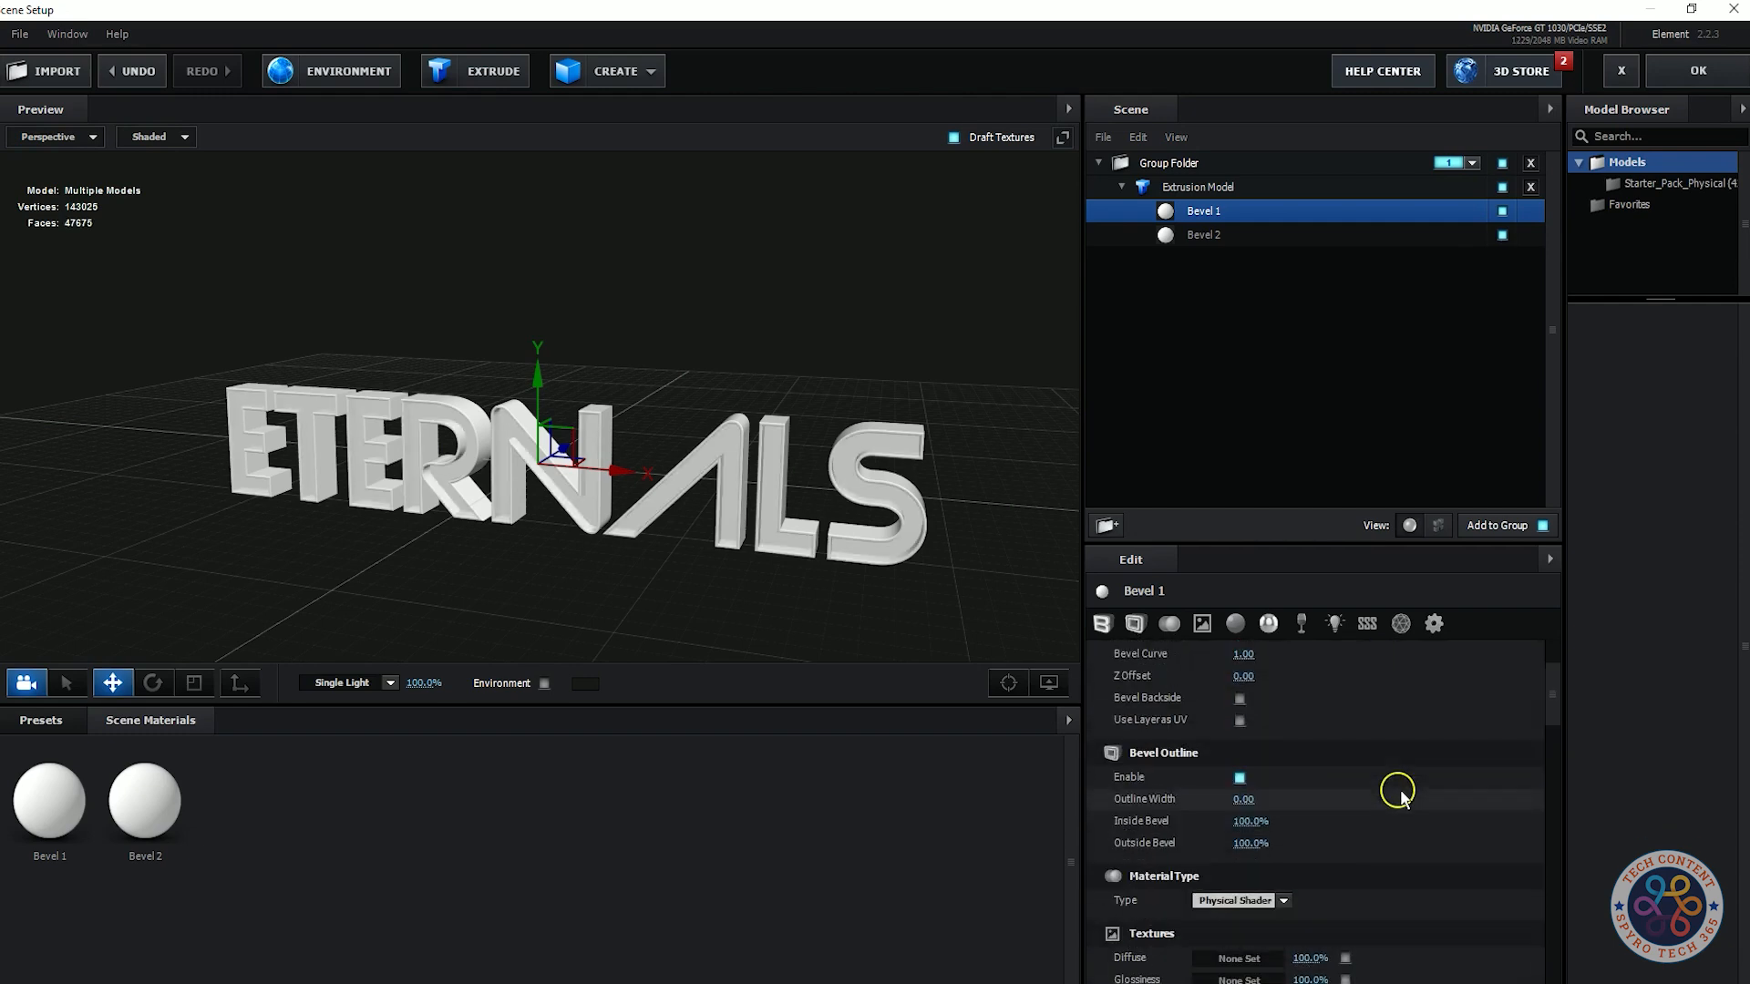
- Set Bevel 1's bevel size to 0.69 and its expand edges value to 0.22
scroll(1303, 748, "up", 4)
left_click_drag(1247, 722, 1475, 686)
right_click(1151, 700)
left_click(1201, 793)
left_click_drag(1250, 699, 1270, 701)
- Change Bevel 1's diffuse color to black
scroll(1327, 769, "down", 10)
left_click(1242, 826)
left_click_drag(1237, 700, 1213, 438)
mouse_move(1136, 566)
left_mouse_down()
mouse_move(1097, 574)
mouse_move(1275, 565)
mouse_move(1224, 446)
mouse_move(1068, 734)
left_mouse_up()
left_click(1059, 747)
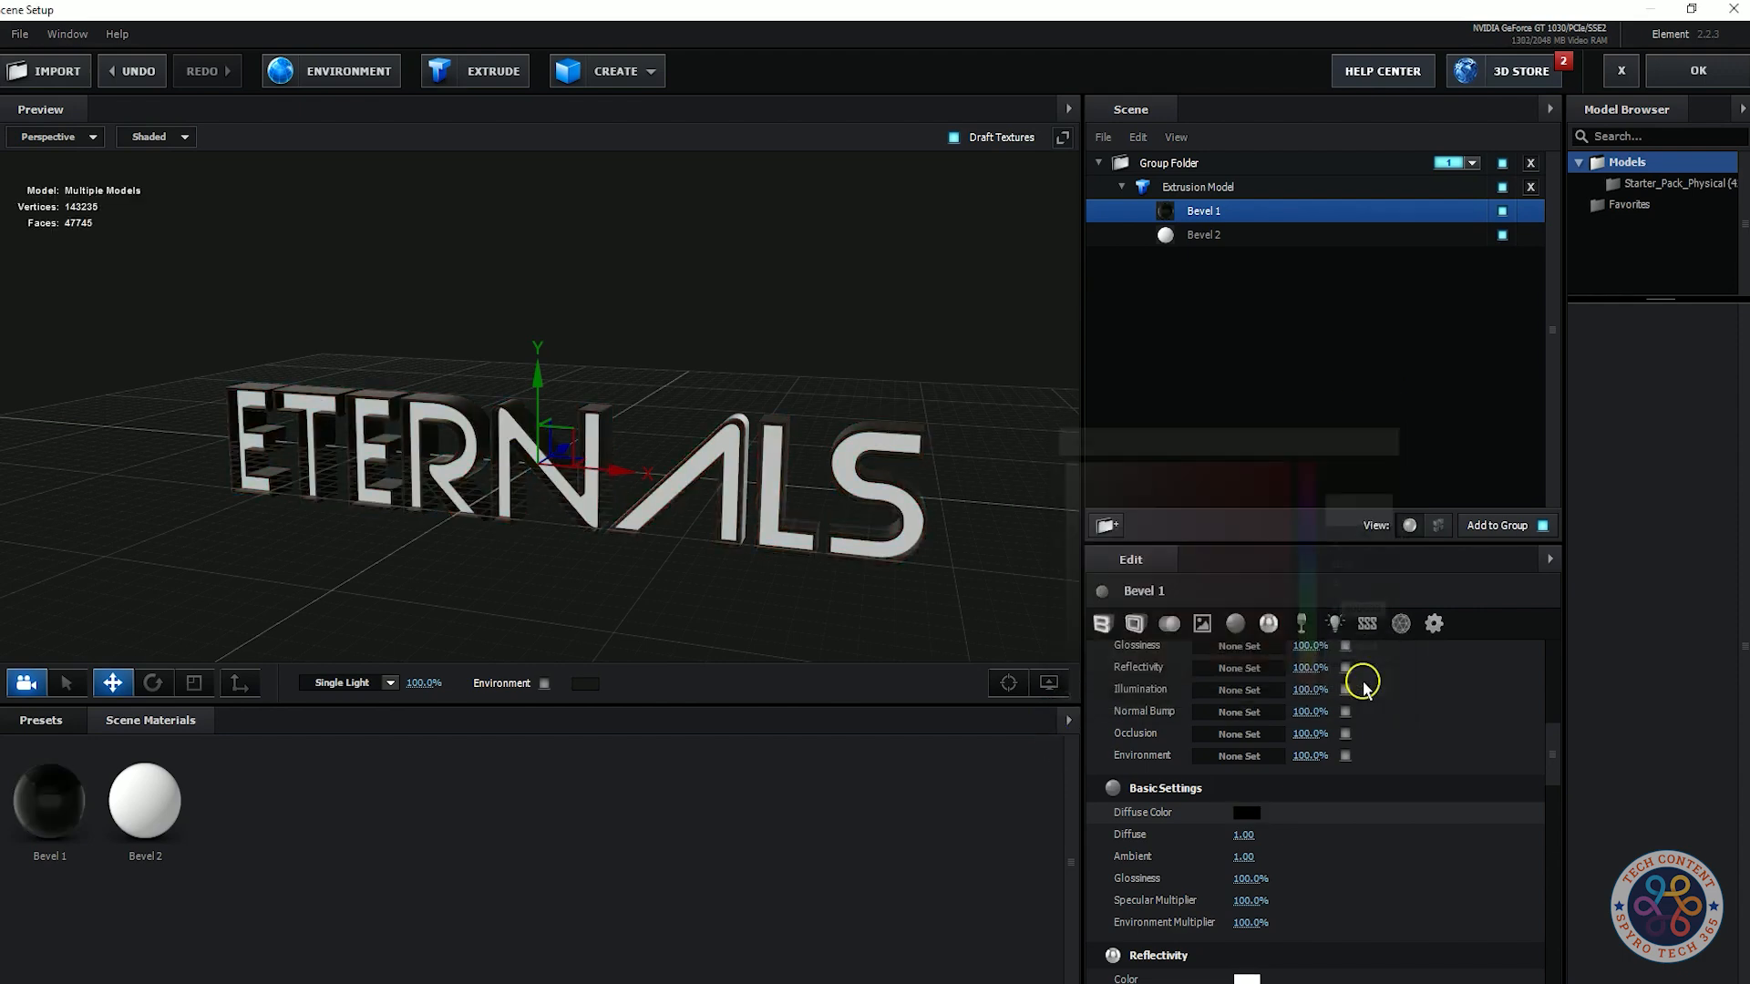
- Set Bevel 1's reflectivity color to black (000000)
scroll(1484, 831, "down", 5)
left_click(1246, 780)
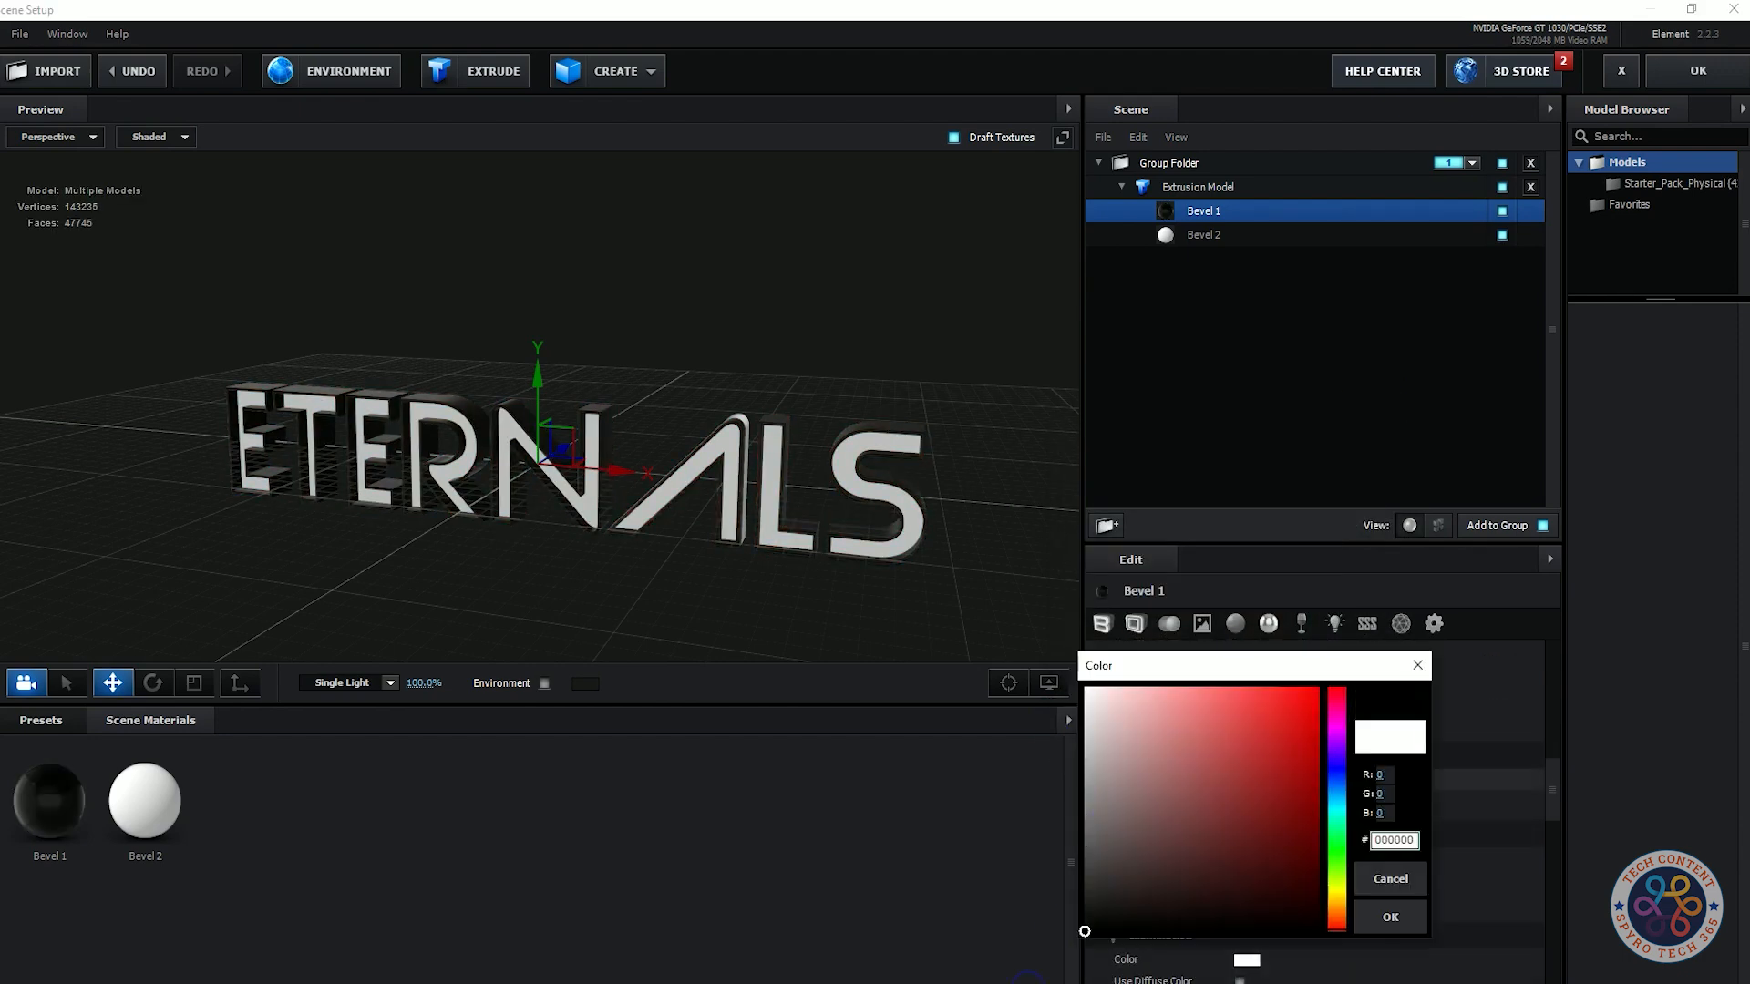
left_click_drag(1164, 657, 1015, 391)
left_click(1241, 643)
scroll(1393, 774, "down", 12)
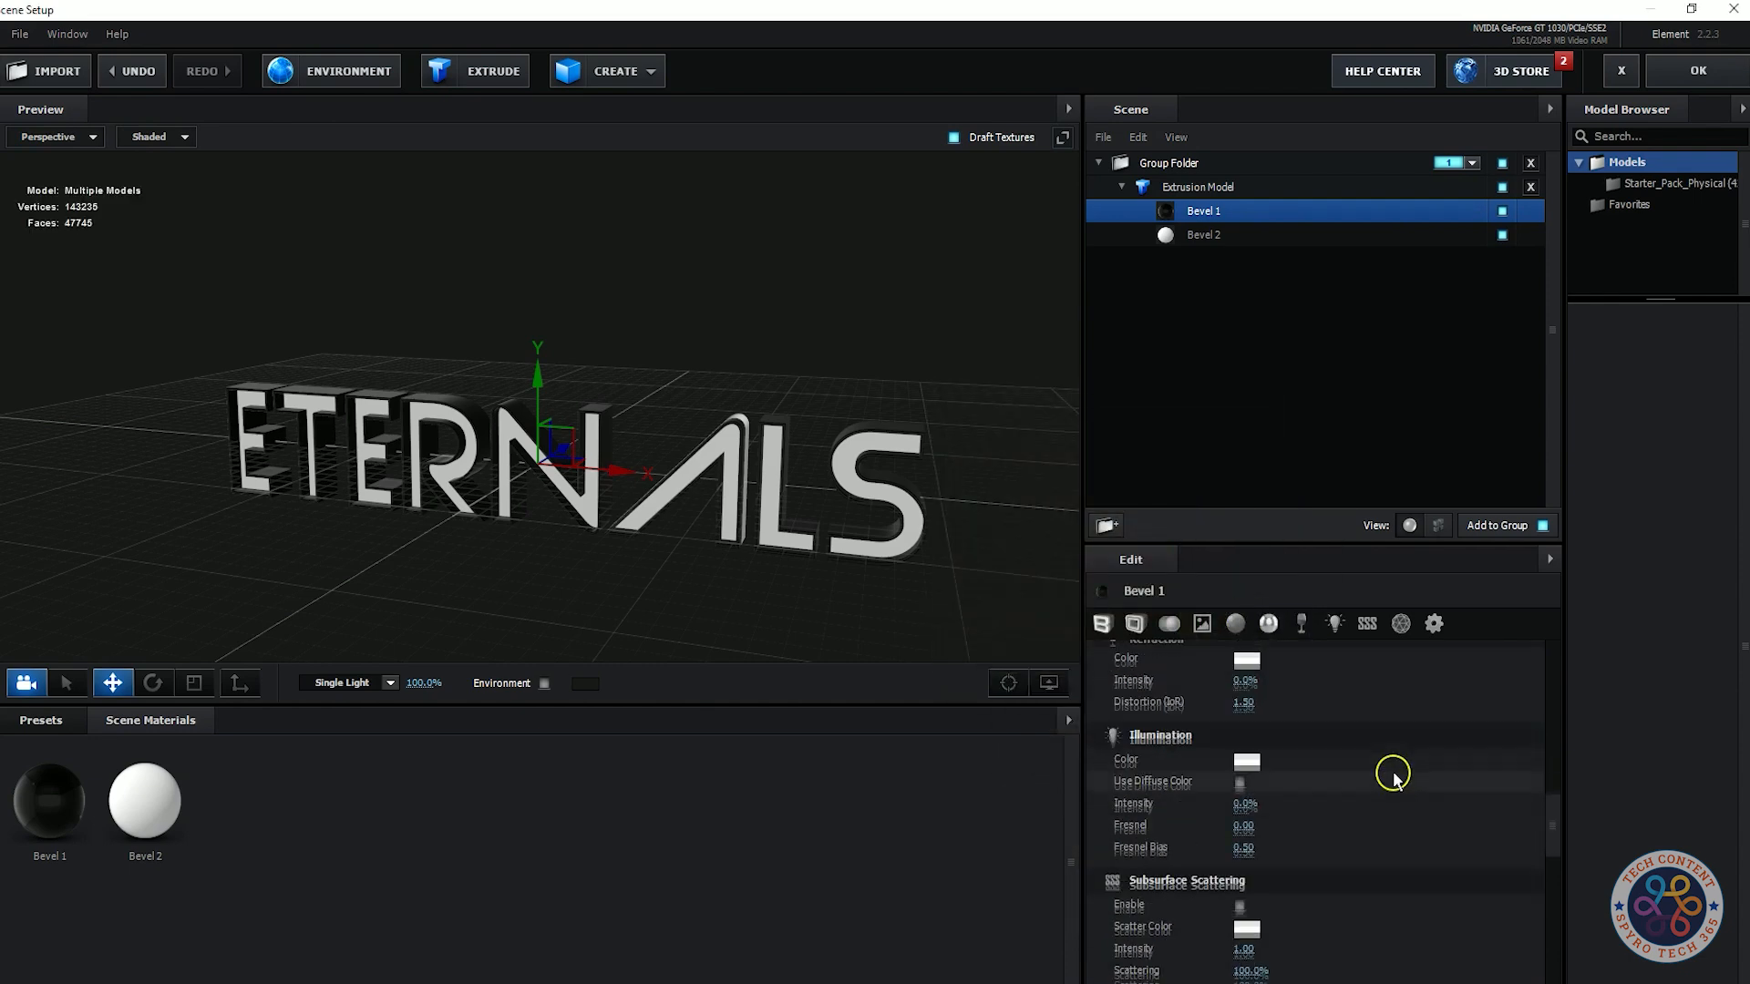
scroll(1393, 772, "up", 15)
- Compare Basic_2K_09.jpg and Basic_2K_14.jpg as the scene's environment texture and keep Basic_2K_09.jpg
left_click(369, 72)
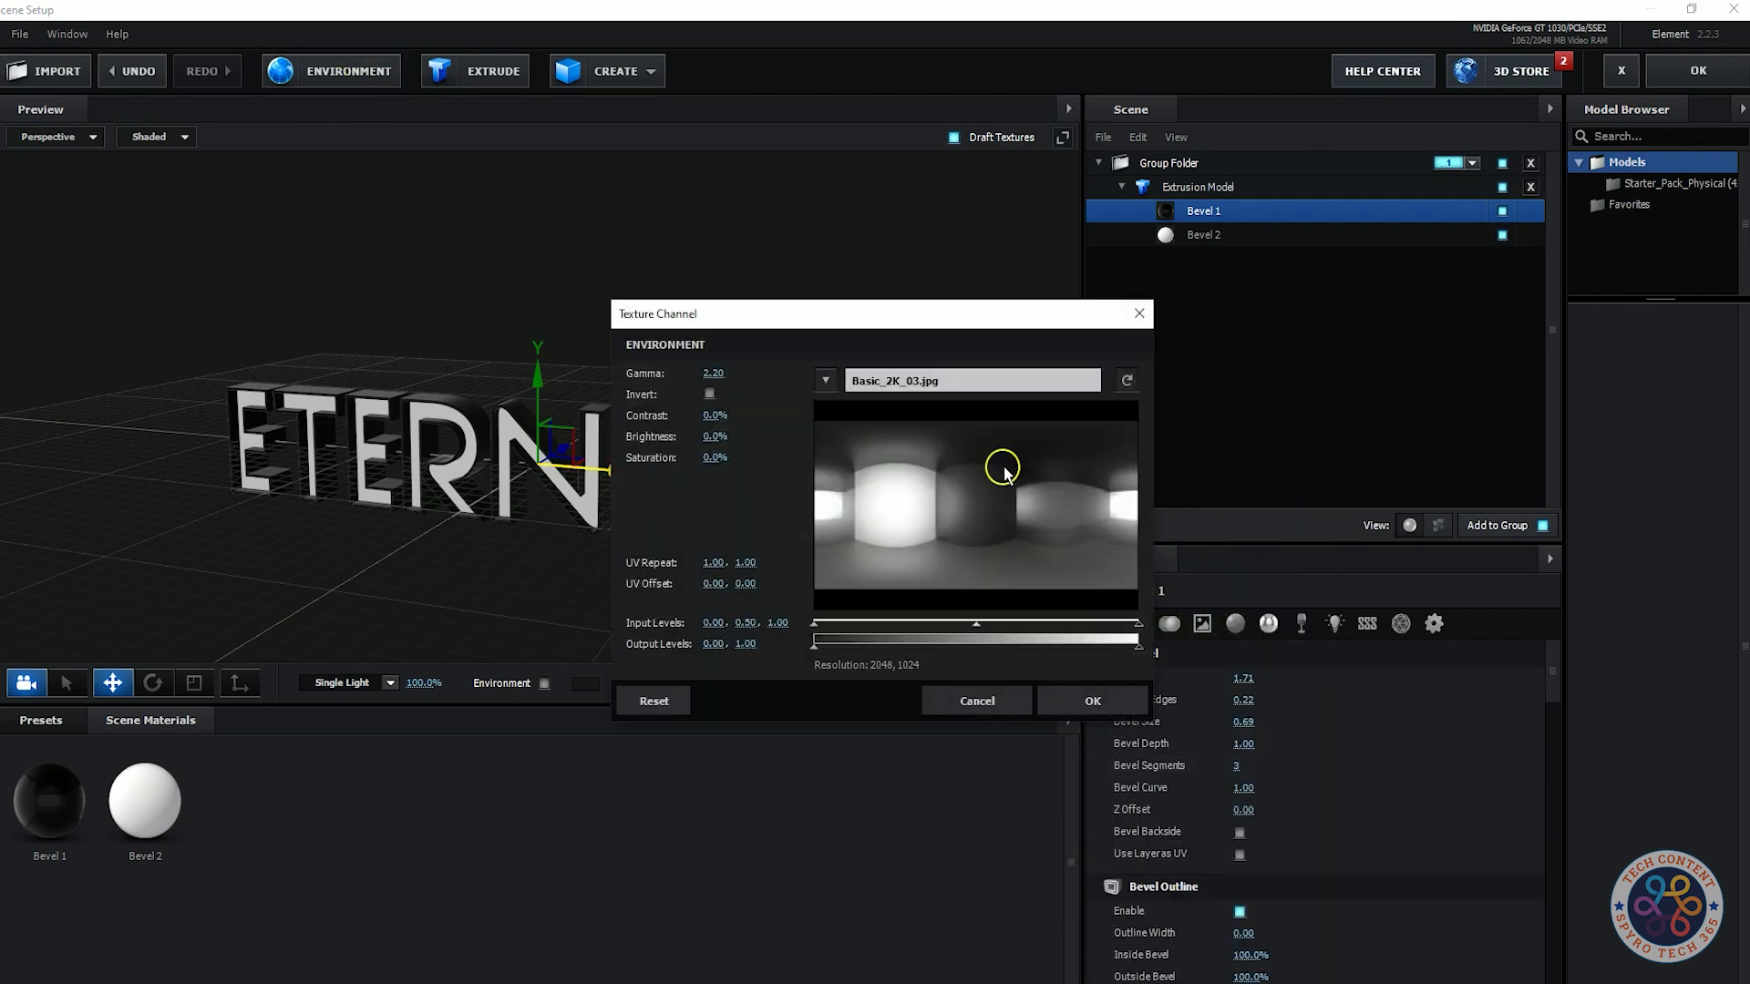
left_click(1112, 387)
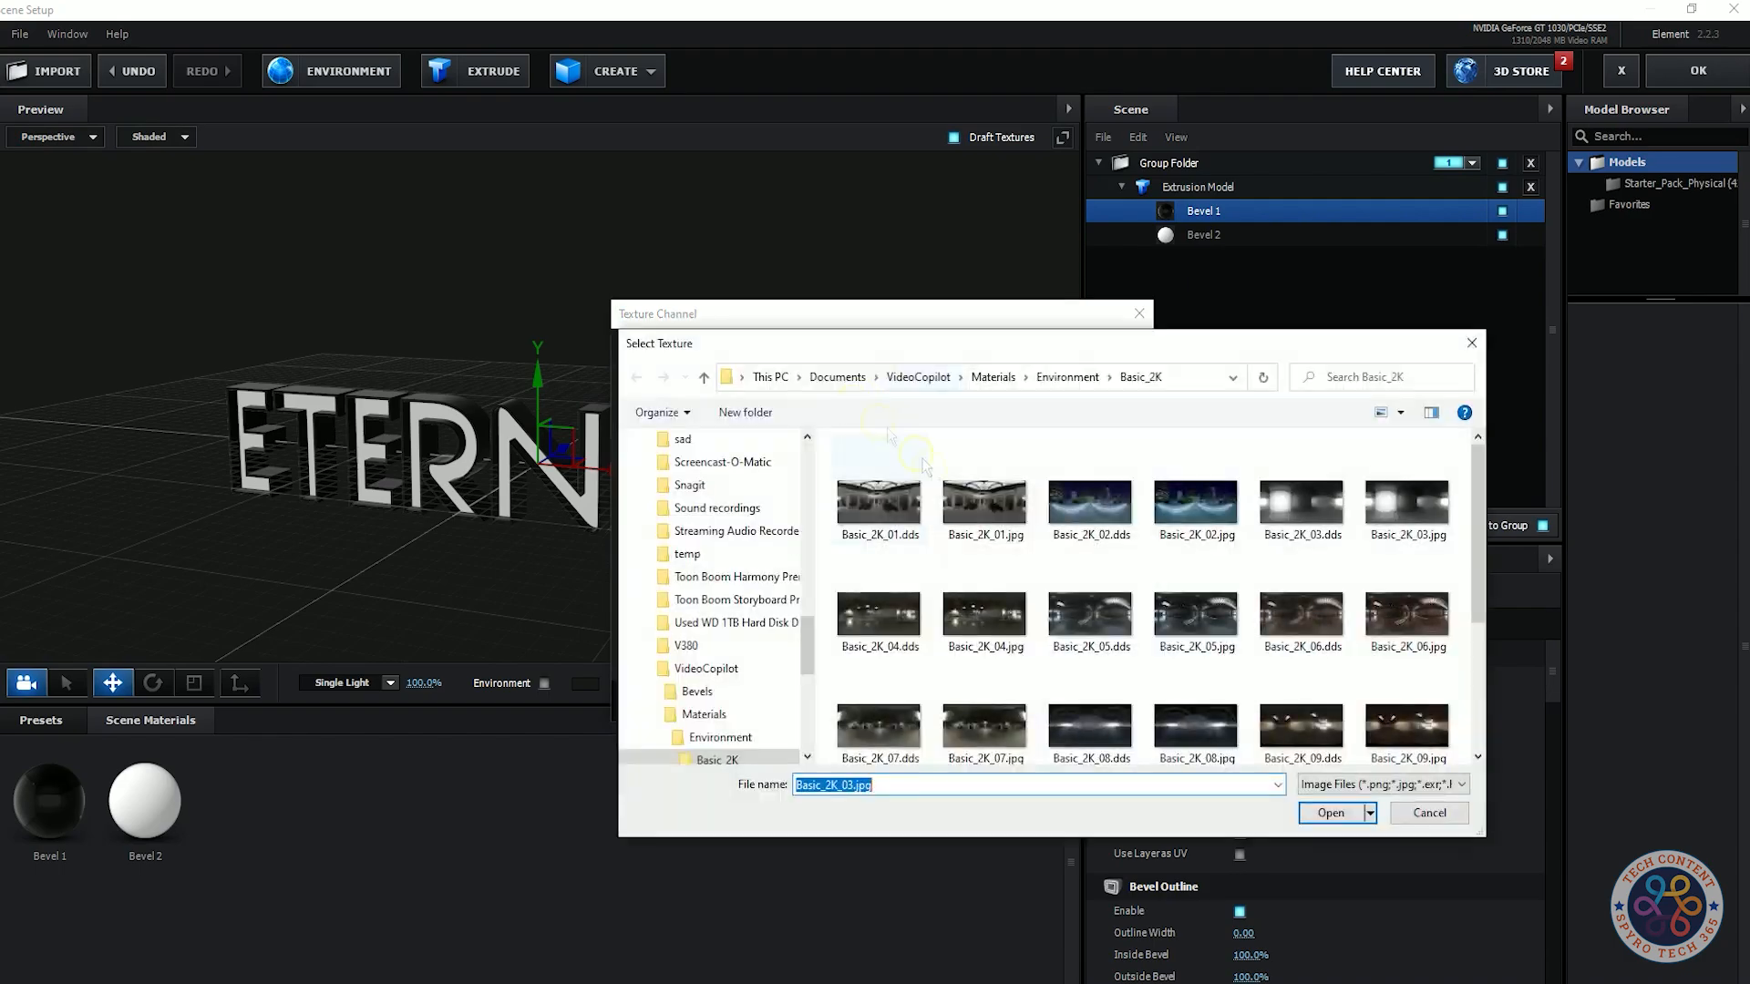
double_click(1180, 343)
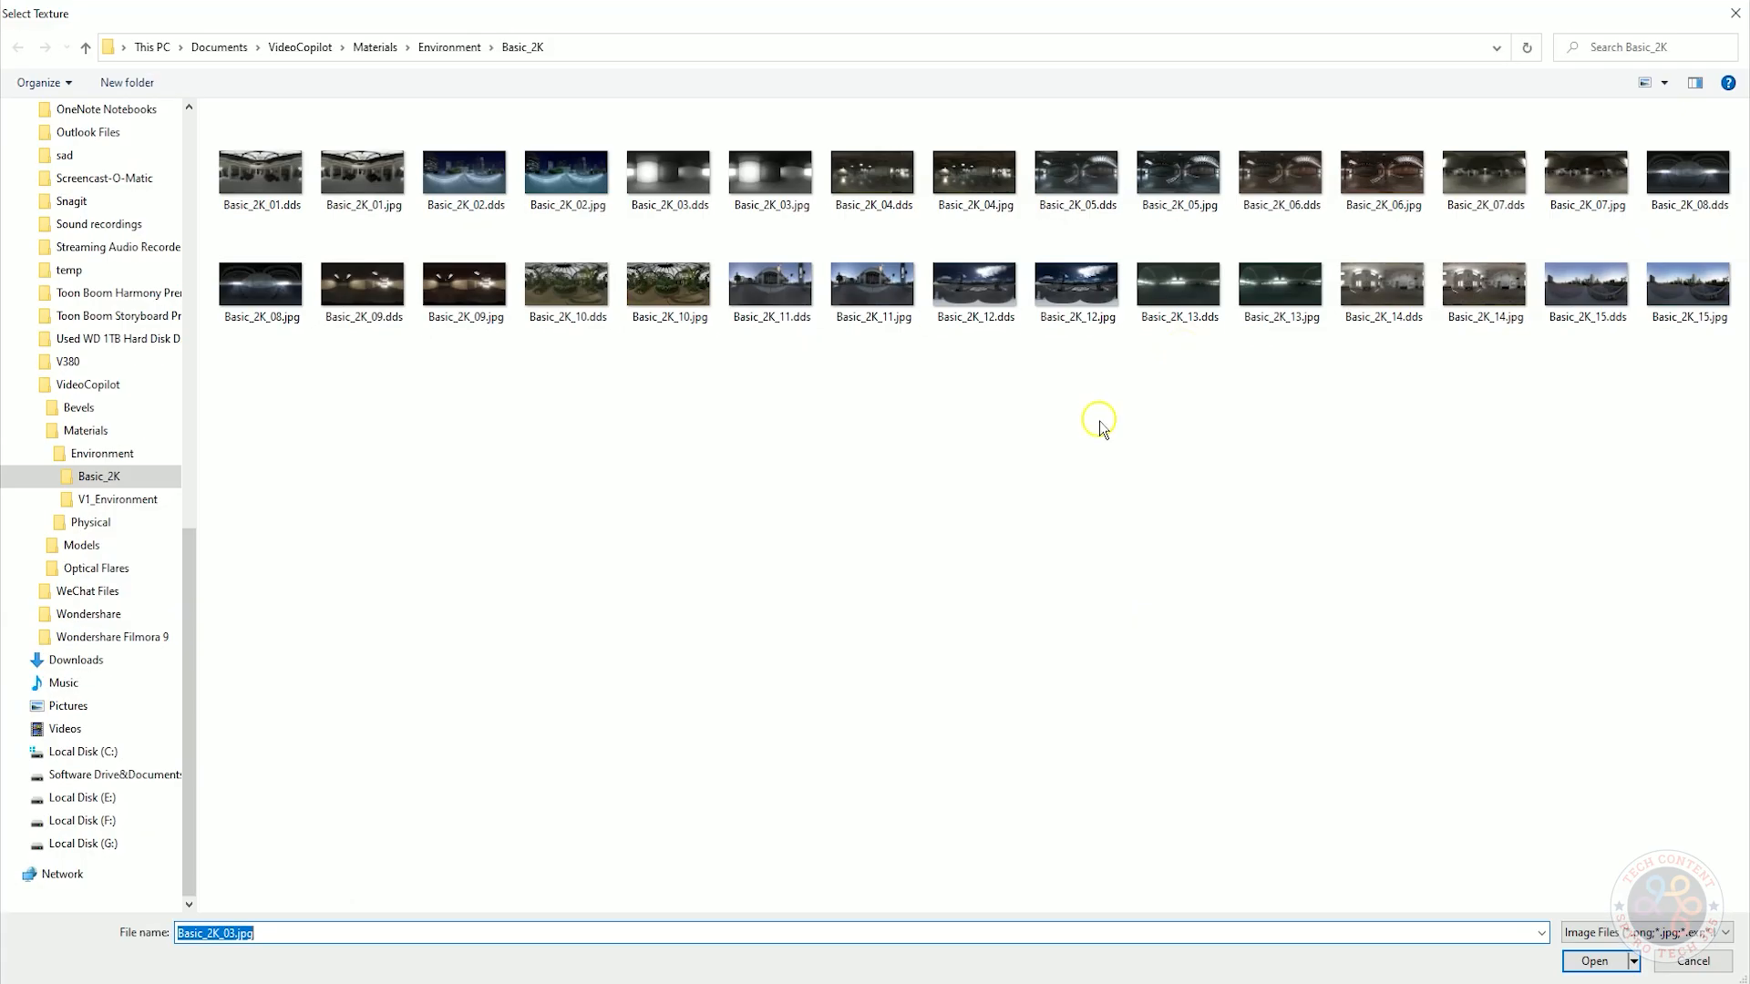
double_click(390, 270)
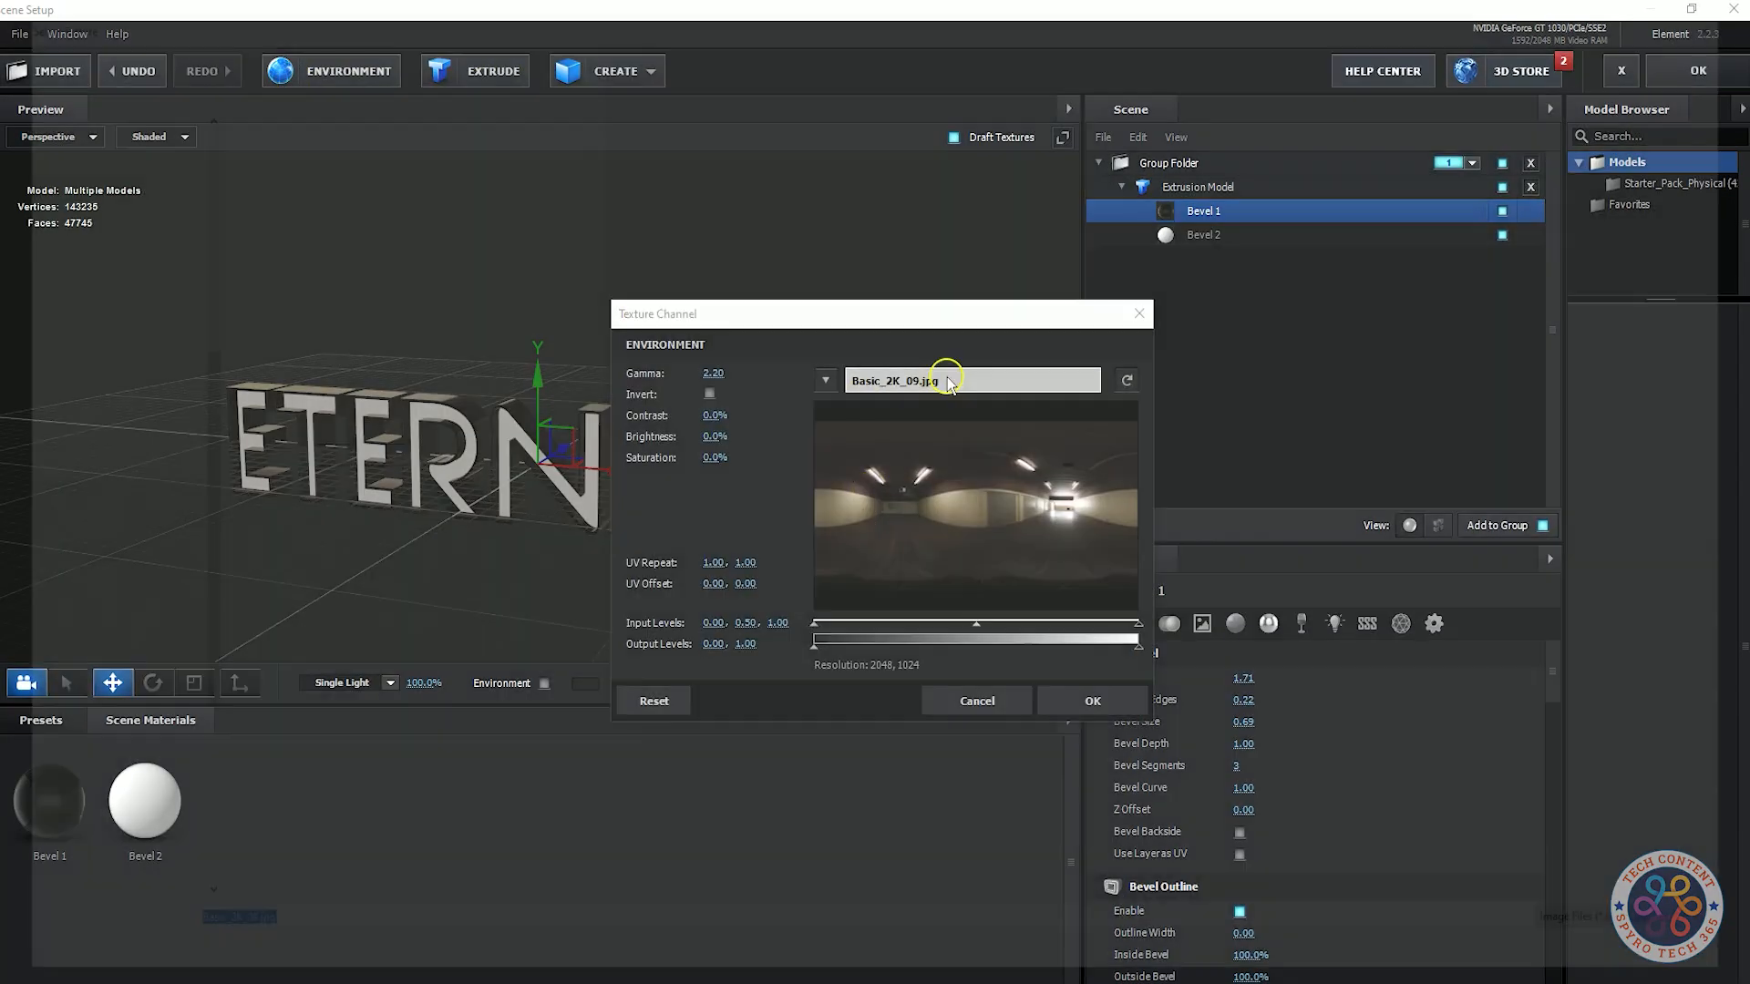
double_click(1490, 284)
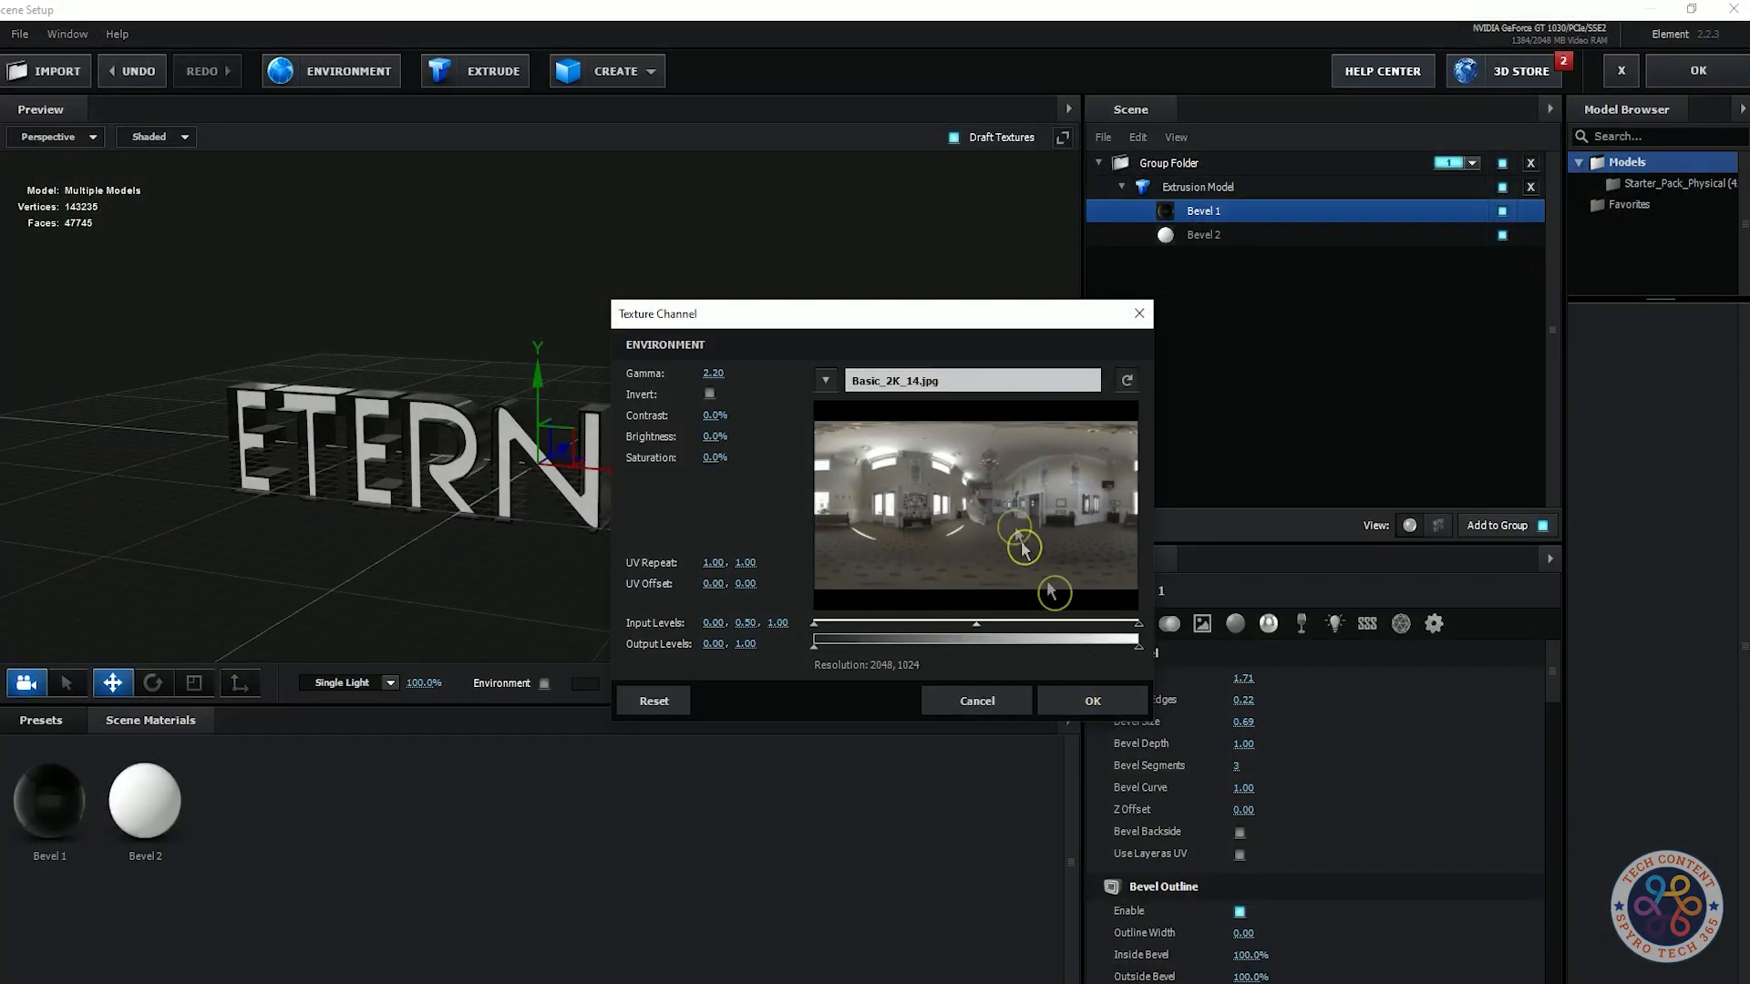
left_click(972, 383)
double_click(495, 290)
left_click(1092, 700)
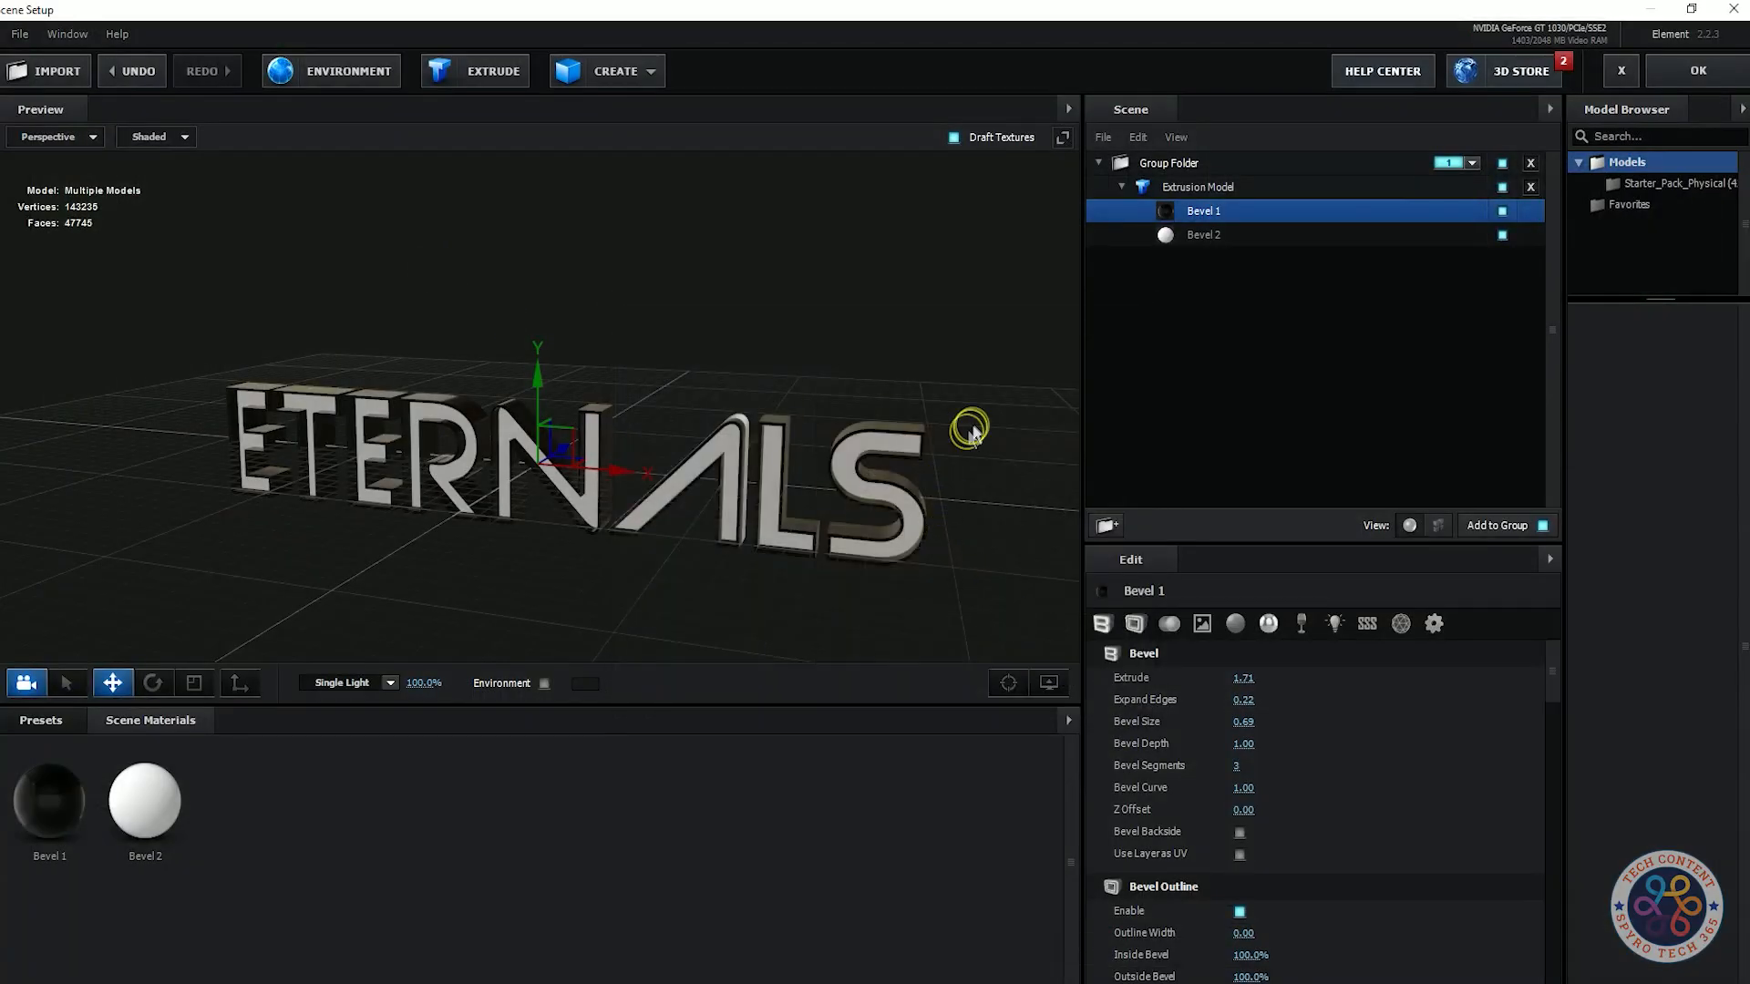
- Toggle Bevel 1's bevel outline off and back on to compare the look of the letters
scroll(1418, 750, "down", 3)
left_click(1240, 711)
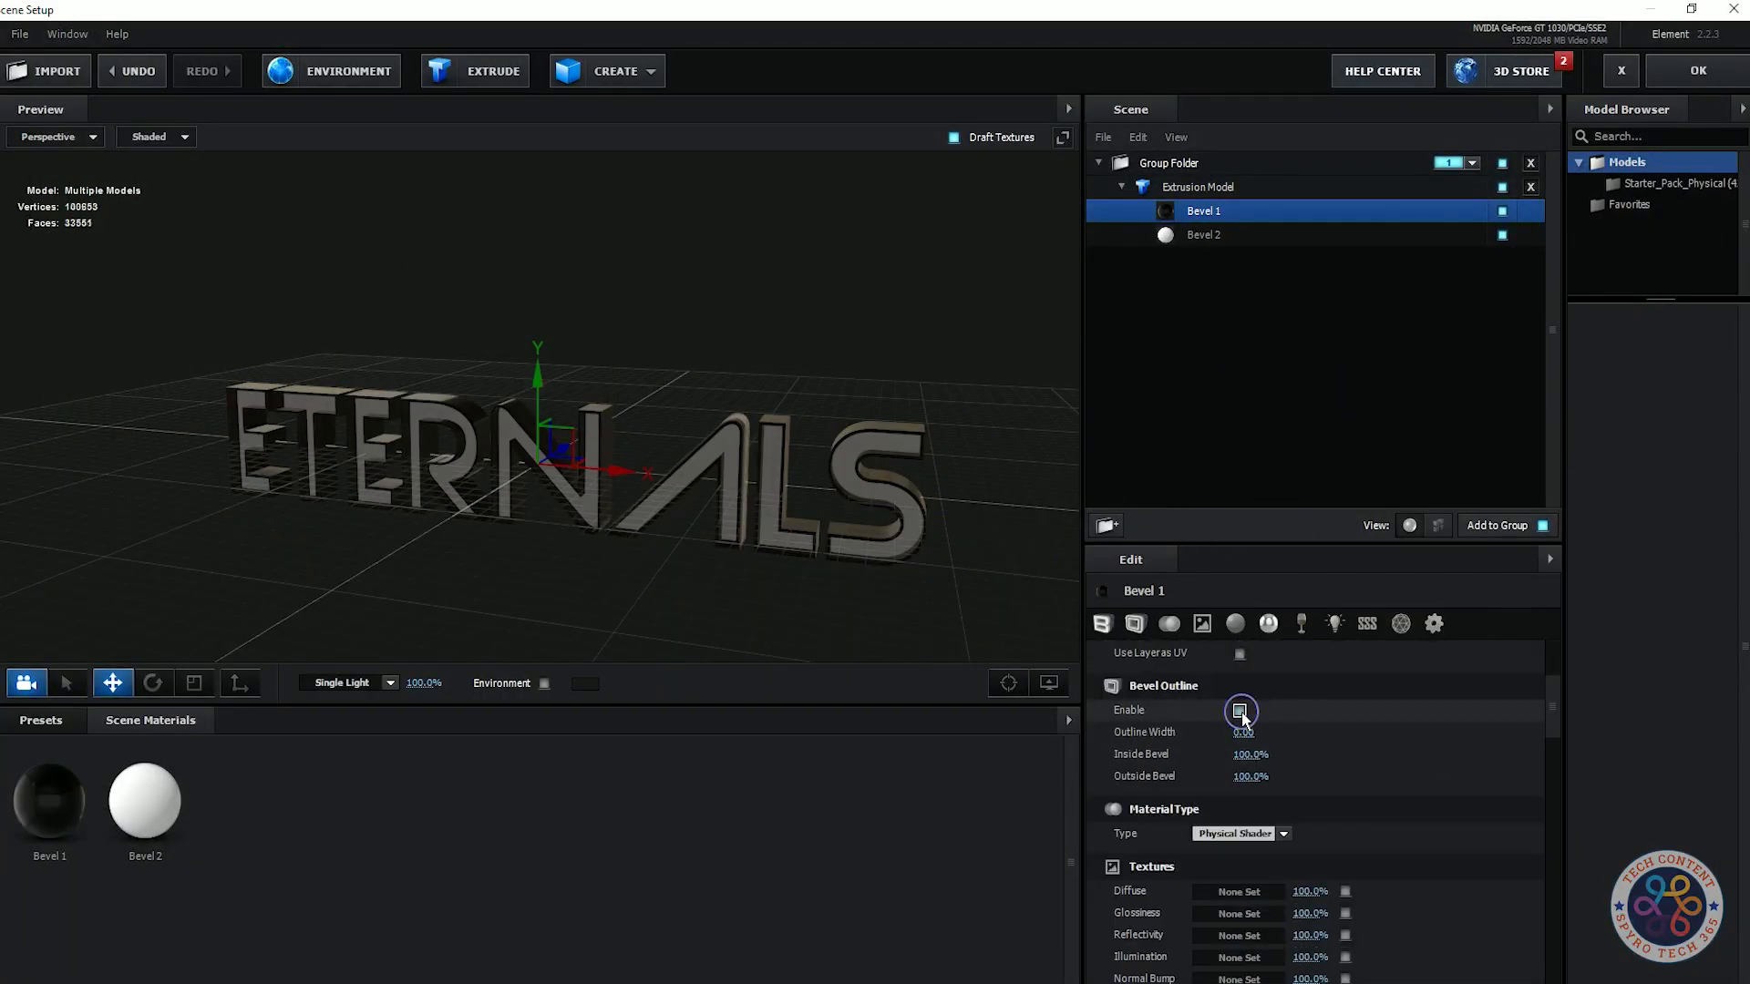
left_click(1240, 711)
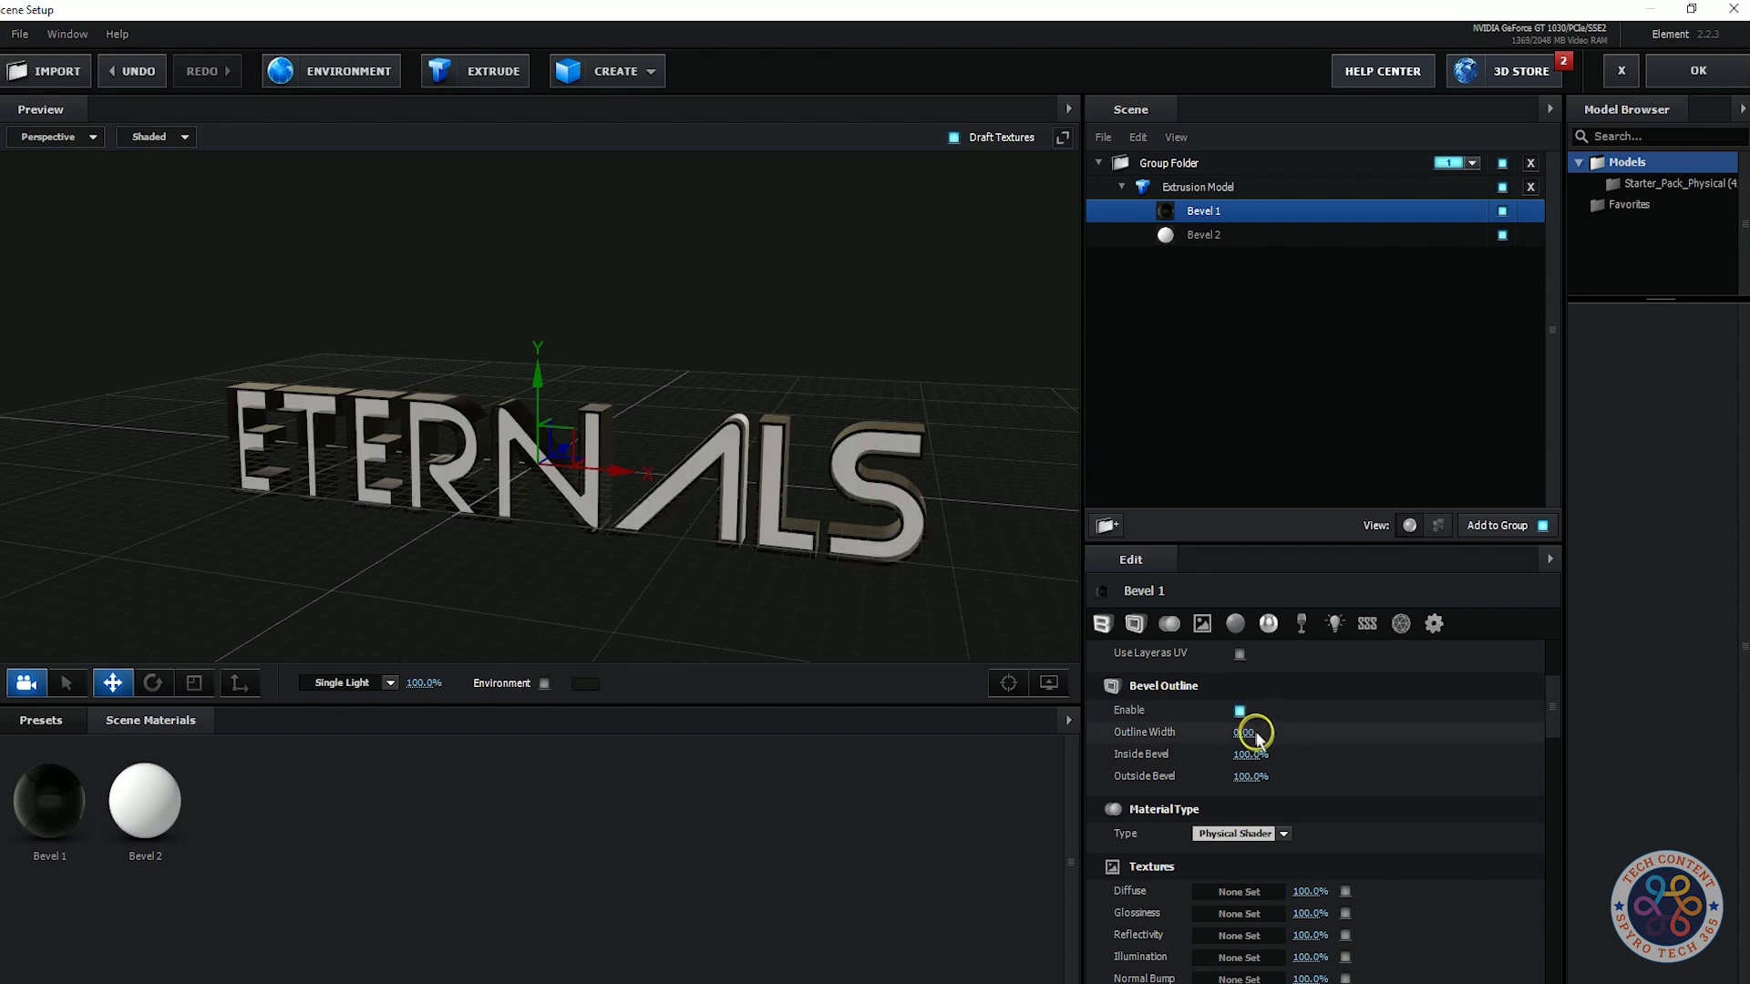
left_click_drag(1133, 765, 825, 794)
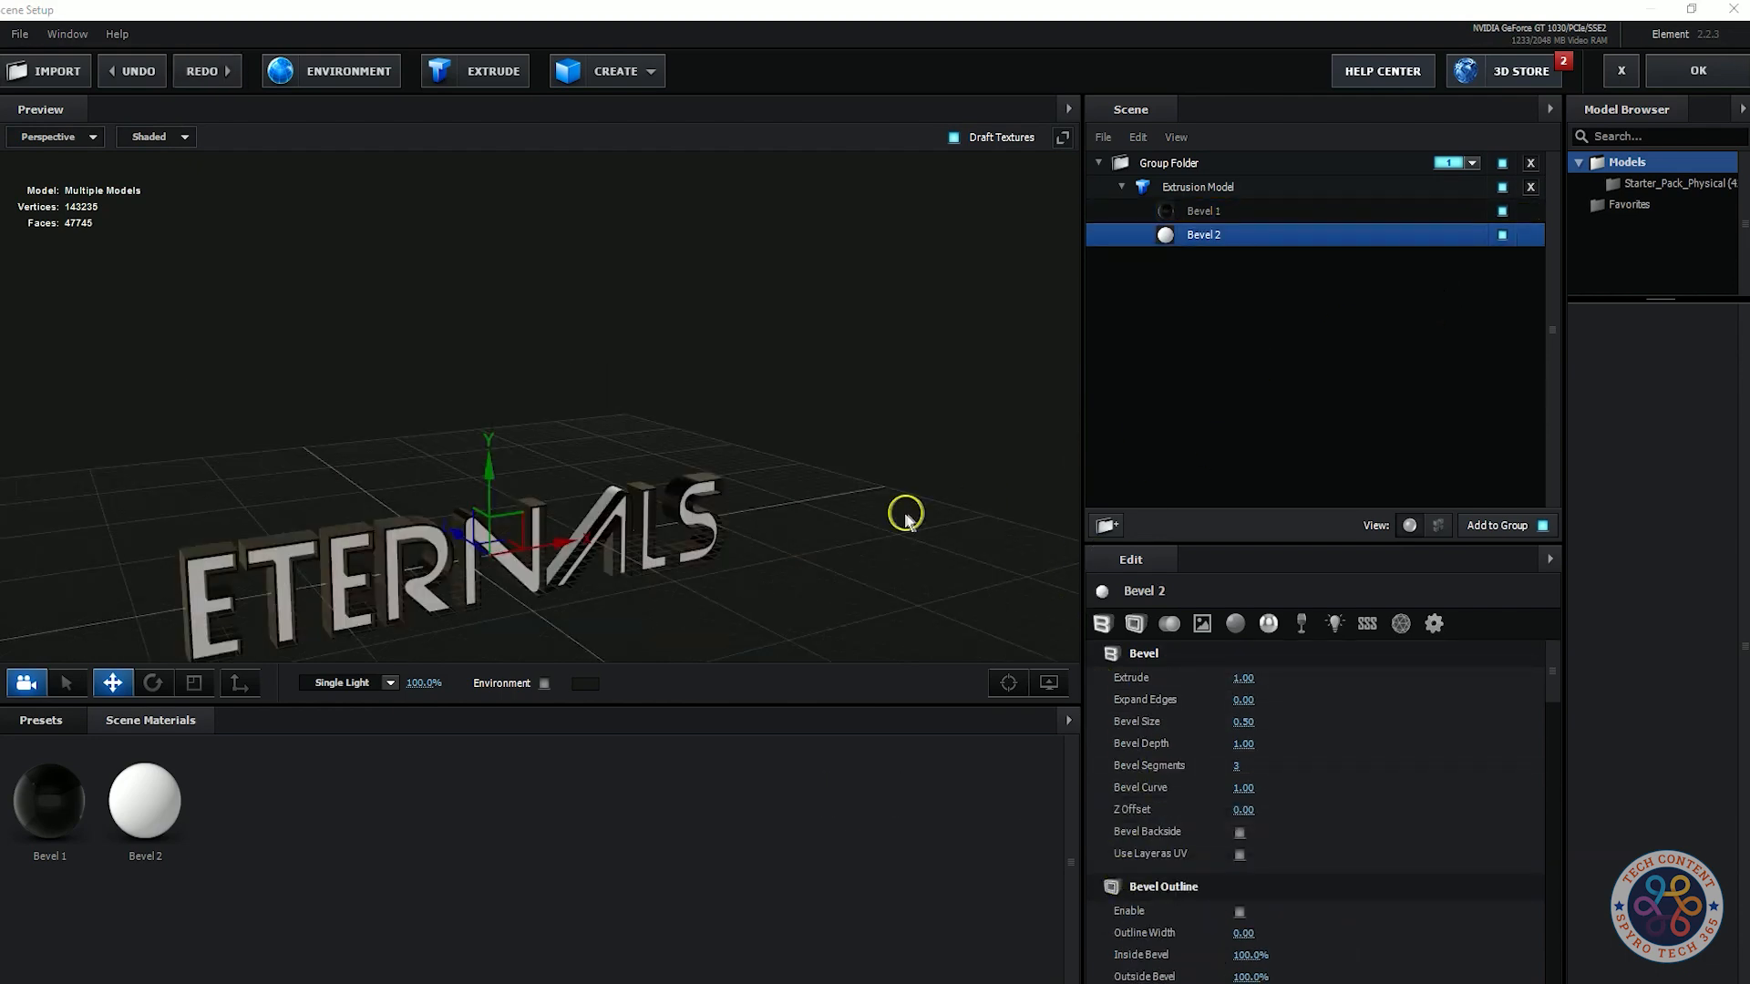
- Set Bevel 2's extrude to 1.76 and apply the Scene Setup to the composition
left_click(1226, 214)
left_click(1250, 238)
left_click_drag(1274, 680, 1339, 718)
mouse_move(781, 495)
left_mouse_down()
mouse_move(906, 461)
mouse_move(987, 495)
mouse_move(1021, 467)
mouse_move(984, 543)
mouse_move(922, 480)
mouse_move(965, 437)
mouse_move(1019, 472)
mouse_move(691, 511)
mouse_move(805, 495)
mouse_move(747, 580)
mouse_move(769, 448)
mouse_move(757, 472)
mouse_move(426, 594)
mouse_move(783, 506)
left_mouse_up()
left_click(1203, 235)
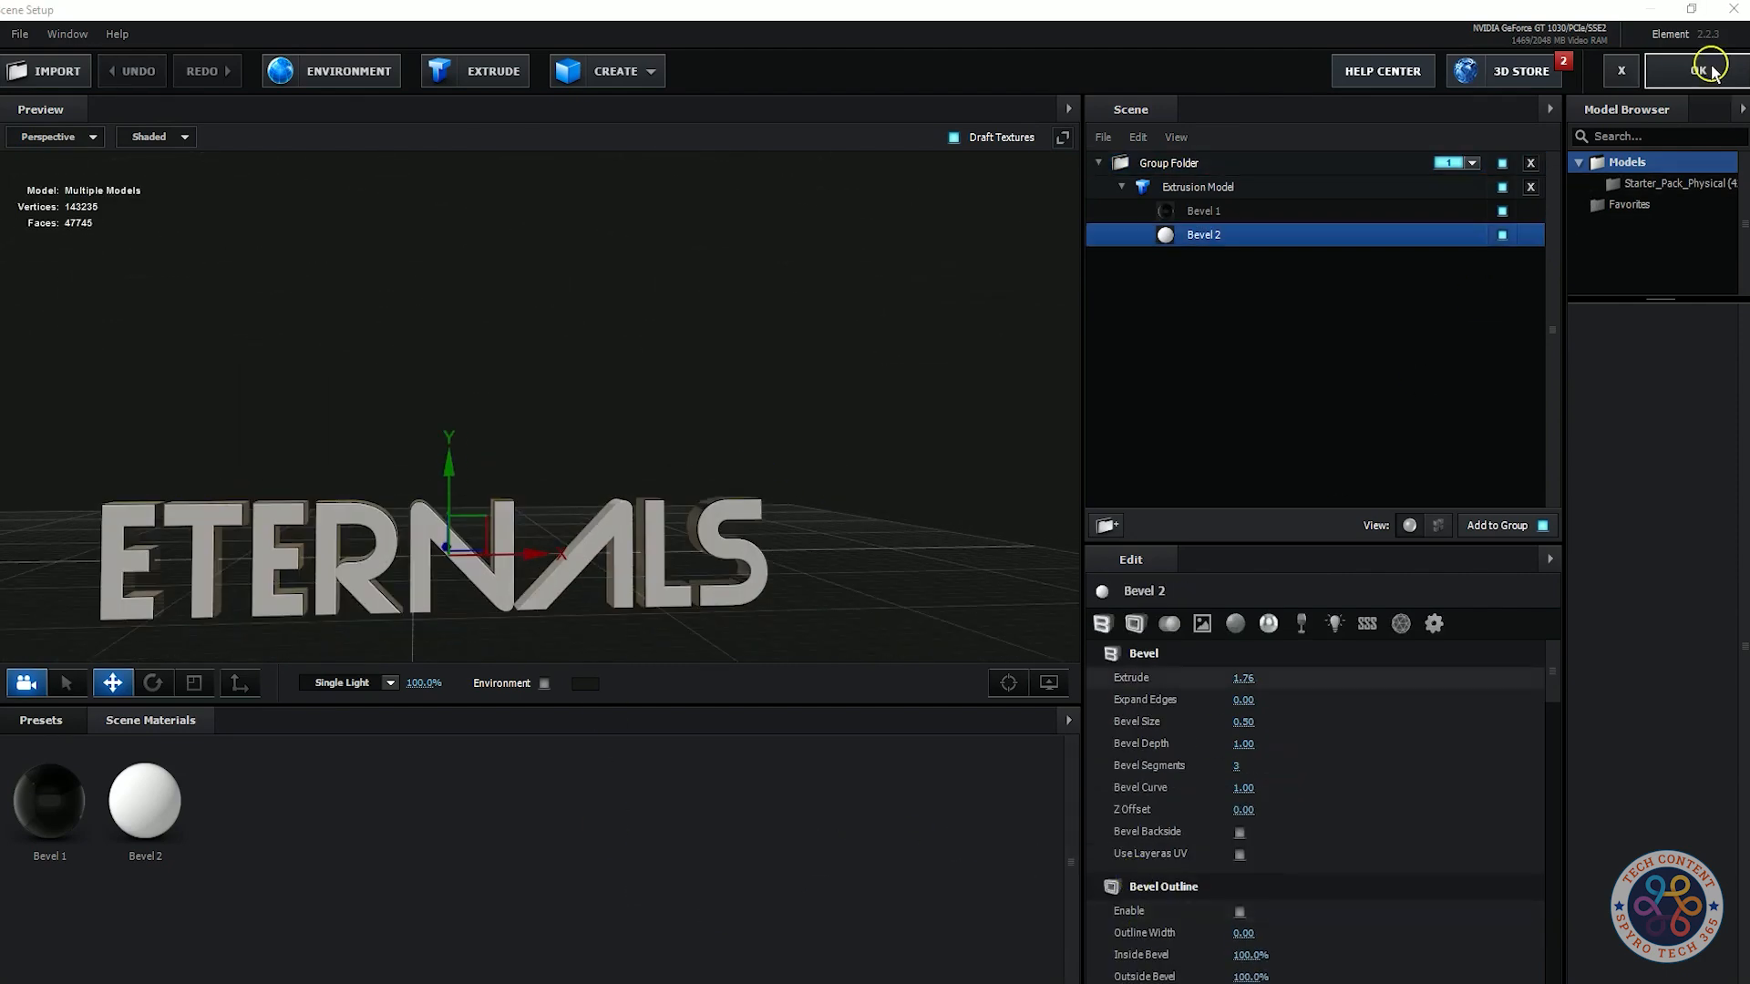
left_click(1703, 70)
- Set Element's added lighting to Cinema in the render settings of Black Solid 4
scroll(148, 482, "down", 1)
left_click(18, 583)
scroll(189, 483, "up", 1)
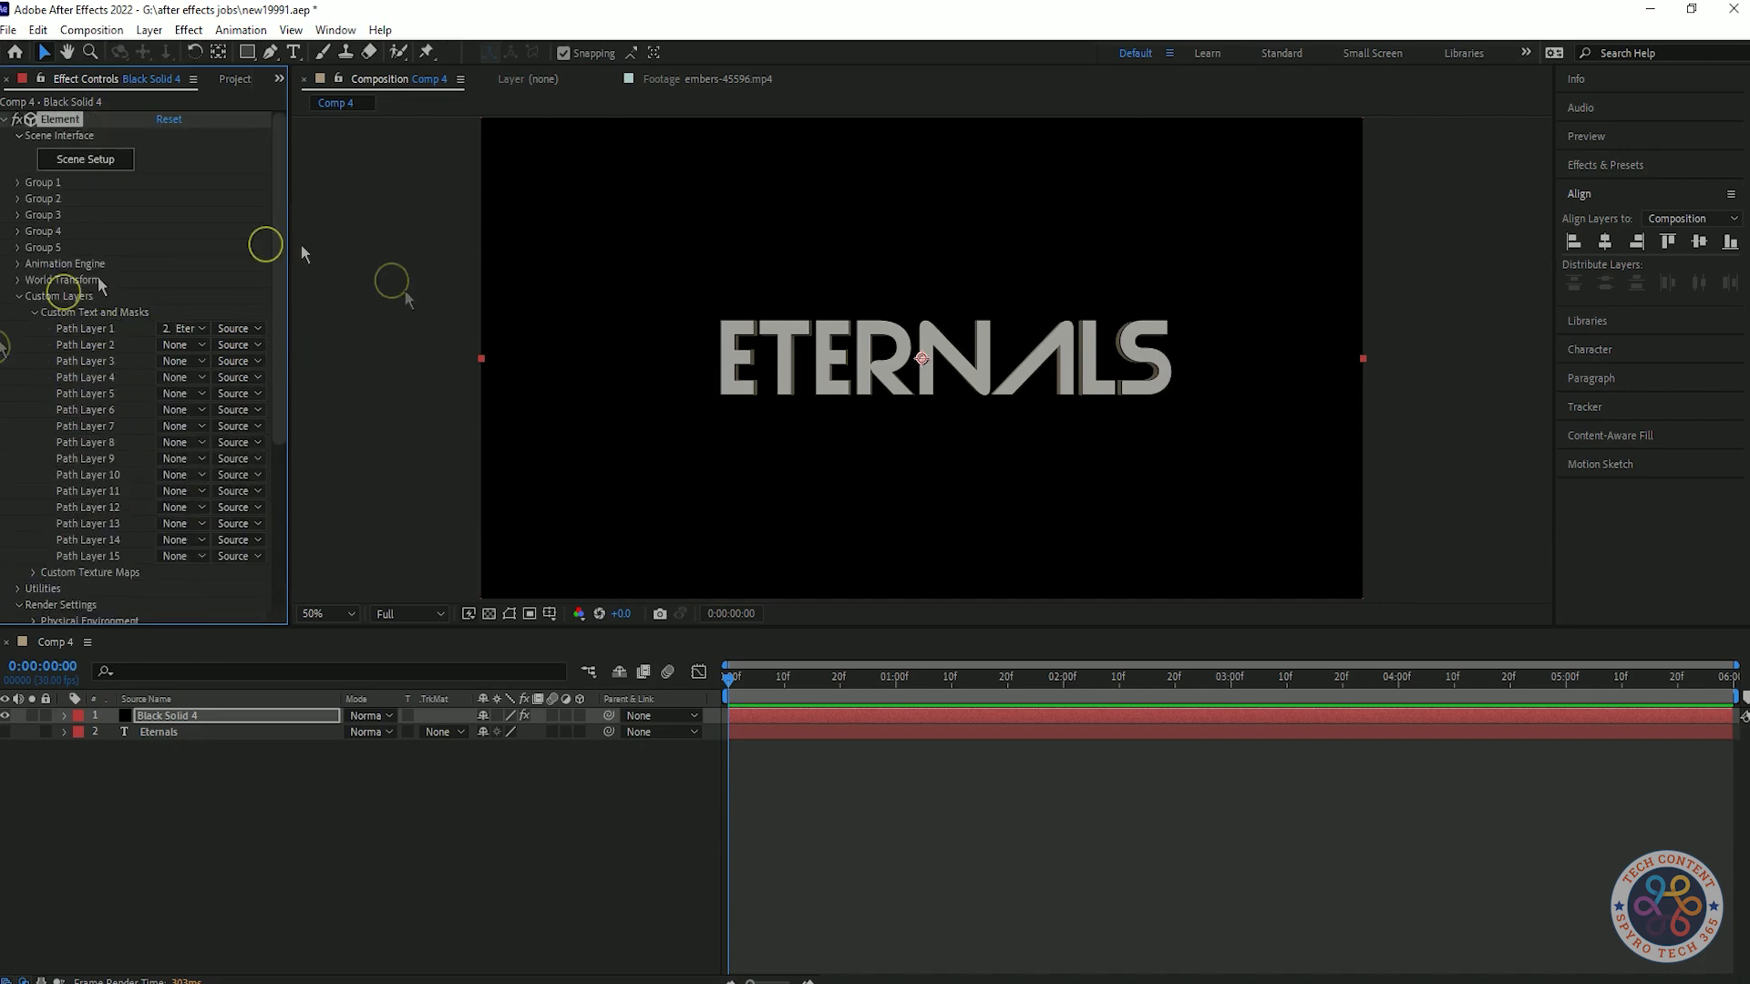
scroll(255, 281, "down", 5)
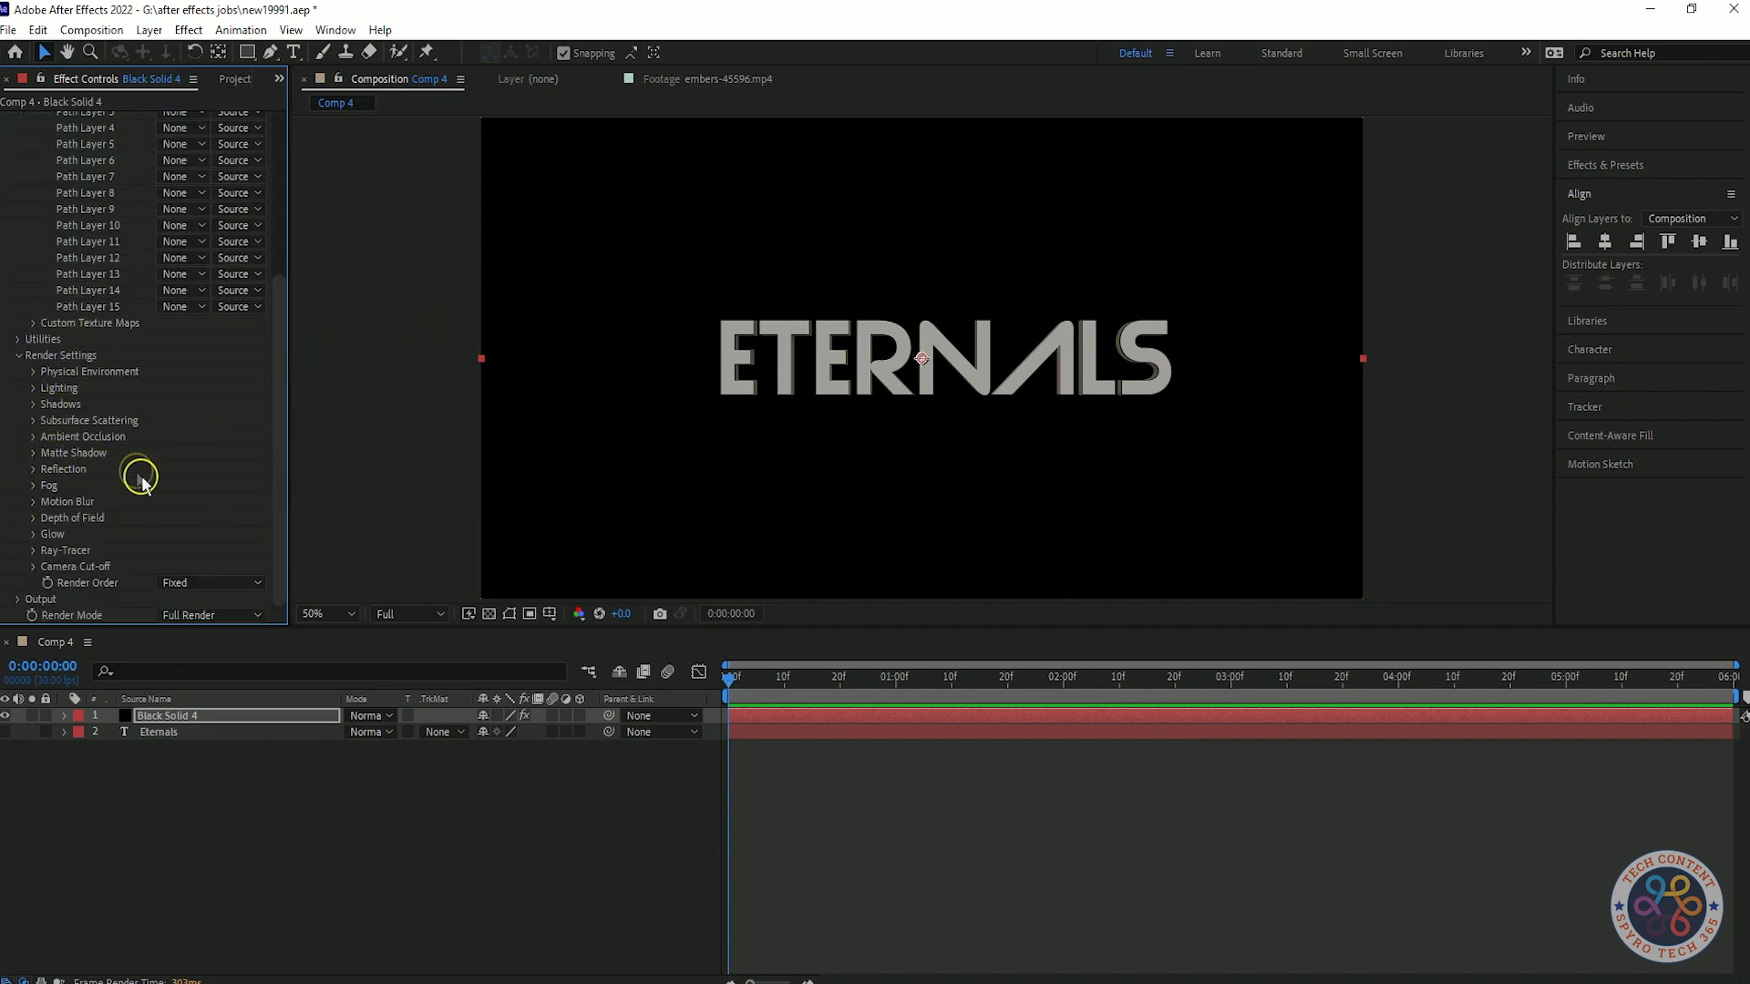
left_click(34, 387)
left_click(235, 436)
left_click(264, 373)
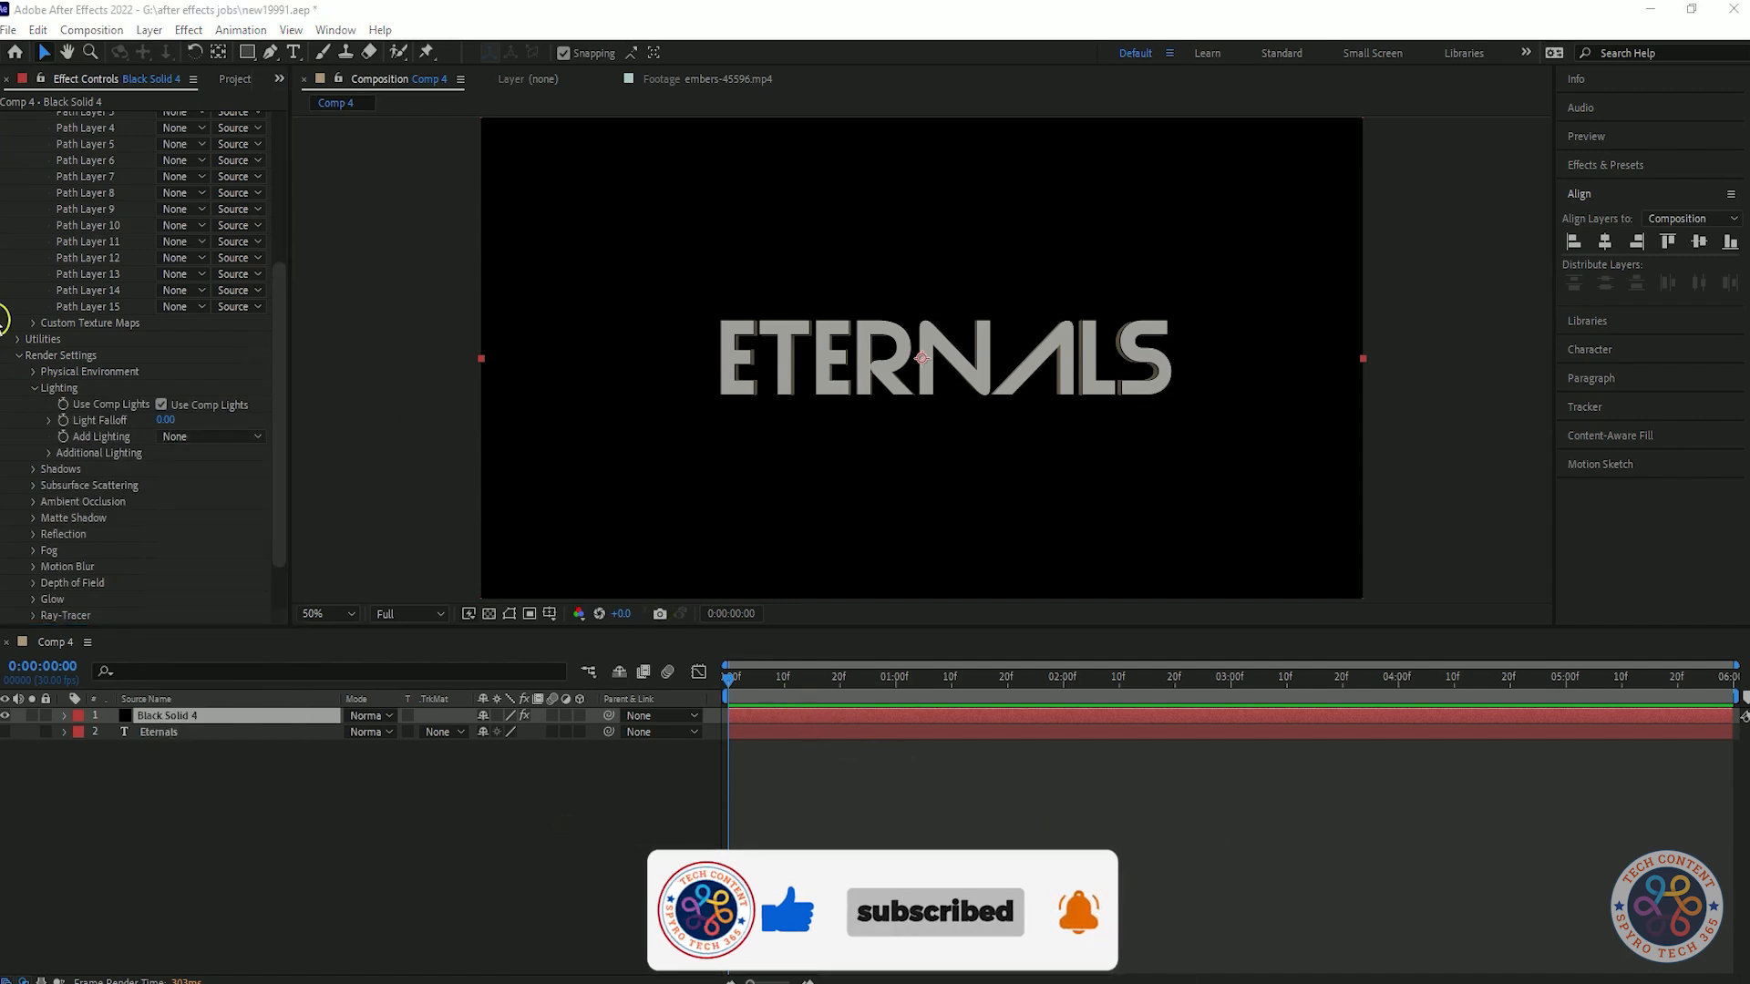
left_click(234, 436)
left_click(255, 668)
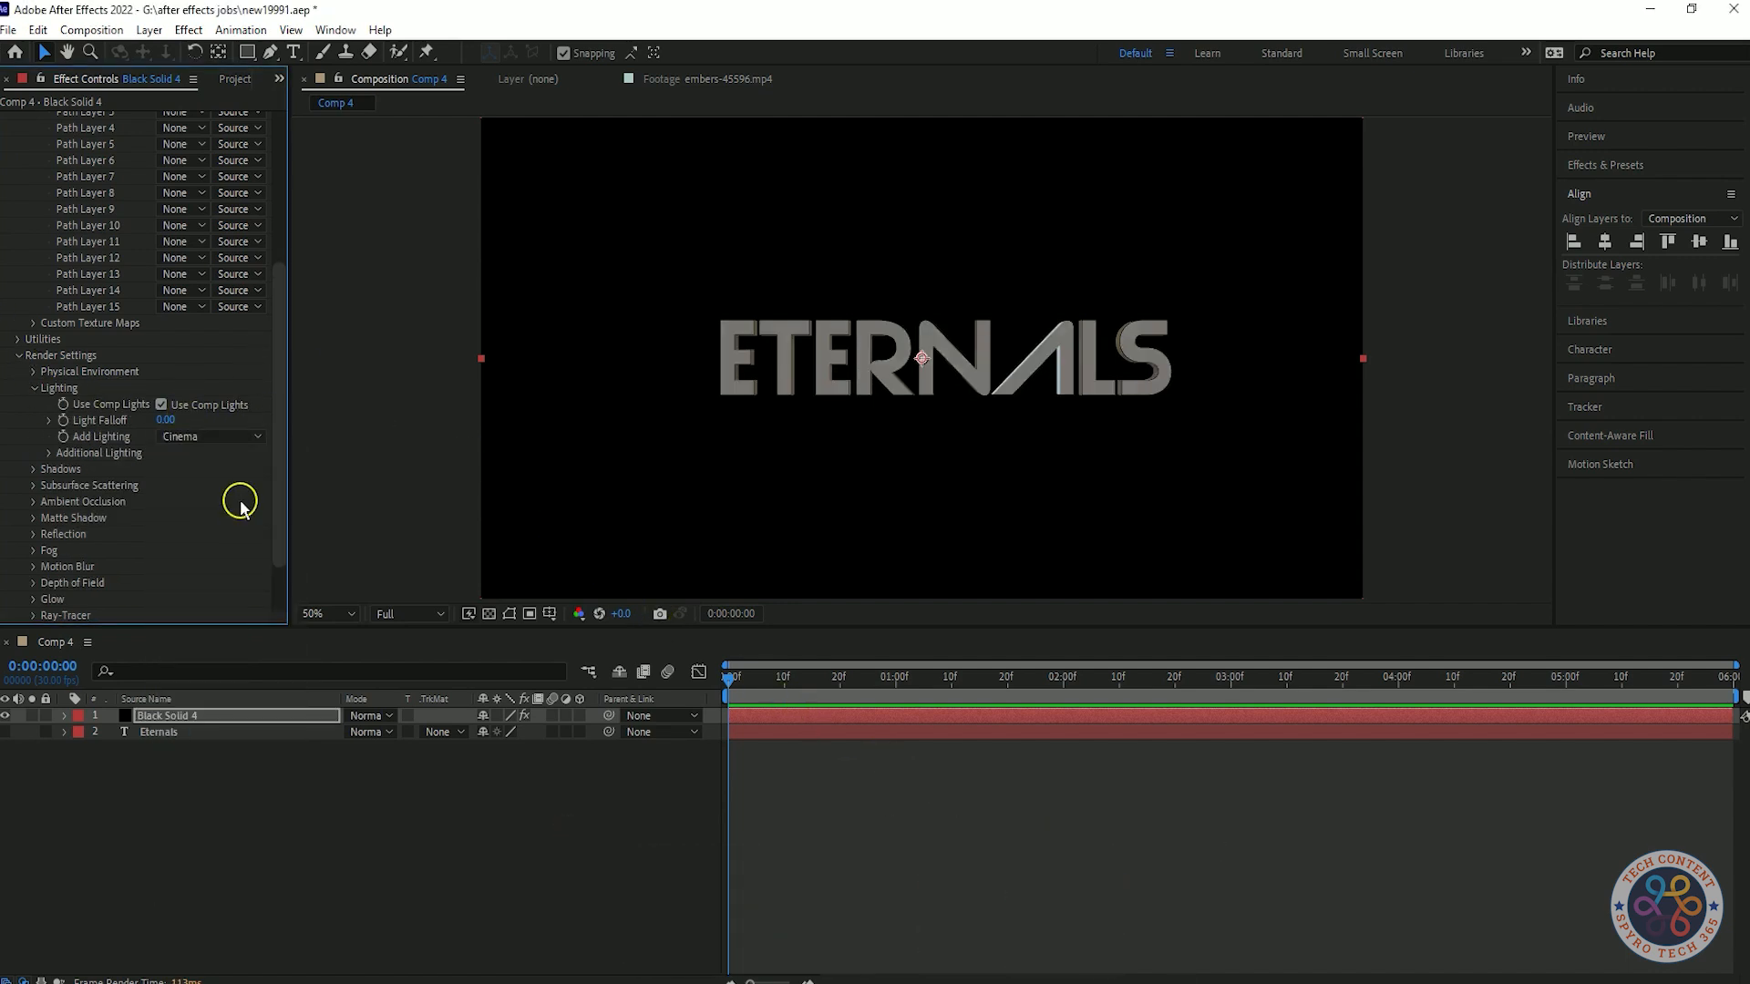
- Add a new camera layer to the composition with its default settings
right_click(281, 827)
mouse_move(356, 586)
left_click(556, 671)
left_click(1062, 713)
right_click(457, 912)
left_click(1099, 889)
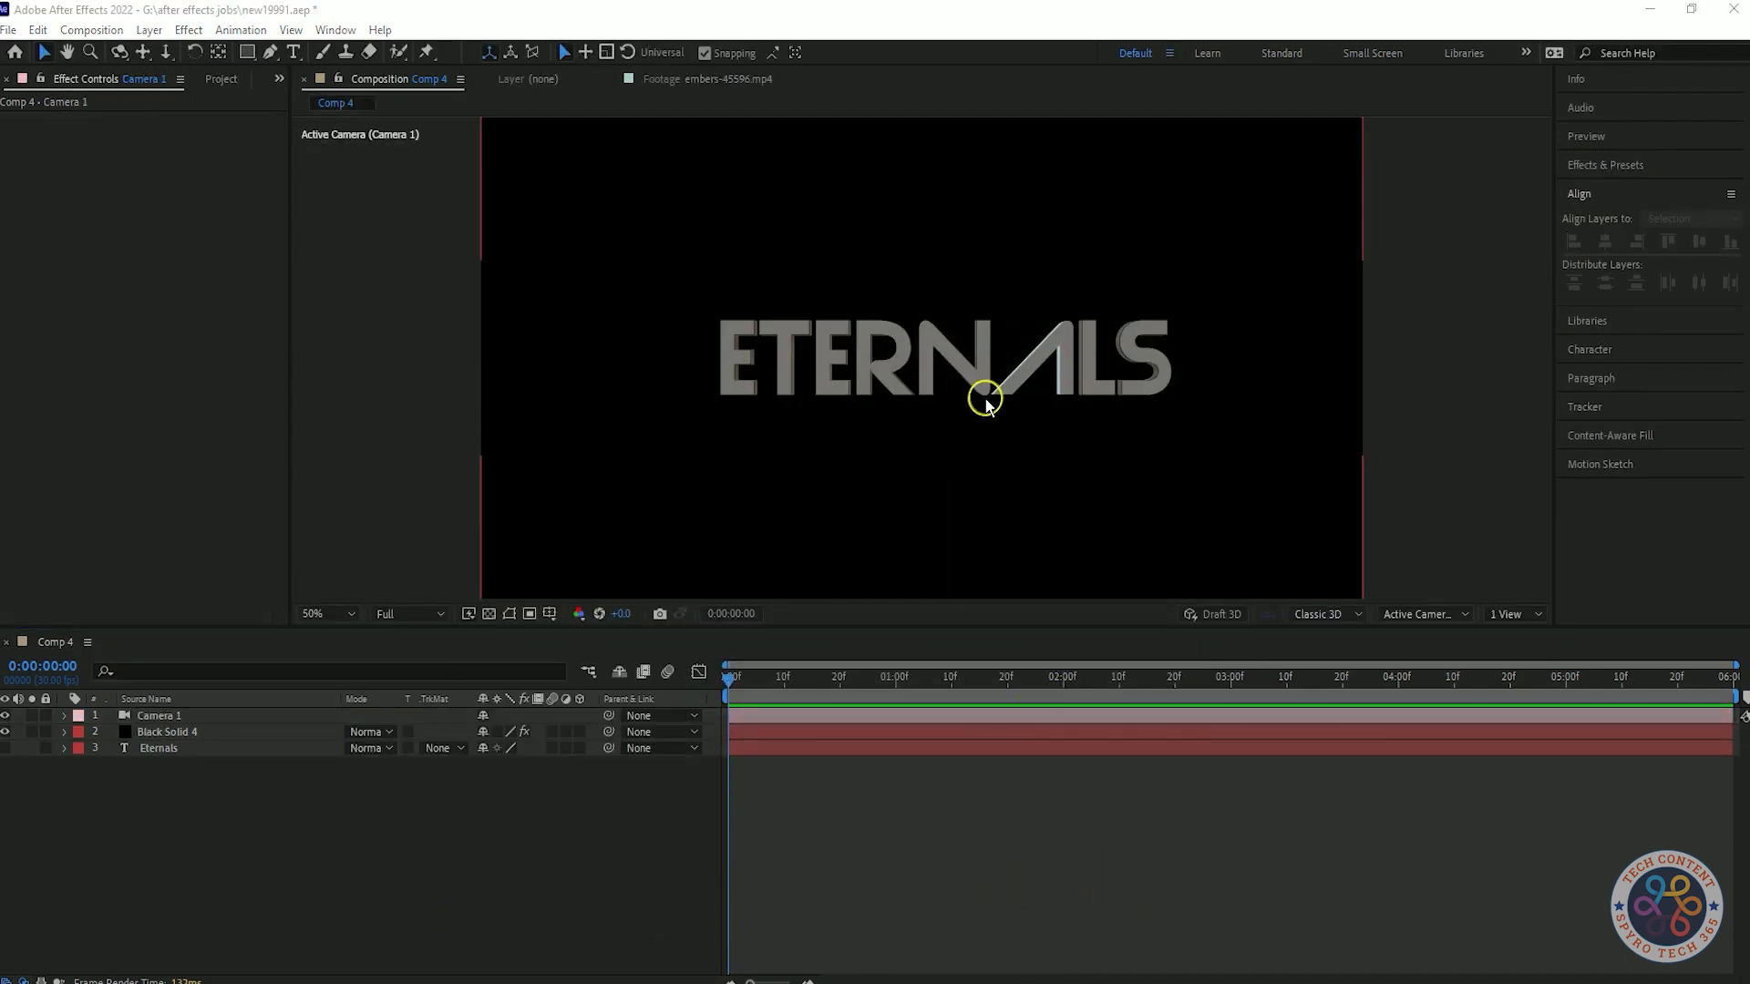
- Reopen Black Solid 4's Scene Setup in Element and fine-tune the extrude of Bevel 2
left_click(190, 731)
left_click(137, 171)
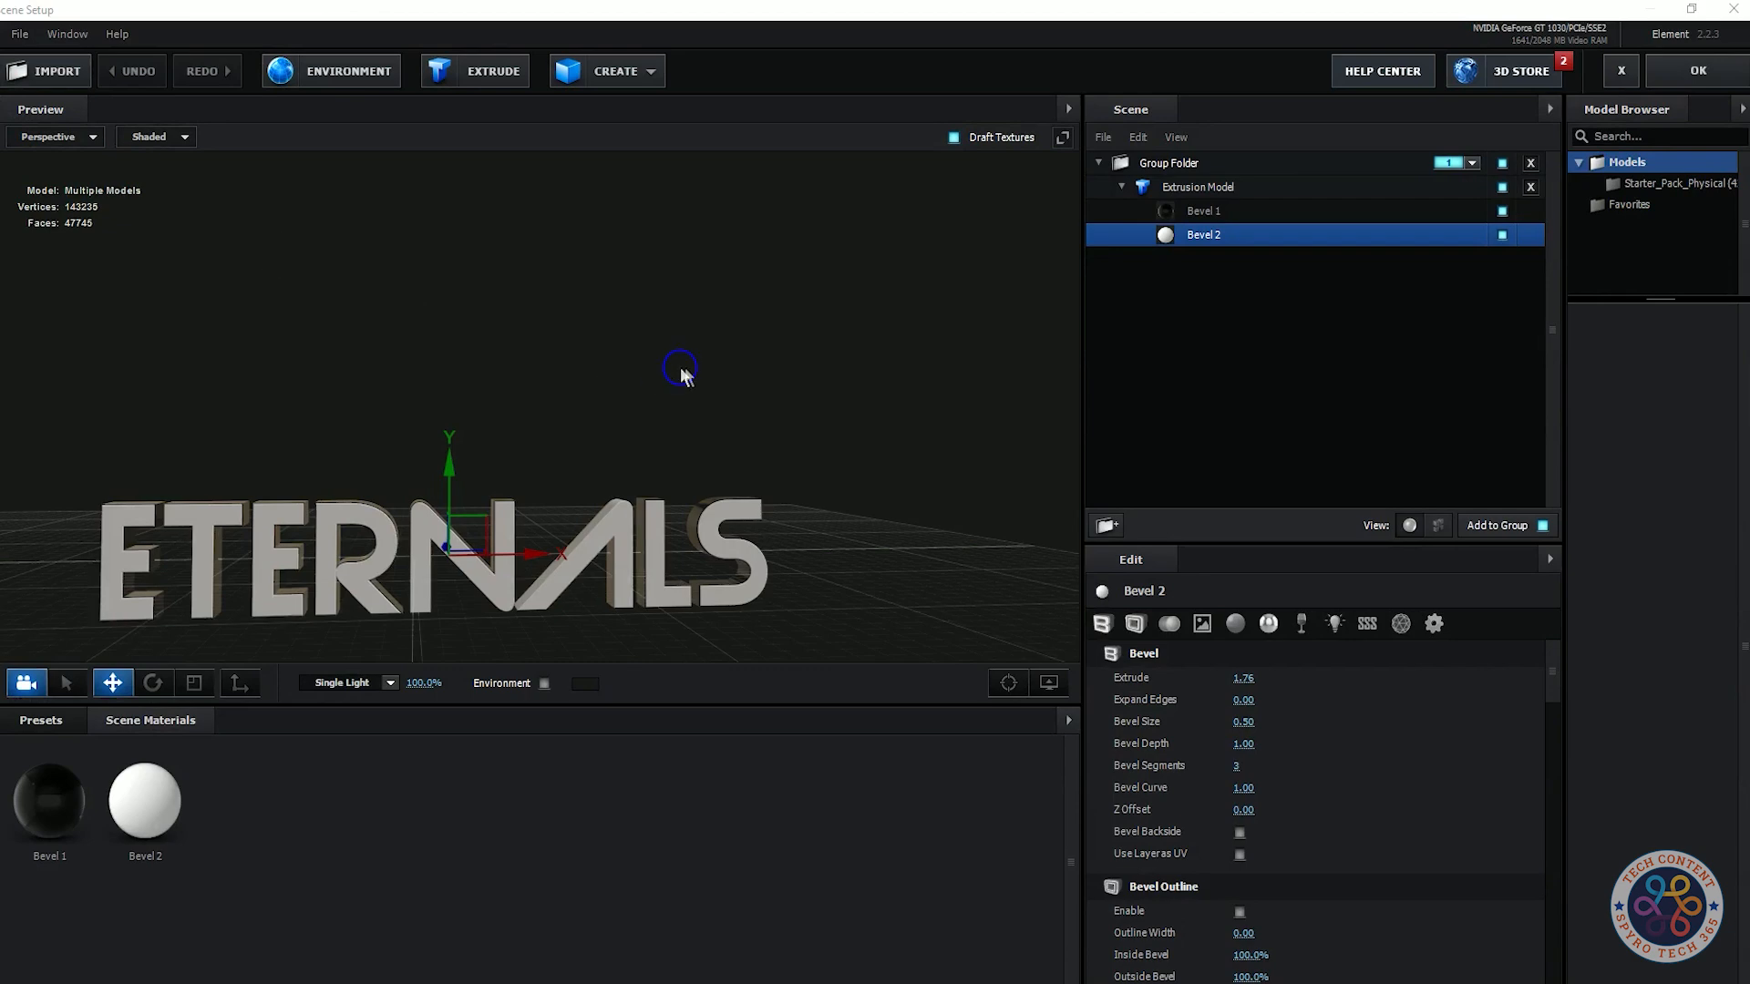
left_click_drag(724, 357, 679, 364)
left_click(1399, 280)
left_click(1251, 235)
left_click_drag(1252, 680, 1241, 680)
- Compare the two bevels, set Bevel 2's extrude to 1.62 and apply the Scene Setup
left_click(1241, 213)
left_click(1232, 244)
left_click(1243, 678)
left_click_drag(760, 560, 894, 474)
left_click(1269, 466)
left_click(1249, 239)
left_click_drag(1246, 683, 1235, 690)
left_click_drag(783, 602, 802, 428)
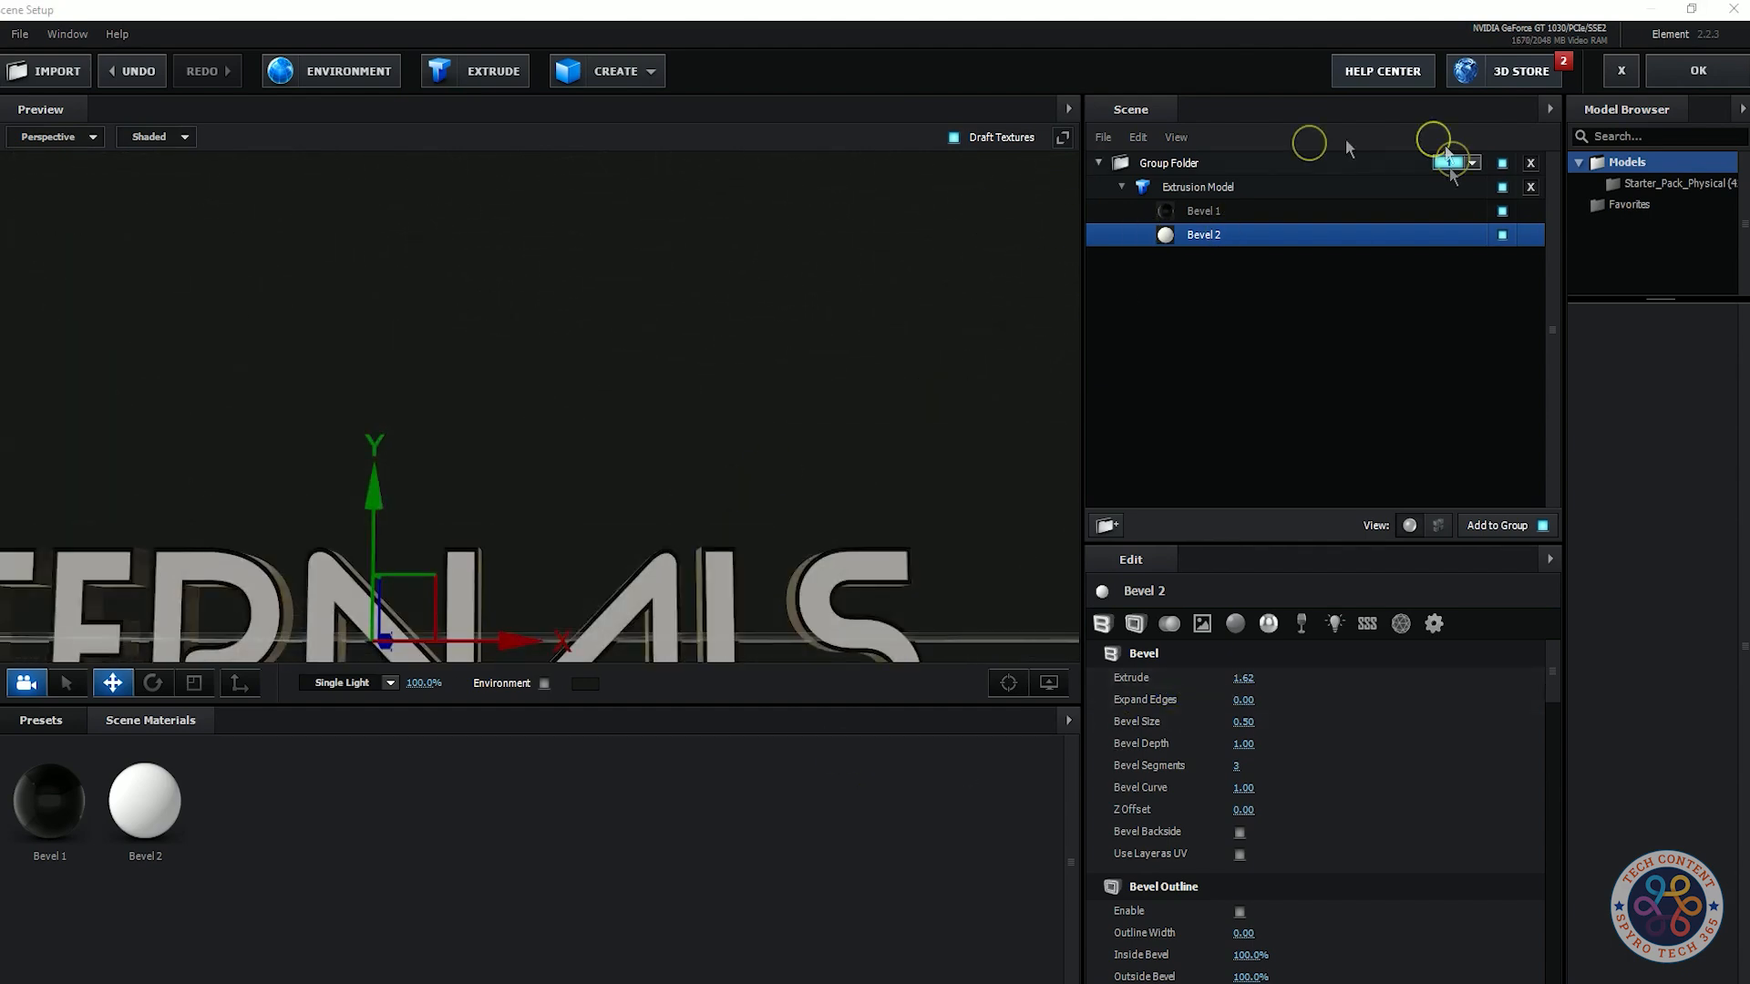
left_click(1695, 72)
- Turn the Black Solid 4 and Eternals layers into 3D layers
left_click(474, 781)
scroll(816, 335, "up", 5)
scroll(884, 340, "down", 4)
left_click_drag(392, 824, 223, 736)
left_click(580, 731)
left_click(1007, 582)
- Set Element's added lighting to Dramatic on Black Solid 4
left_click(401, 856)
scroll(242, 273, "down", 4)
left_click(209, 514)
left_click(246, 731)
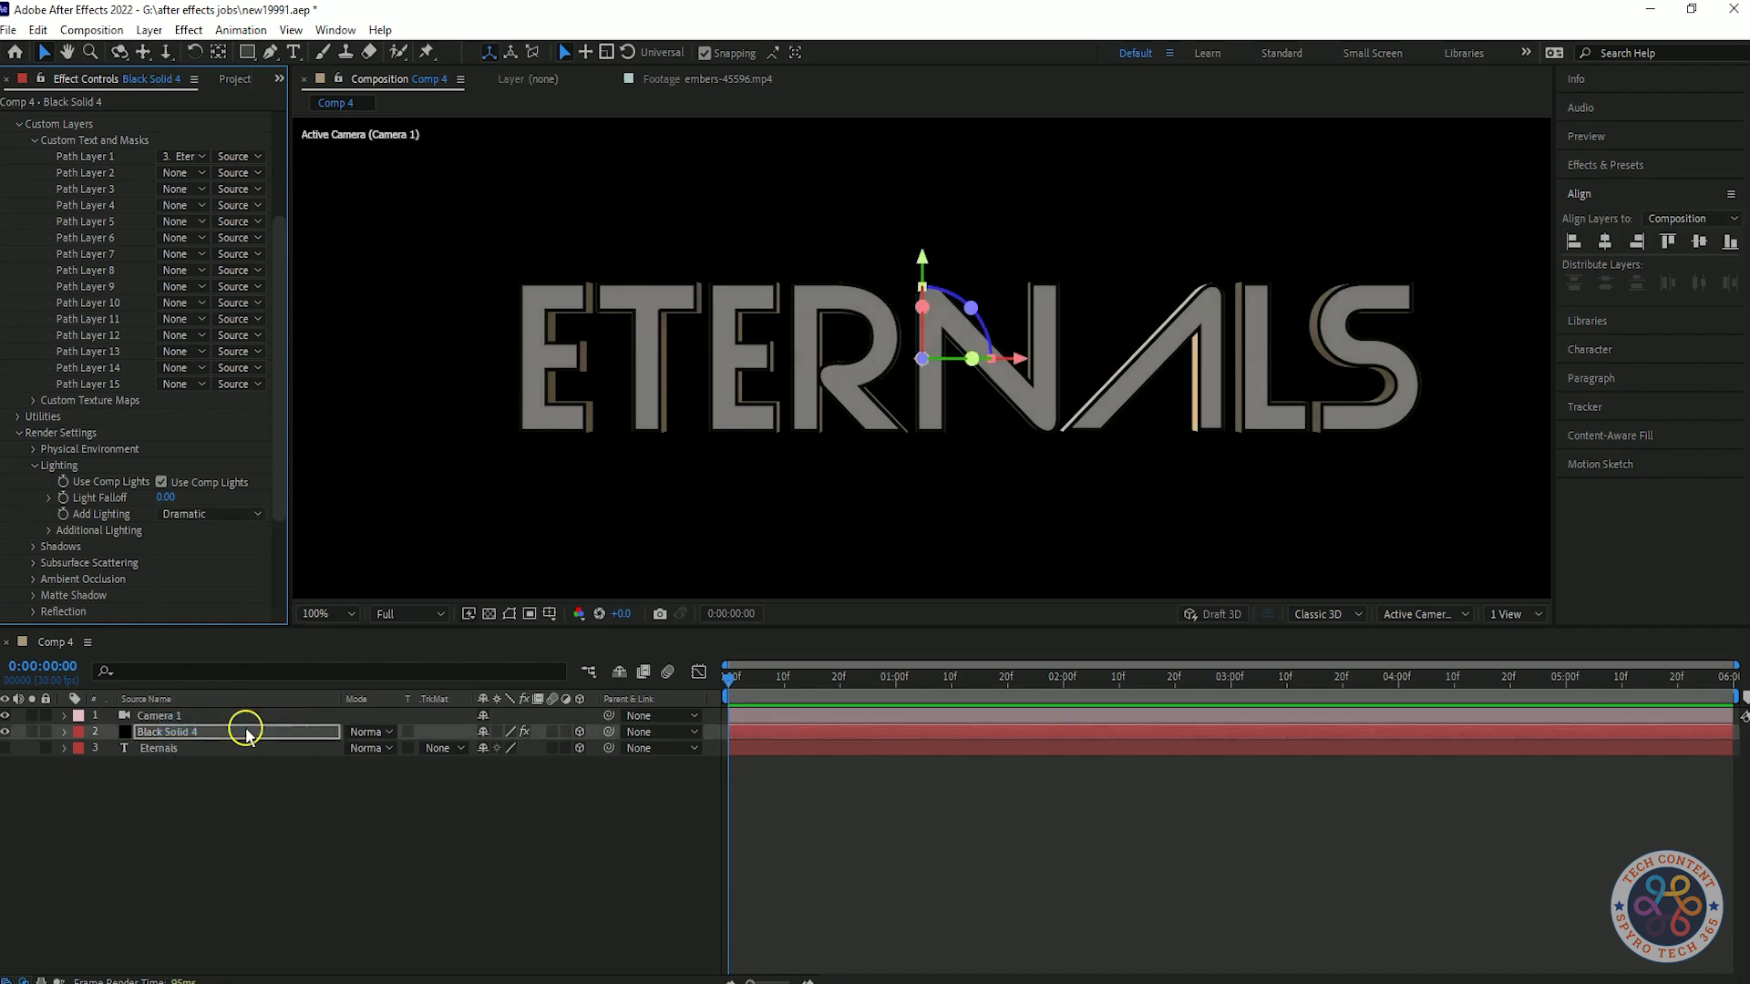
- Try rotating the additional lighting around the X axis, reset that rotation and preview the title
scroll(277, 531, "down", 2)
left_click(49, 444)
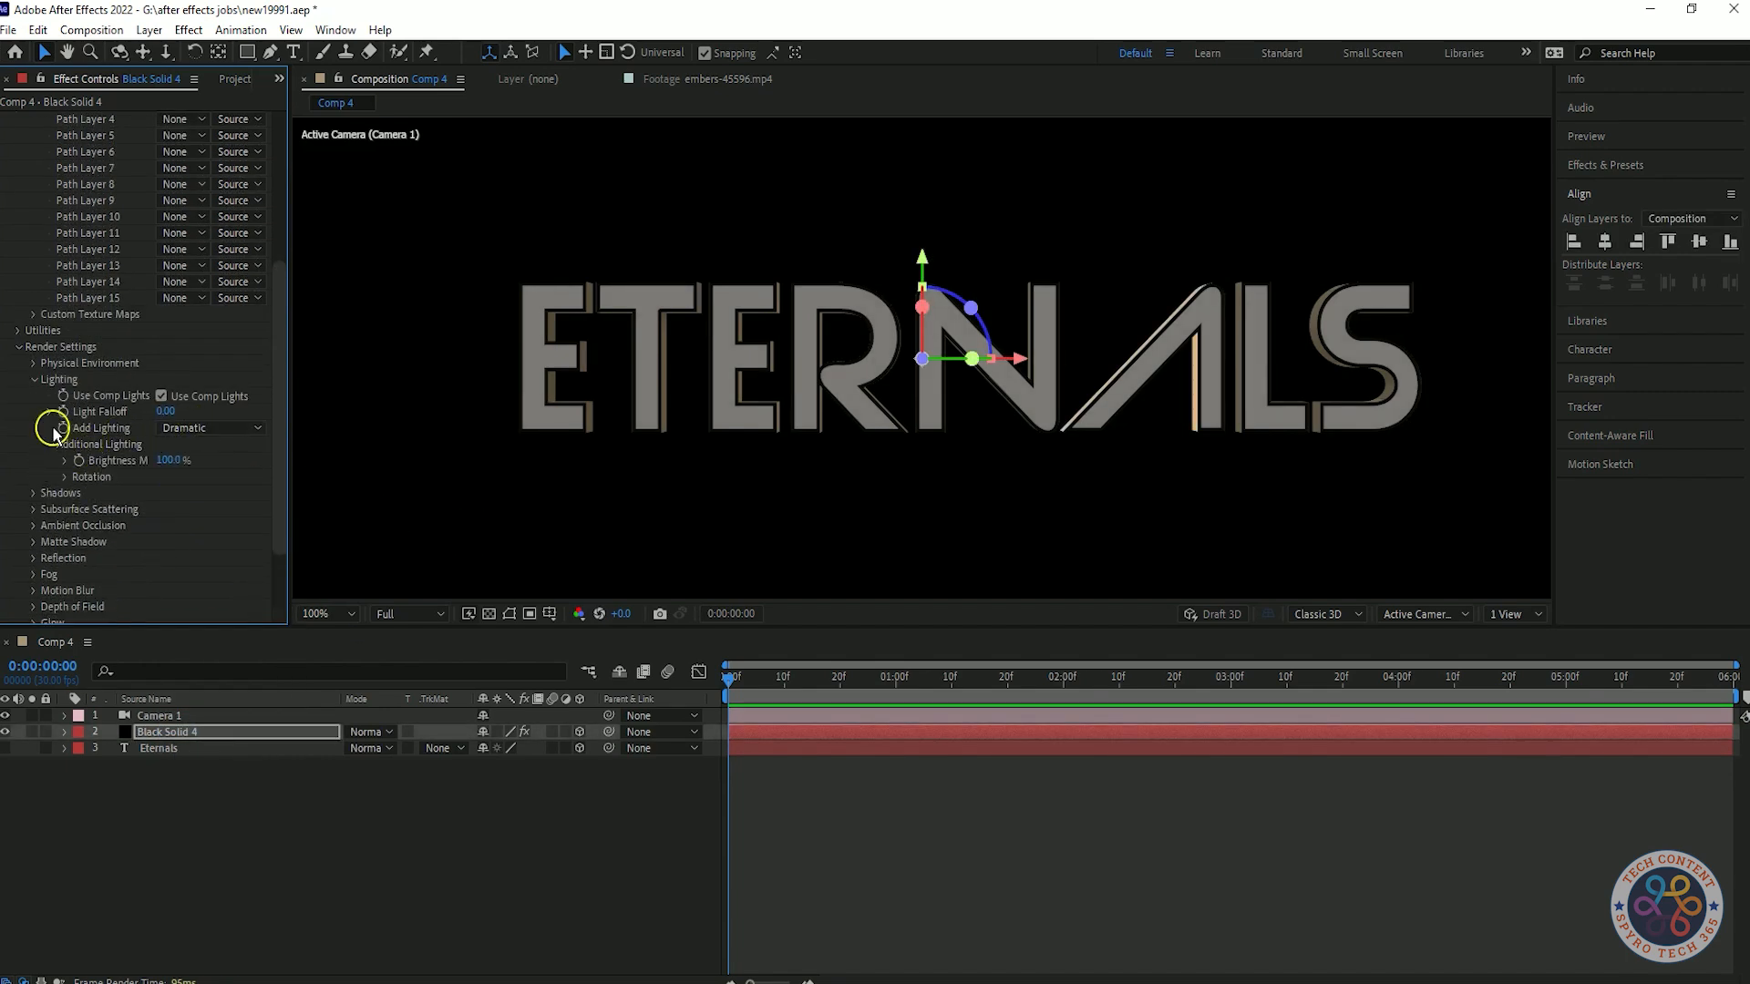
left_click(65, 477)
scroll(243, 500, "down", 1)
scroll(242, 501, "down", 2)
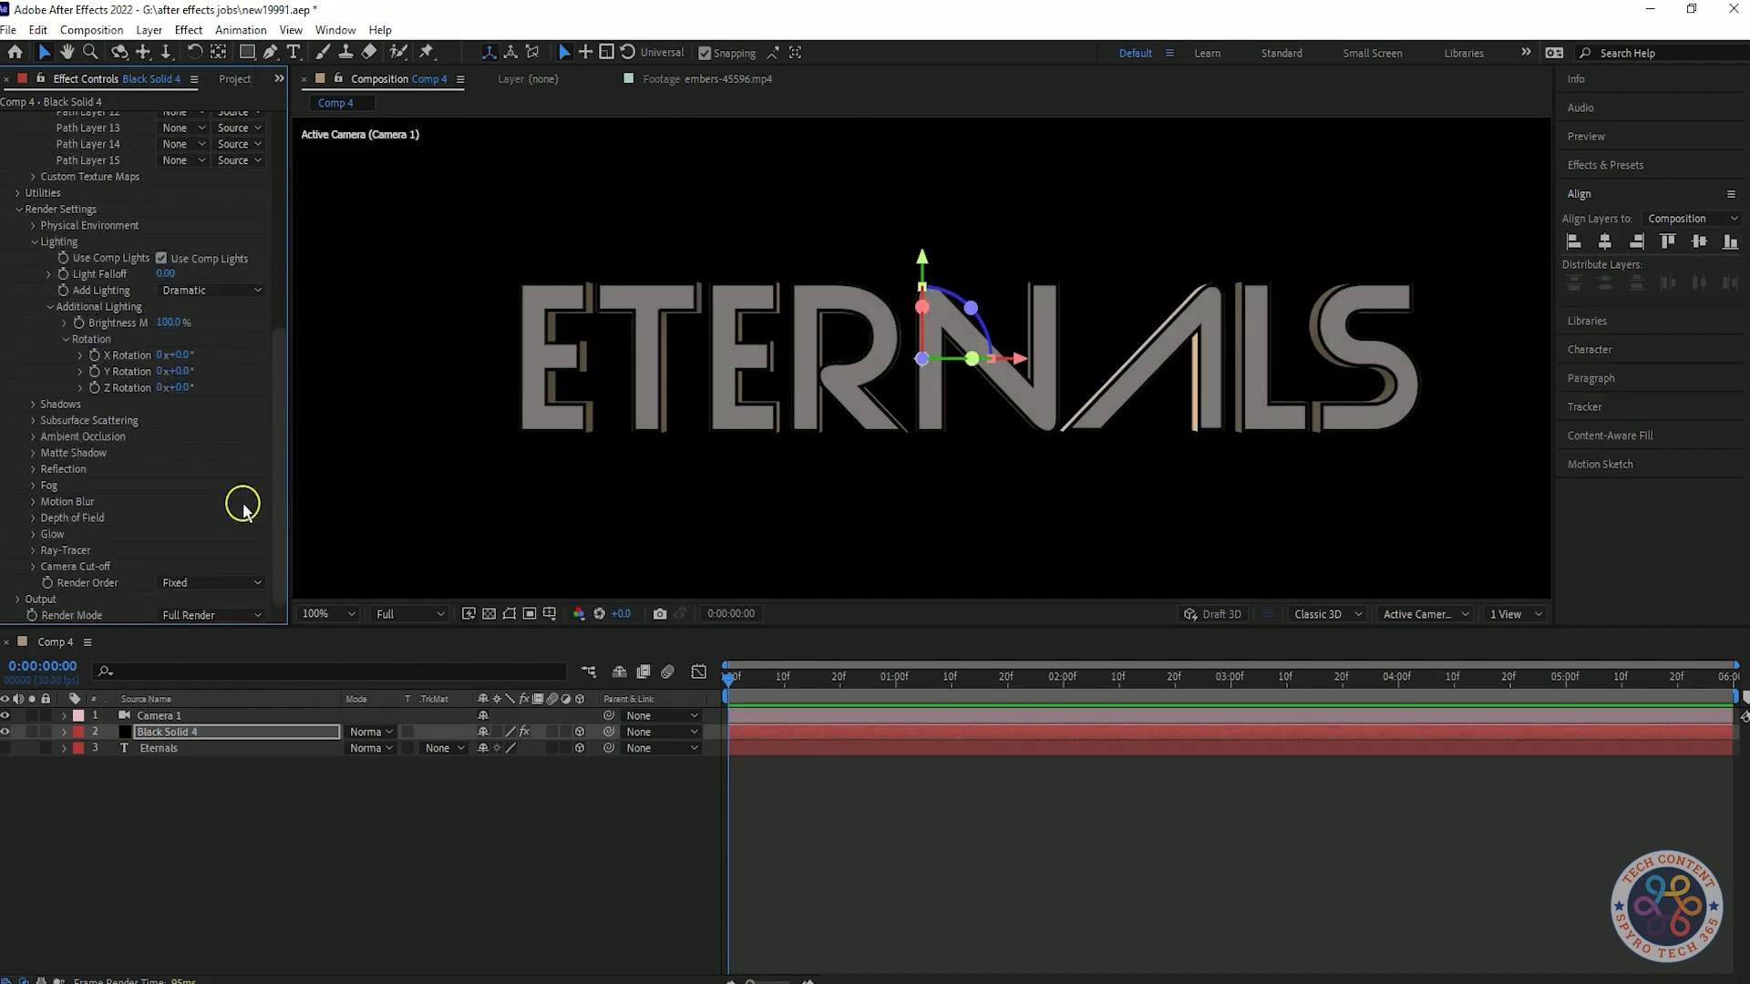
left_click(34, 421)
left_click(34, 421)
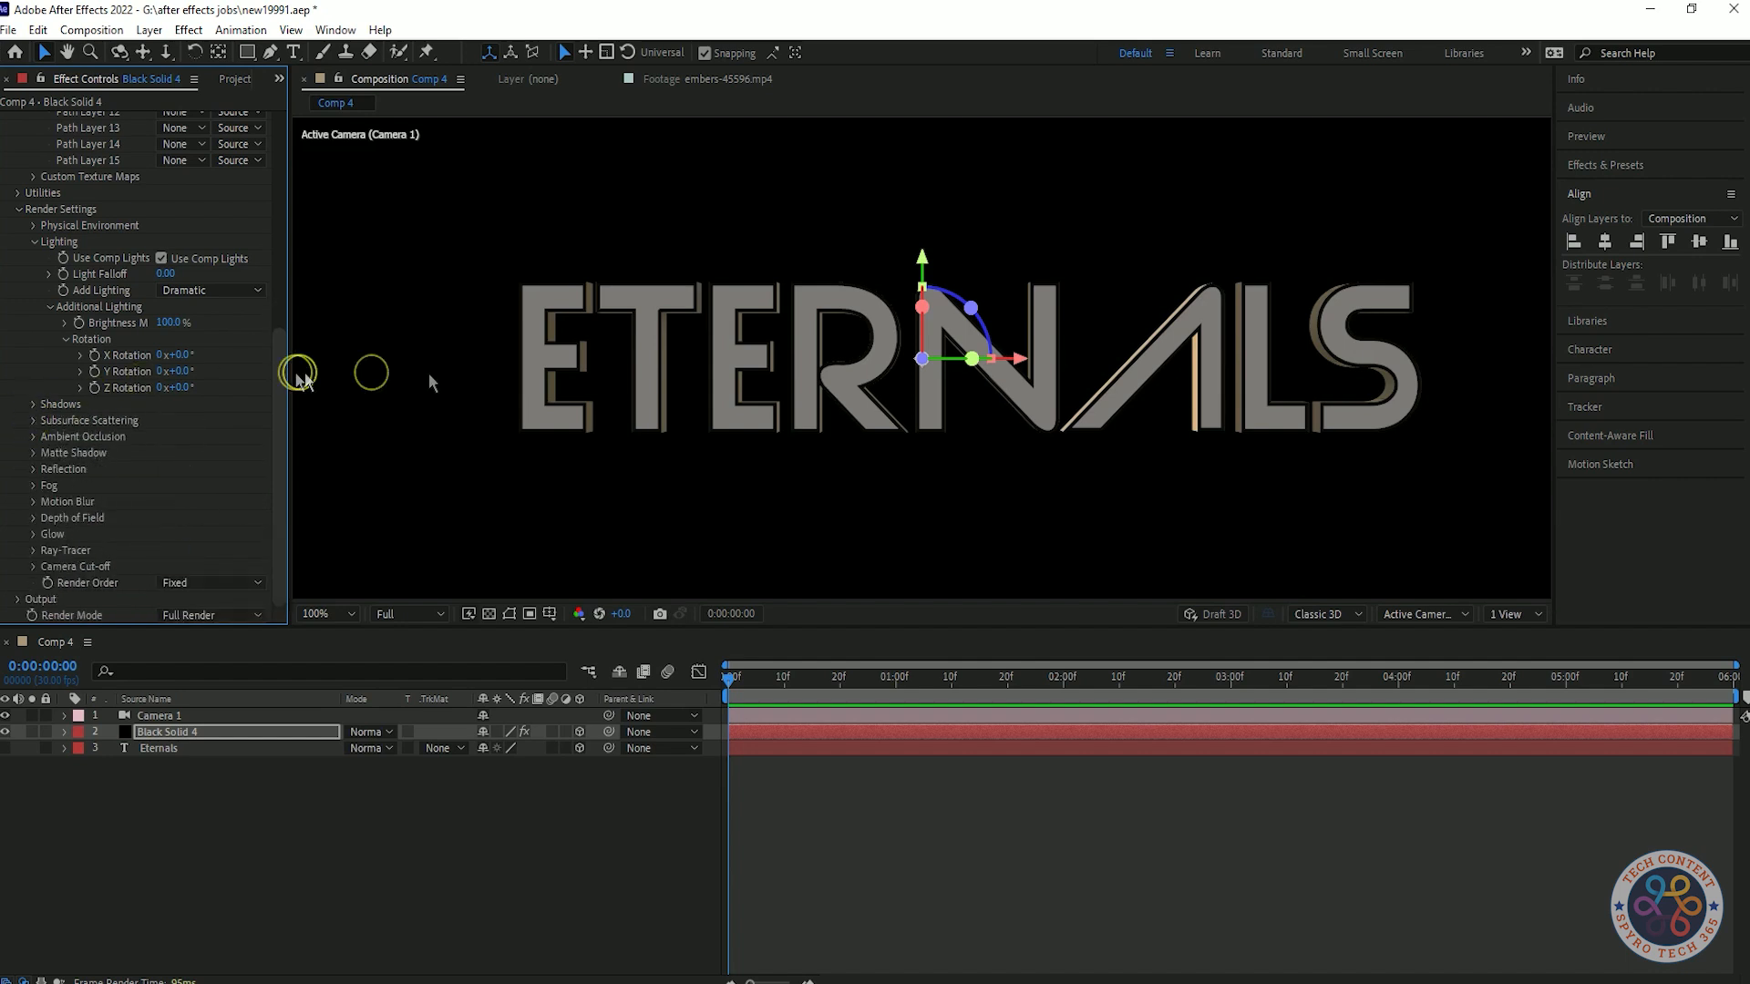
left_click_drag(177, 355, 39, 355)
right_click(133, 359)
left_click(177, 531)
left_click(50, 275)
left_click(49, 275)
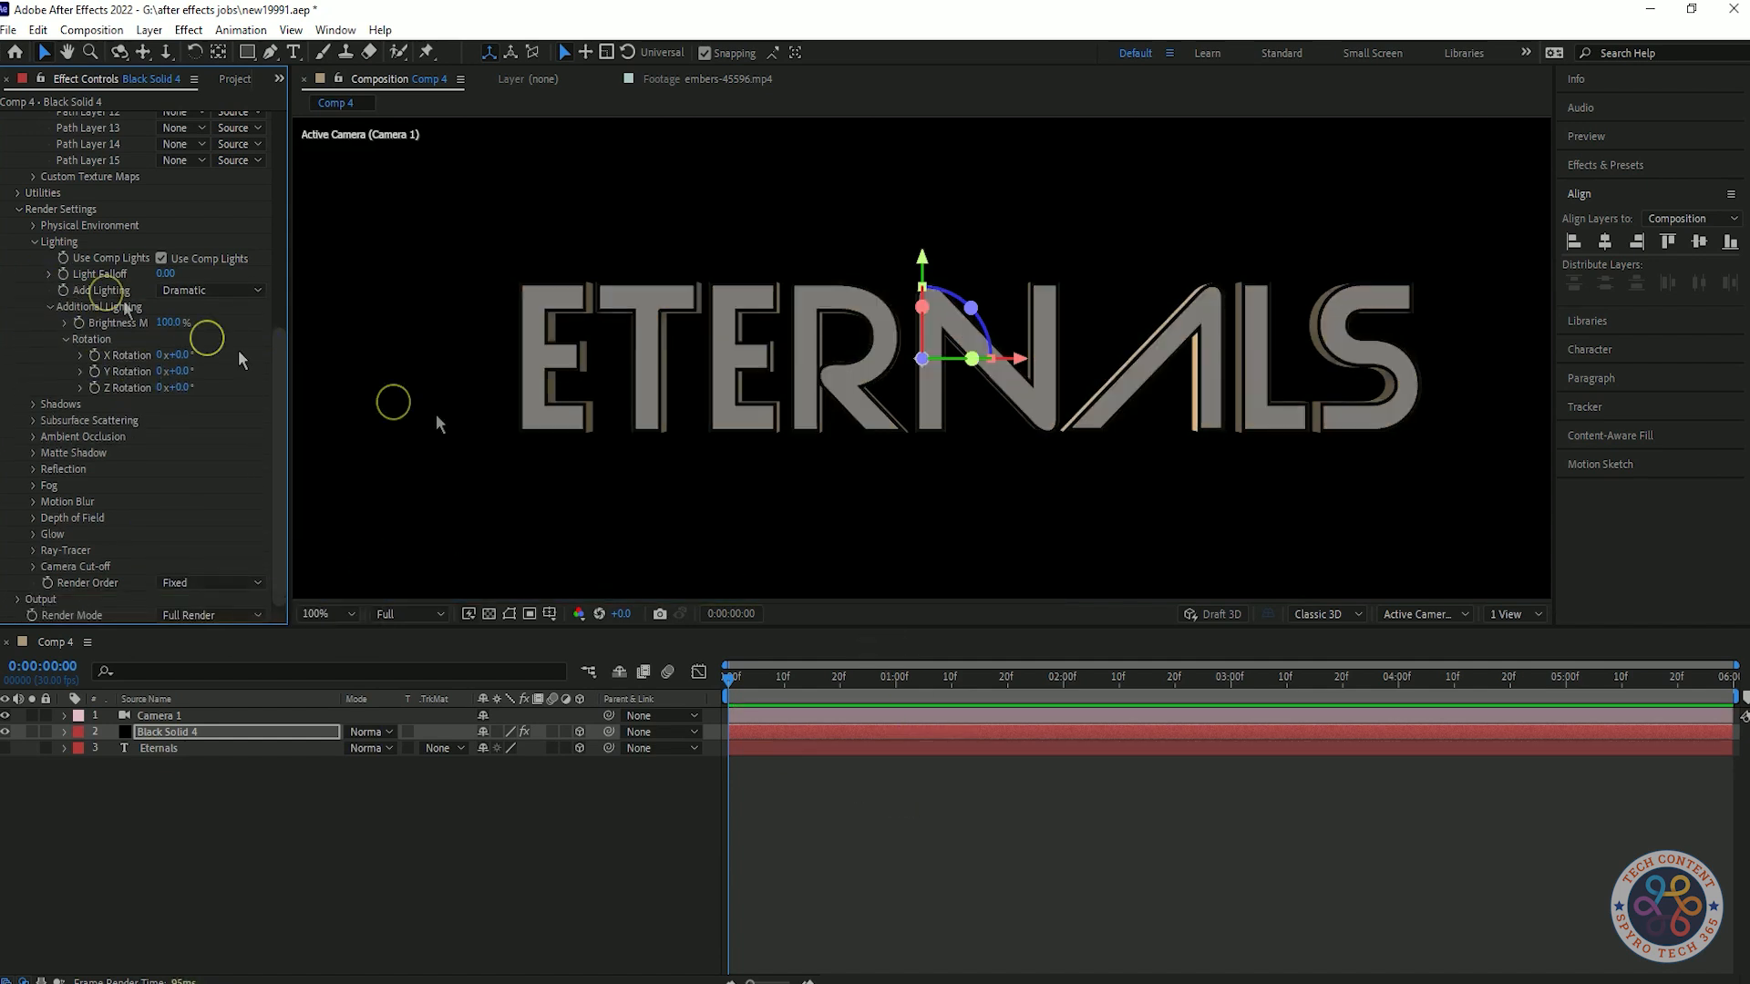
left_click(736, 680)
key("space")
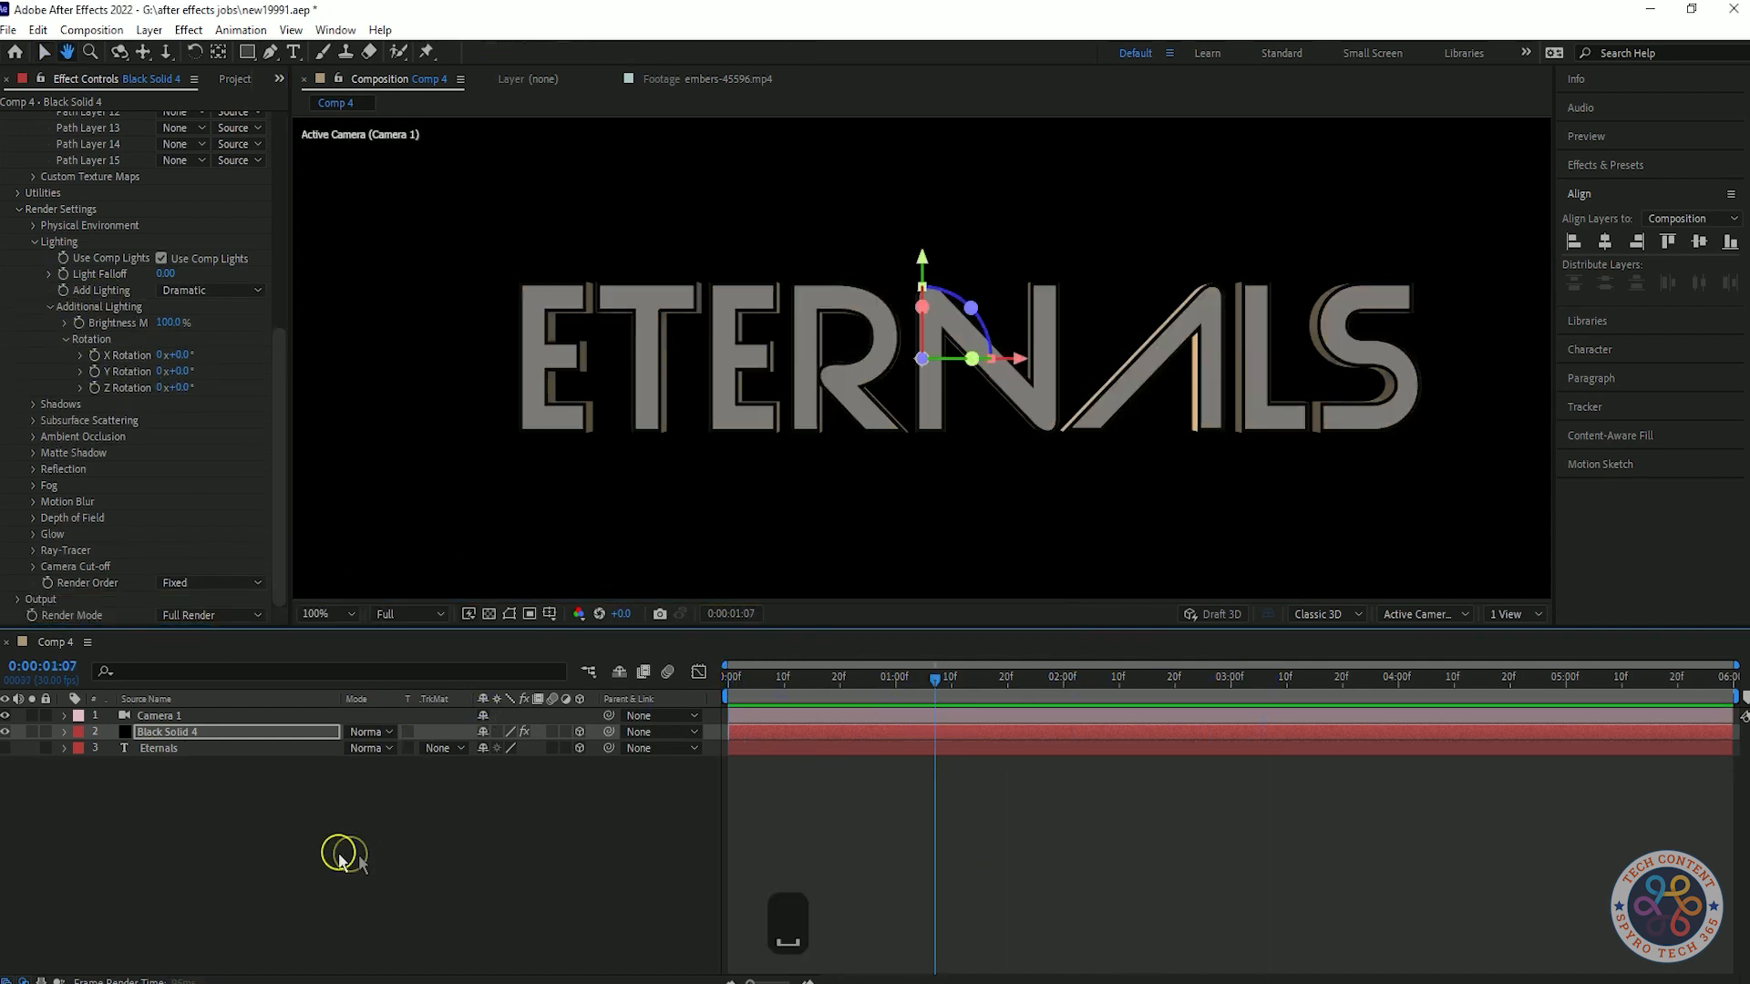
- Enable keyframes for the physical environment's X, Y and Z rotation at 0:00:05:00
left_click(35, 242)
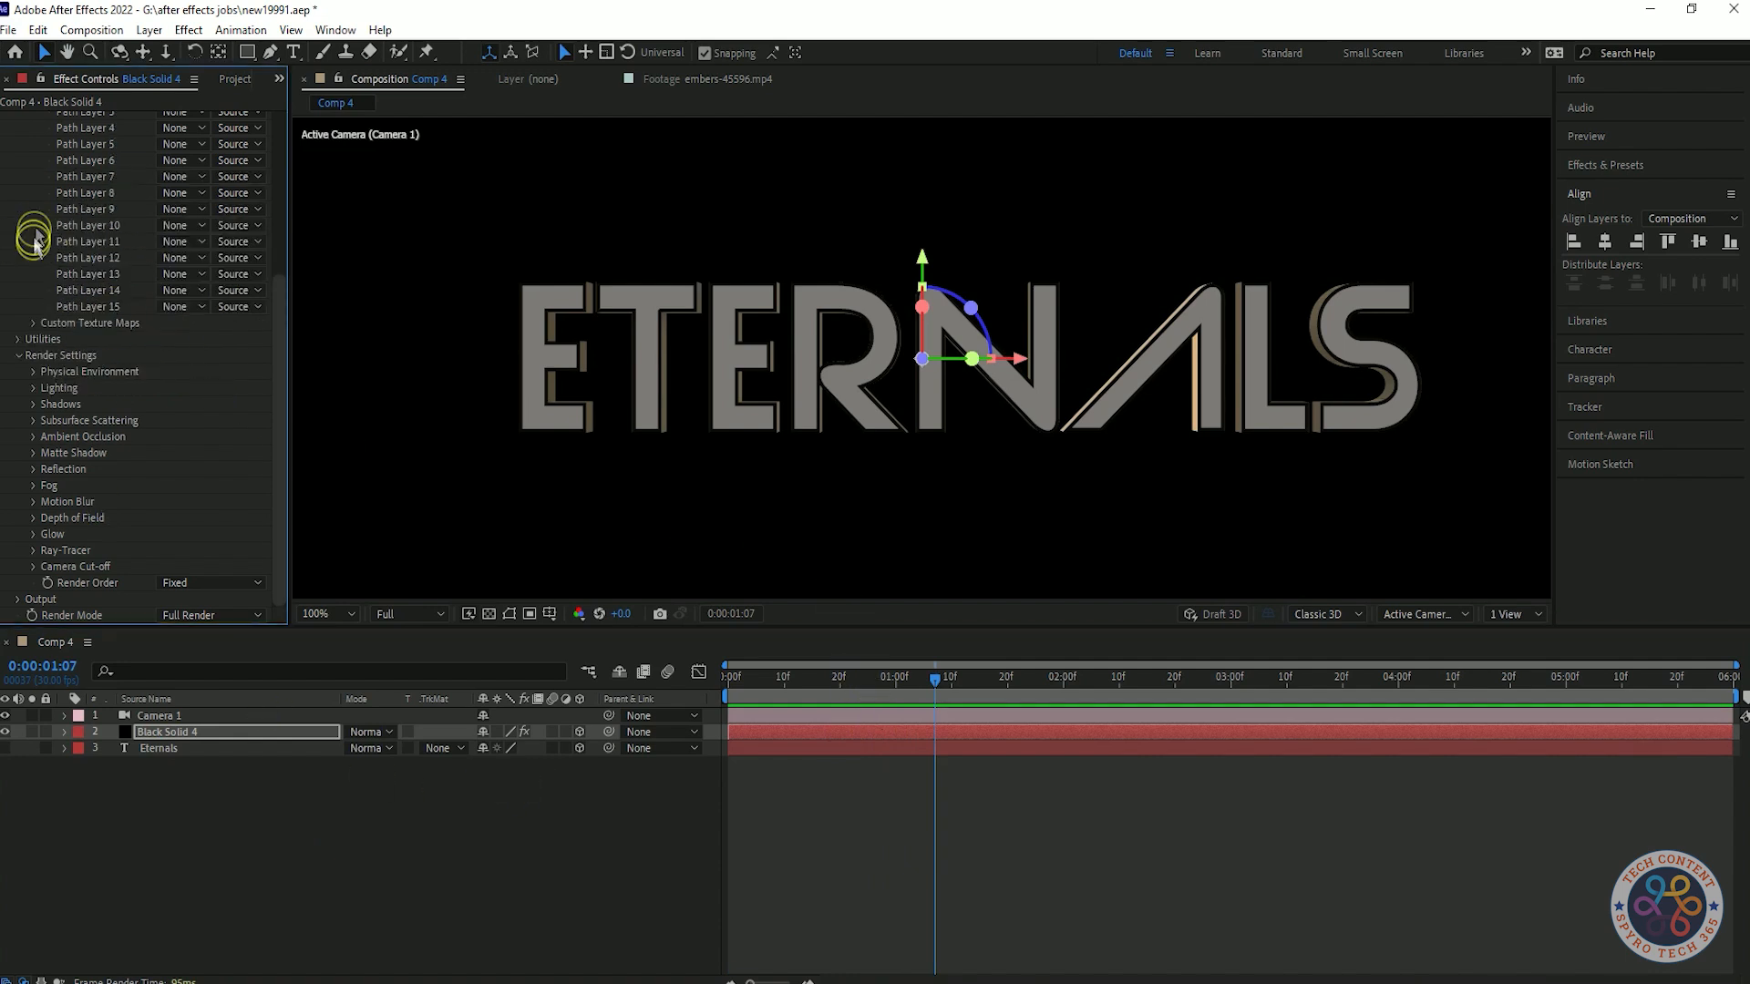
left_click(36, 373)
left_click(51, 485)
left_click(1064, 934)
left_click_drag(822, 698, 1230, 680)
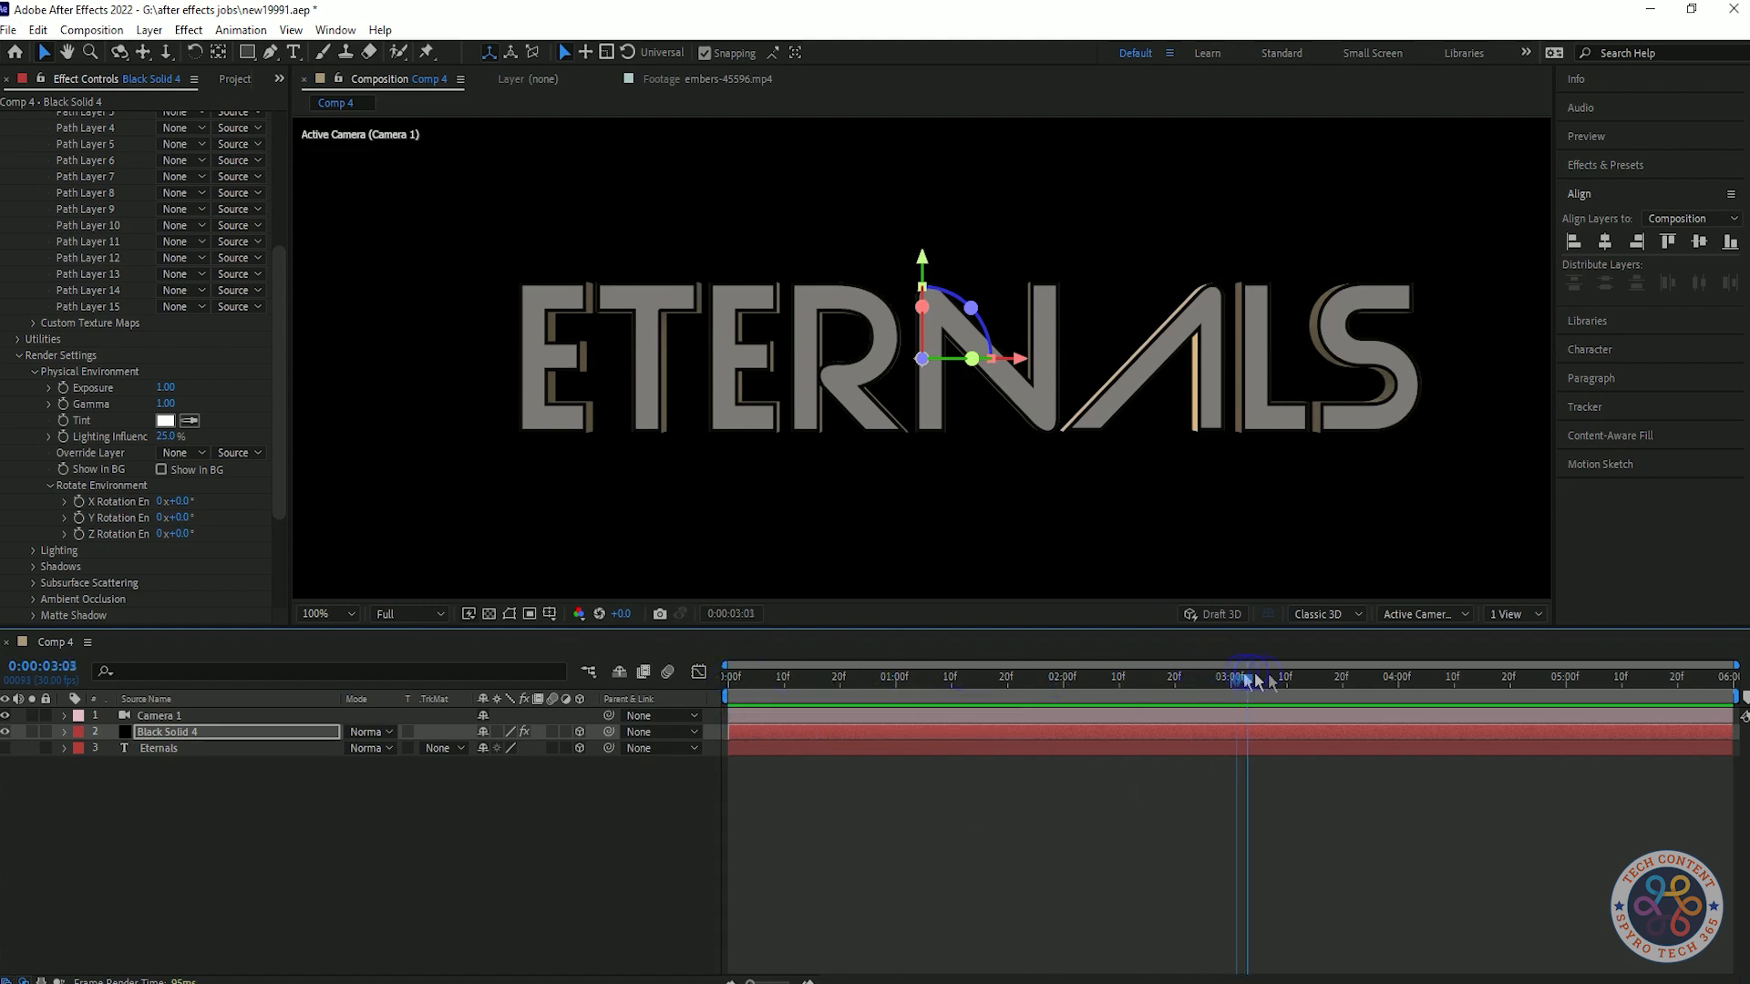
left_click(79, 517)
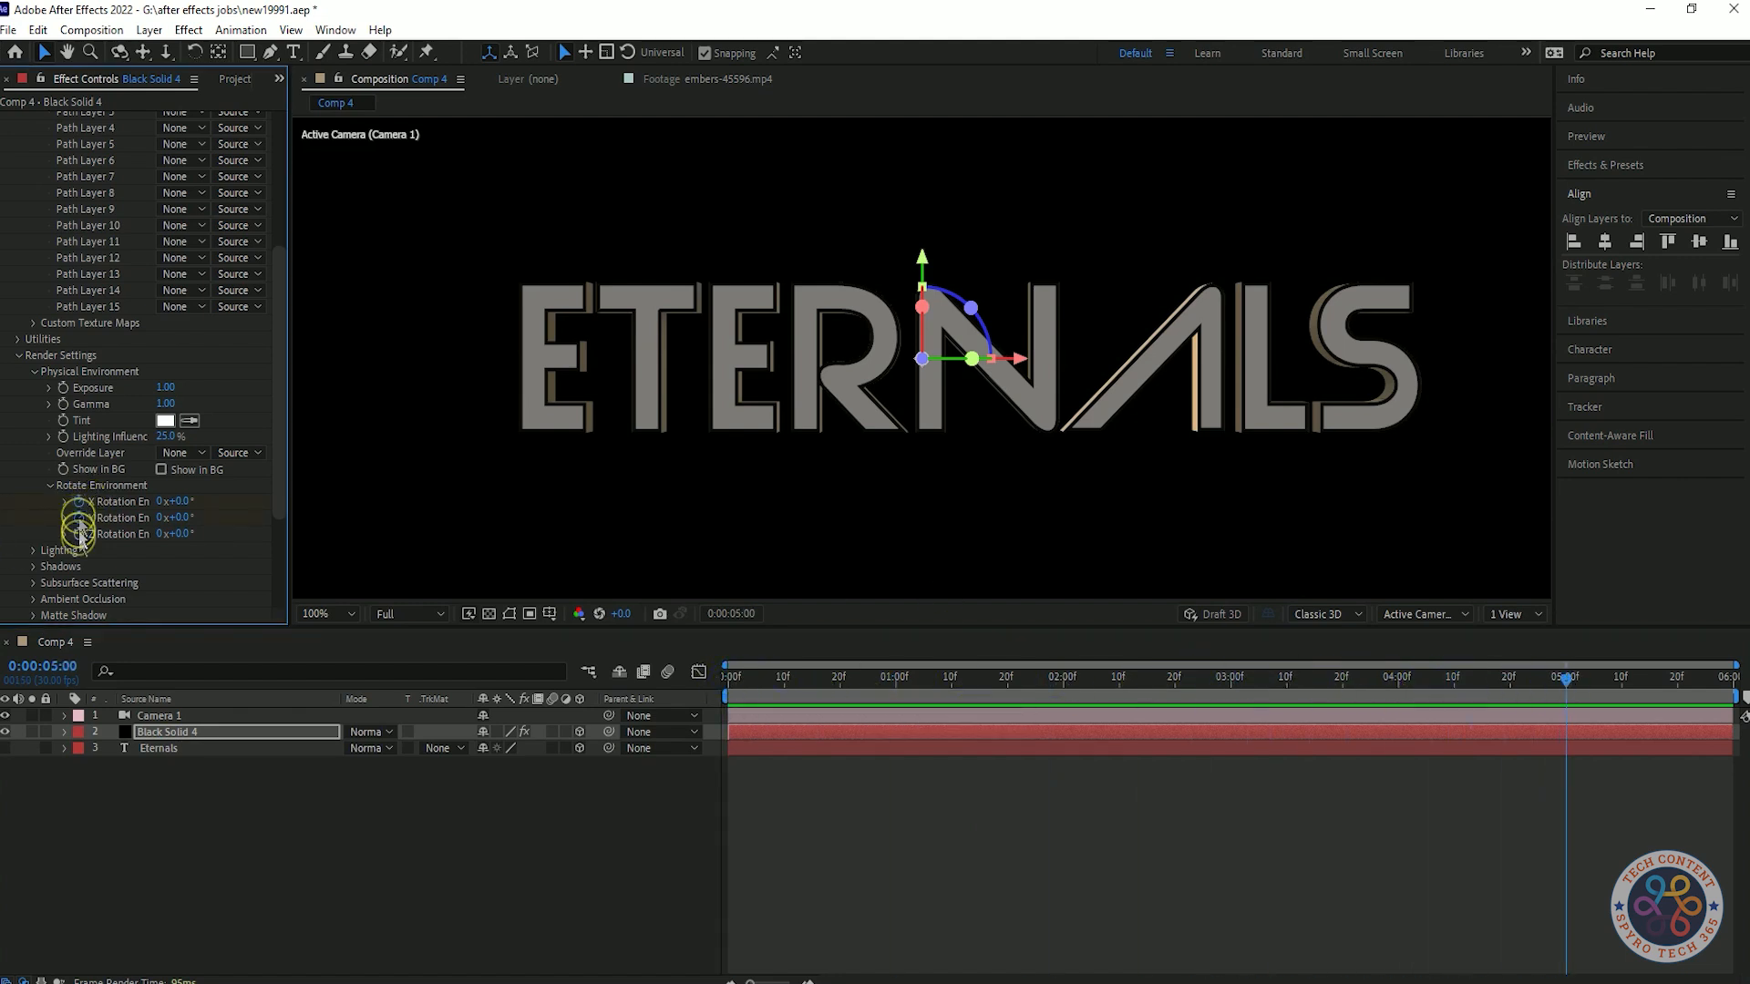
- At 0:00:00:00, set the environment rotation to X 32°, Y 25° and Z 47° and preview the animation
left_click_drag(1564, 679, 630, 733)
left_click_drag(176, 502, 225, 513)
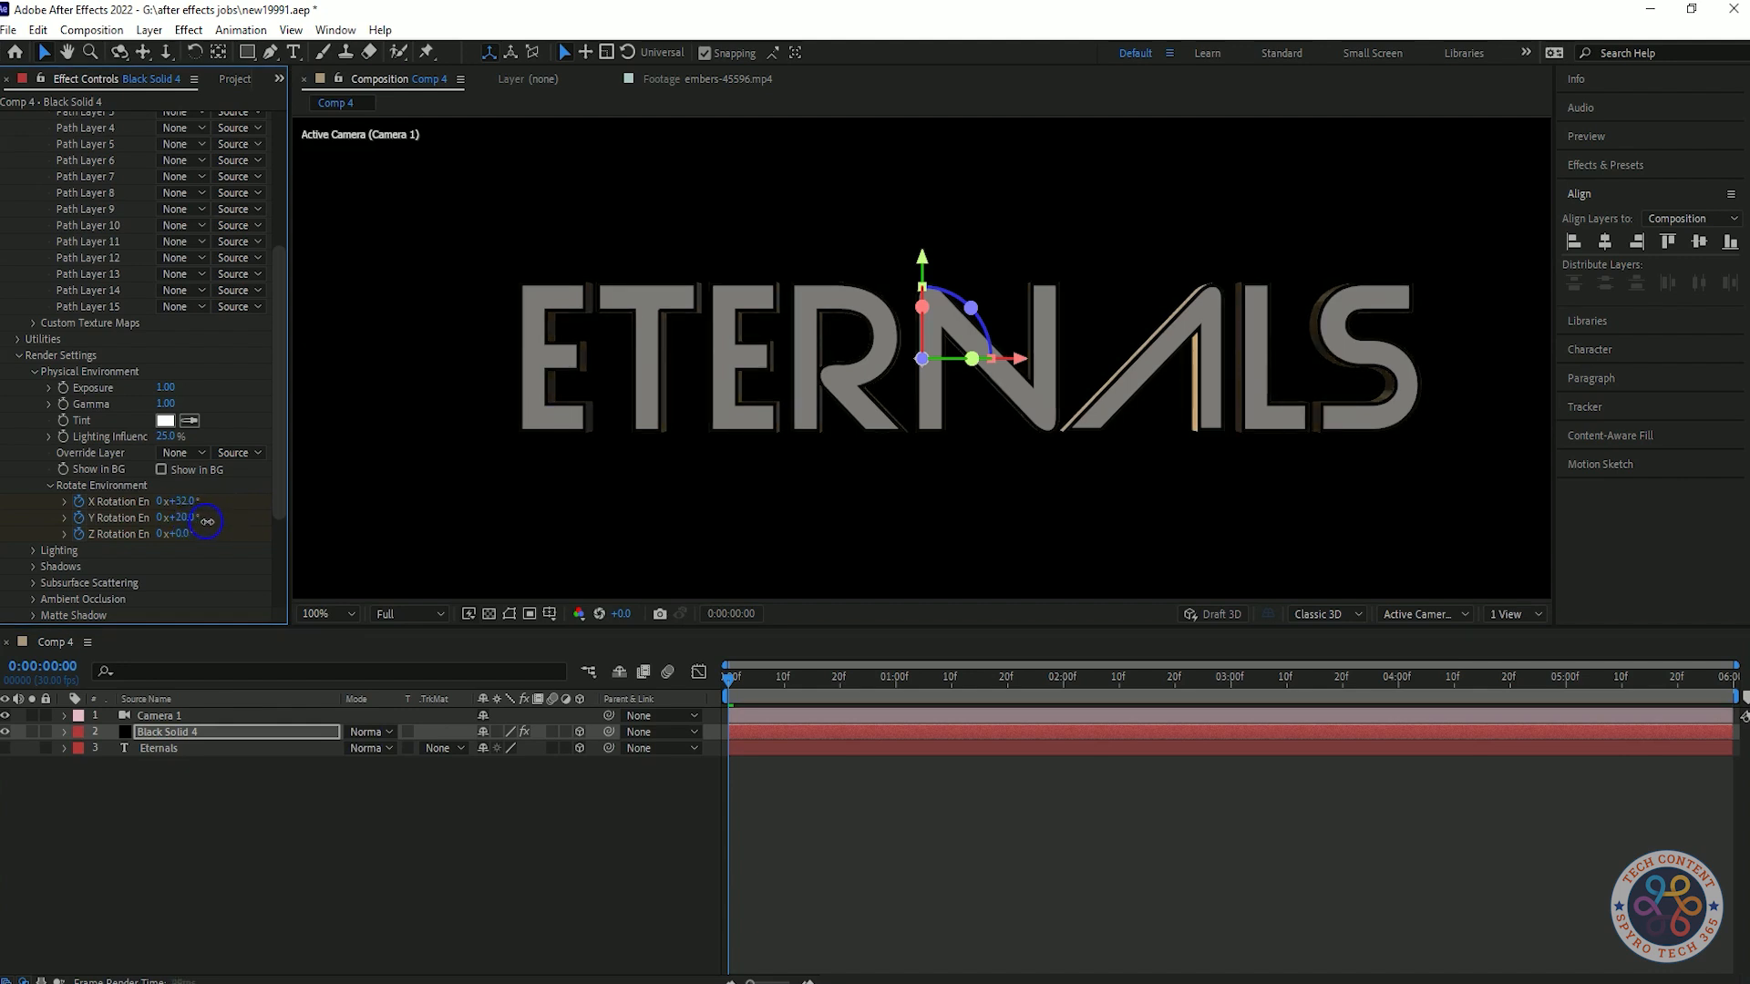
key("space")
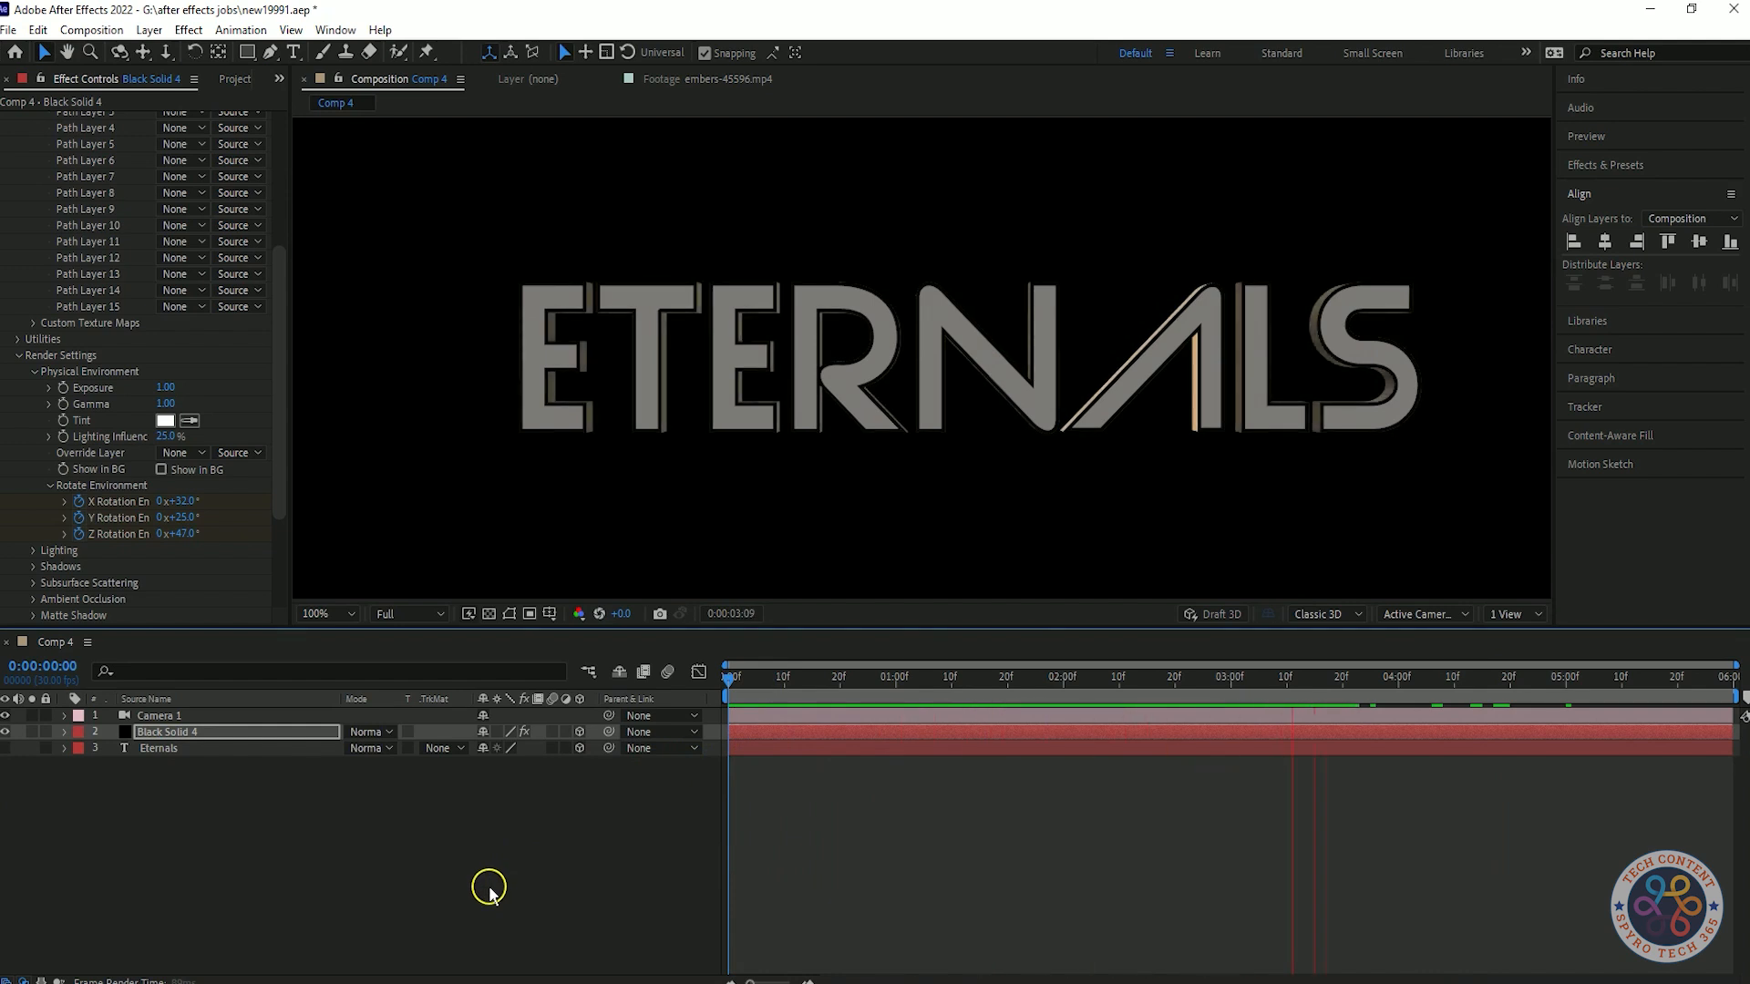
key("space")
left_click_drag(1433, 690, 889, 720)
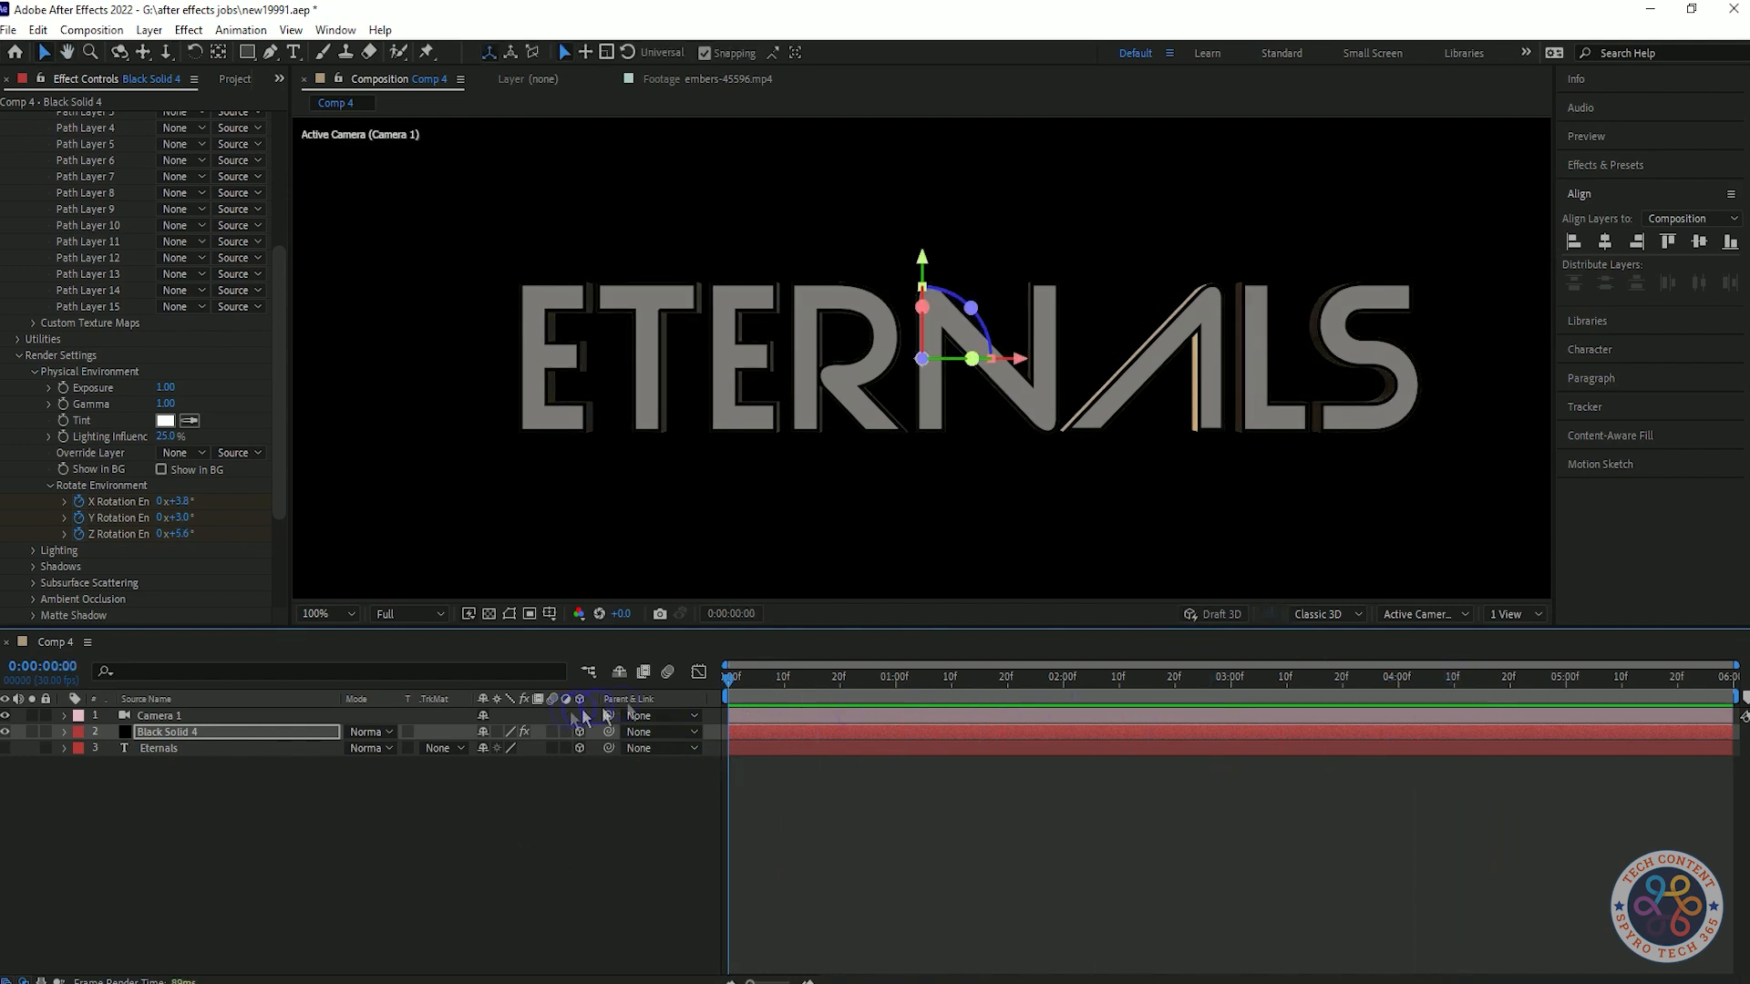
key("space")
key("space")
- Try an environment Y rotation of -32° at the first frame, preview it and undo the change
key("Home")
left_click(139, 529)
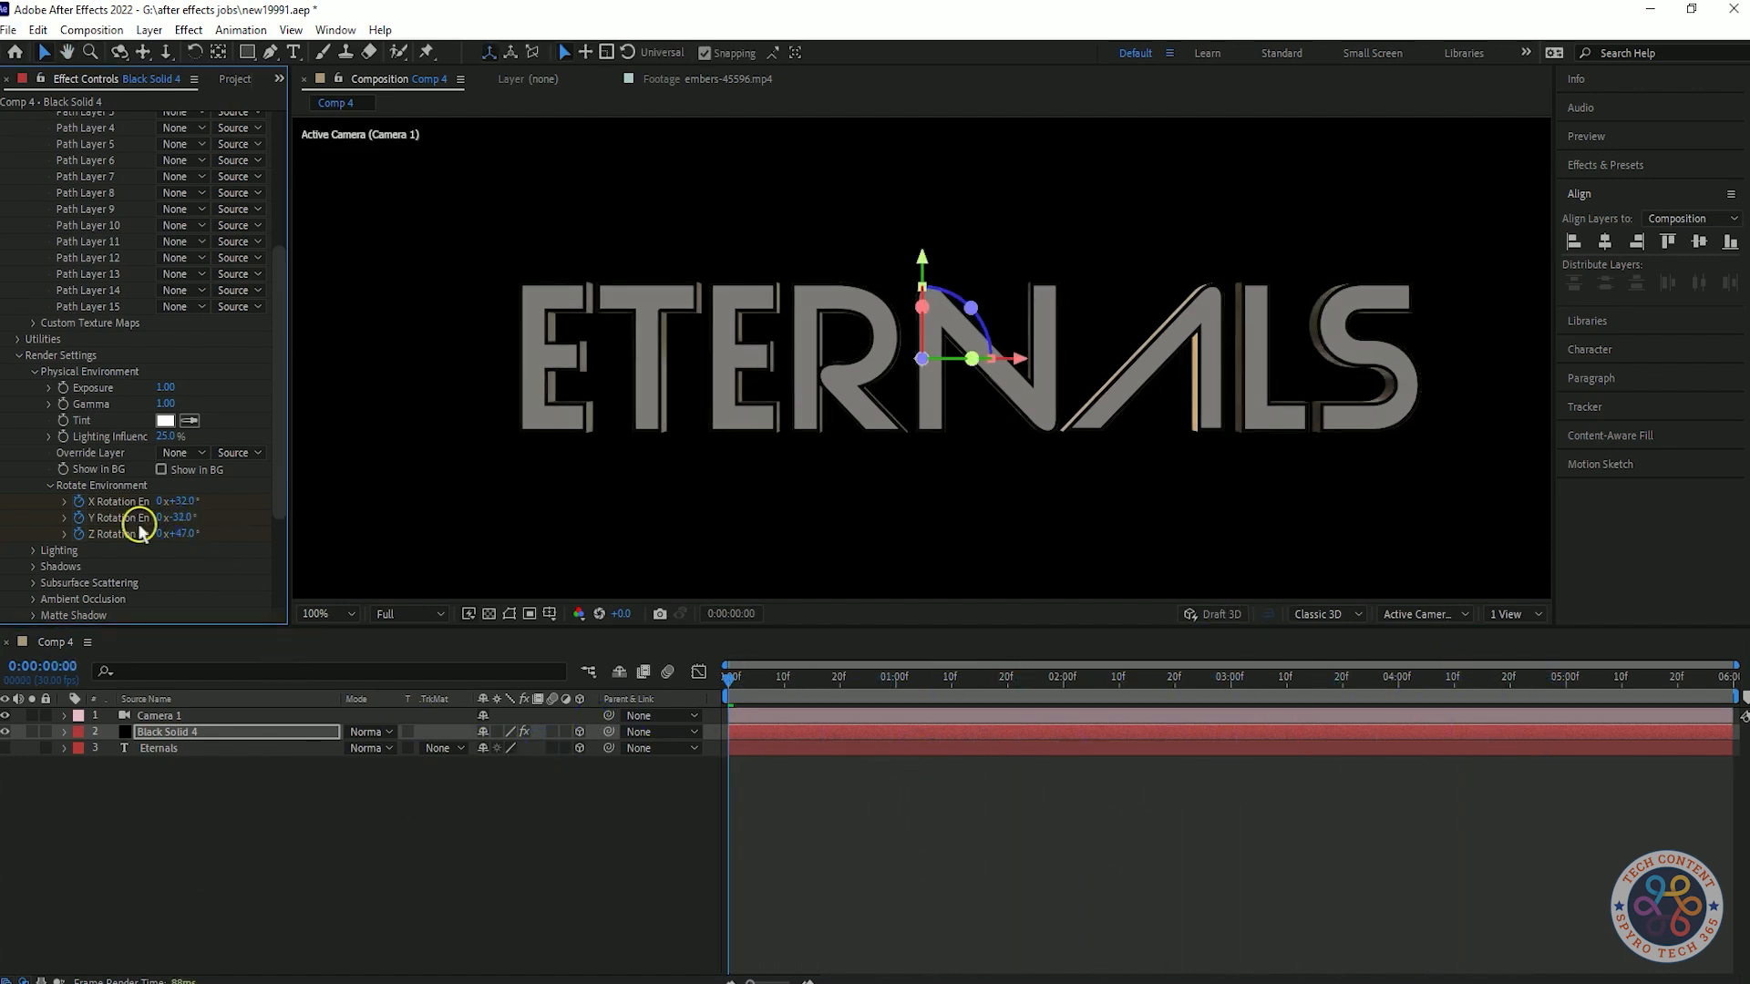
key("space")
key("ctrl+z")
- At 0:00:00:00, set the environment rotation to X 40° and Y 31° and preview the animation
key("Home")
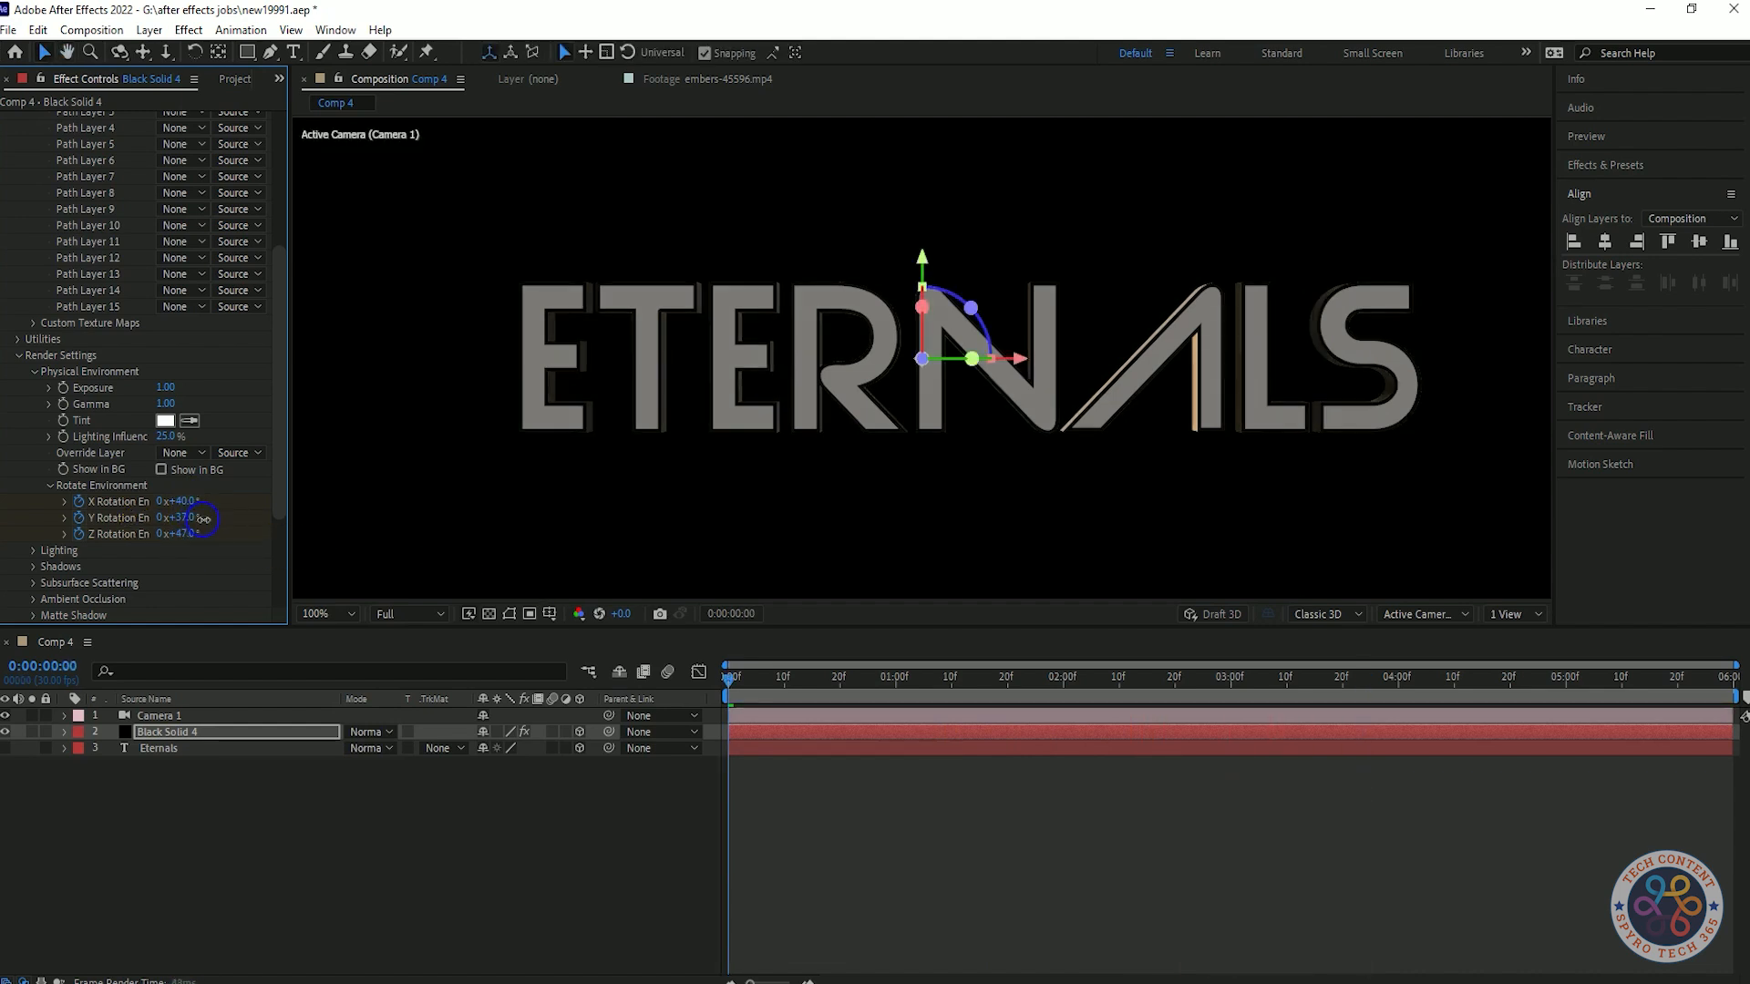
left_click(227, 686)
key("space")
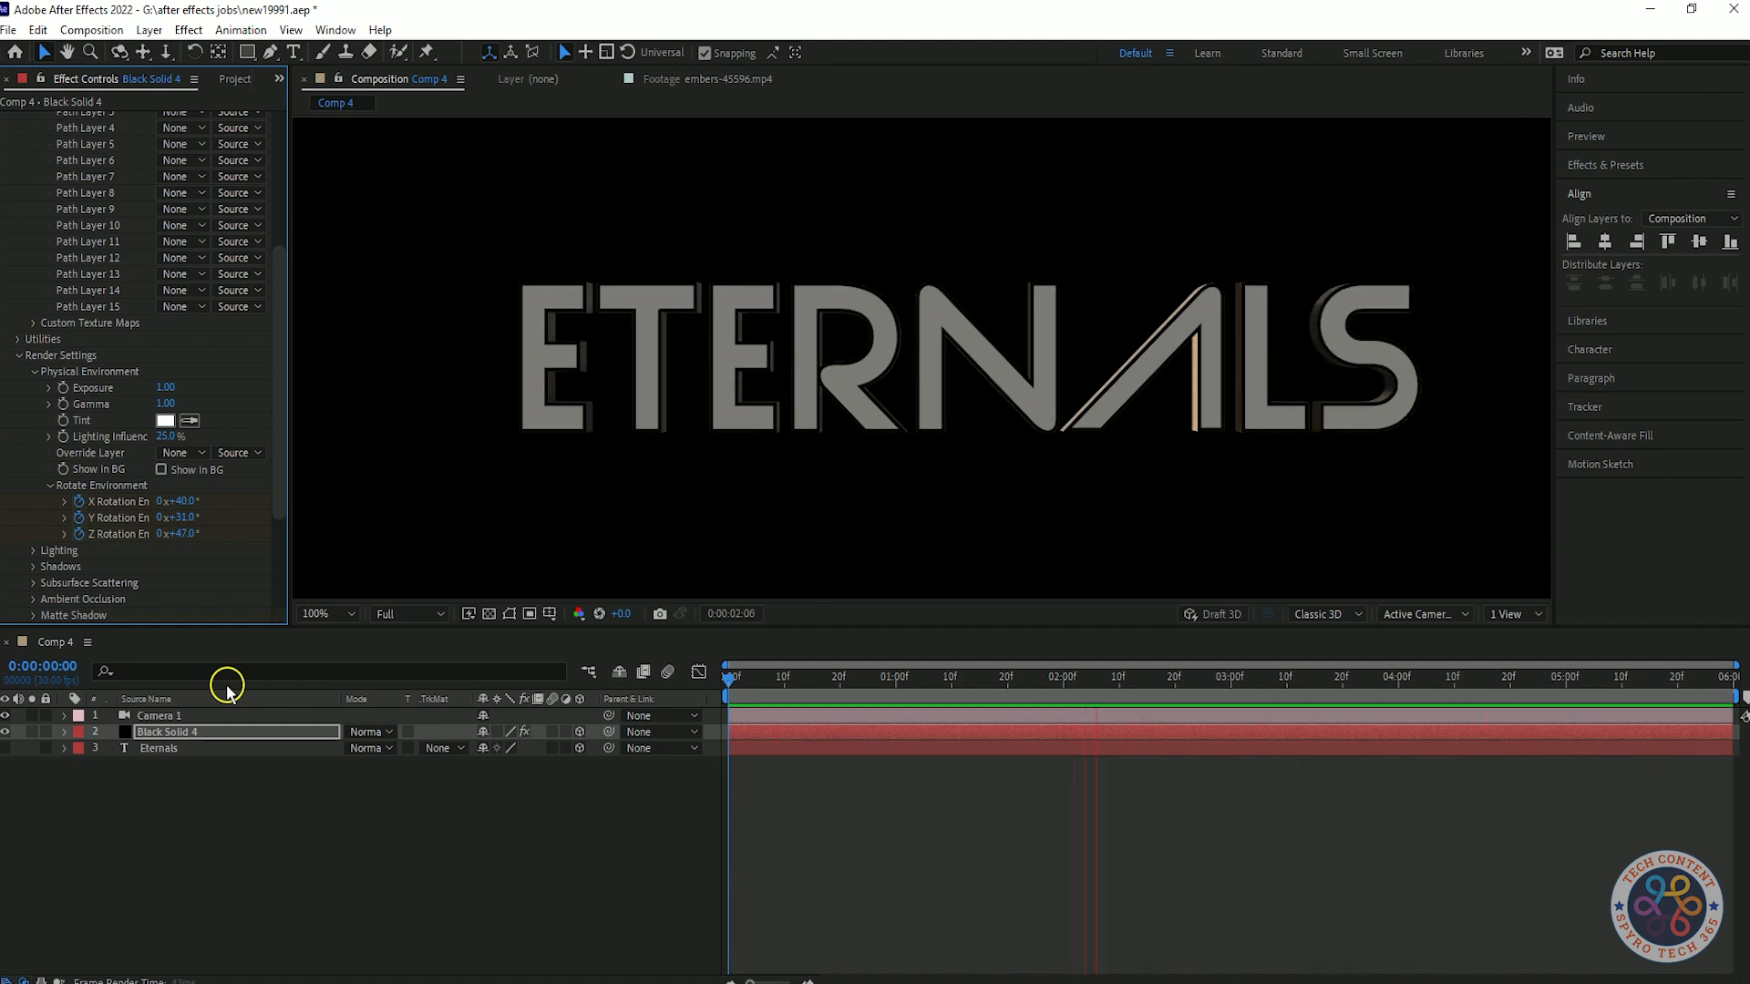
key("space")
- Reveal Black Solid 4's environment rotation keyframes and apply Easy Ease to all of them
left_click(1113, 906)
left_click(235, 730)
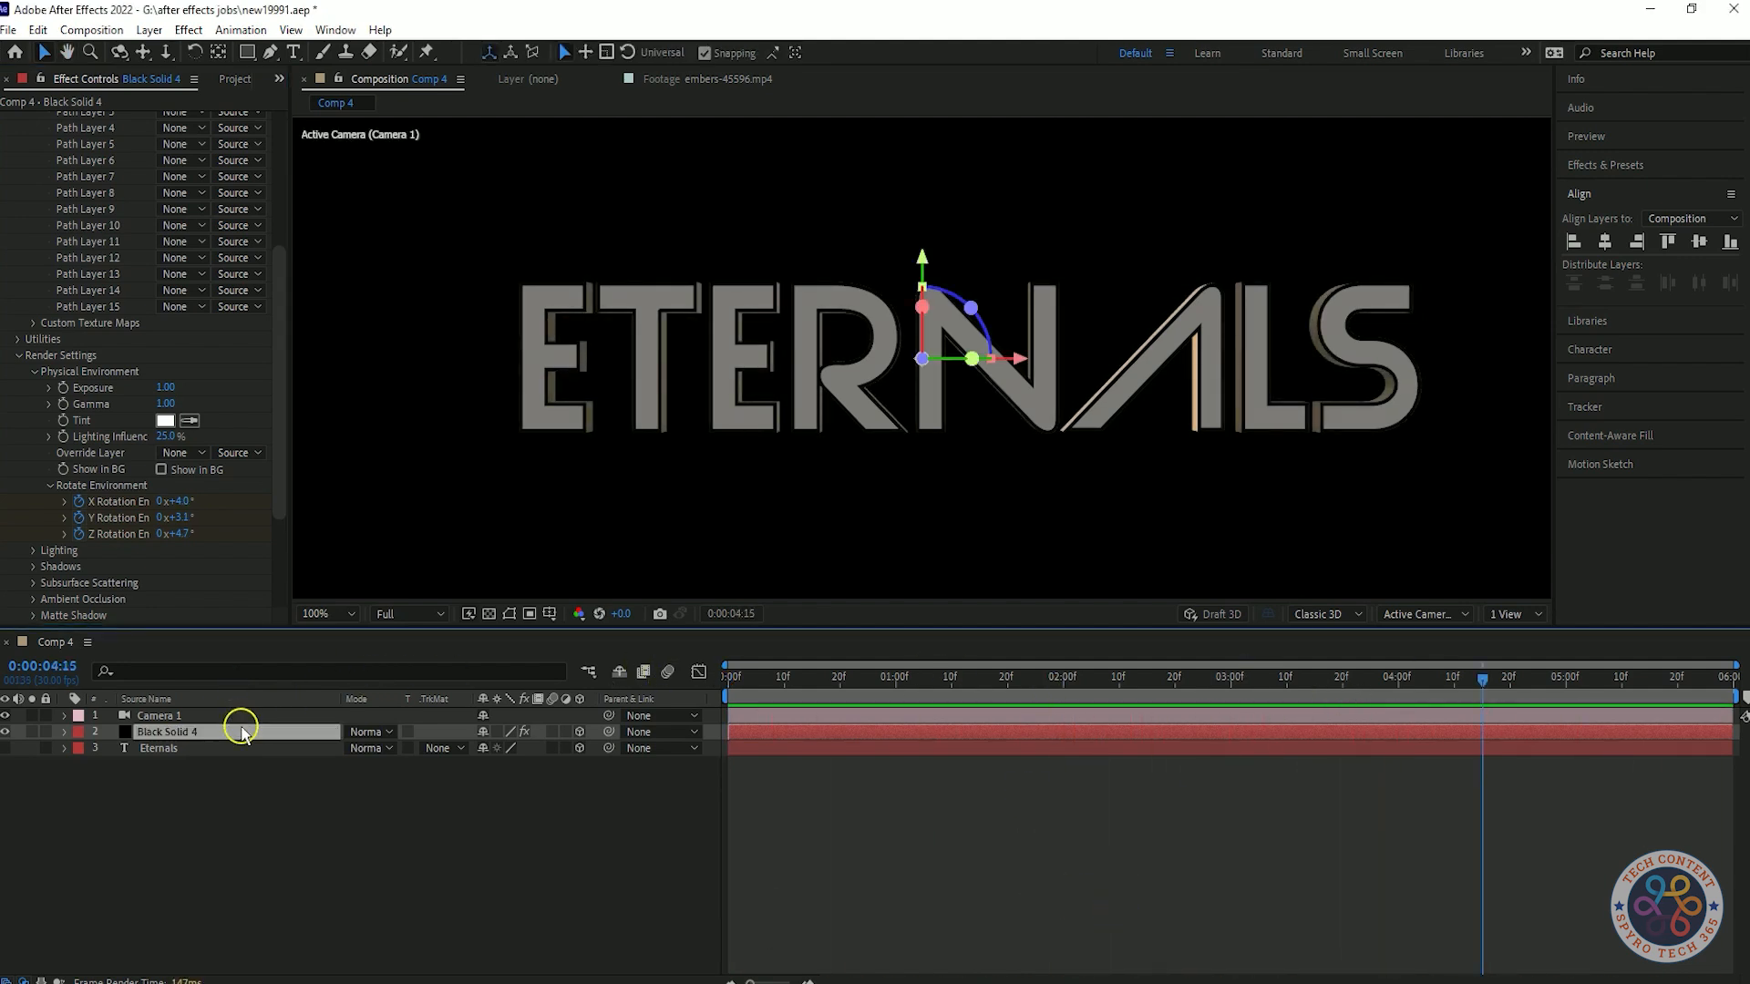
key("u")
left_click(1682, 802)
left_click_drag(1682, 802, 572, 948)
key("F9")
- Shift all environment rotation keyframes so the first set starts at 0:00:00:20, preview the animation and save the project
left_click_drag(1495, 676, 788, 688)
left_click_drag(729, 766, 834, 762)
left_click_drag(792, 681, 844, 684)
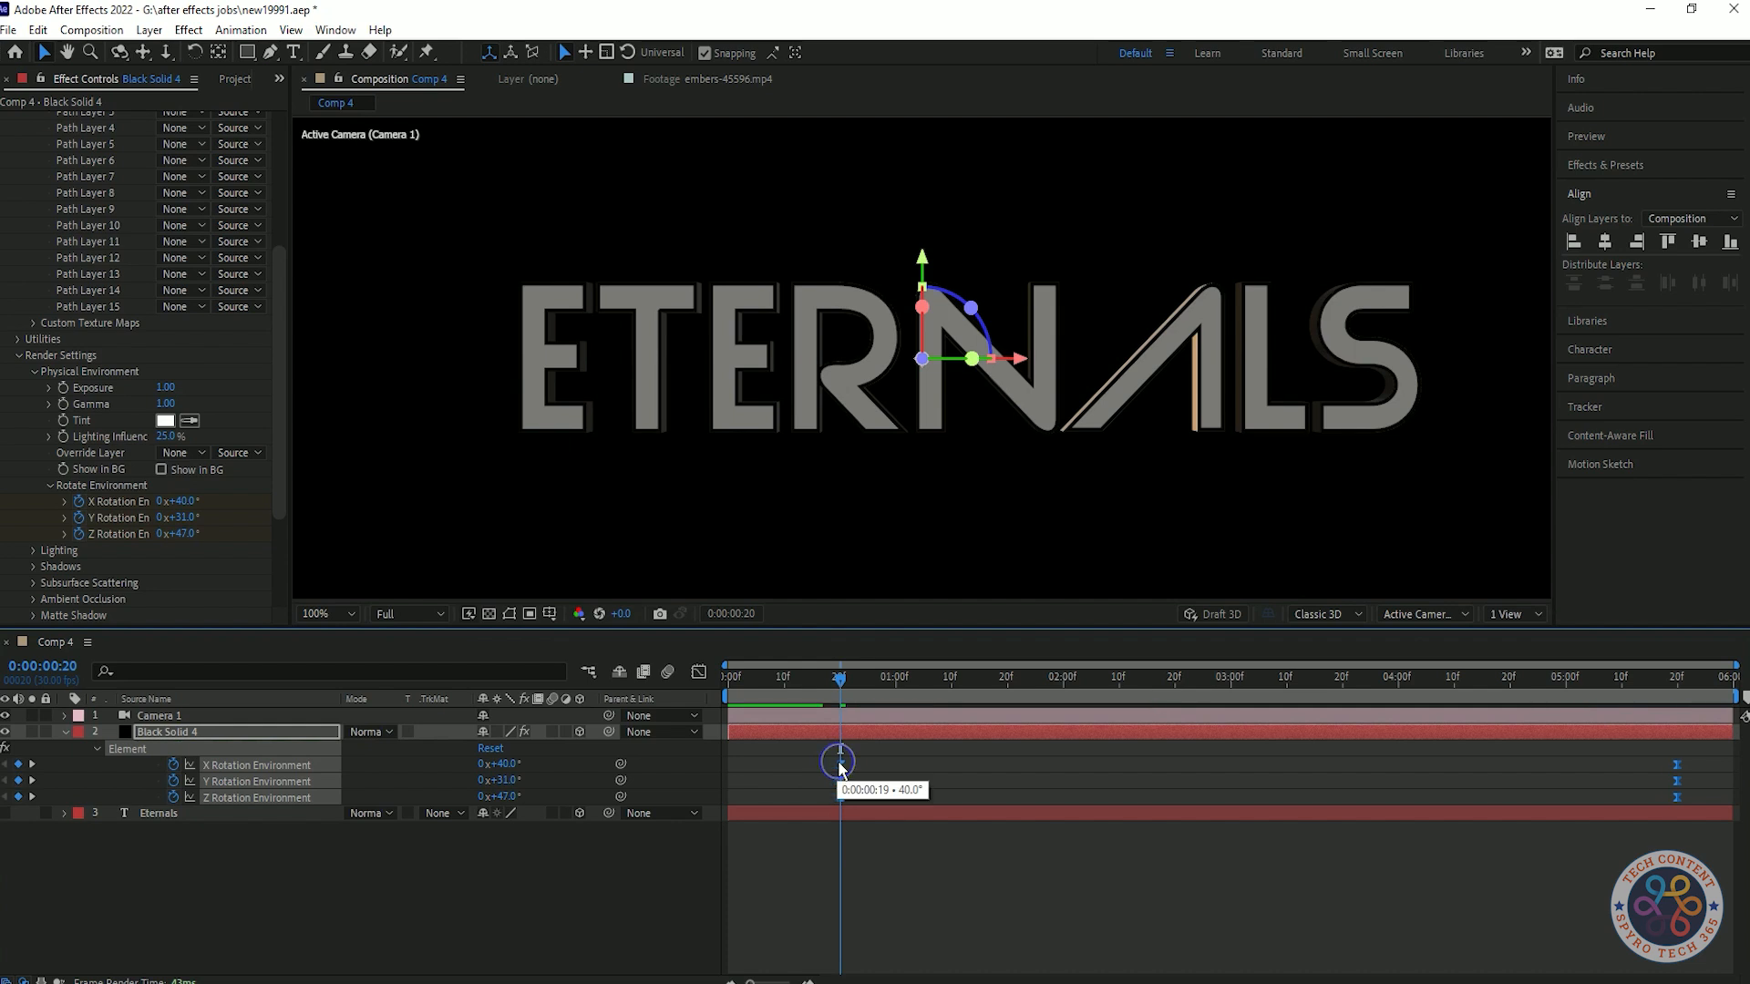
left_click_drag(839, 765, 841, 764)
key("space")
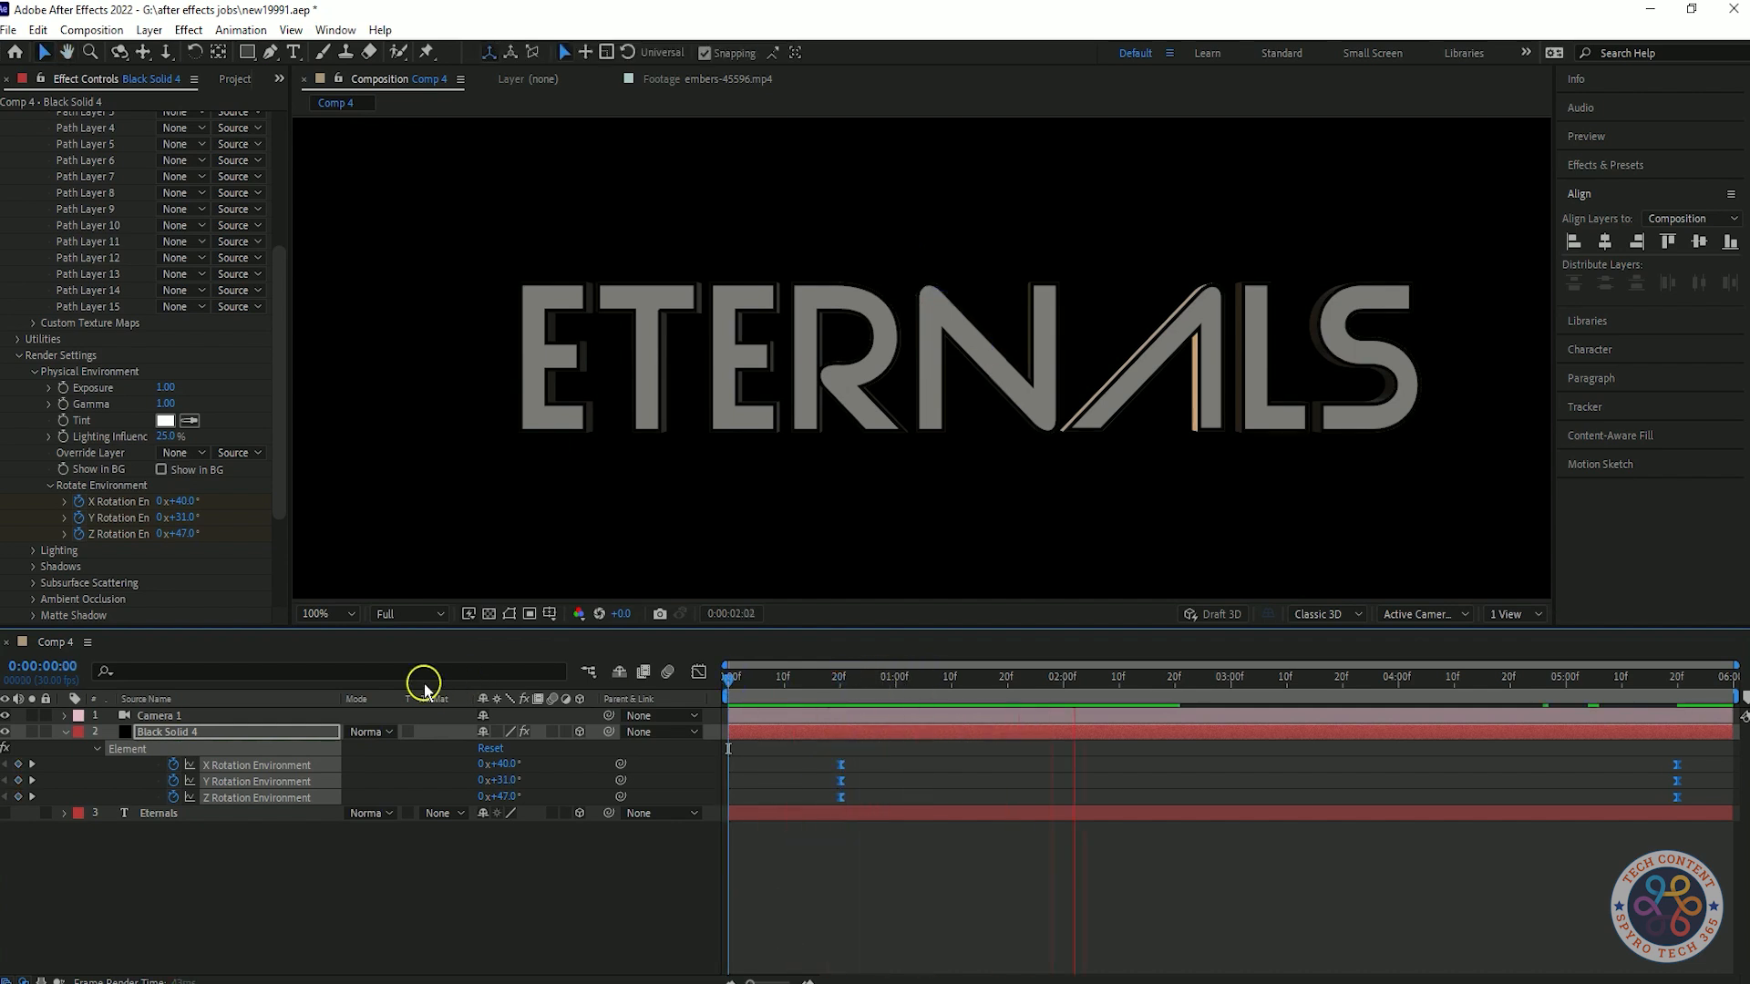
key("space")
key("ctrl+s")
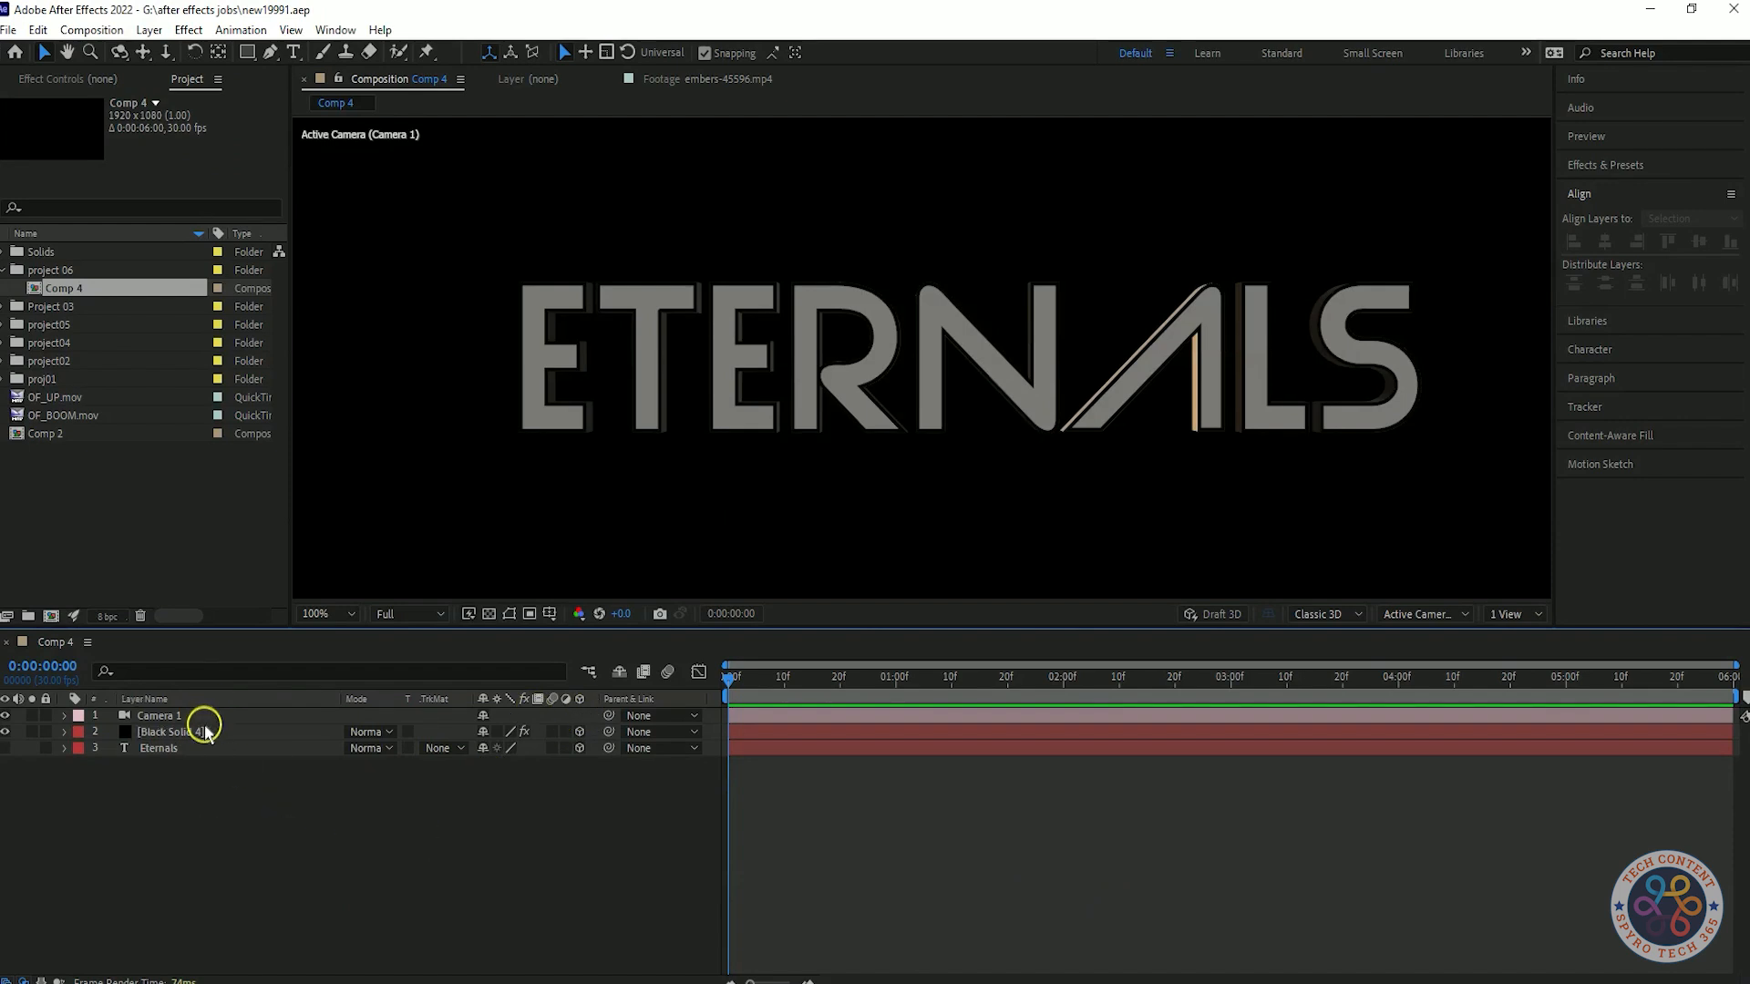
- Add a position keyframe to Camera 1 at 0:00:05:08
left_click(216, 715)
key("p")
left_click_drag(729, 678, 868, 685)
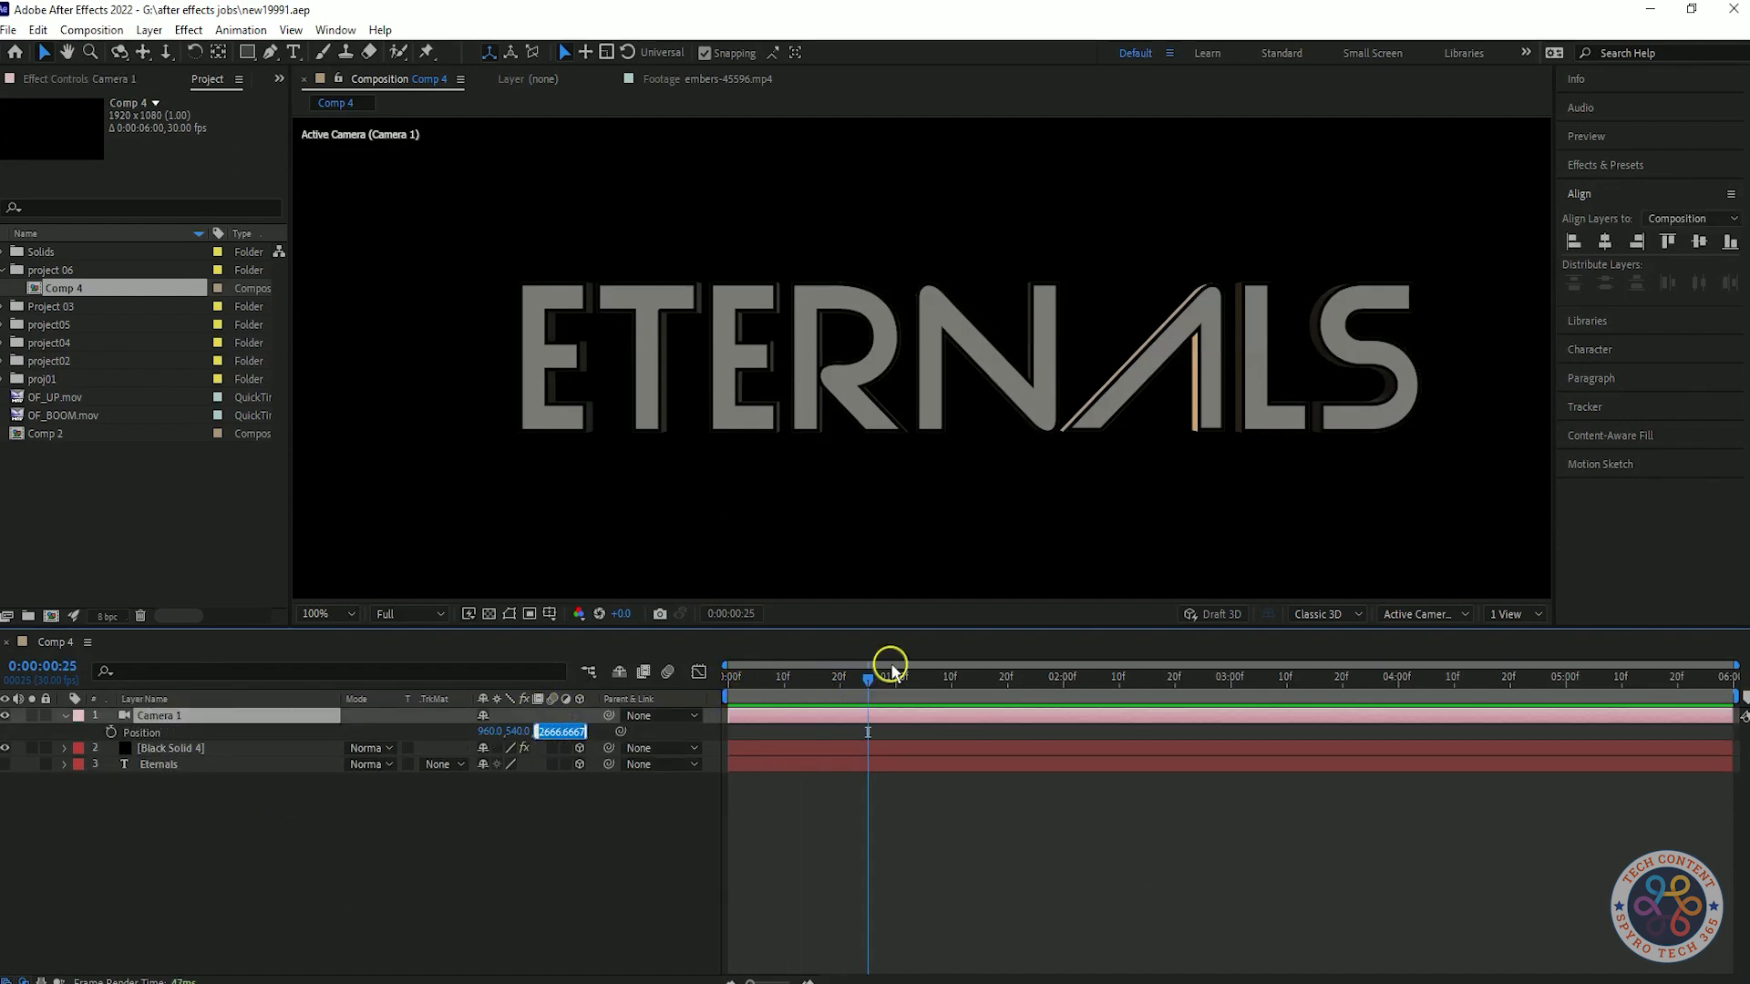
left_click_drag(1215, 690, 1617, 688)
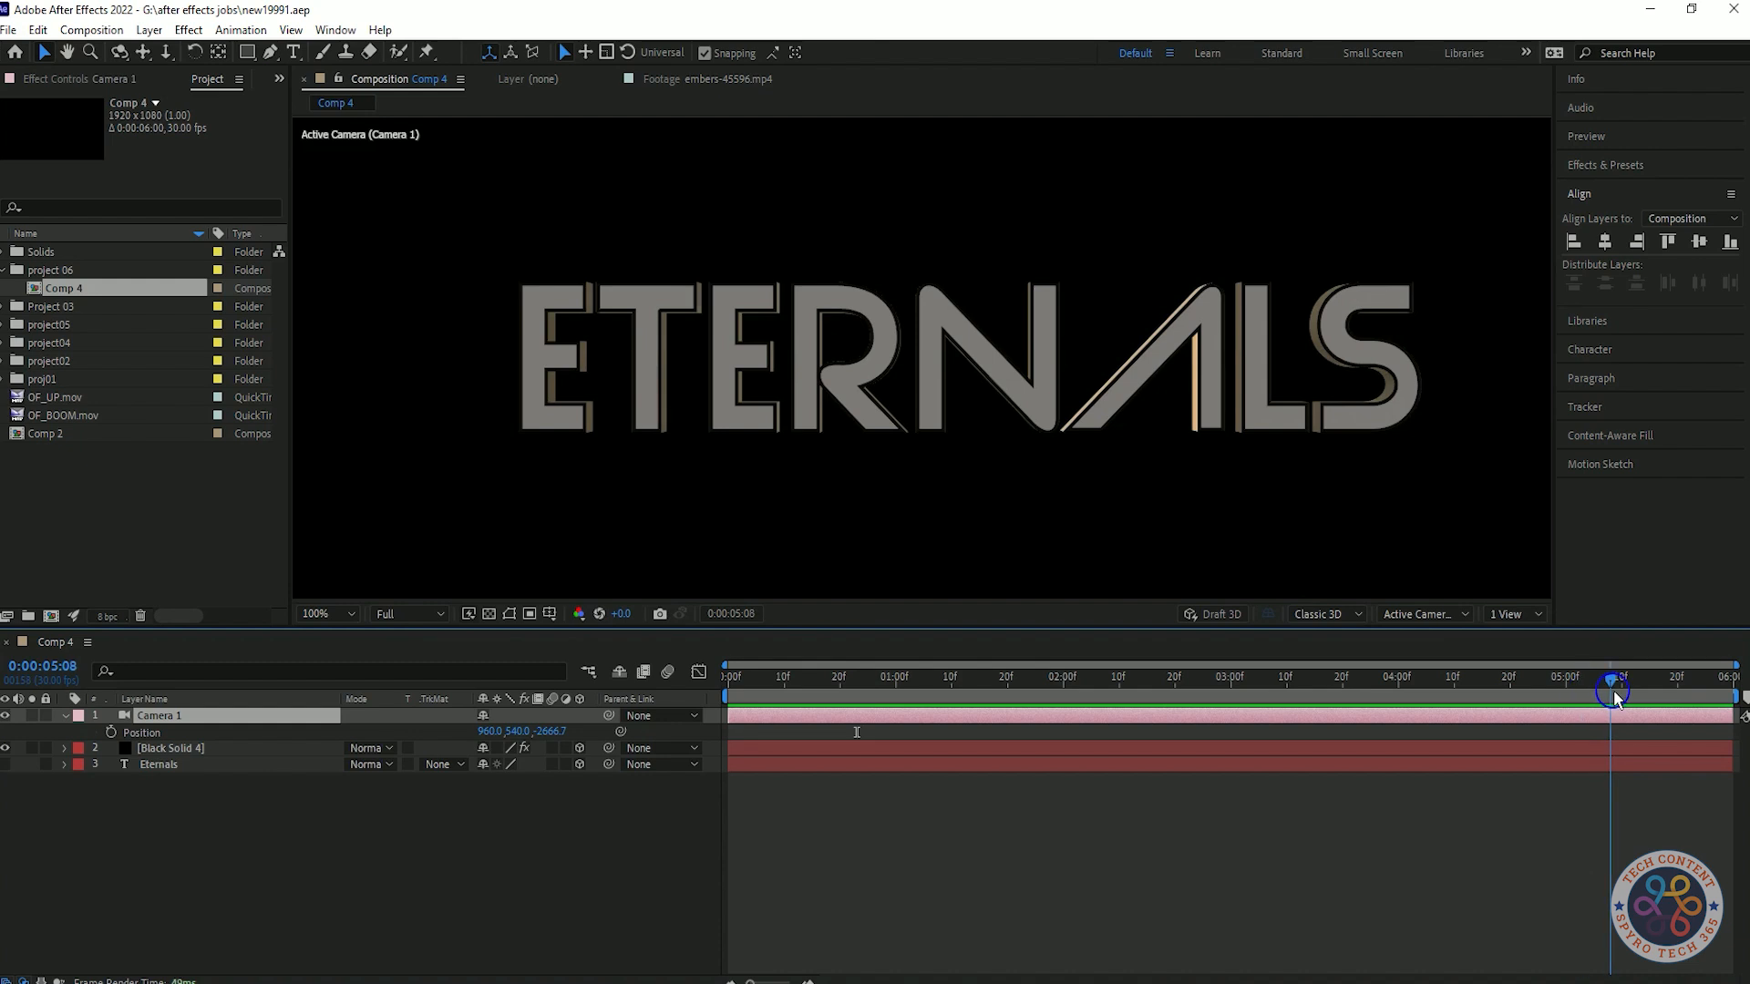
left_click(113, 735)
- At 0:00:00:20, set Camera 1's Z position to -1518.7, fit the composition in the viewer and preview the move
left_click_drag(1611, 679, 835, 722)
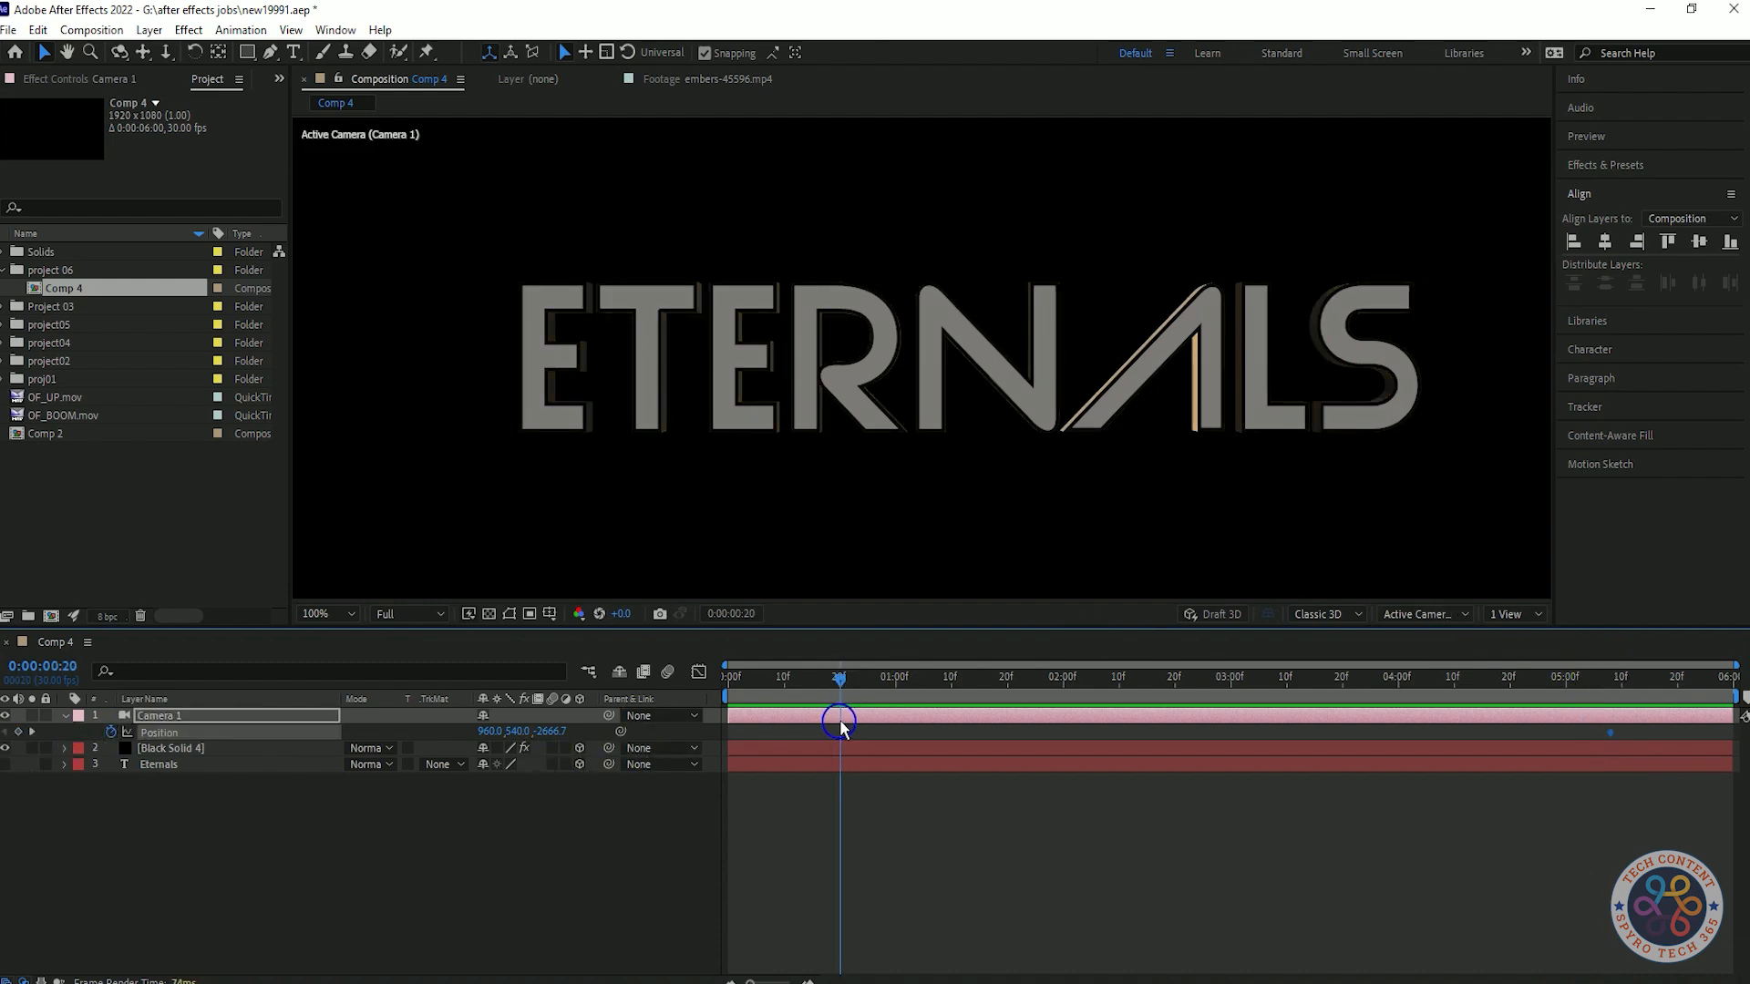
left_click_drag(521, 731, 1464, 574)
left_click(320, 614)
left_click(317, 628)
key("space")
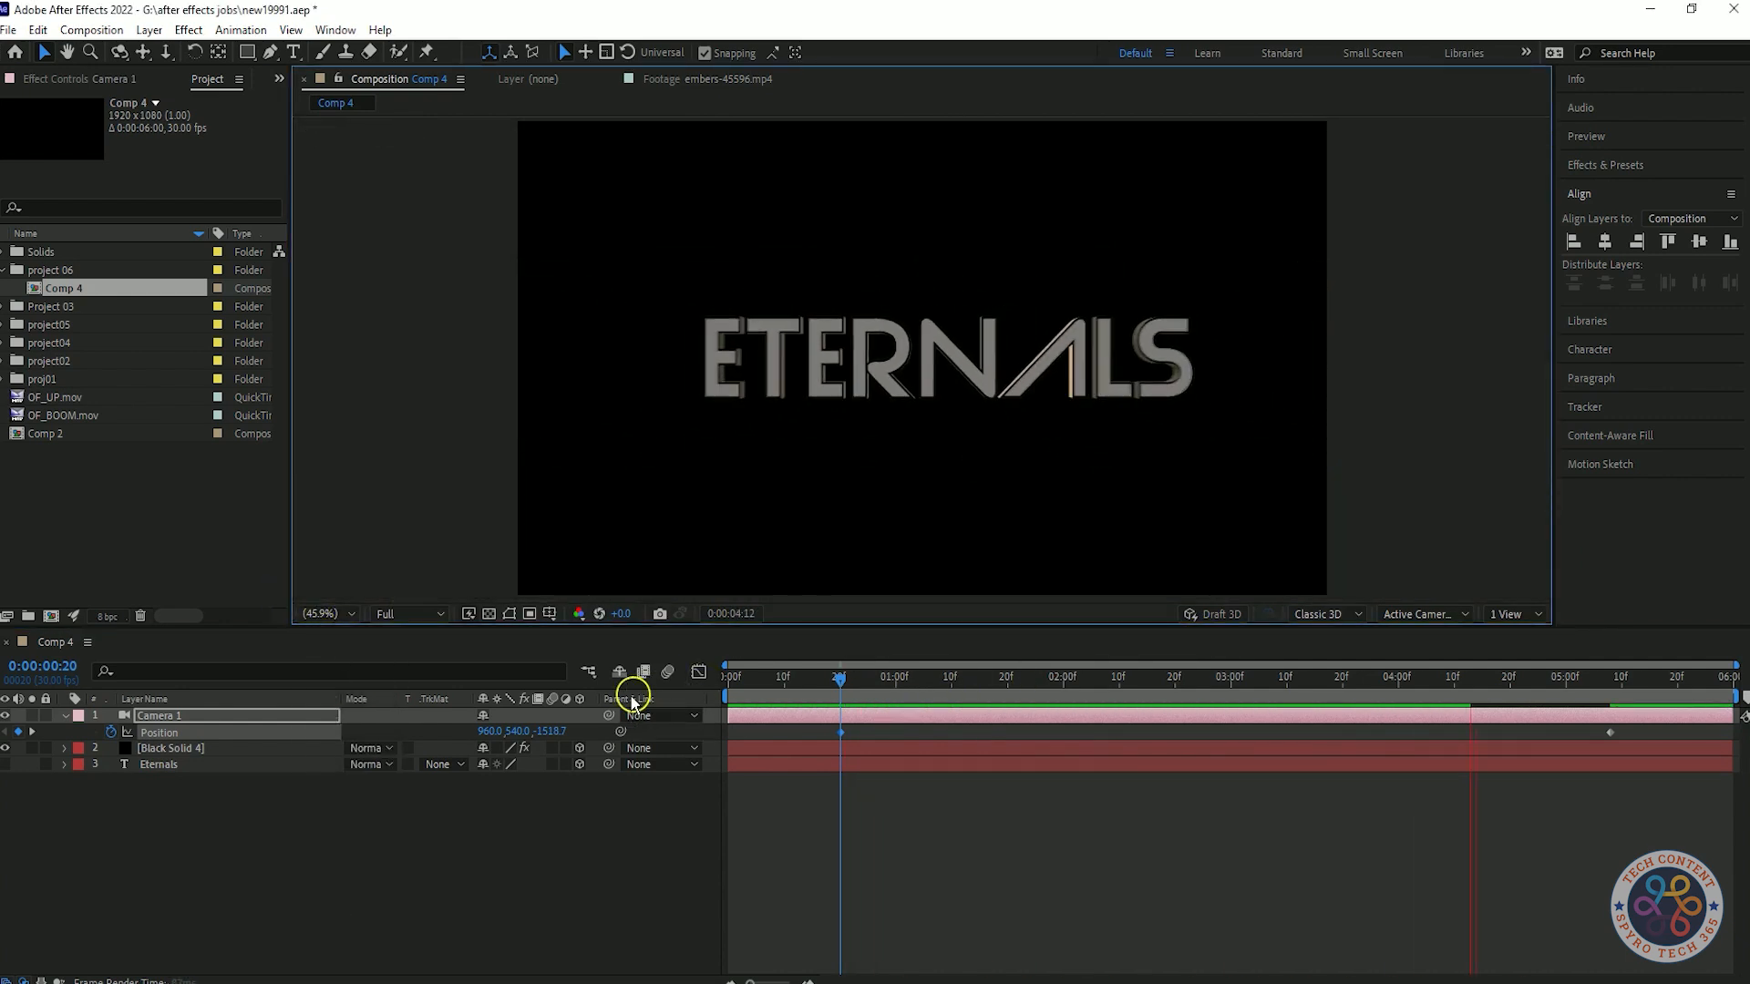
key("space")
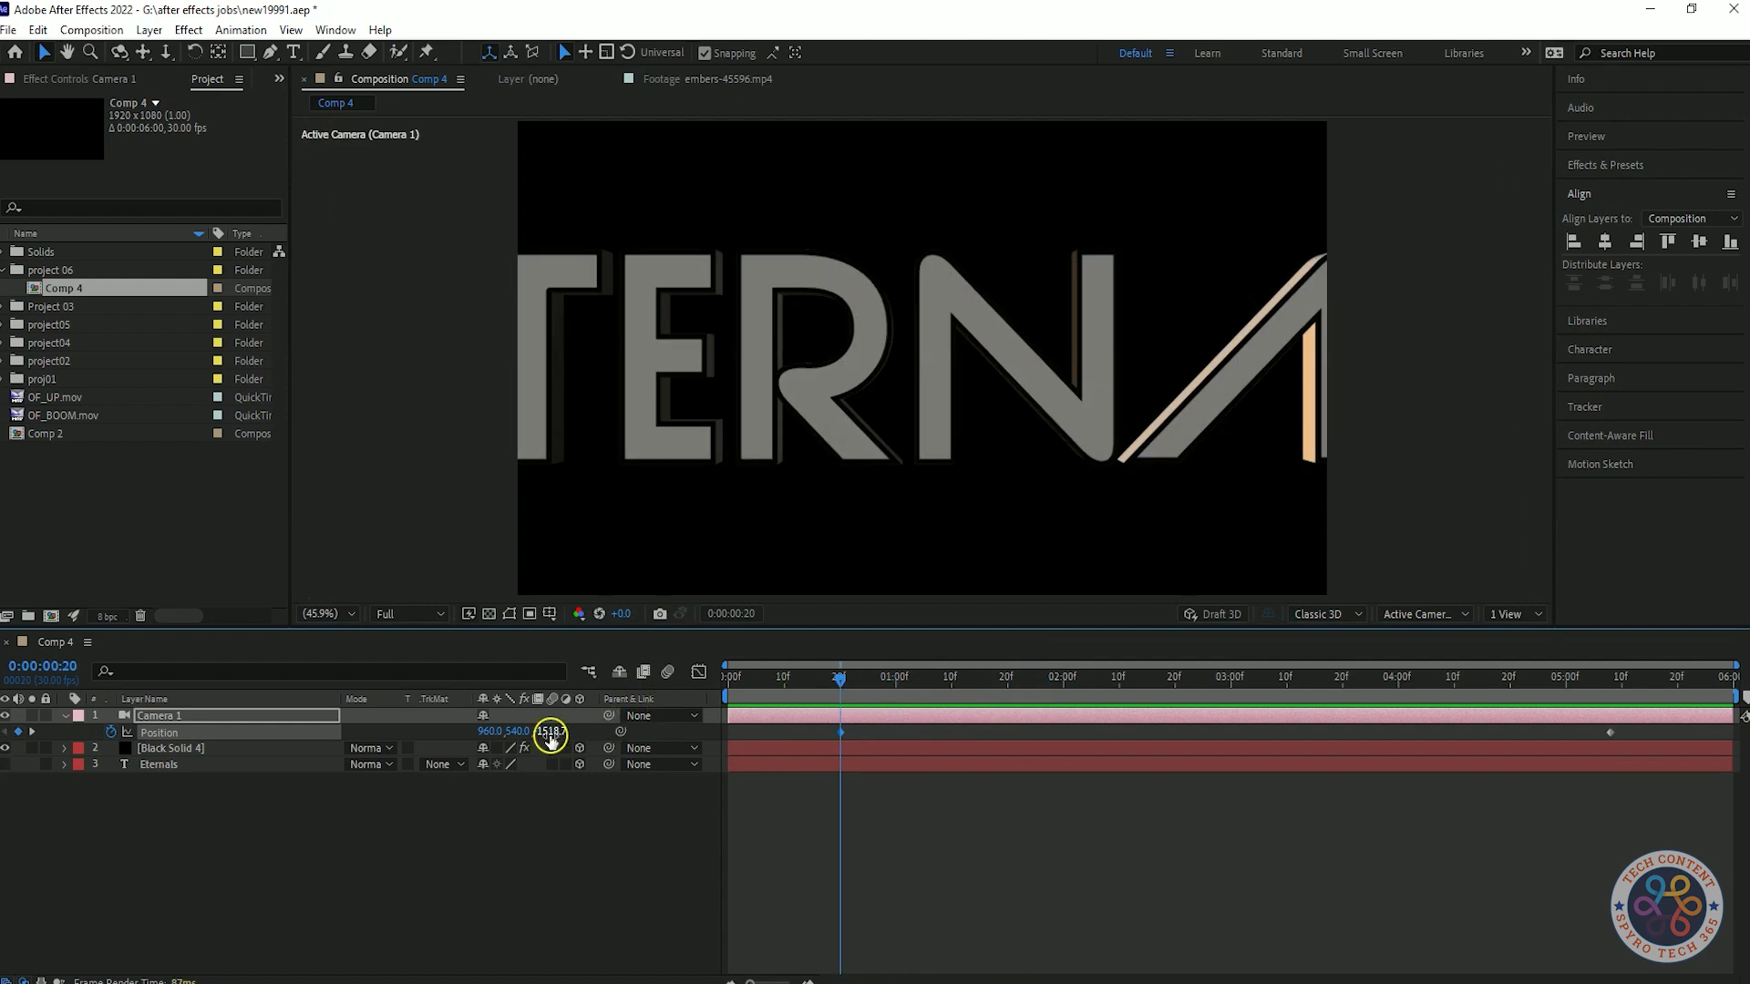
- Set the first camera keyframe's Z position to -1804.7, move it to 0:00:00:10 and preview the move
left_click_drag(547, 731, 301, 752)
key("space")
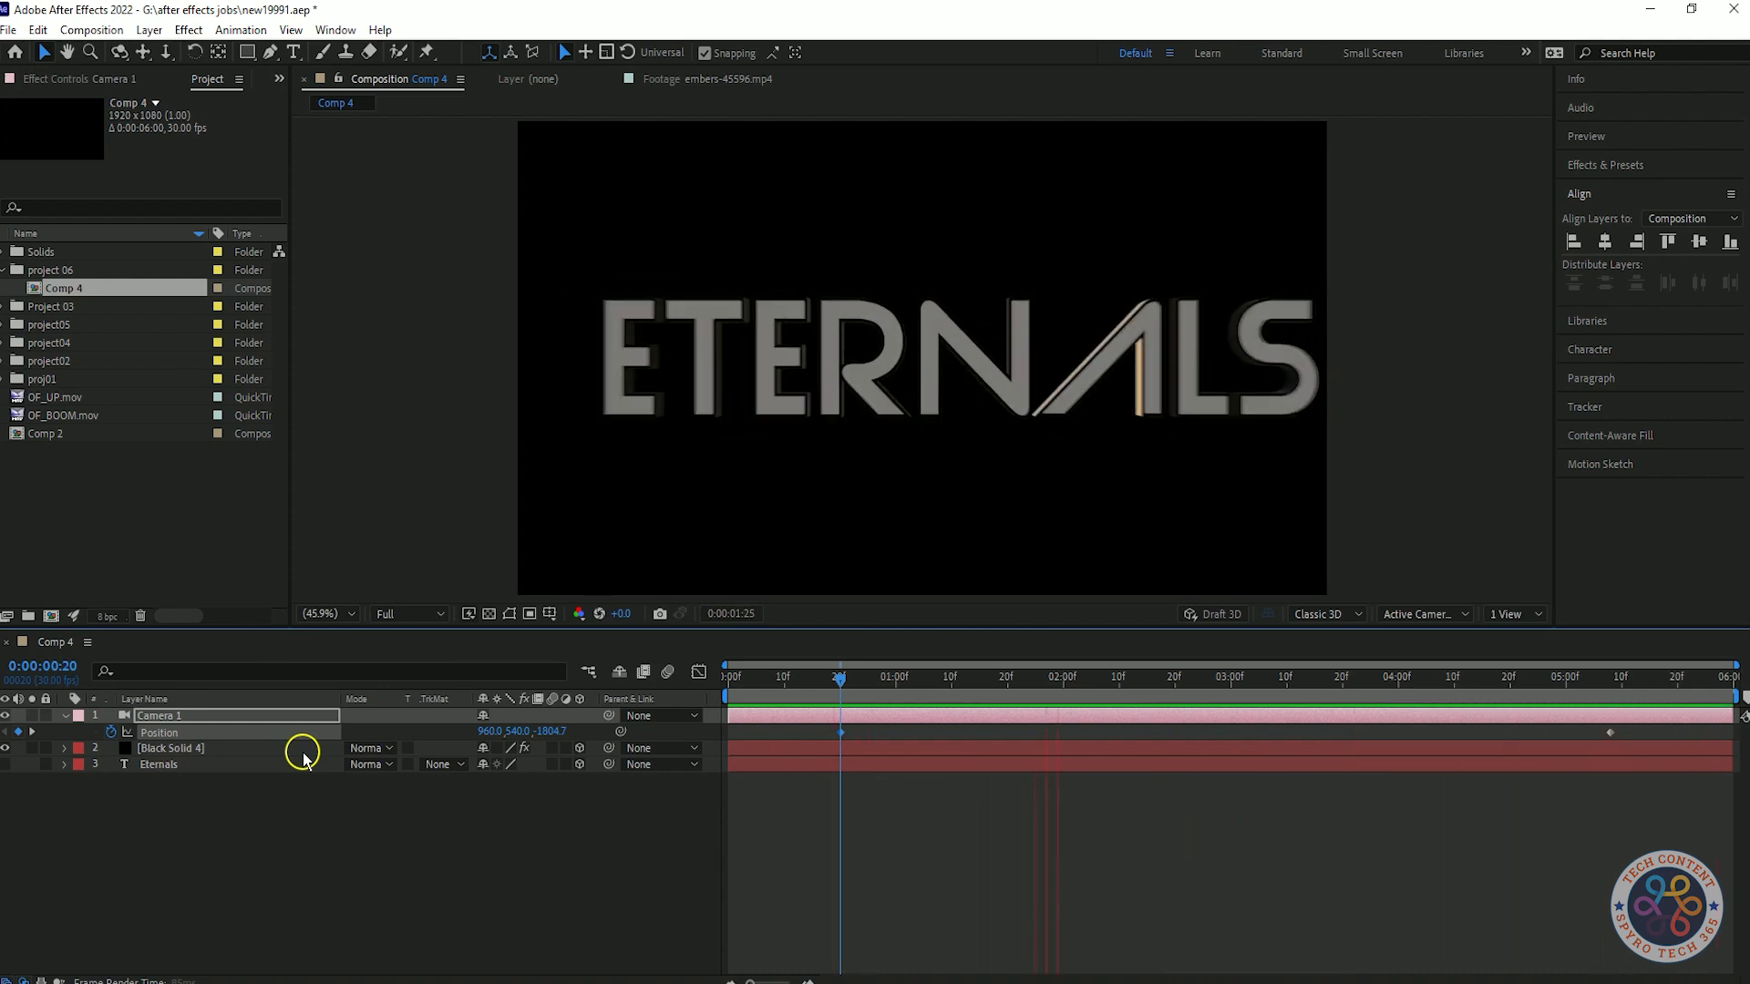
left_click_drag(840, 731, 786, 734)
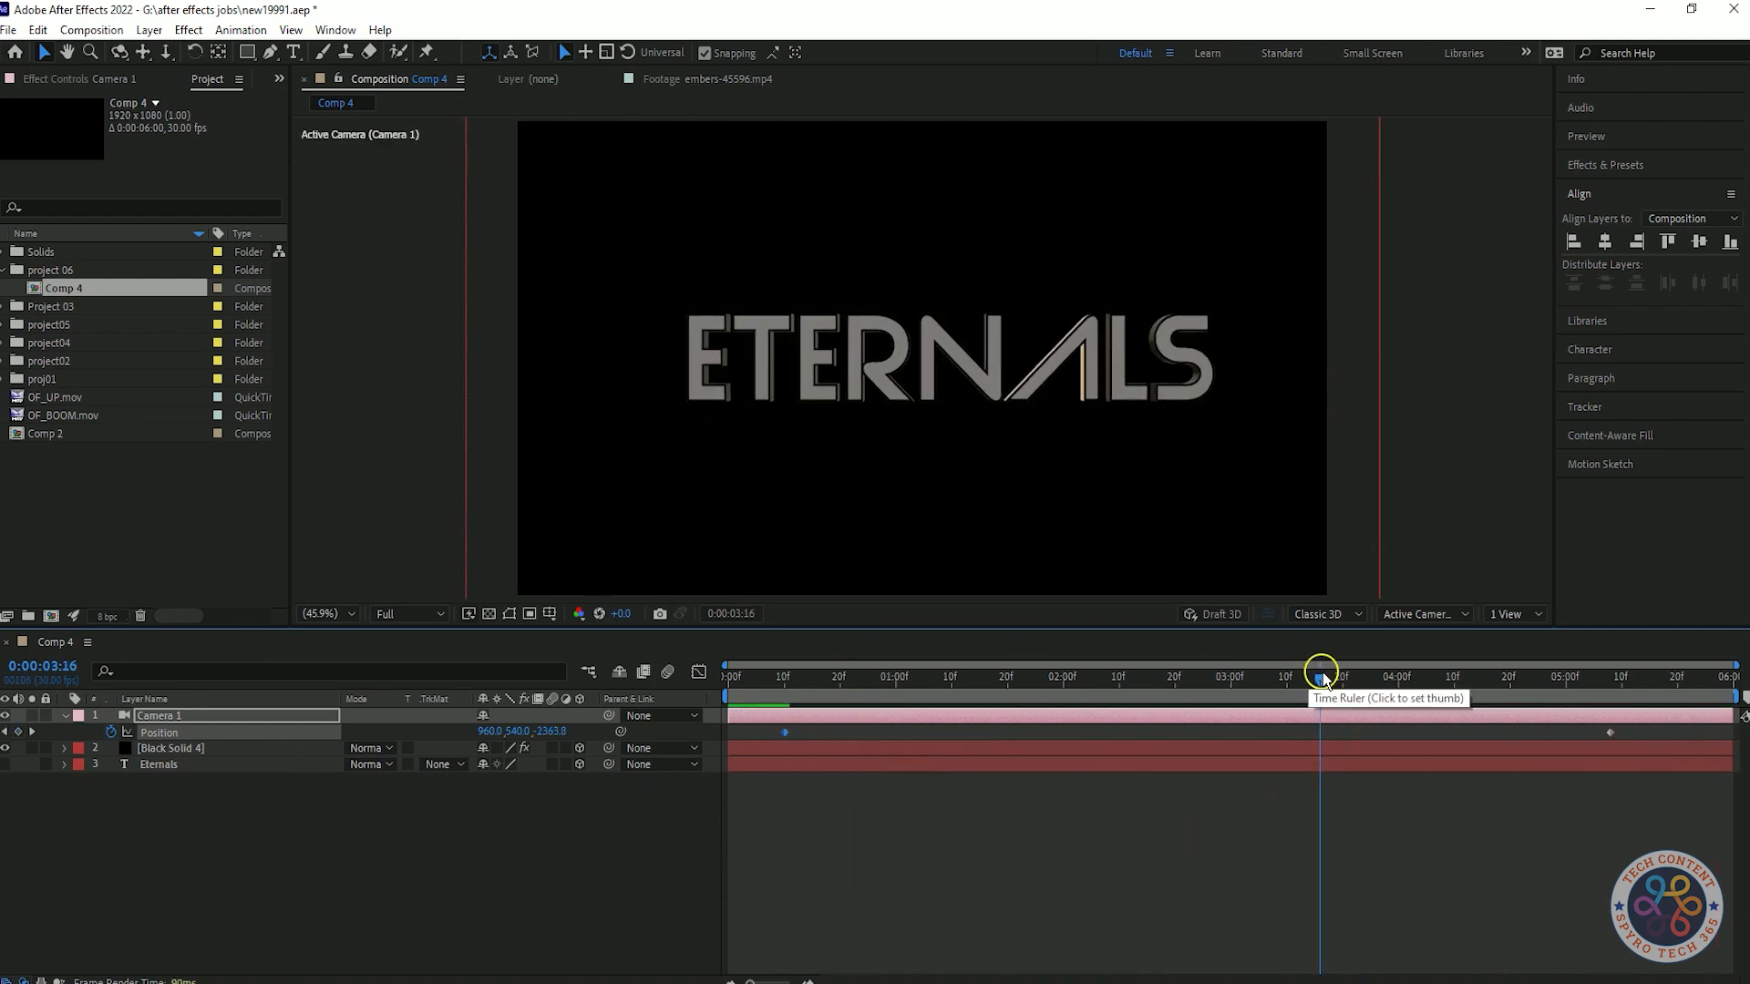
left_click_drag(1321, 676, 425, 691)
key("space")
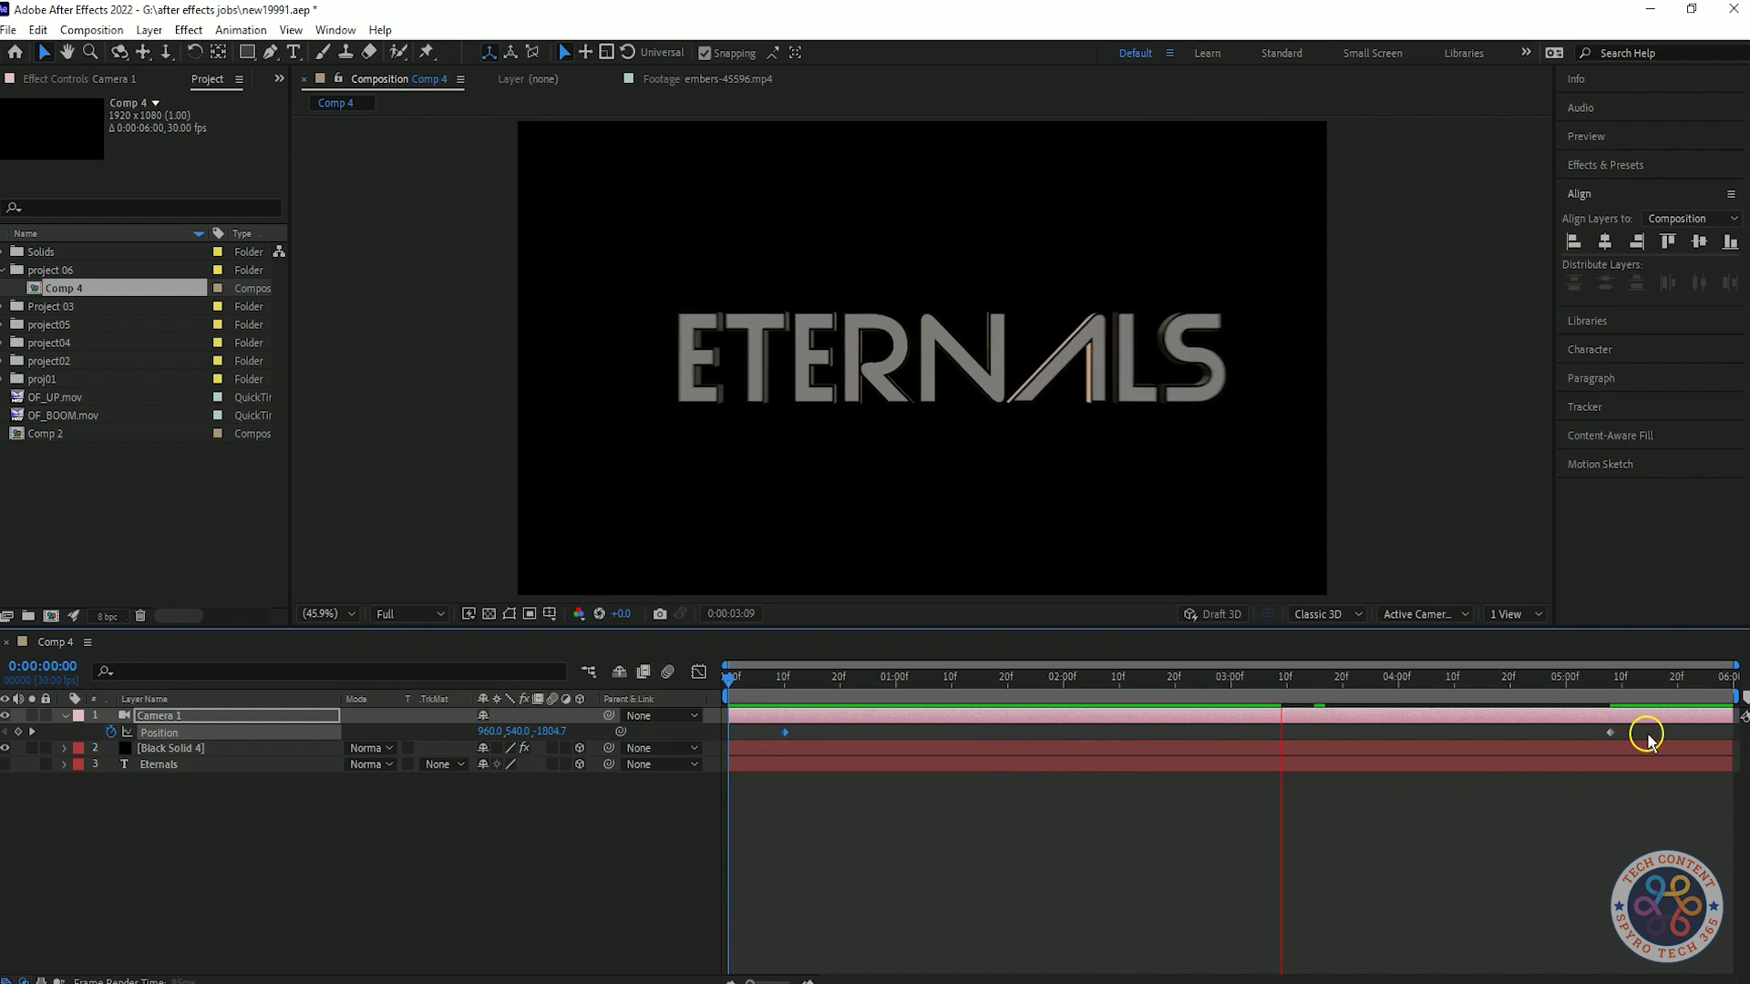
key("space")
- Apply Easy Ease to both Camera 1 position keyframes and show their speed curve in the Graph Editor
left_click_drag(1656, 730, 628, 751)
key("F9")
left_click(699, 672)
- Extend the last camera keyframe's incoming speed handle back to about 0:00:02:24 and preview the move
left_click(1610, 929)
left_click_drag(1470, 928, 1197, 929)
left_click(768, 679)
key("space")
key("space")
- Try shortening the first camera keyframe's outgoing speed handle to about 0:00:00:16, preview it and undo the change
left_click_drag(923, 928, 817, 920)
left_click(762, 679)
key("space")
key("ctrl+z")
- Shorten the first camera keyframe's outgoing speed handle to about 0:00:00:22 and preview the move
left_click_drag(923, 929, 851, 929)
left_click(785, 679)
key("space")
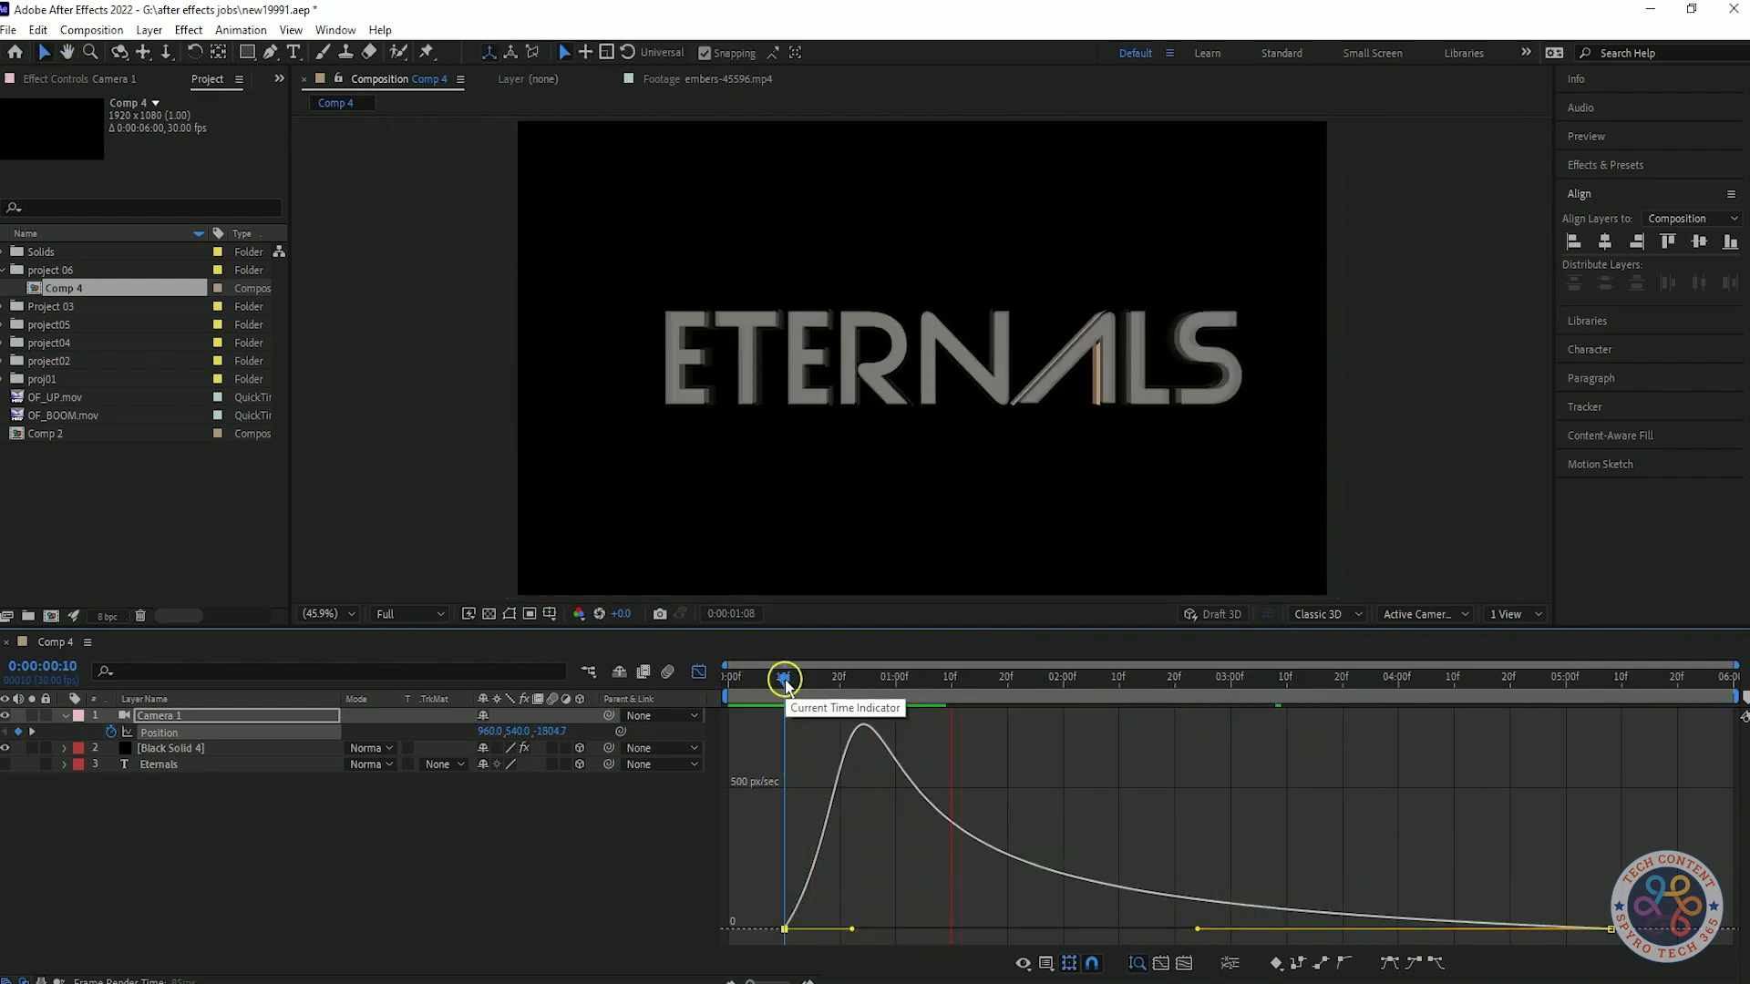
- Return the timeline from the speed graph to layer bars and collapse Camera 1's properties
key("shift+F3")
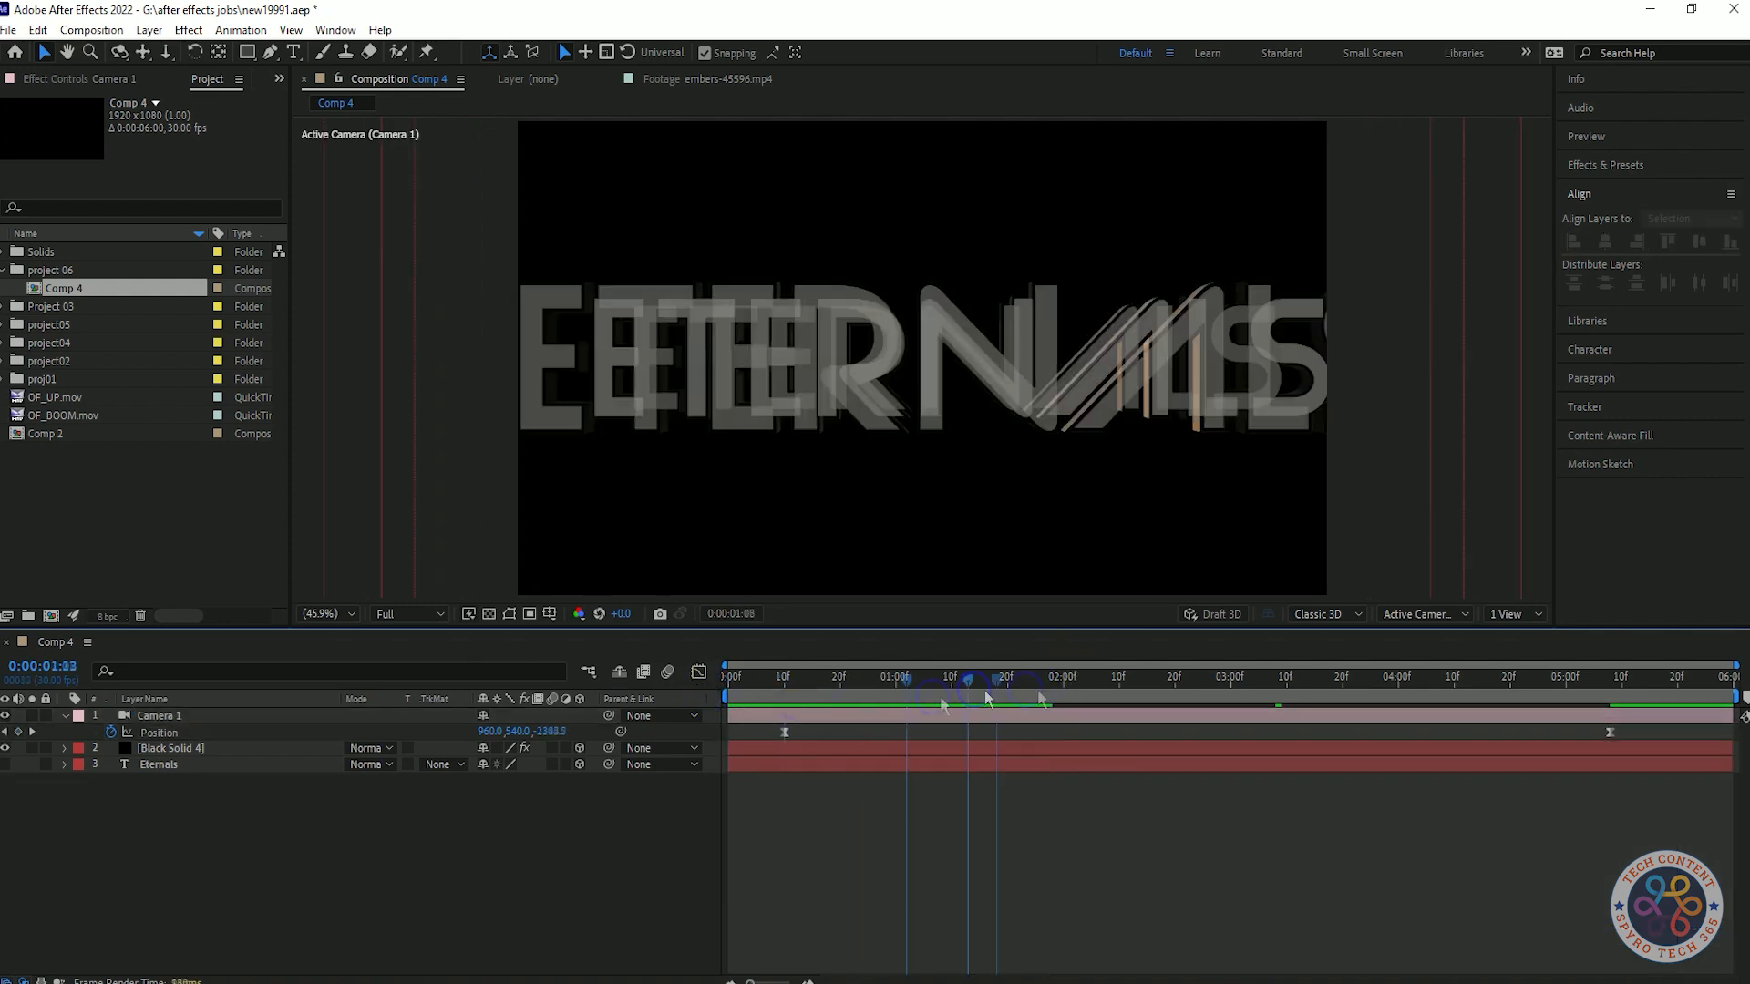
left_click(67, 716)
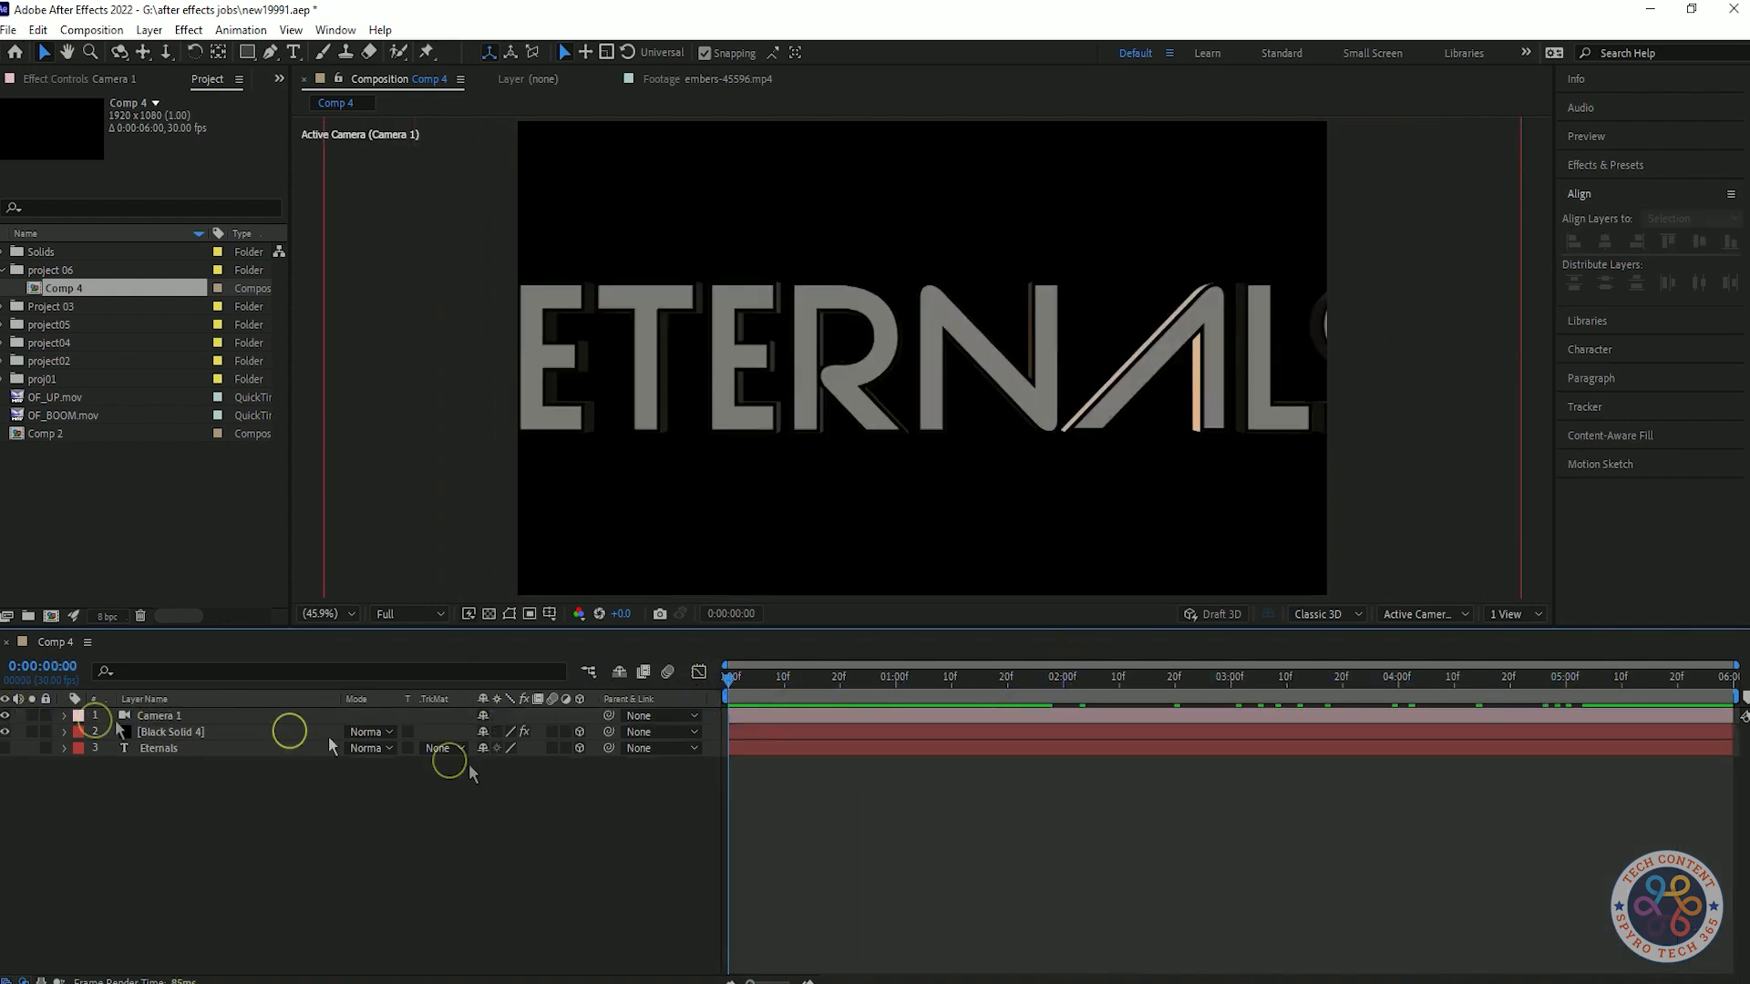
left_click(234, 717)
left_click(243, 862)
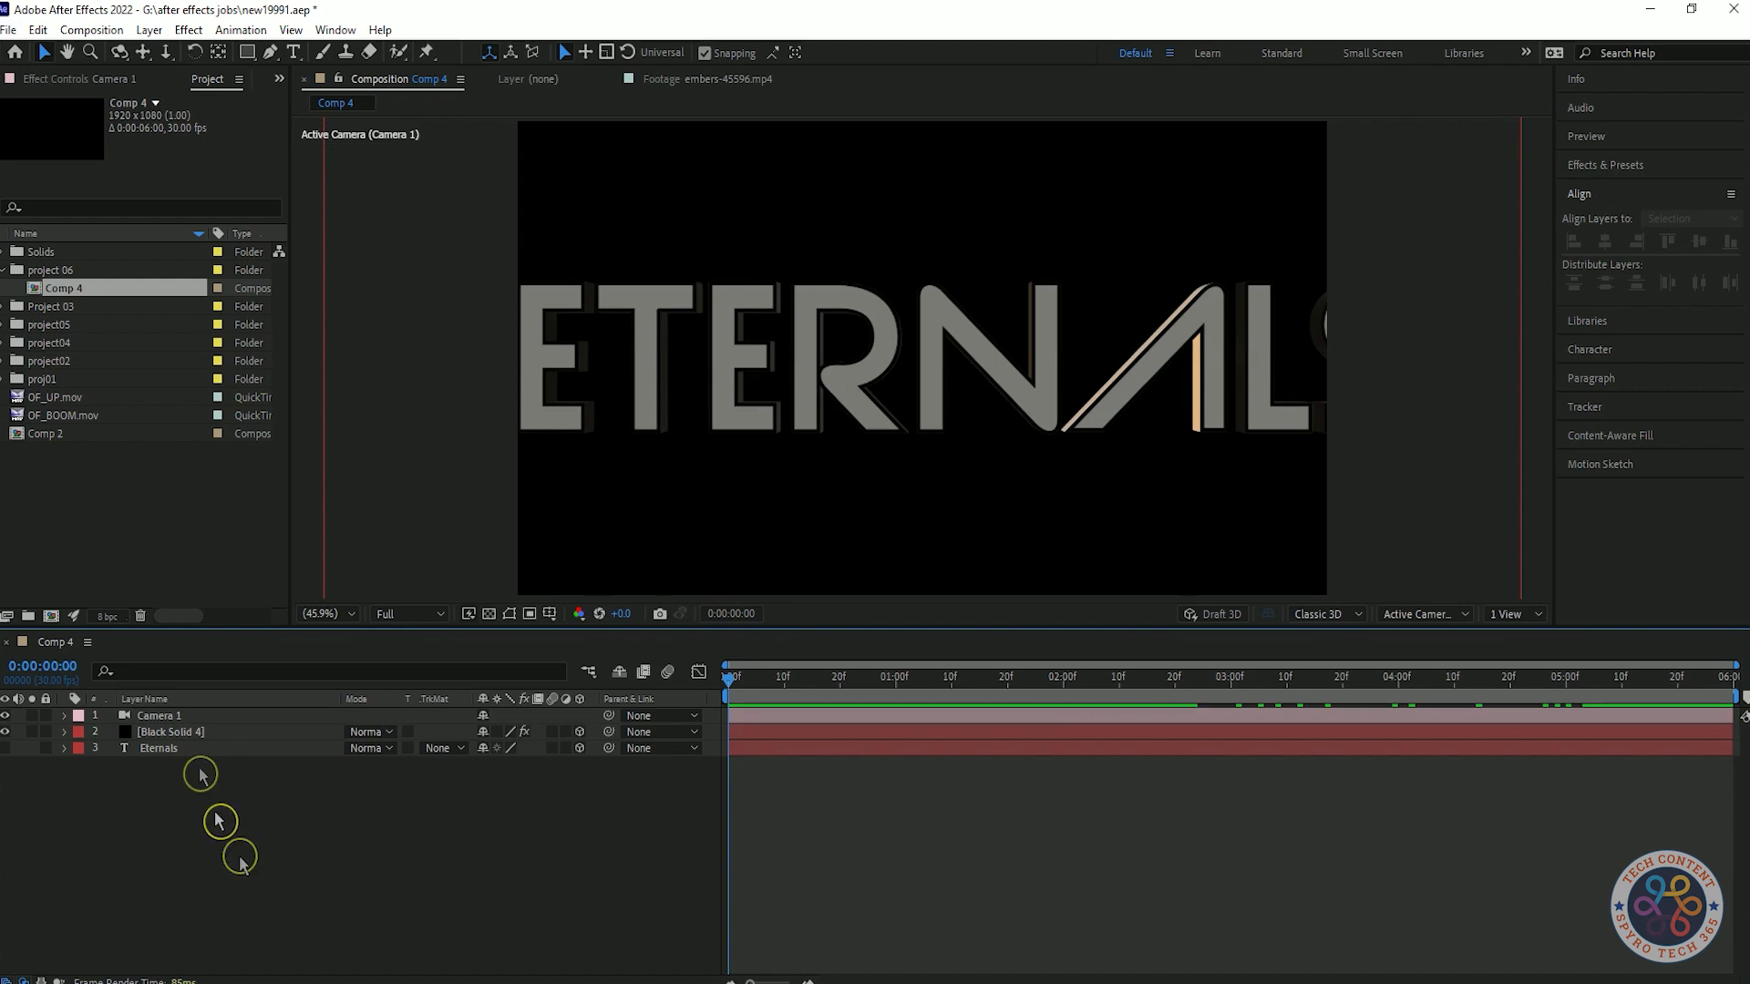
- Show Black Solid 4's Element settings and expand Group 1's Particle Replicator and Particle Look, including Rotation and Shape Options
left_click(184, 732)
left_click(94, 81)
left_click(18, 298)
left_click(17, 184)
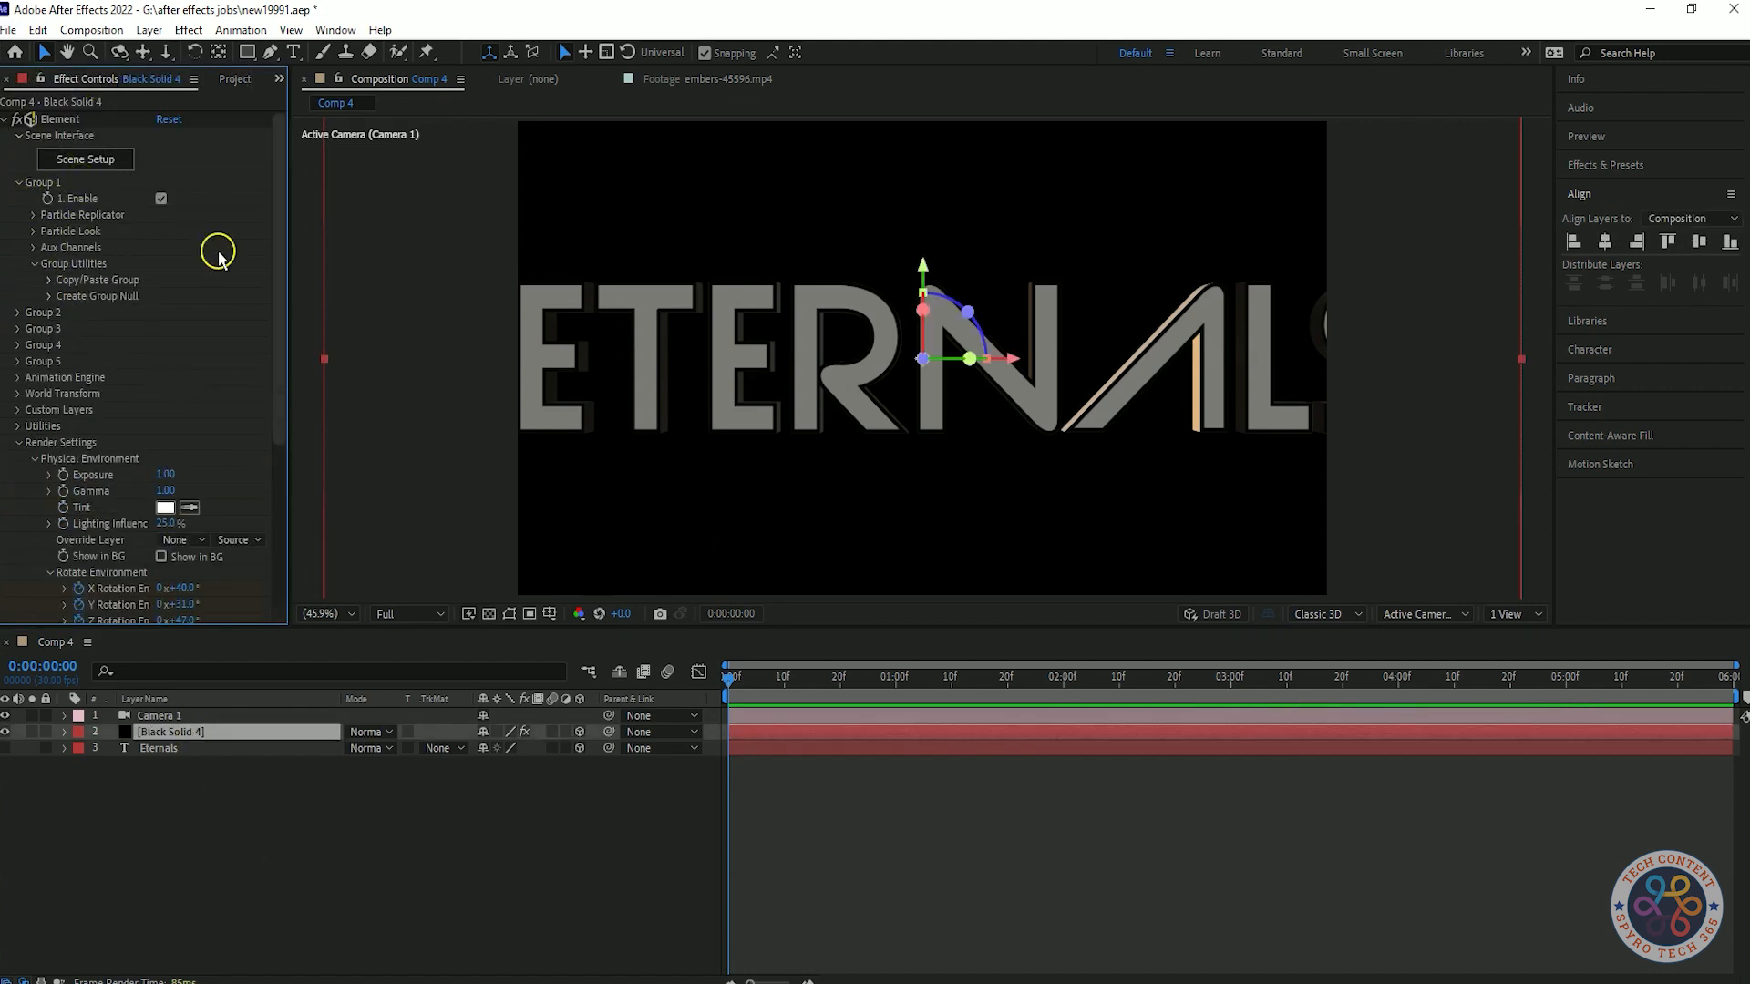
left_click(33, 217)
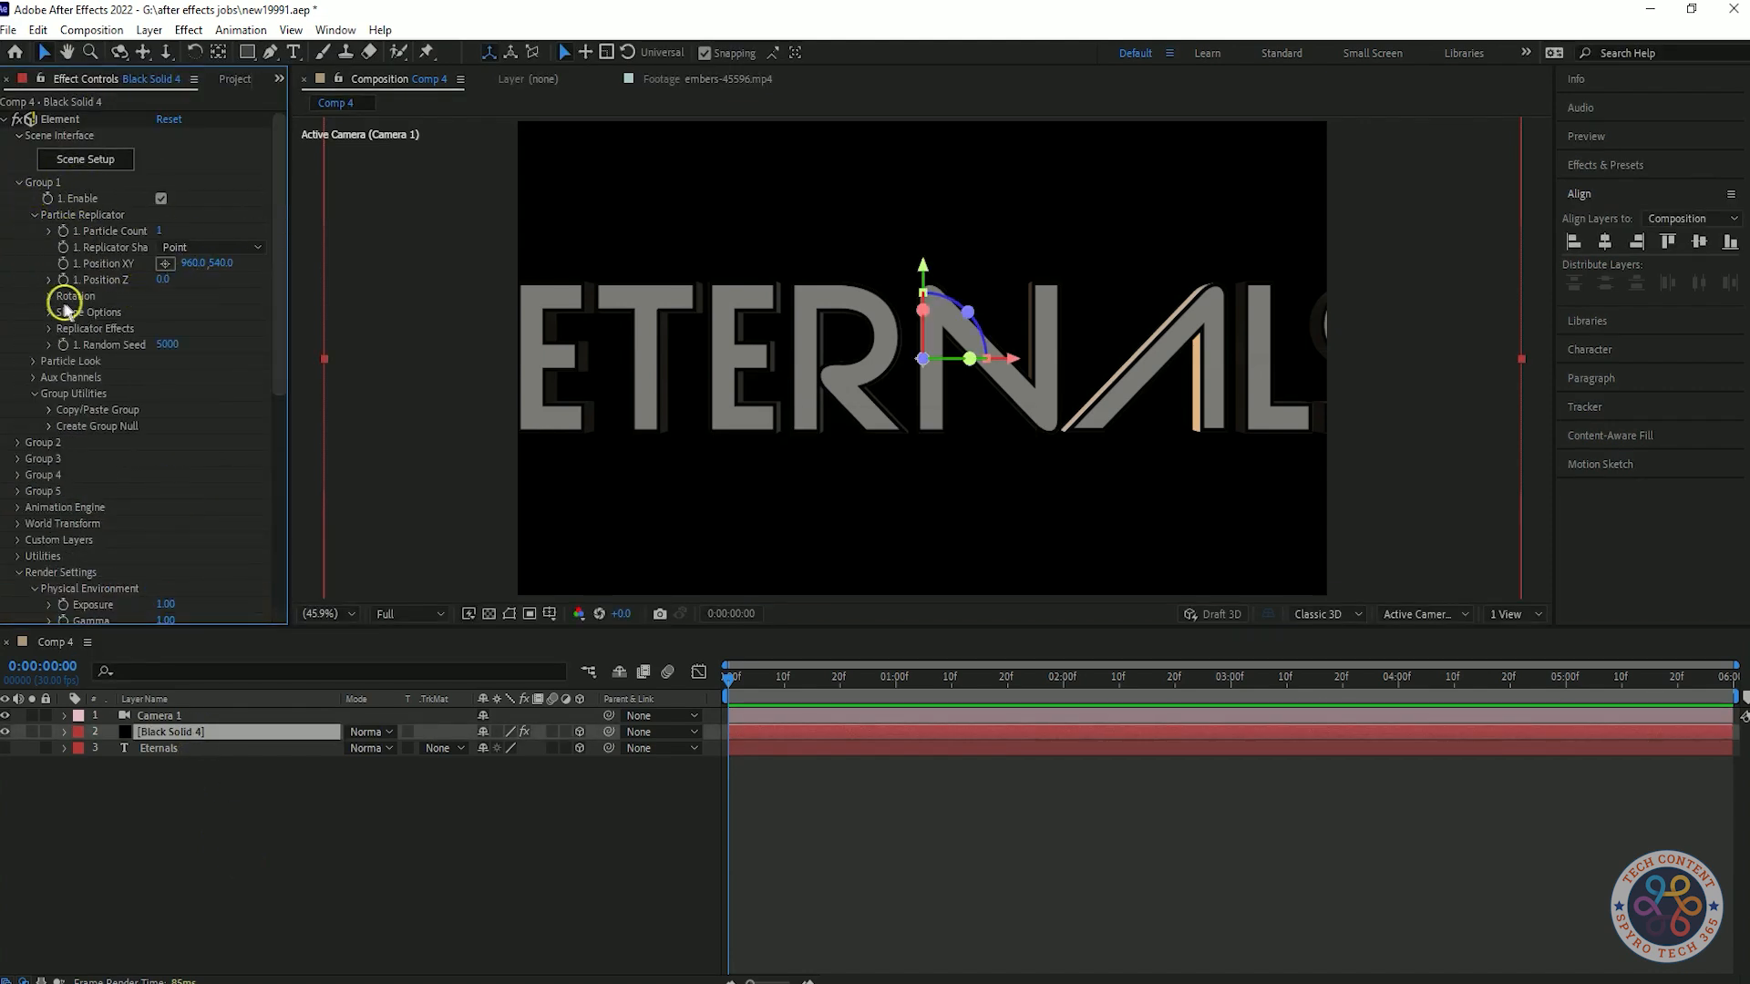
left_click(34, 362)
scroll(248, 358, "down", 1)
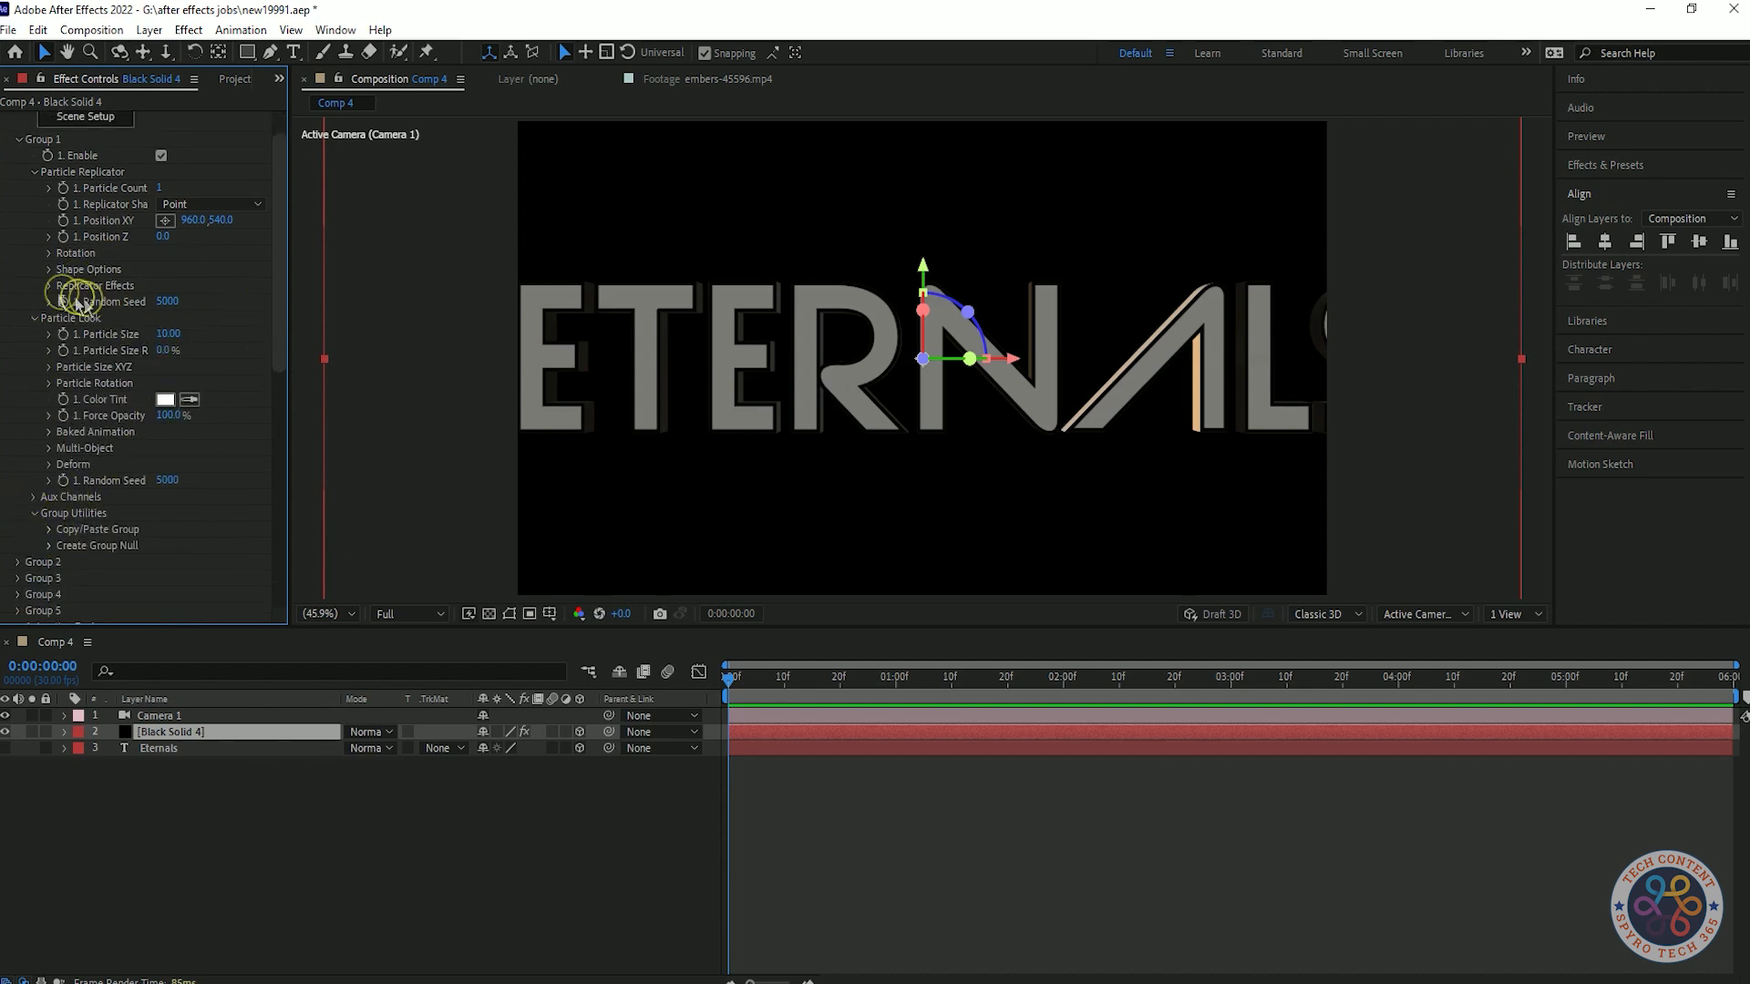
left_click(49, 255)
left_click(51, 319)
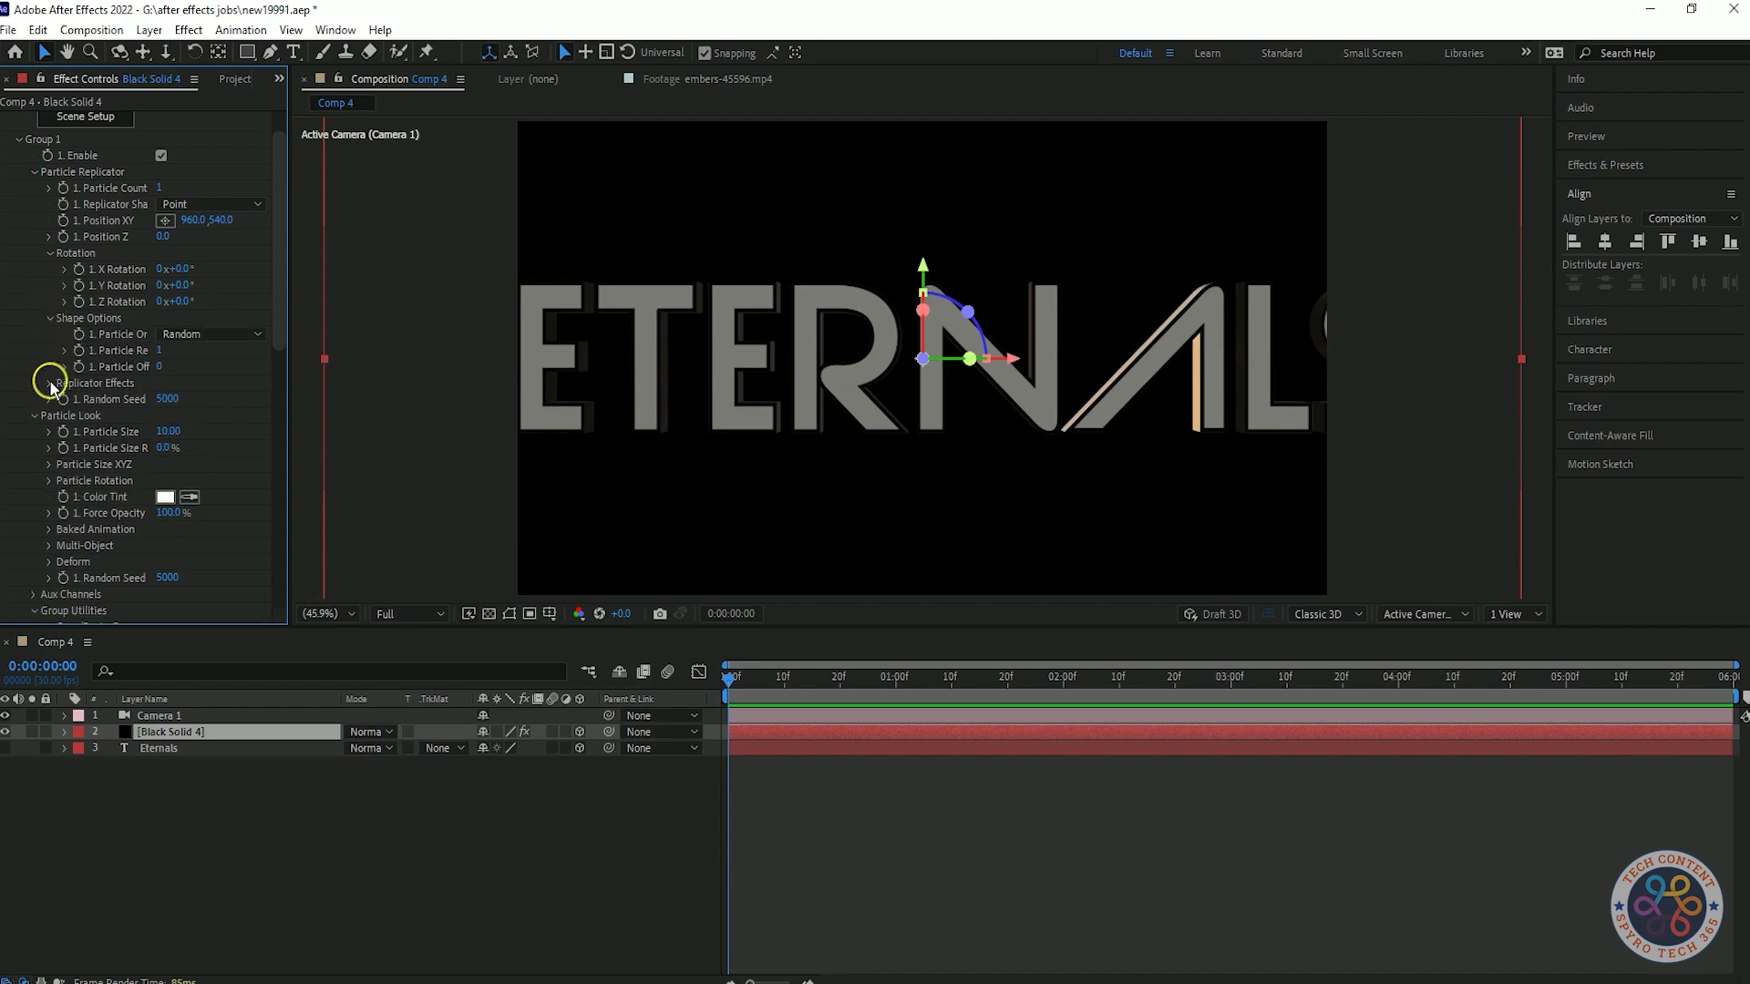
- Enable Multi-Object in the Particle Look settings of Element's Group 1
scroll(265, 282, "down", 5)
left_click(20, 445)
left_click(19, 444)
left_click(49, 428)
left_click(49, 428)
left_click(51, 411)
left_click(50, 411)
left_click(33, 380)
left_click(34, 380)
left_click(48, 331)
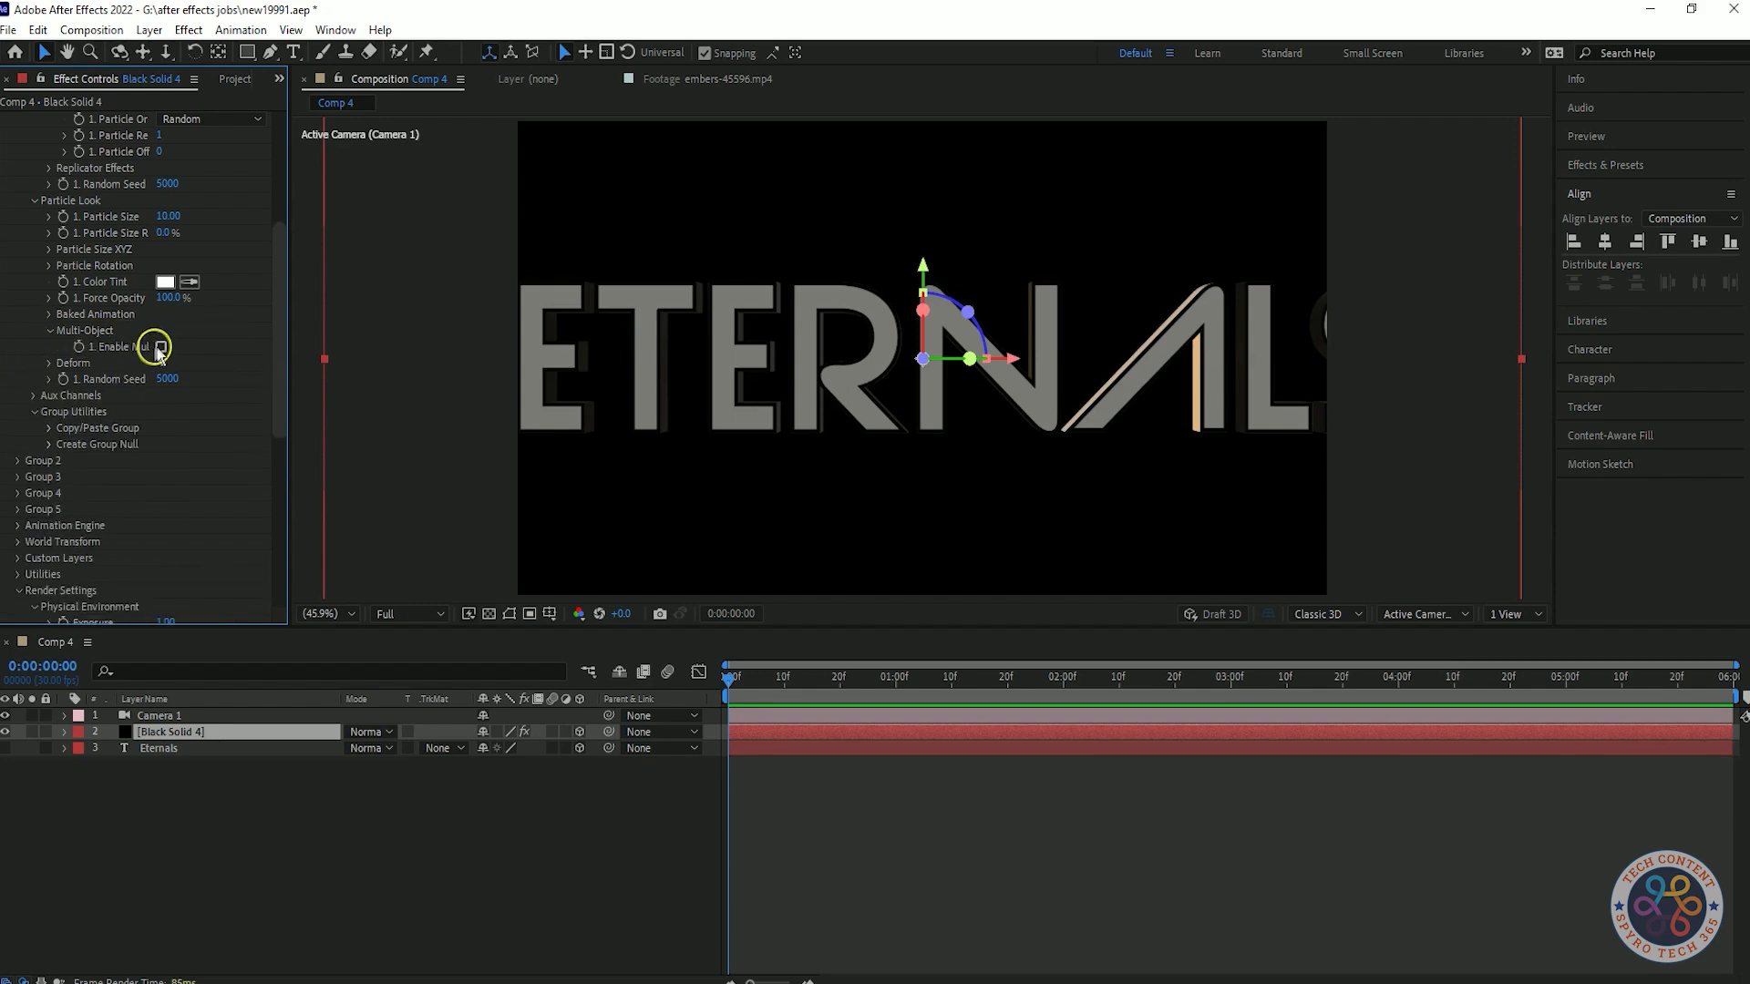
left_click(160, 348)
- Go through the Multi-Object settings and widen the effect settings area so the full property names fit
left_click(1014, 585)
scroll(232, 447, "up", 8)
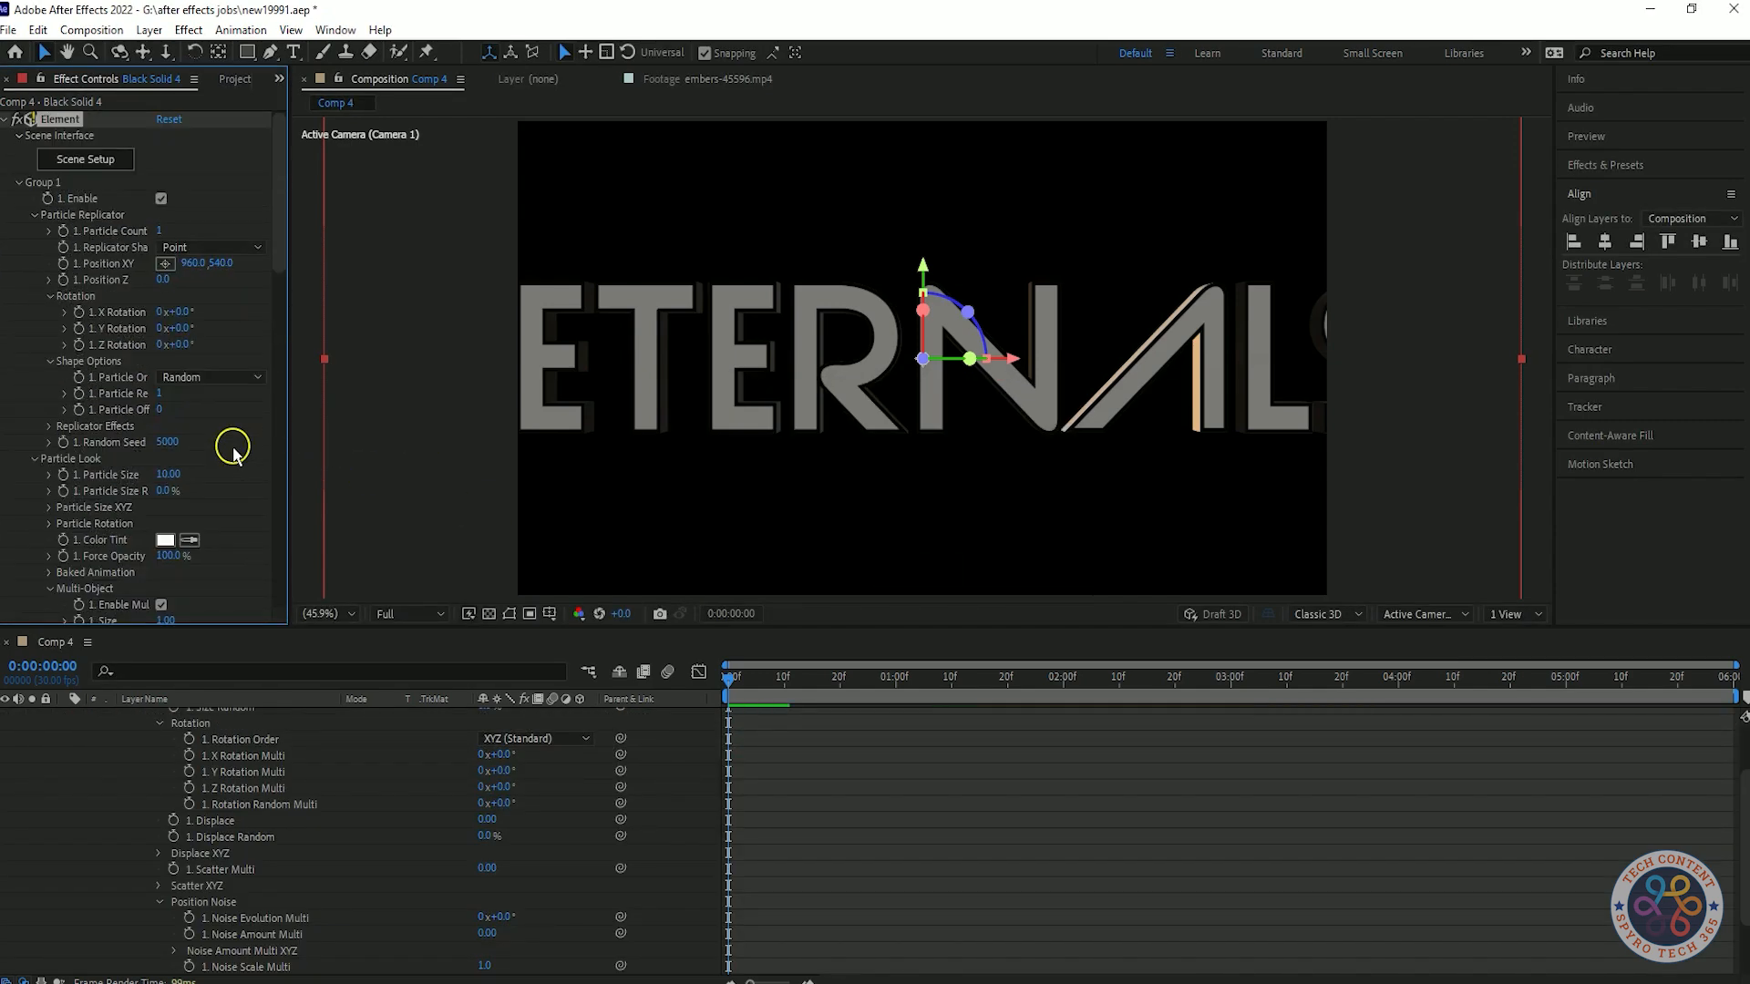
scroll(234, 455, "down", 4)
scroll(234, 455, "up", 3)
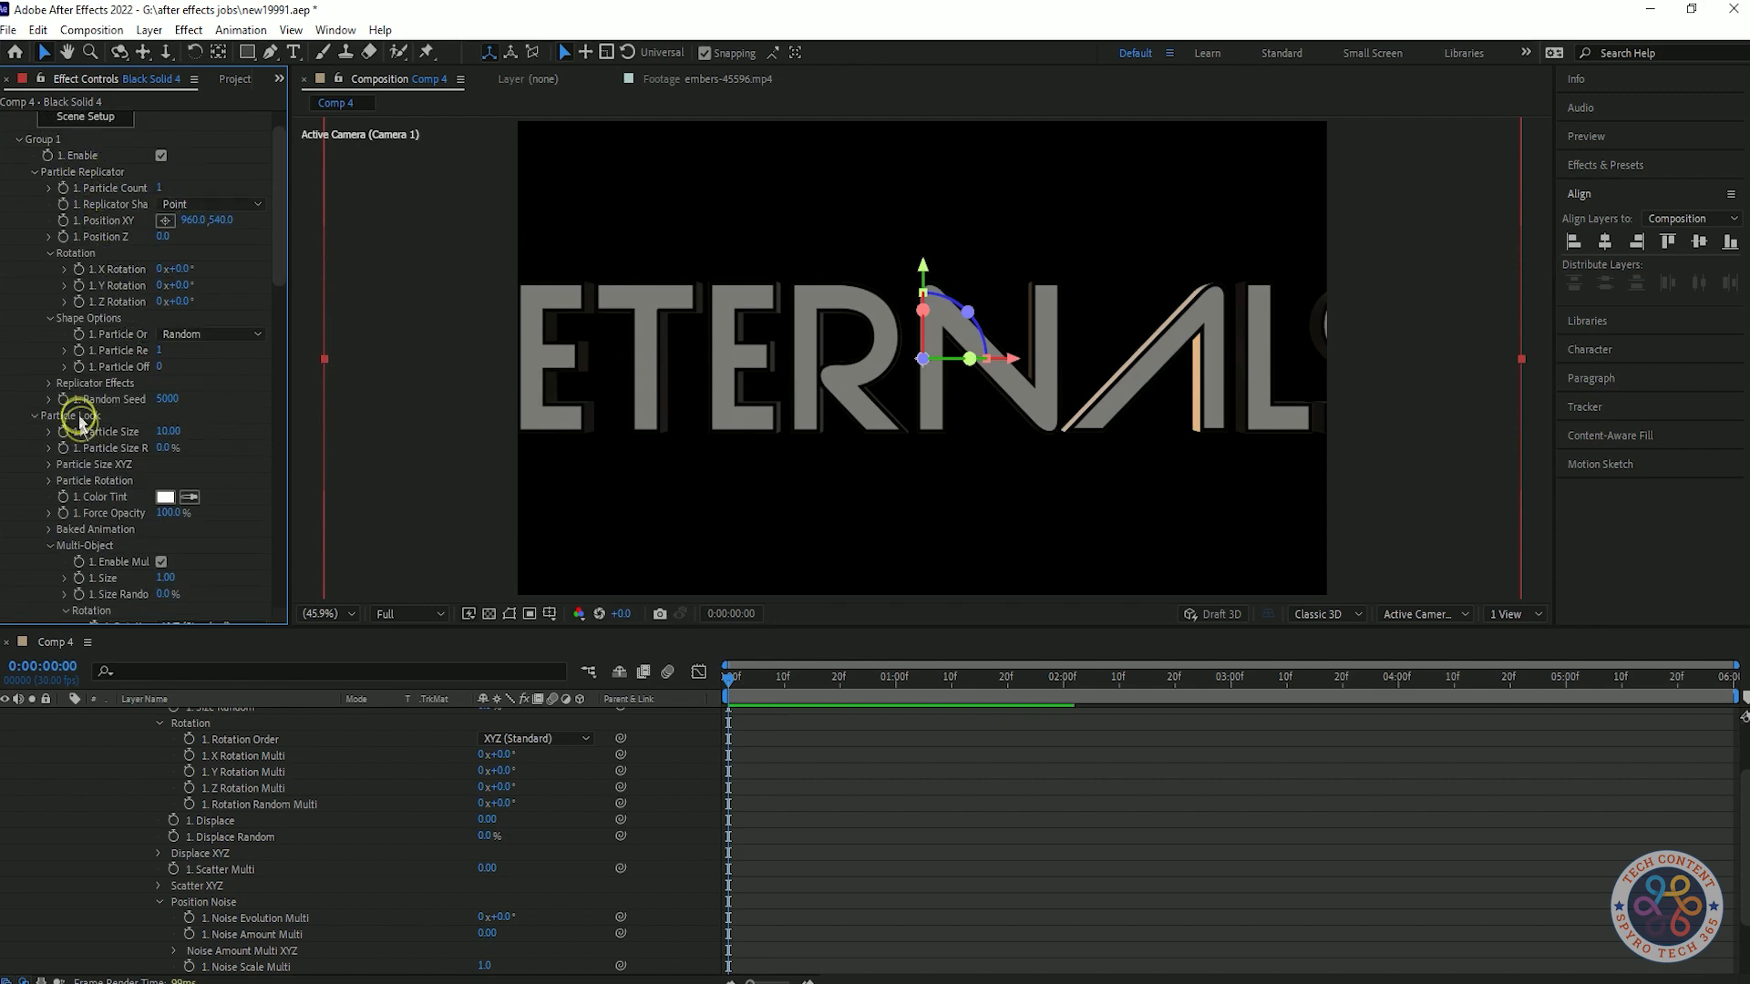
scroll(221, 558, "down", 7)
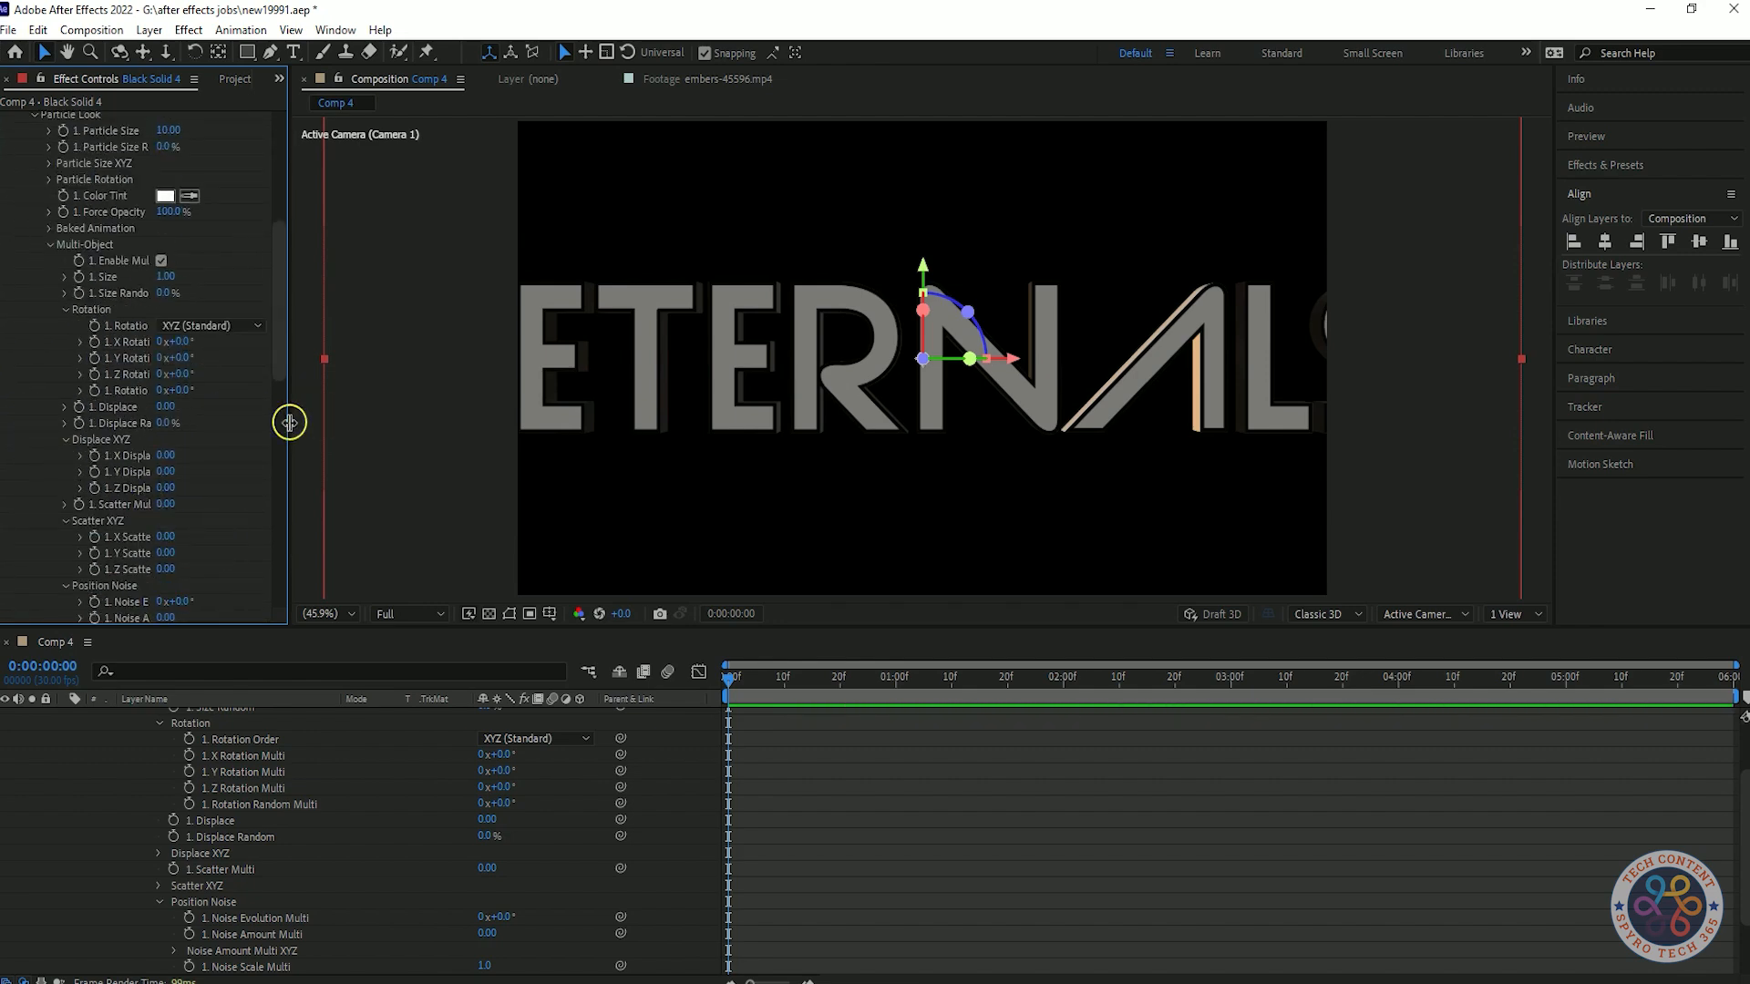
left_click_drag(289, 422, 415, 425)
- Add a Y Rotation Multi keyframe at 0:00:04:20
scroll(390, 847, "up", 3)
left_click_drag(729, 685, 1510, 679)
left_click(94, 358)
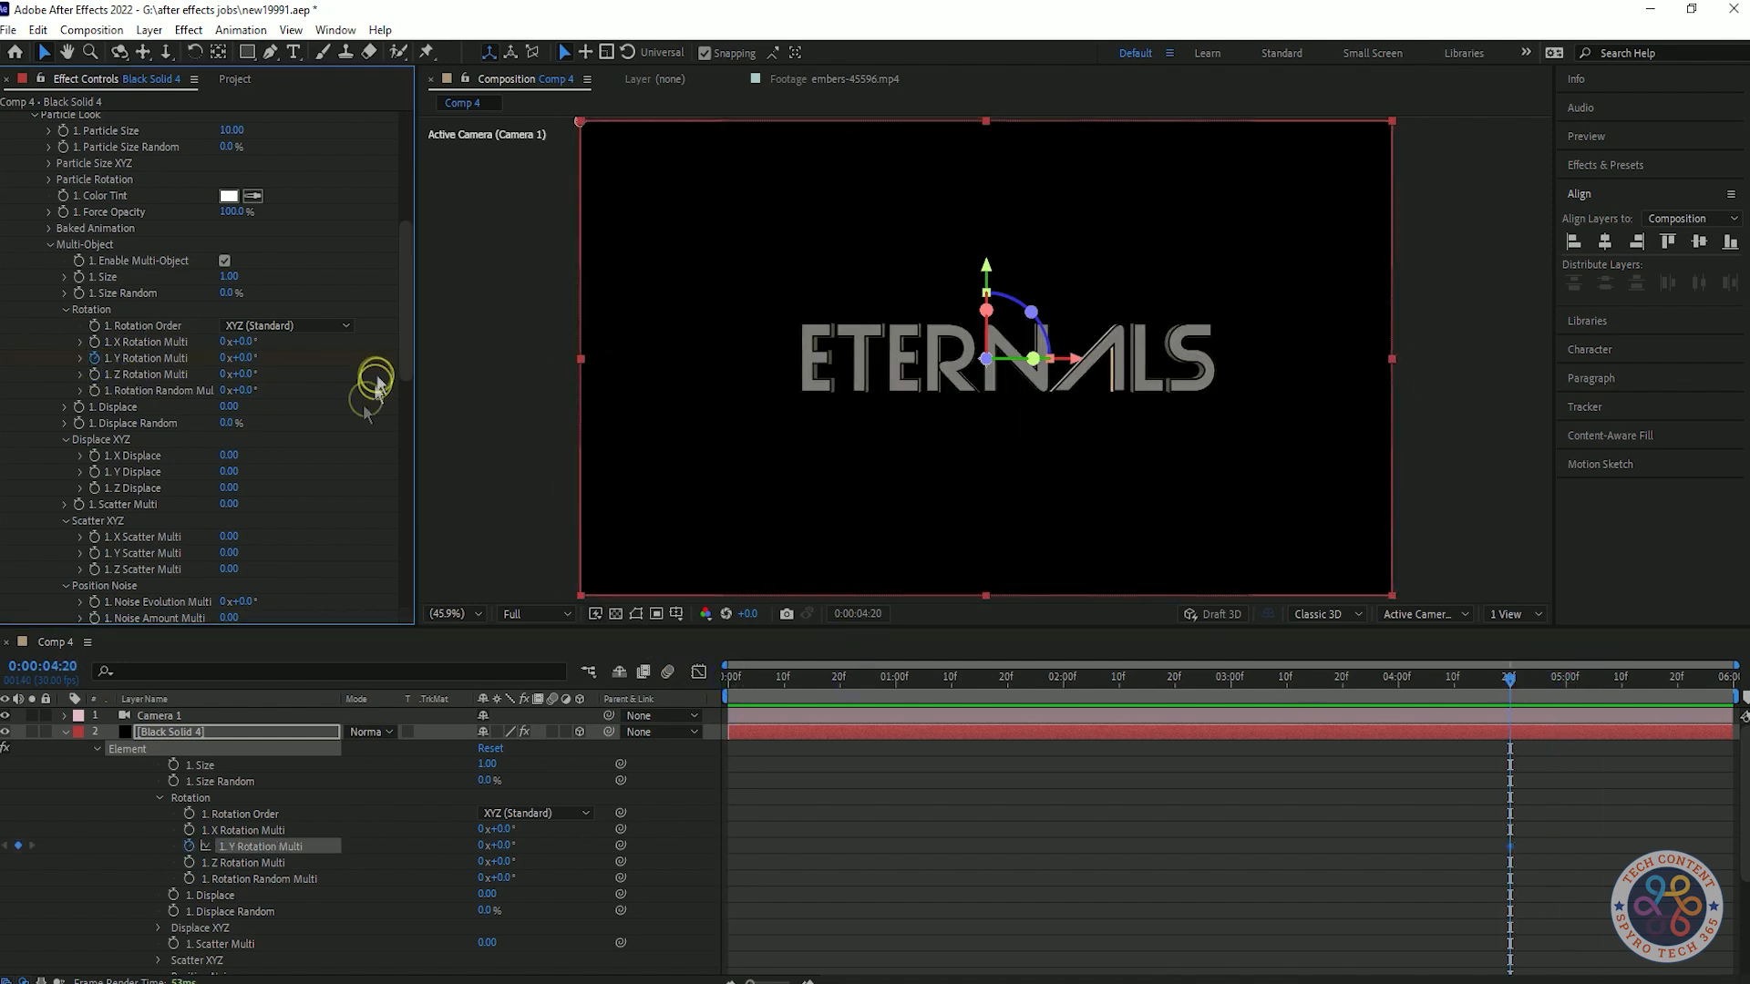
- Try out Displace XYZ offsets, undo the trial values and keyframe X Displace at 0.00 at 0:00:04:20
left_click_drag(232, 456, 378, 472)
key("ctrl+z")
left_click(95, 456)
key("ctrl+z")
key("ctrl+z")
key("ctrl+z")
key("ctrl+z")
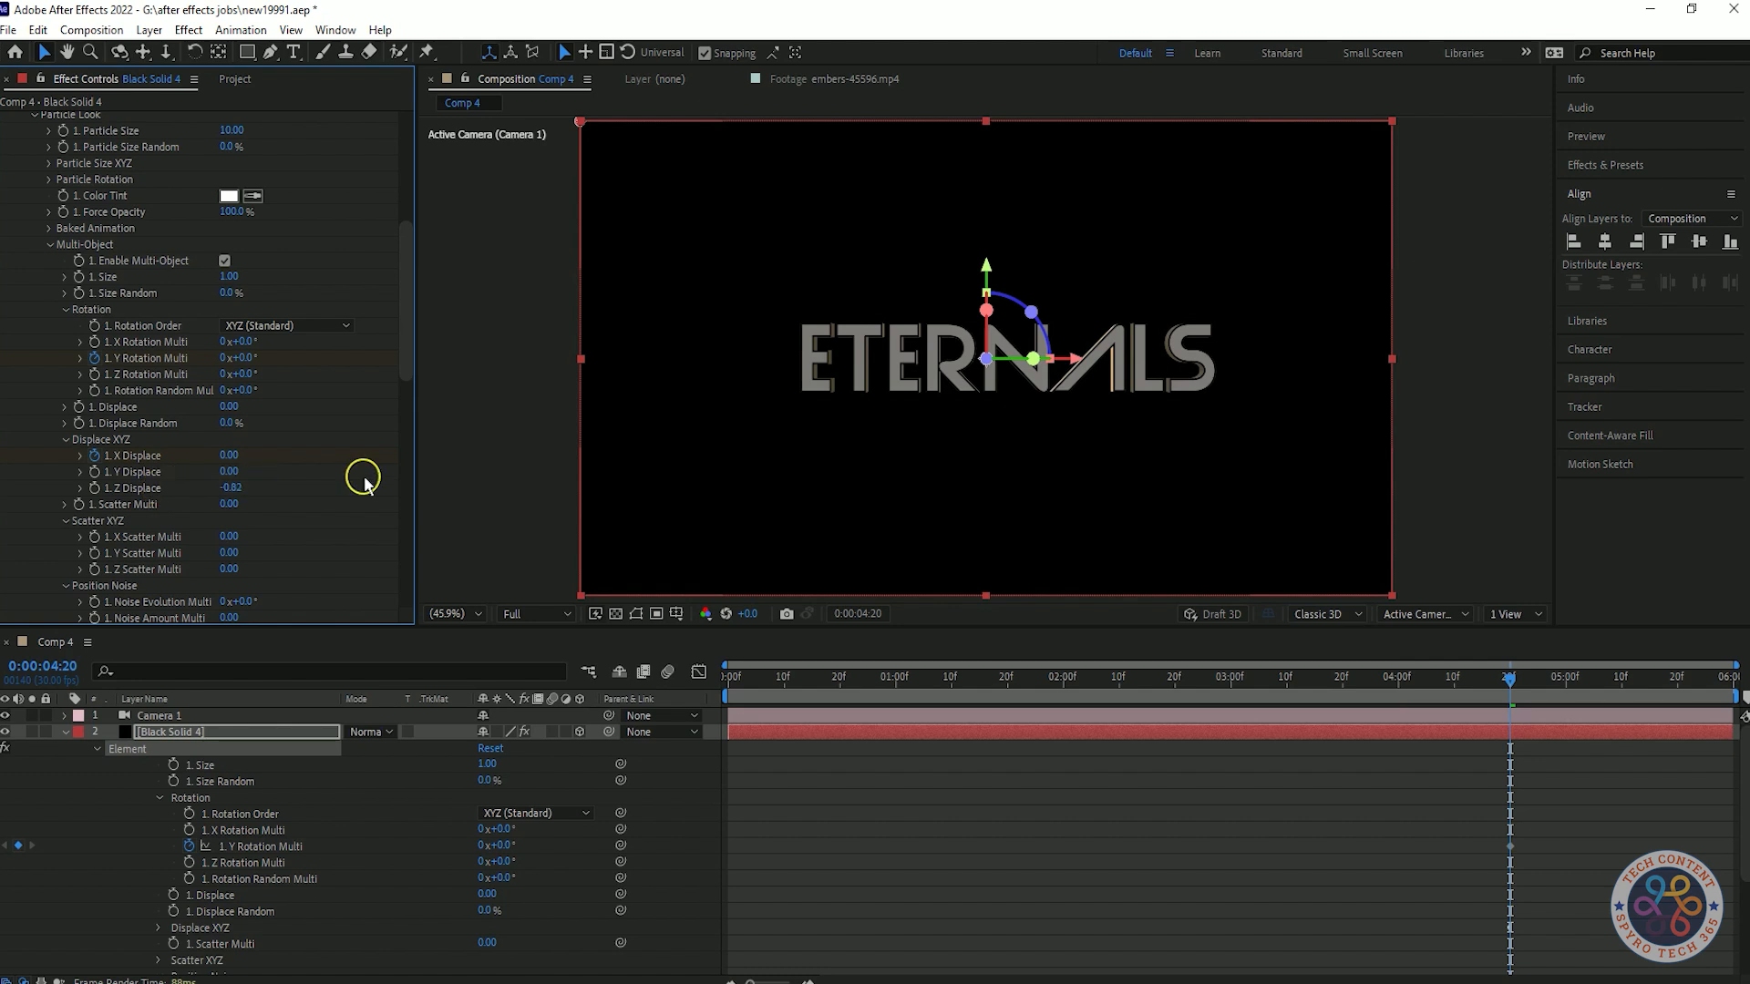
key("ctrl+z")
- At 0:00:00:10, keyframe Y Rotation Multi at 60° and X Displace at 0.21, and preview the letter animation
left_click(783, 685)
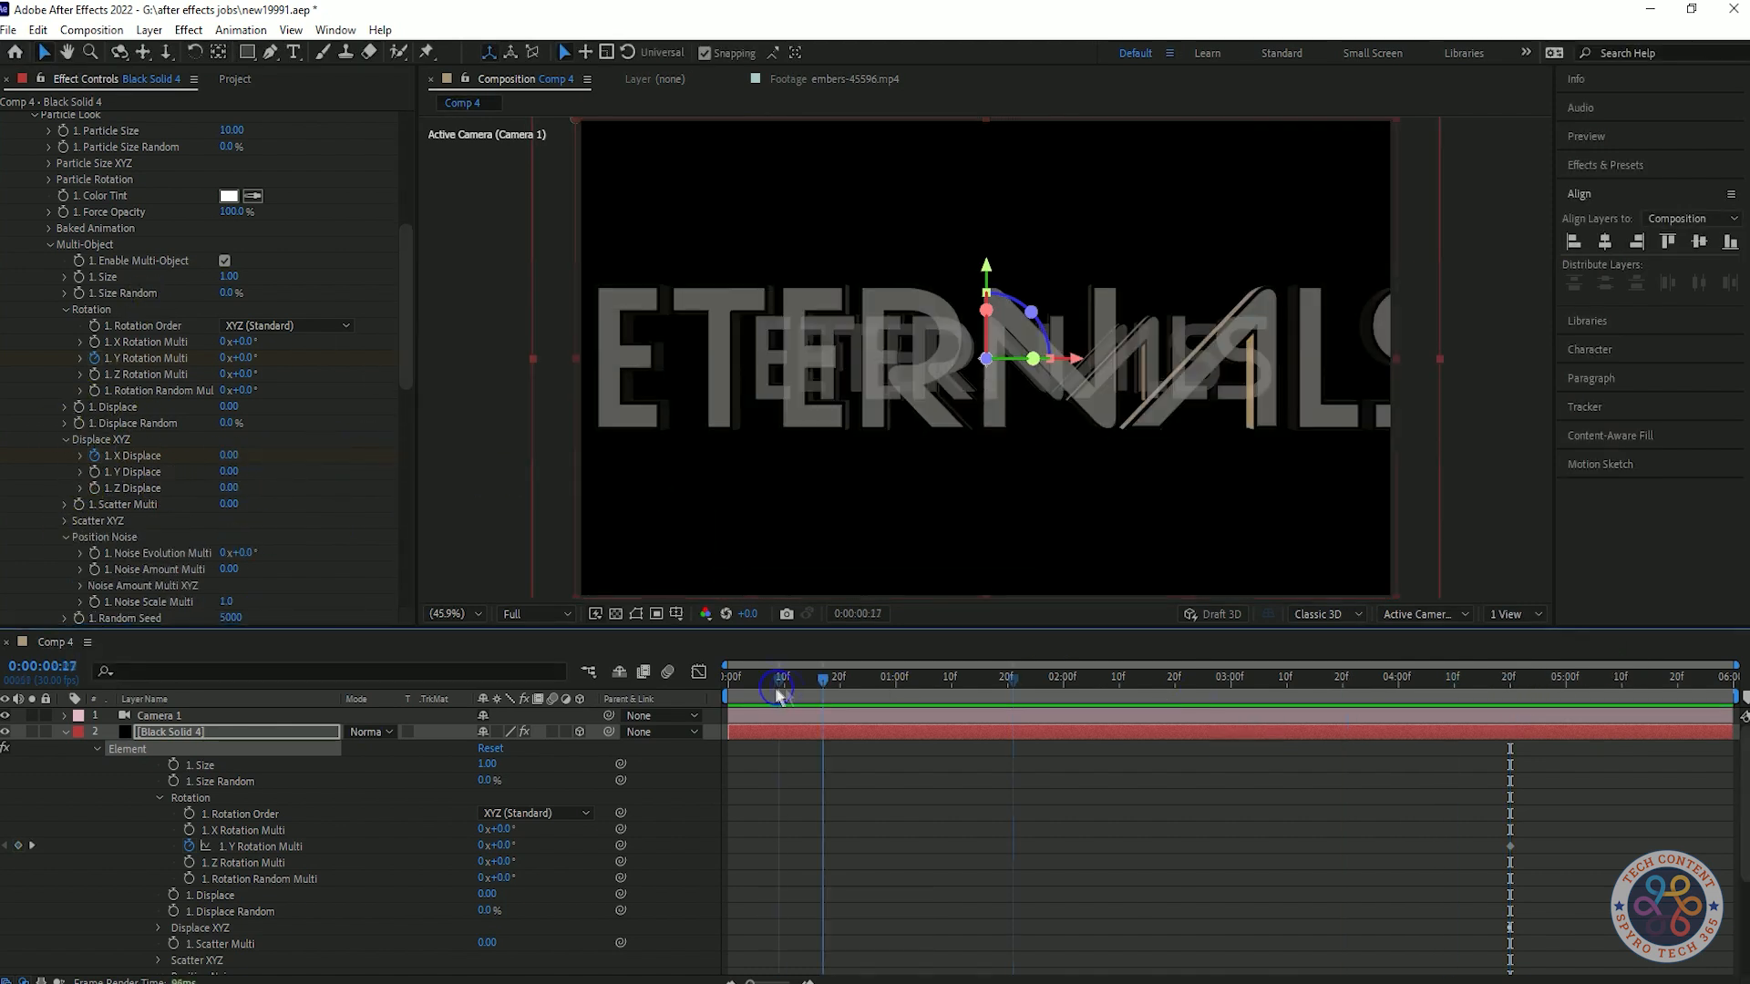
left_click(243, 726)
key("u")
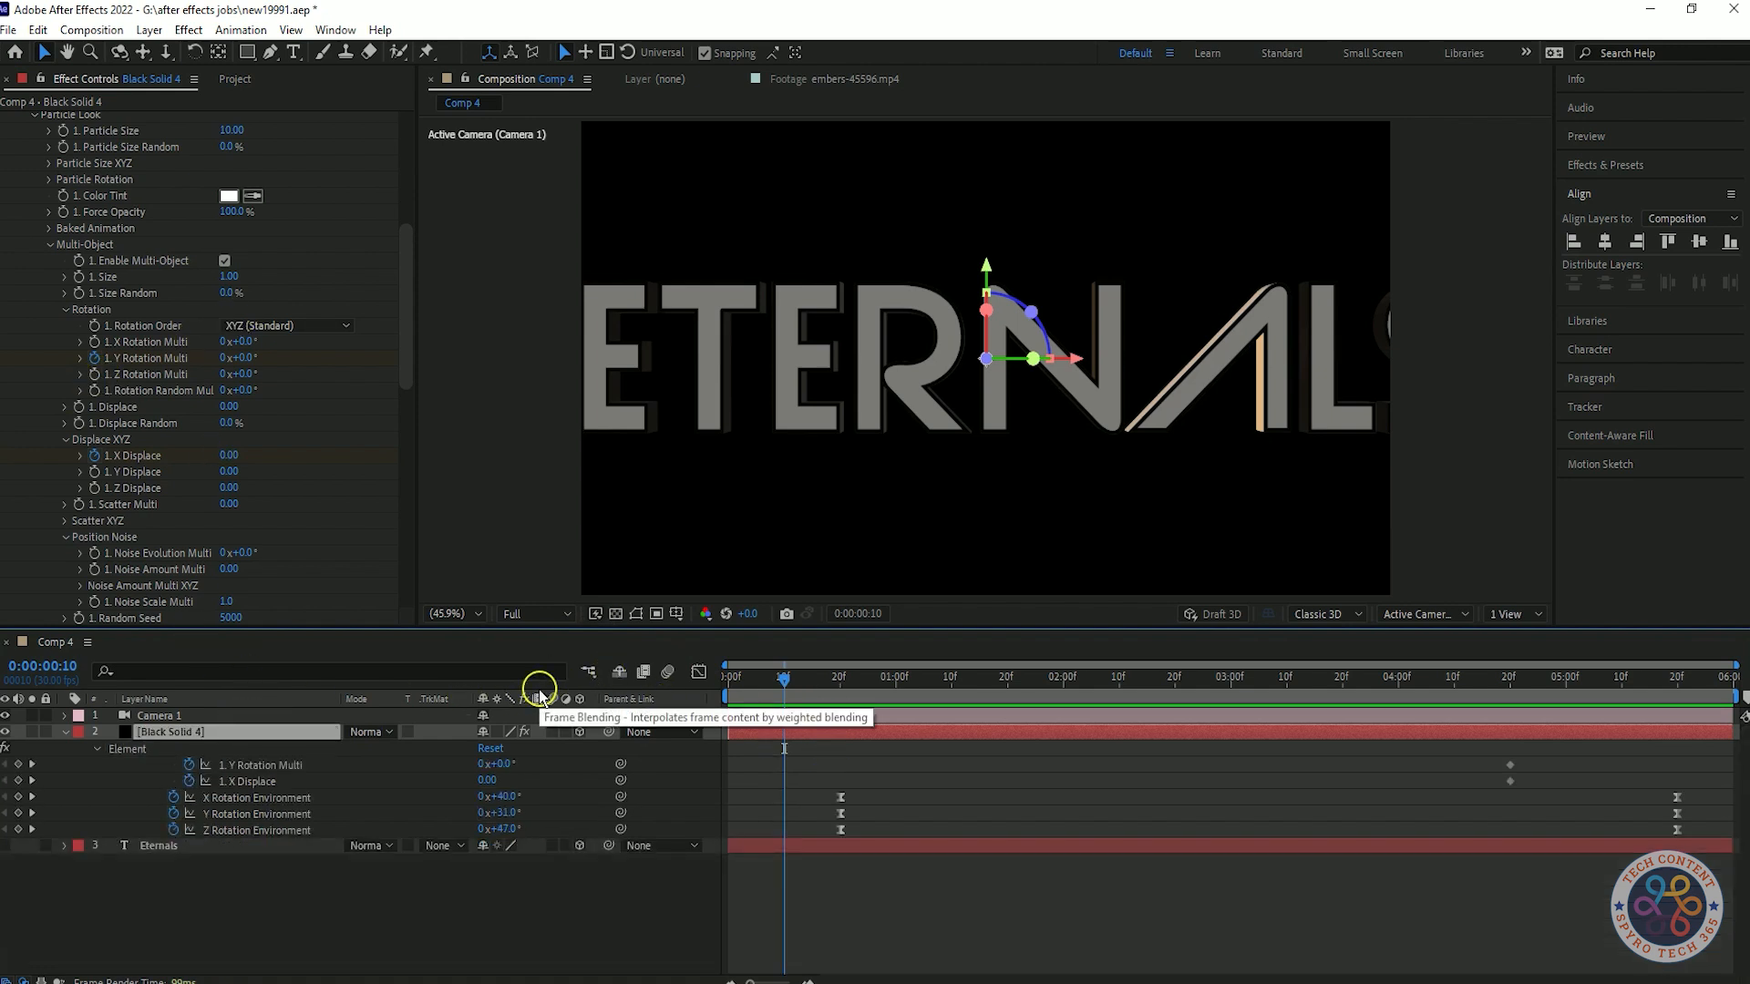
left_click_drag(783, 679, 784, 793)
left_click_drag(240, 358, 344, 362)
left_click_drag(229, 454, 254, 454)
key("space")
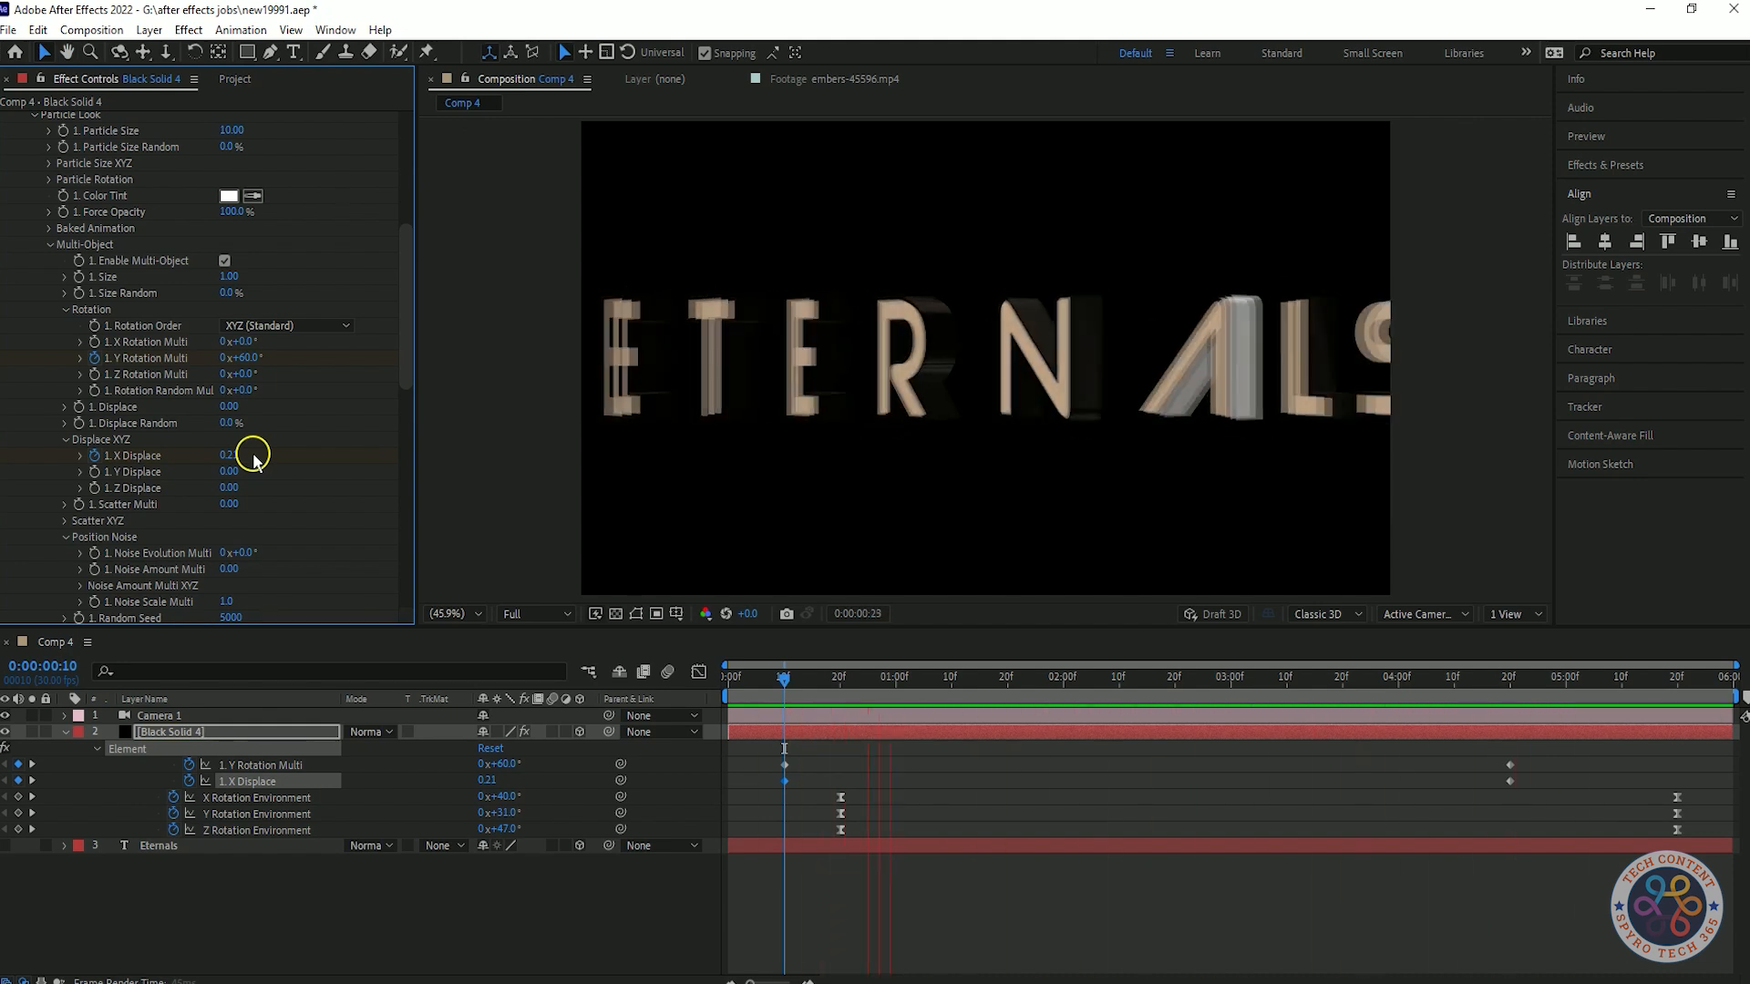
key("space")
- Apply Easy Ease to all Y Rotation Multi and X Displace keyframes and collapse the layer's properties
left_click_drag(1584, 762, 735, 785)
key("F9")
key("u")
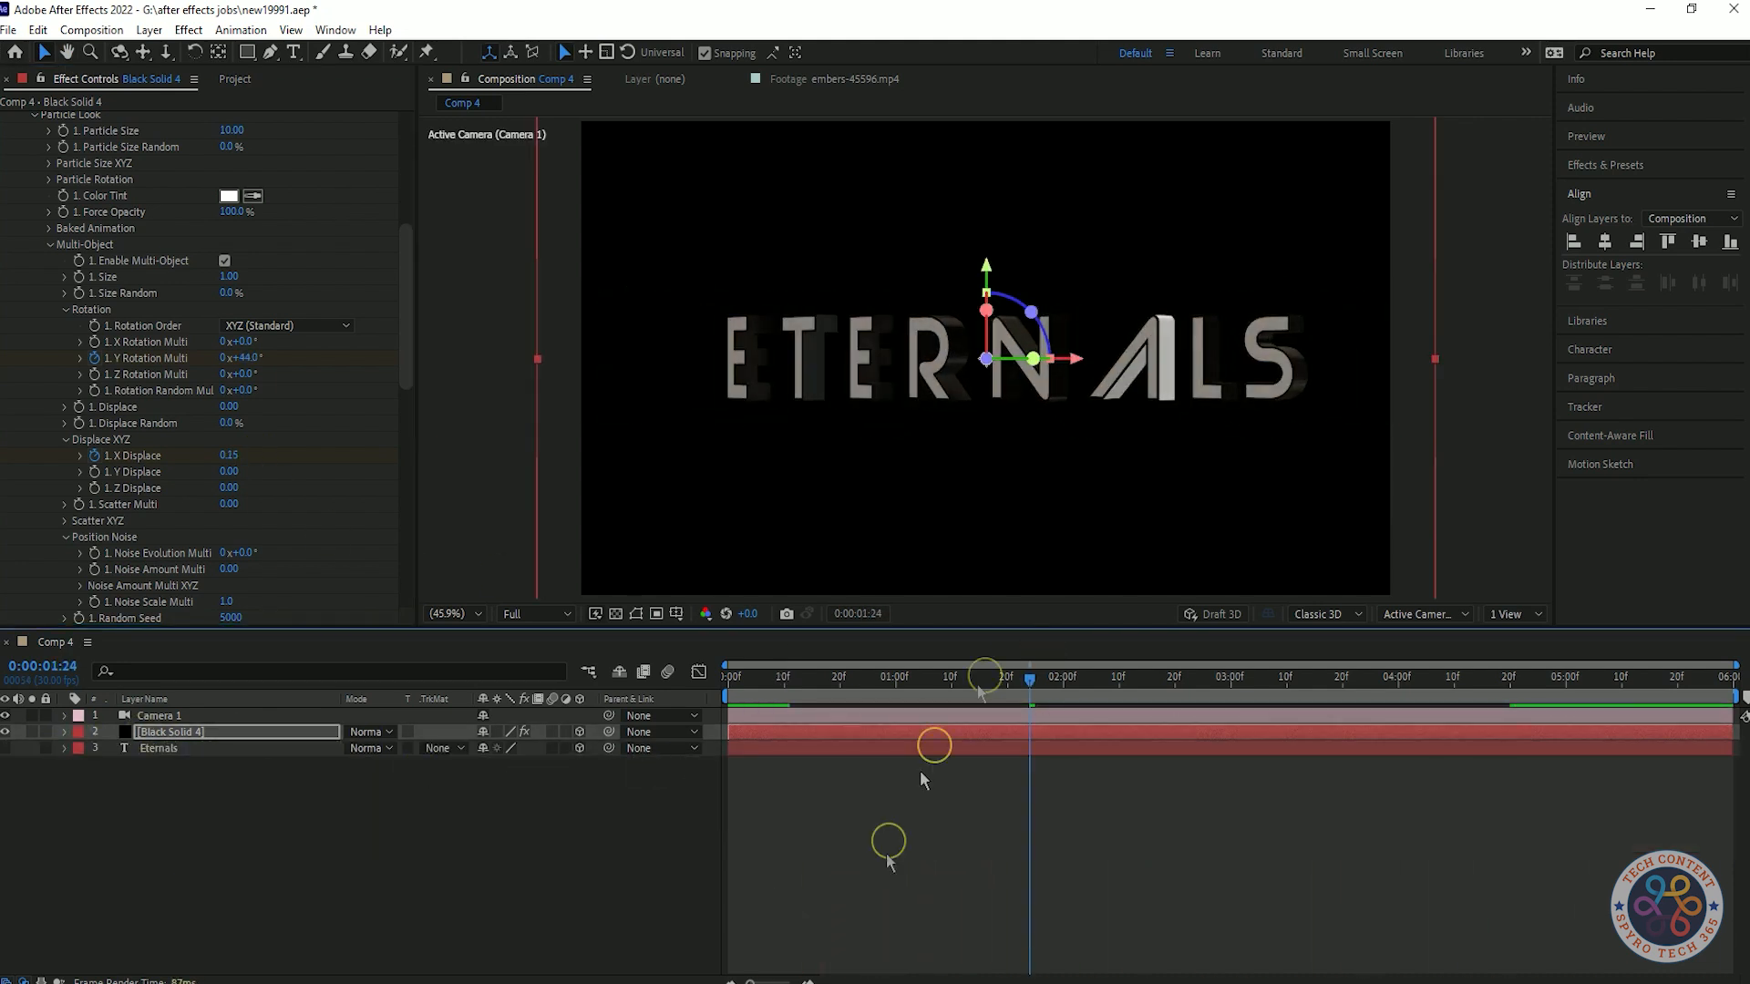
- Create a black 1920 × 1080 solid named "Flayer Layer" above the other layers
left_click(441, 812)
right_click(441, 811)
mouse_move(601, 588)
left_click(729, 632)
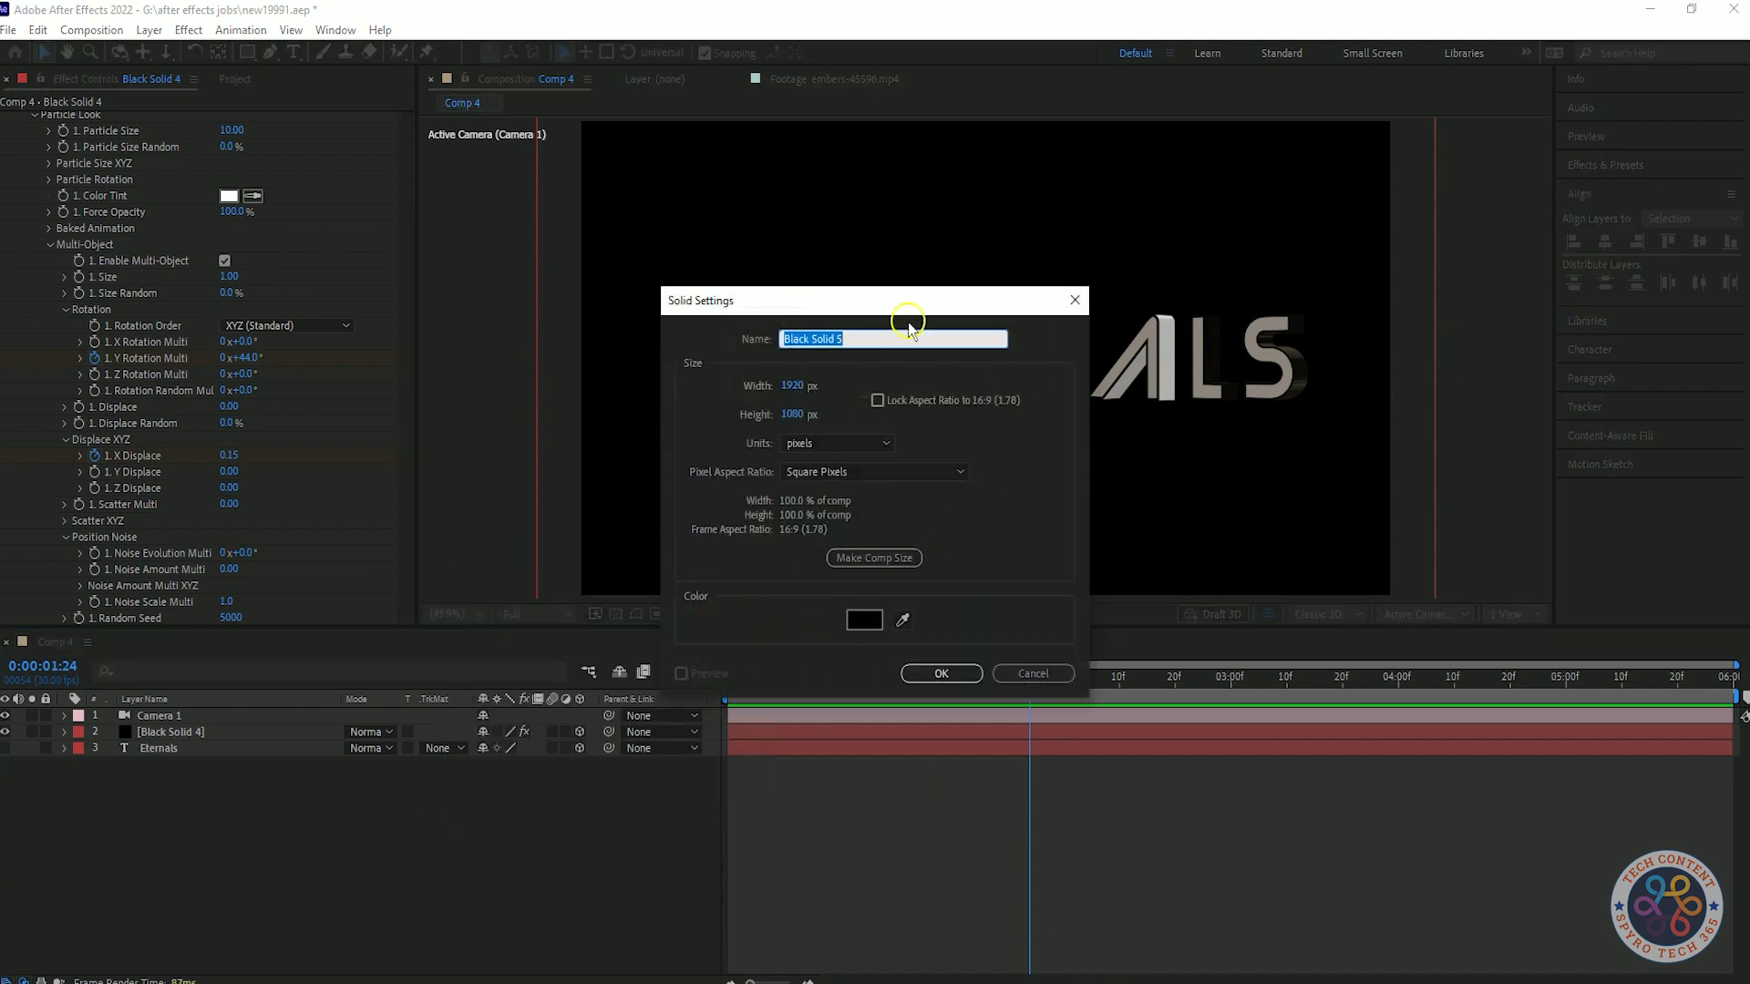
type("Flayer Layetr")
key("BackSpace")
key("BackSpace")
type("r")
left_click(968, 676)
left_click(497, 806)
- Apply Optical Flares to the Flayer Layer in Add blending mode, with the flare centred at about 961.4, 543.9
left_click_drag(1029, 681, 710, 717)
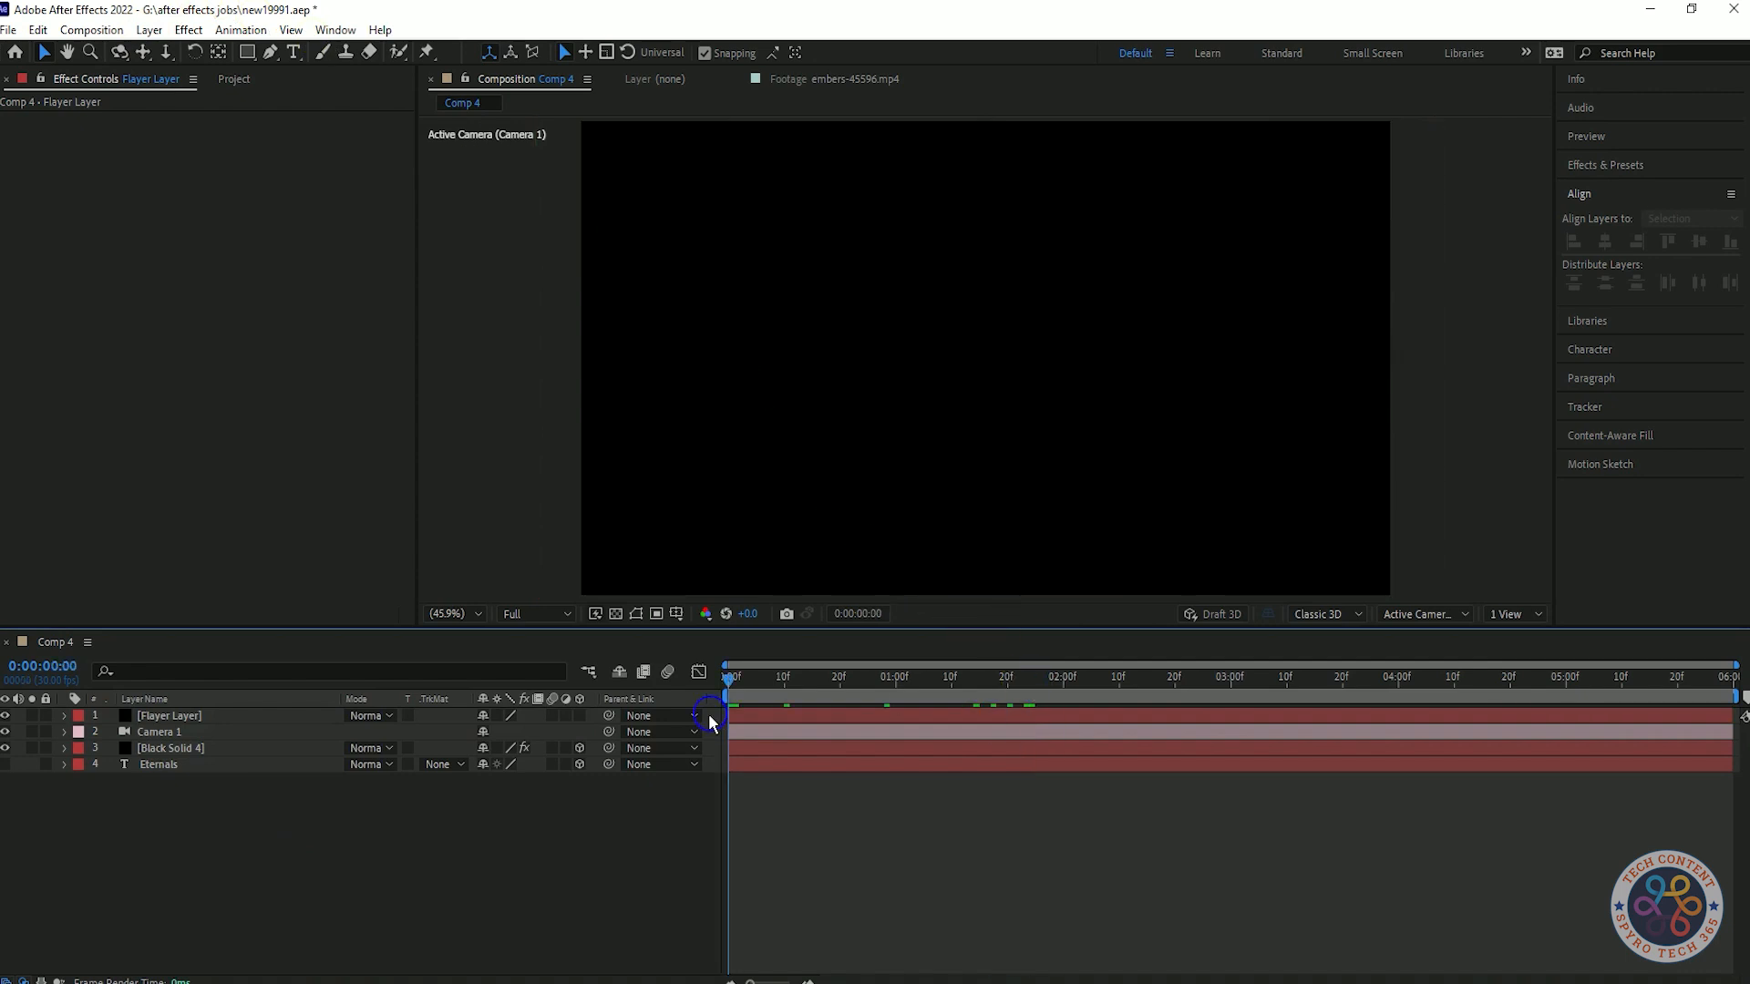
right_click(201, 715)
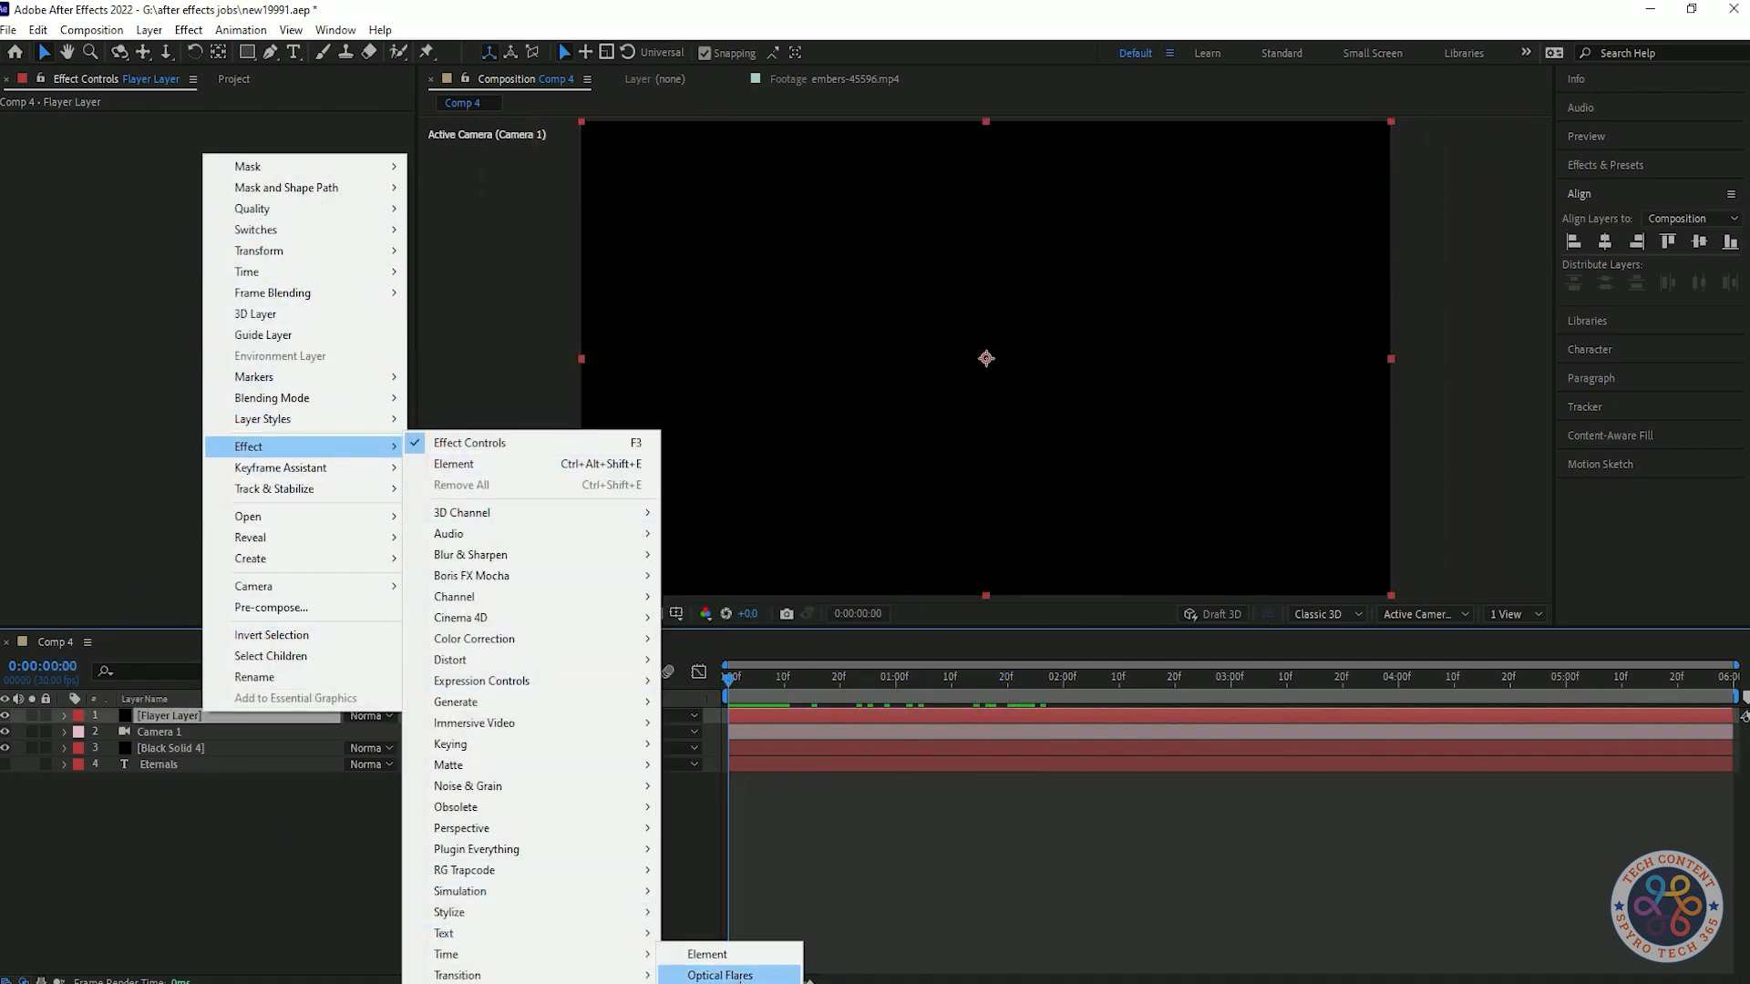
left_click(720, 972)
left_click_drag(823, 264, 986, 359)
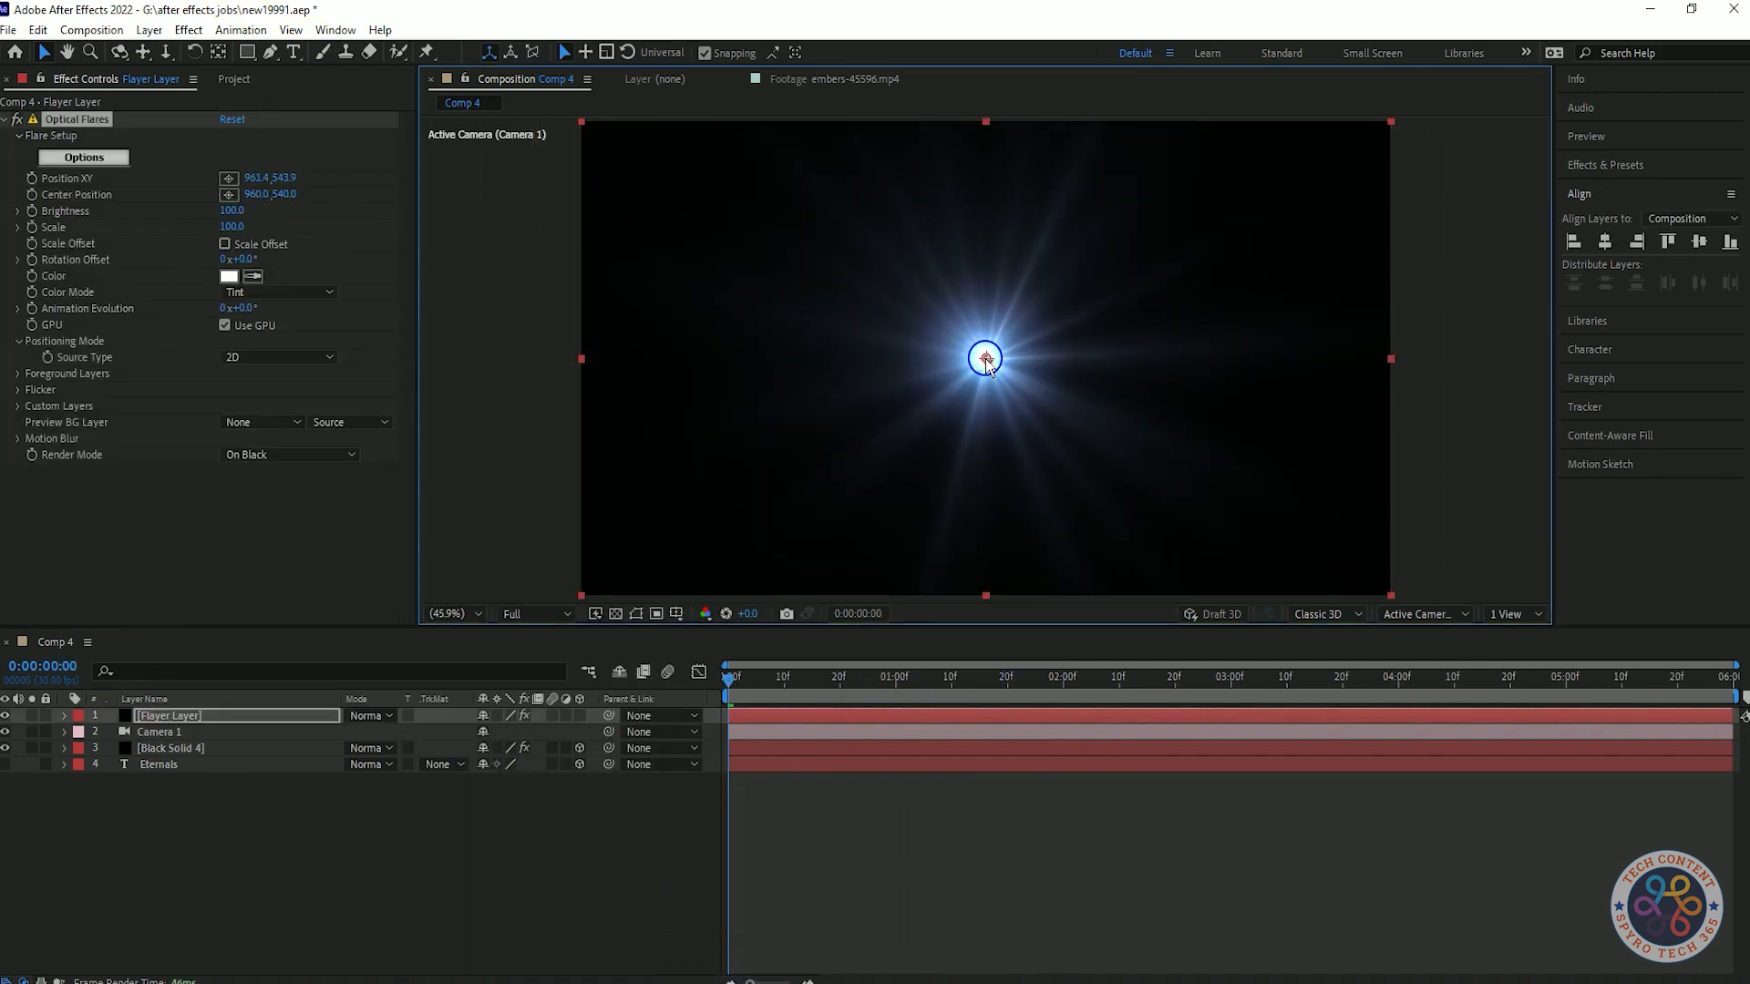
left_click(370, 715)
left_click(429, 362)
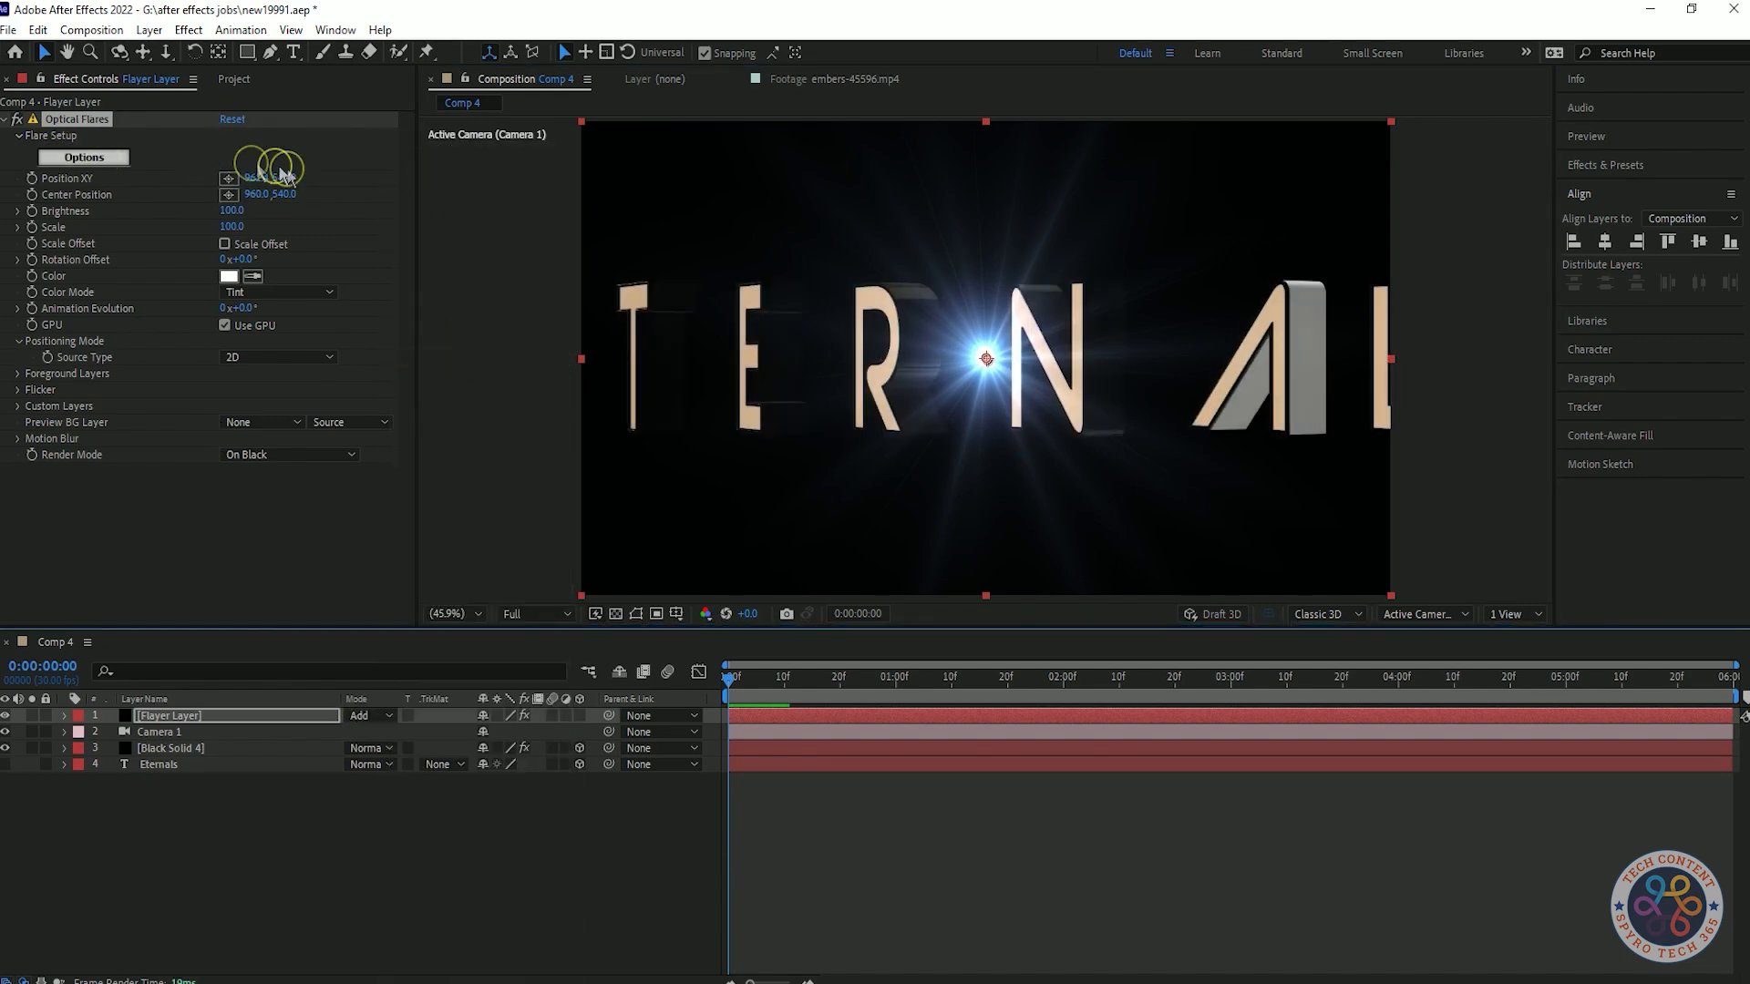
- Clear all lens objects from the Optical Flares stack and widen its options window
left_click(84, 158)
left_click(879, 221)
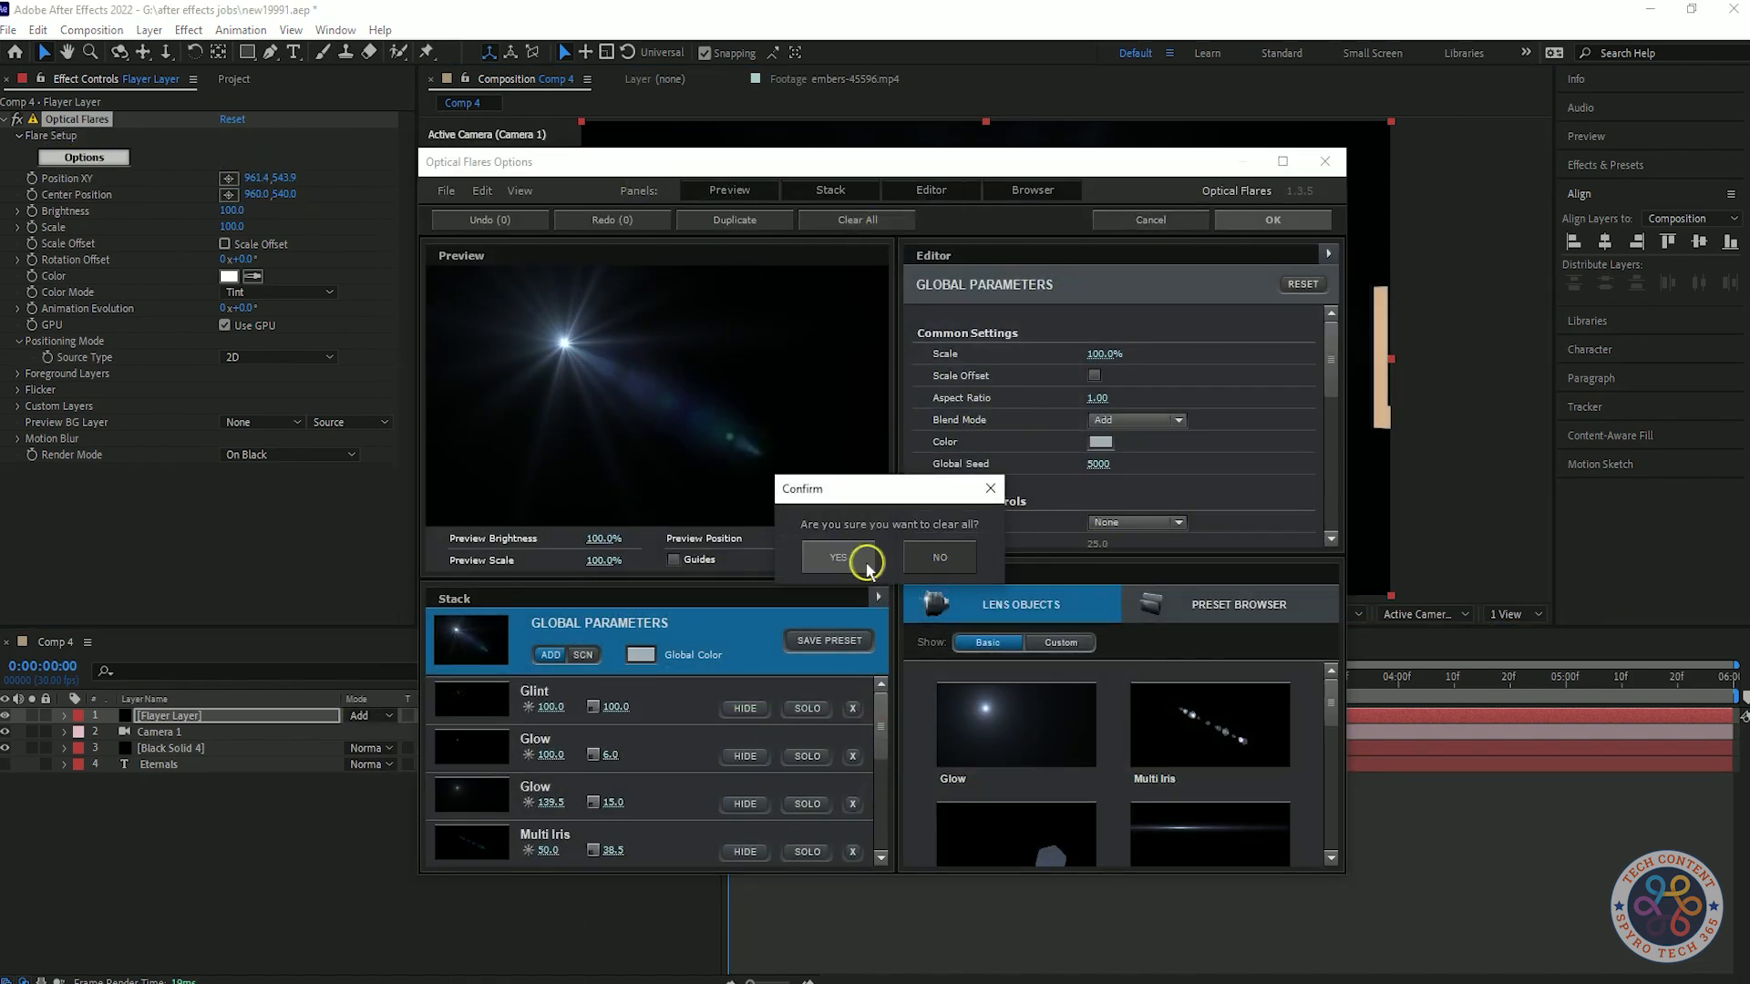
left_click(837, 557)
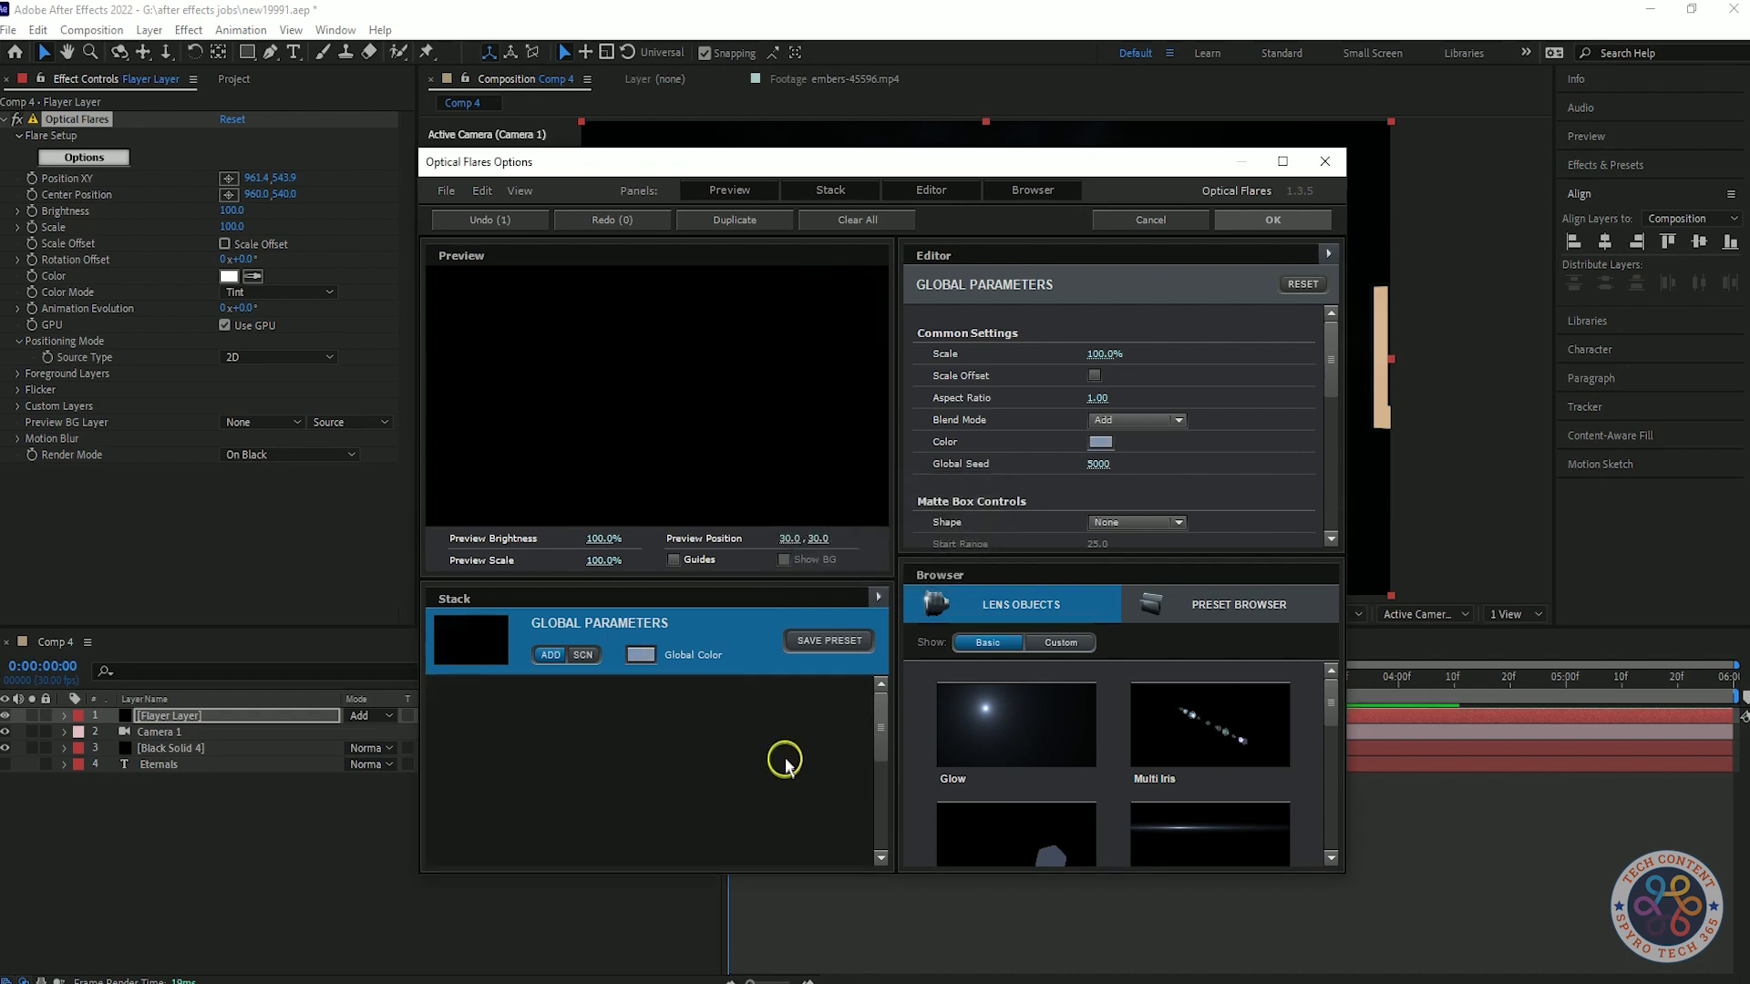
left_click_drag(1358, 400, 1499, 405)
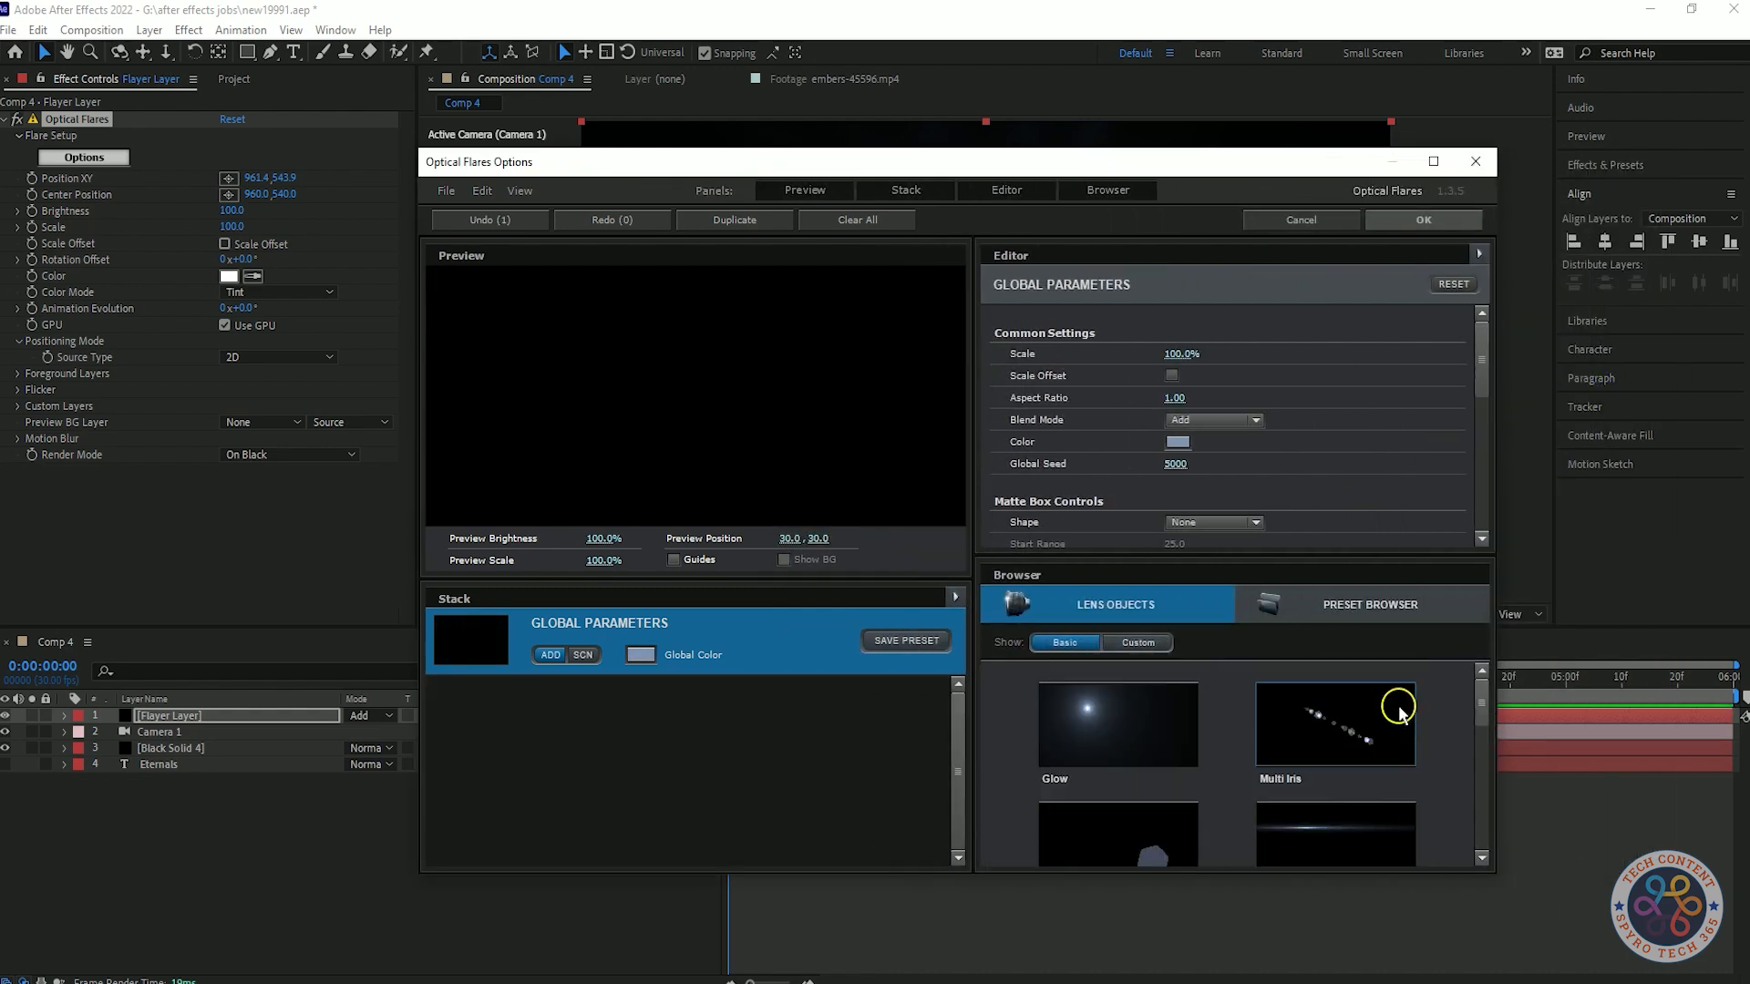
- Browse the custom lens objects, and add the basic Glow and Streak objects to the flare stack
left_click(1138, 644)
scroll(1470, 757, "down", 15)
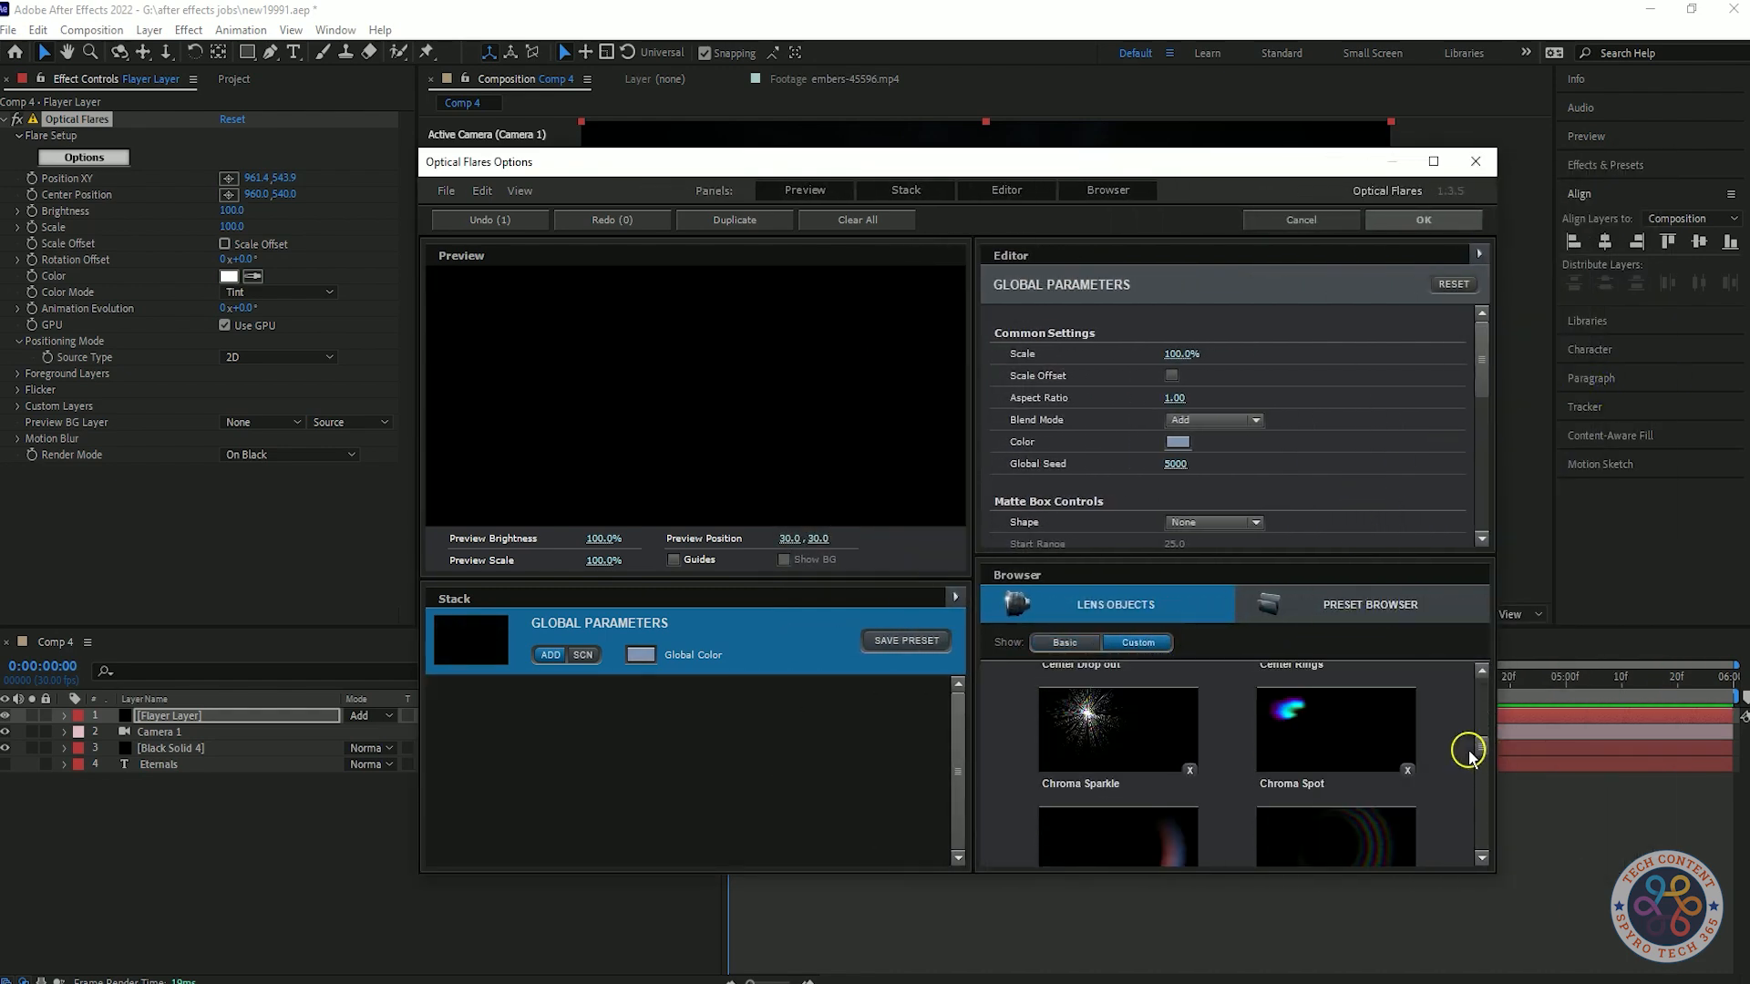
scroll(1470, 758, "up", 10)
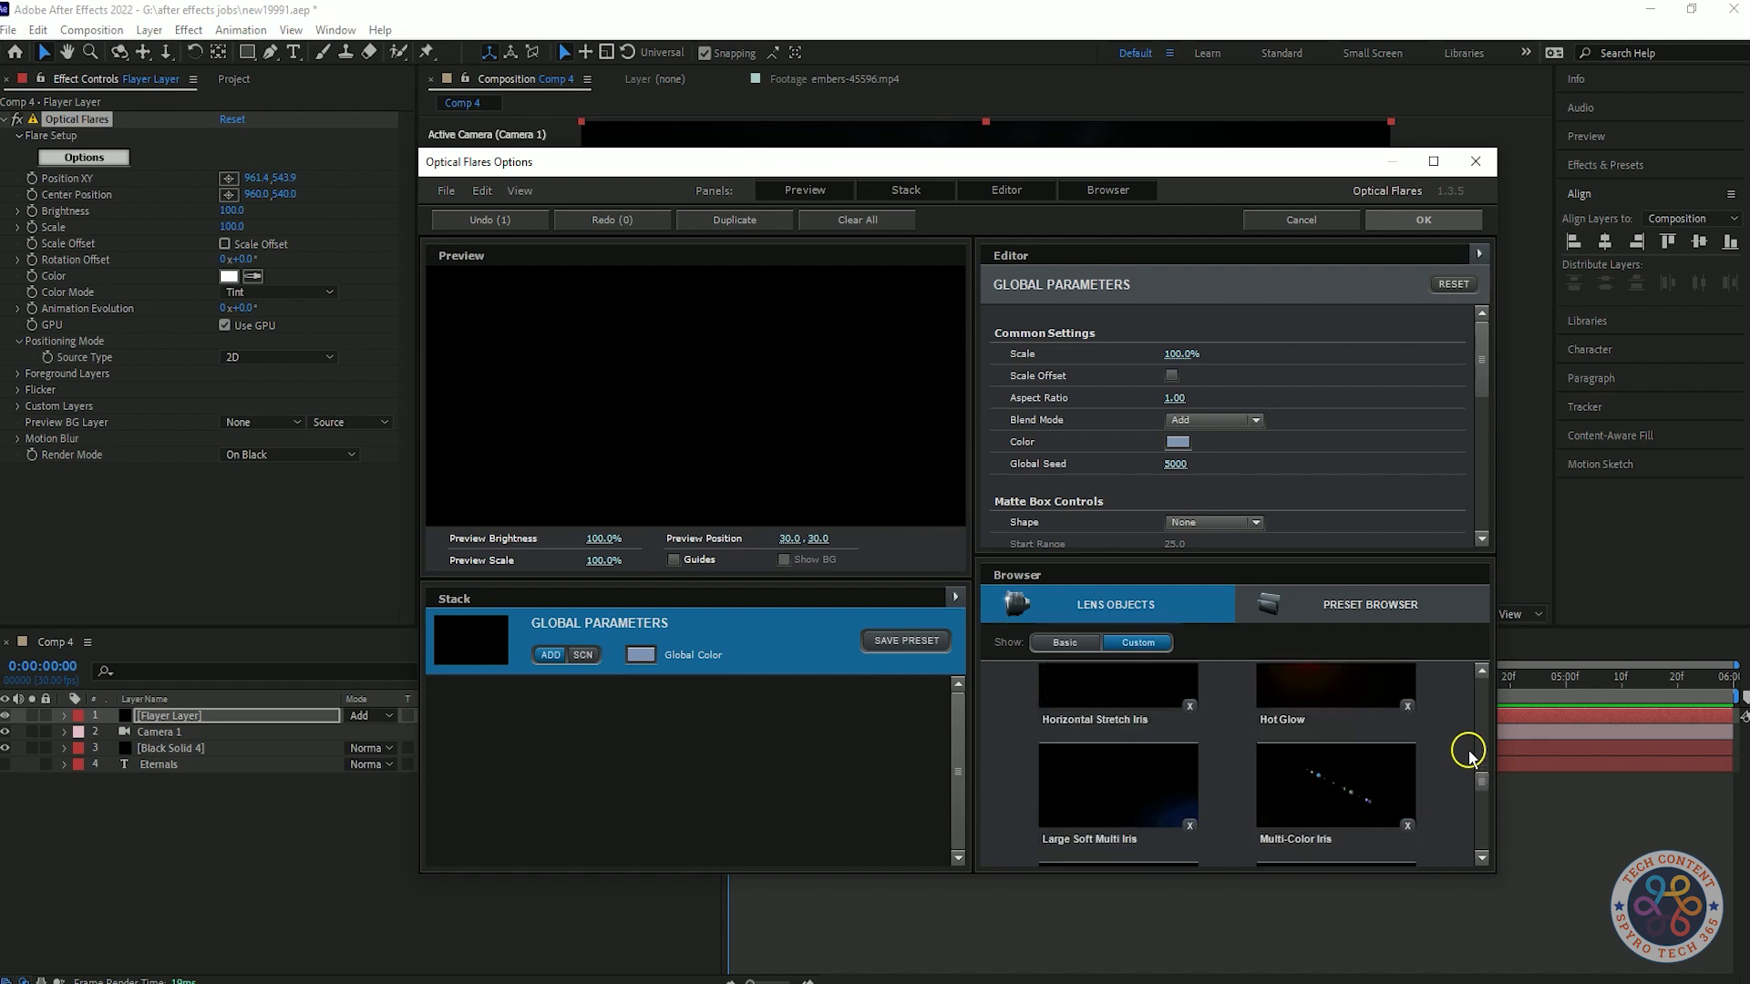
scroll(1467, 755, "up", 3)
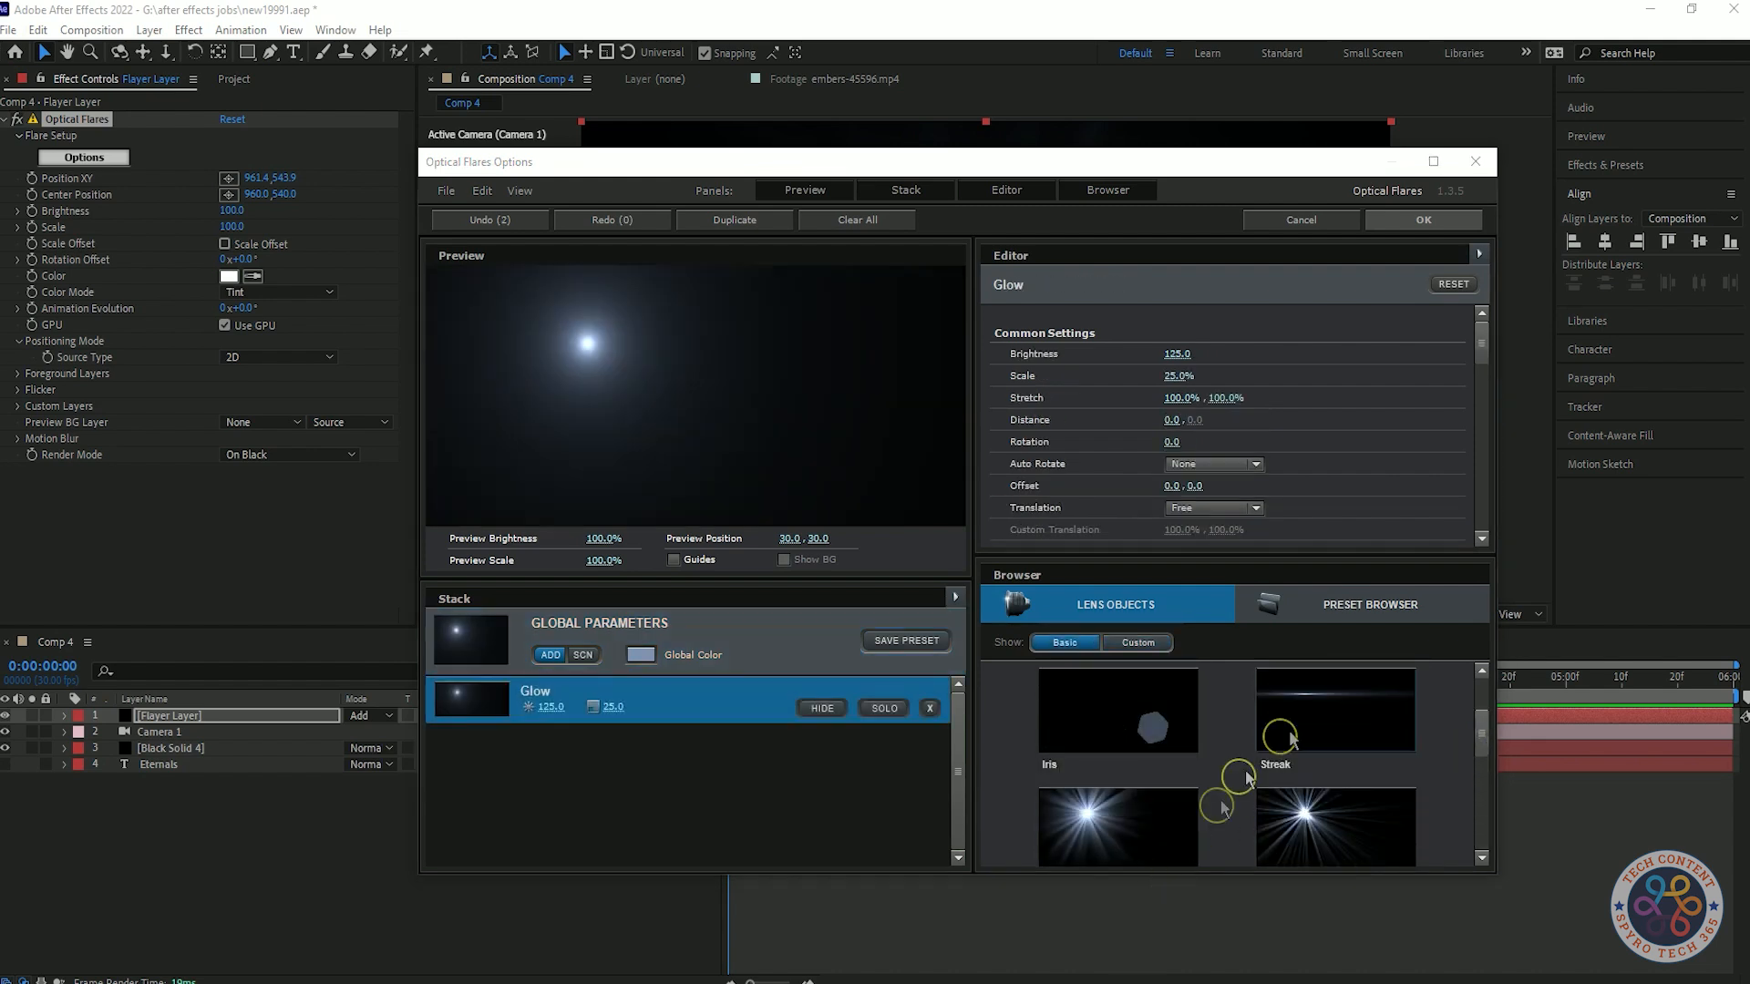
left_click(1361, 714)
scroll(1212, 711, "down", 2)
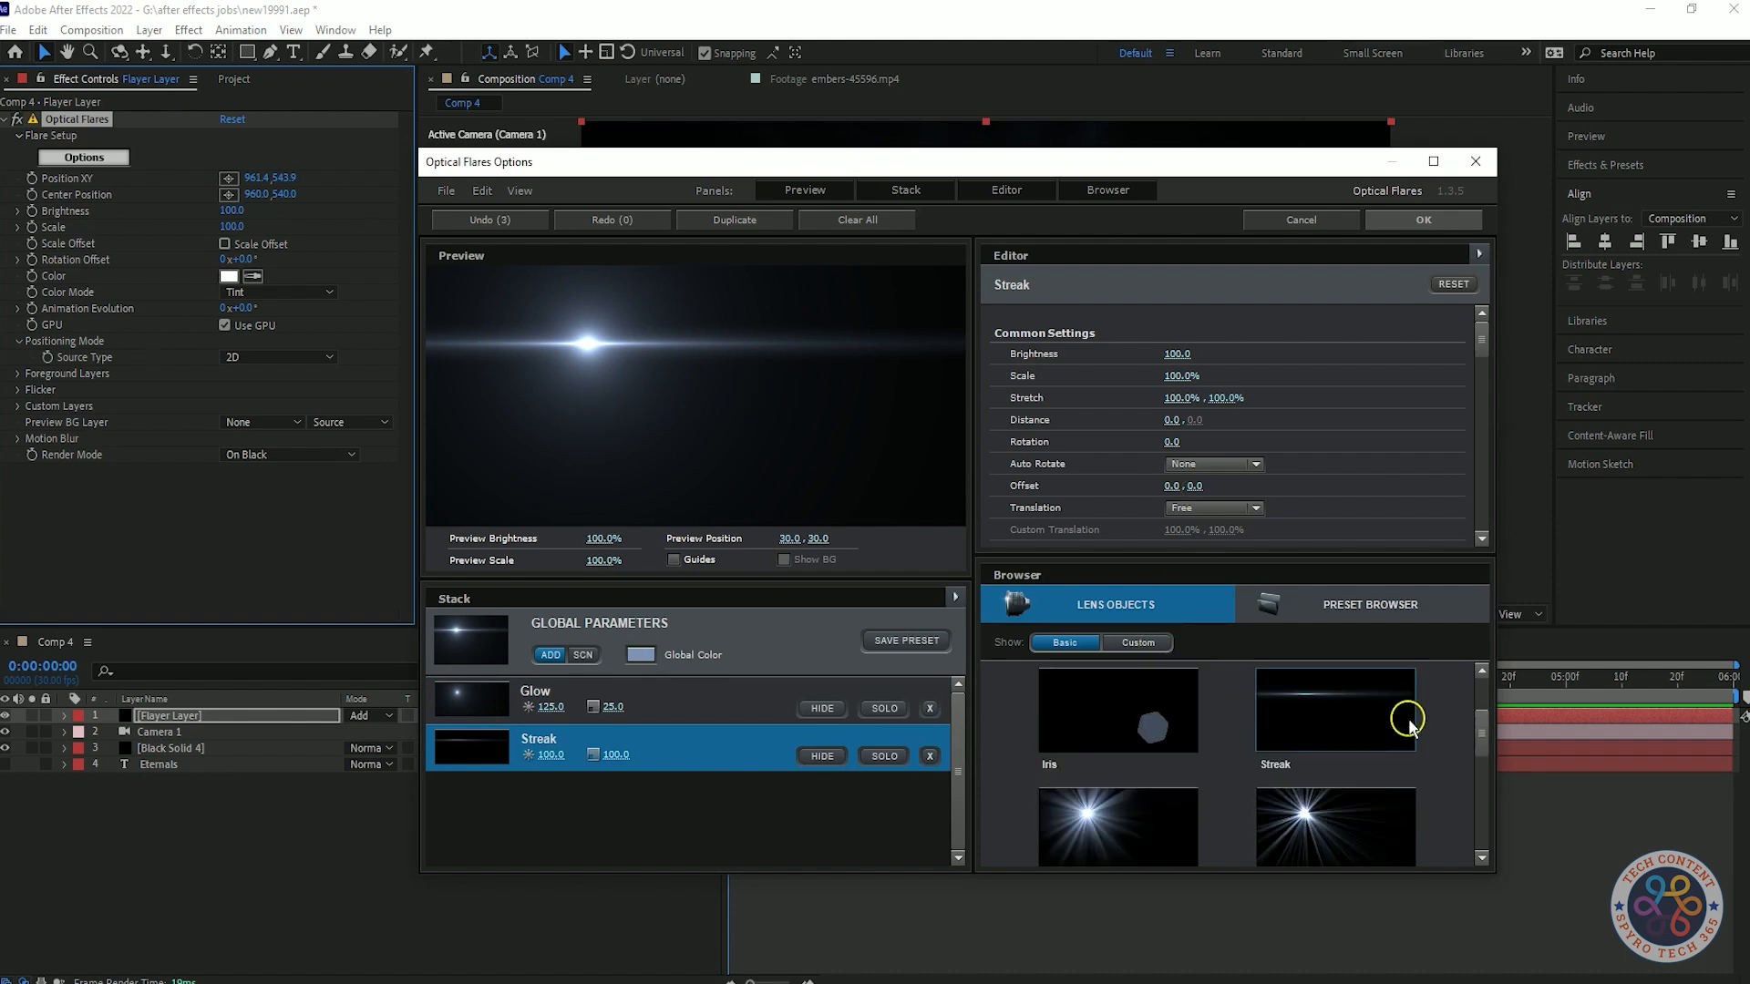
scroll(1469, 770, "up", 3)
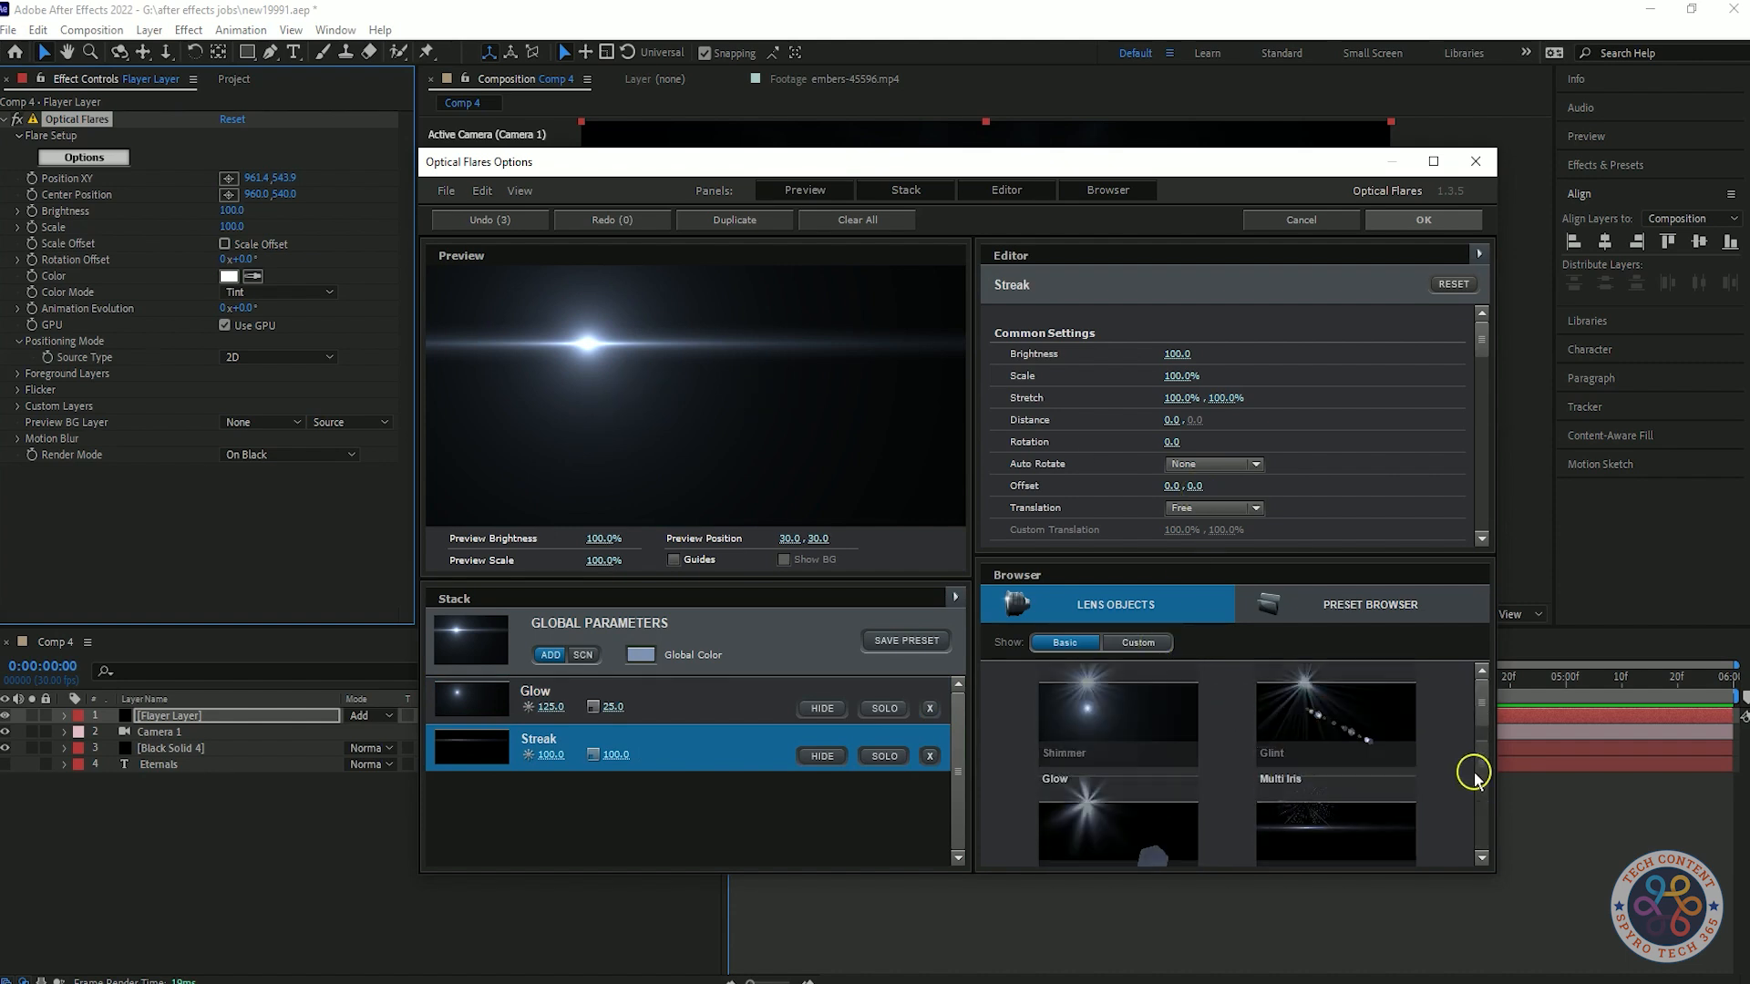
- Move the preview flare to about 46.3, 45.4 and look through the Glow and Streak settings
left_click_drag(589, 341, 676, 384)
left_click(671, 696)
left_click(662, 760)
left_click(675, 704)
scroll(1374, 441, "down", 5)
scroll(1374, 443, "up", 5)
- Reduce the Streak's stretch to about 16.5% by 50.0% and set its brightness to 69.5
left_click(683, 756)
left_click_drag(1181, 397, 1049, 409)
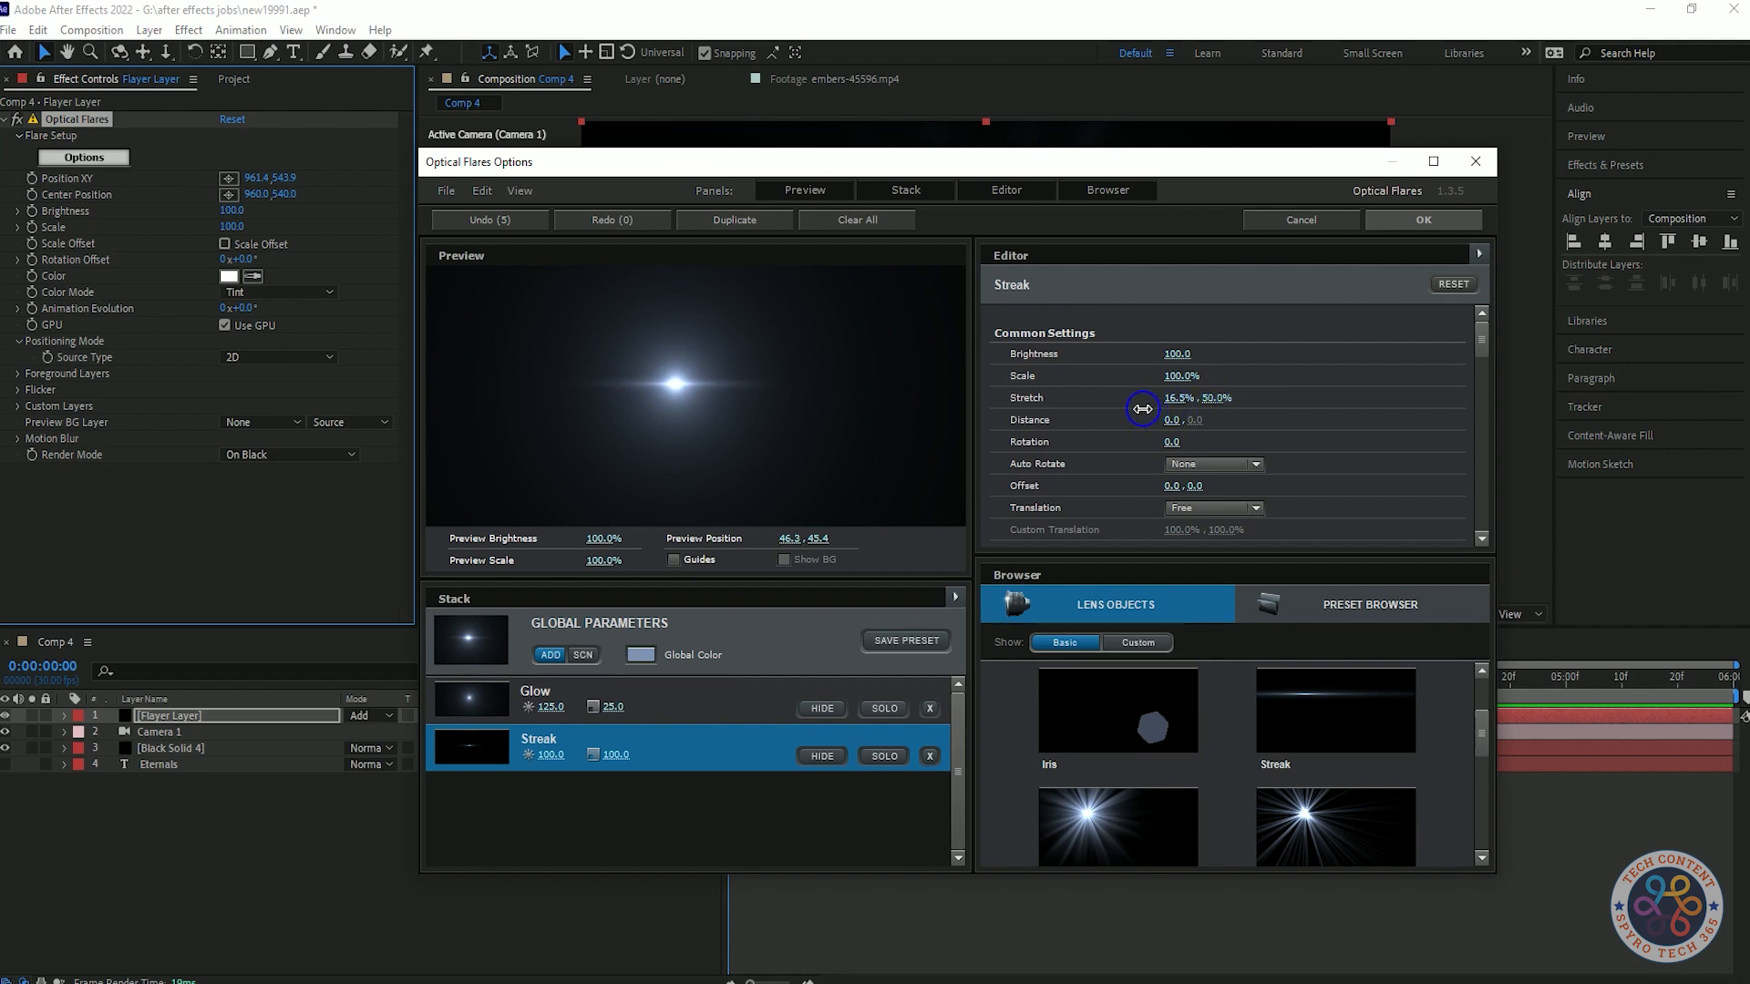
left_click(700, 709)
left_click(658, 761)
- Set the Glow's brightness to 85.5 and its stretch to 90.5% by 94.0%
left_click(747, 697)
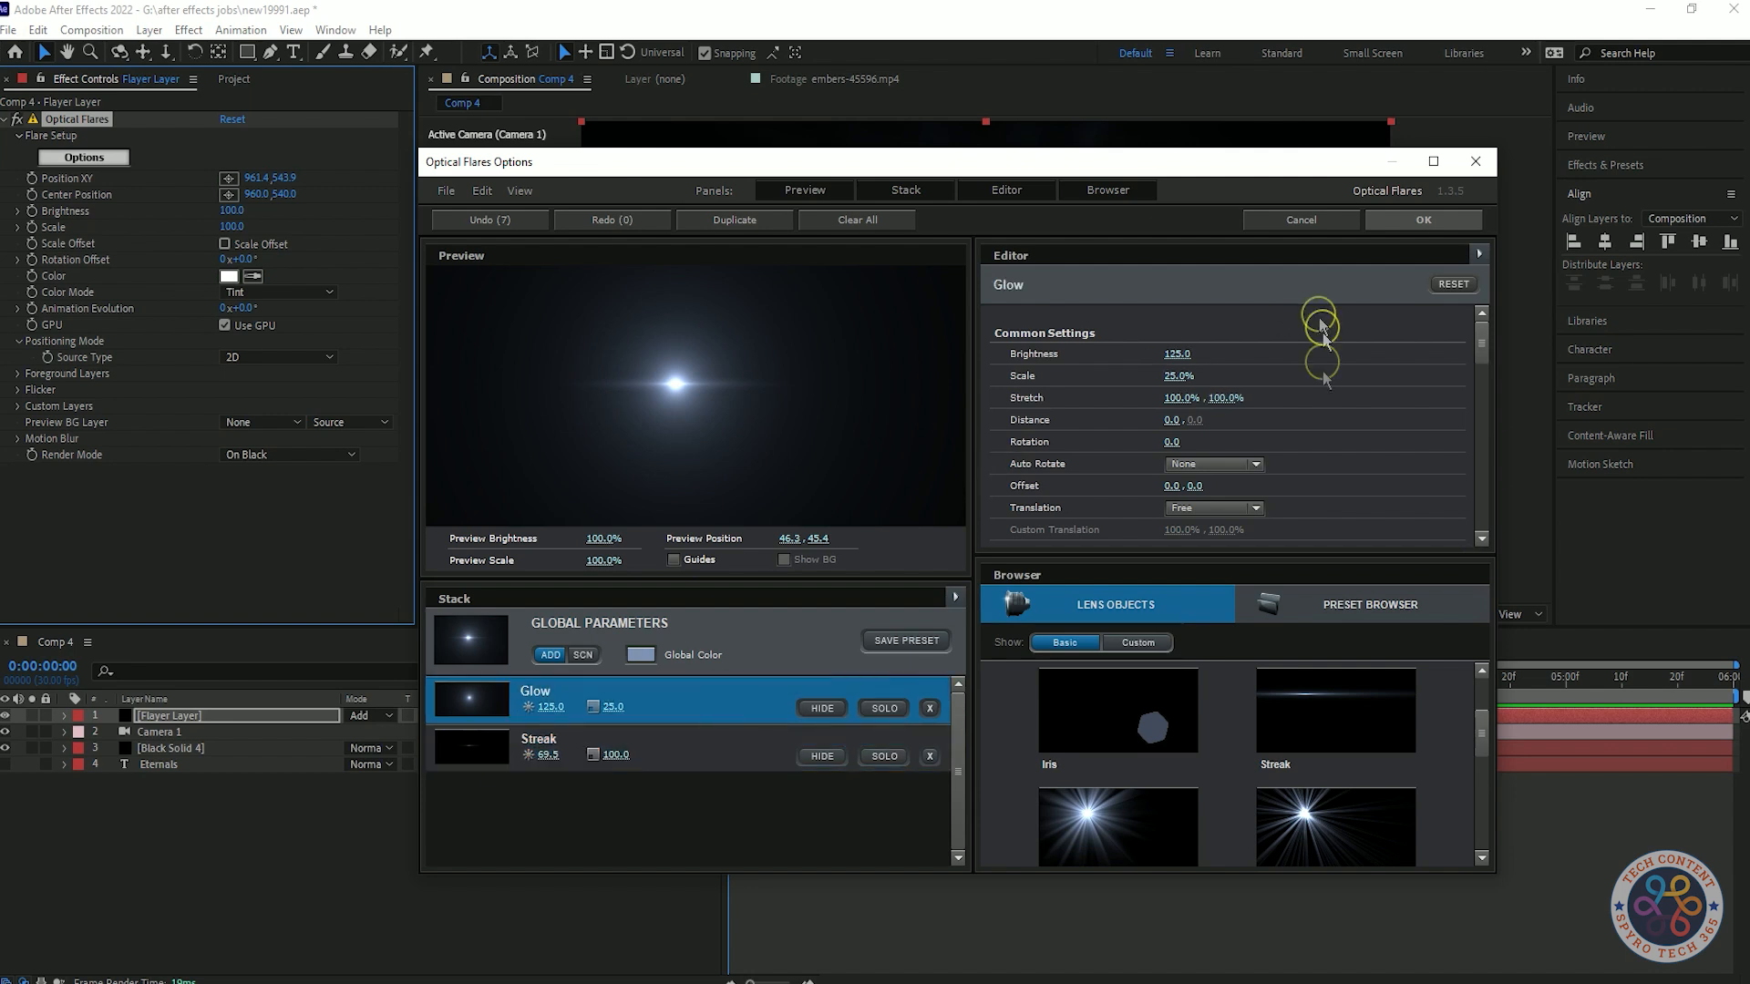
left_click_drag(551, 709, 494, 724)
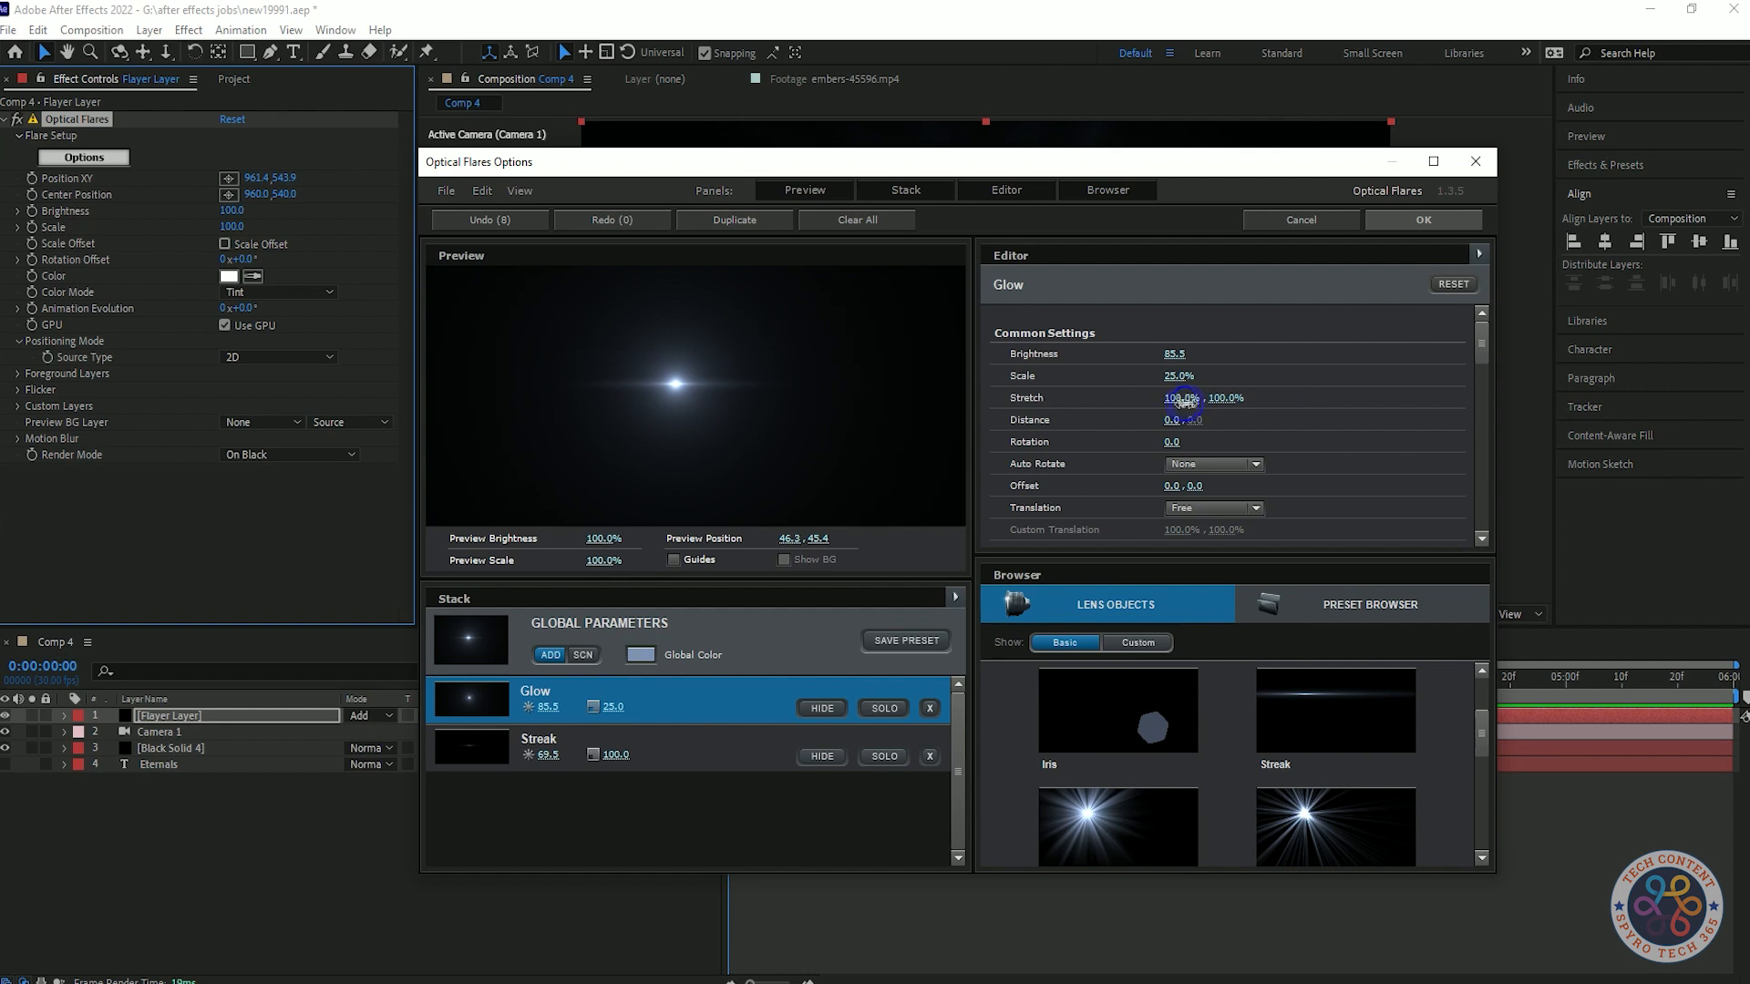
key("ctrl+z")
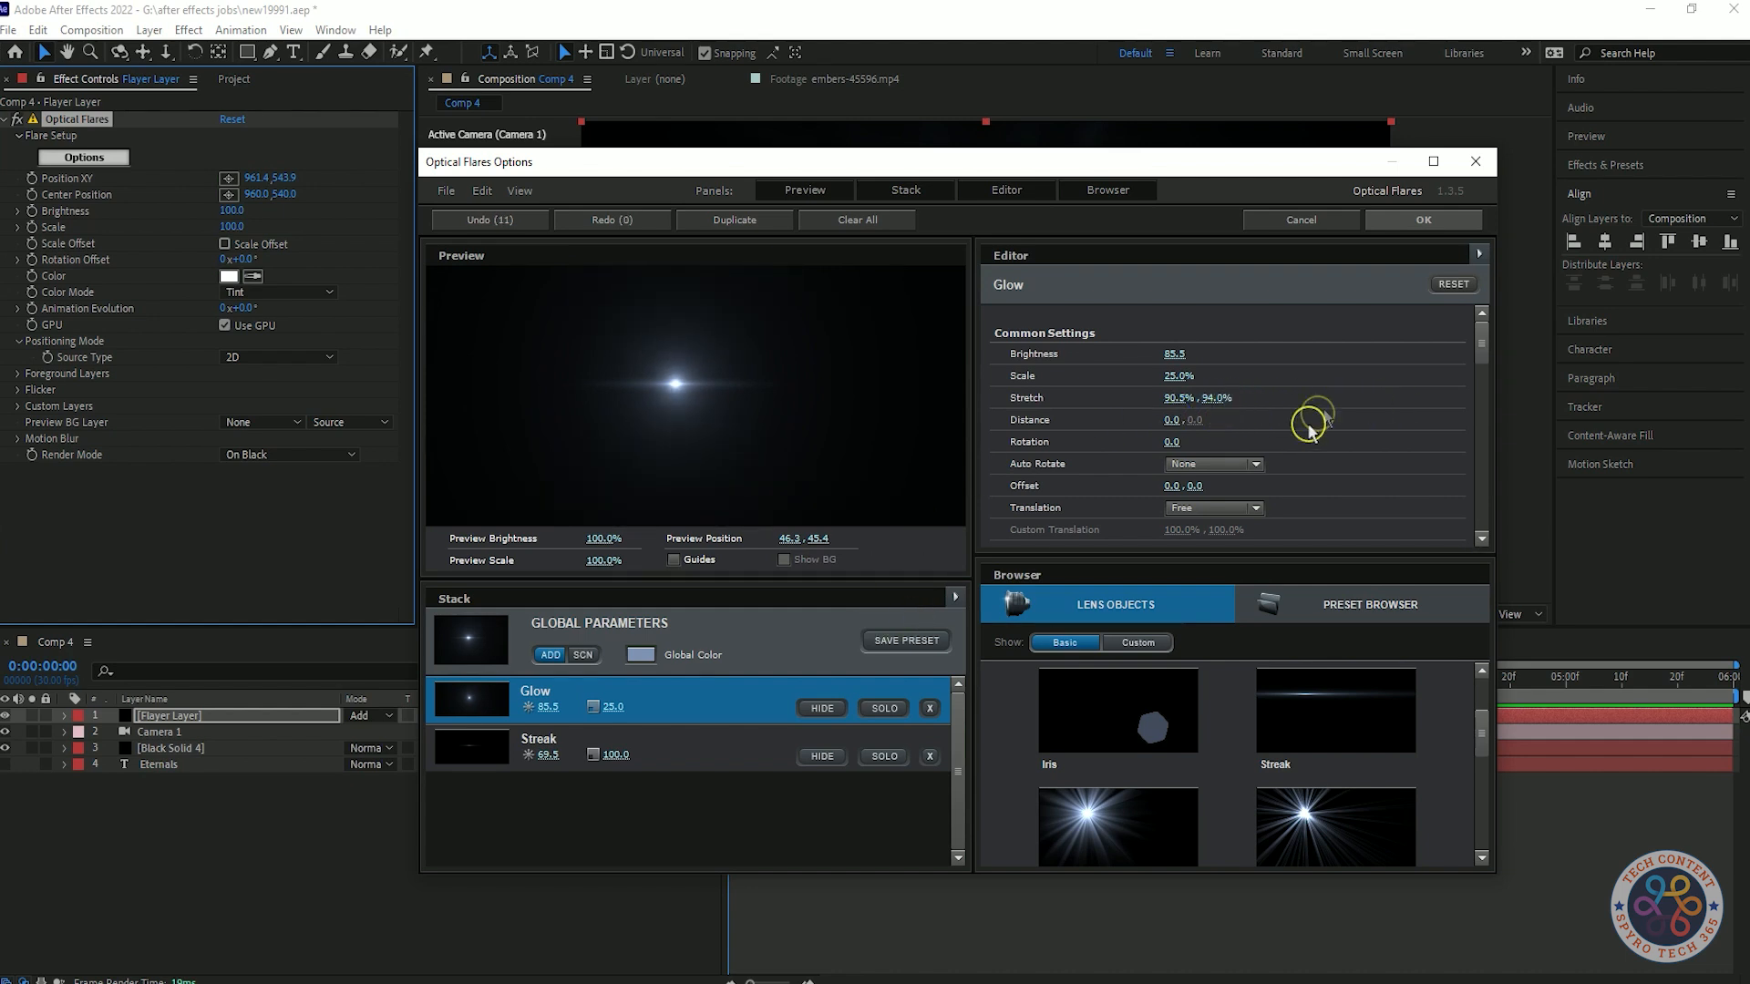
scroll(1330, 424, "down", 5)
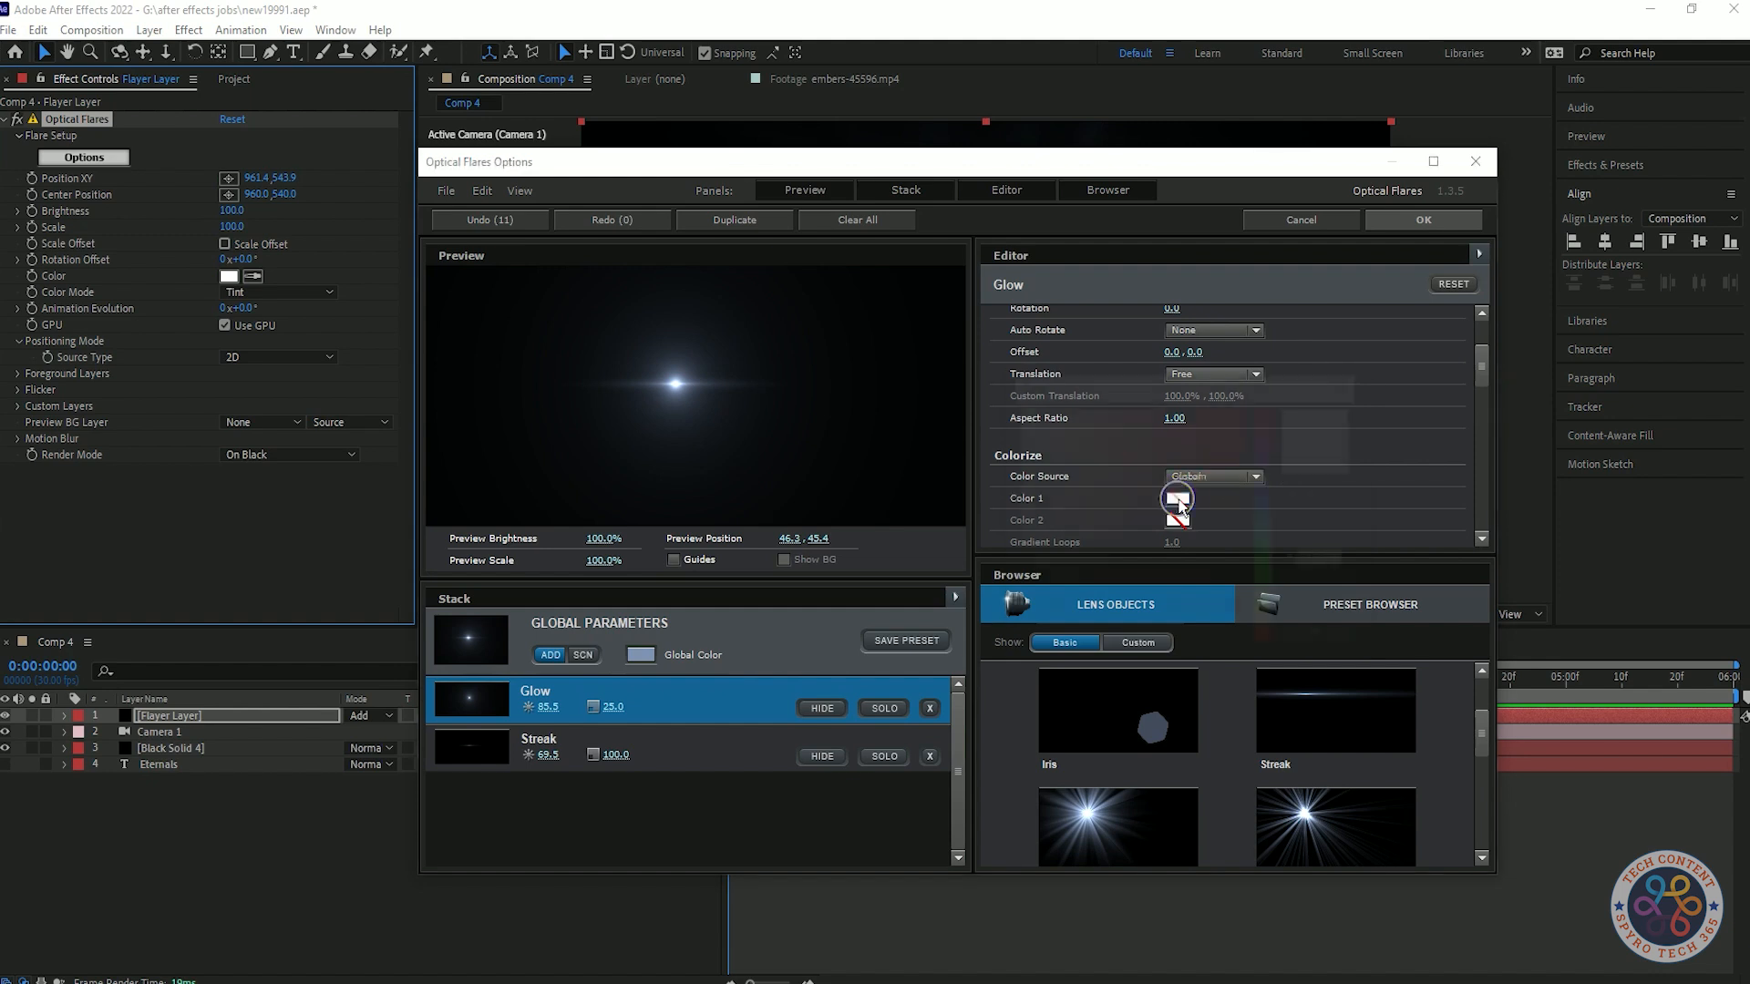
- Give the Glow object a custom warm yellow colour, F8DB84
left_click(1176, 499)
left_click(1267, 620)
left_click(1125, 415)
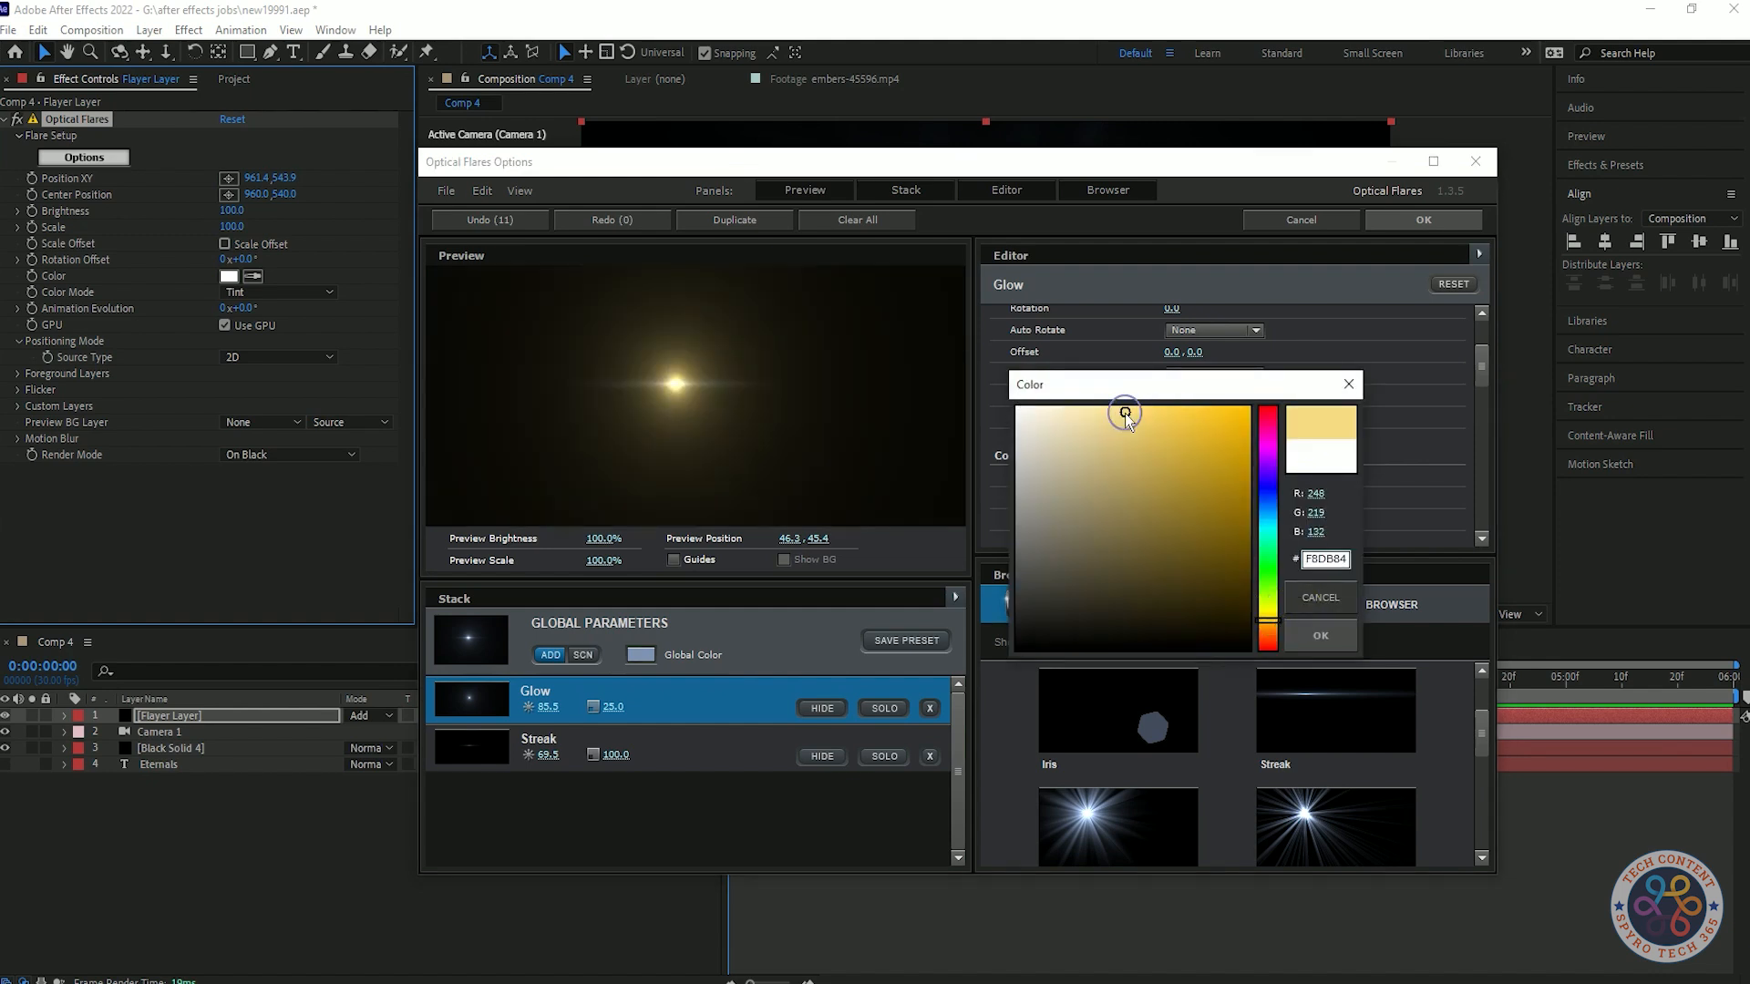
left_click(1321, 636)
- Give the Streak object a custom pale orange-yellow colour that matches the Glow
left_click(687, 757)
scroll(1193, 498, "down", 8)
scroll(1199, 501, "up", 8)
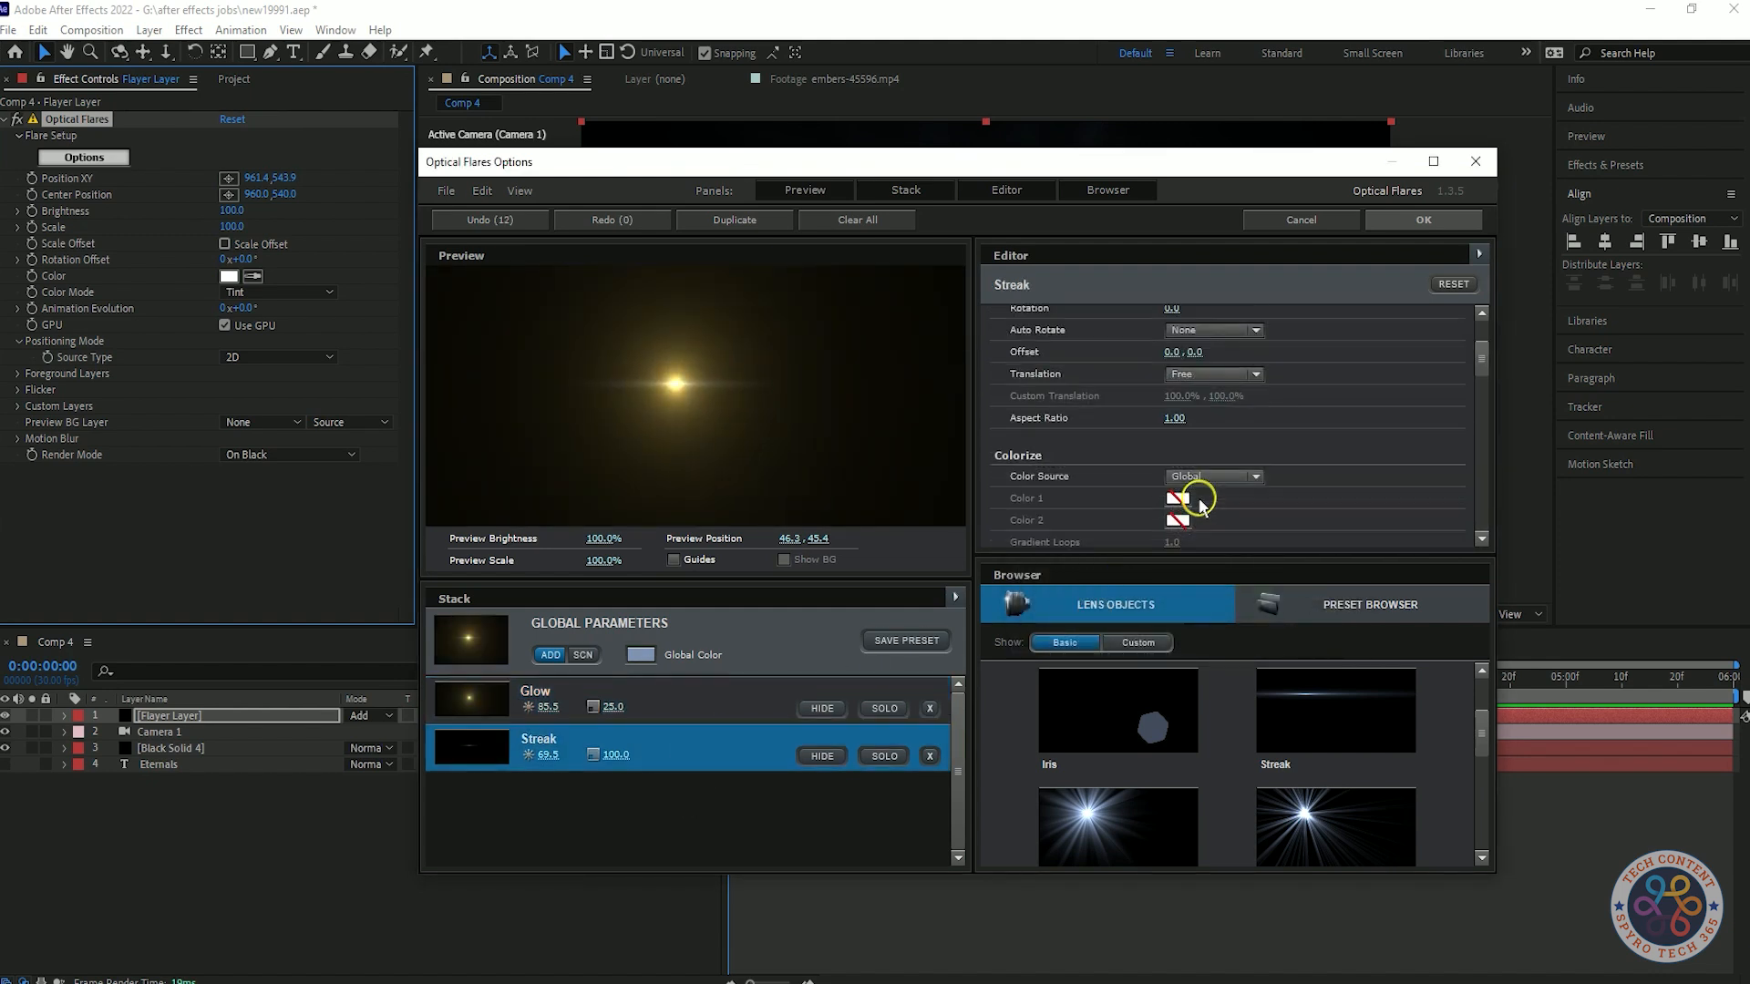
left_click(1178, 499)
left_click(1267, 623)
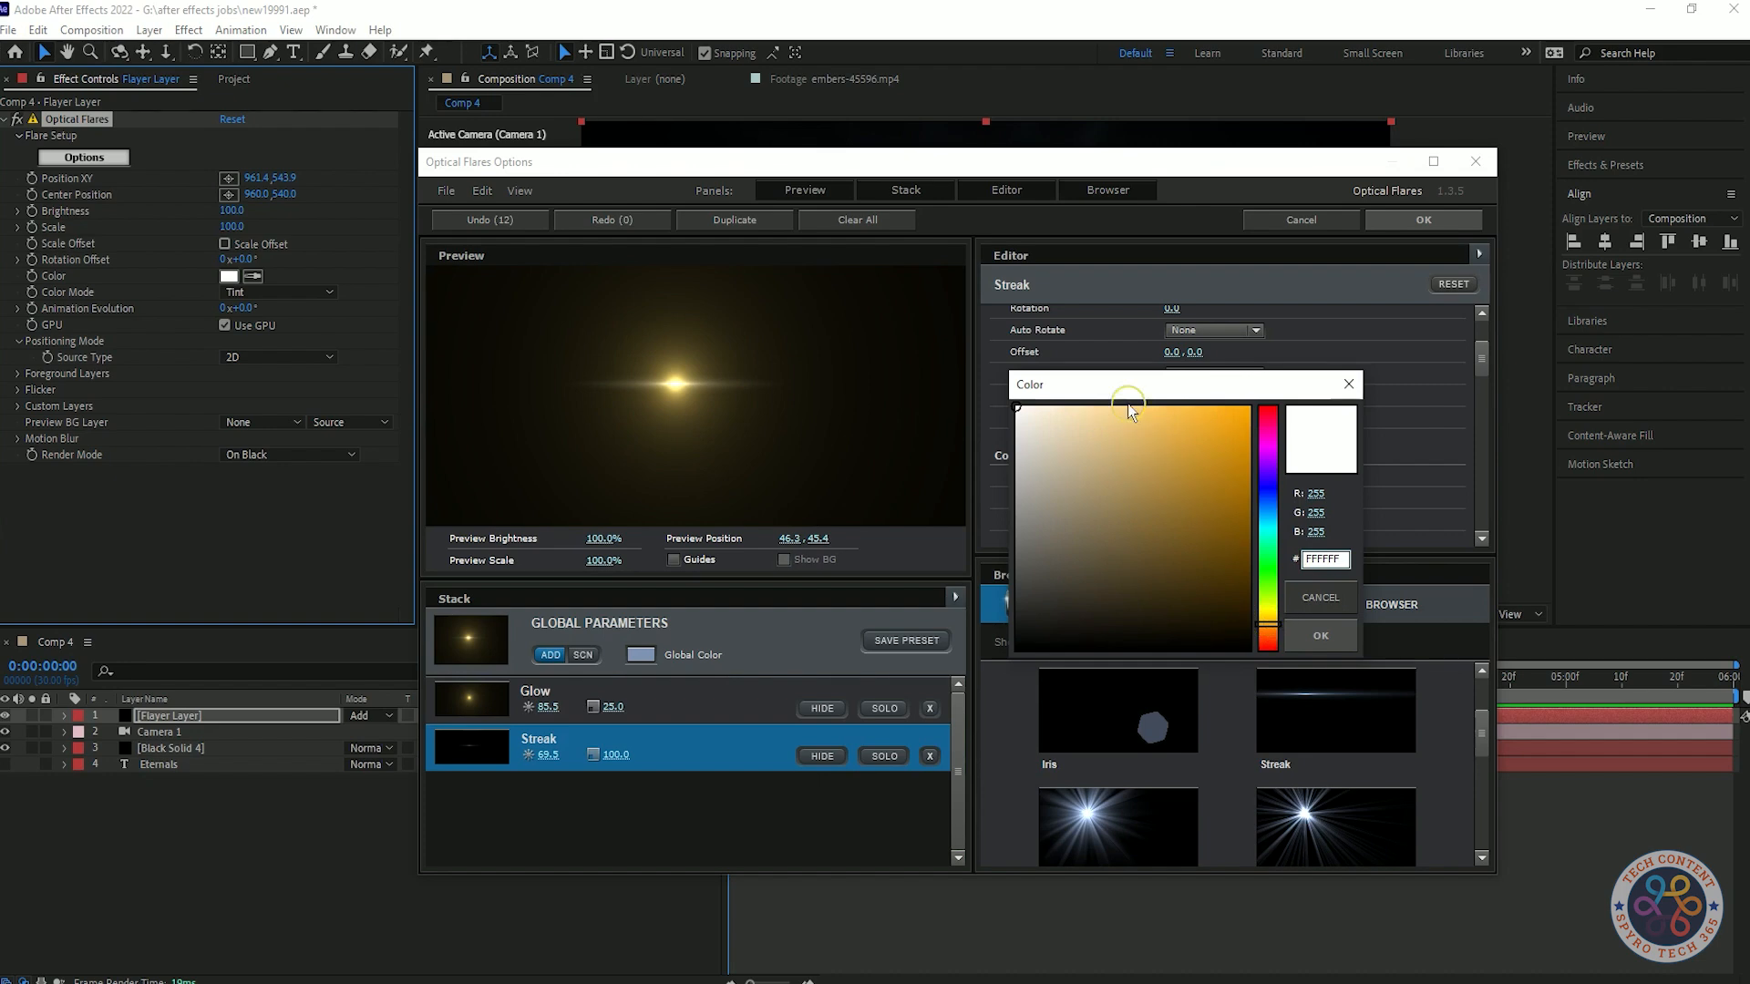
left_click(1321, 635)
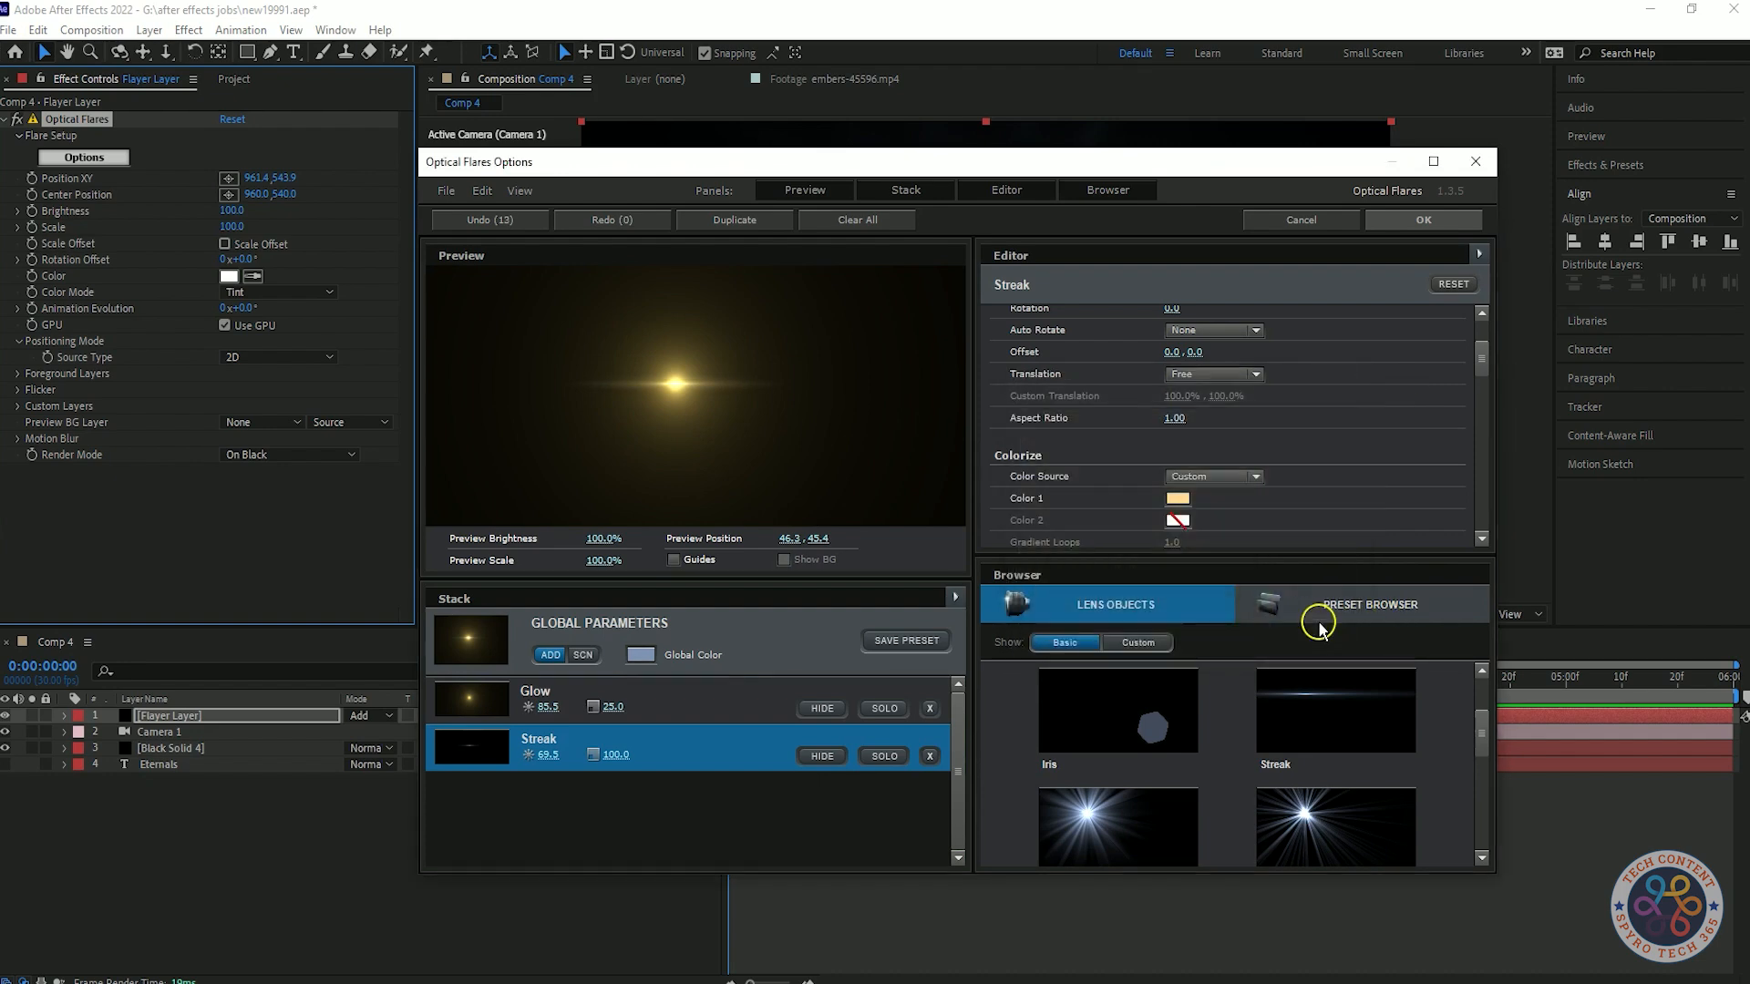
- Apply the custom flare to the layer and set its brightness to 55
left_click(1401, 241)
type("55")
left_click(453, 332)
left_click(17, 374)
left_click(17, 374)
left_click(16, 210)
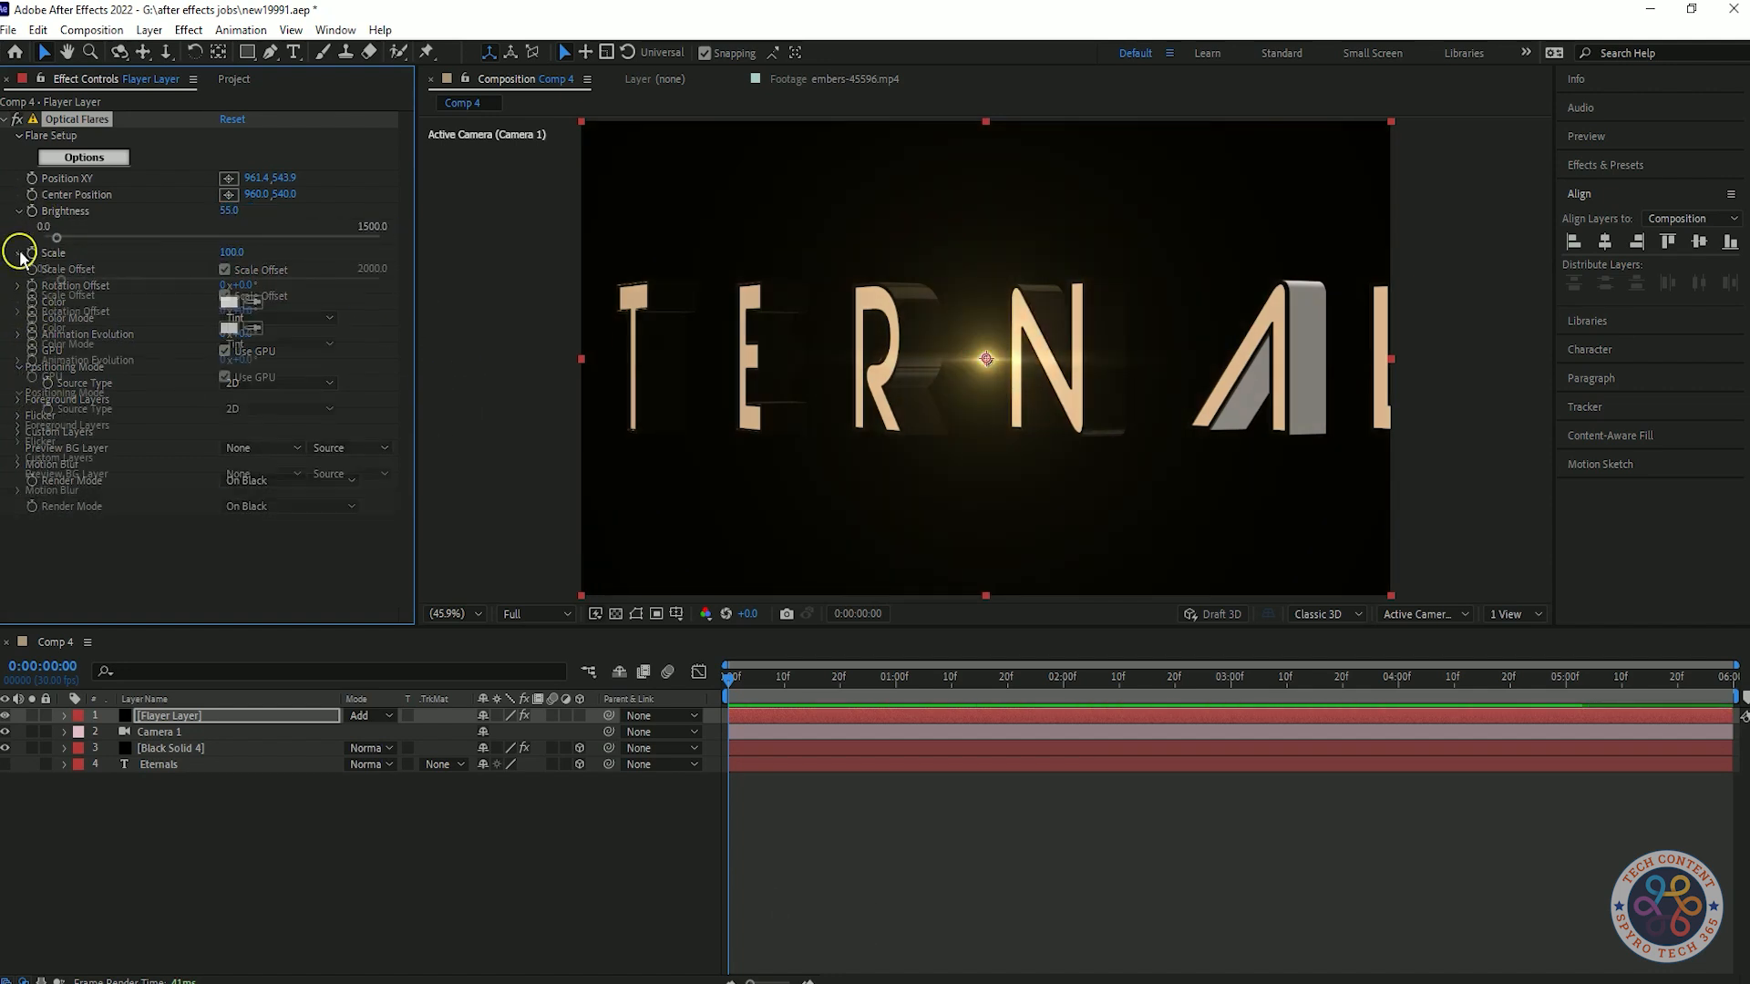
left_click(18, 334)
left_click(18, 333)
- Set the flare's flicker speed to 14 and its flicker amount to 39
left_click(17, 415)
type("14")
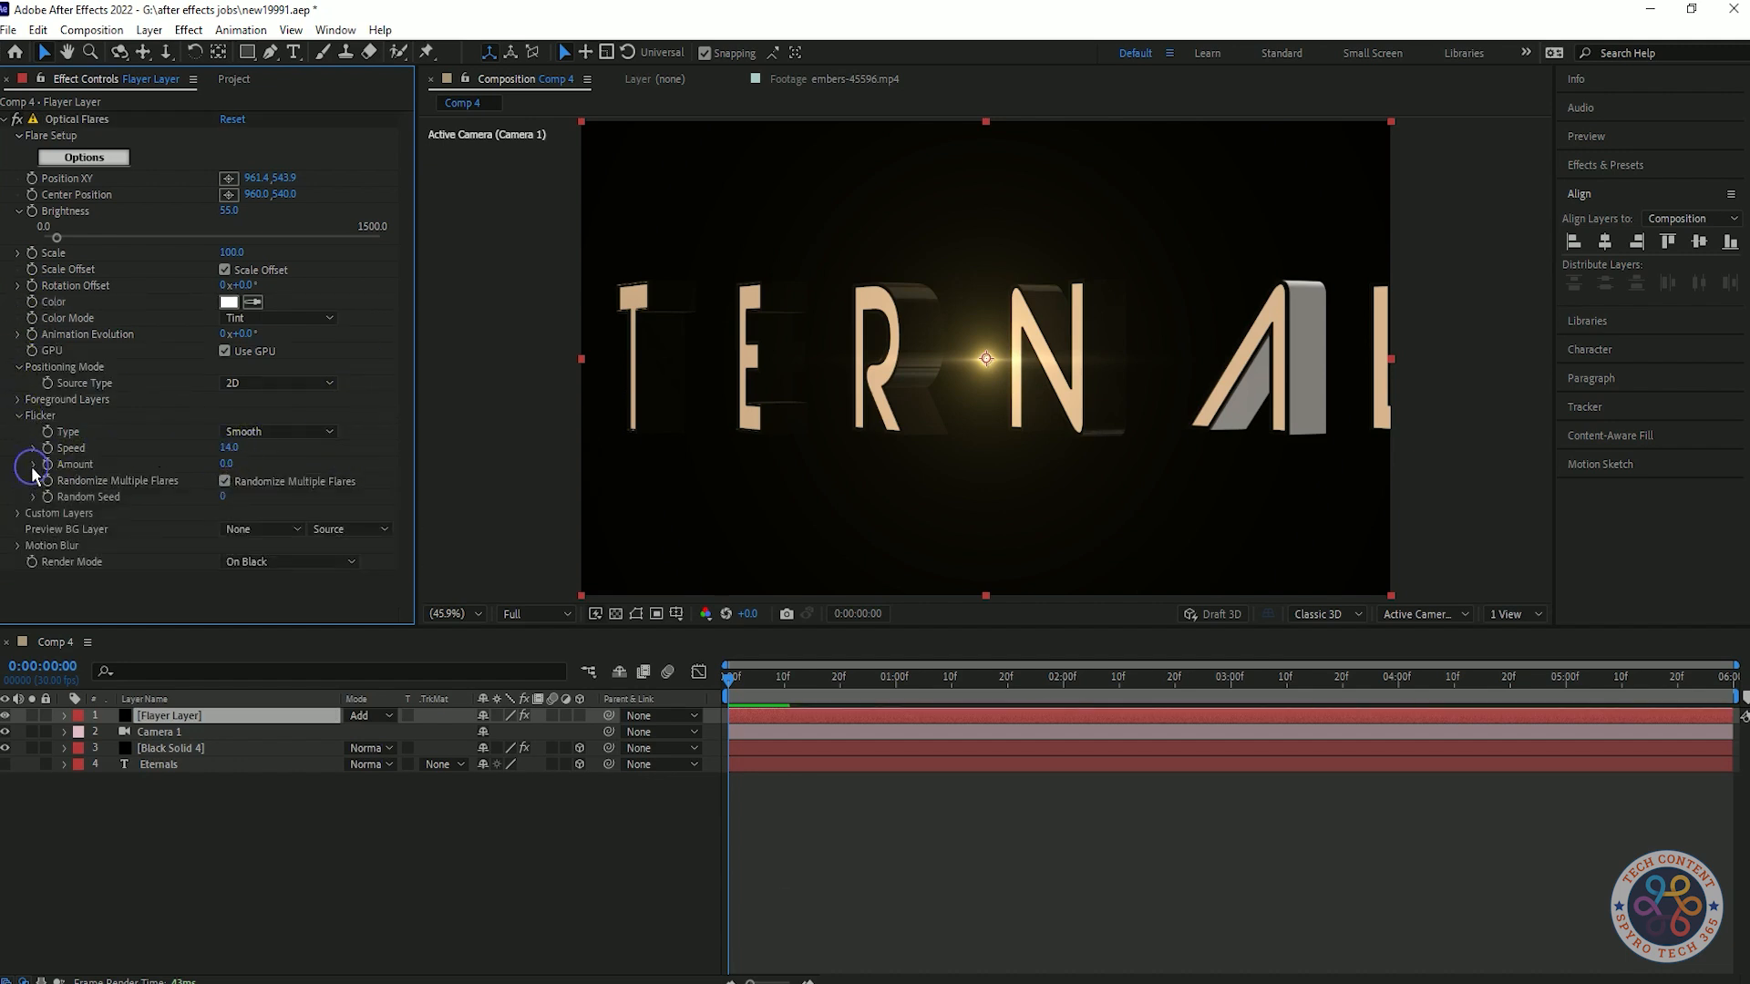
left_click(34, 464)
left_click_drag(226, 463, 346, 458)
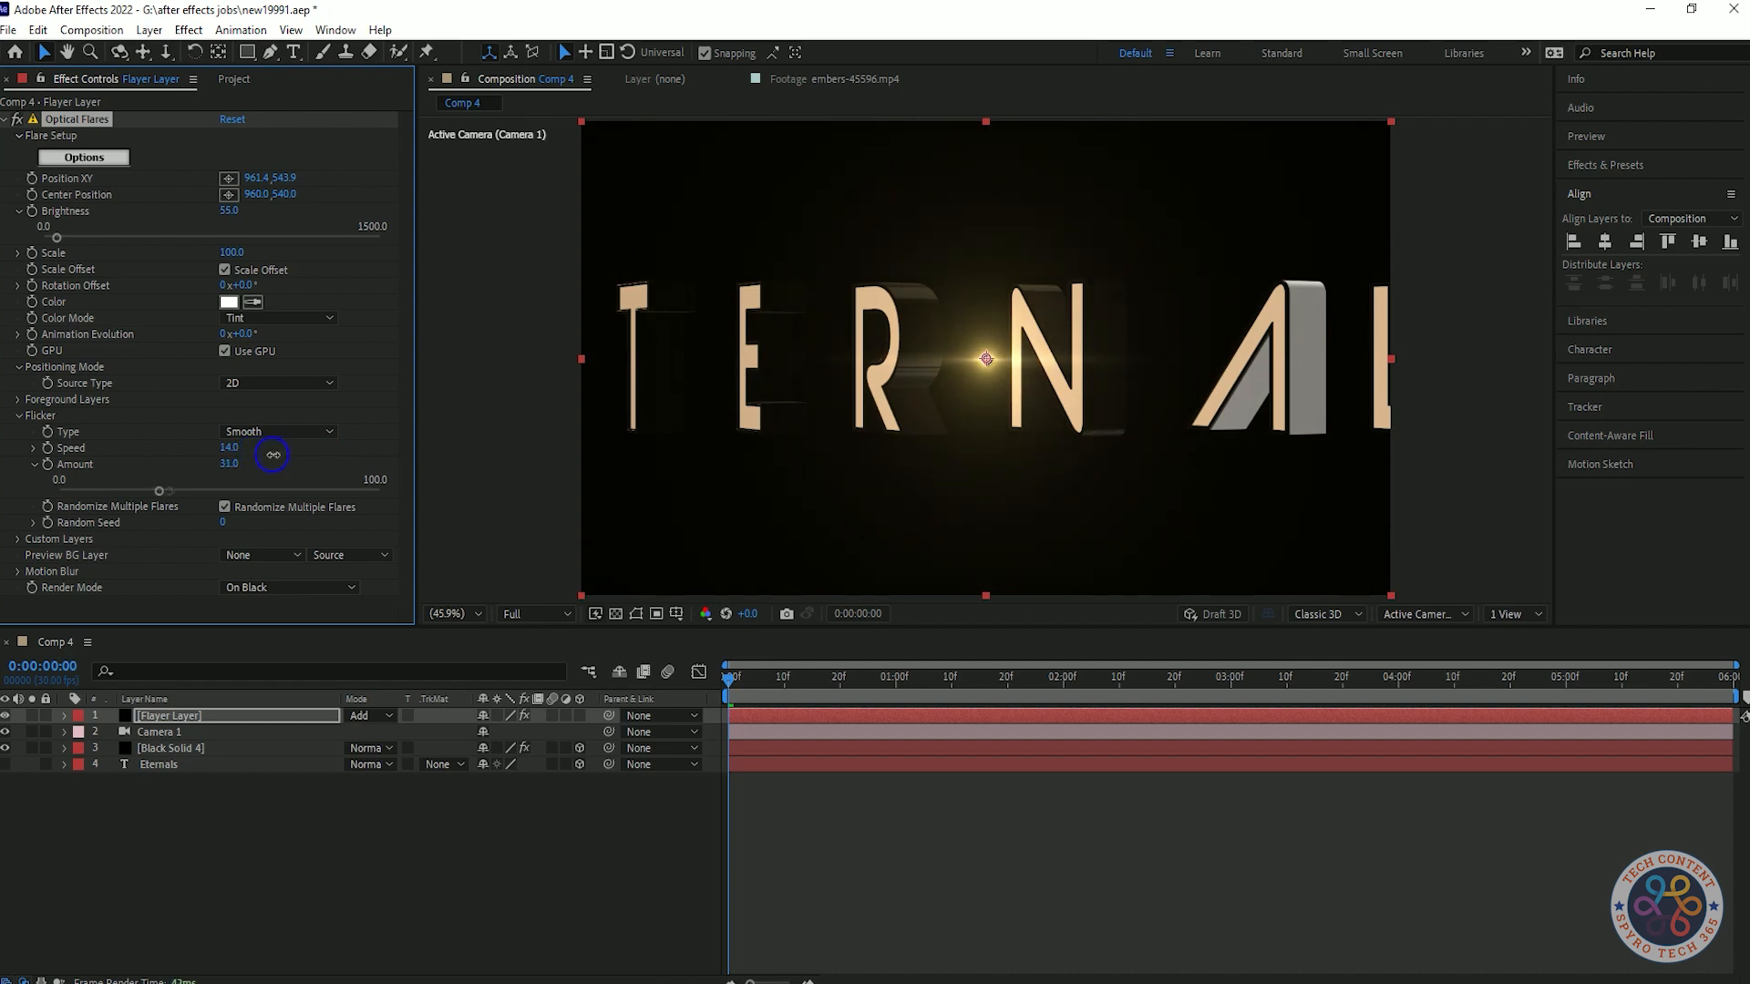
- Preview the flicker with random seeds of 30 and 40, and settle on a seed of 25
left_click(34, 523)
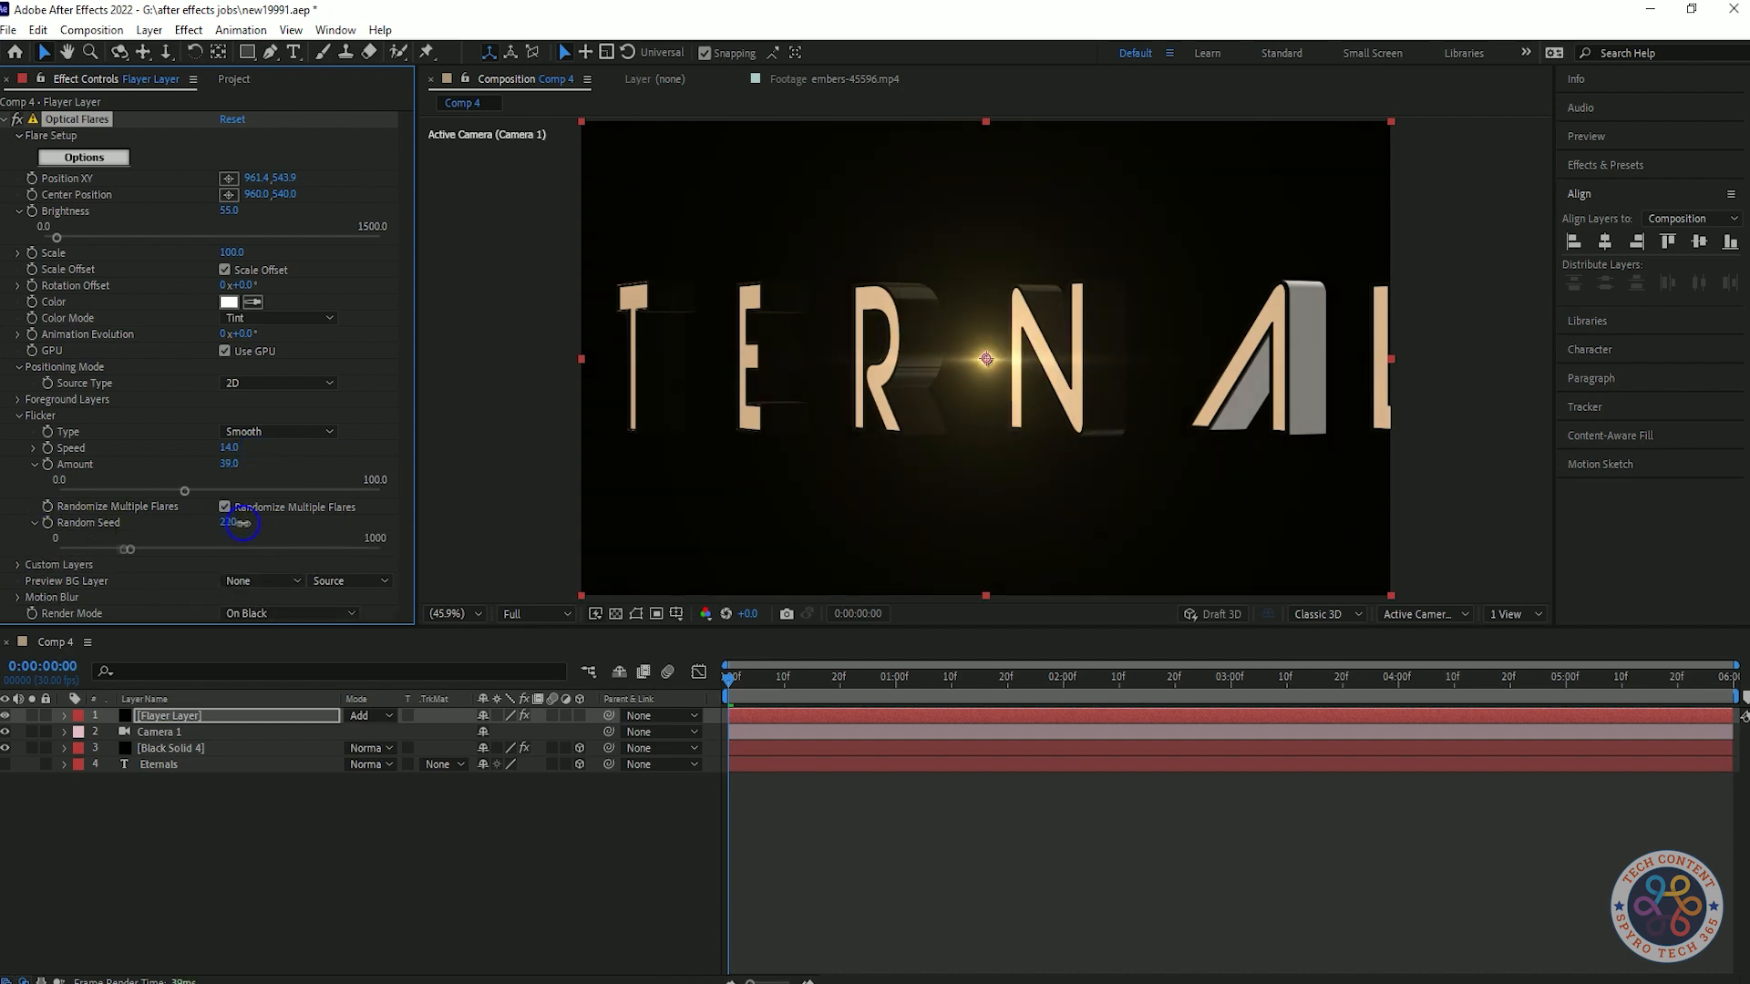
left_click_drag(230, 525, 203, 524)
key("space")
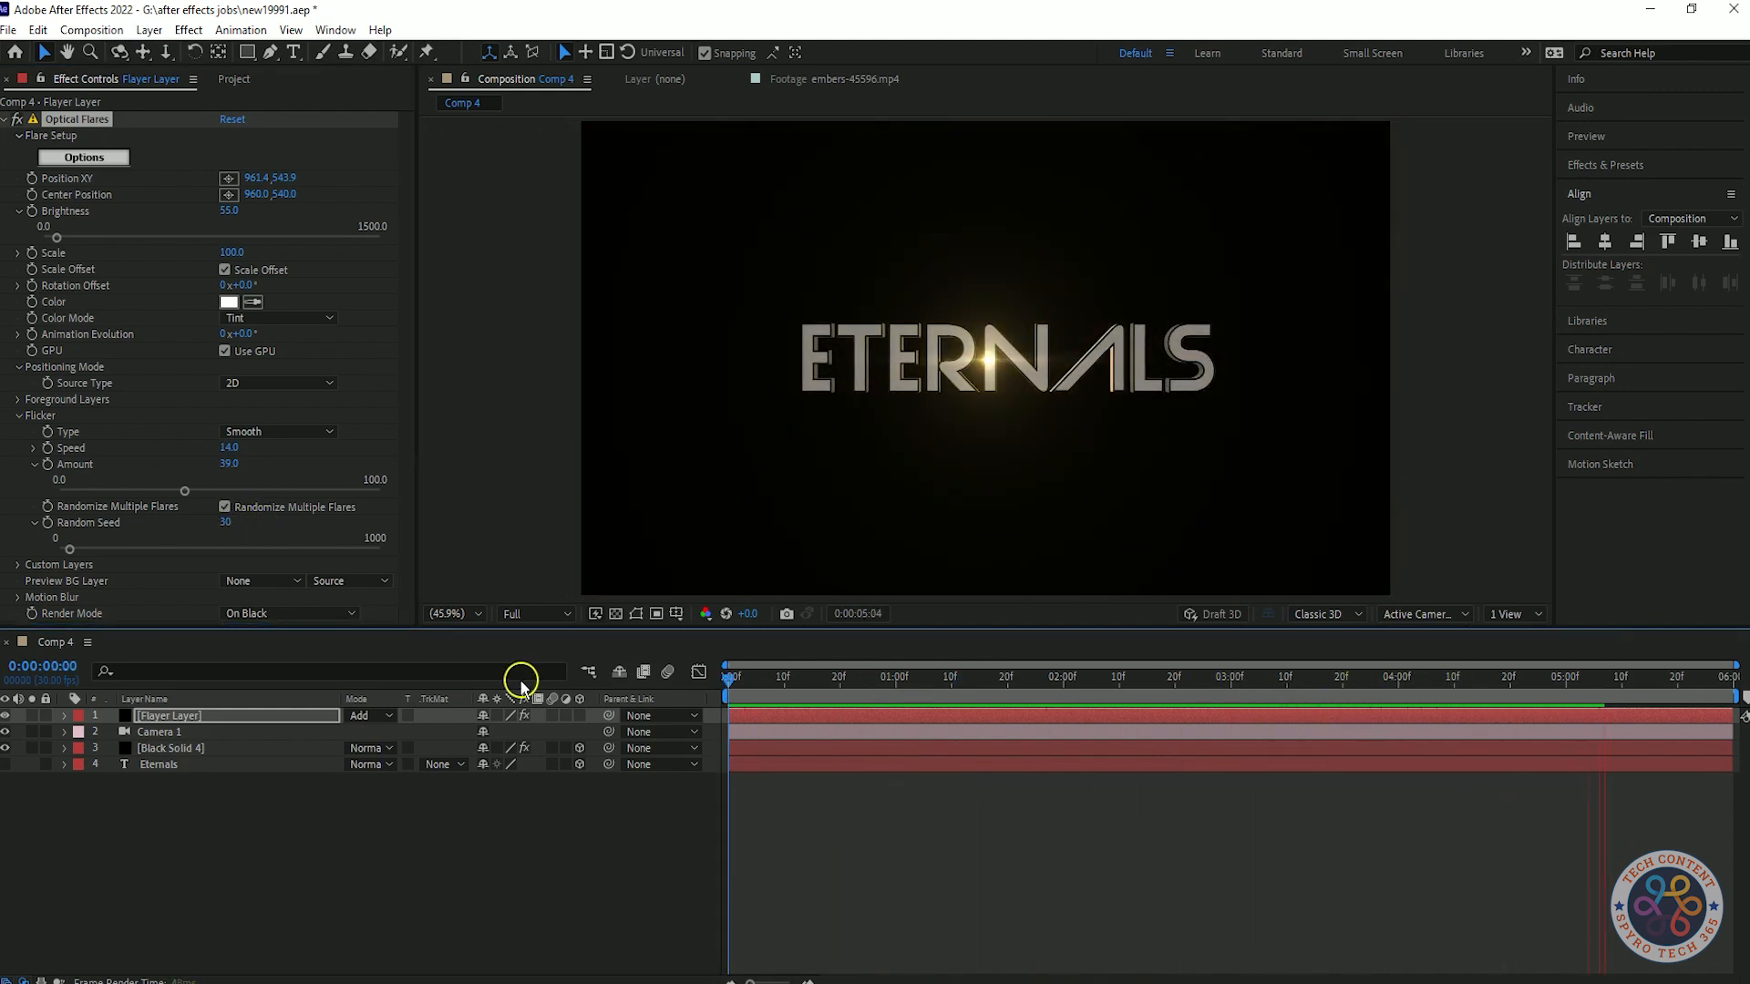
key("space")
left_click_drag(235, 524, 255, 525)
key("space")
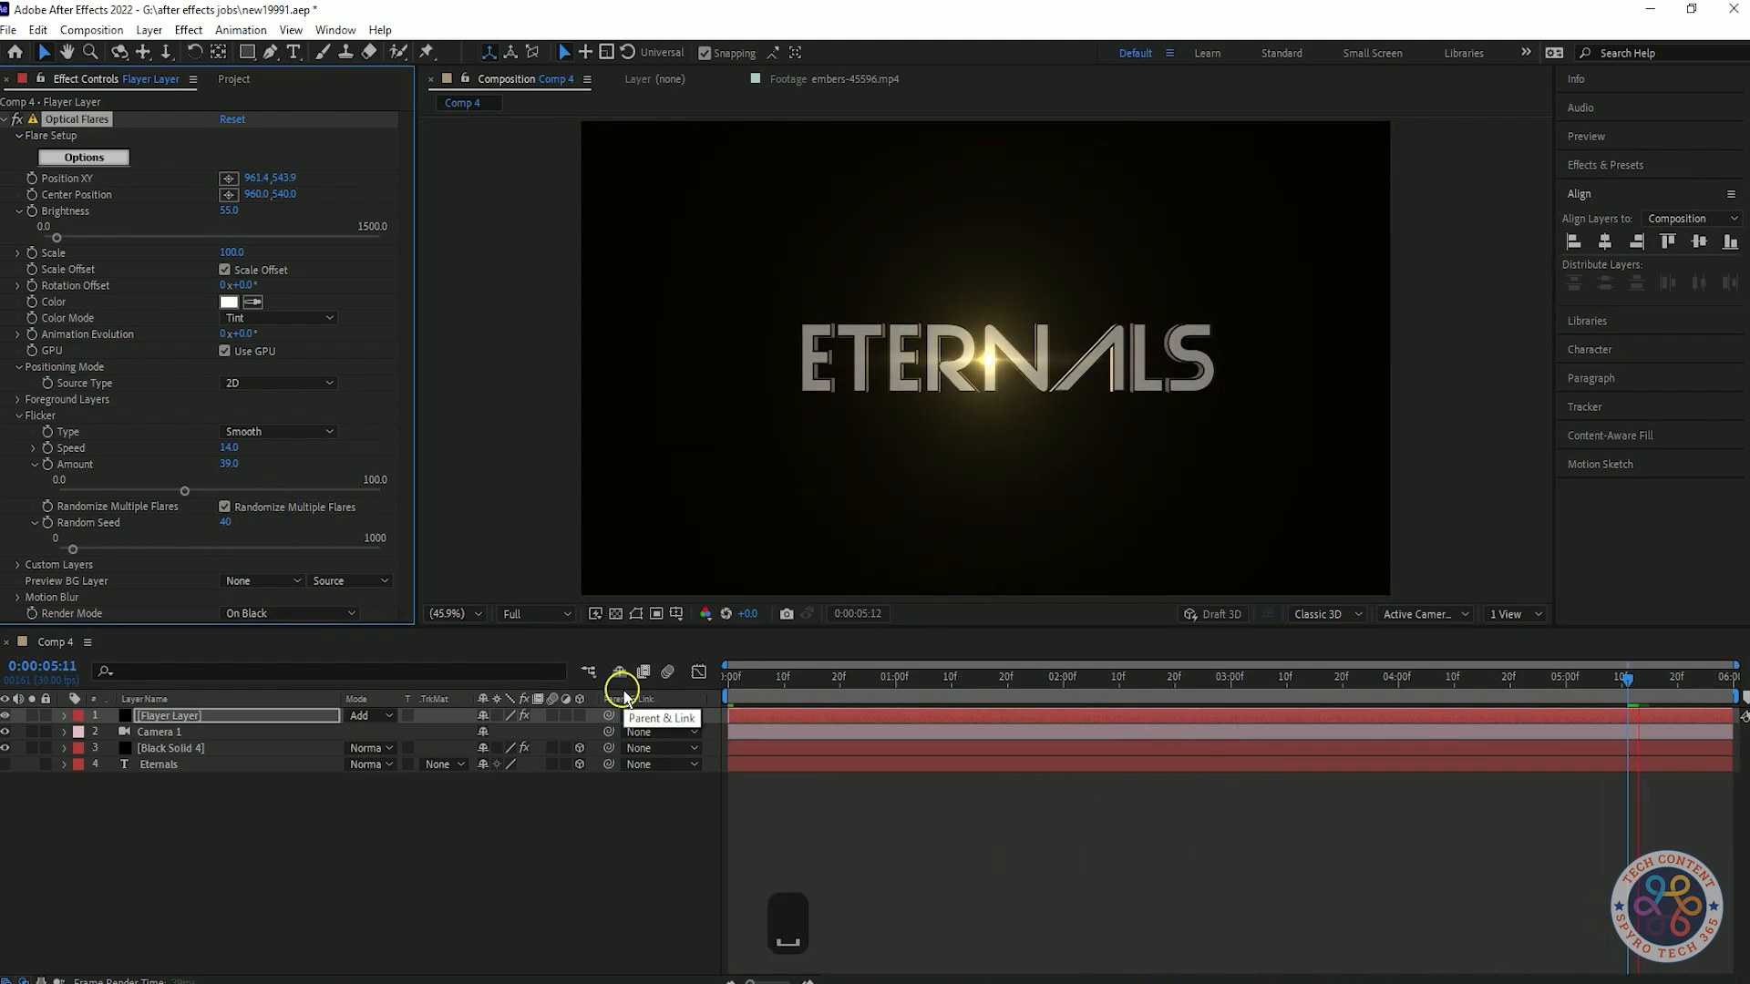
left_click(225, 523)
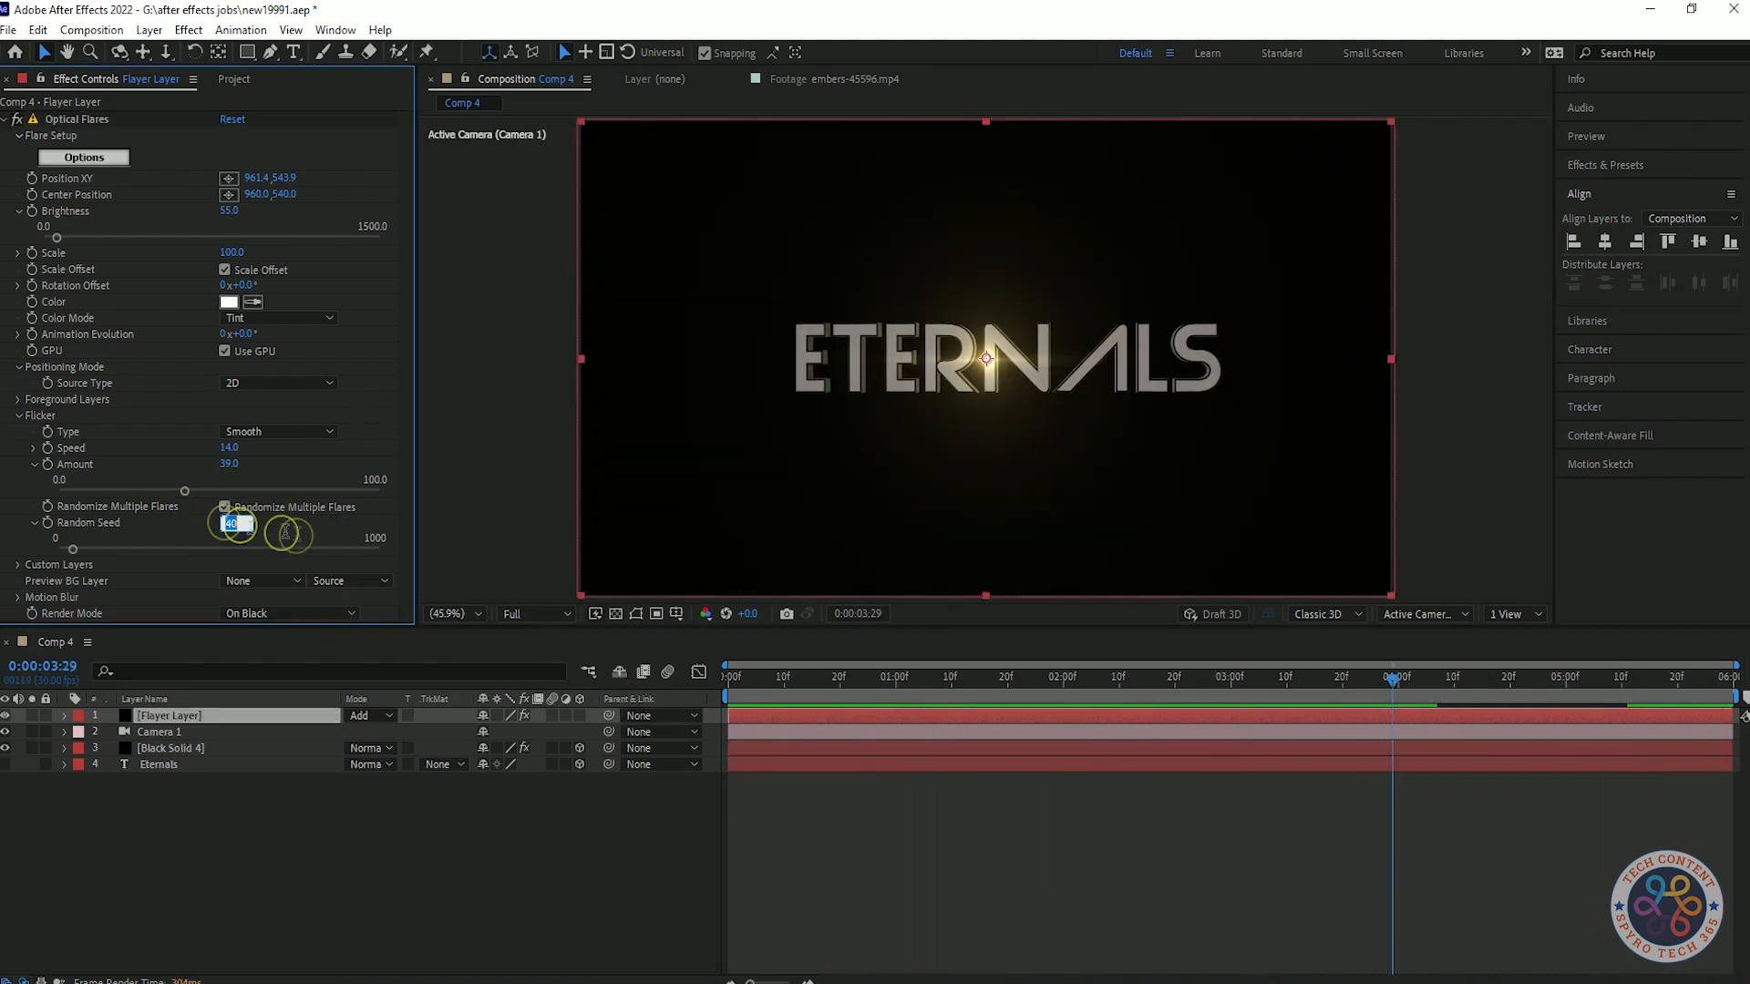
- Lower the flare to the base of the title at a vertical position of 622.9, and preview it
left_click_drag(1029, 680, 1301, 686)
left_click_drag(265, 176, 293, 232)
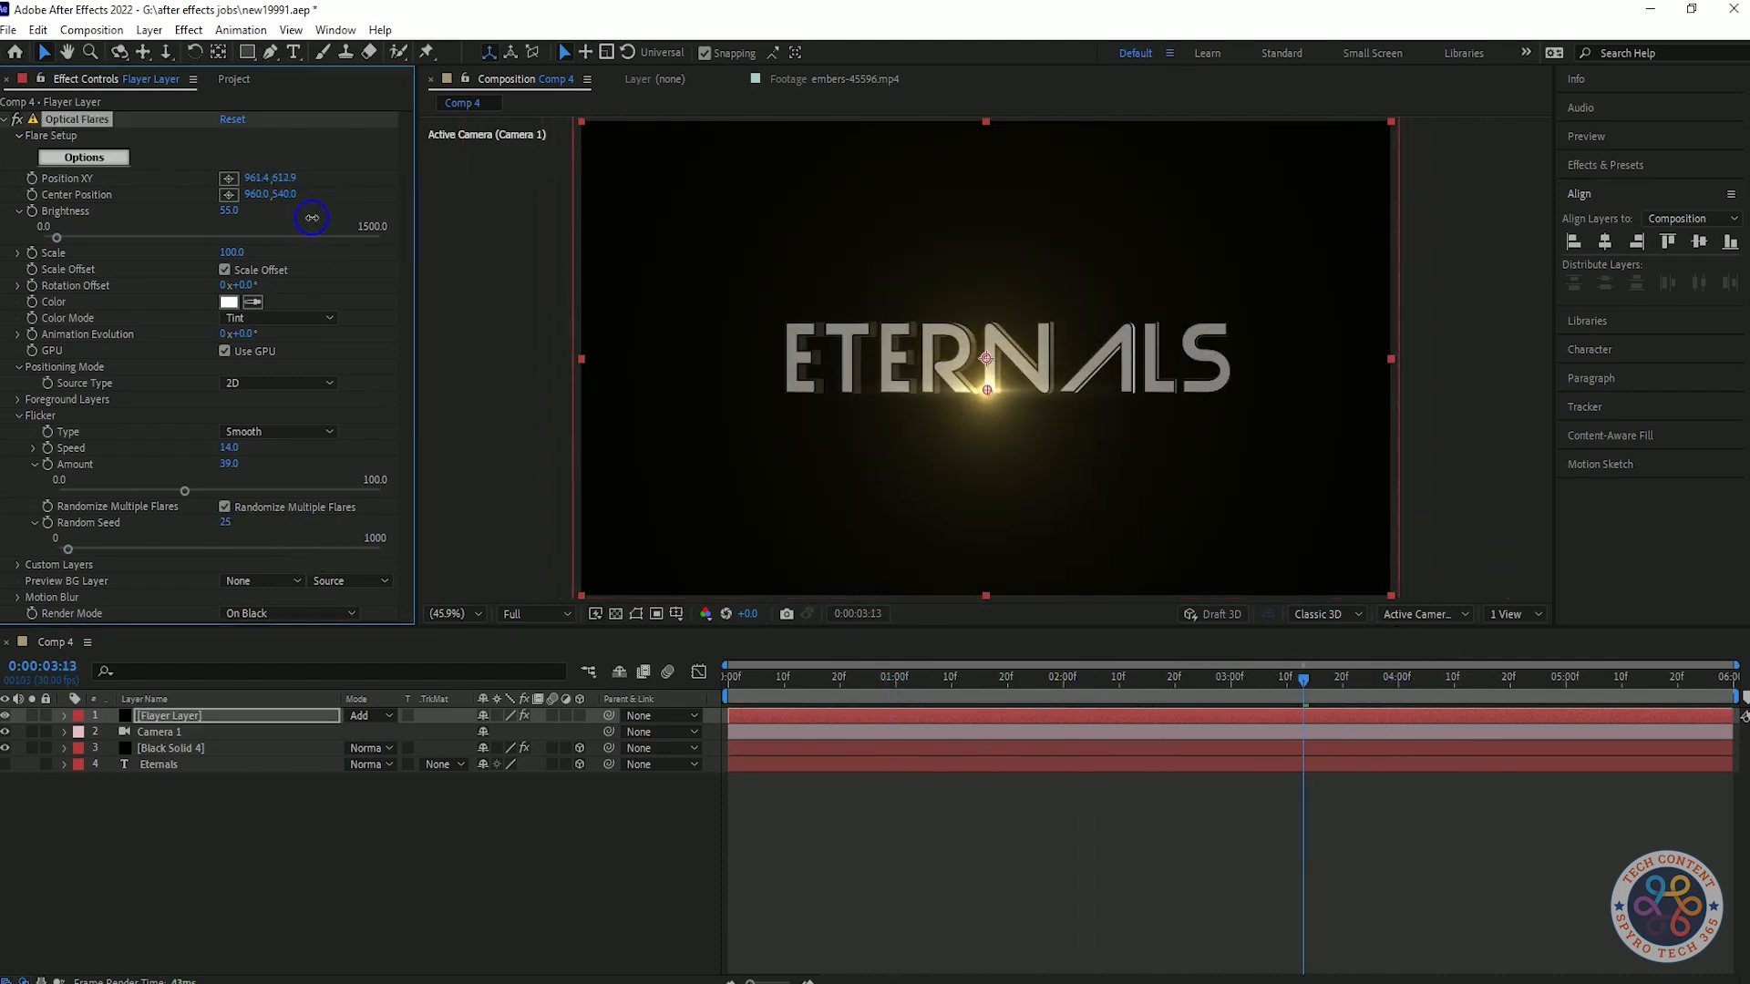
key("space")
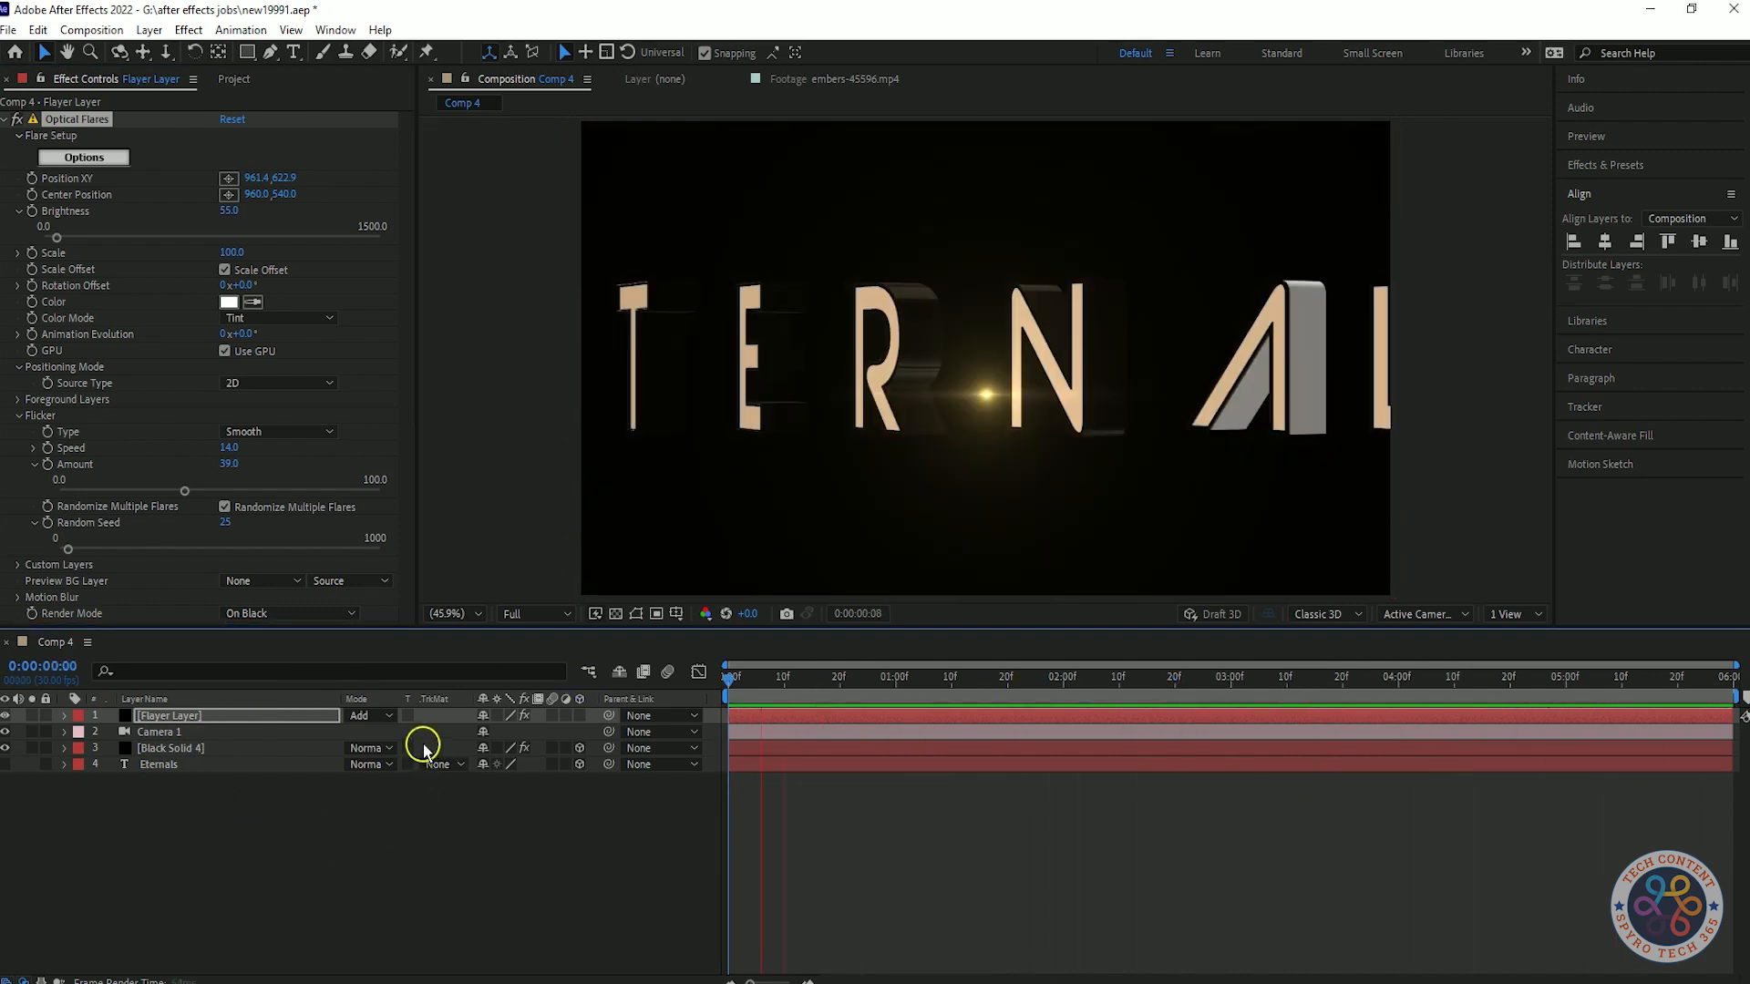
- Keyframe the flare's position from -212.6, 622.9 at the start to 961.4, 622.9 at 2 seconds, and preview the move
left_click_drag(1074, 679, 1067, 748)
left_click(32, 179)
left_click_drag(1064, 682, 726, 682)
left_click_drag(261, 180, 0, 181)
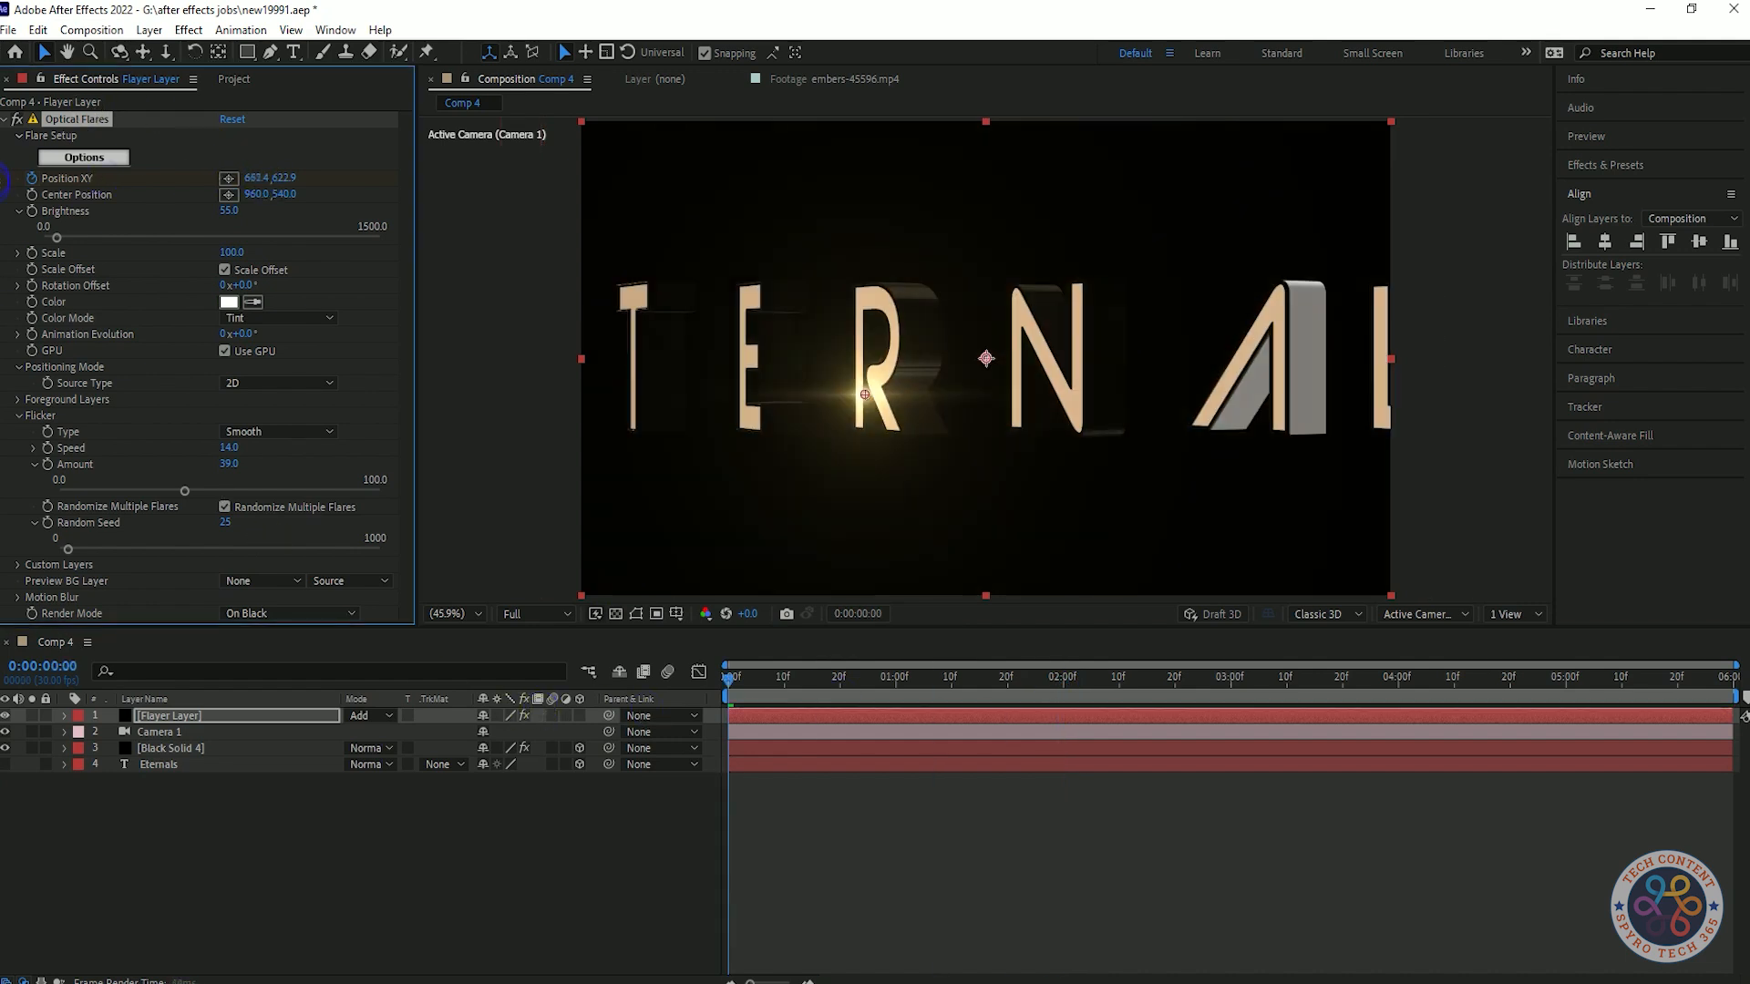
left_click_drag(270, 178, 0, 214)
key("space")
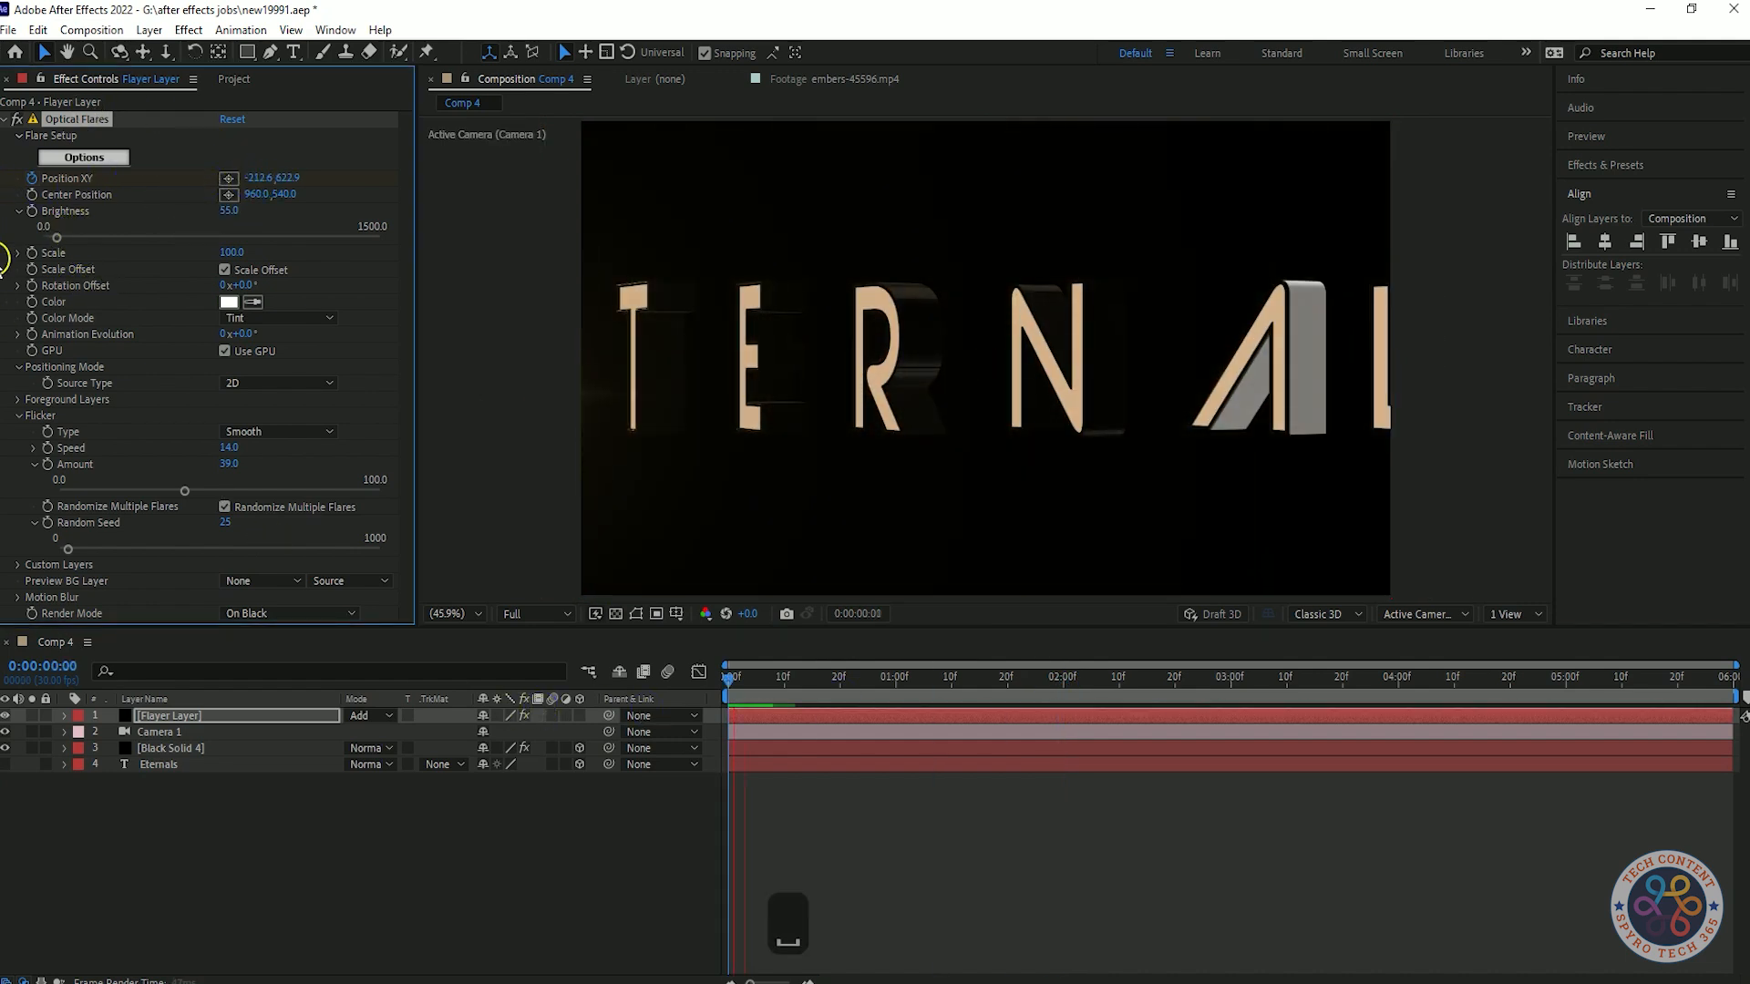
- Reveal the flare layer's position keyframes and replay the animation from the start
left_click(226, 720)
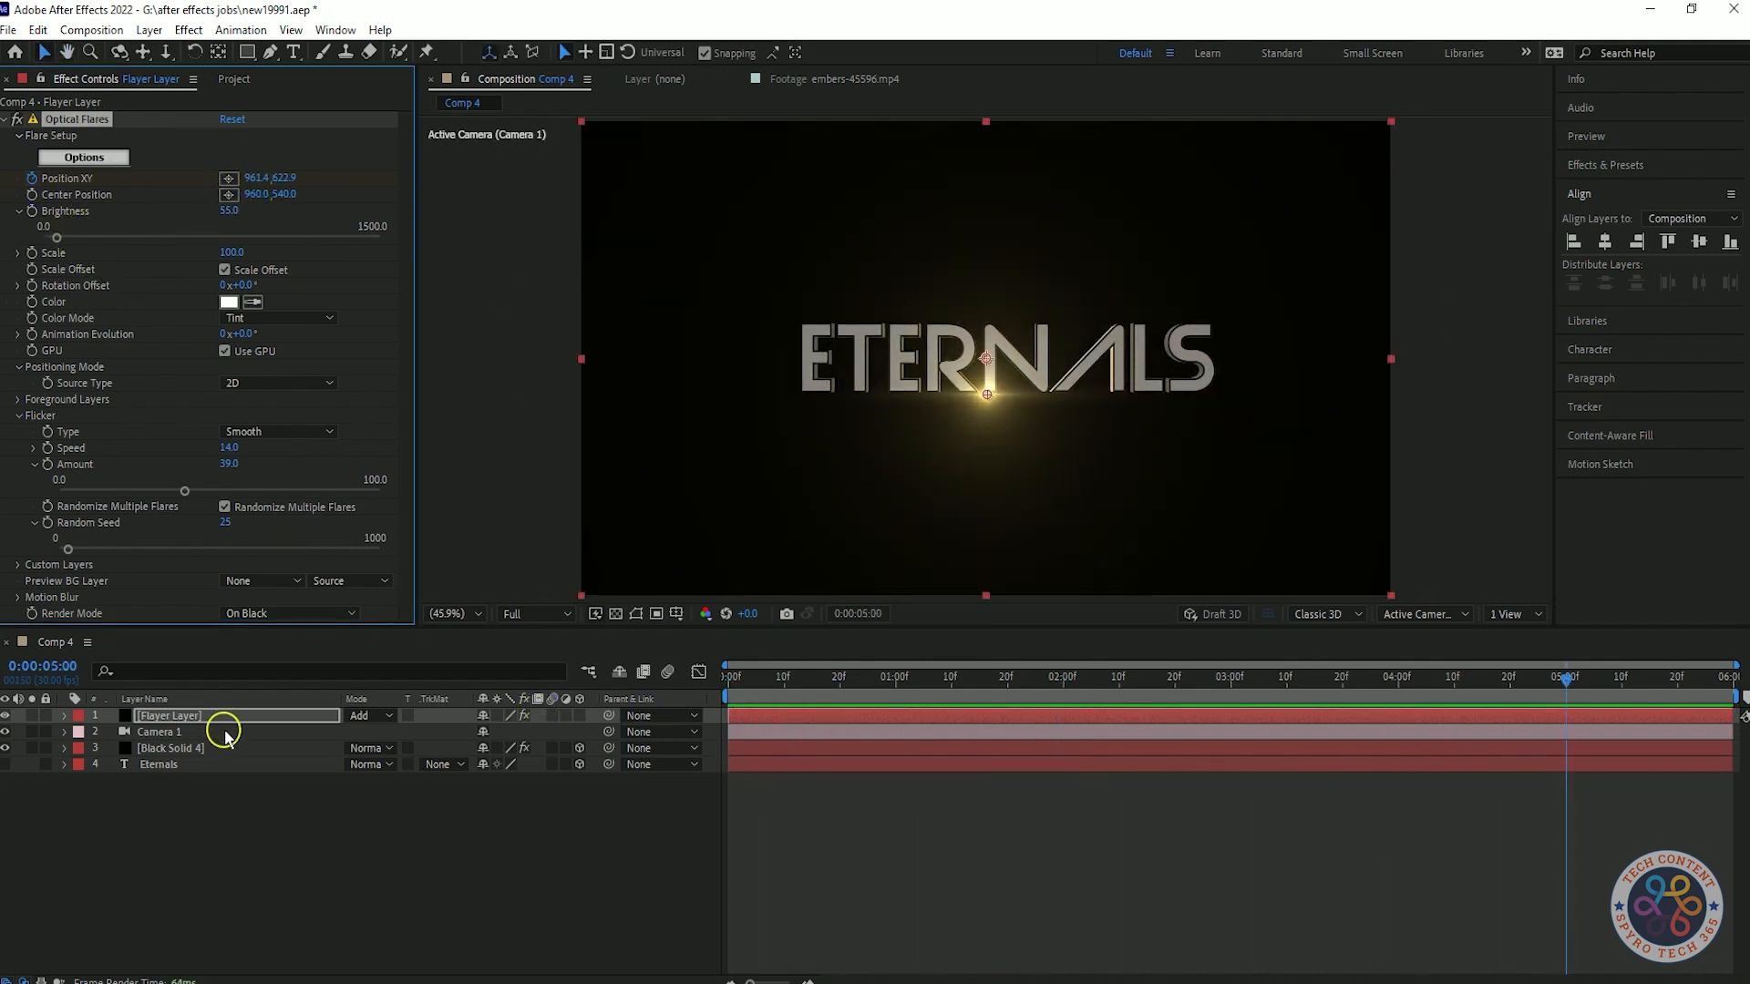
key("u")
key("Home")
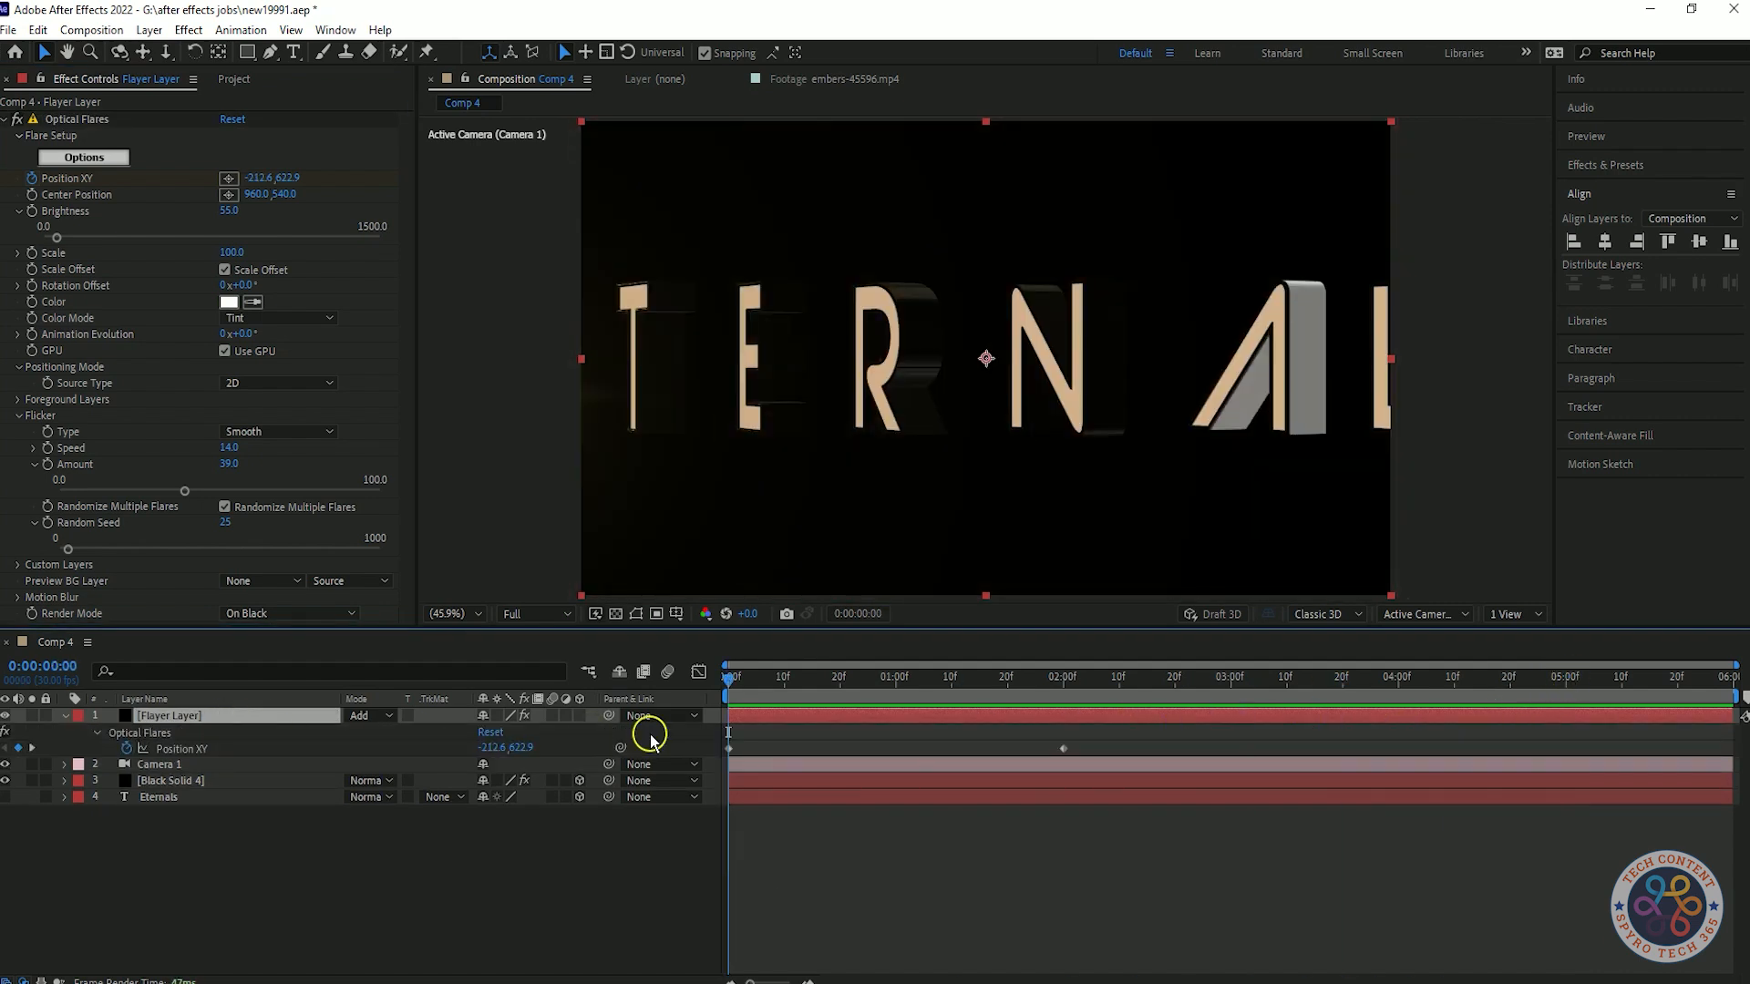
key("space")
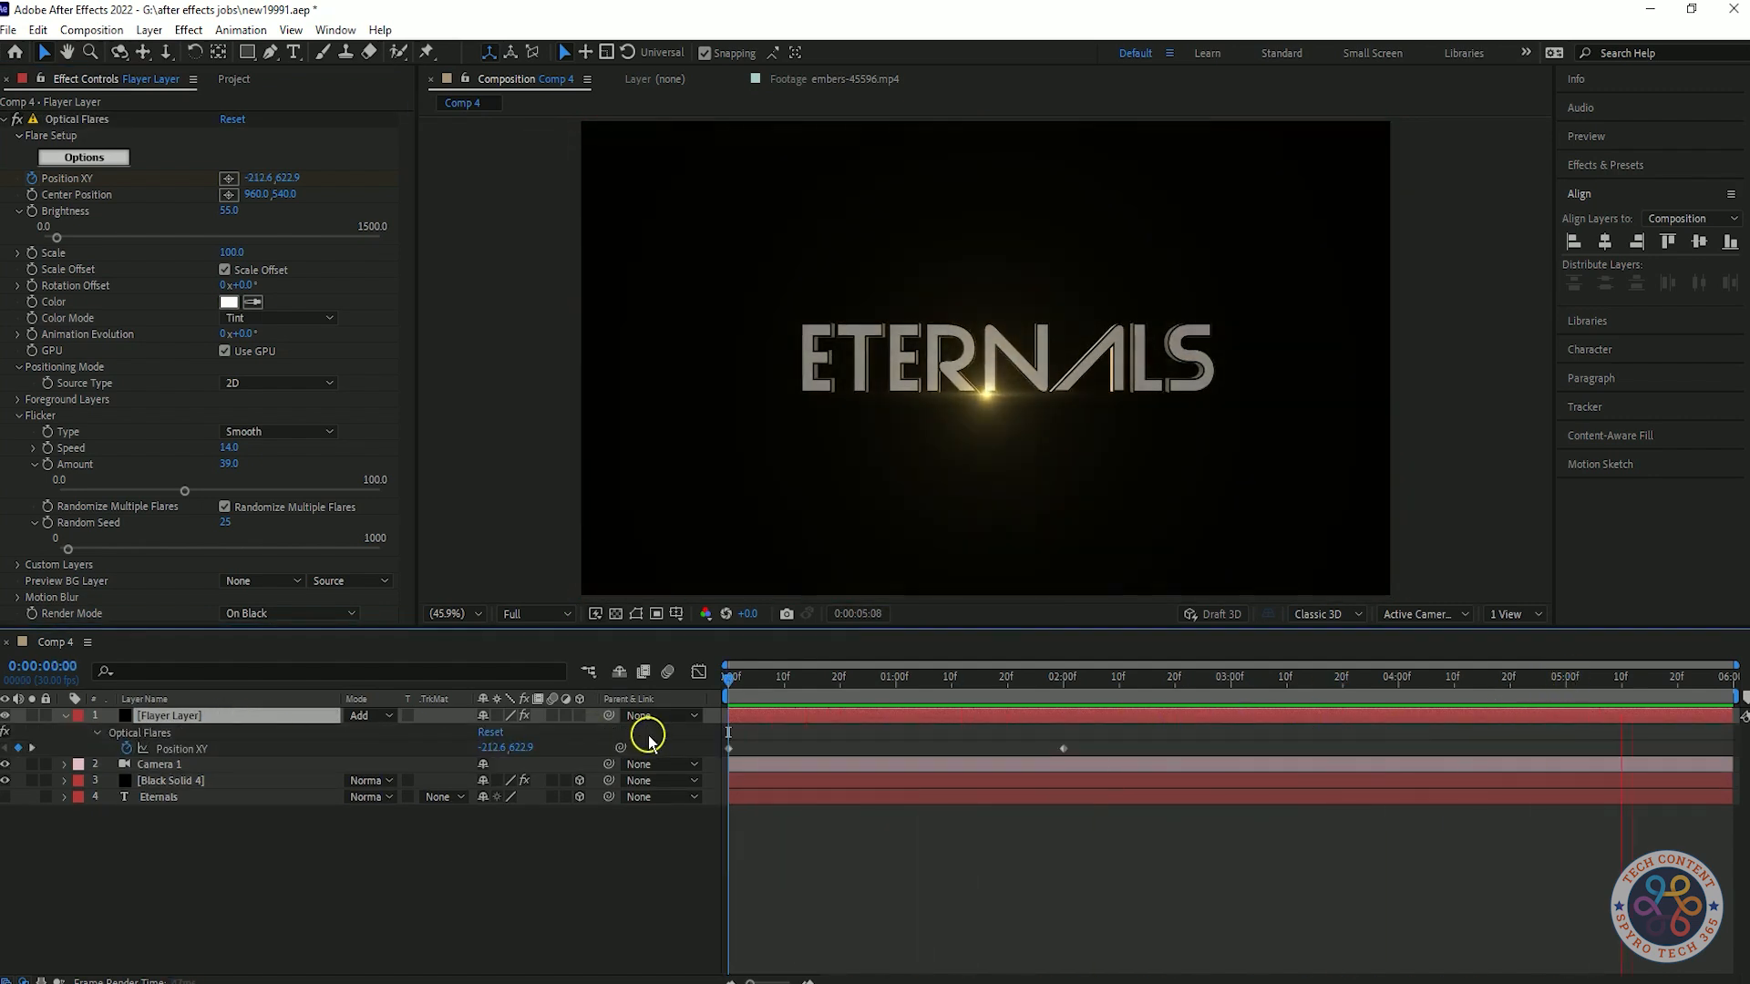
- Fade the flare layer in with opacity keyframes of 0% at 0:20 and 100% at 1:10, and preview the fade
left_click_drag(941, 697, 951, 702)
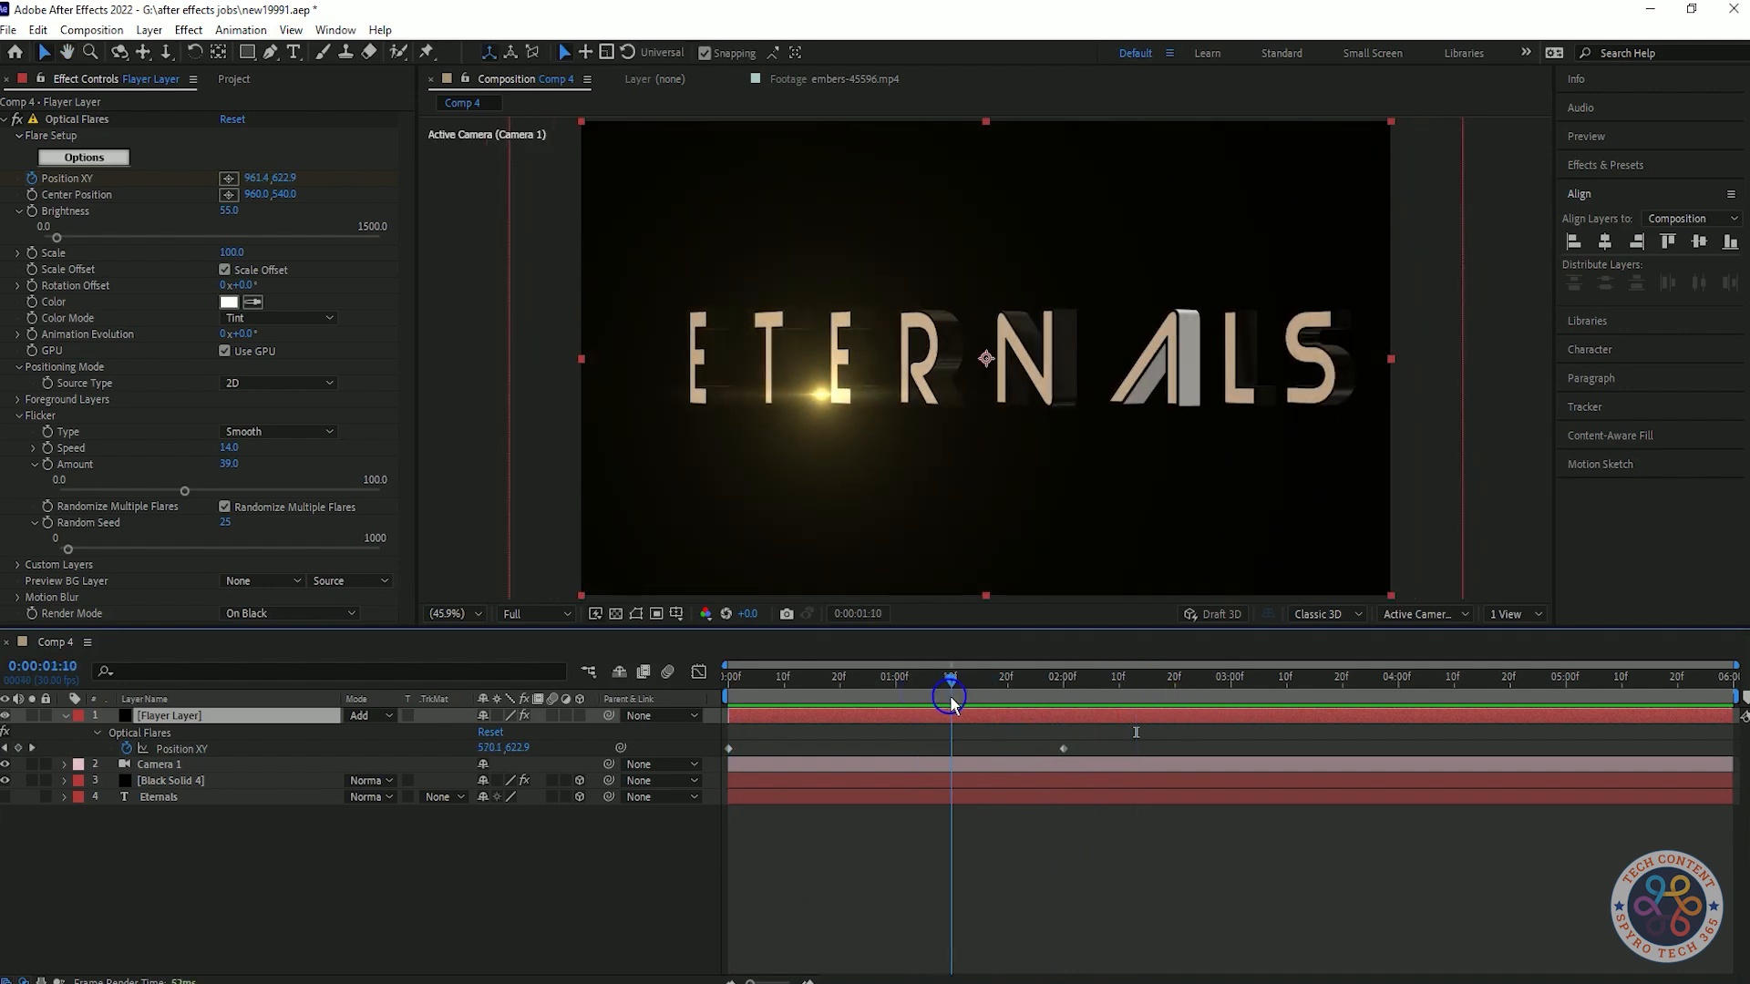
key("t")
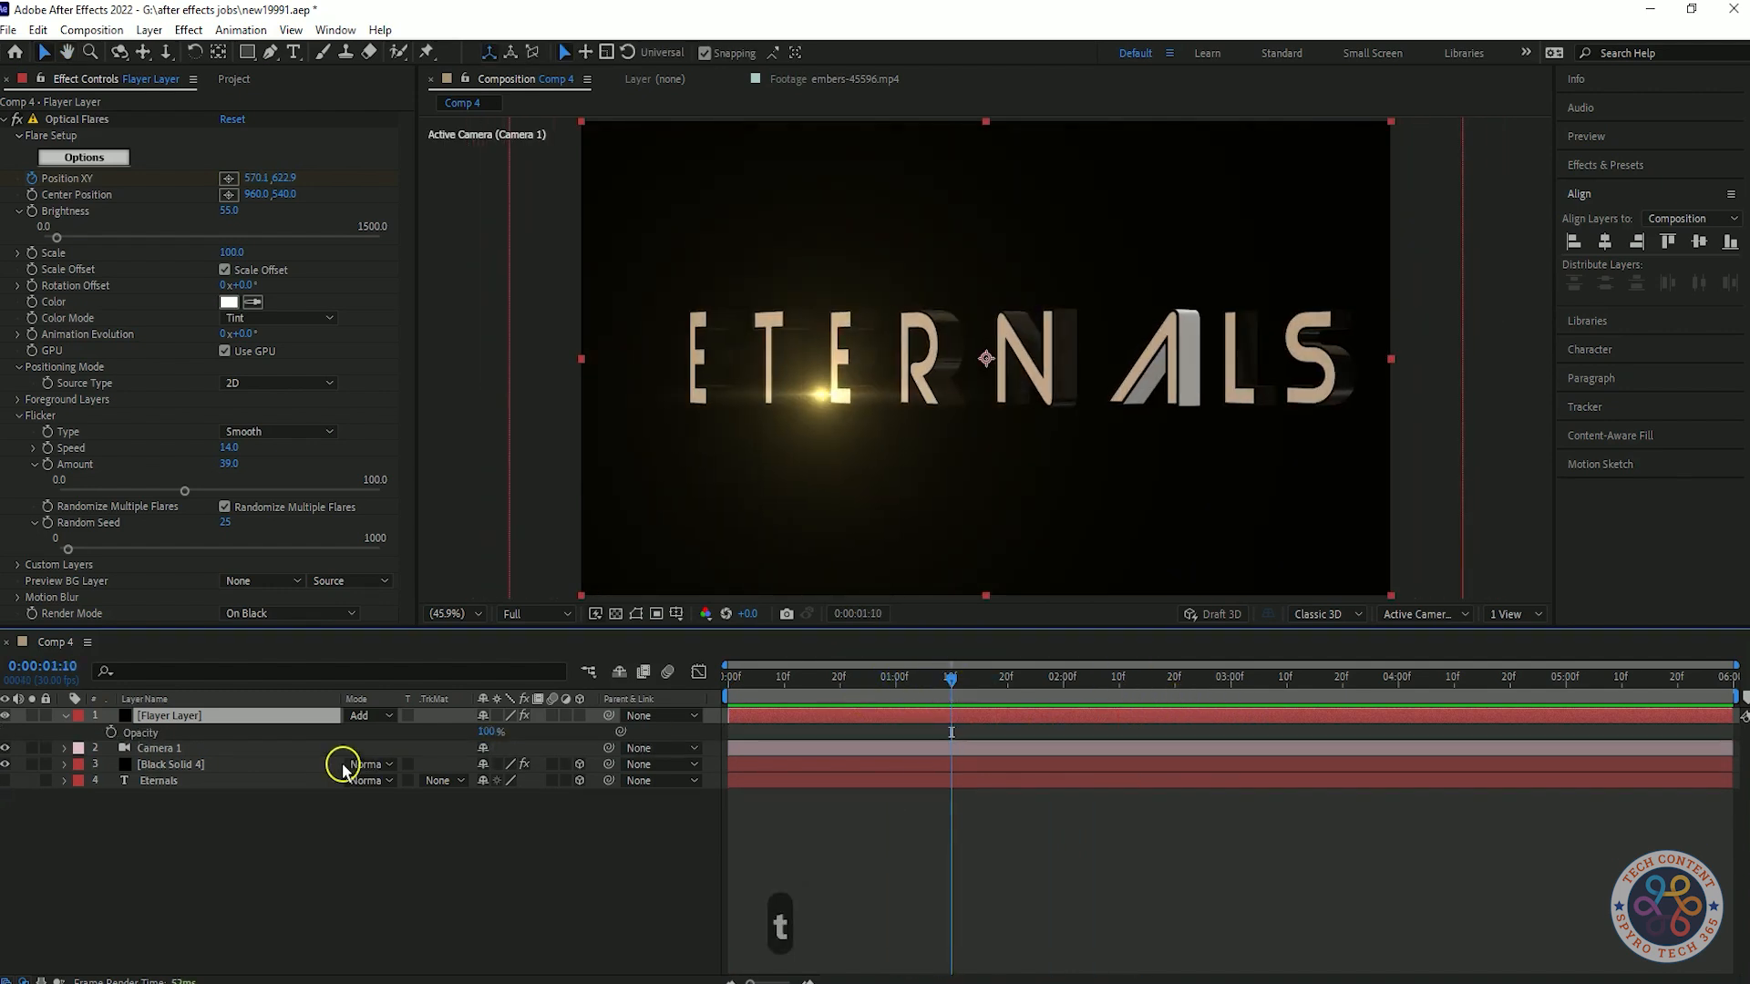
left_click(110, 733)
left_click_drag(950, 685, 840, 687)
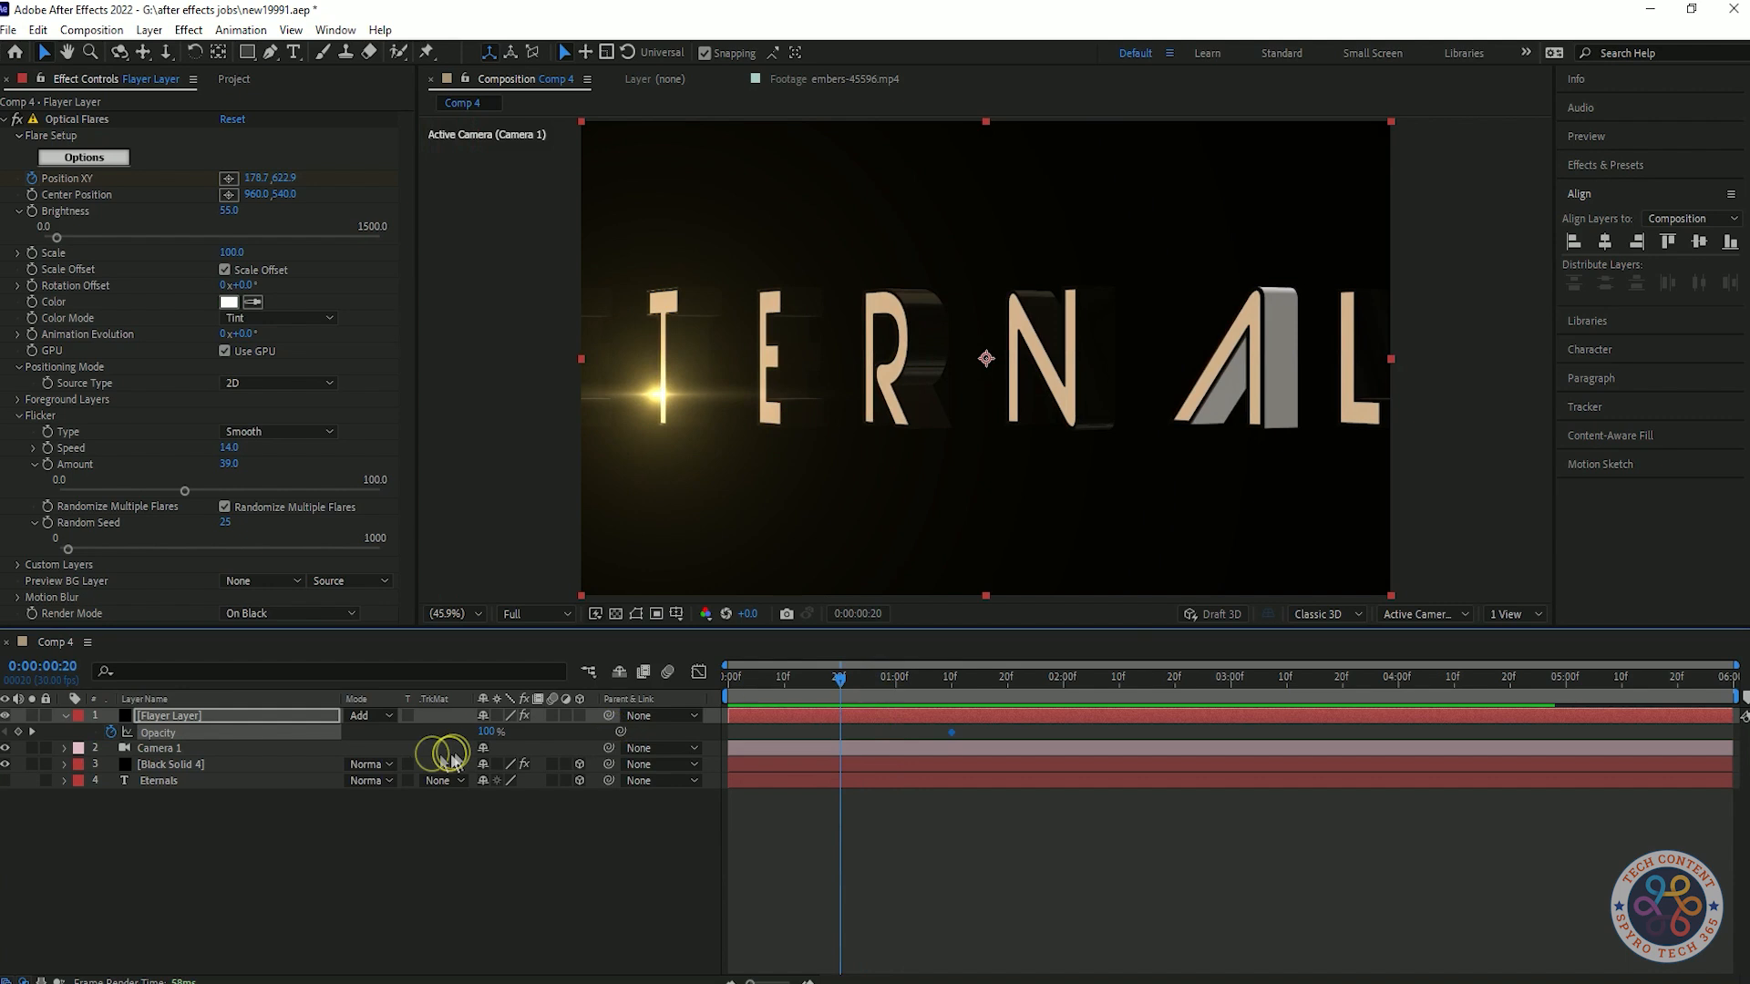
left_click_drag(485, 732, 279, 743)
key("space")
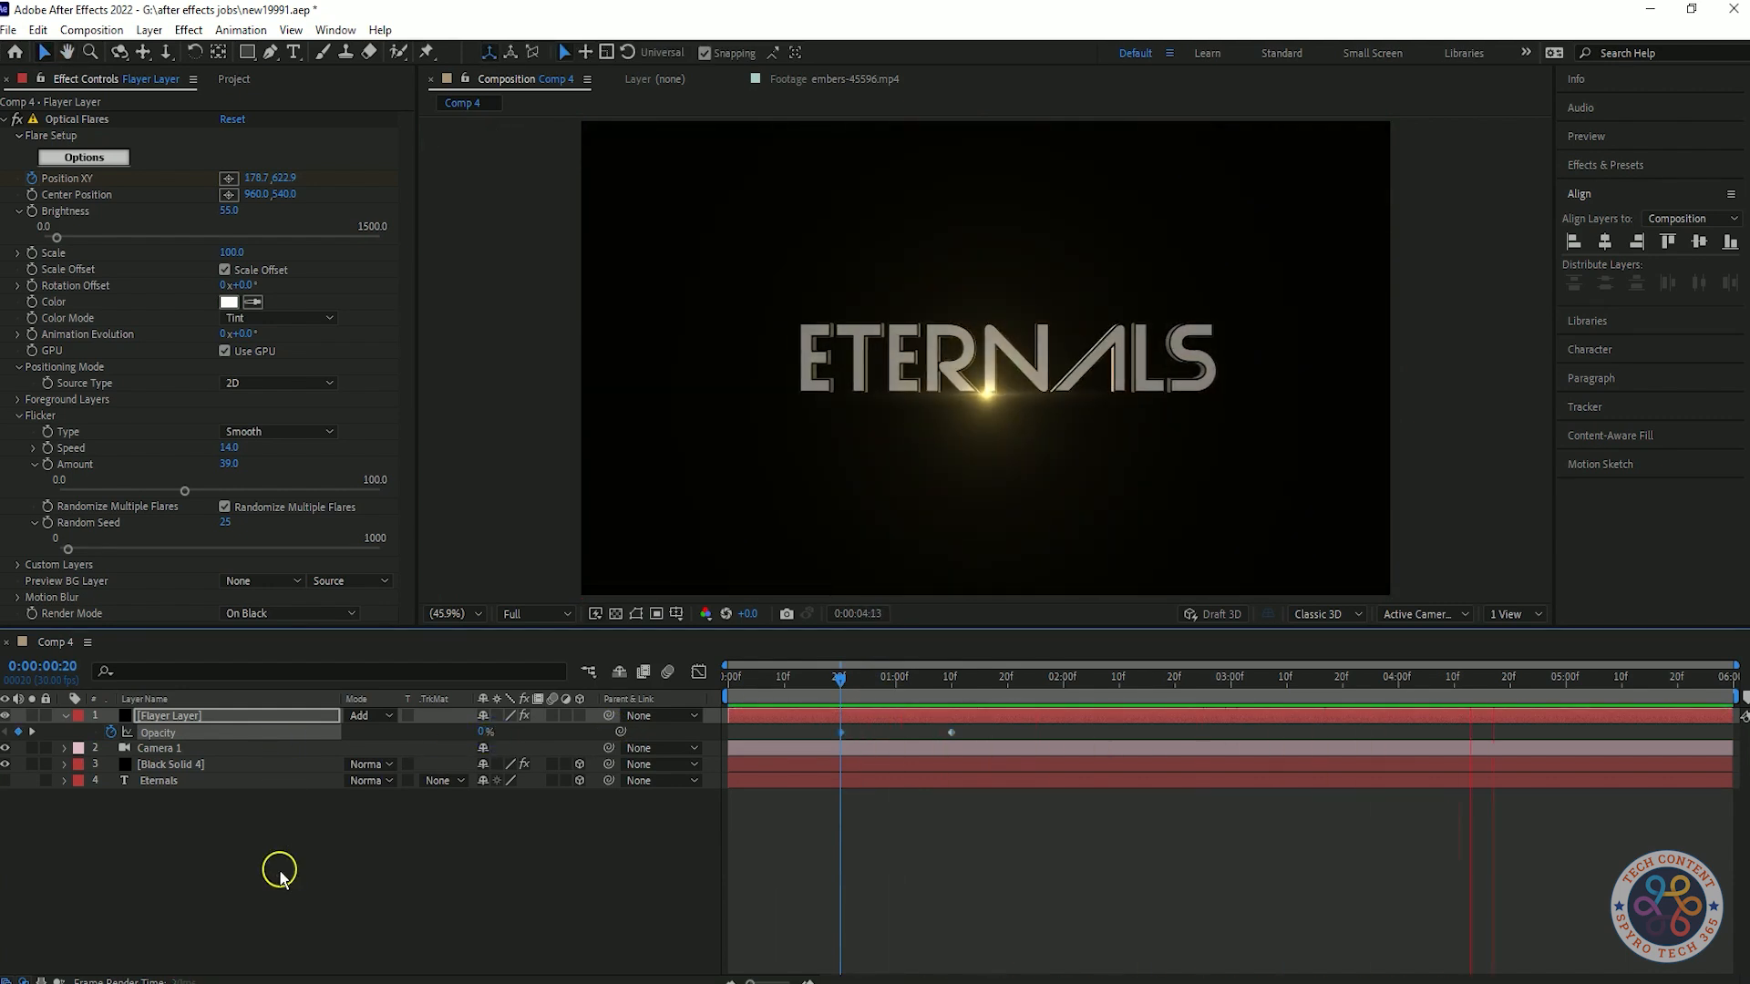
key("space")
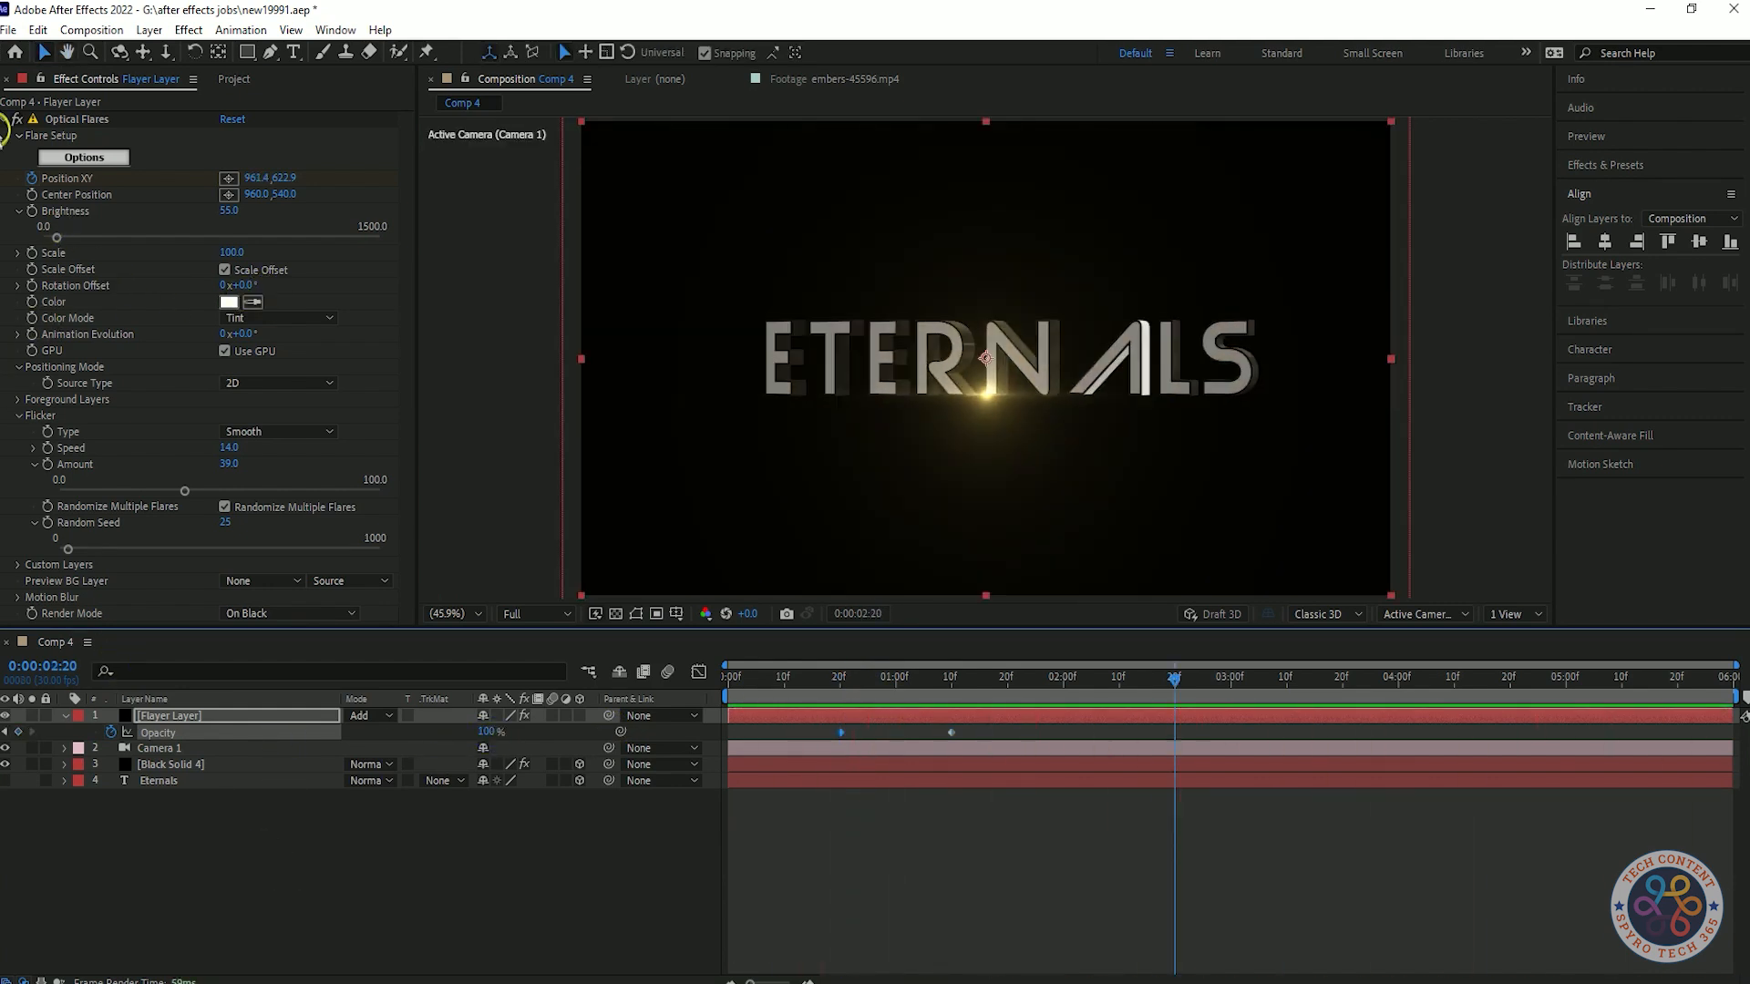
- Apply easy ease to both opacity keyframes of the flare layer and preview from the start
left_click_drag(1028, 731, 768, 747)
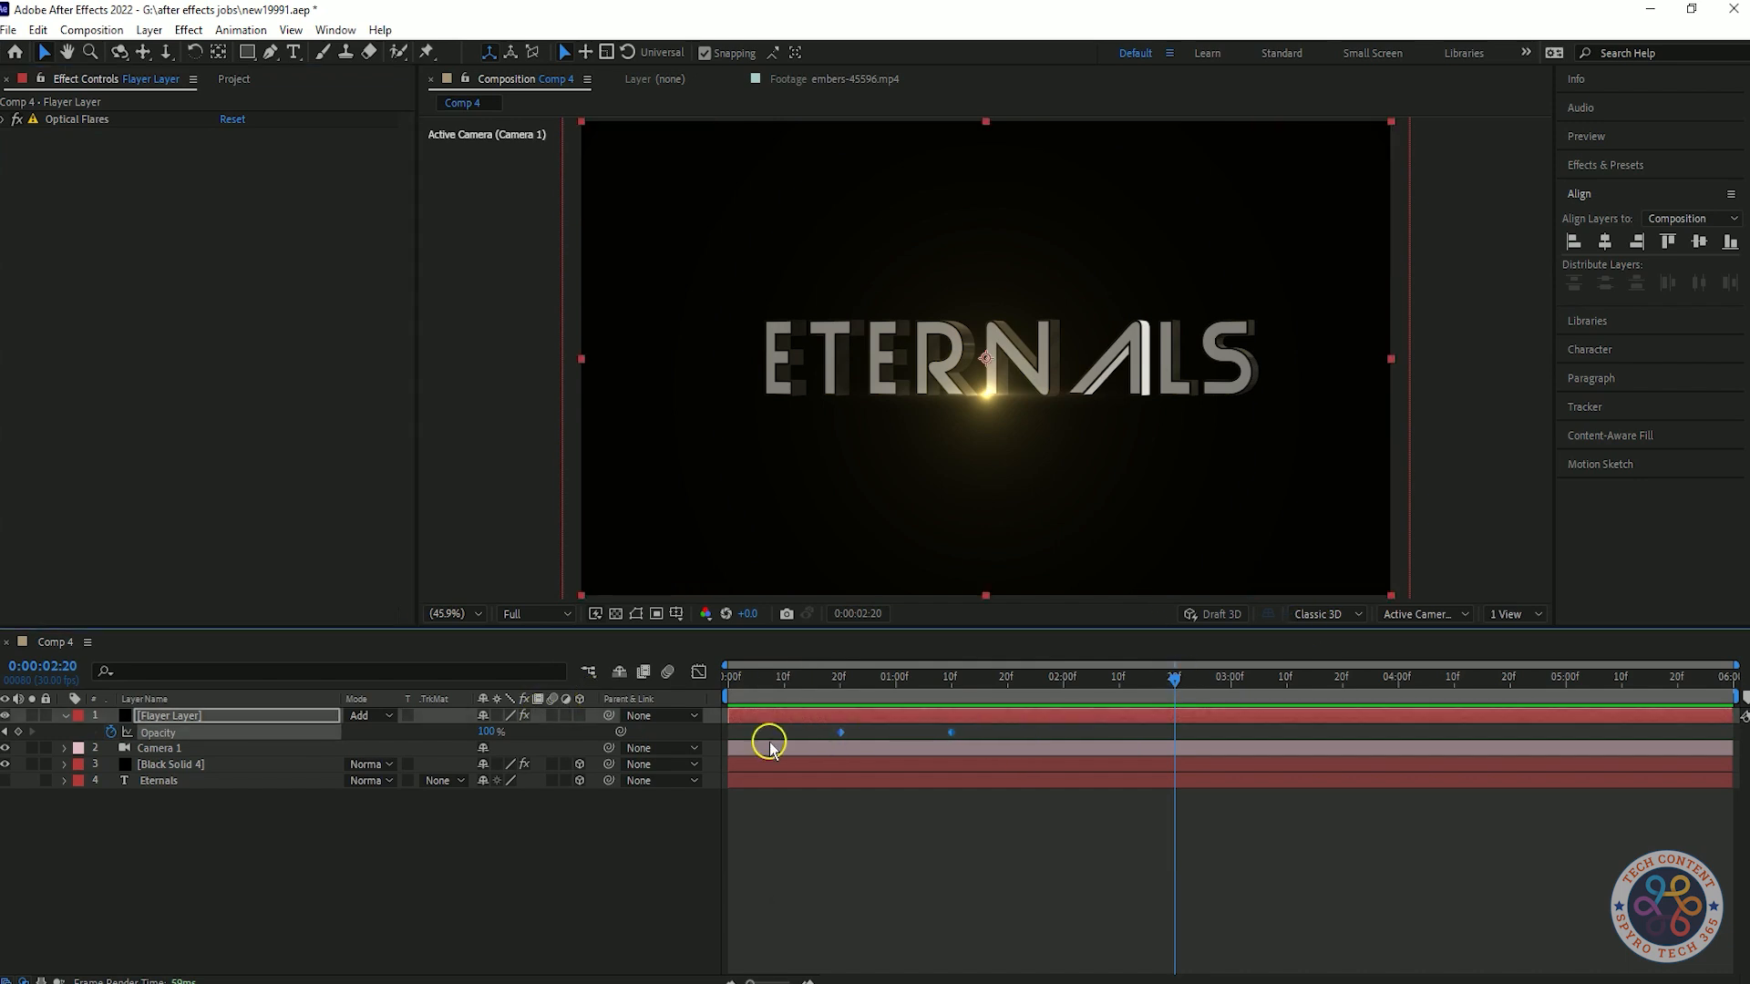
left_click_drag(1175, 680, 528, 742)
key("space")
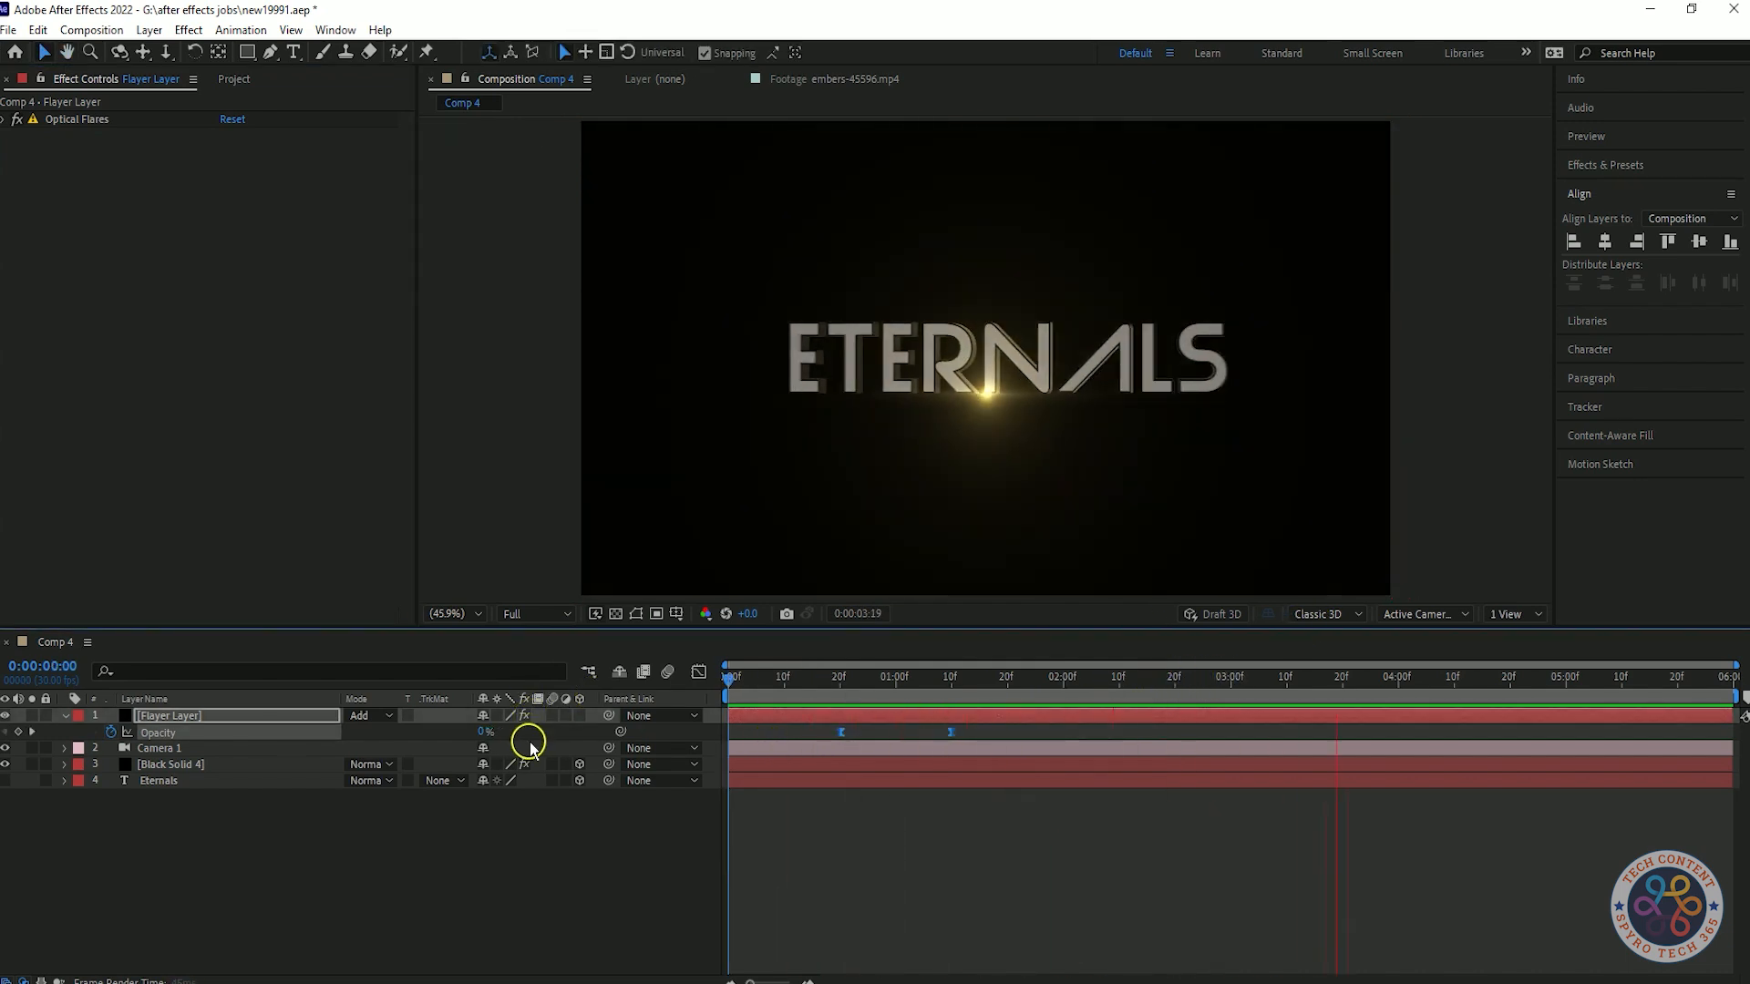
key("space")
- Fade the flare layer out with eased opacity keyframes at 5:00 and near the composition's end, and save the project
left_click_drag(1609, 689, 1743, 694)
key("space")
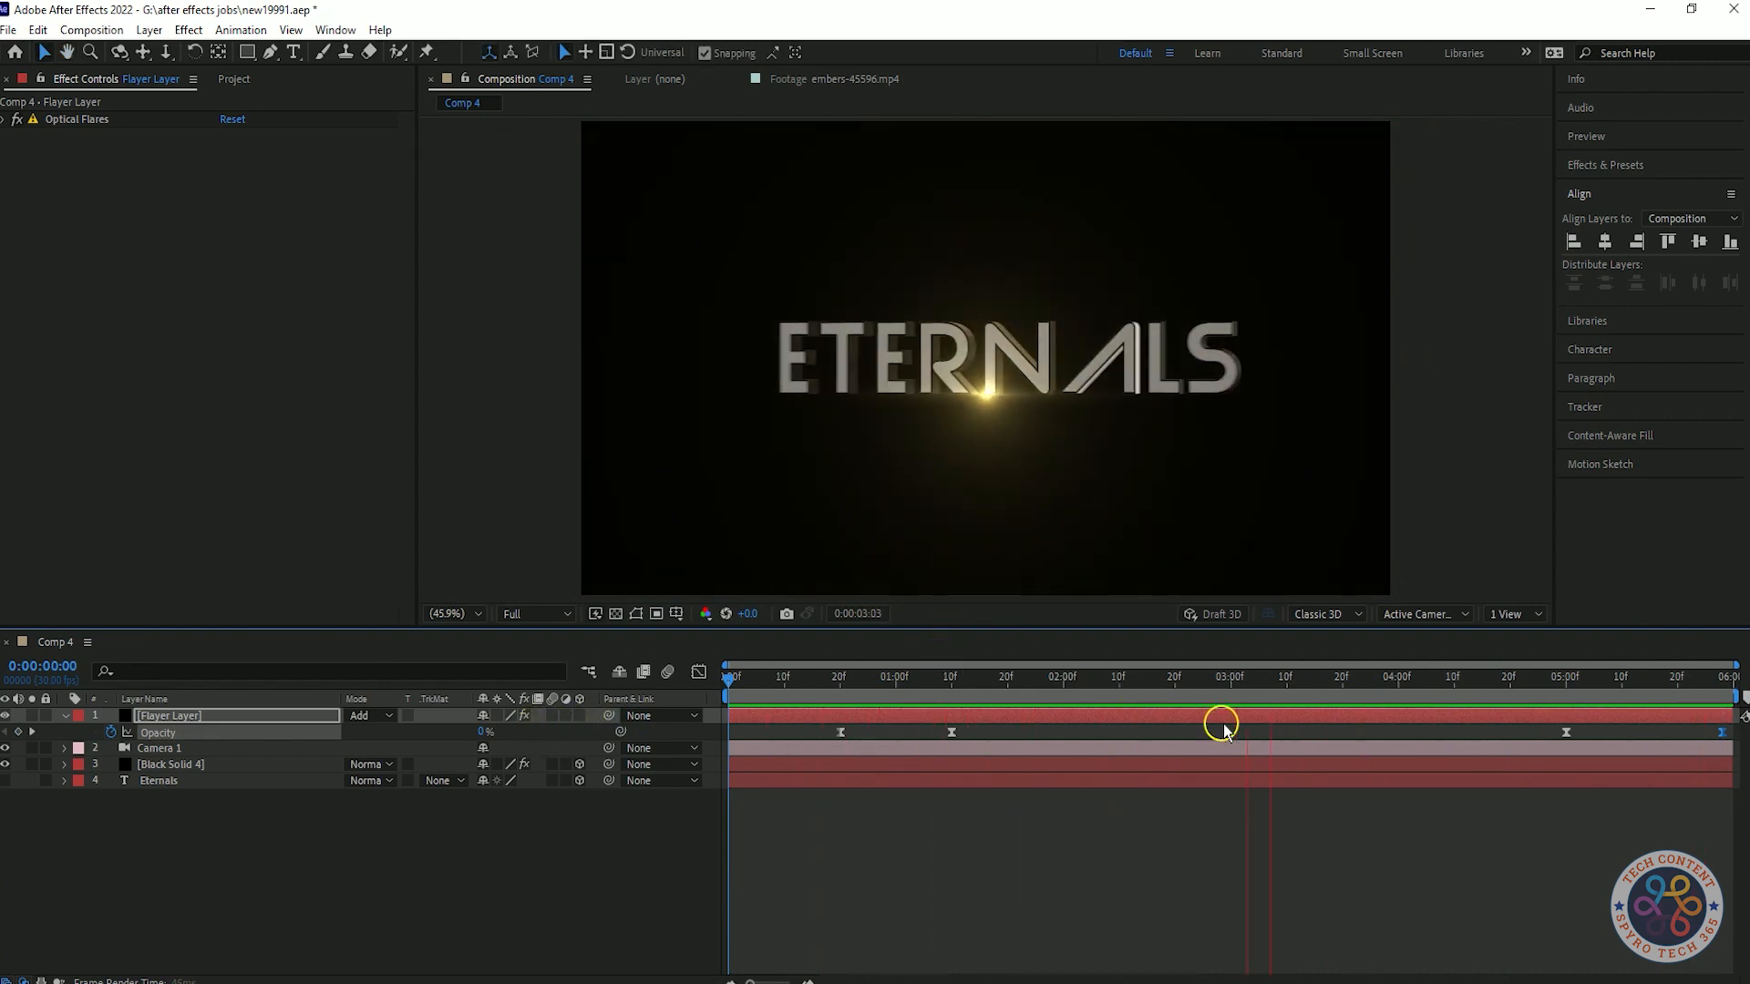
key("space")
left_click(393, 888)
key("ctrl+s")
right_click(328, 881)
mouse_move(428, 651)
left_click(627, 804)
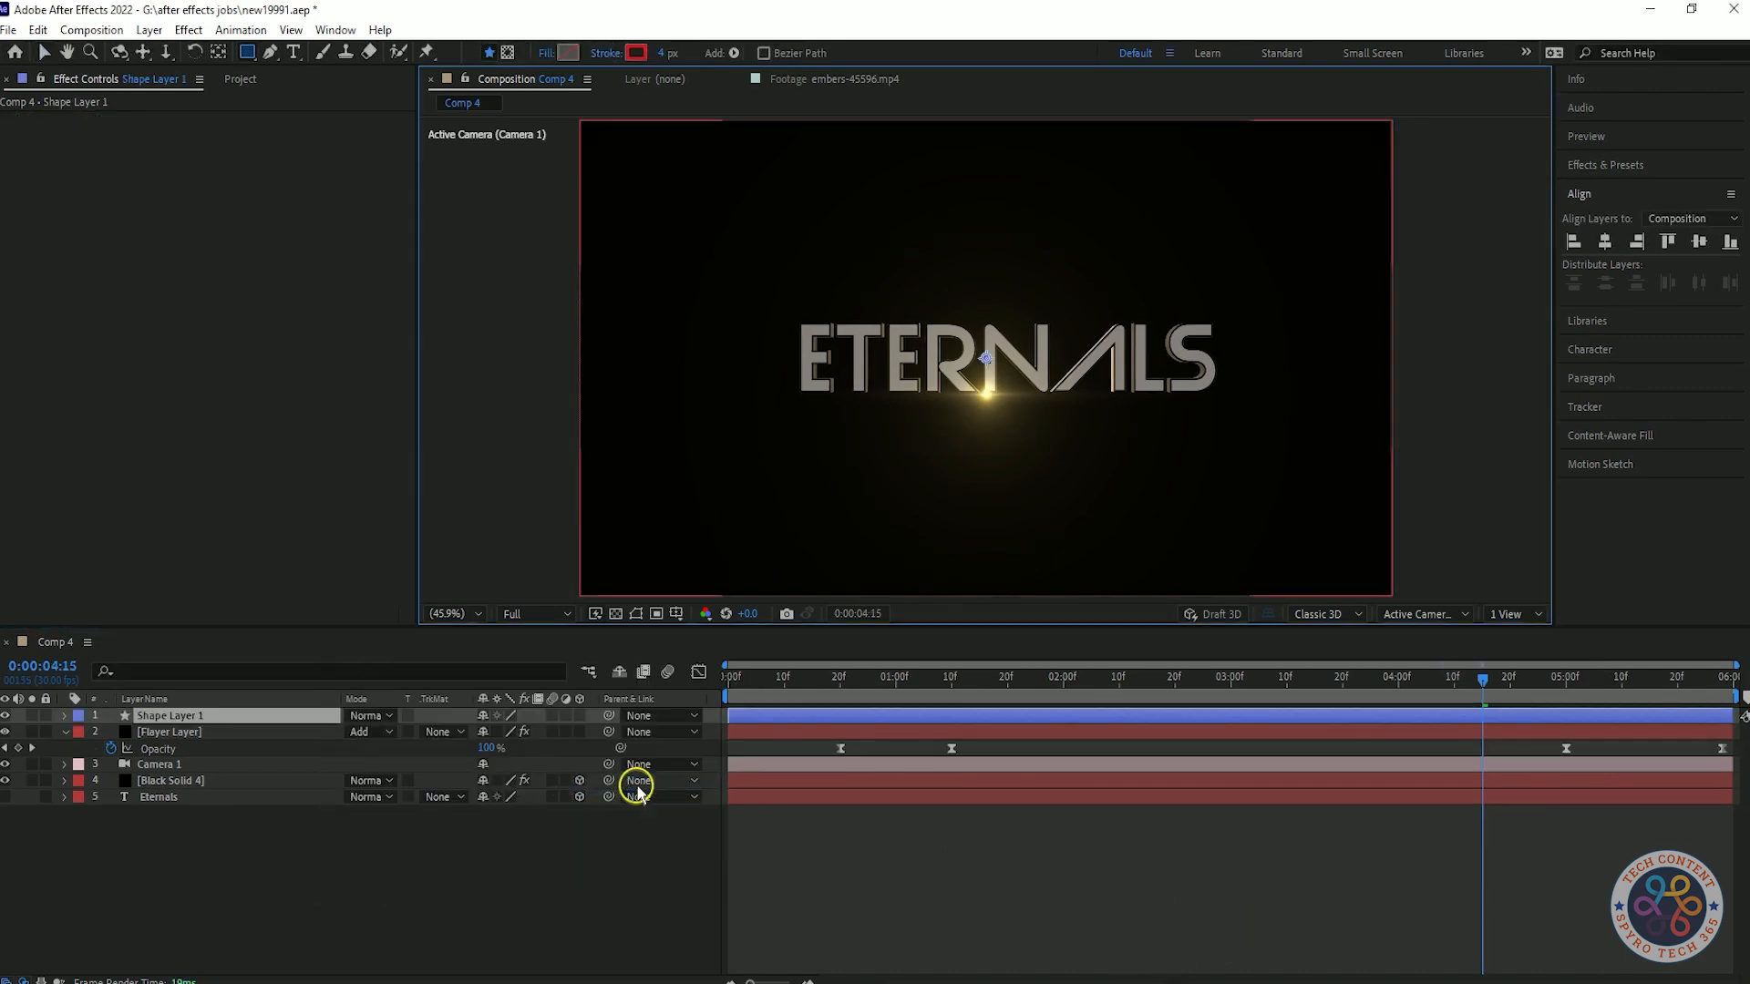
key("ctrl+z")
- Create a new black solid layer named Light above the flare layer
right_click(324, 852)
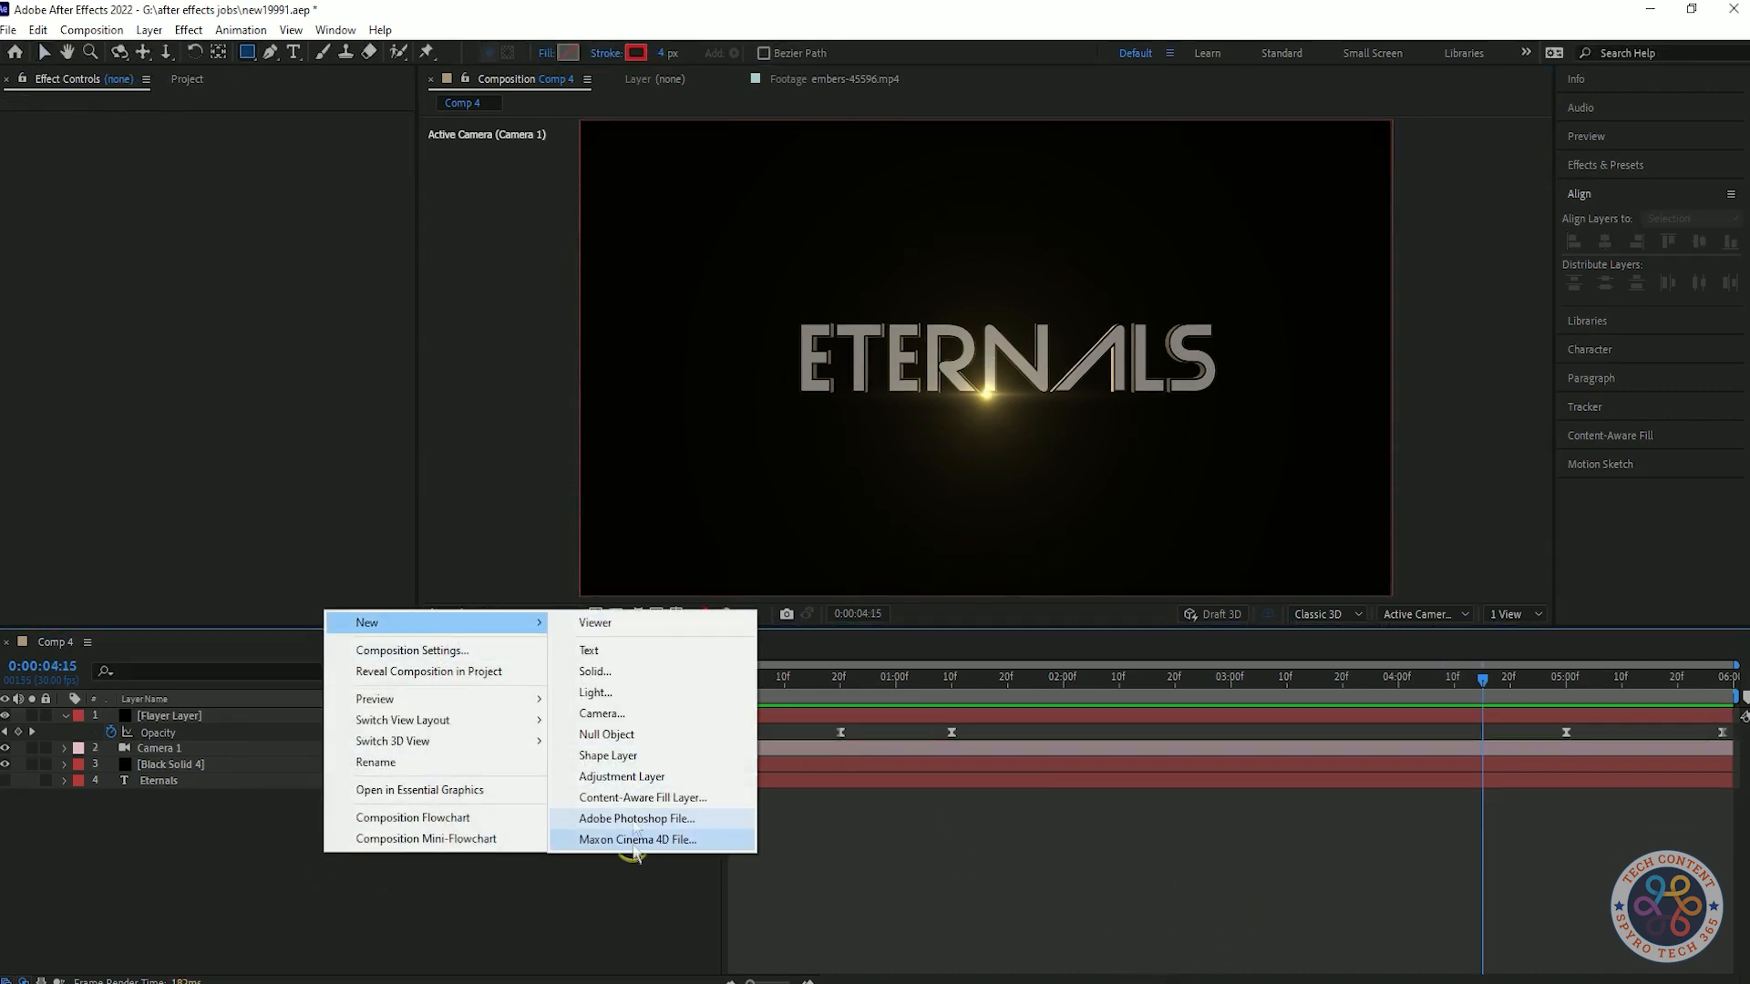
left_click(601, 672)
left_click(941, 673)
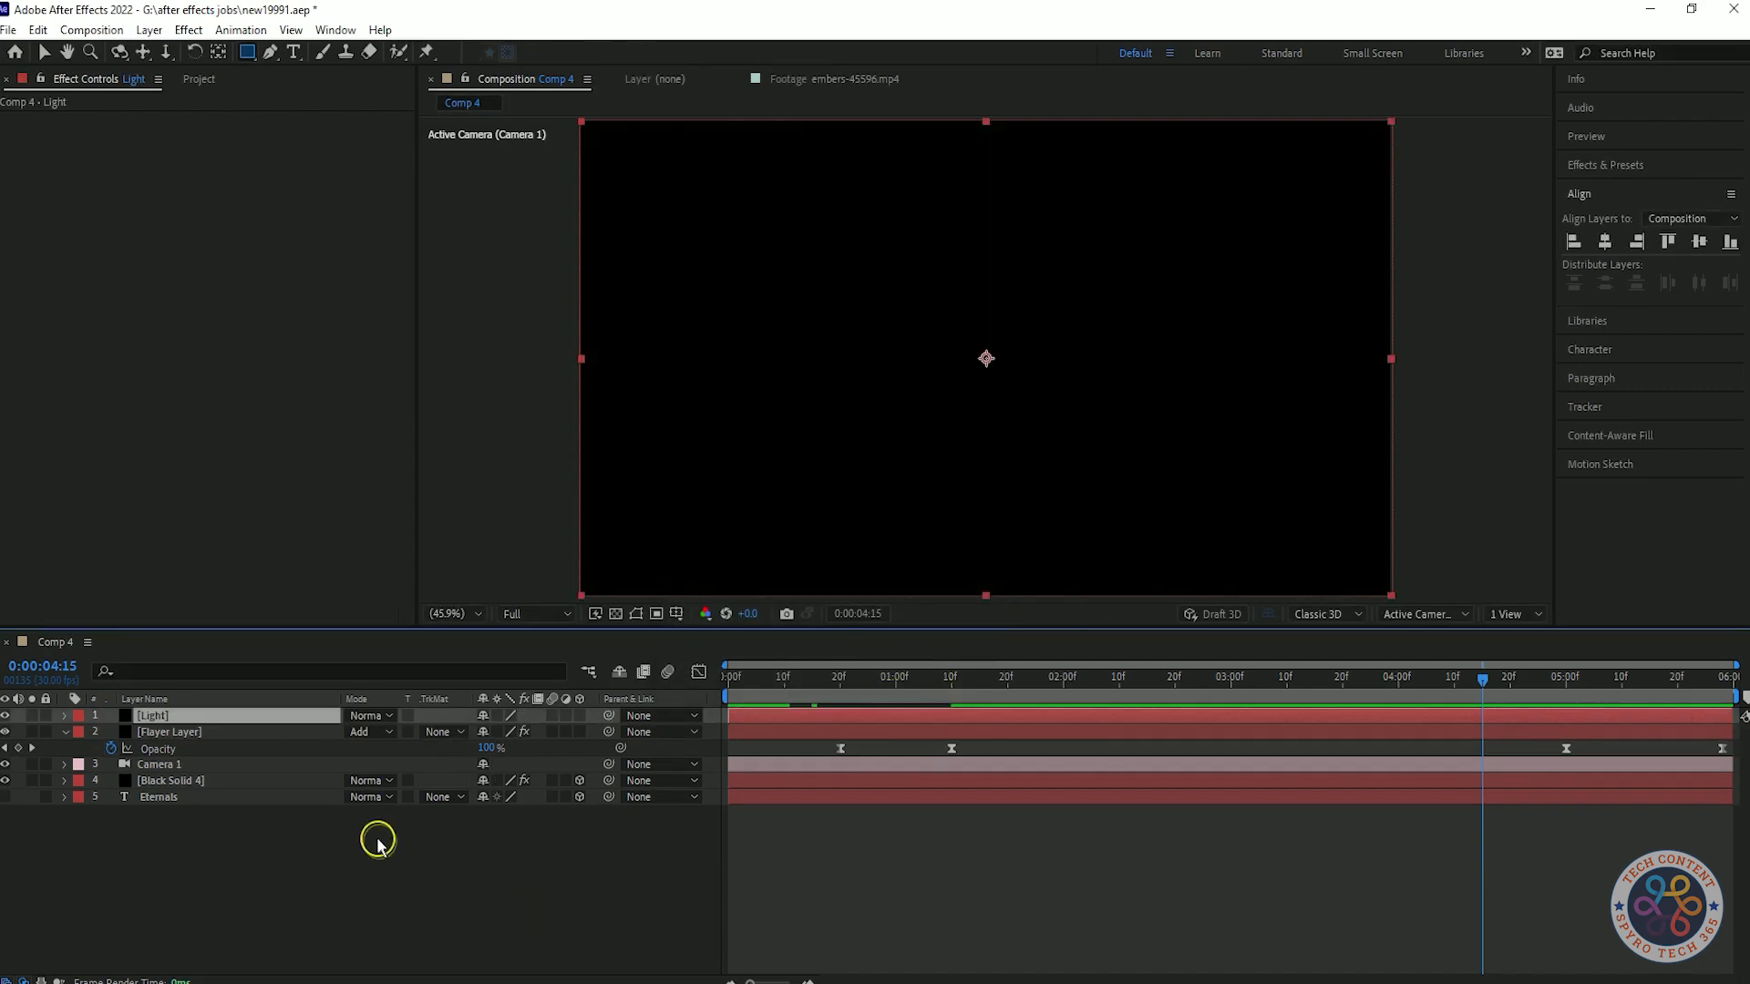
- Apply the Optical Flares effect to the Light layer and open its flare options
right_click(243, 715)
mouse_move(242, 445)
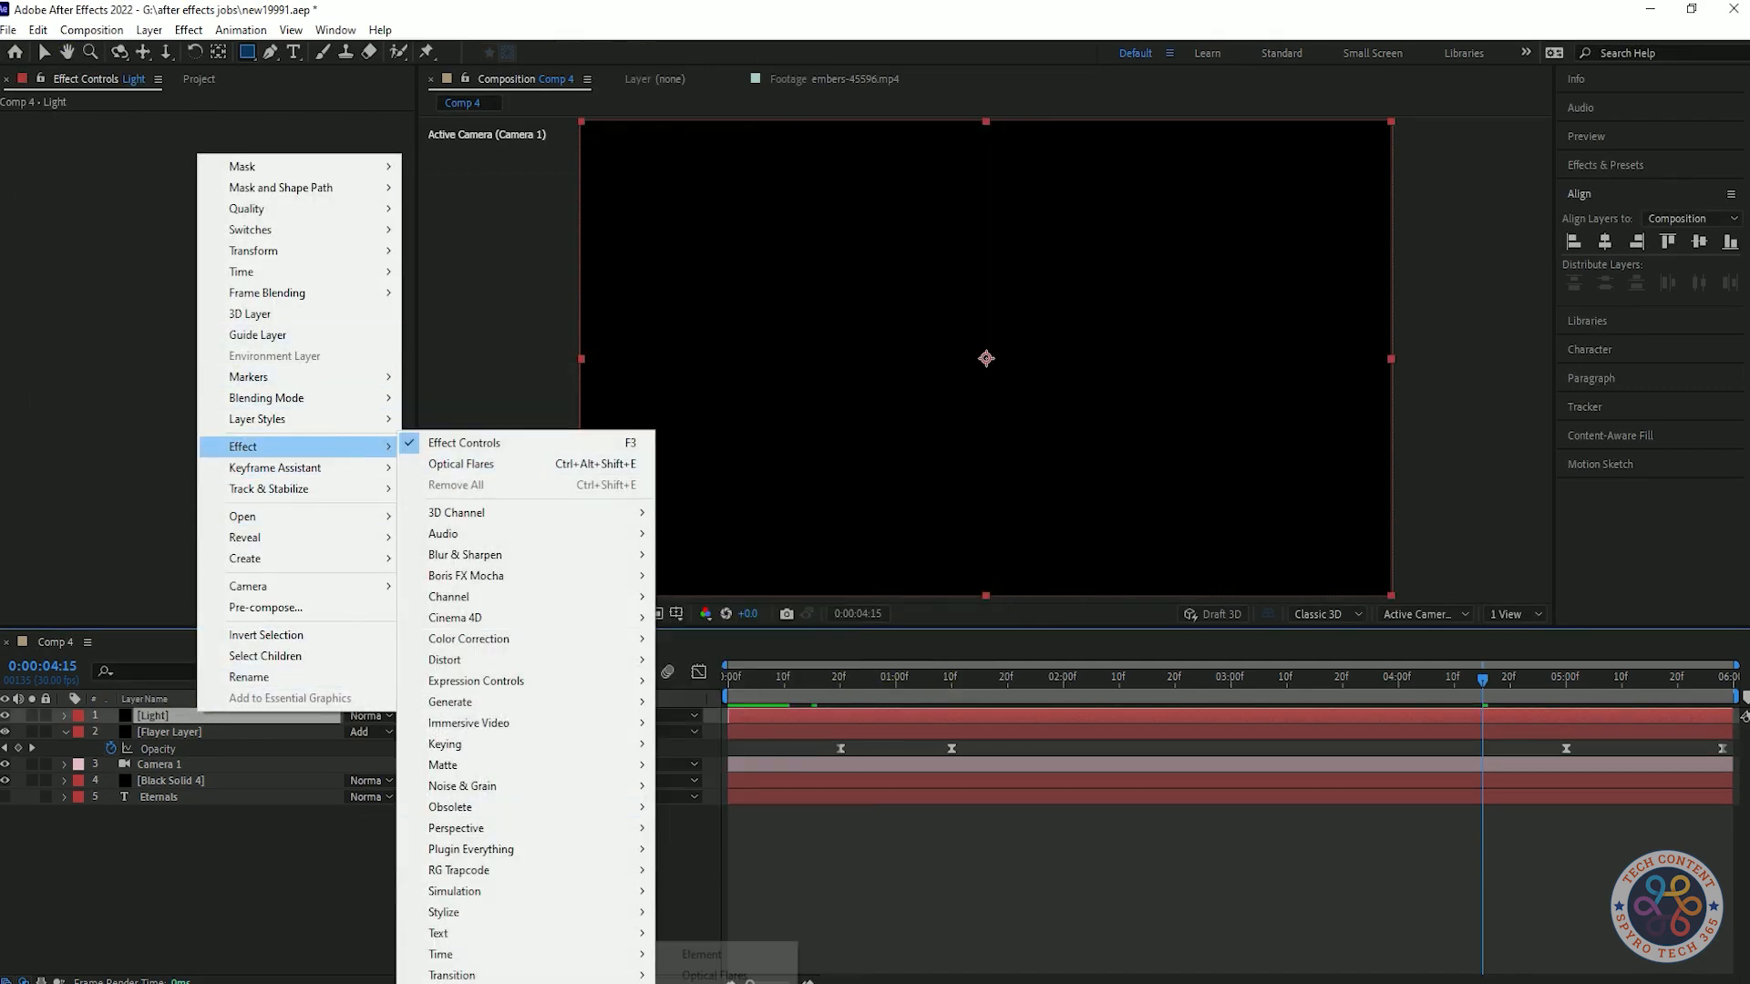
left_click(487, 467)
left_click(84, 157)
- Look through the flare presets in the Light folder of the preset browser
scroll(1284, 717, "down", 2)
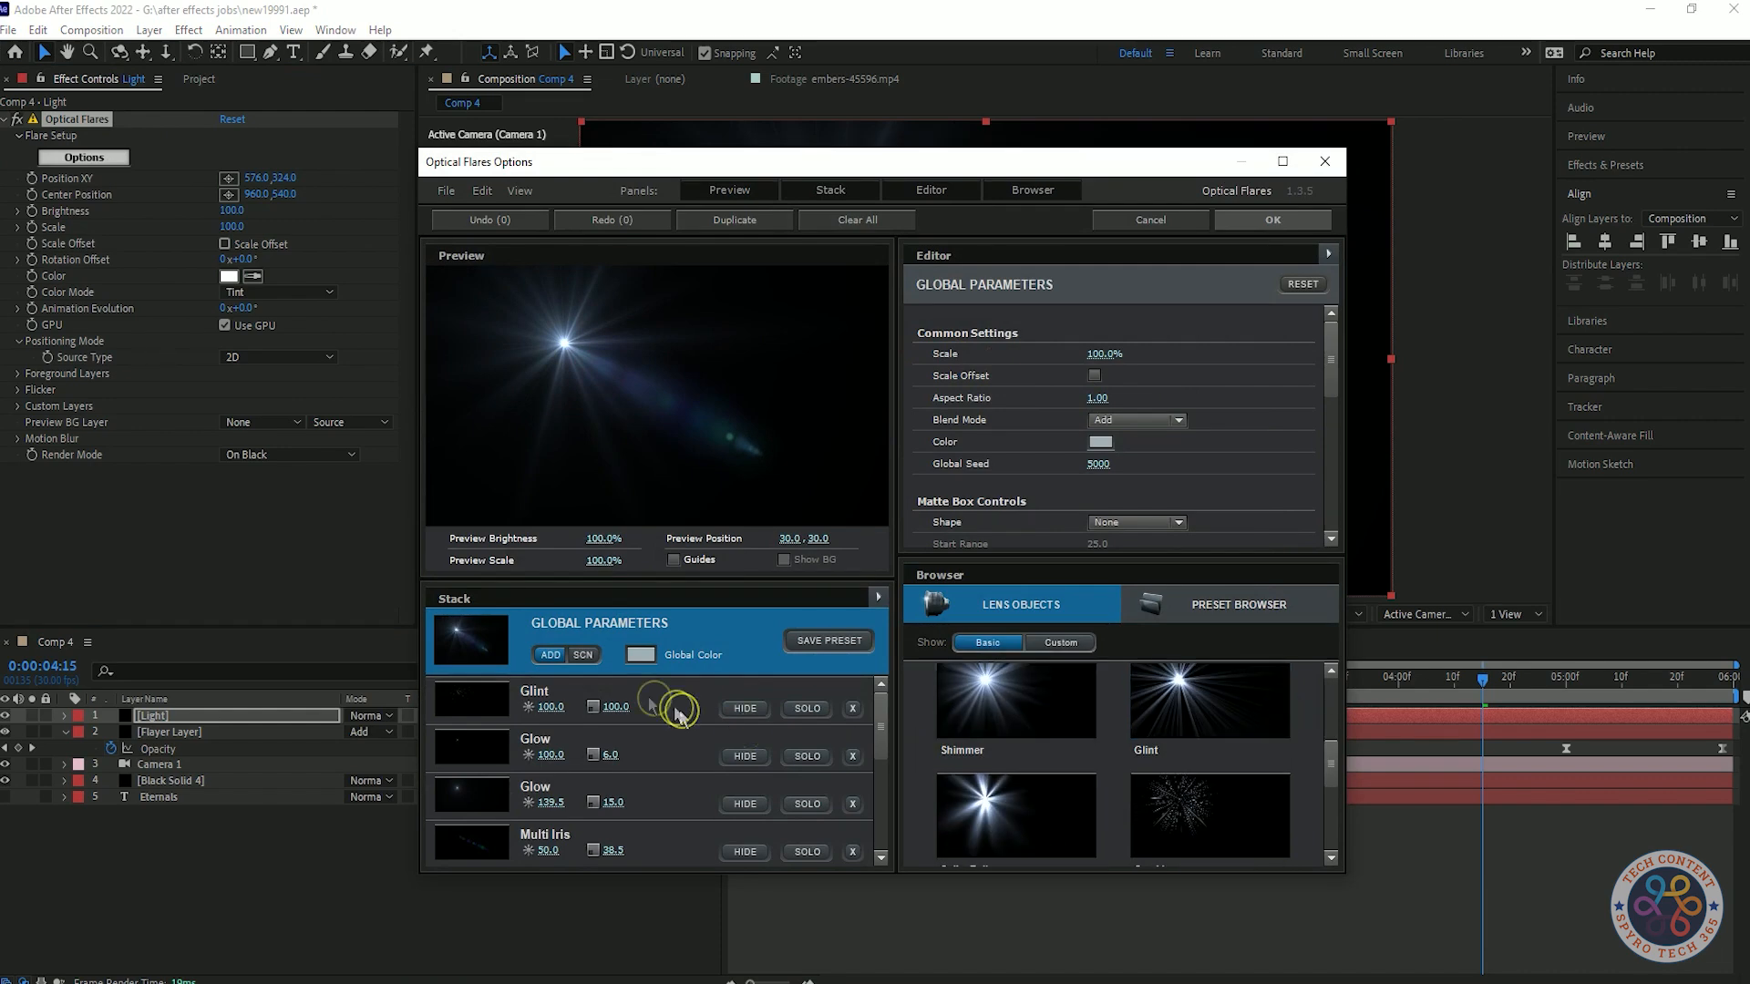
scroll(695, 711, "down", 3)
left_click(1217, 606)
scroll(1244, 711, "down", 1)
double_click(1244, 711)
scroll(1317, 720, "down", 8)
scroll(1312, 724, "up", 5)
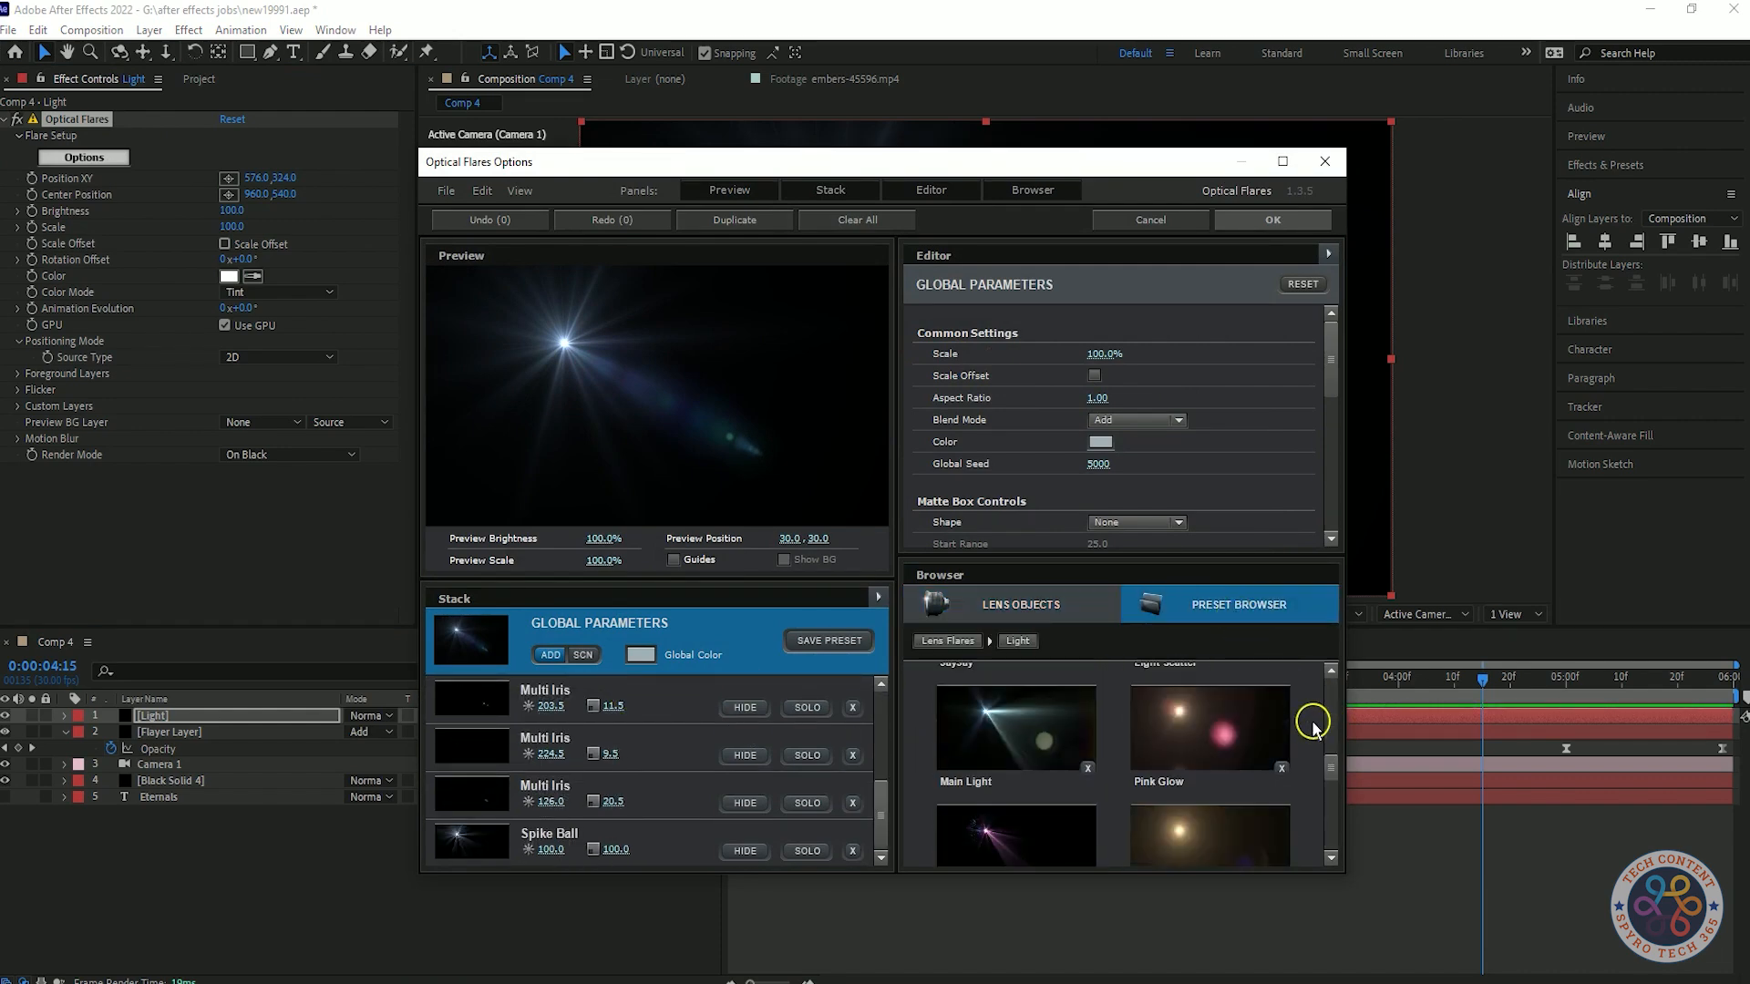
scroll(1308, 688, "up", 2)
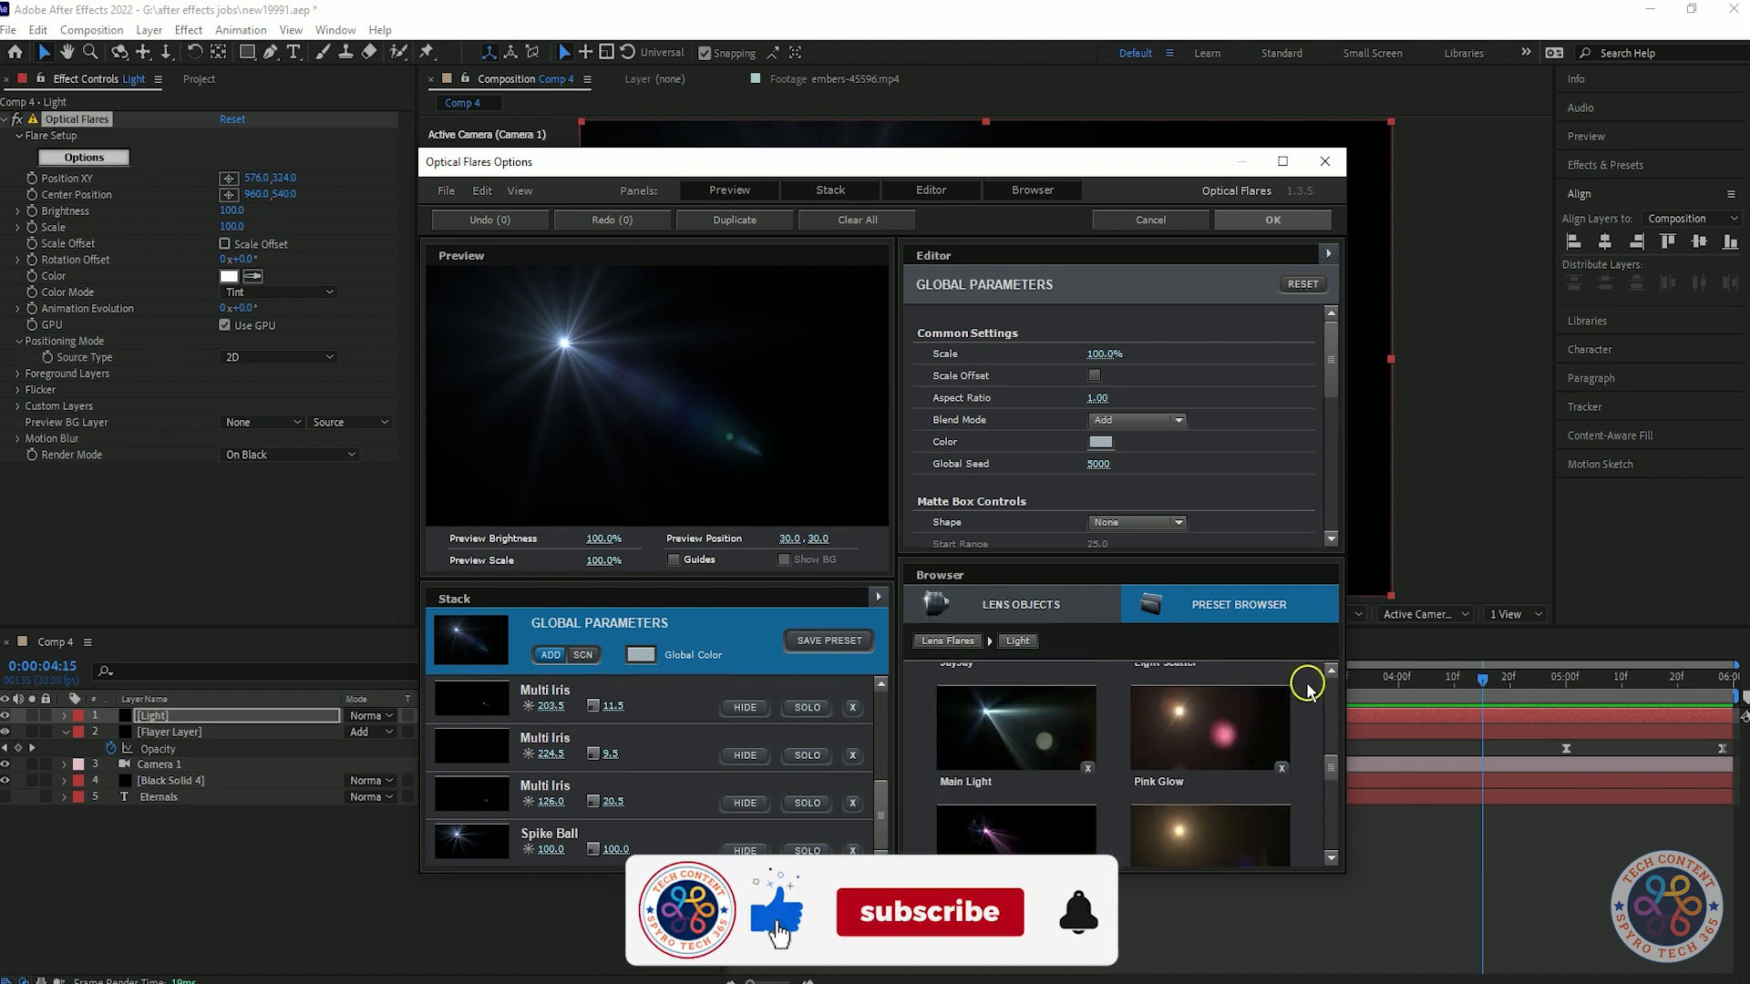
scroll(1308, 690, "up", 2)
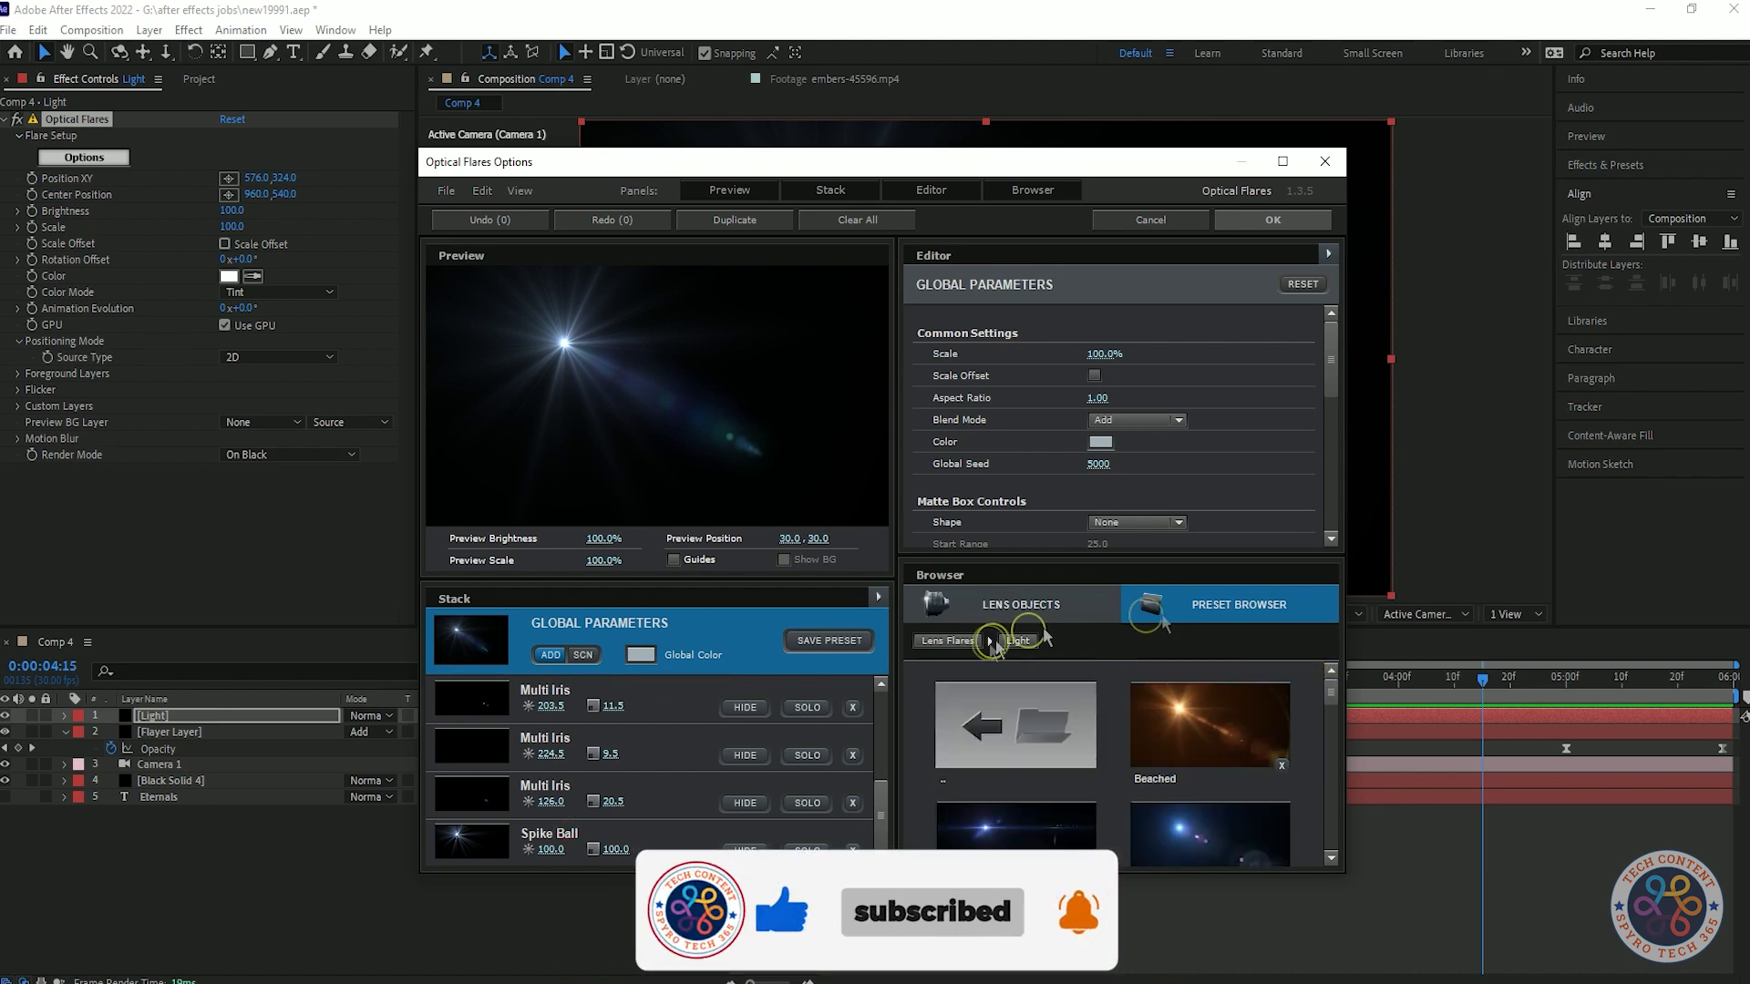
- Examine the flare presets in the Natural Flares and Motion Graphics folders
left_click(1007, 610)
left_click(1265, 615)
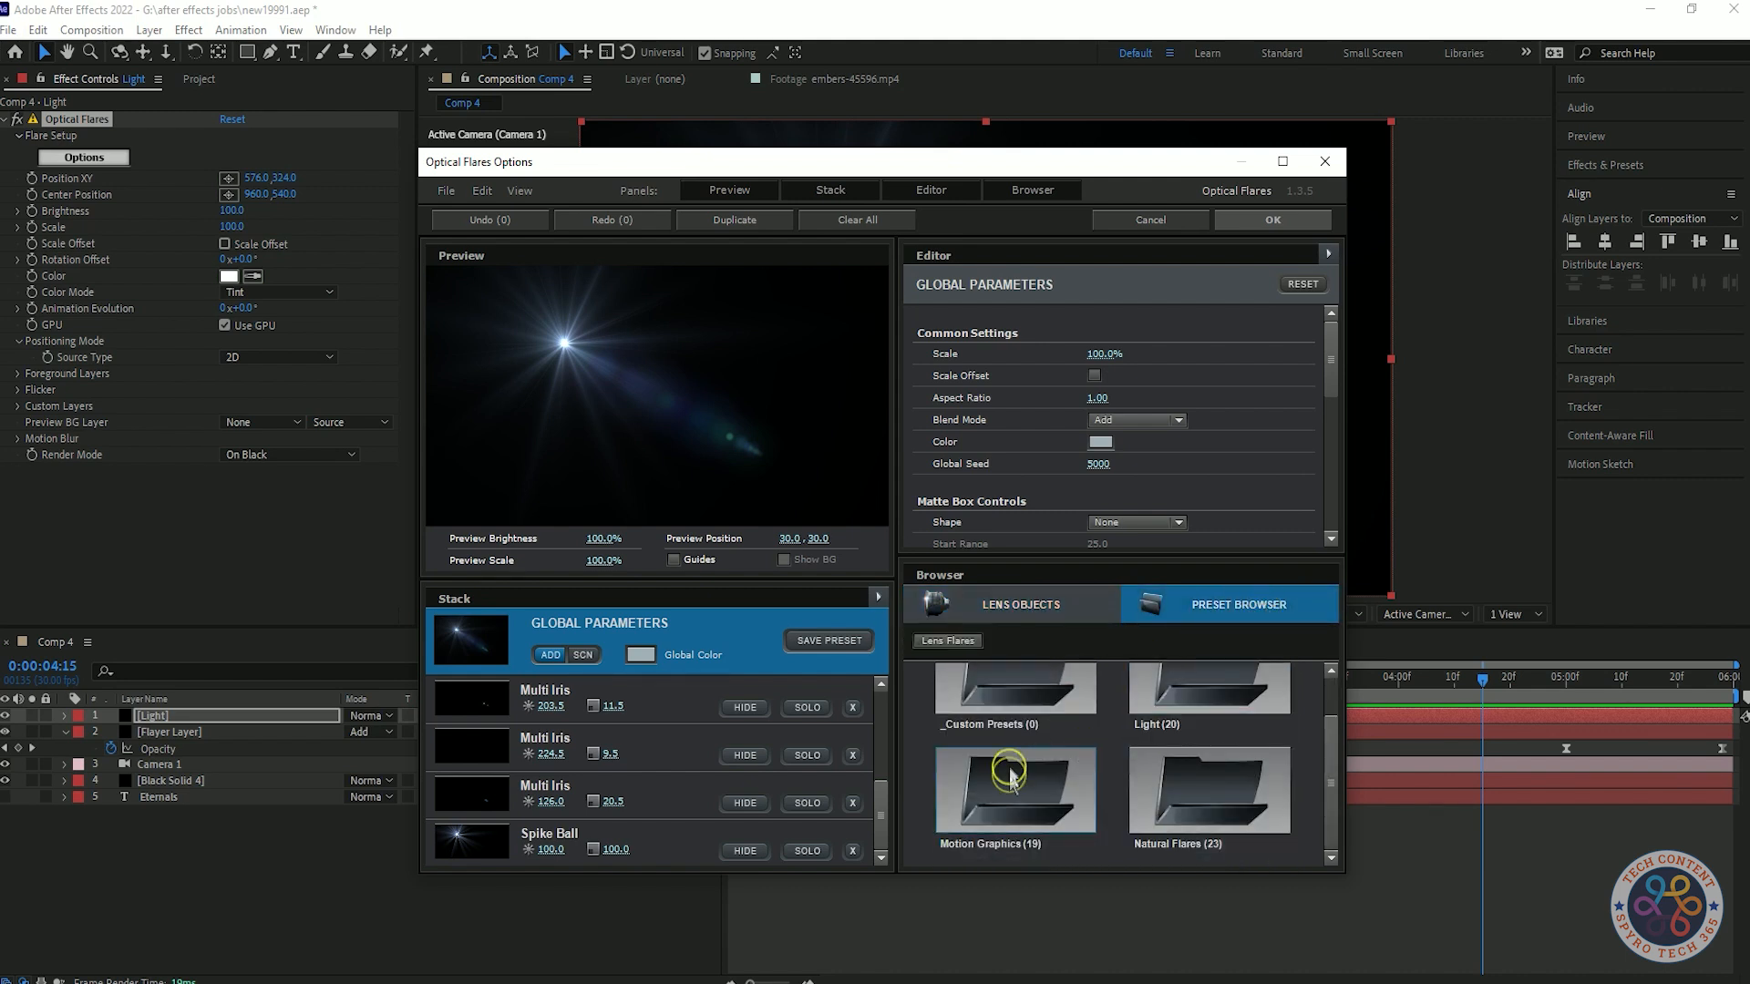
scroll(1246, 691, "down", 2)
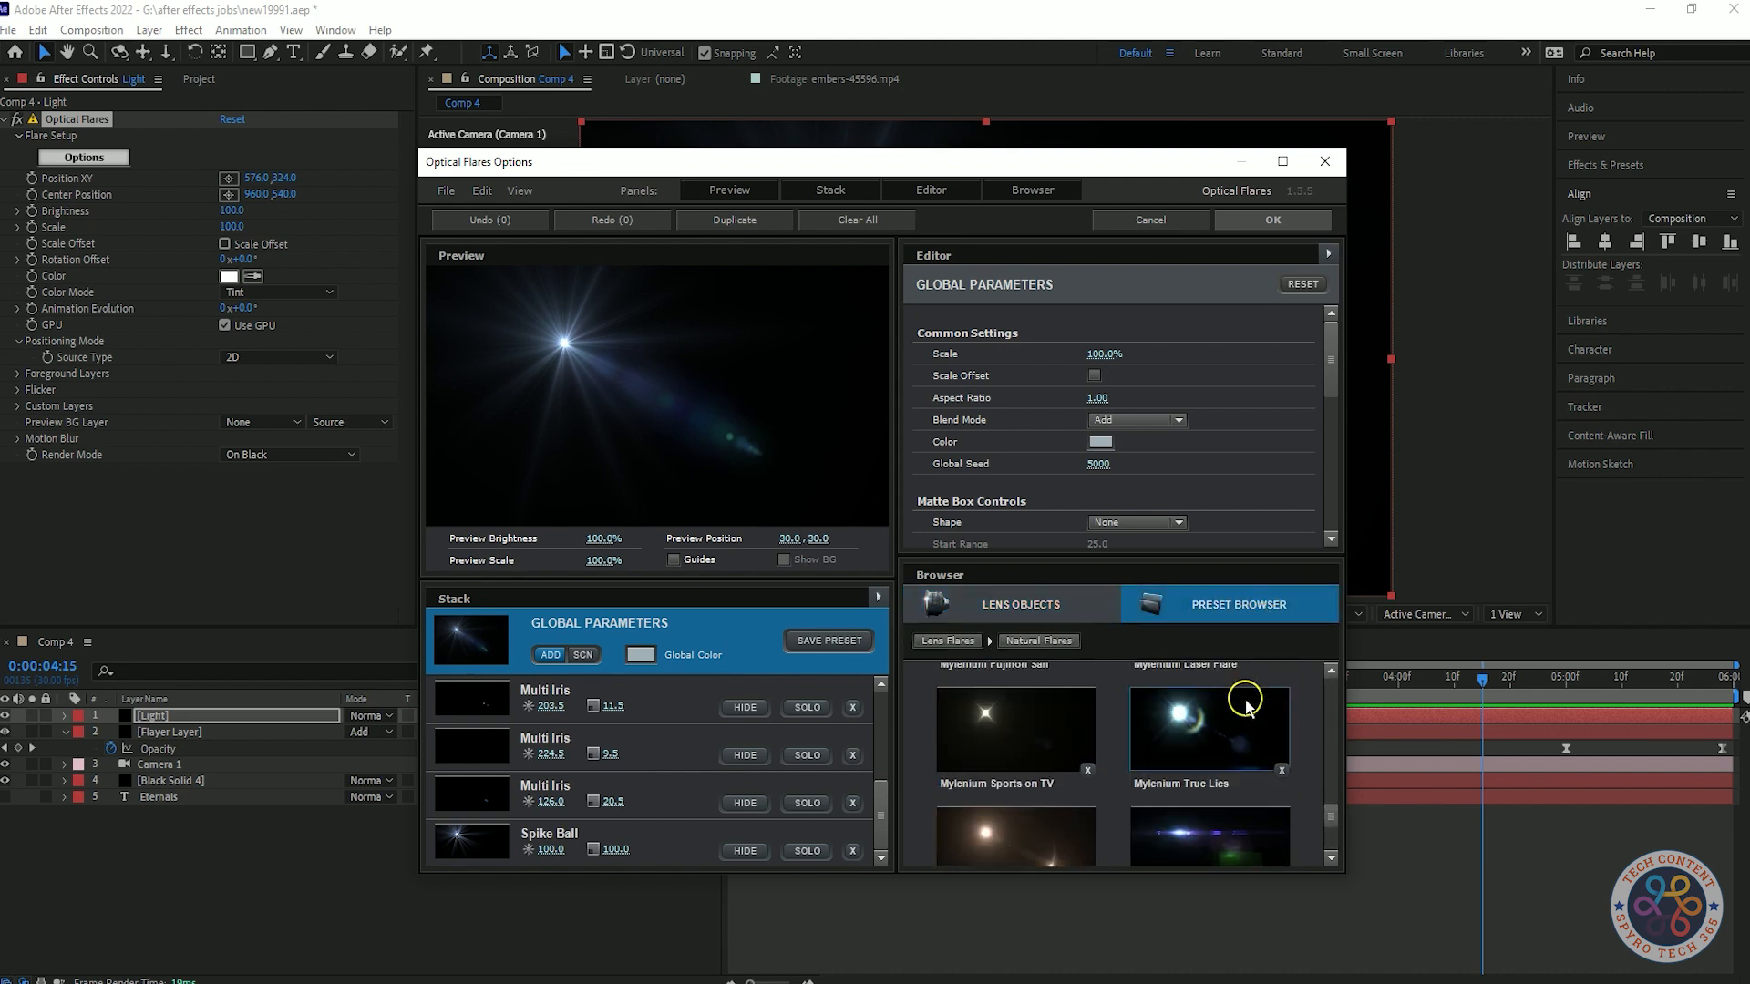
scroll(1246, 703, "down", 2)
scroll(1039, 689, "up", 10)
left_click(1063, 723)
scroll(1247, 734, "down", 1)
left_click(1036, 777)
scroll(1254, 767, "down", 5)
scroll(1260, 804, "up", 6)
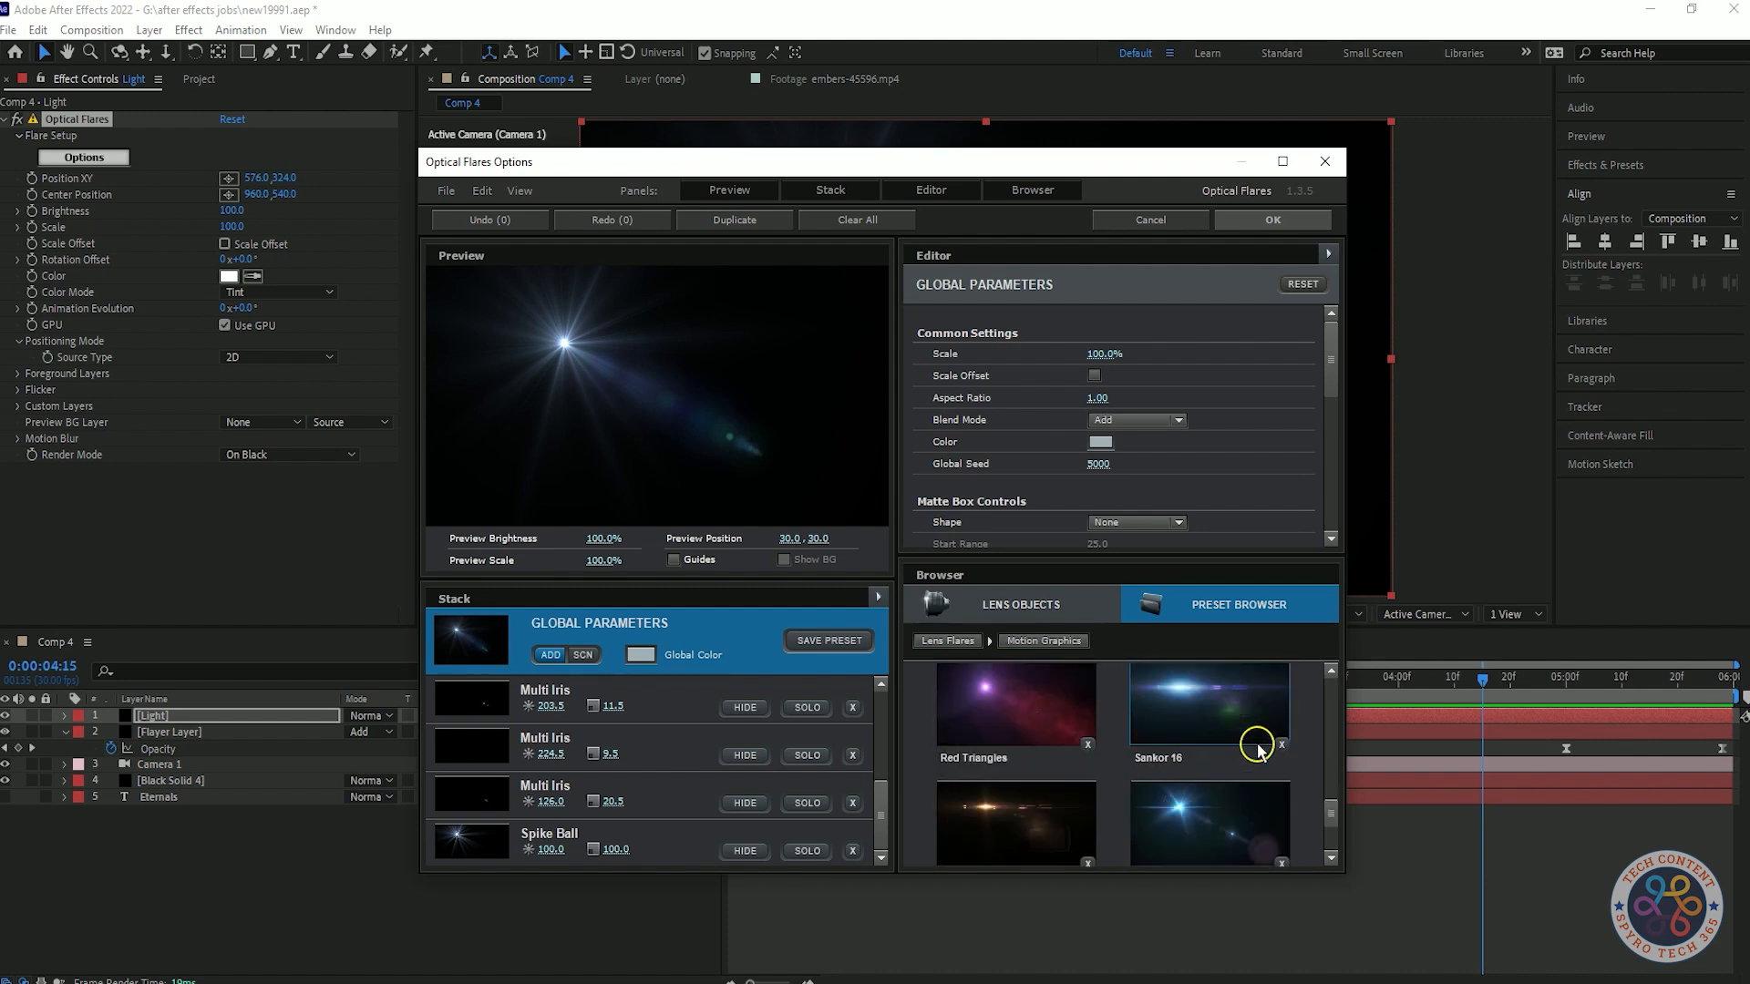
- Load the Main Light preset from the Light folder as the flare
left_click(1052, 729)
left_click(1258, 726)
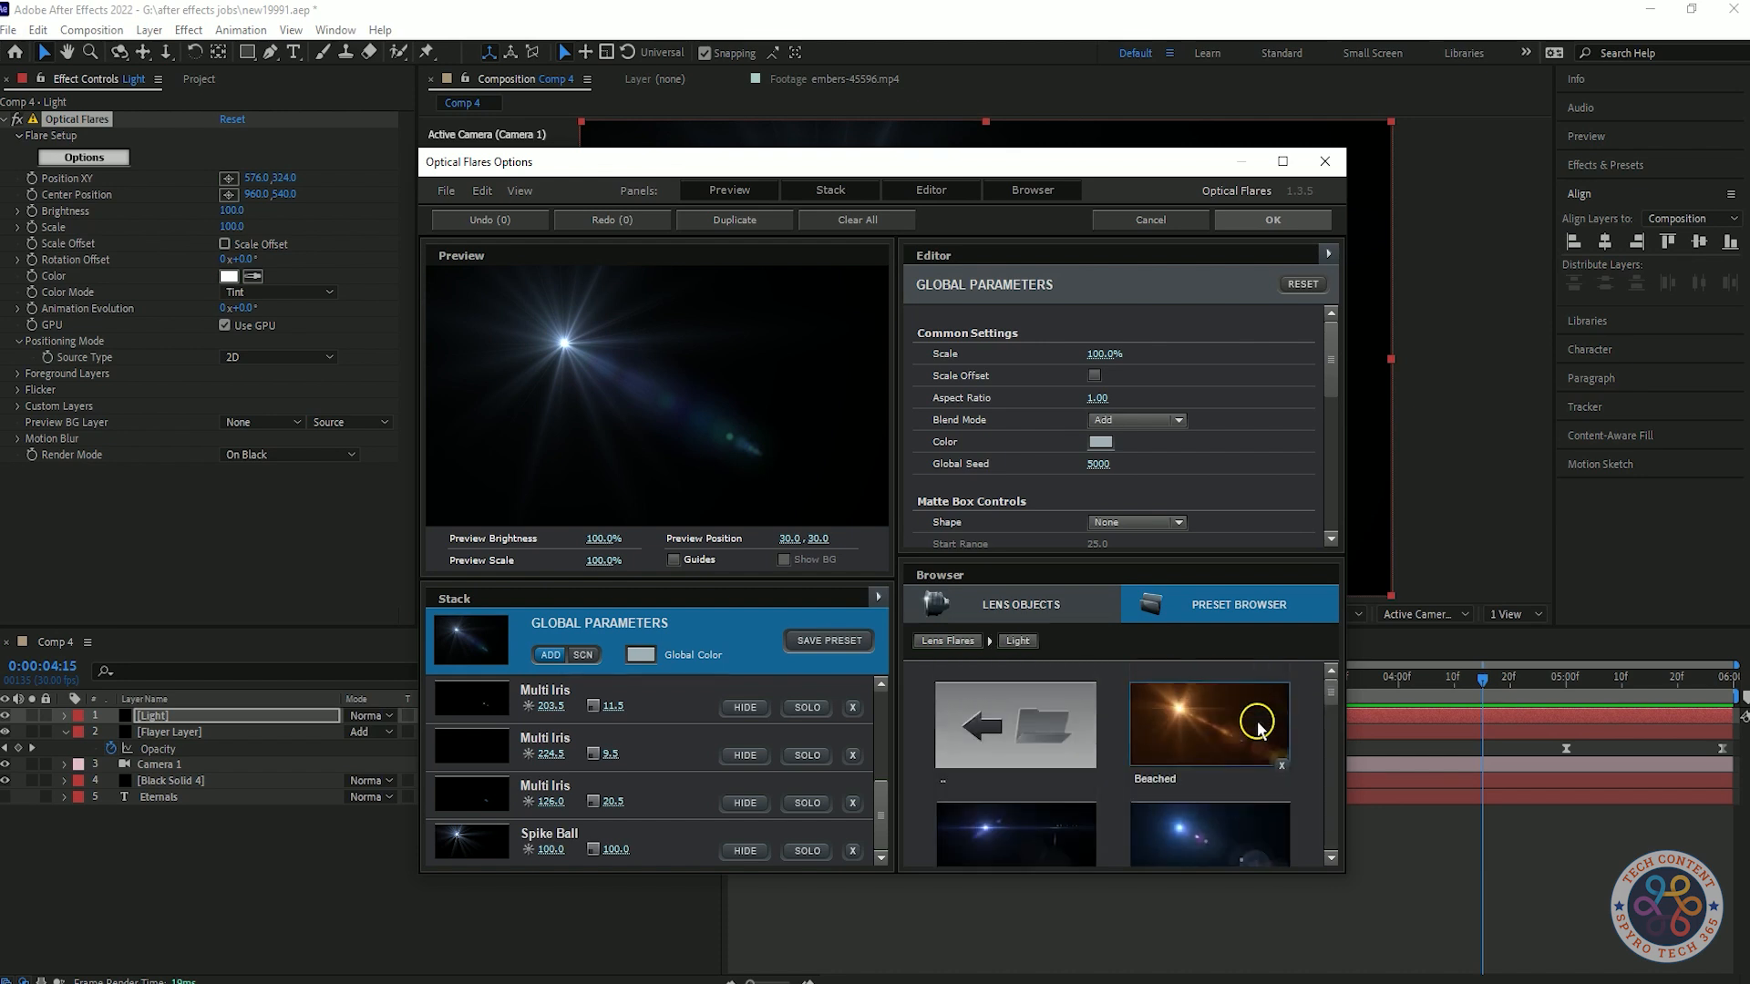
scroll(1251, 690, "down", 8)
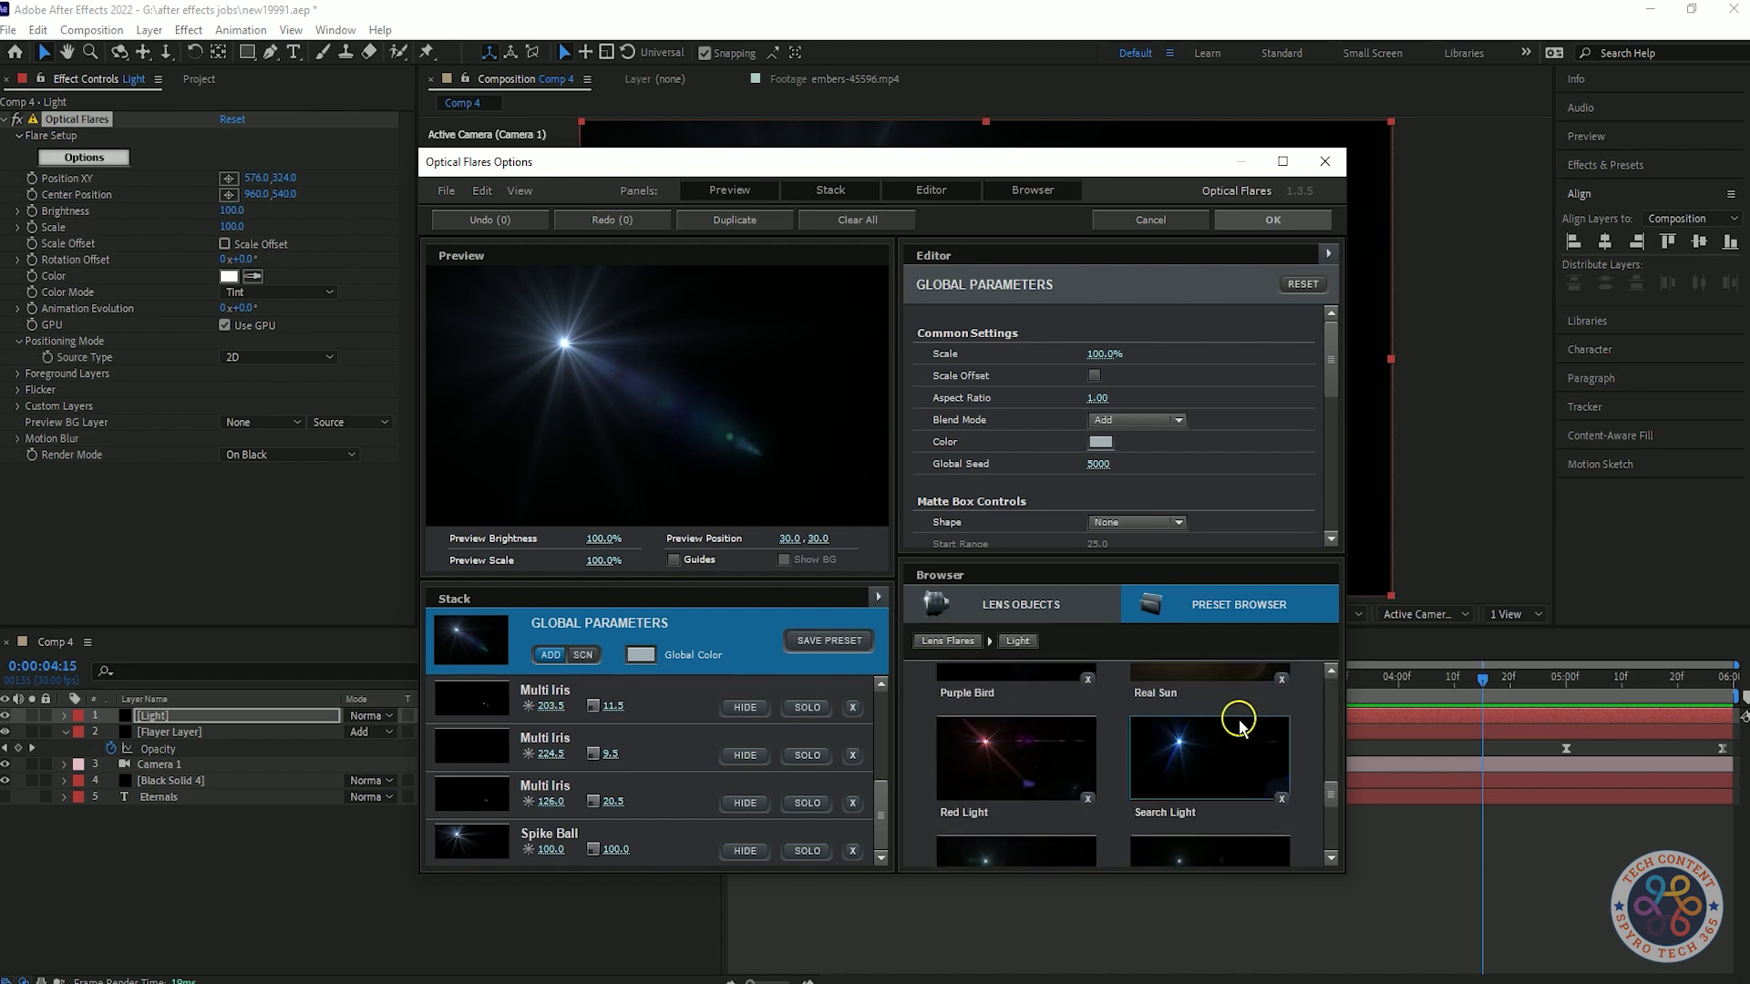
scroll(1201, 752, "up", 3)
left_click(1016, 783)
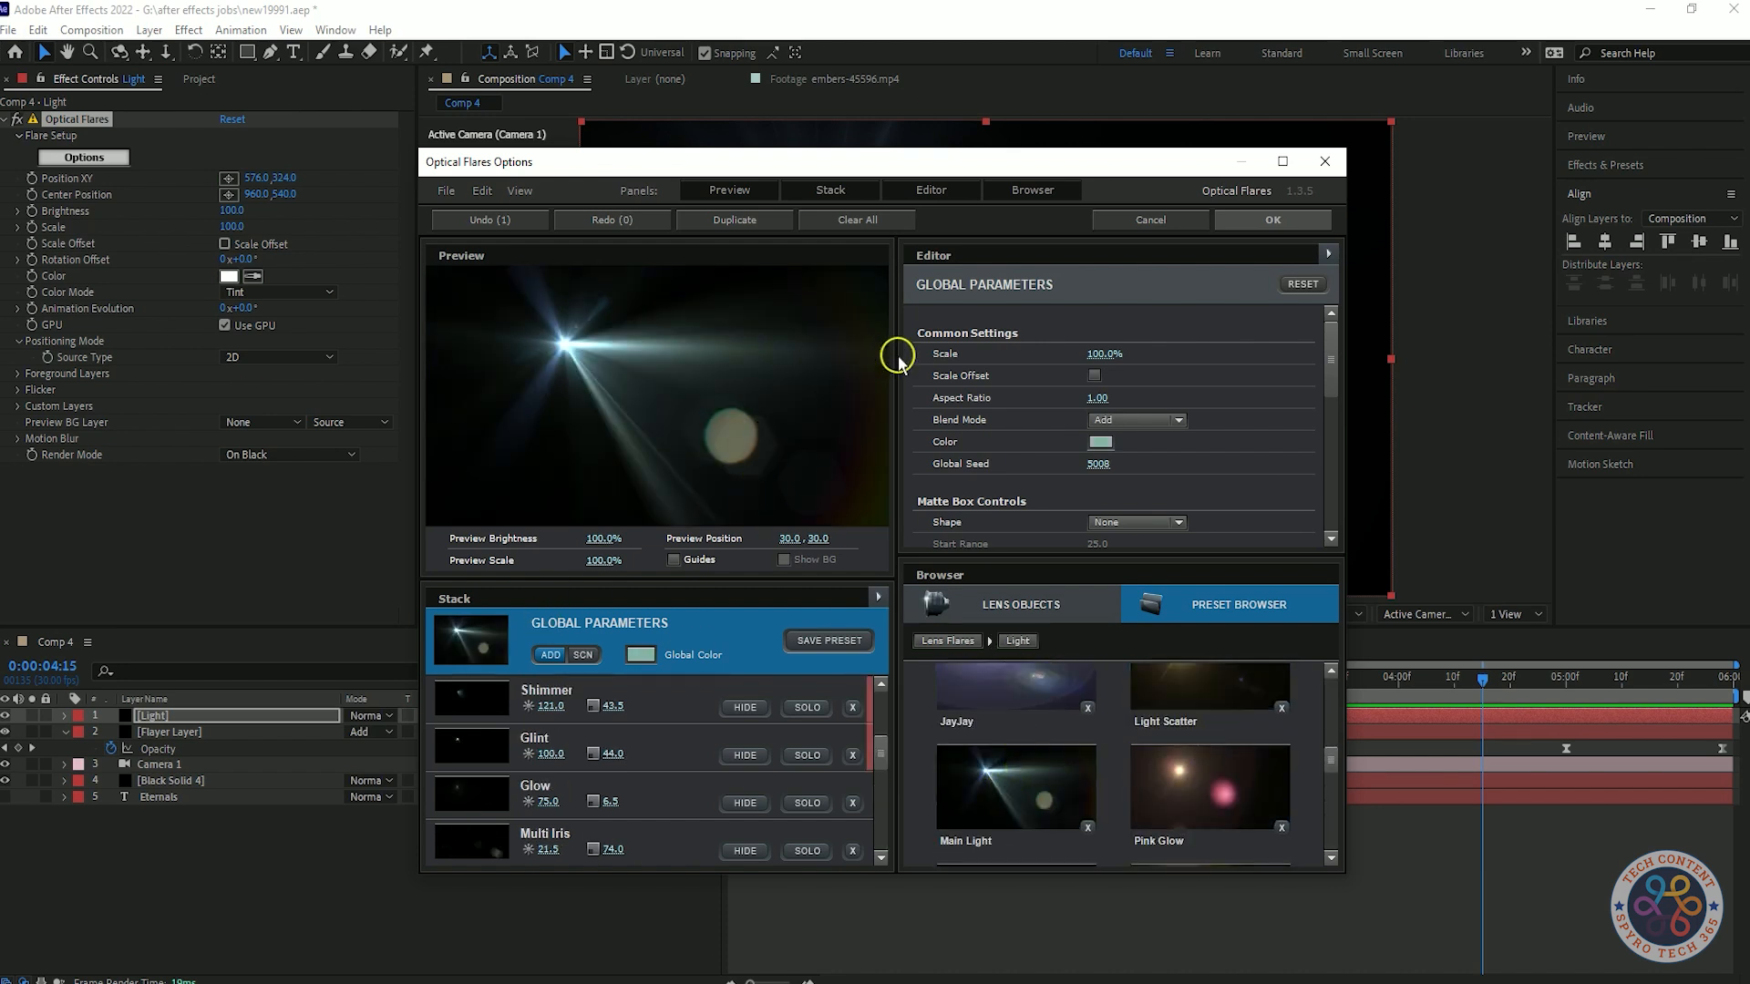
- Hide the last four Iris elements and the Hoop element in the flare's stack
scroll(660, 793, "down", 5)
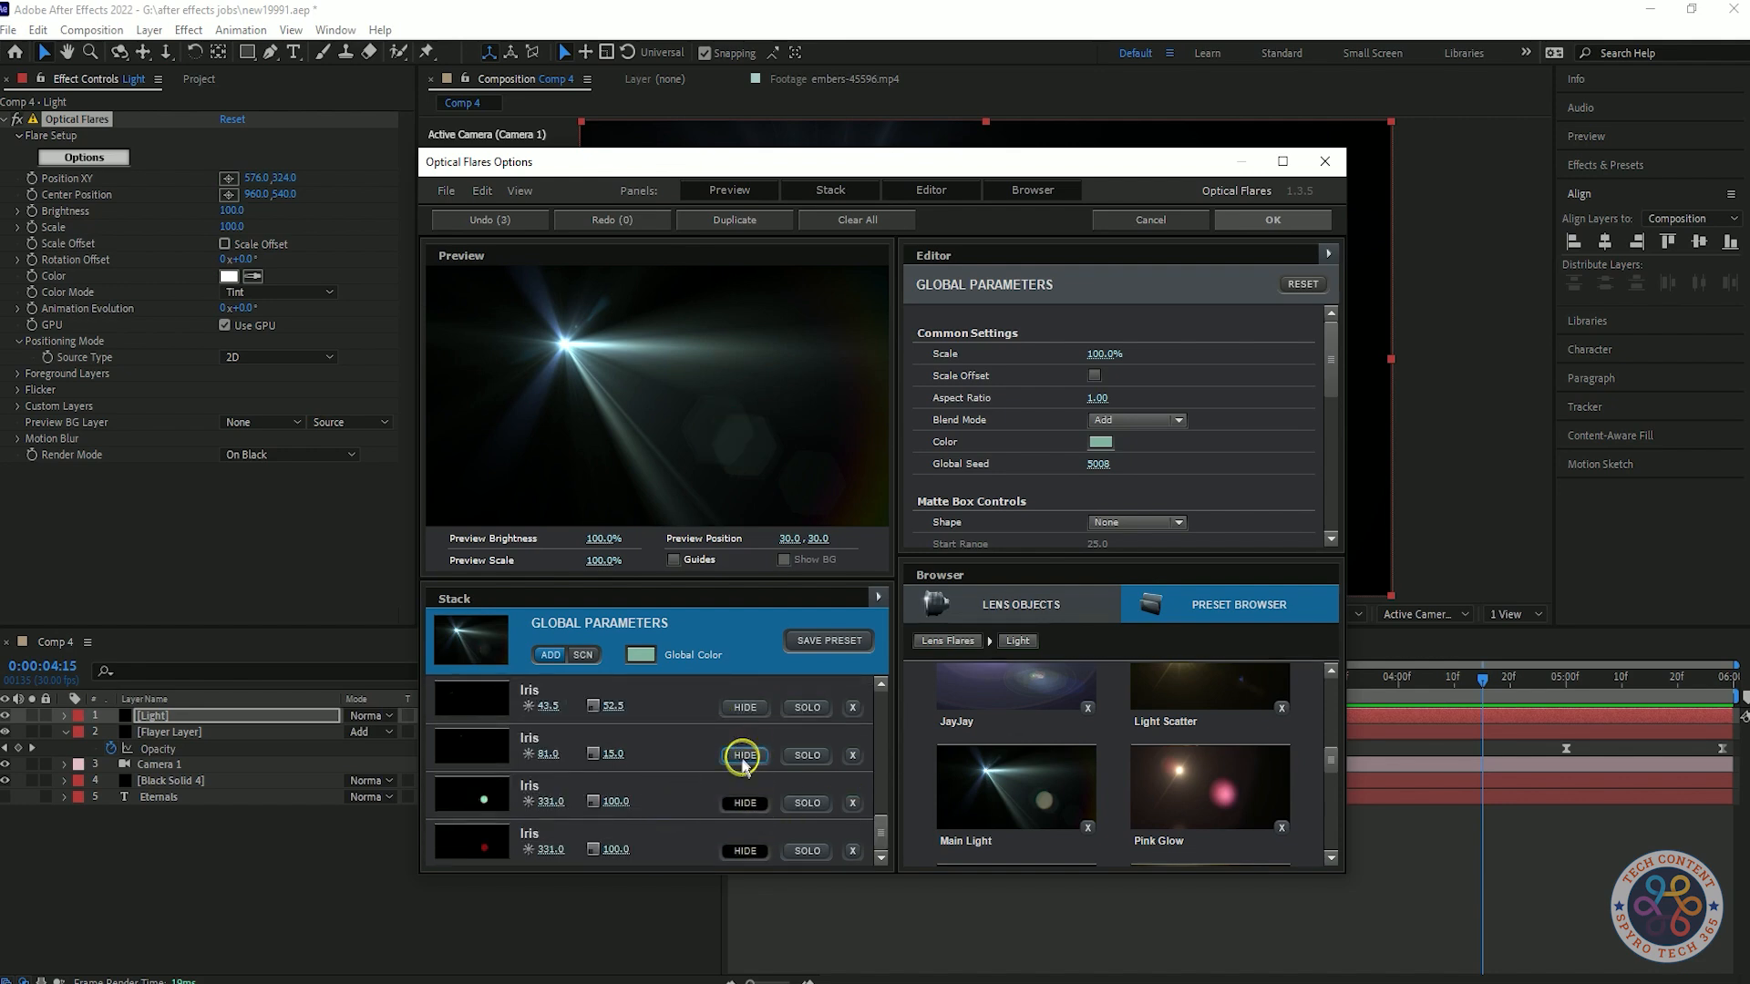
left_click(755, 710)
scroll(747, 756, "up", 3)
left_click(744, 792)
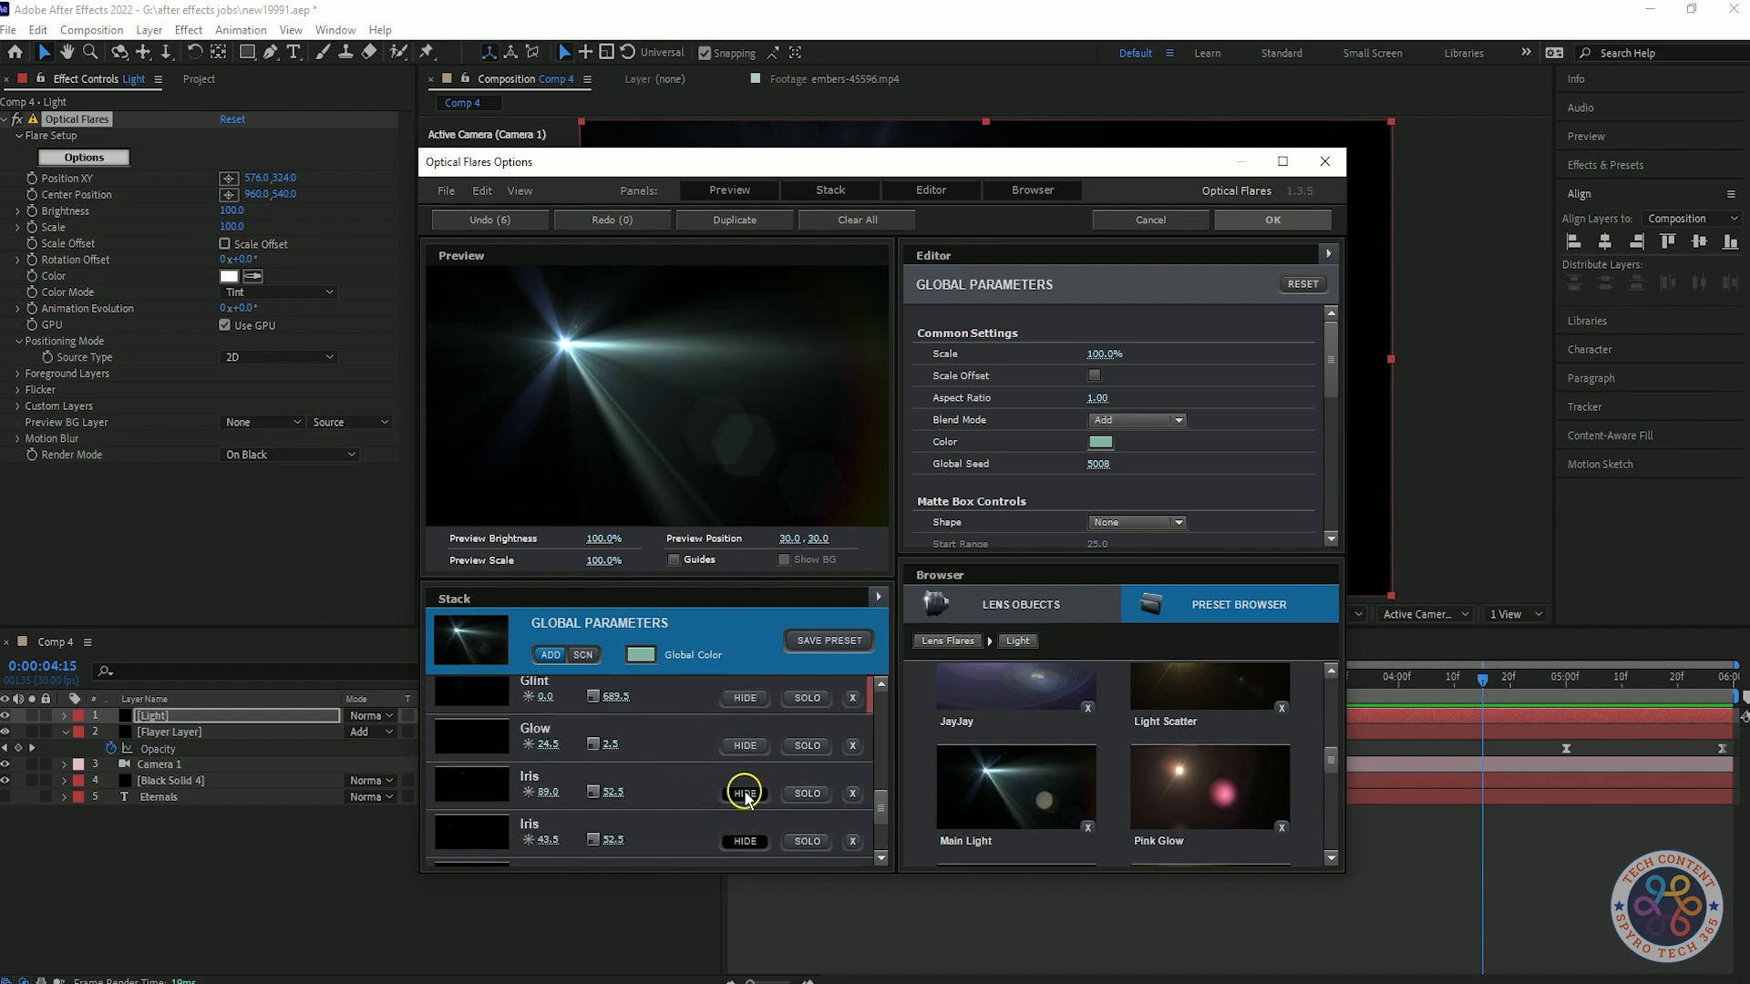
scroll(742, 755, "up", 3)
left_click(745, 783)
left_click(745, 783)
left_click(745, 736)
scroll(748, 765, "up", 3)
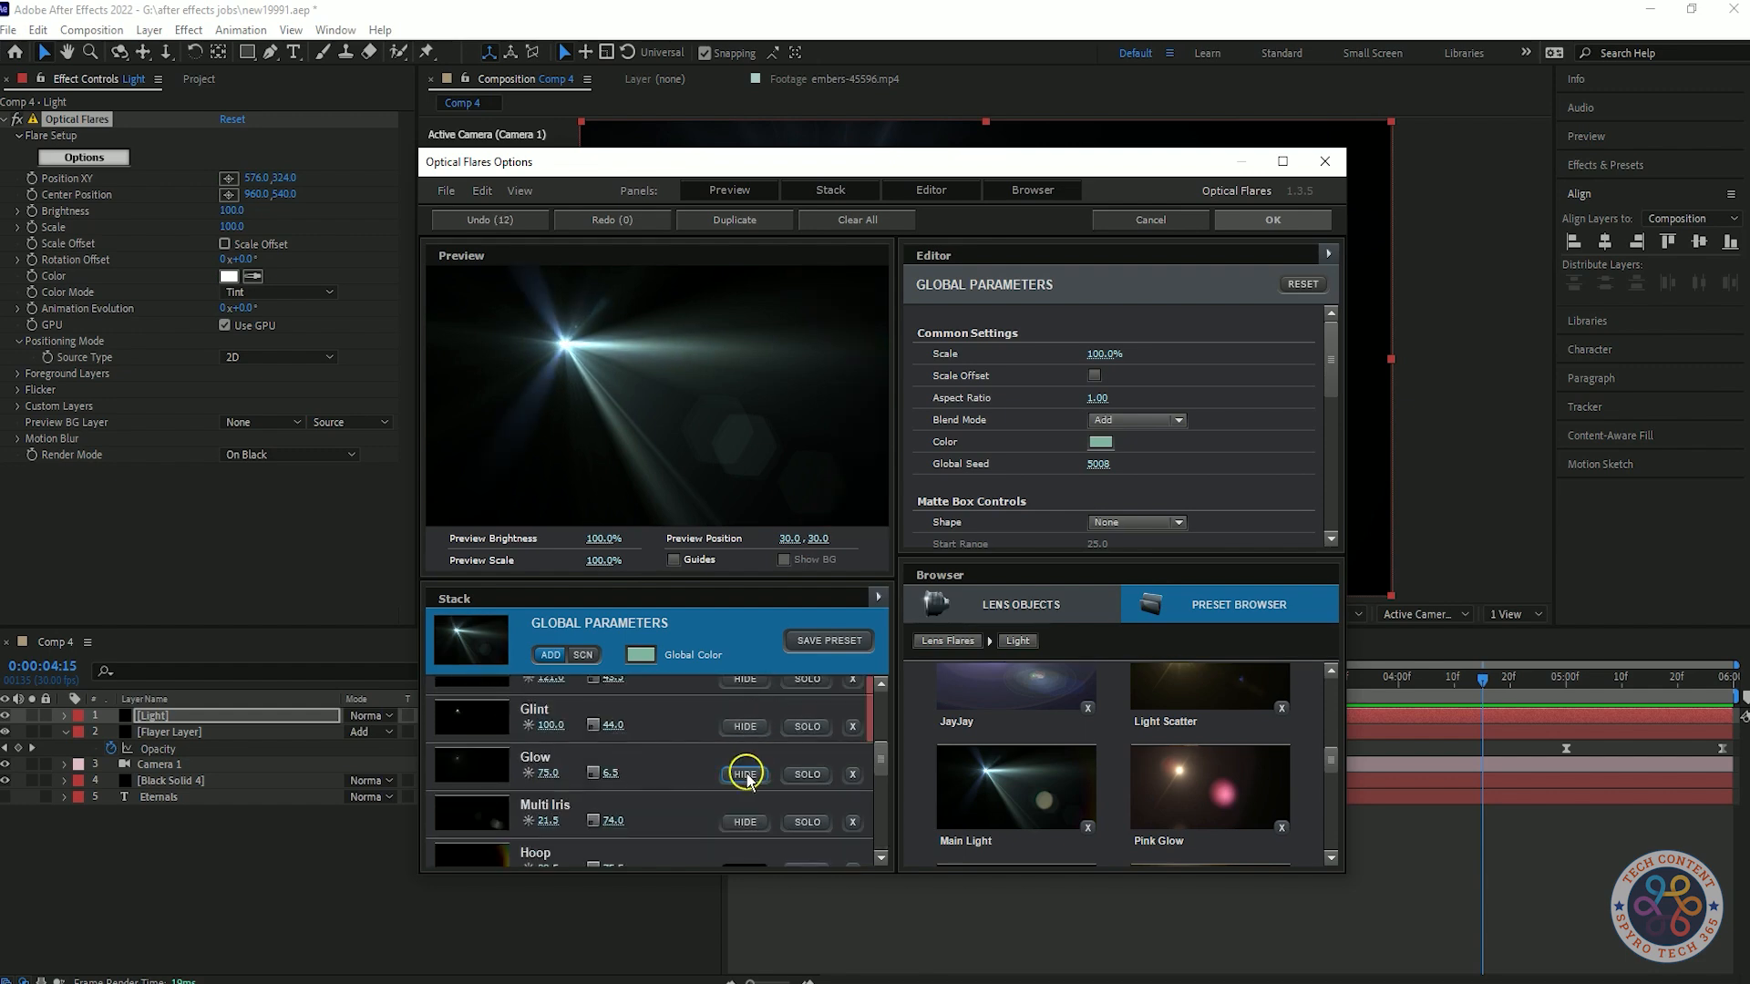
- Toggle the Glow and Shimmer elements in the stack to check what each contributes to the flare
left_click(745, 776)
scroll(755, 720, "up", 3)
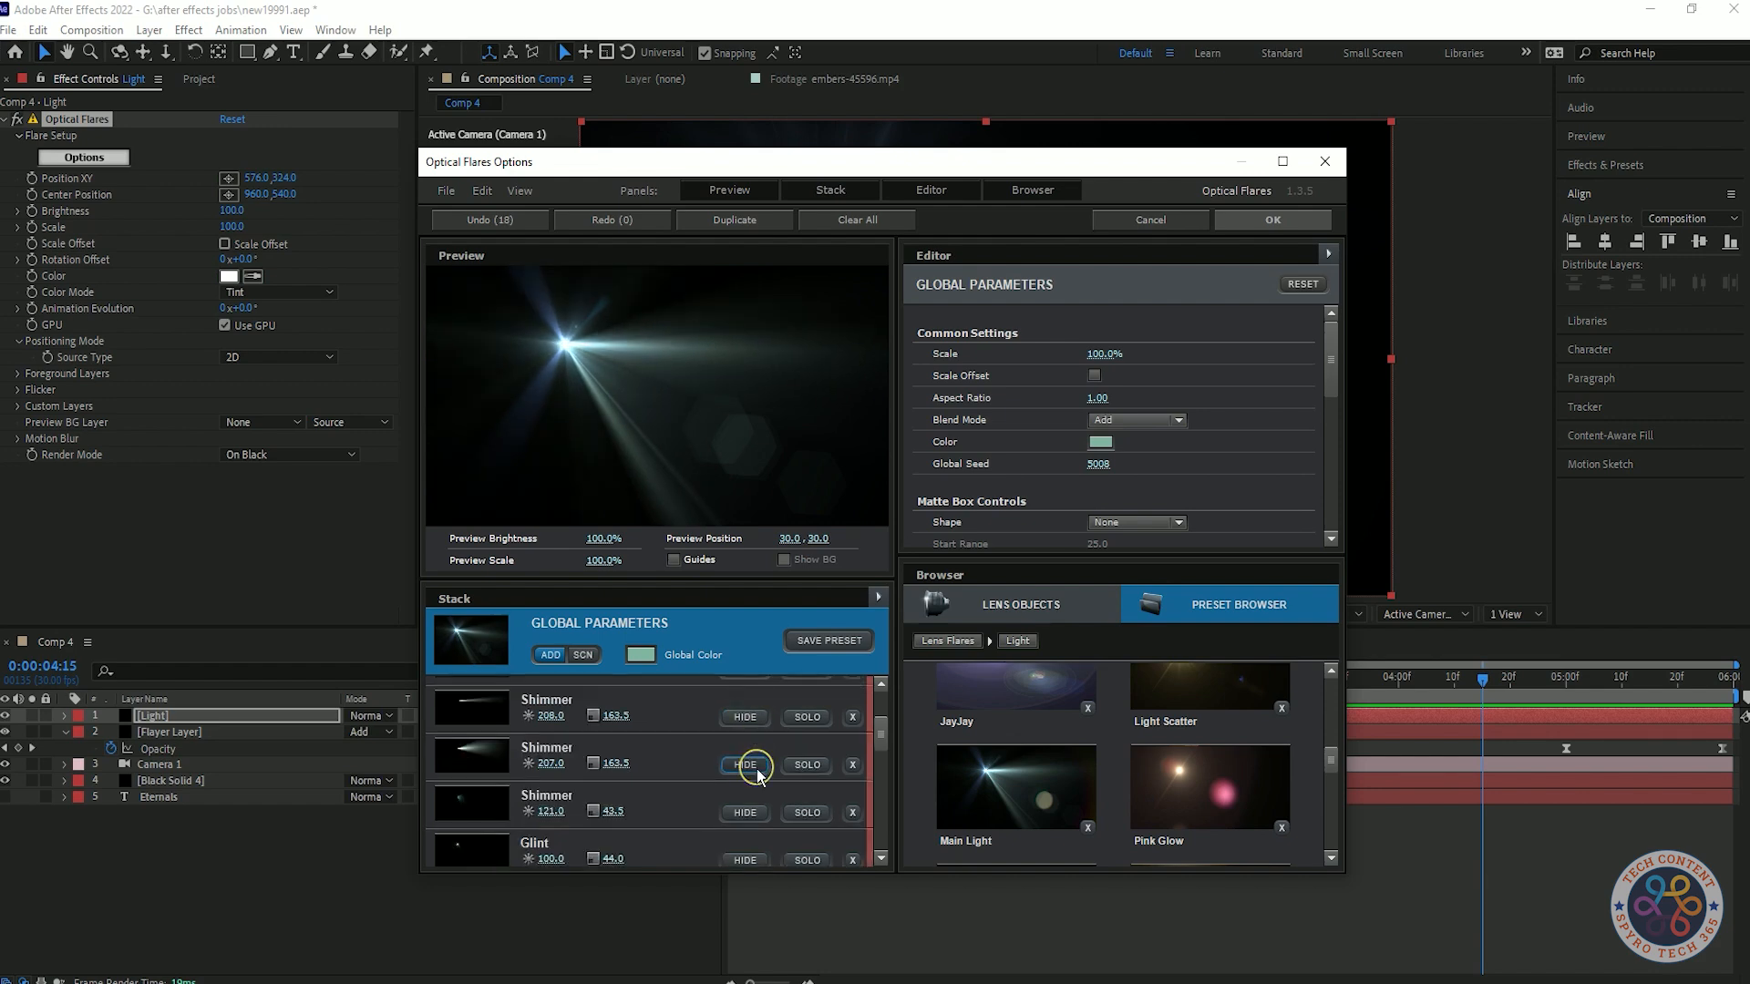
left_click(753, 719)
left_click(752, 720)
scroll(755, 725, "up", 3)
left_click(756, 754)
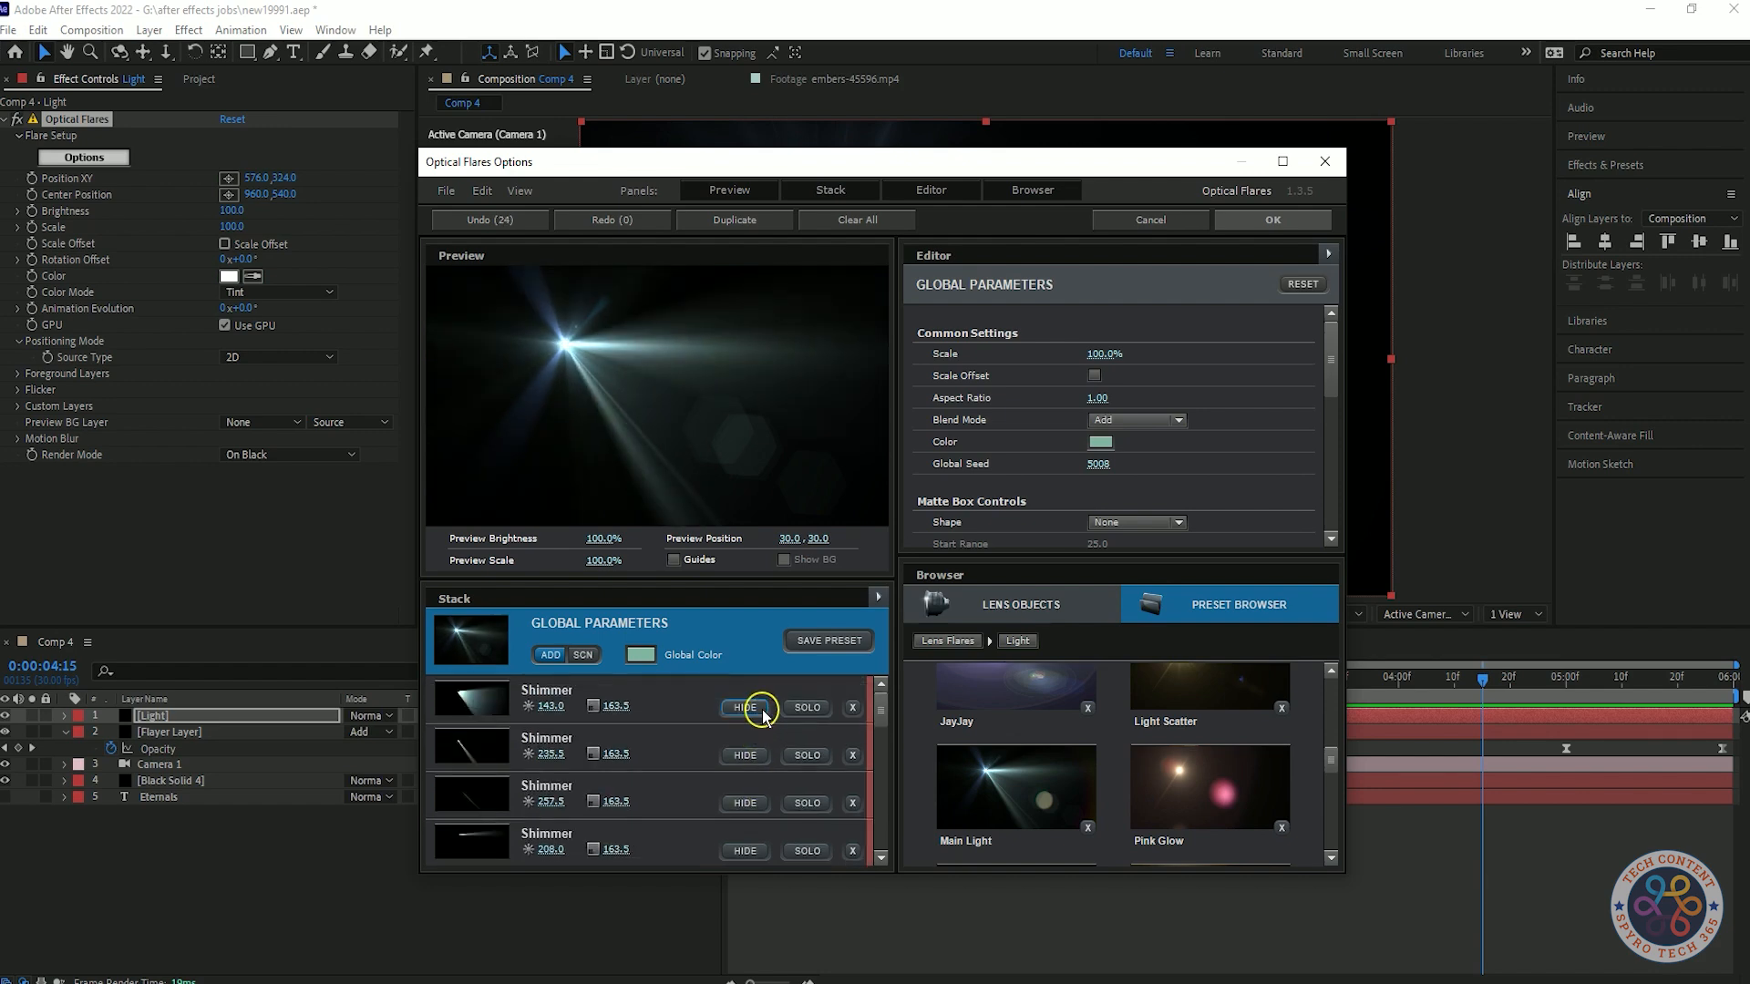
scroll(746, 753, "down", 10)
scroll(711, 740, "up", 10)
scroll(685, 729, "down", 10)
- Maximize the flare options window, move the preview flare to about 65.9, 36.3, and show the basic lens objects
left_click(1282, 161)
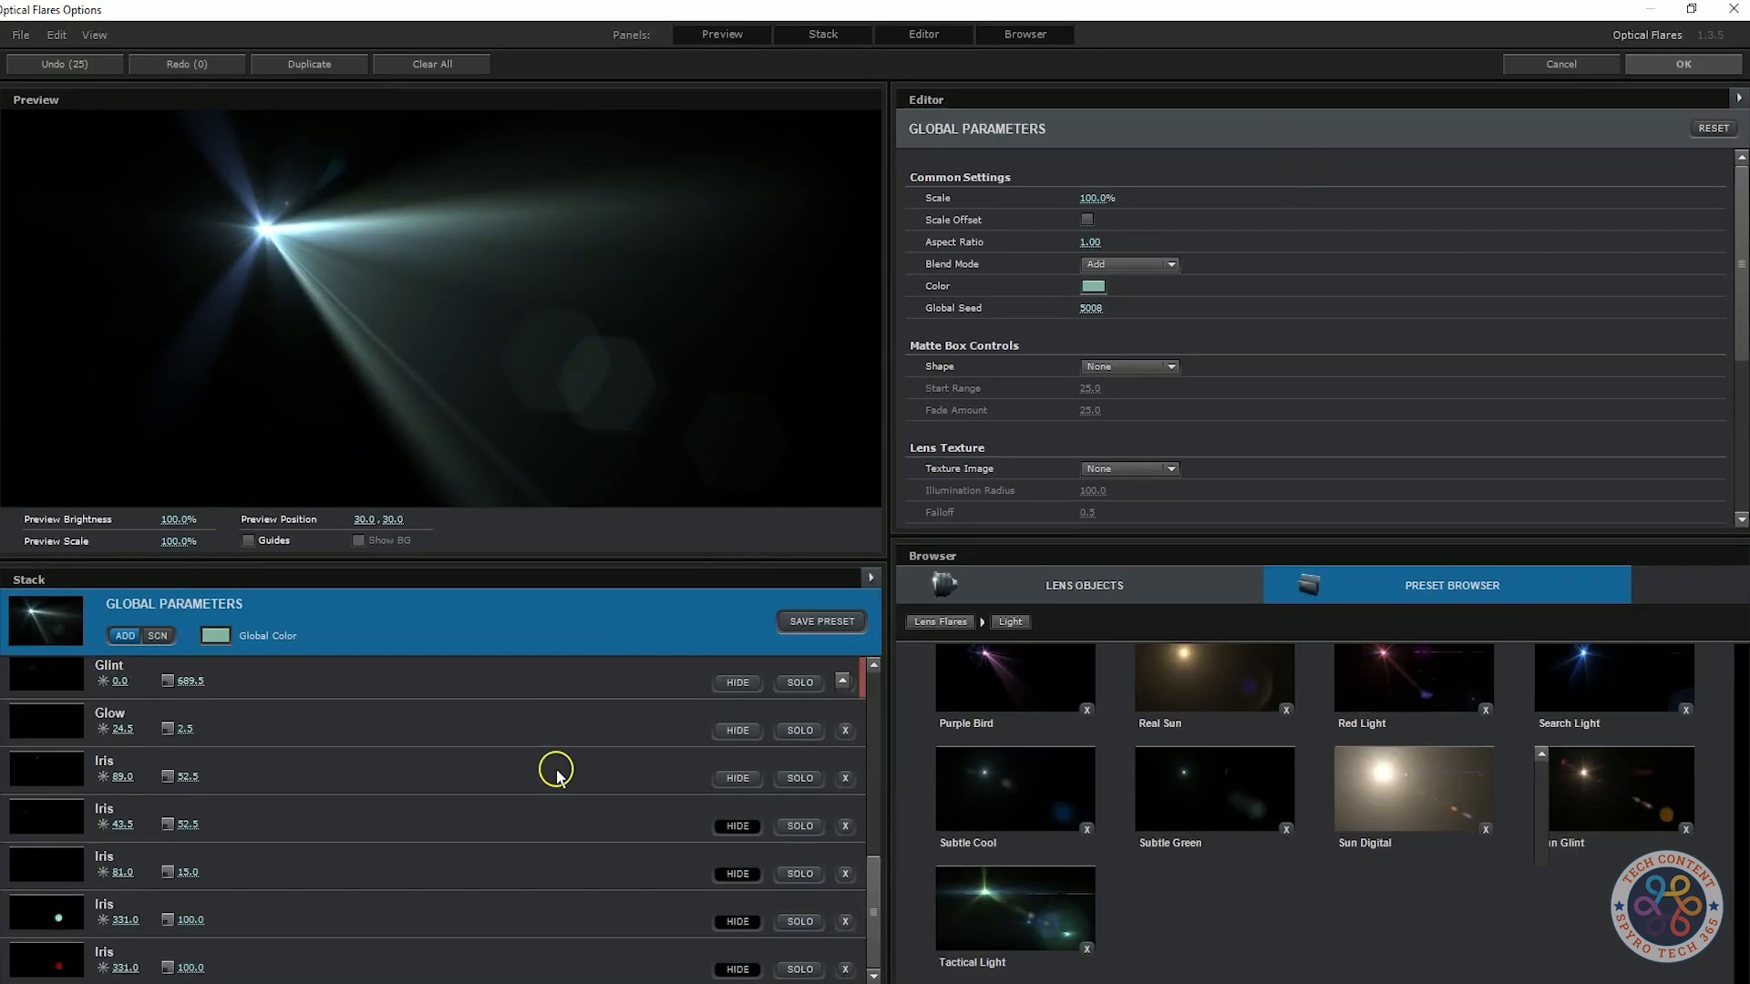
scroll(558, 773, "up", 10)
left_click_drag(265, 228, 577, 254)
scroll(456, 793, "down", 5)
left_click(1066, 592)
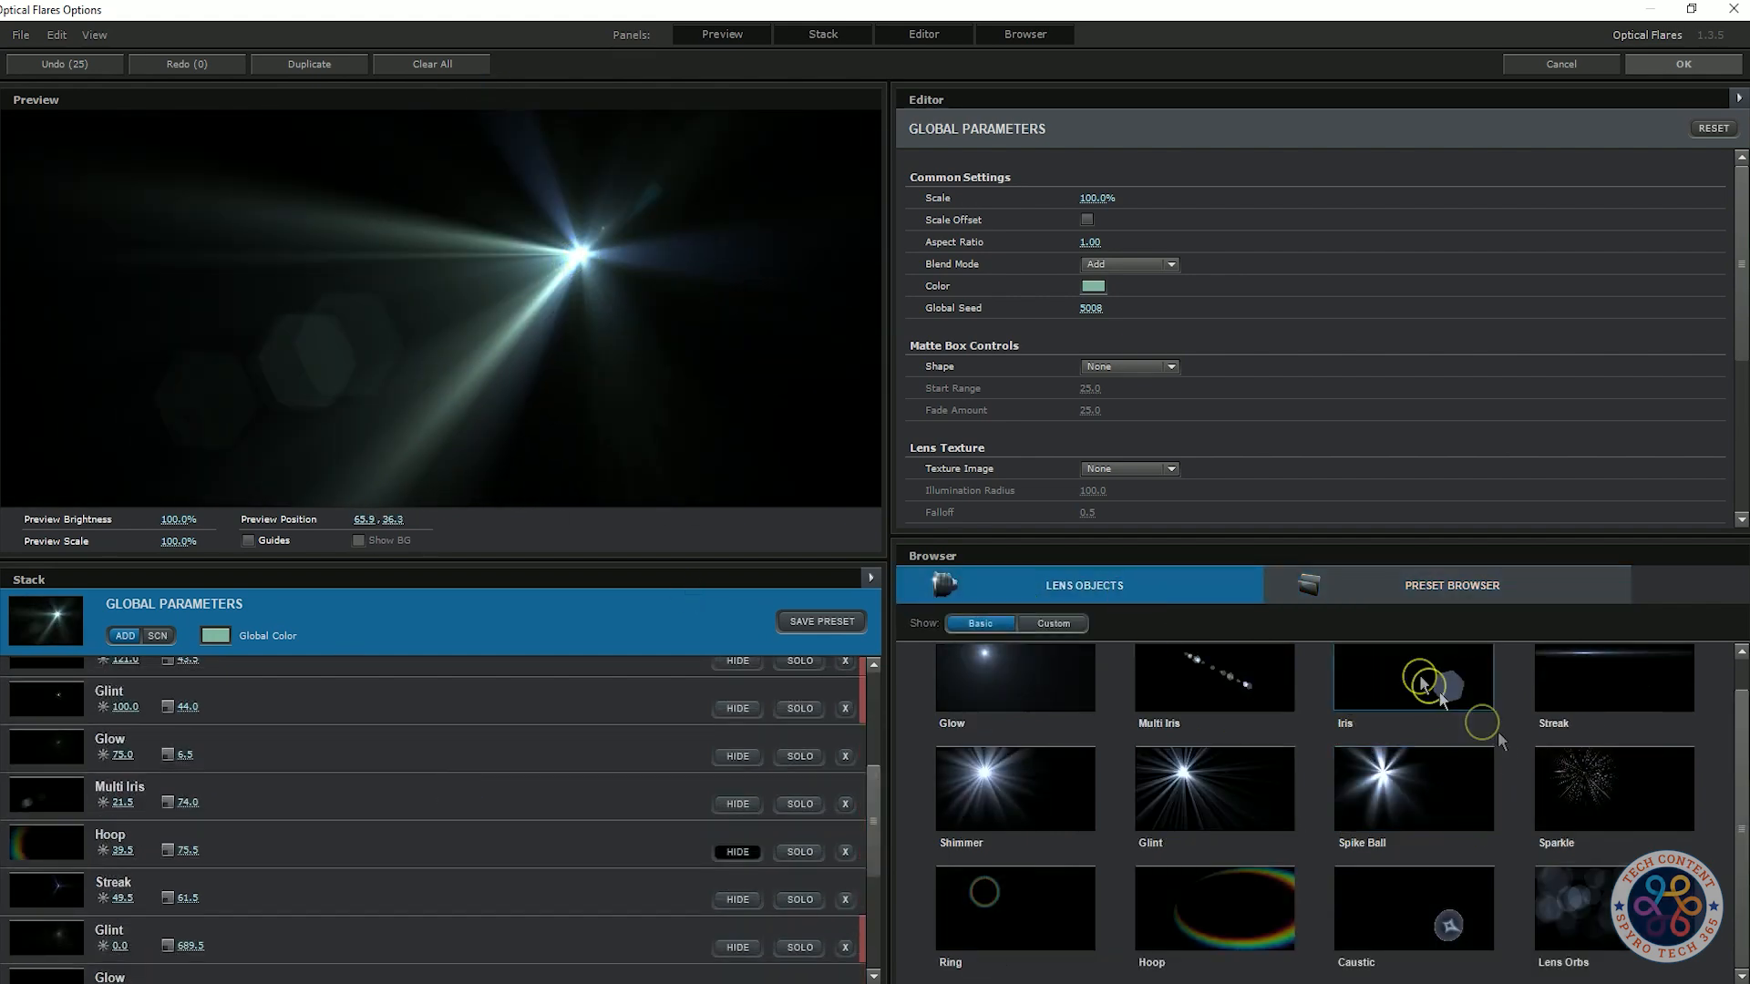
- Hide the remaining Iris element and clear the Multi Iris hexagon ghosts from the flare
scroll(461, 804, "down", 5)
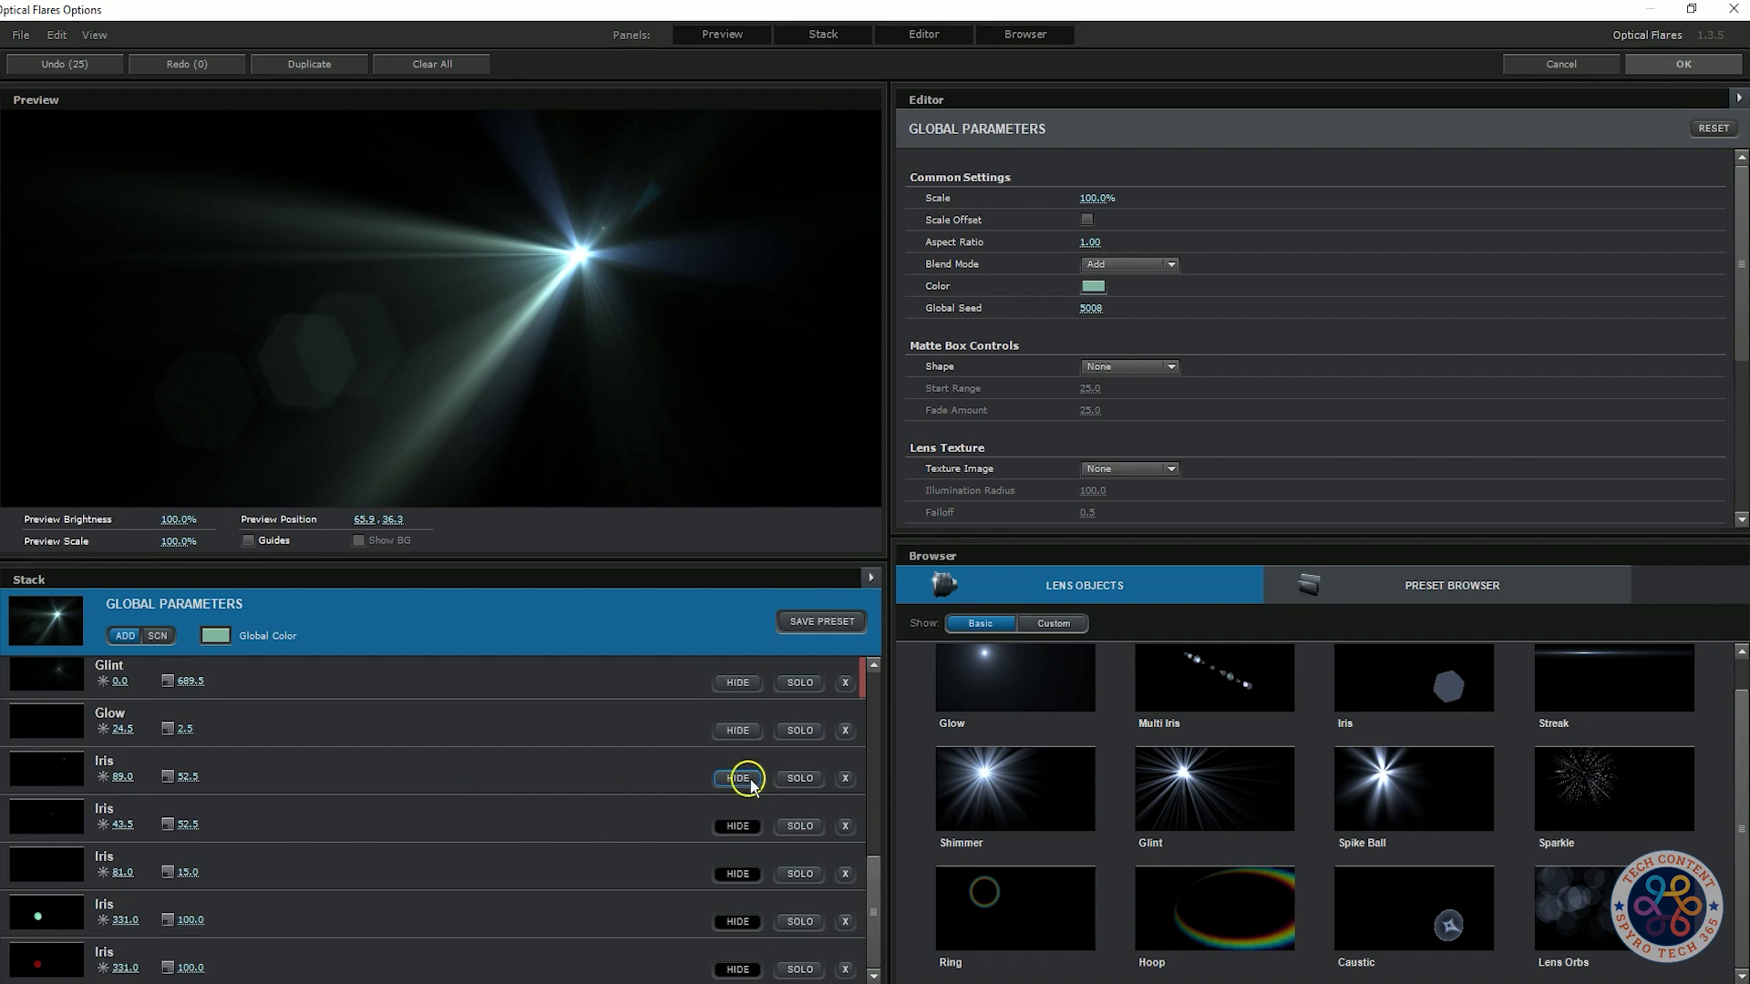
left_click(744, 683)
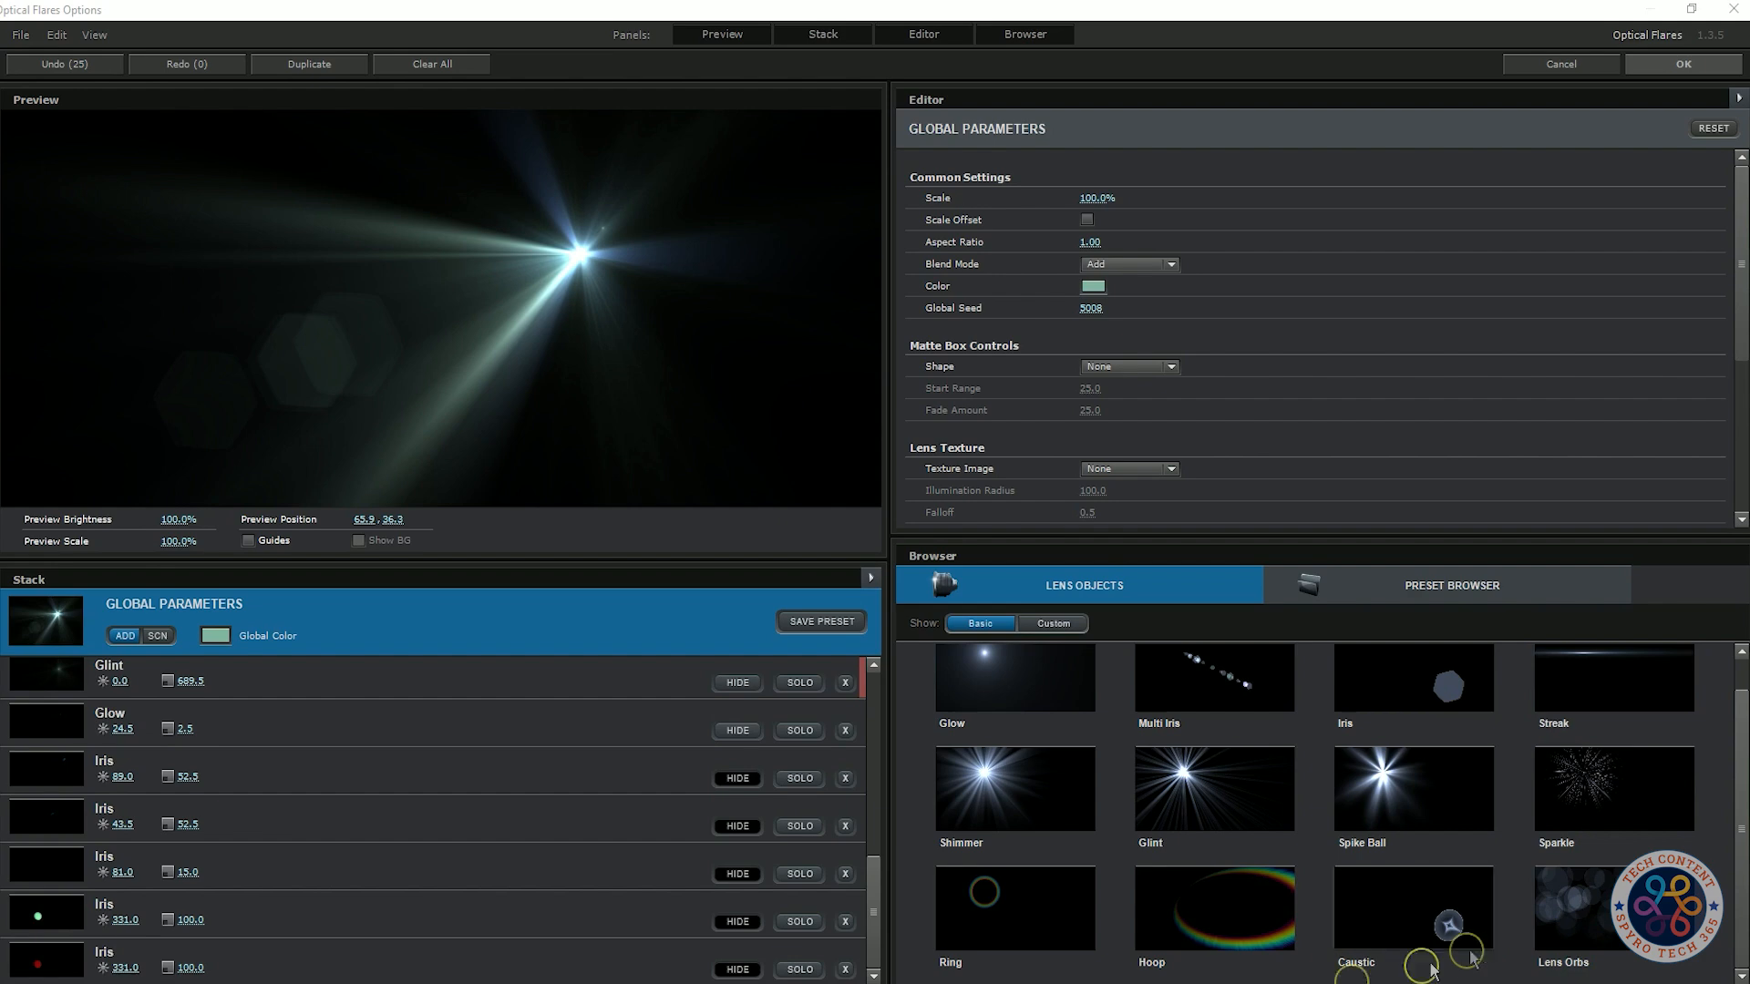
scroll(526, 768, "up", 3)
scroll(459, 751, "up", 3)
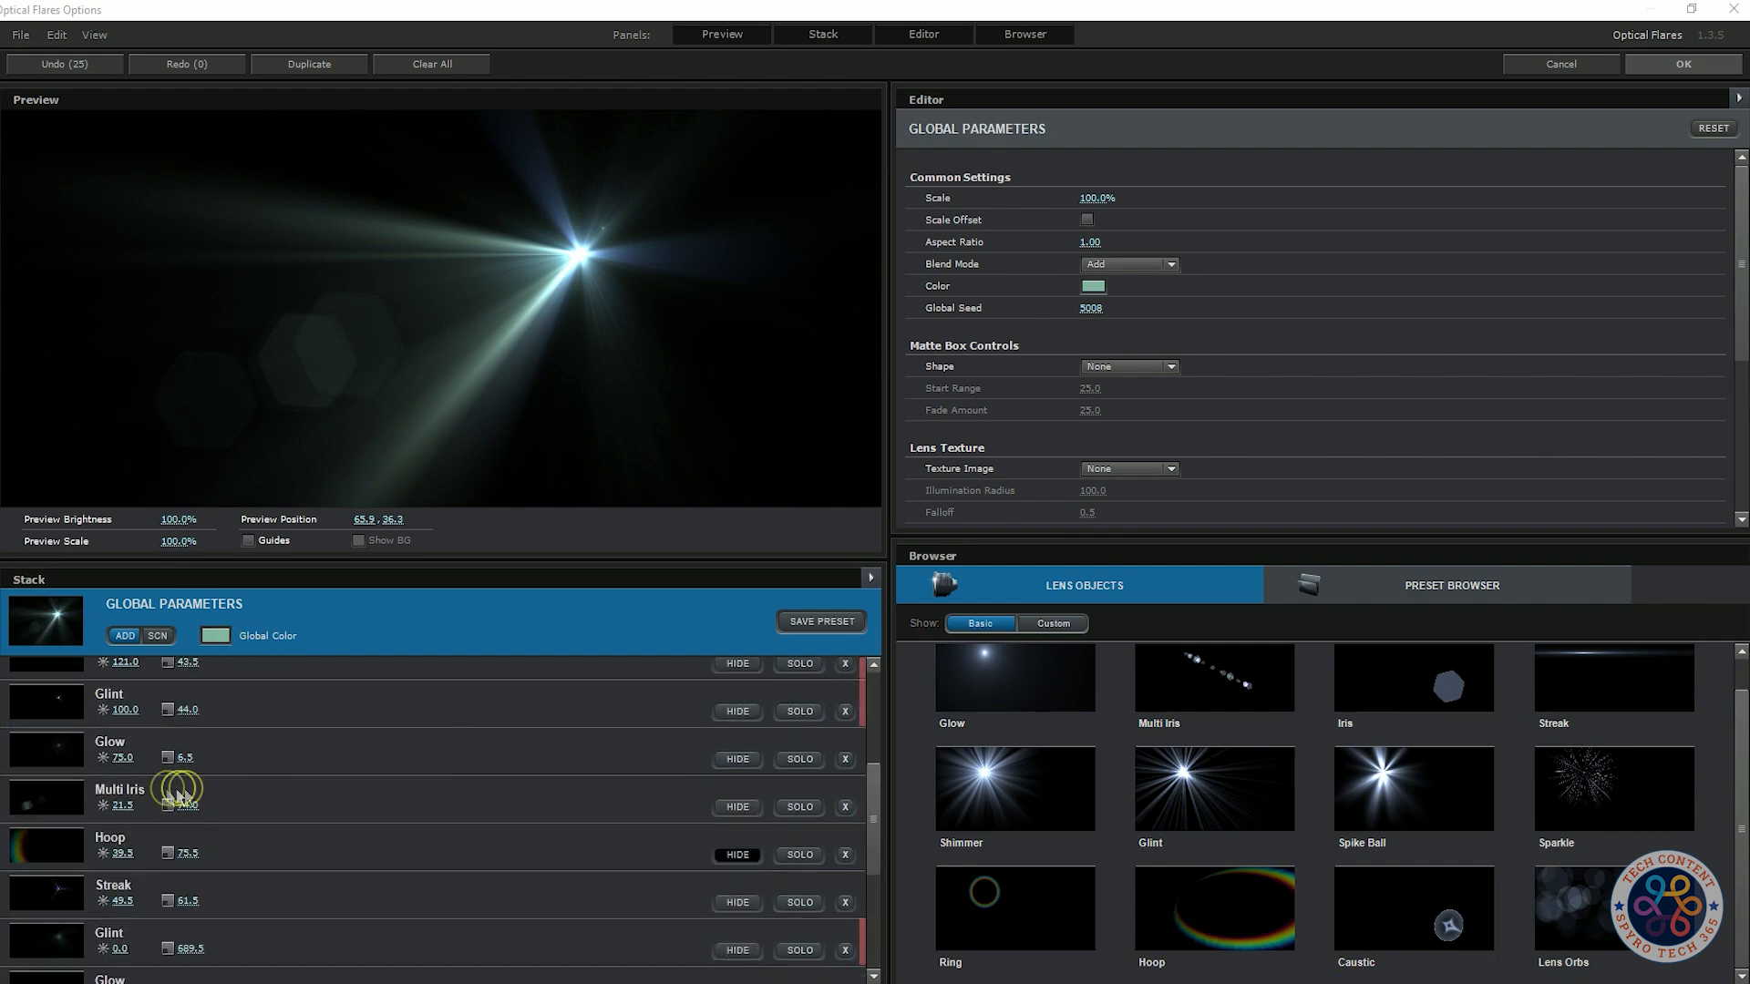
scroll(556, 811, "up", 3)
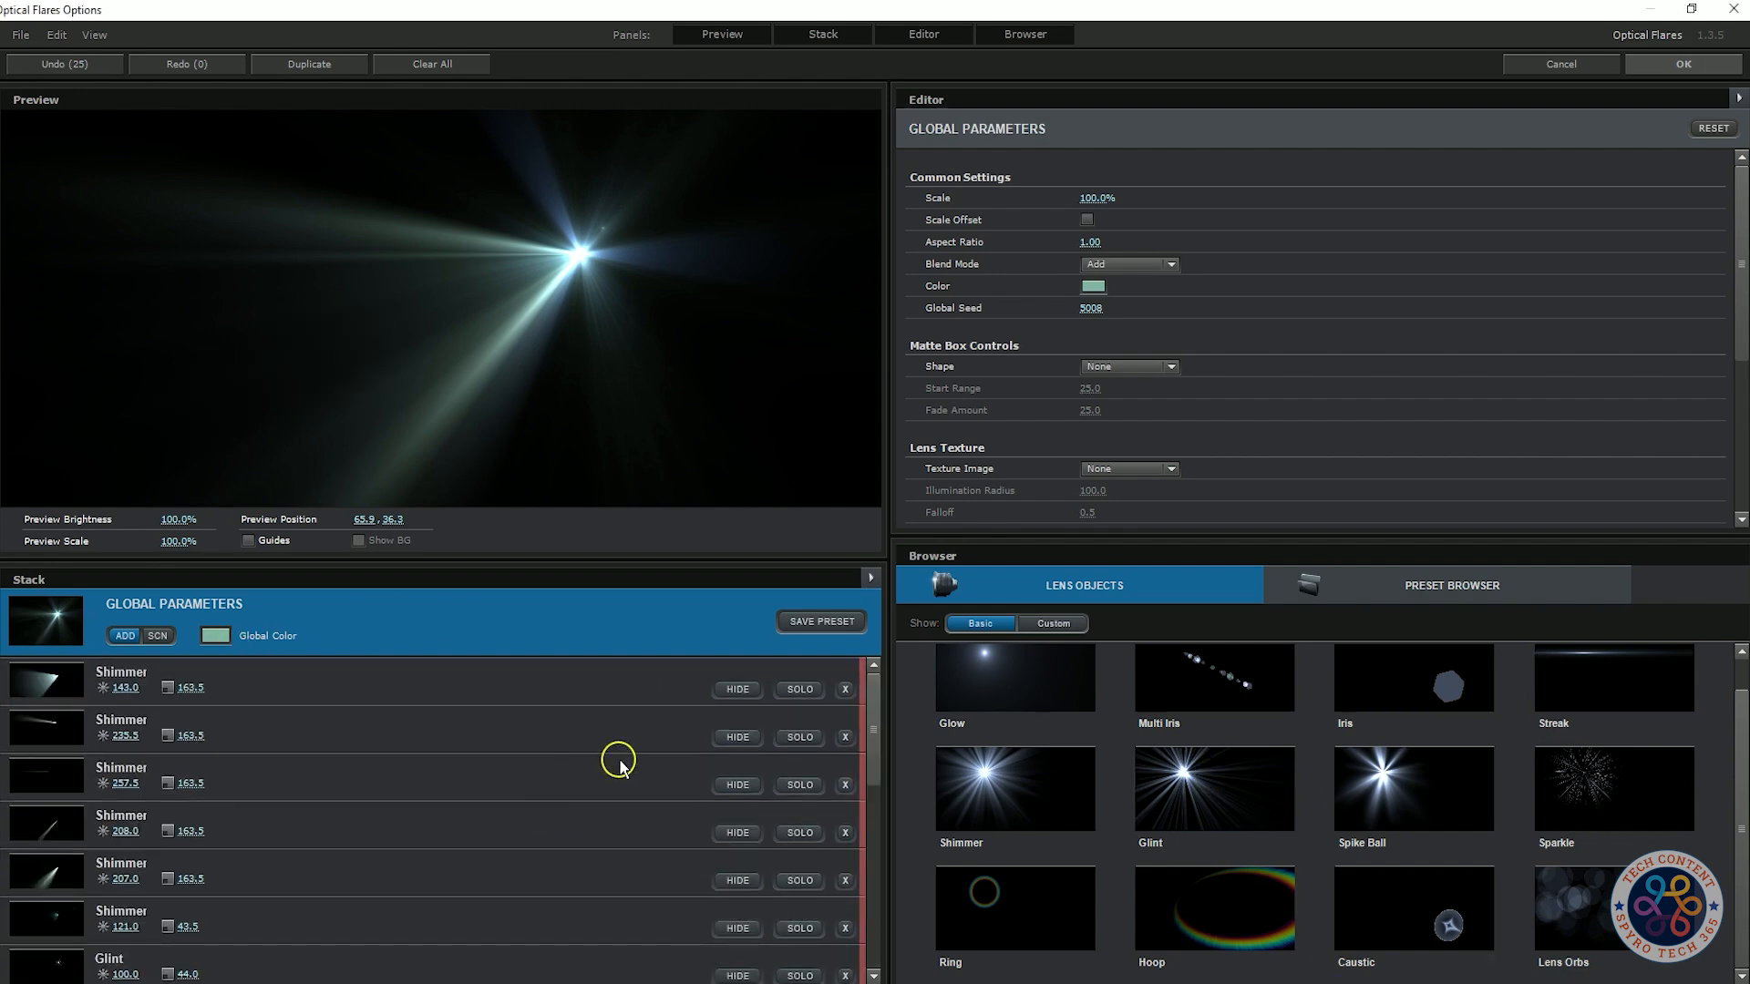
- Move the preview flare to about 51.8, 11.1 and set the flare's global color to golden yellow
left_click_drag(583, 259, 455, 154)
scroll(1299, 429, "down", 3)
left_click(1094, 286)
left_click_drag(998, 265, 1139, 194)
left_click_drag(1182, 382, 1184, 415)
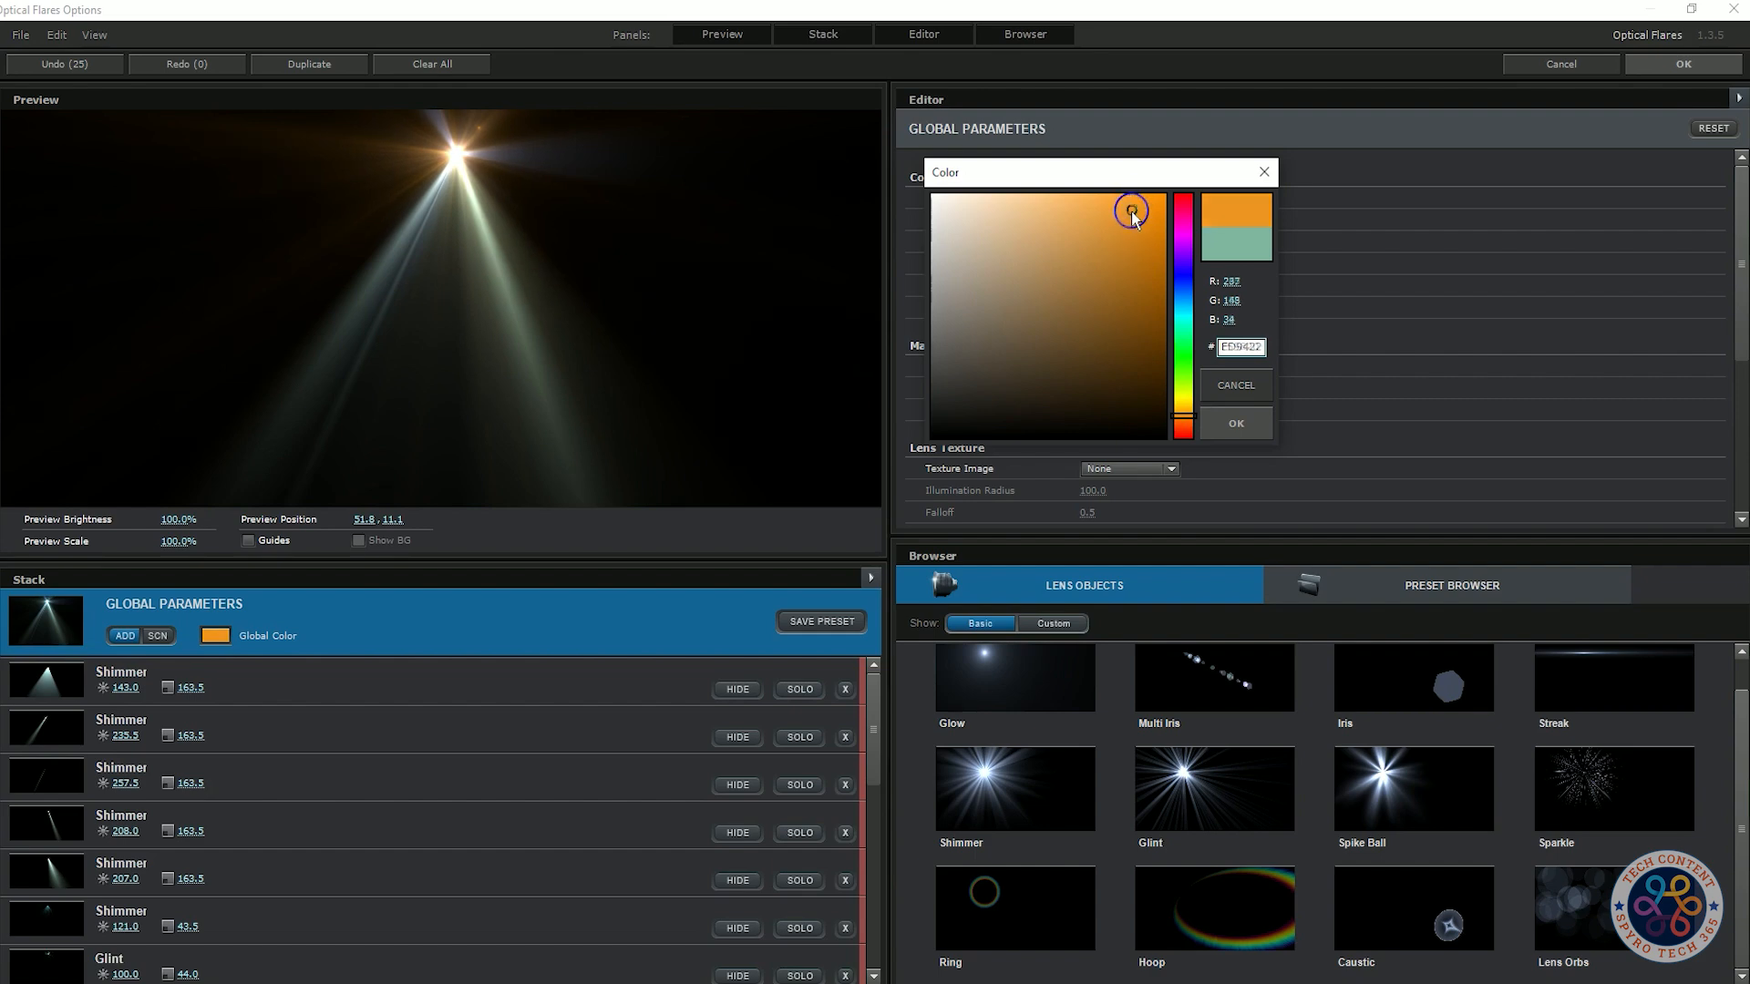
left_click_drag(1132, 210, 1117, 193)
left_click_drag(1194, 419, 1191, 412)
left_click(1219, 377)
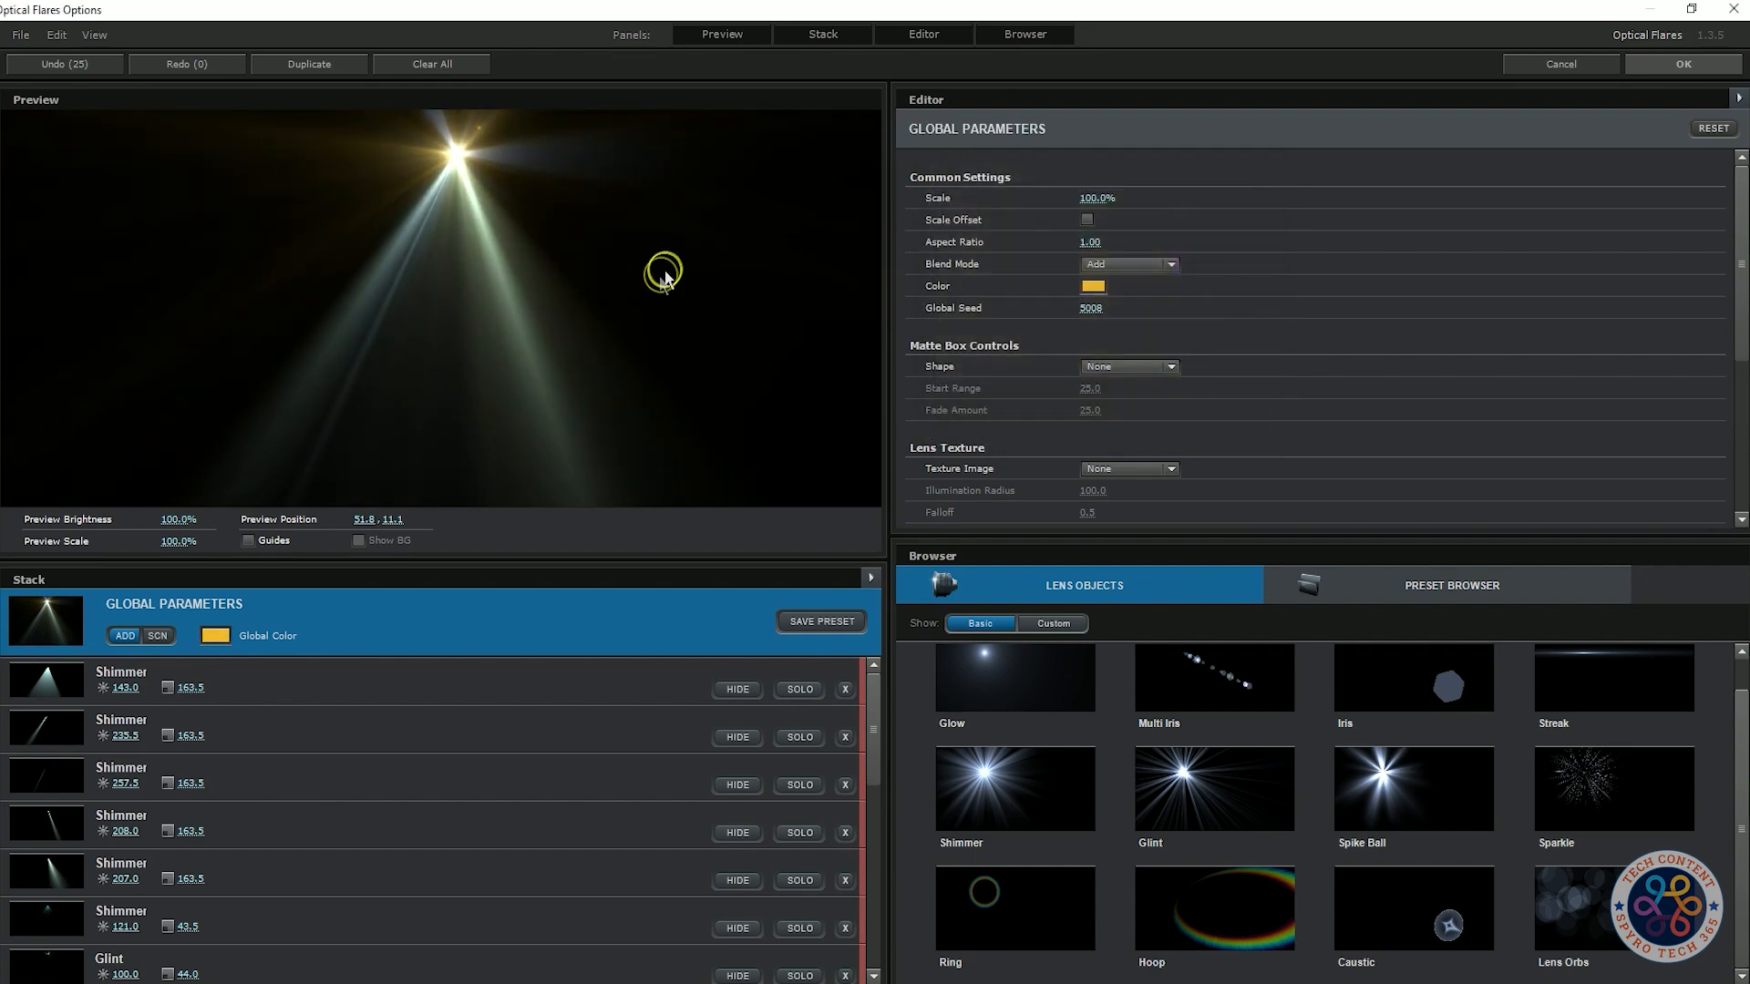
scroll(1323, 328, "down", 3)
left_click_drag(1091, 450, 929, 446)
key("ctrl+z")
scroll(1386, 371, "up", 3)
scroll(1374, 369, "up", 1)
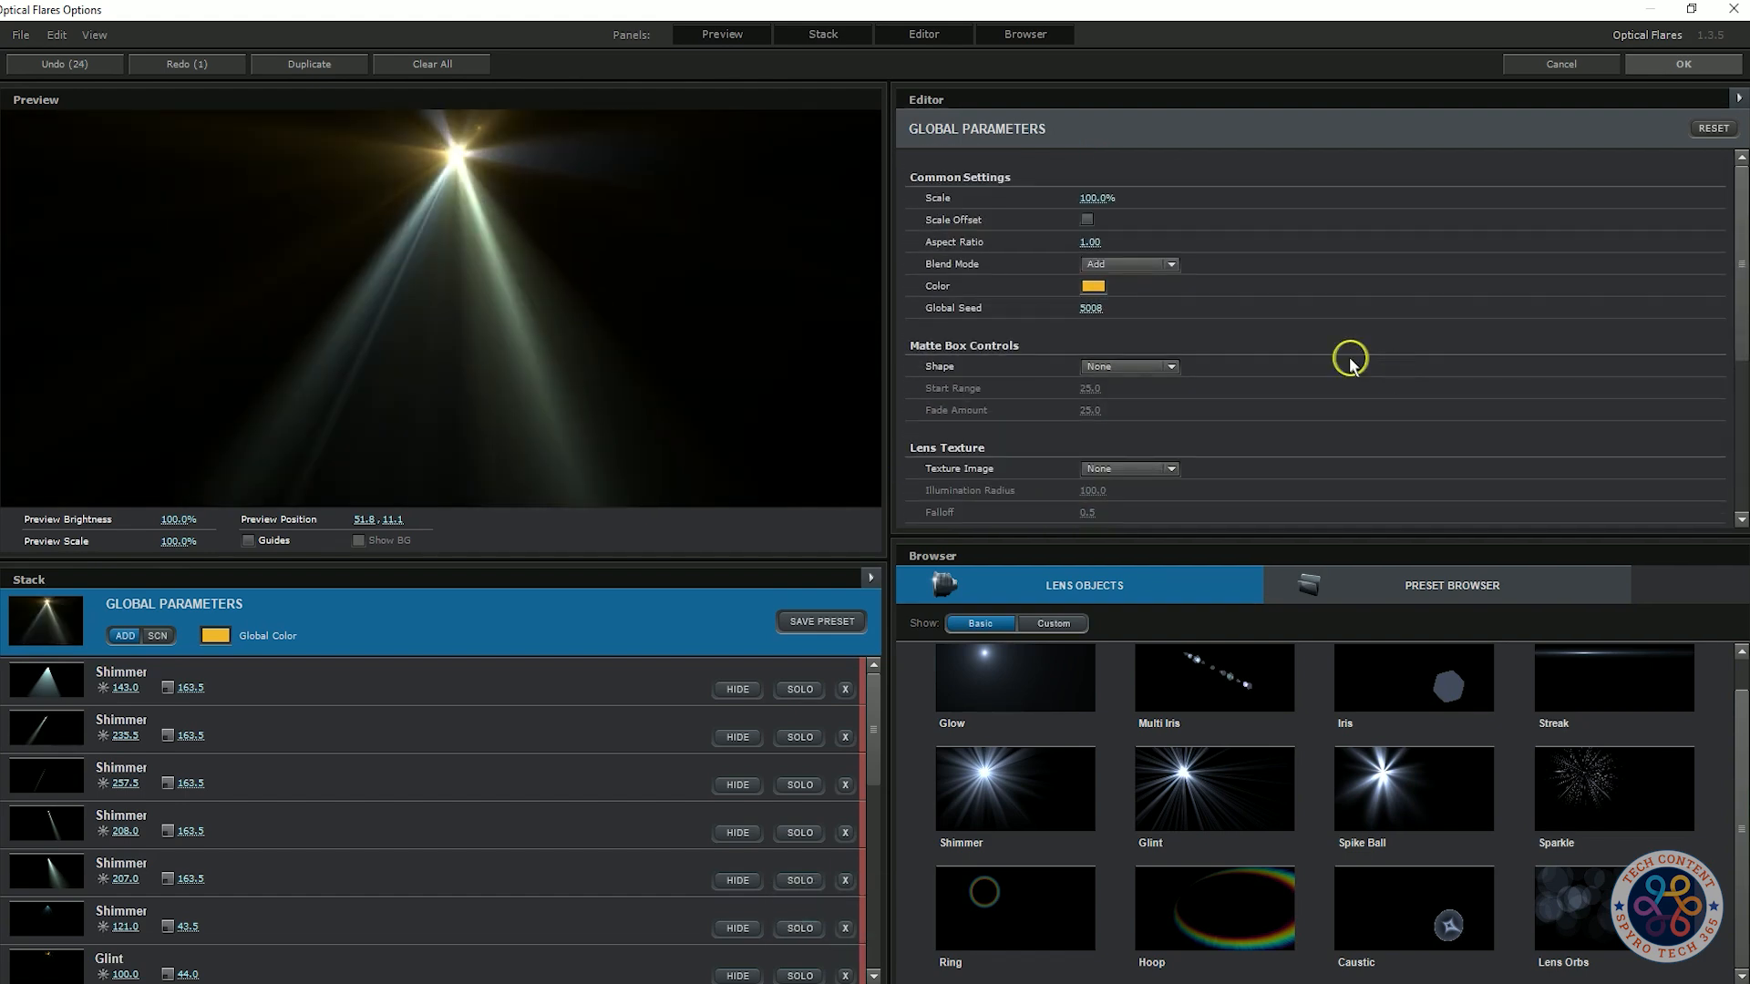
key("ctrl+z")
- Set the flare's global scale to 106% and place the preview flare at about 50.5, -0.2
left_click_drag(1110, 204, 1061, 204)
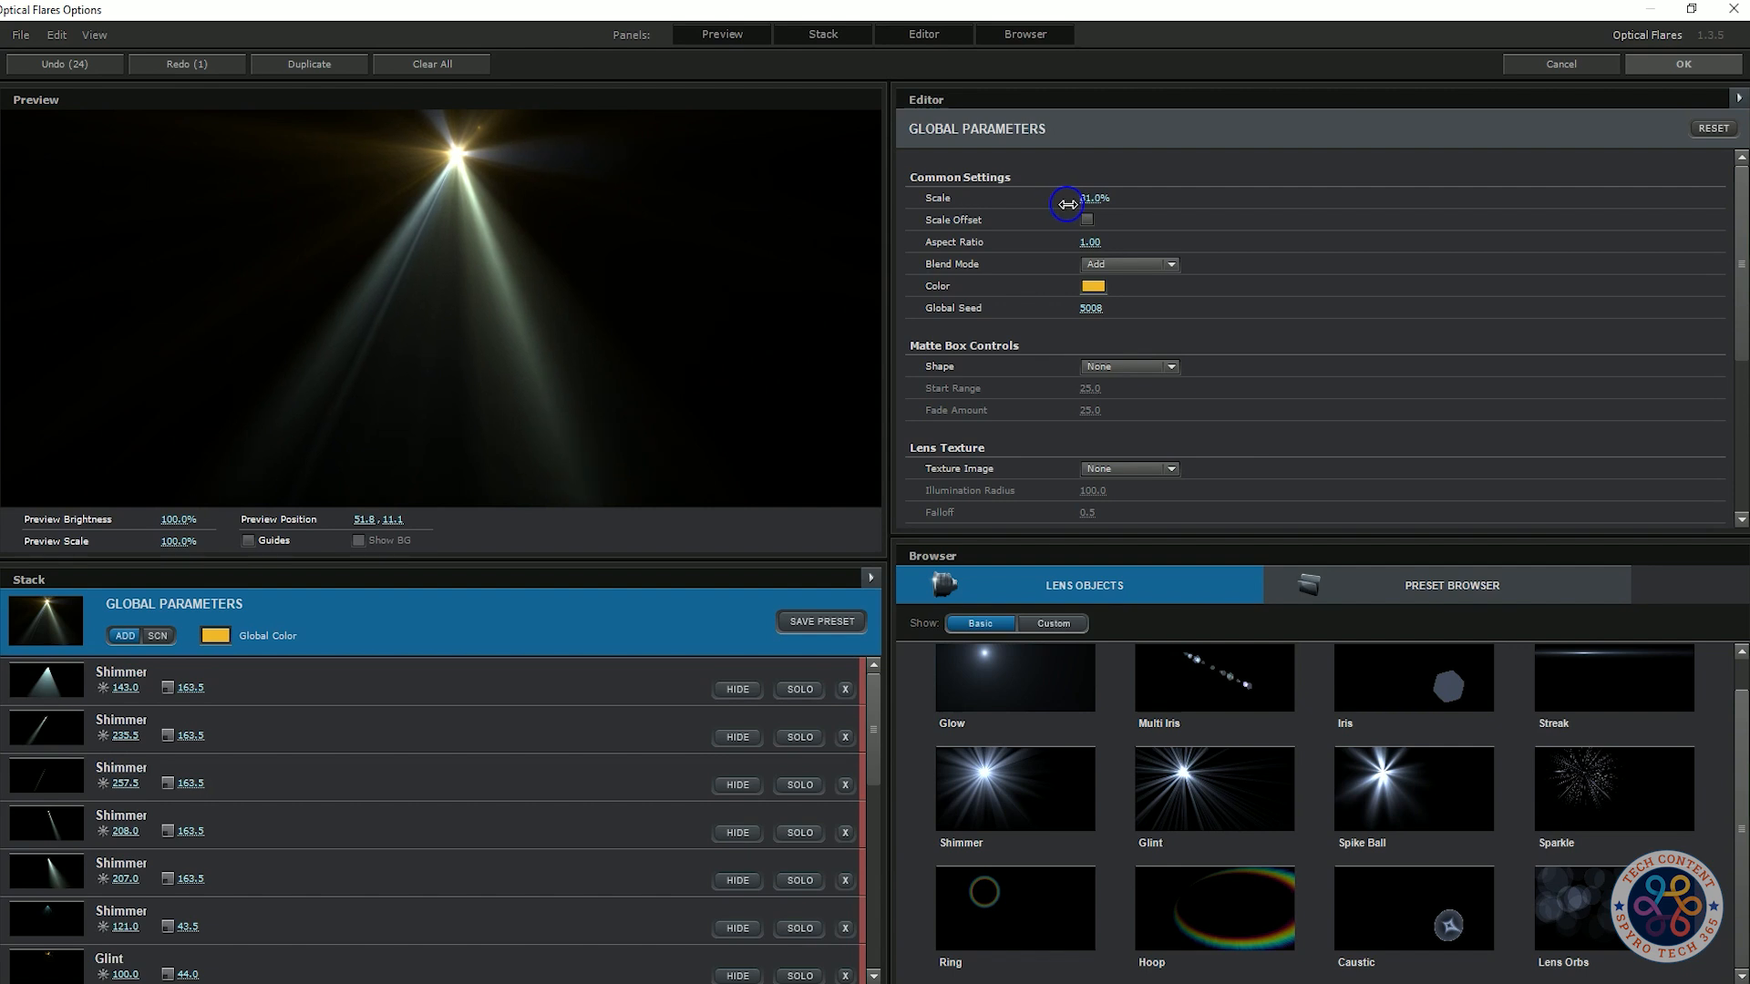
left_click_drag(478, 167, 444, 99)
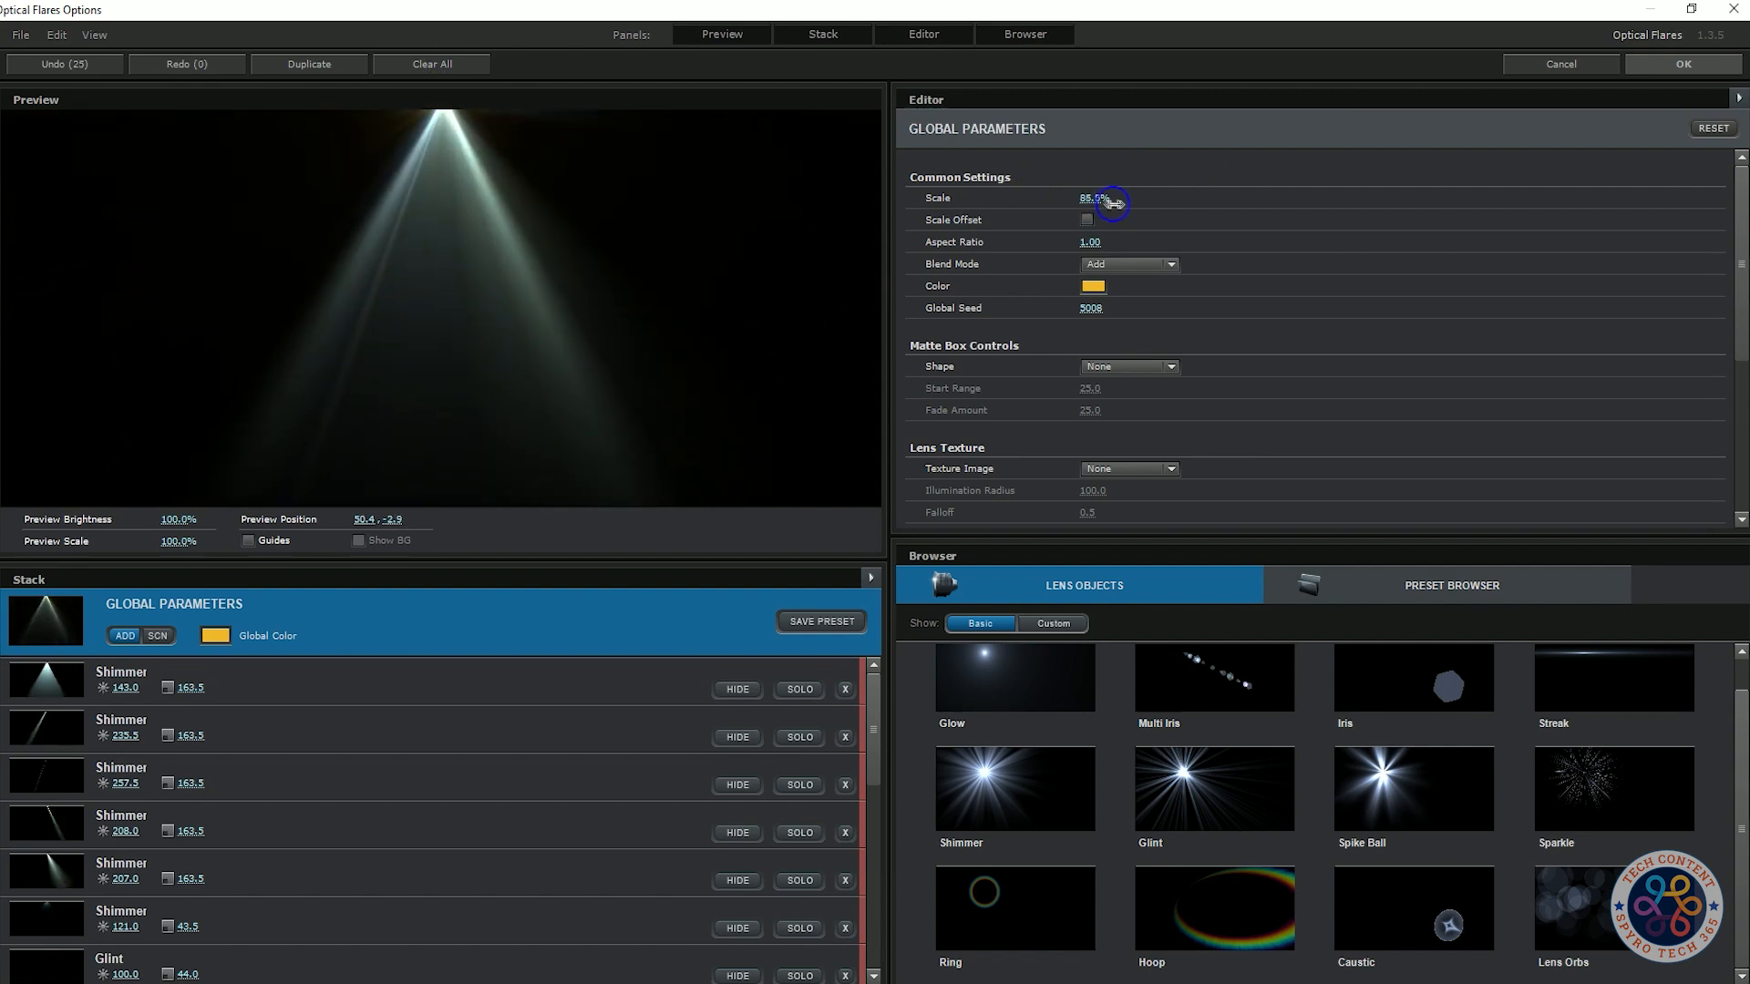
left_click_drag(1112, 203, 1145, 206)
left_click_drag(462, 128, 449, 249)
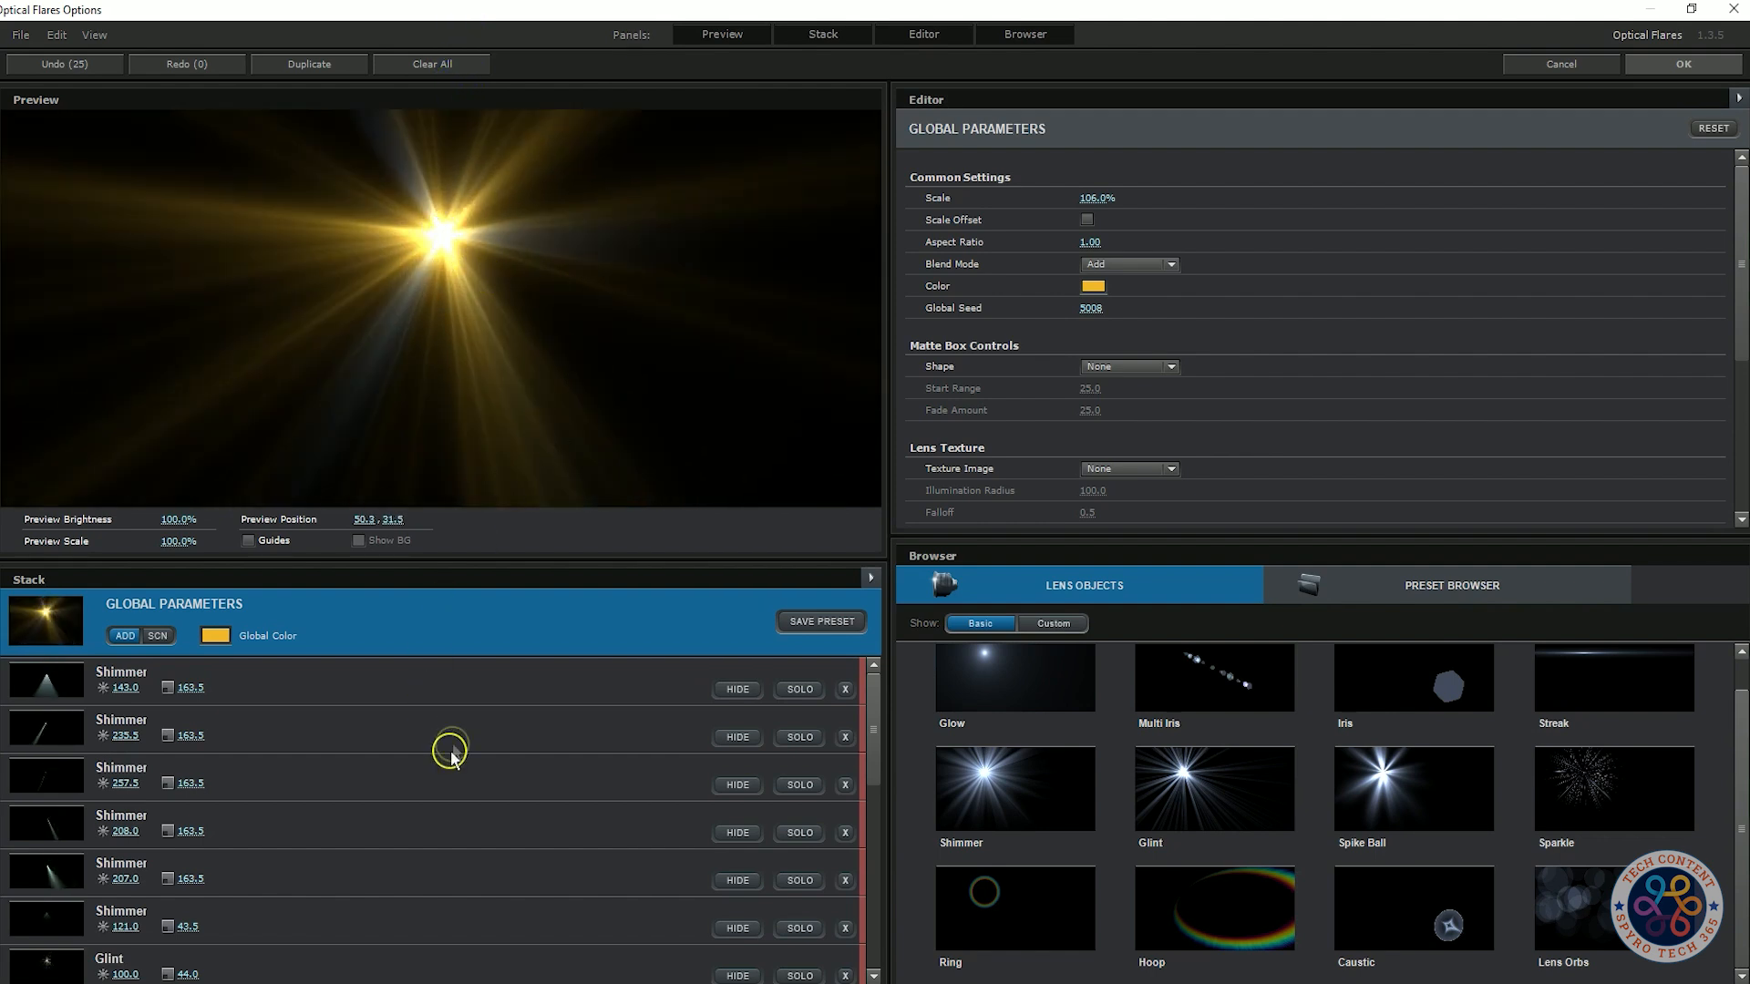
left_click_drag(507, 317, 446, 113)
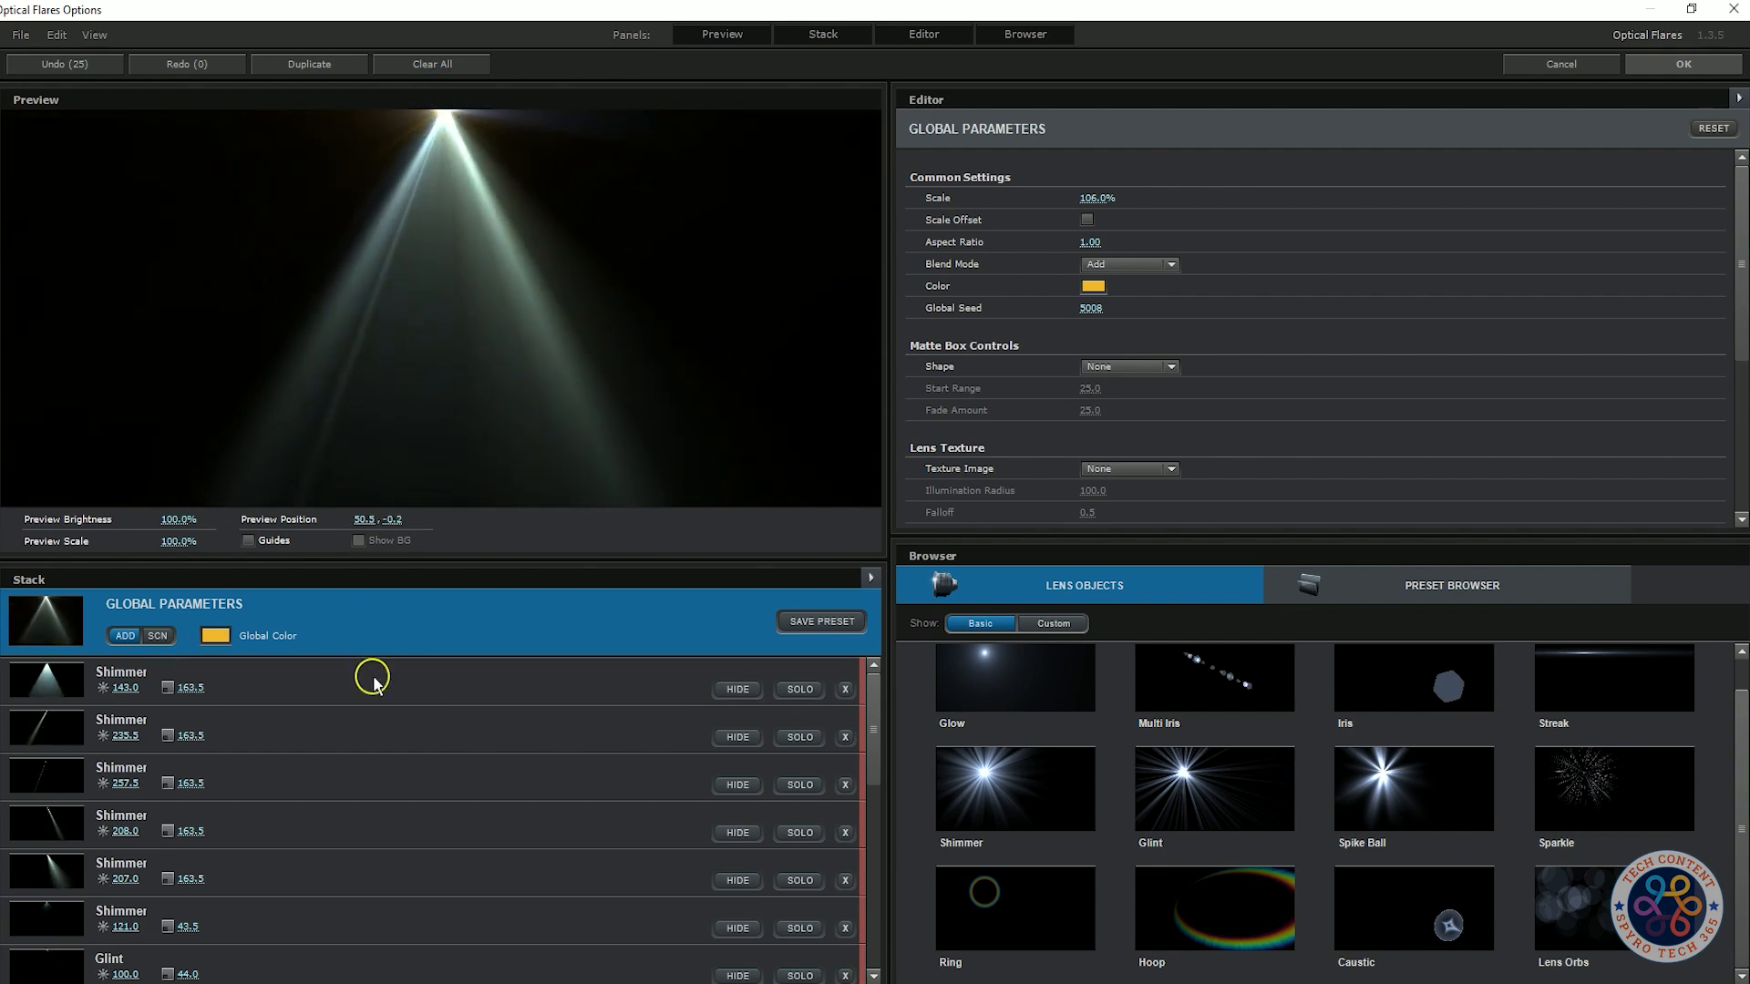
- Set Color 1 of the first Shimmer element to pale yellow FEE59C and copy its hex code
left_click(551, 670)
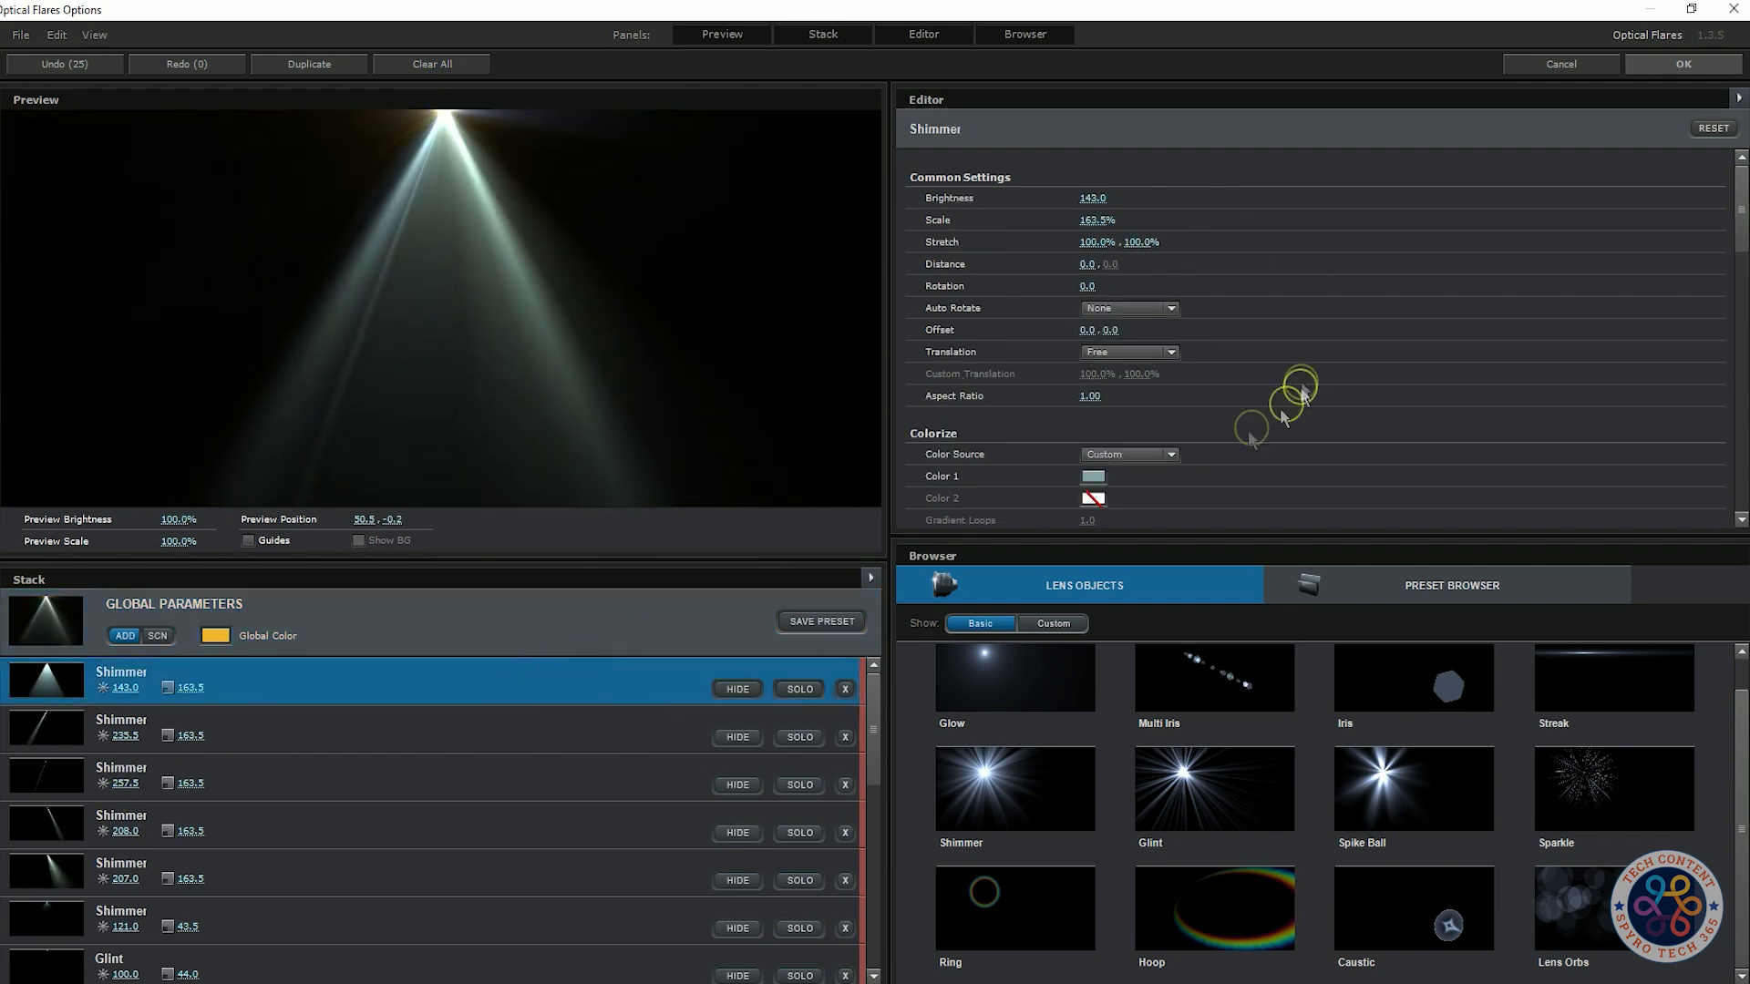
left_click(1093, 475)
left_click(1116, 389)
left_click_drag(1093, 408, 1047, 377)
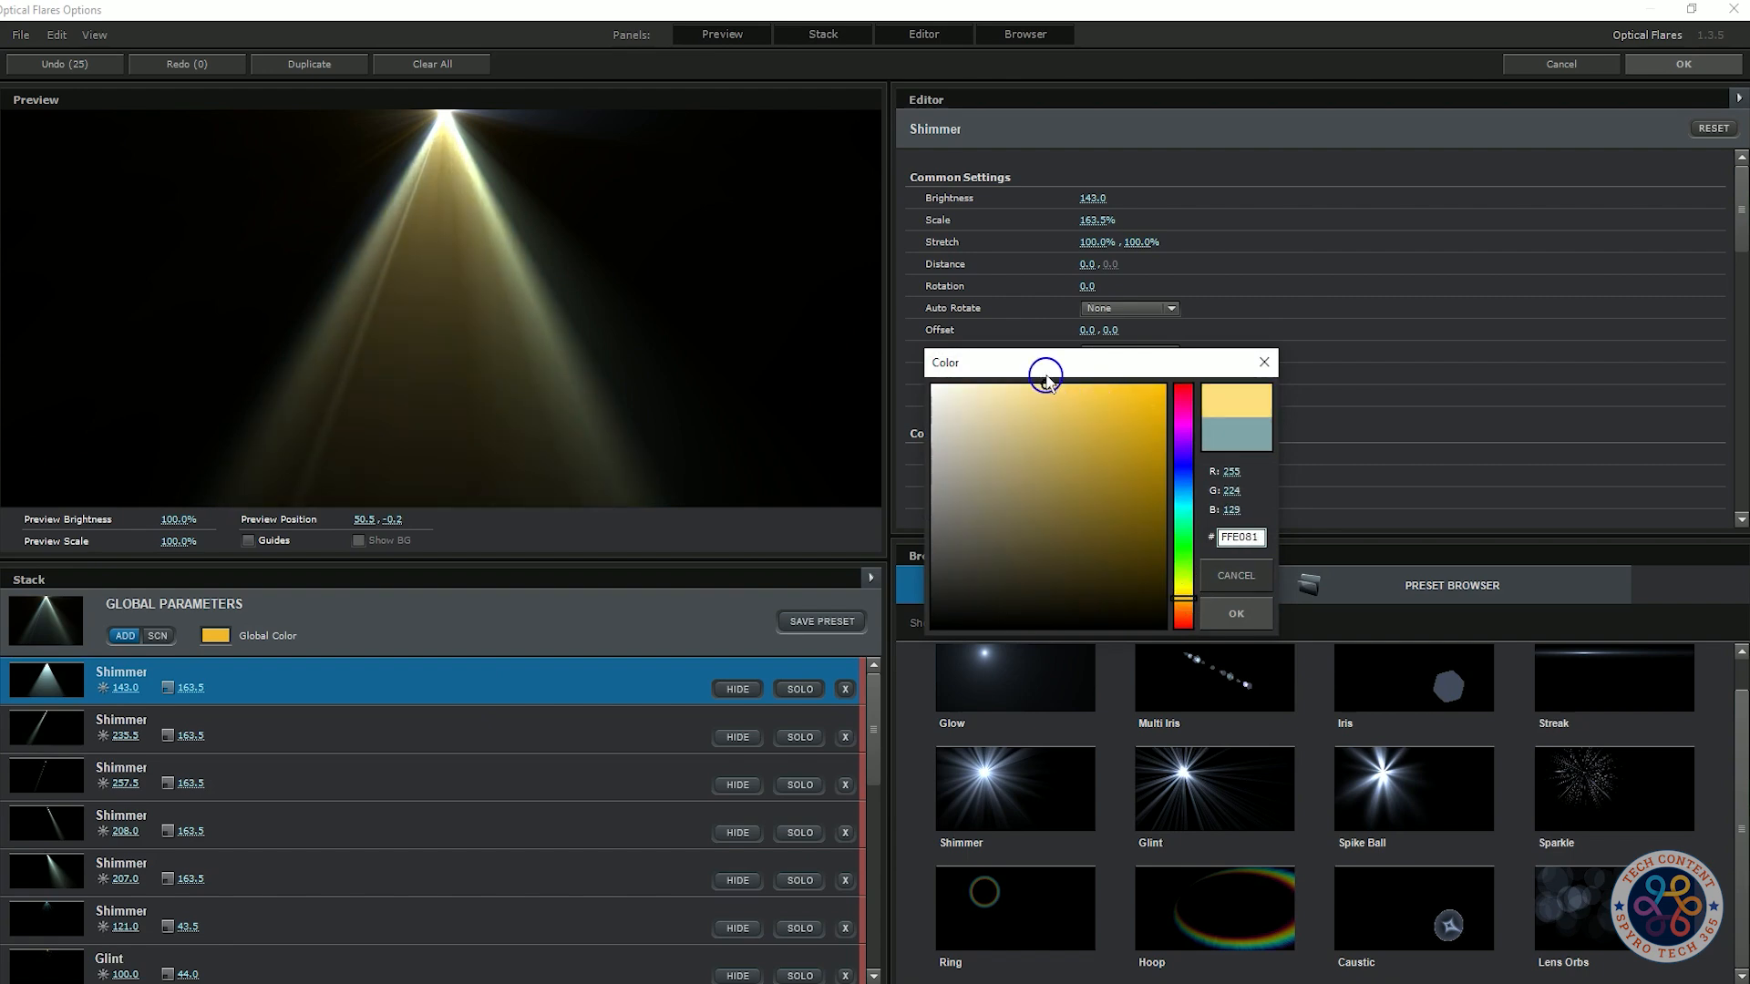
right_click(1252, 538)
left_click(1276, 590)
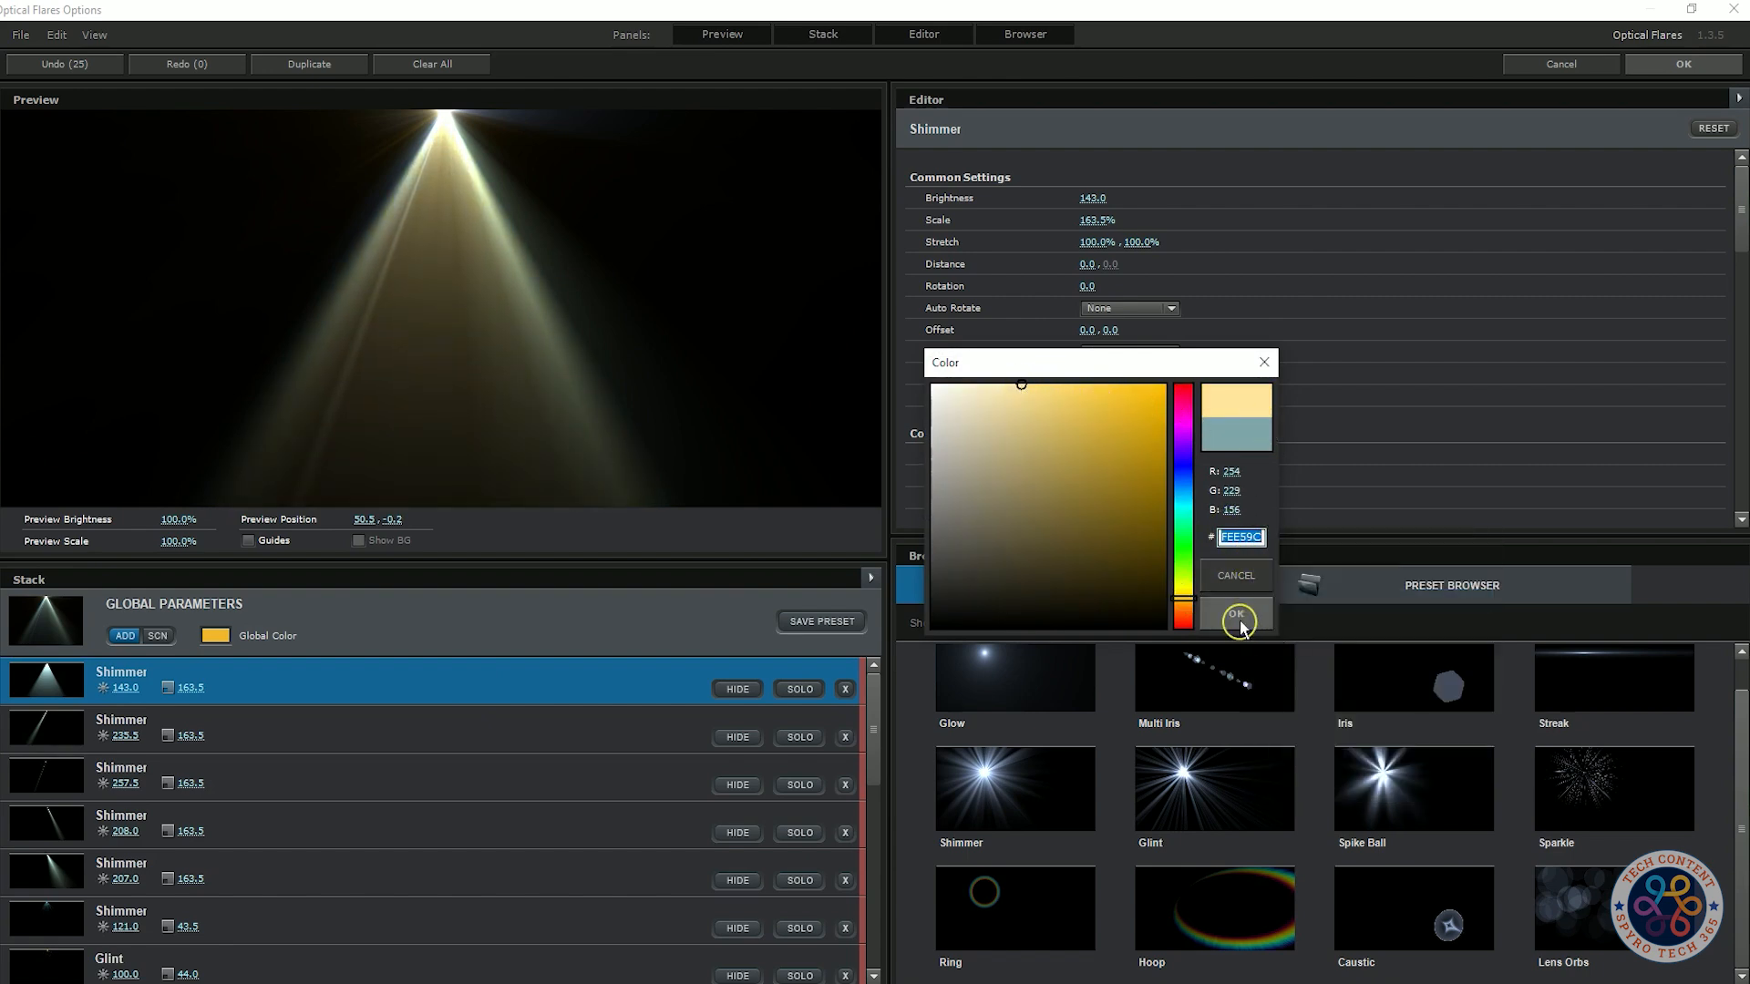
left_click(1236, 614)
- Paste FEE59C as Color 1 of the second Shimmer element and shift it to a more saturated yellow
left_click(318, 744)
left_click(1101, 475)
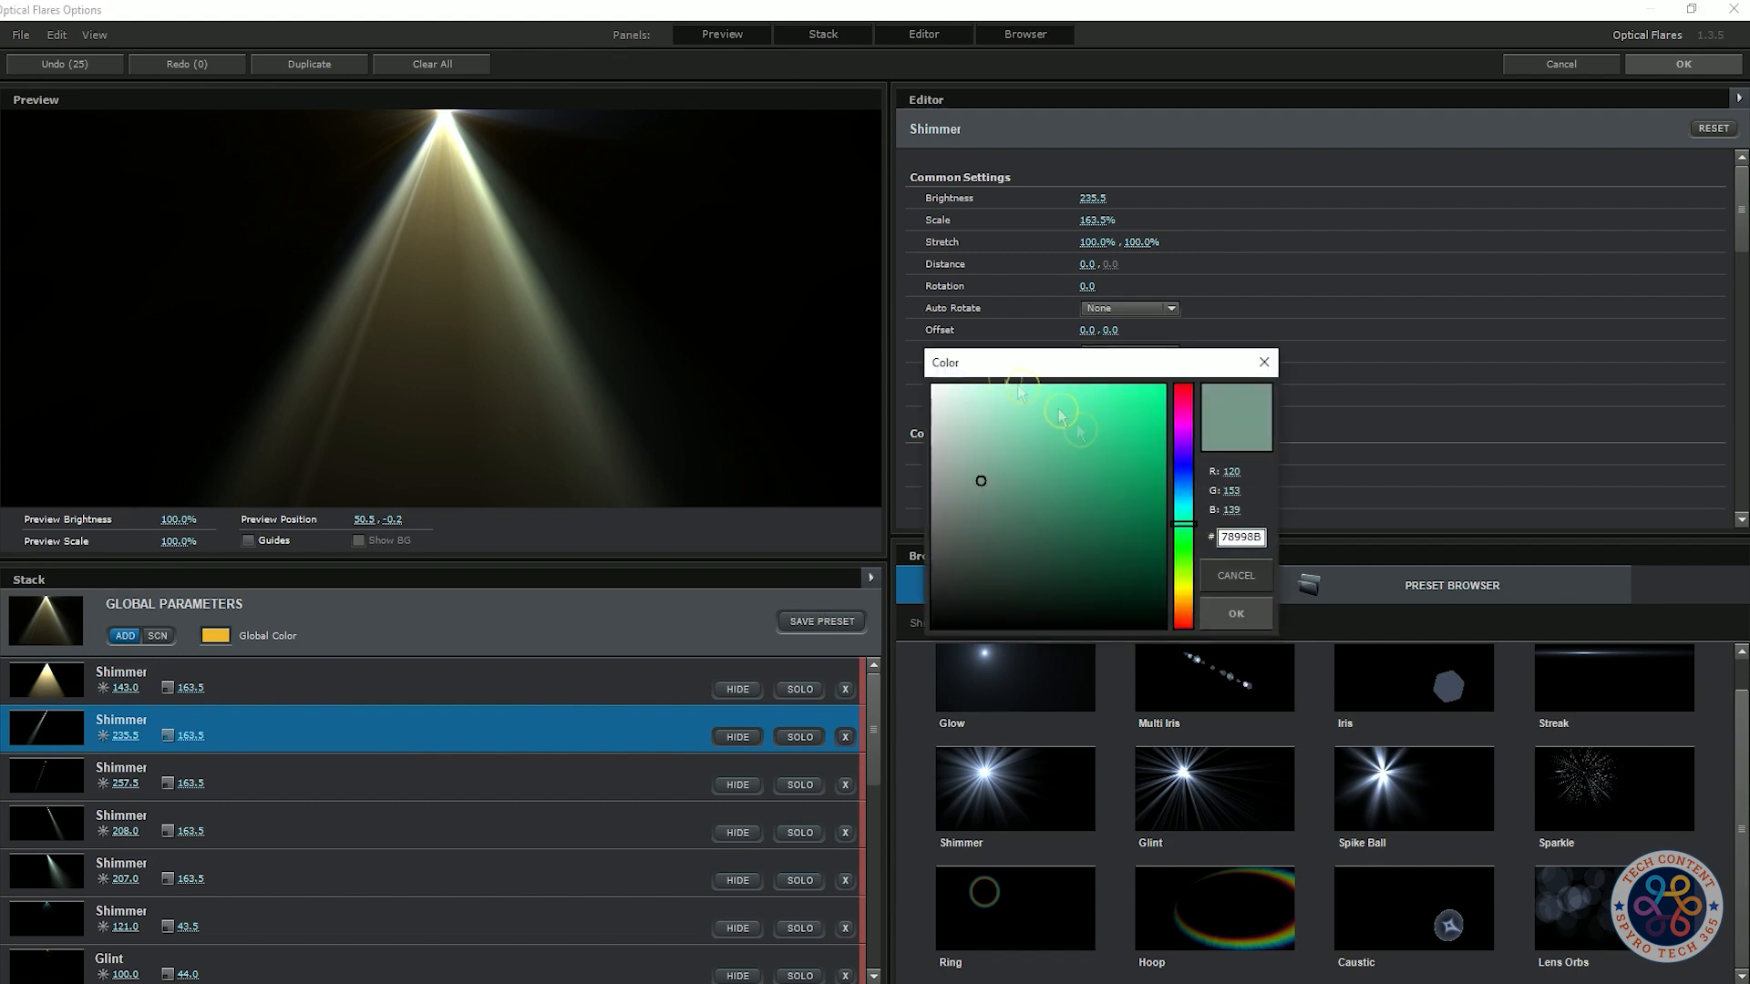
right_click(1237, 536)
left_click(1266, 614)
left_click(1020, 387)
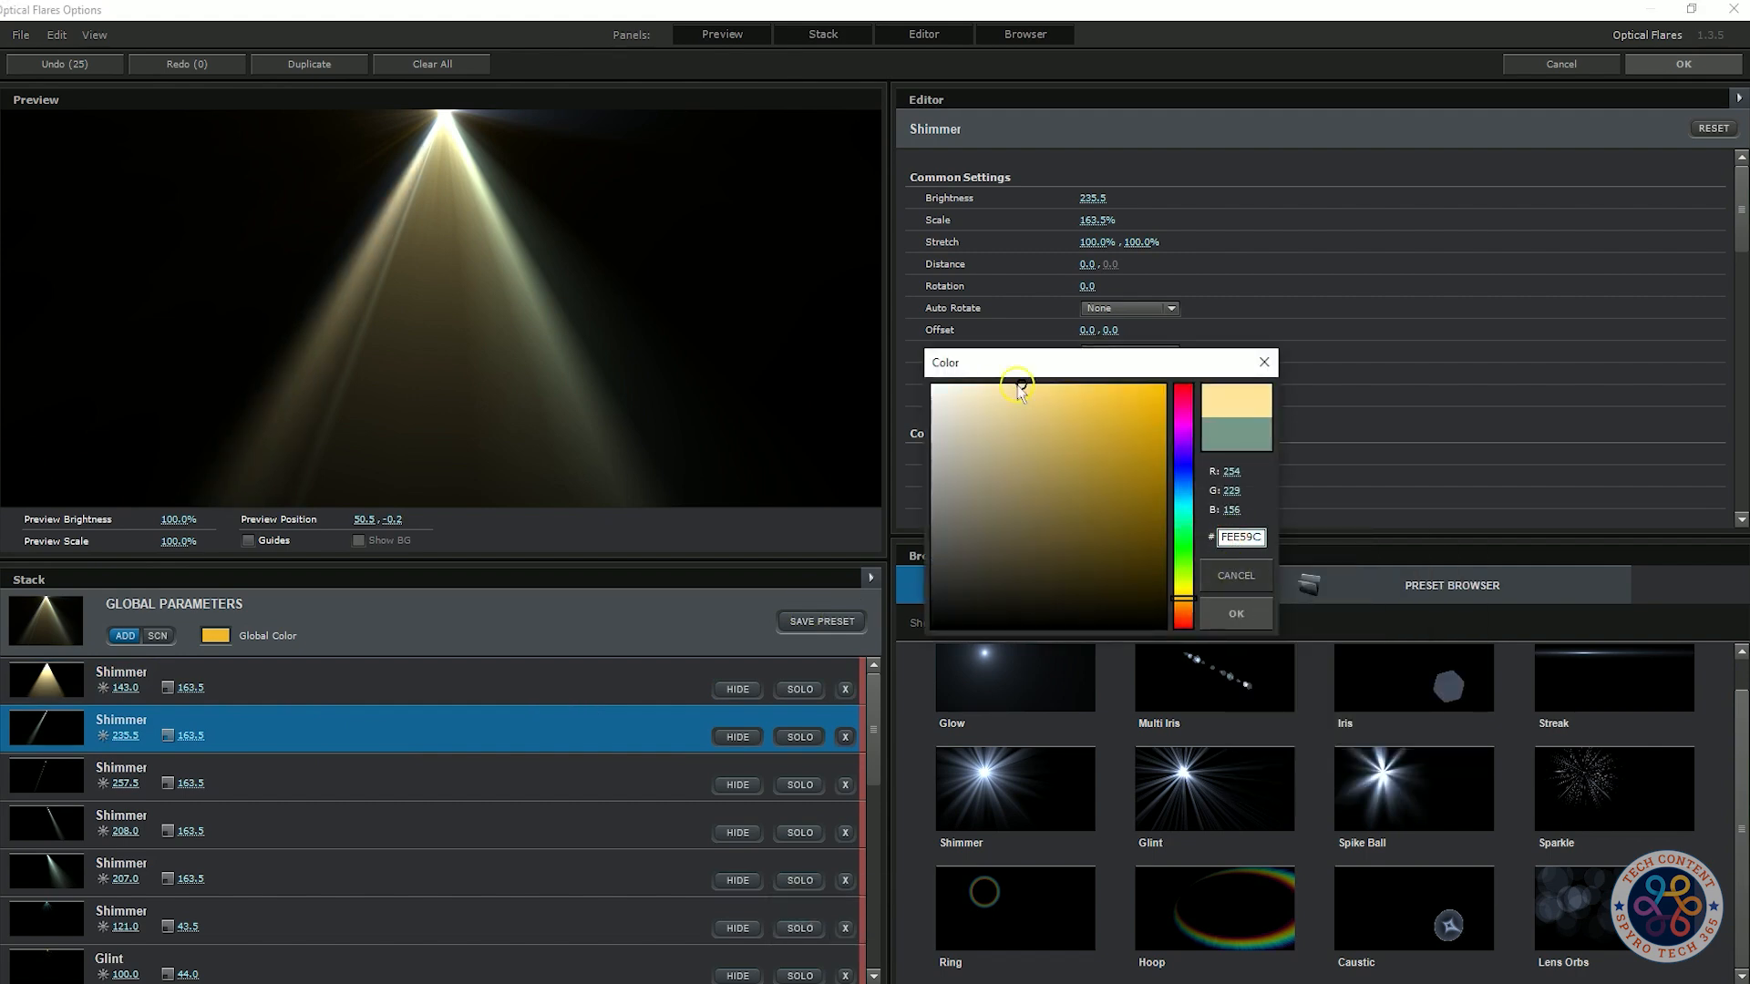
left_click(1236, 616)
- Paste the copied color as Color 1 of the fifth Shimmer element and darken it to a muted beige
left_click(283, 875)
left_click(1086, 492)
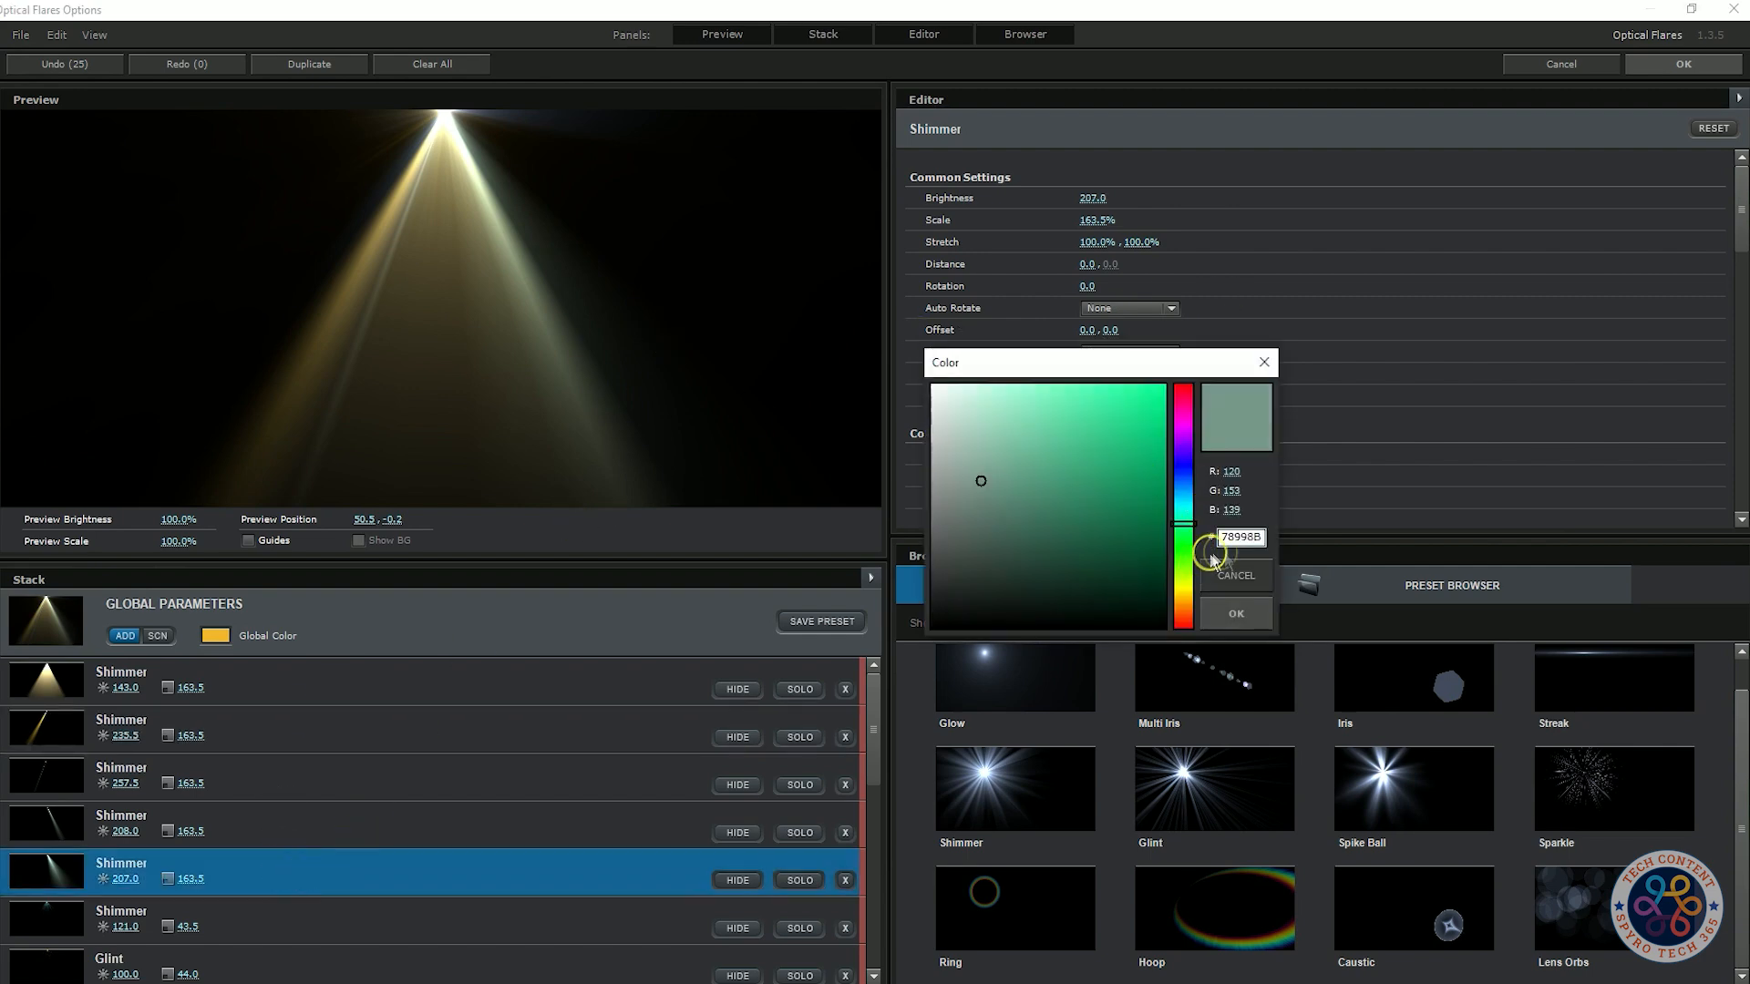
key("ctrl+v")
mouse_move(1022, 386)
left_mouse_down()
mouse_move(1055, 507)
mouse_move(1016, 457)
left_mouse_up()
left_click(1236, 613)
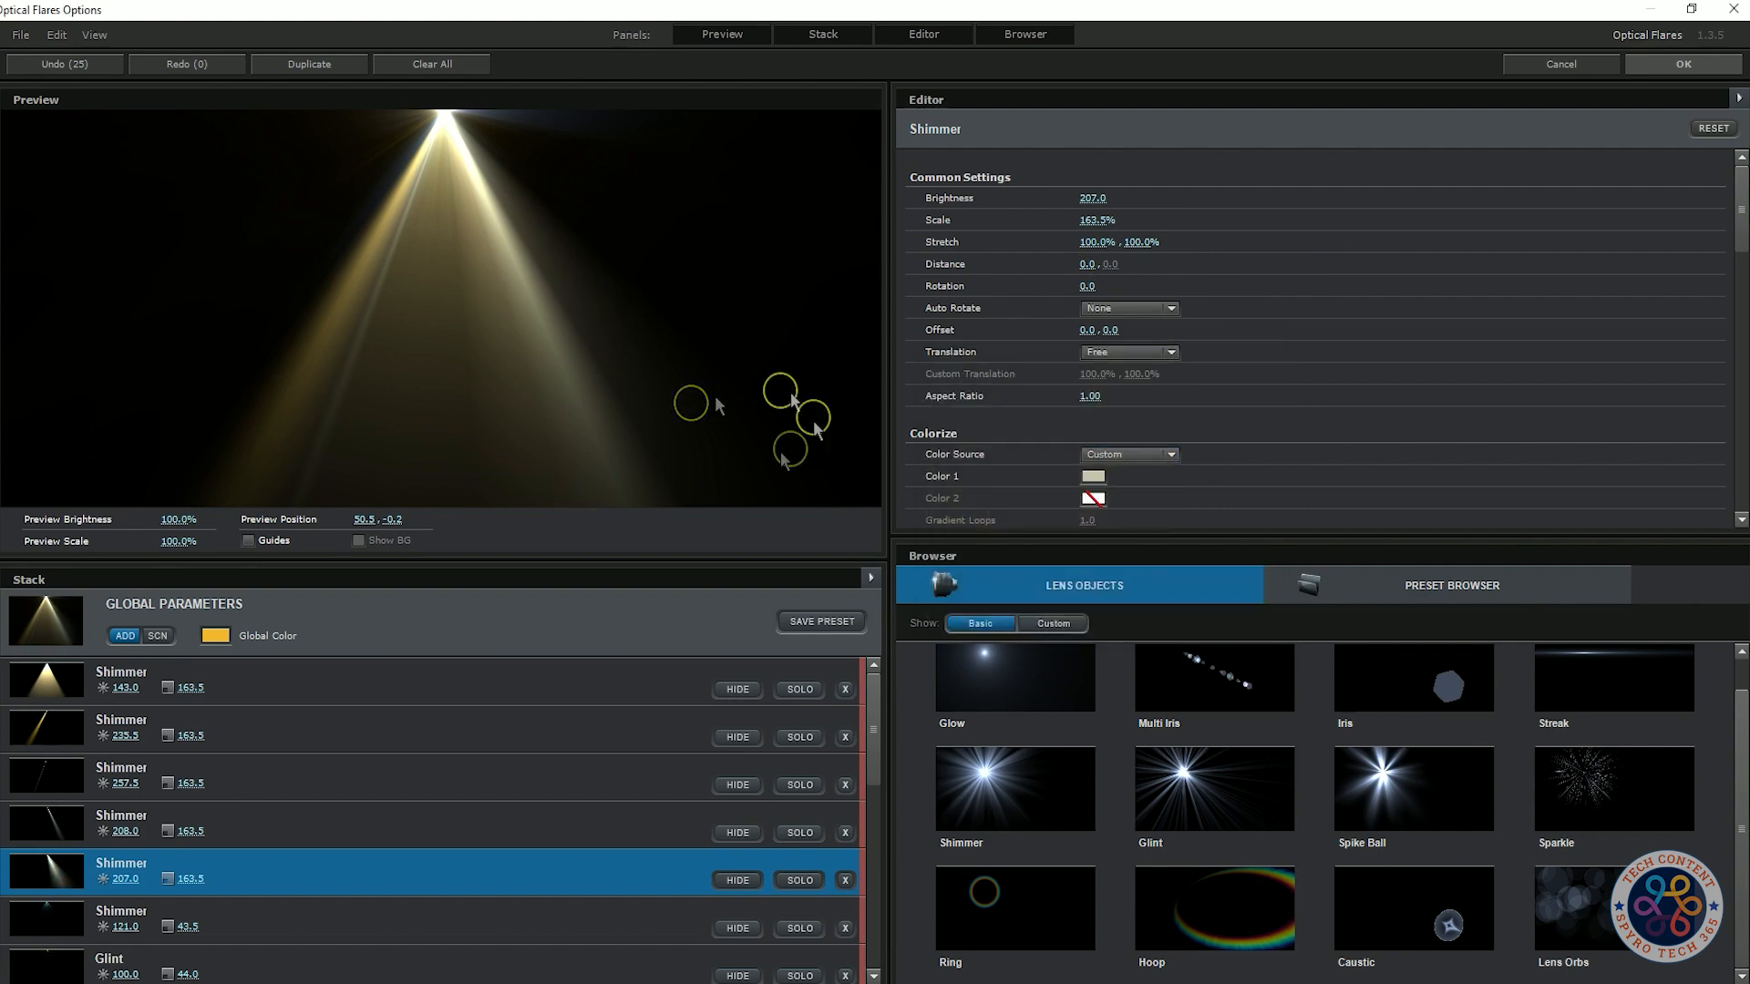
- Paste the copied color as Color 1 of the fourth Shimmer element, darken it to a muted tan, and apply the flare options
left_click(291, 823)
left_click(1092, 476)
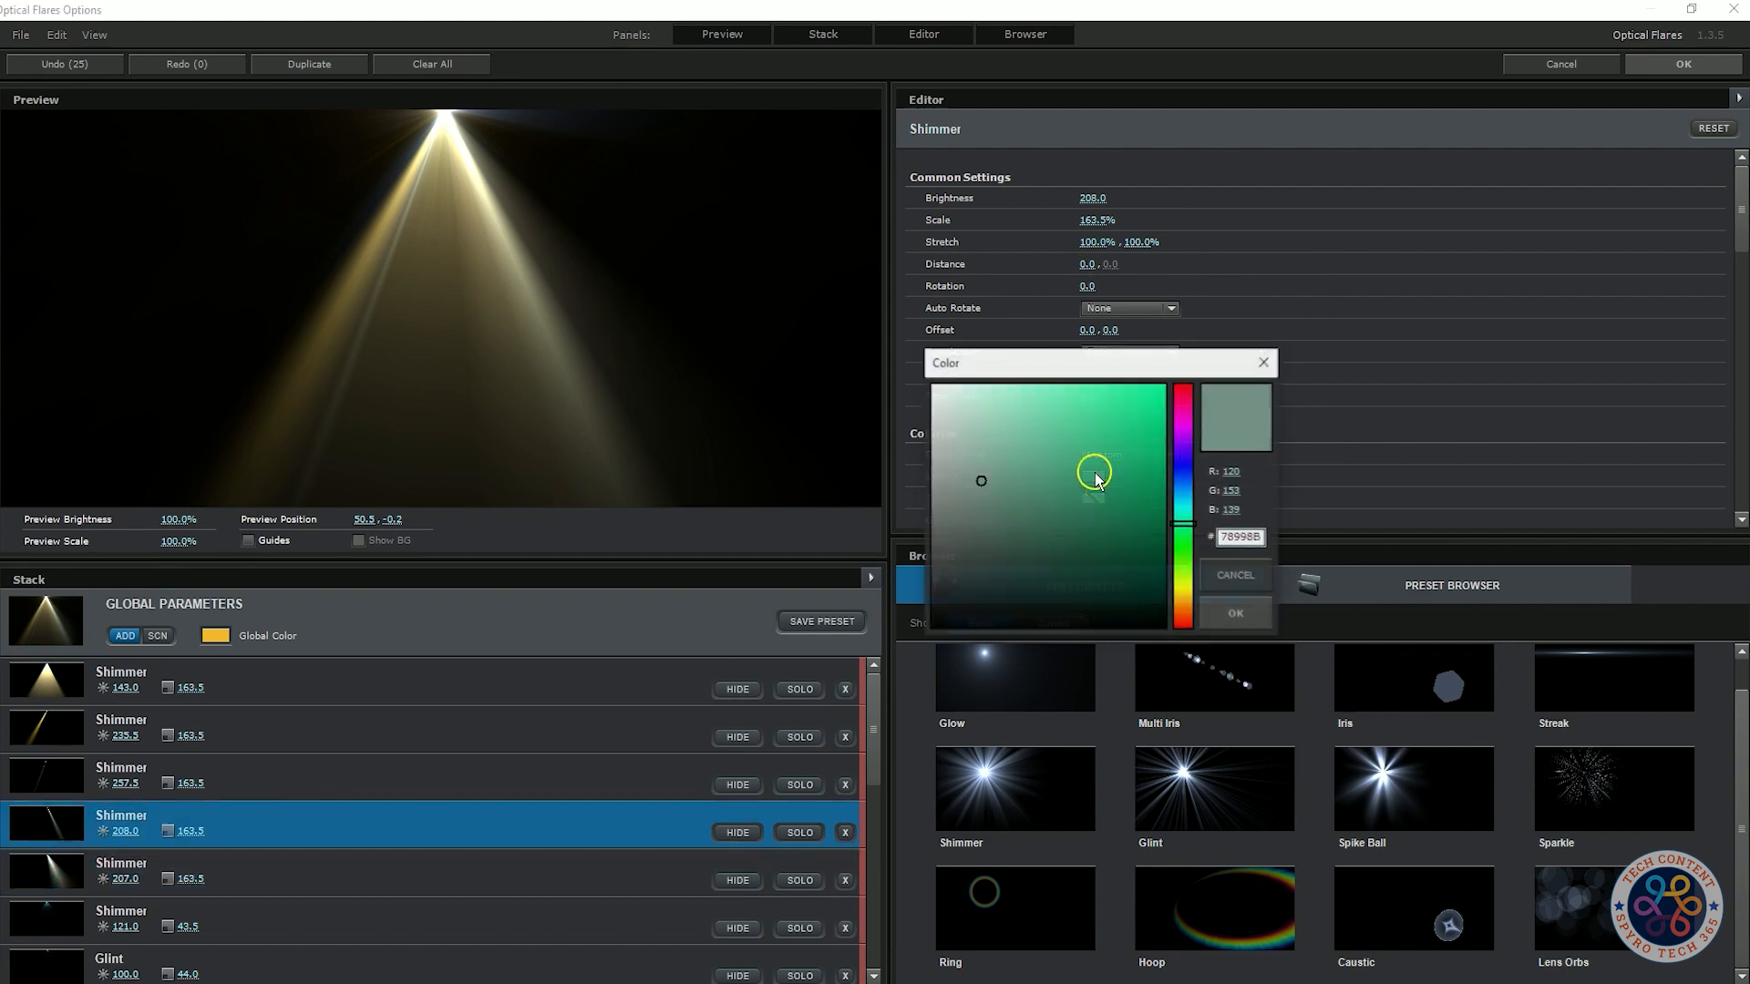
key("ctrl+v")
left_click_drag(1022, 386, 1008, 452)
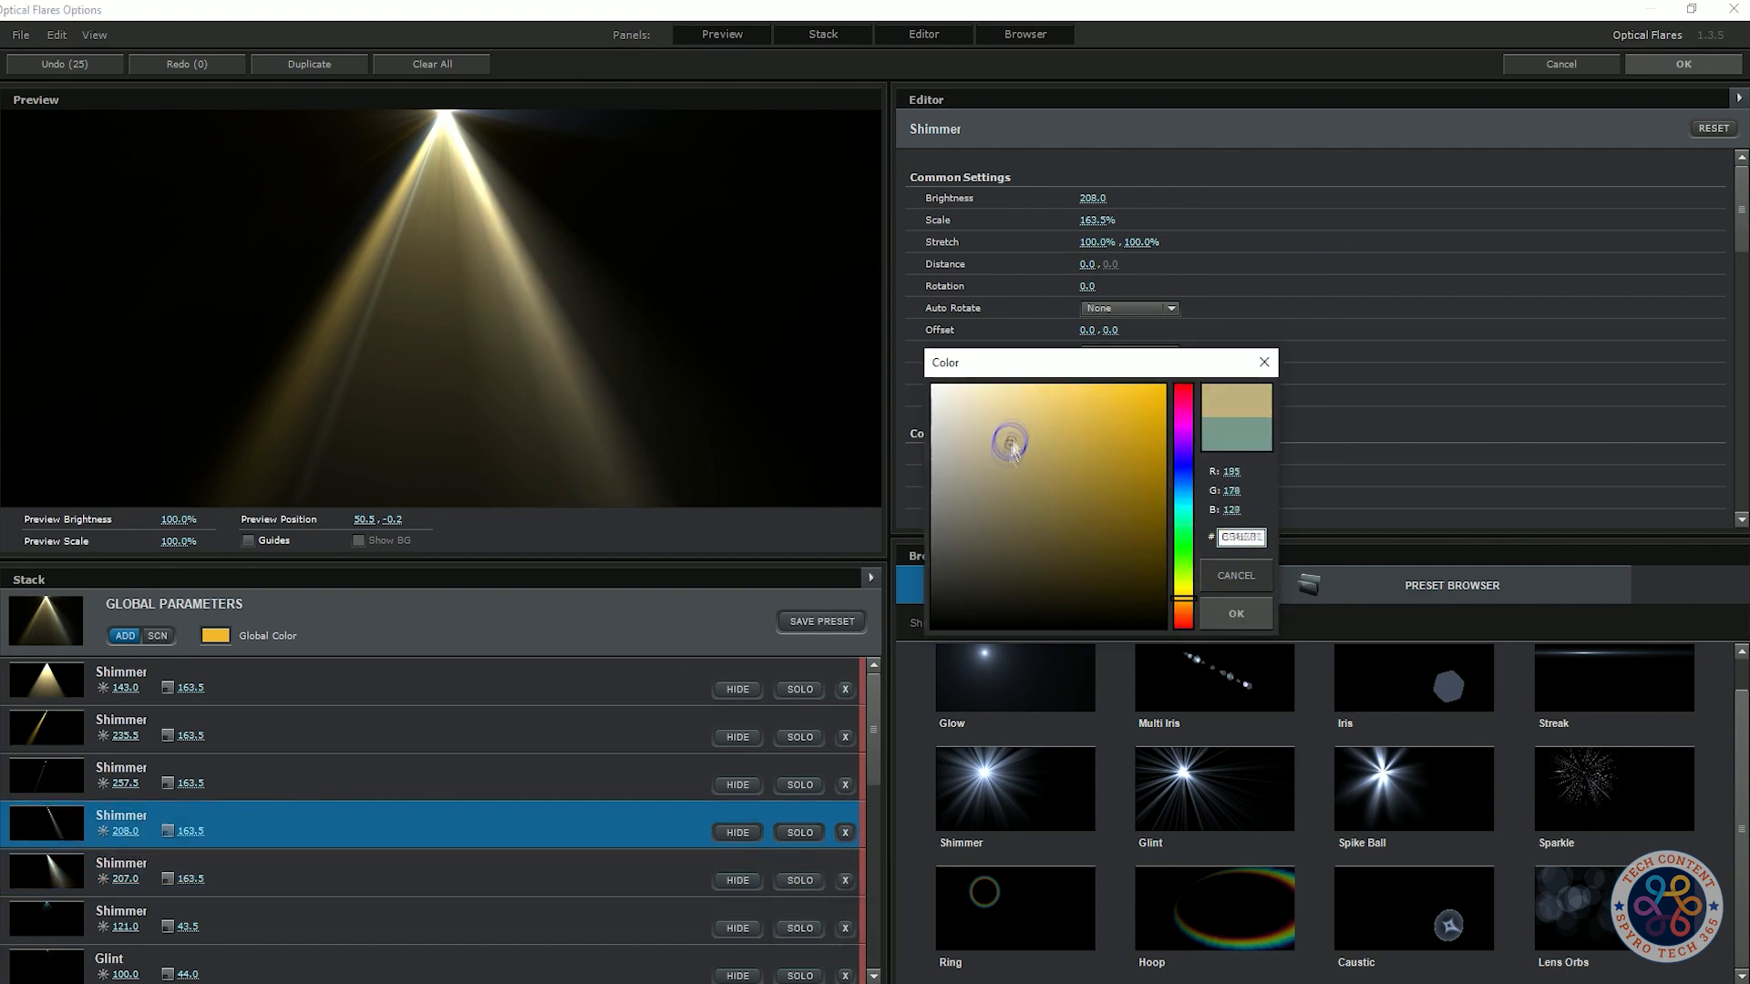
left_click(1232, 615)
left_click_drag(455, 111, 449, 65)
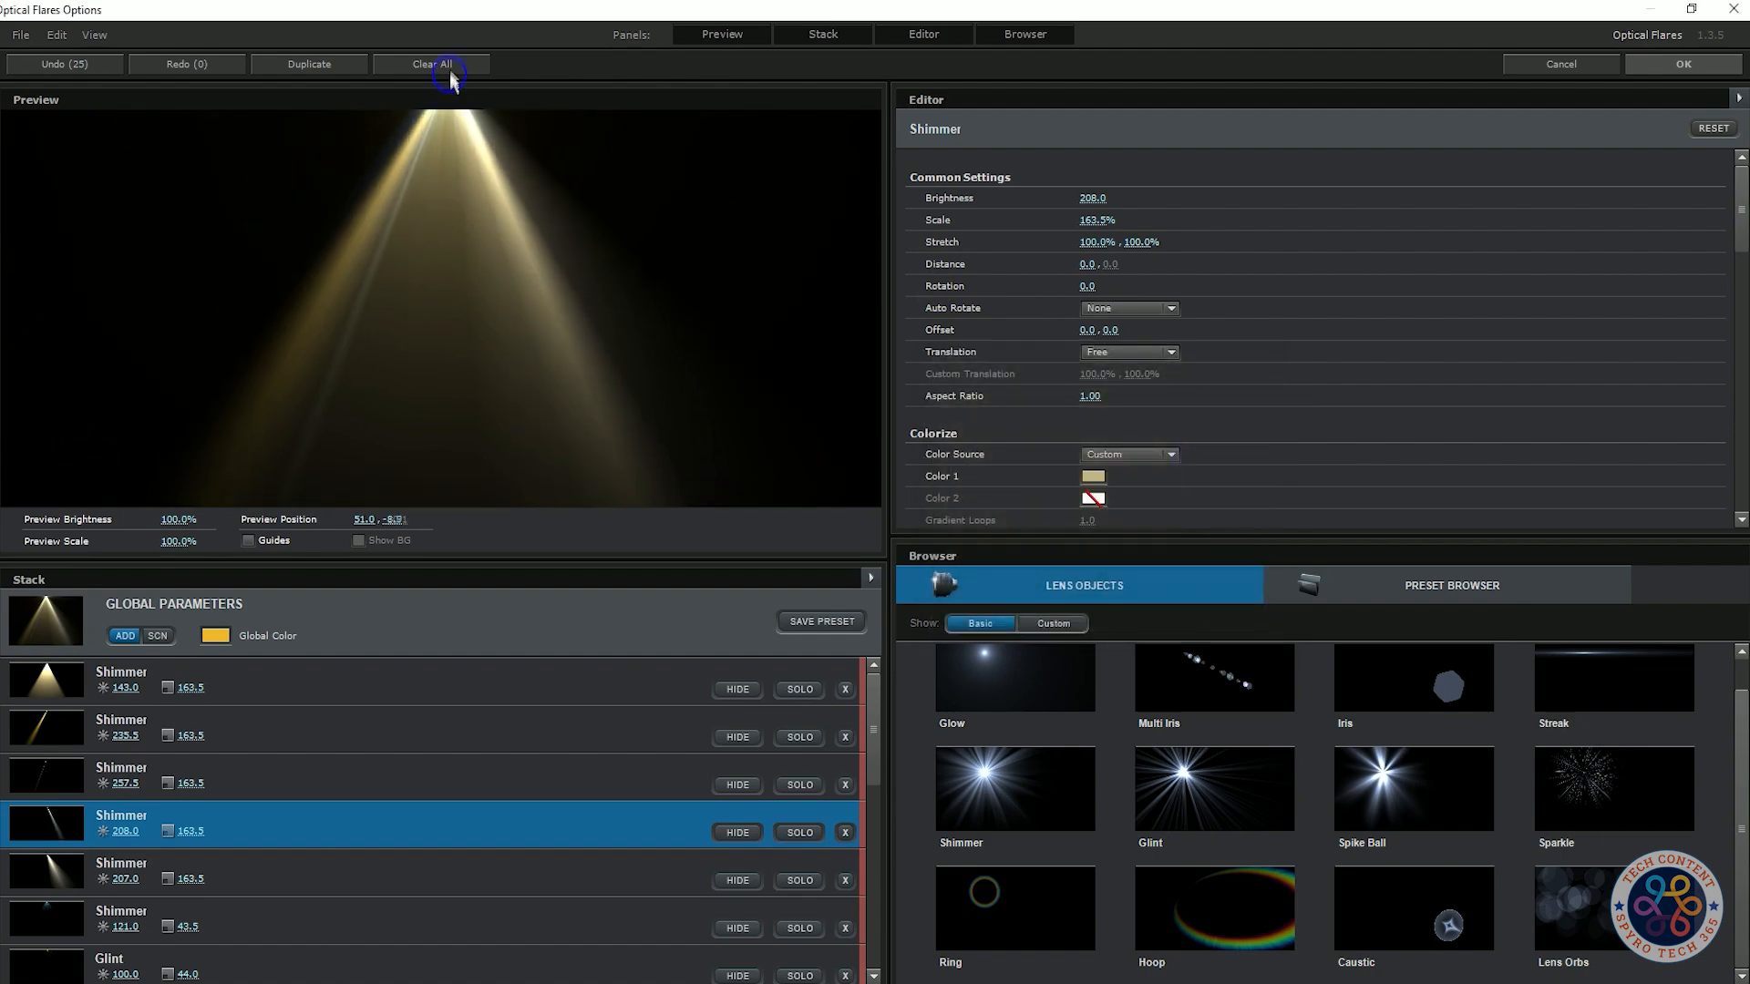
left_click(1699, 60)
- Place the flare above the frame at about 957, -189.9 and set the Light layer's blend mode to Add
left_click_drag(823, 261, 983, 41)
left_click(387, 720)
left_click(464, 362)
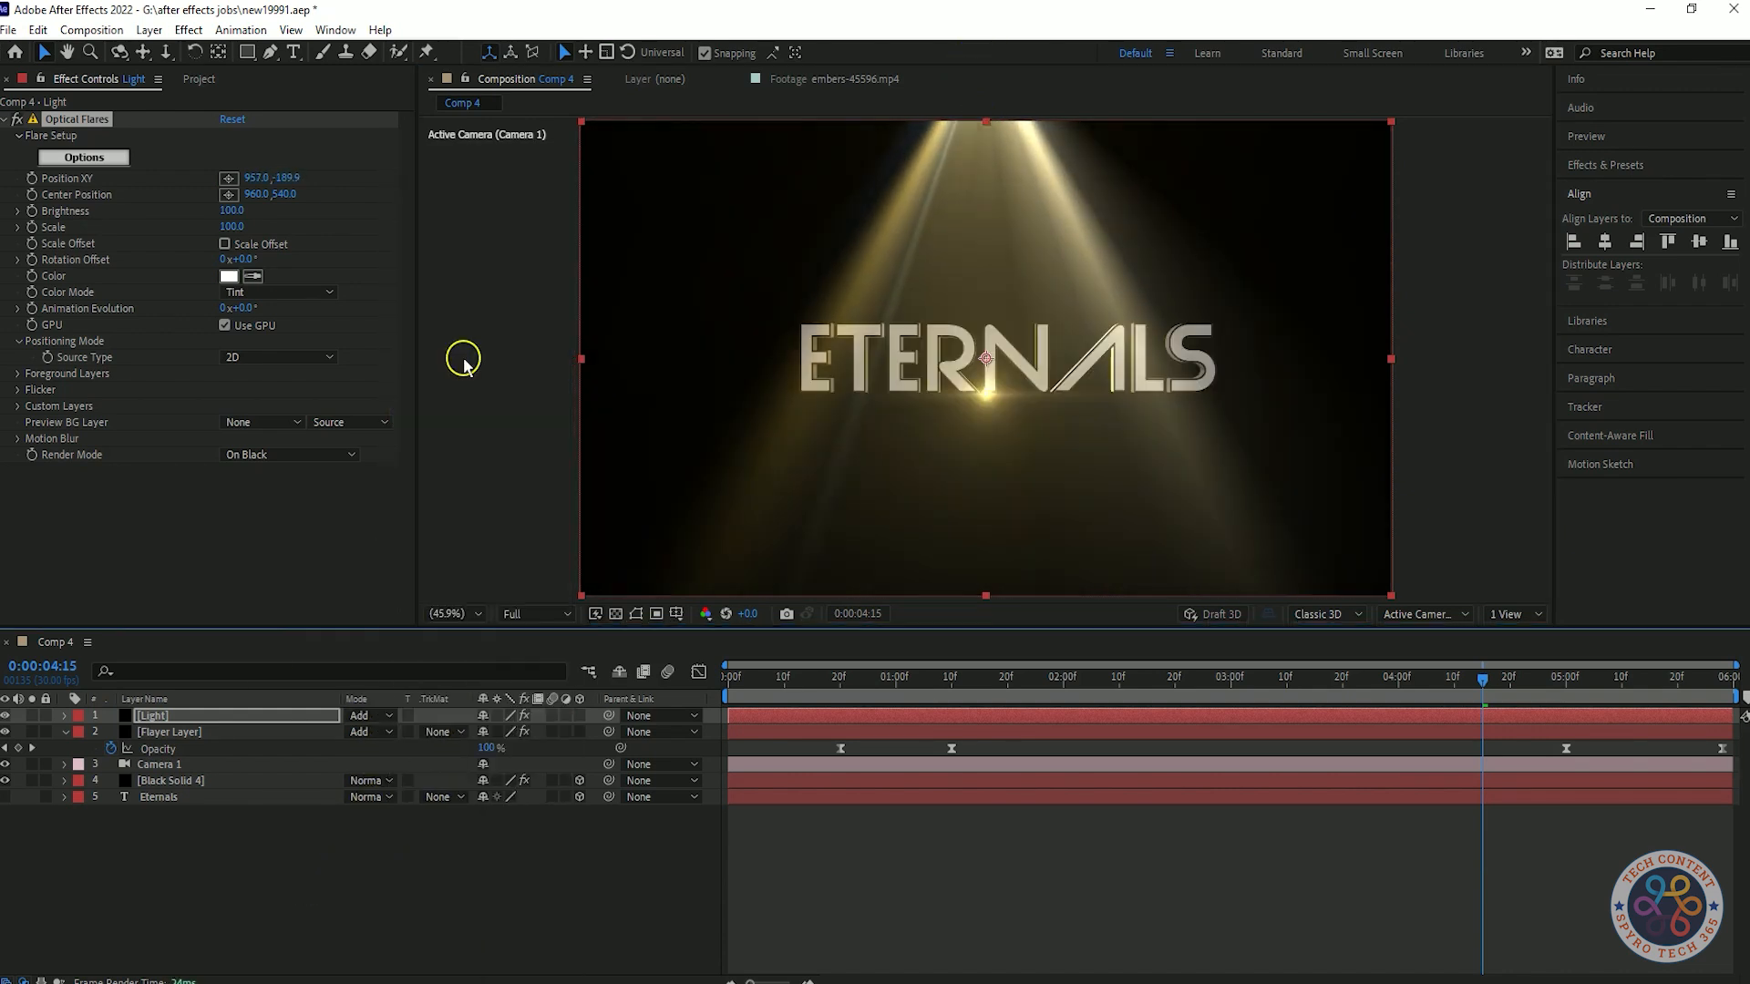
- Set the Light flare's brightness to 30 and its positioning source type to 3D
left_click_drag(247, 220, 223, 216)
left_click(349, 452)
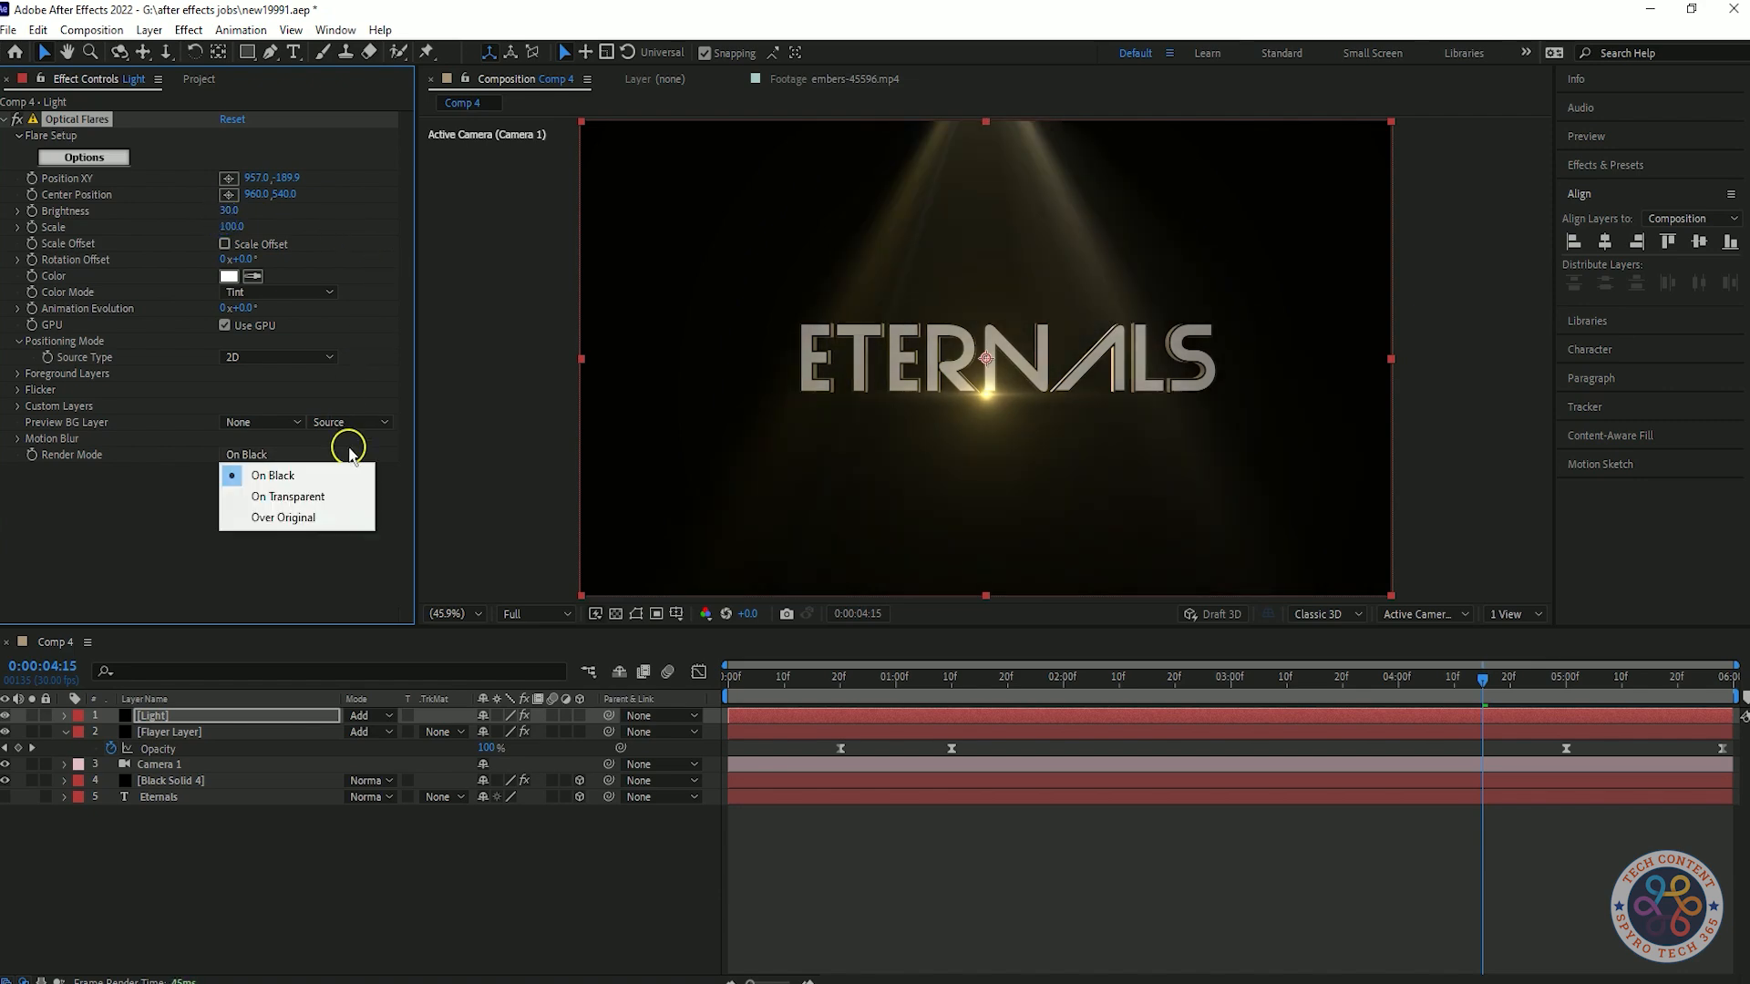
left_click(246, 587)
left_click(305, 360)
left_click(290, 398)
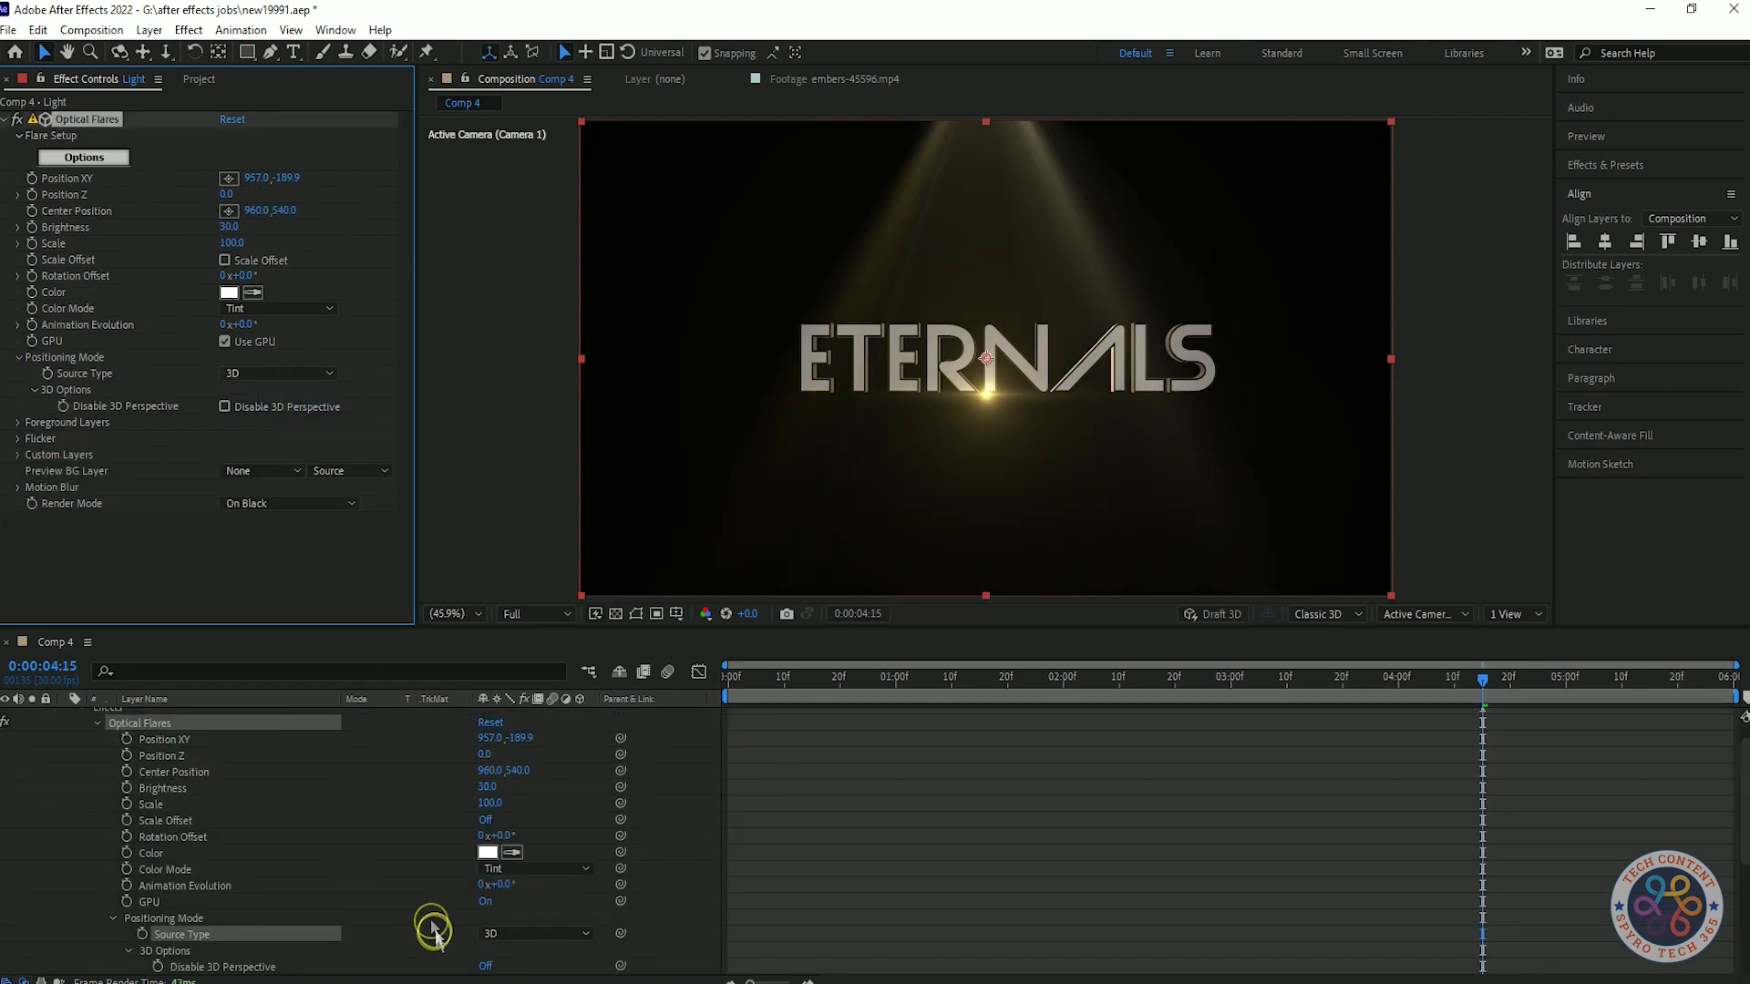
scroll(423, 916, "down", 5)
scroll(417, 906, "up", 8)
left_click(98, 748)
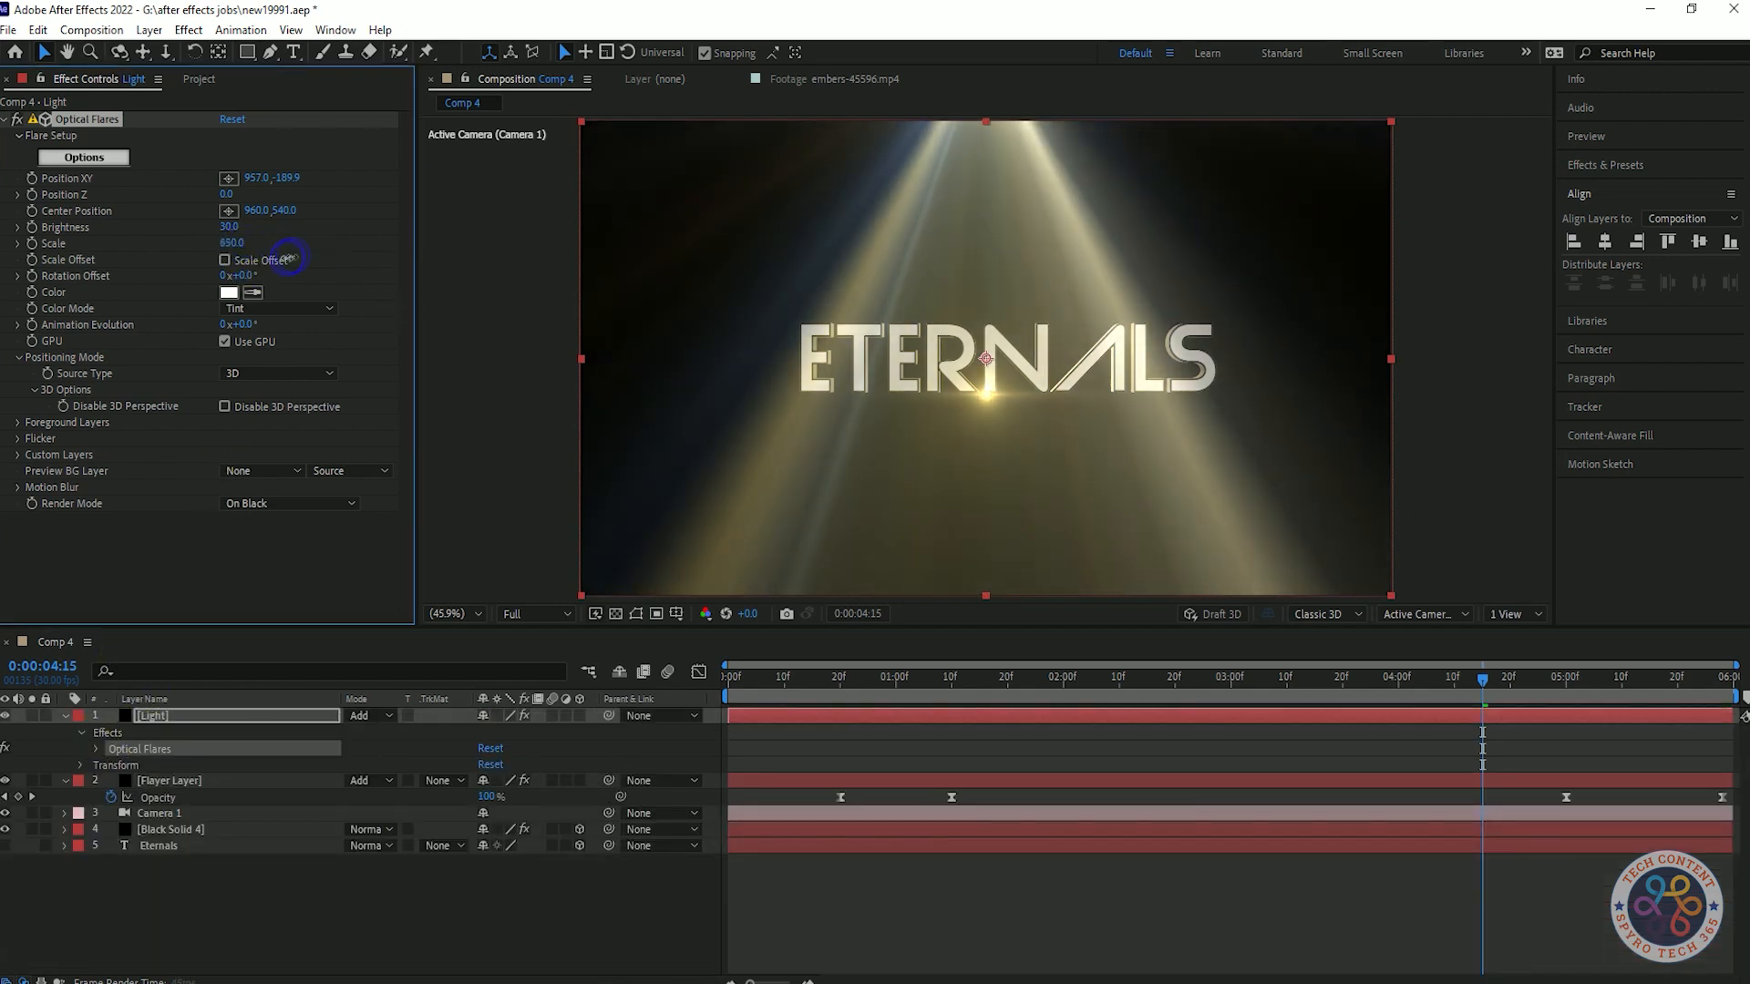
- Undo the flare's scale increase and try tinting the flare pale orange F8CF7E
key("ctrl+z")
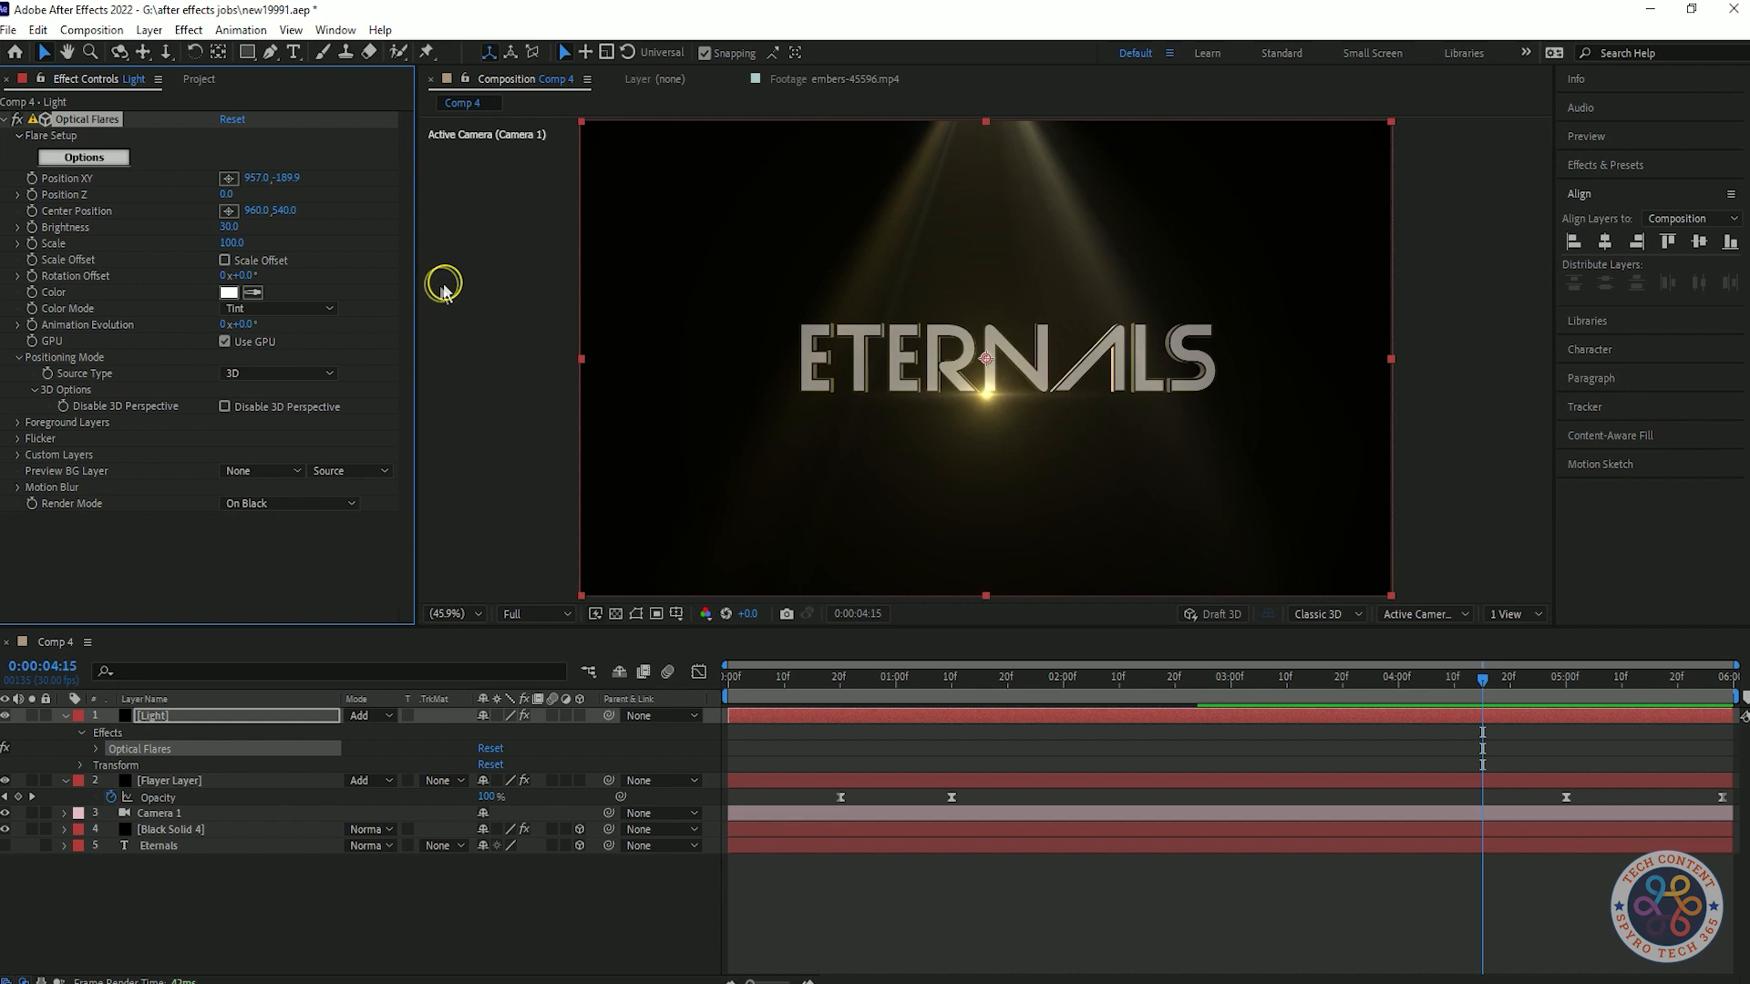
left_click(227, 292)
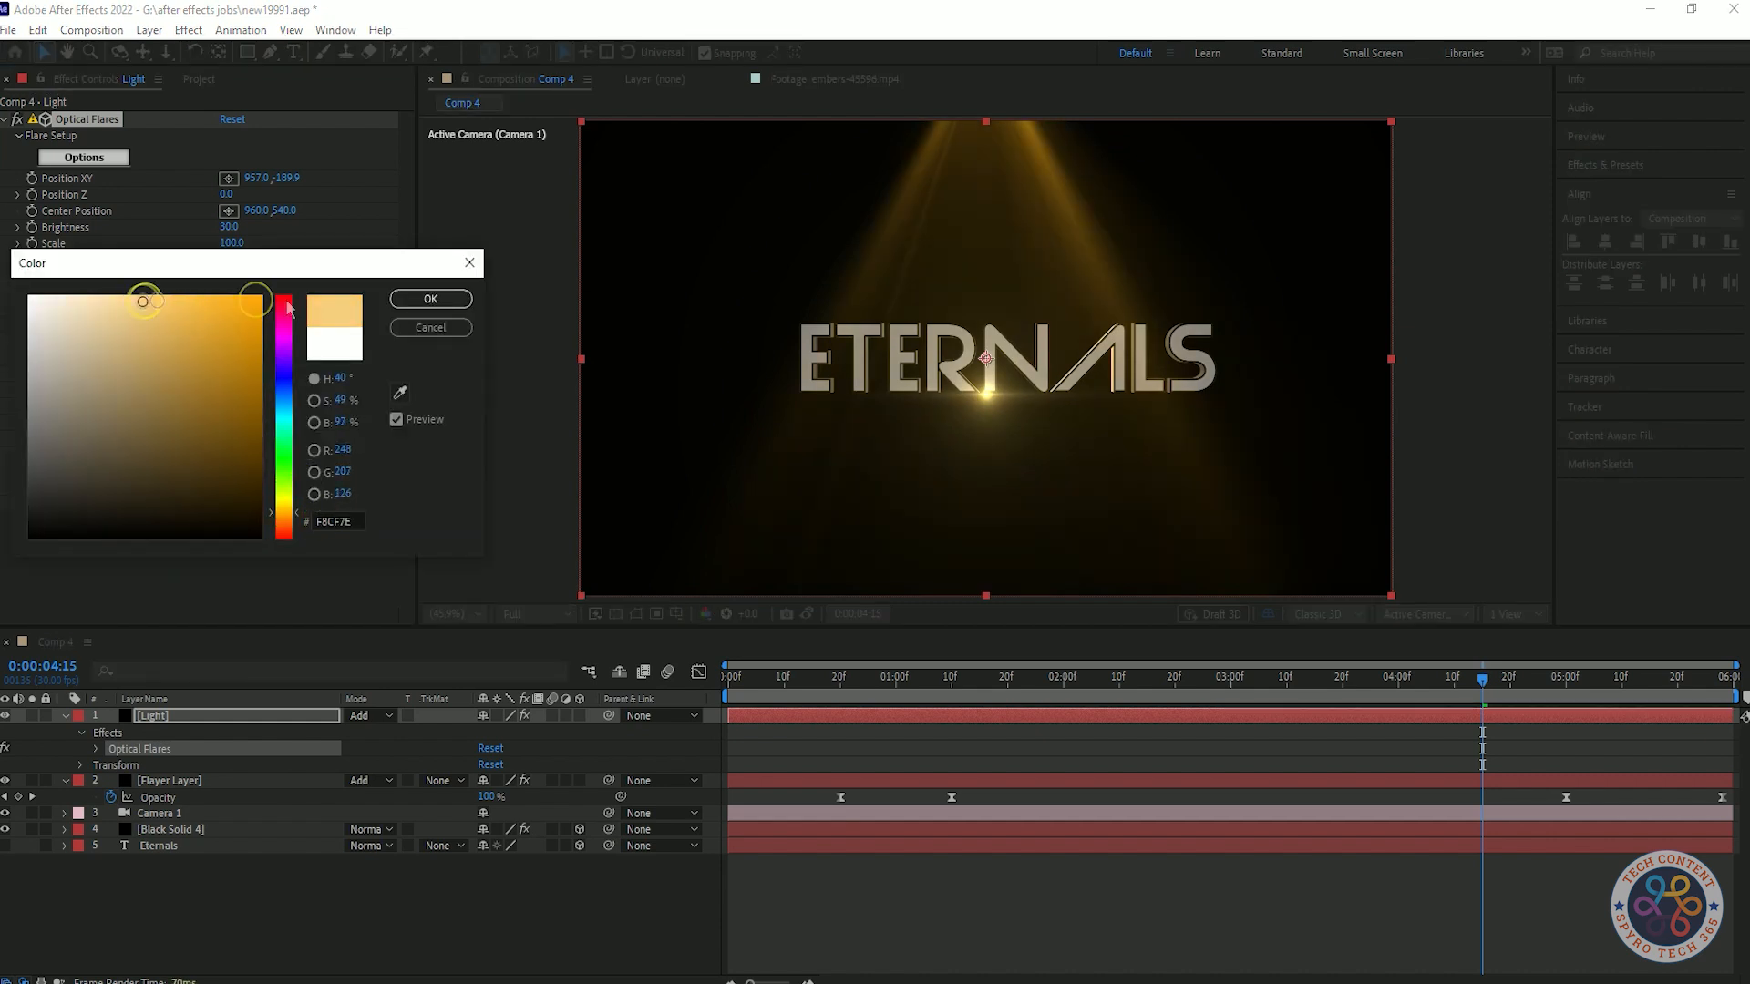
left_click(422, 298)
key("ctrl+z")
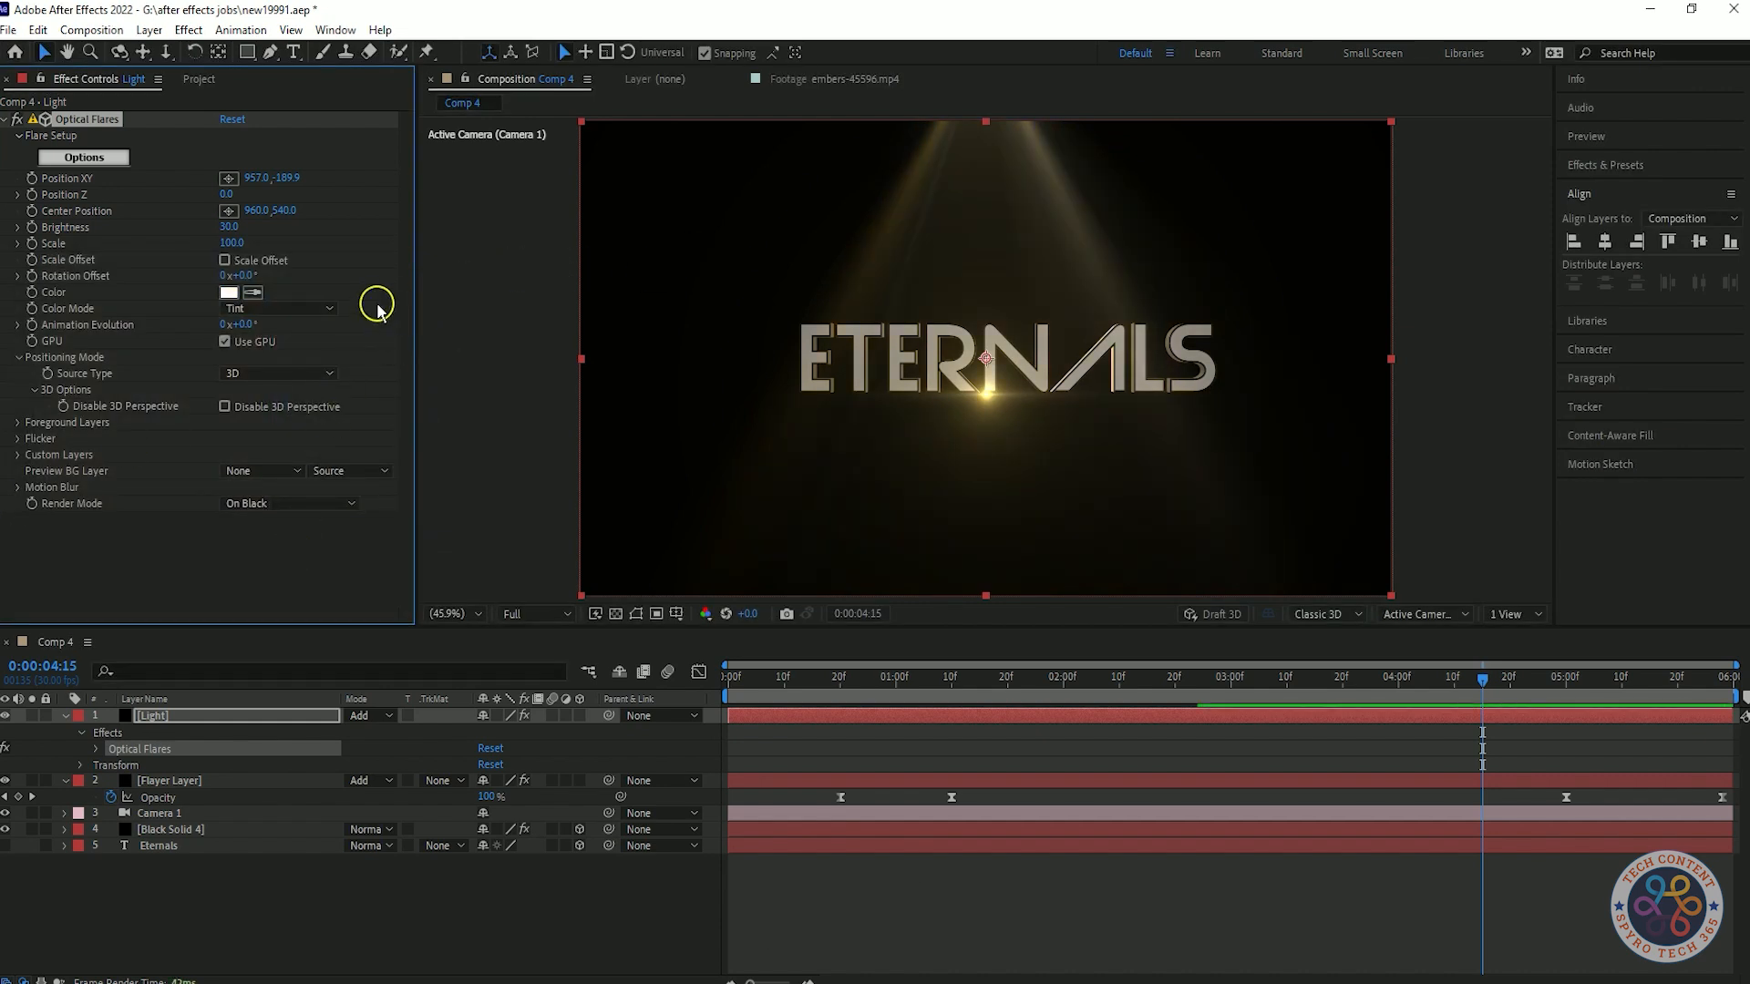
- Try lowering the flare's Position XY down into the frame, and undo the moves
left_click_drag(296, 185, 379, 515)
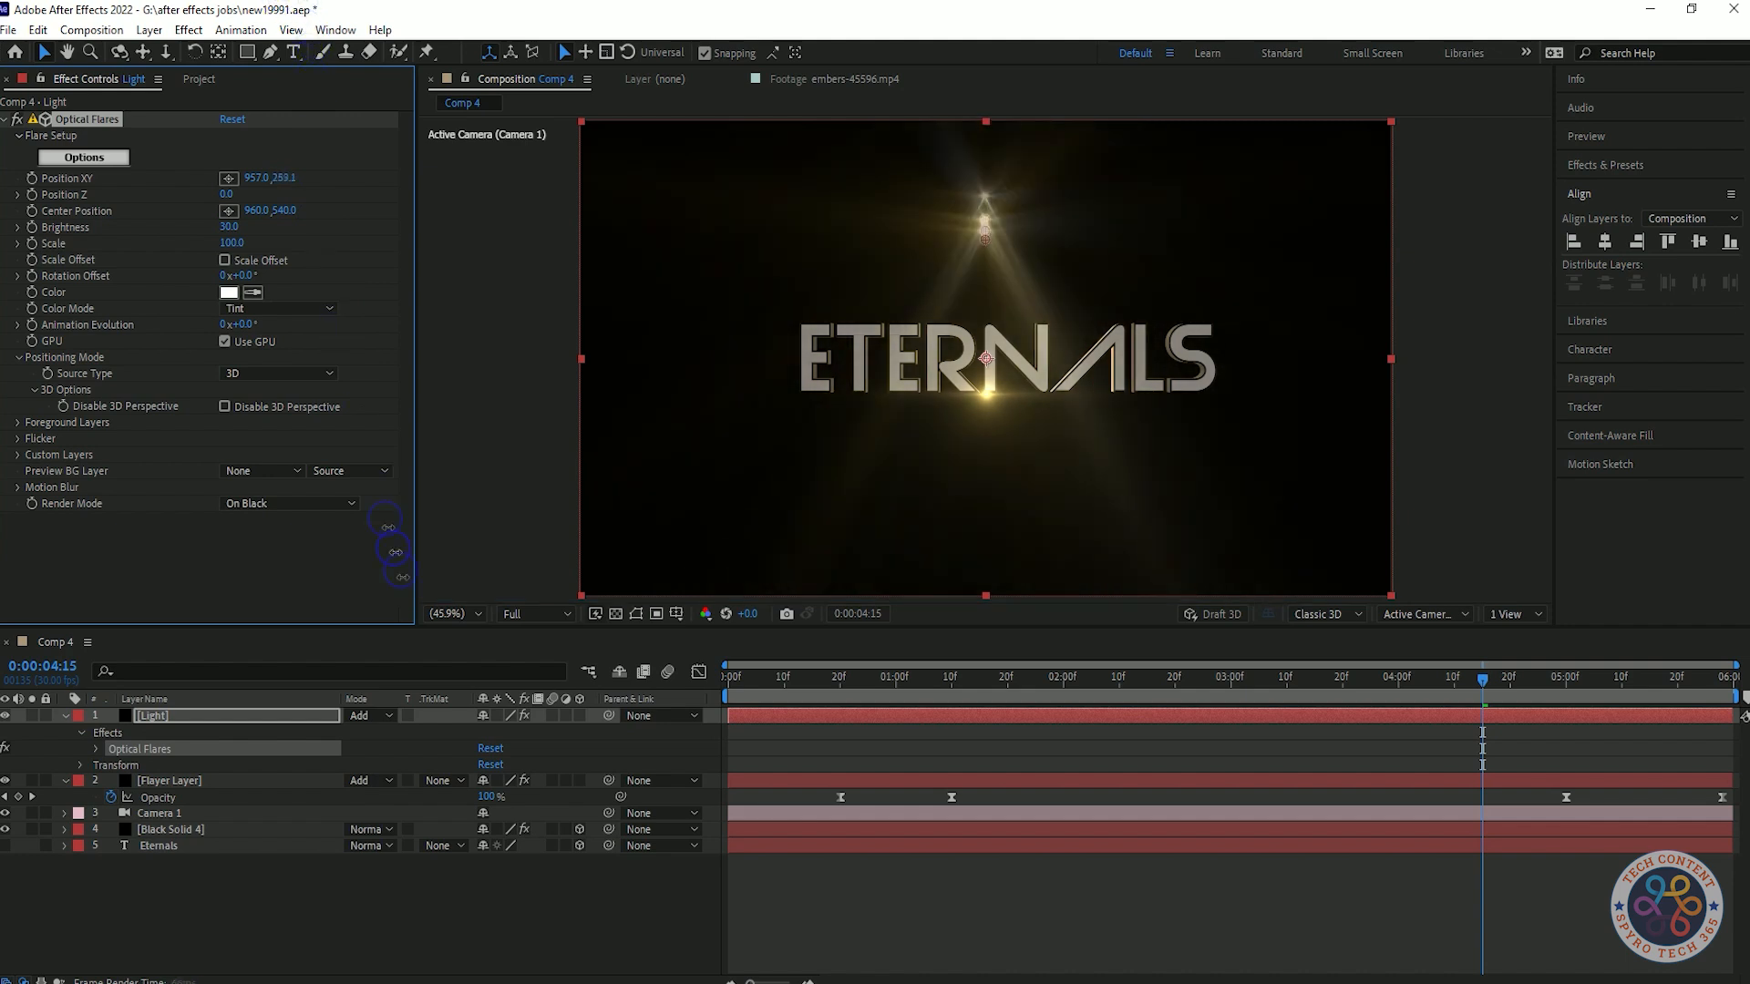
left_click_drag(438, 648, 666, 979)
left_click_drag(286, 177, 315, 273)
key("ctrl+z")
key("ctrl+z")
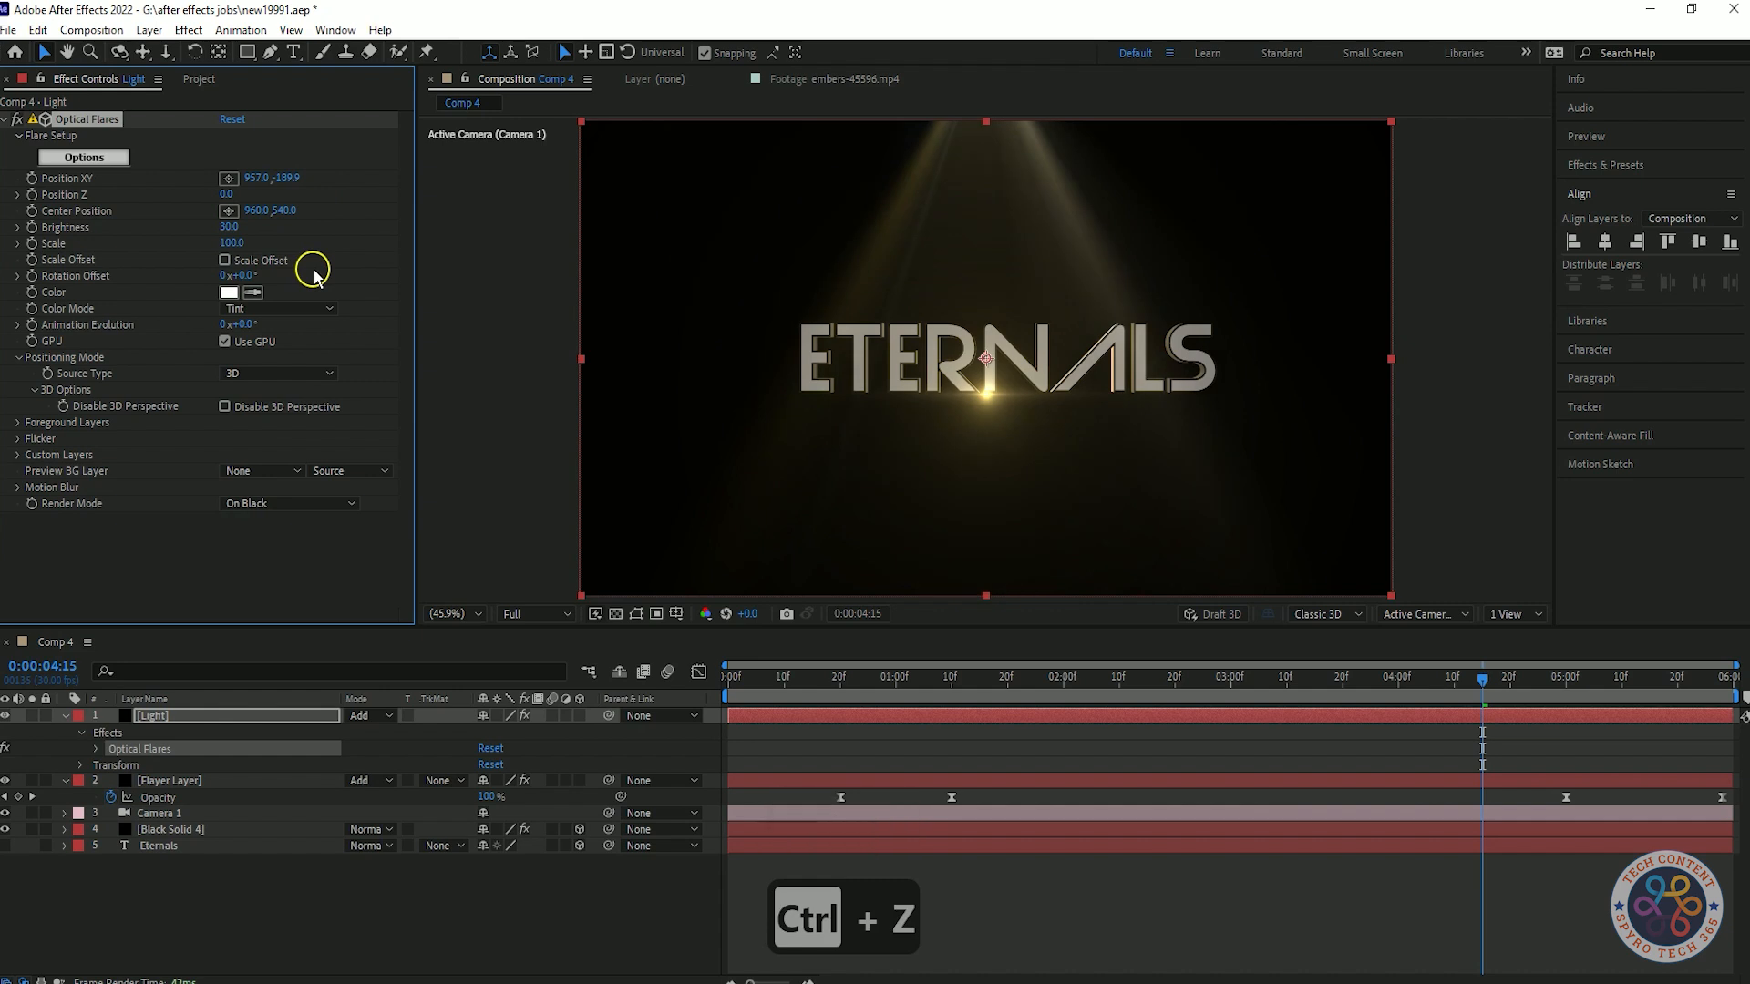
- Raise the flare farther above the frame to Position XY 957, -367.9
left_click_drag(303, 191, 311, 85)
left_click_drag(294, 182, 324, 147)
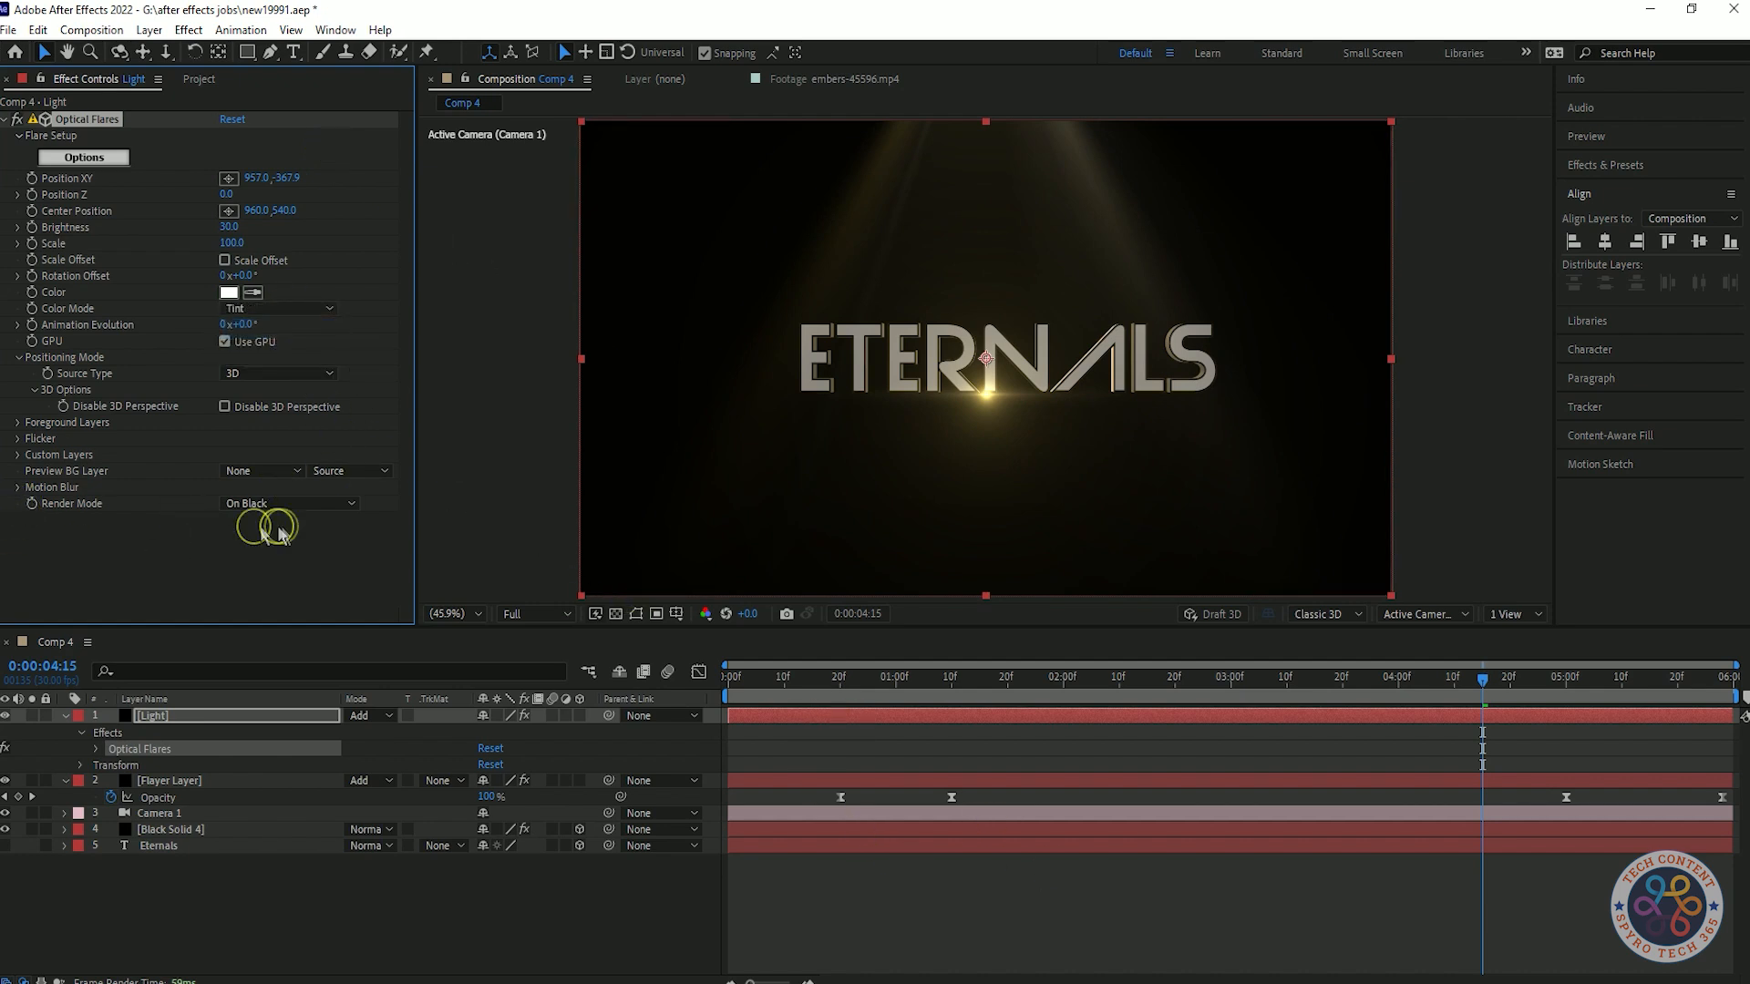
- Try the On Transparent render mode for the flare and switch back to On Black
left_click(293, 503)
left_click(345, 546)
left_click(295, 504)
left_click(294, 524)
left_click(298, 559)
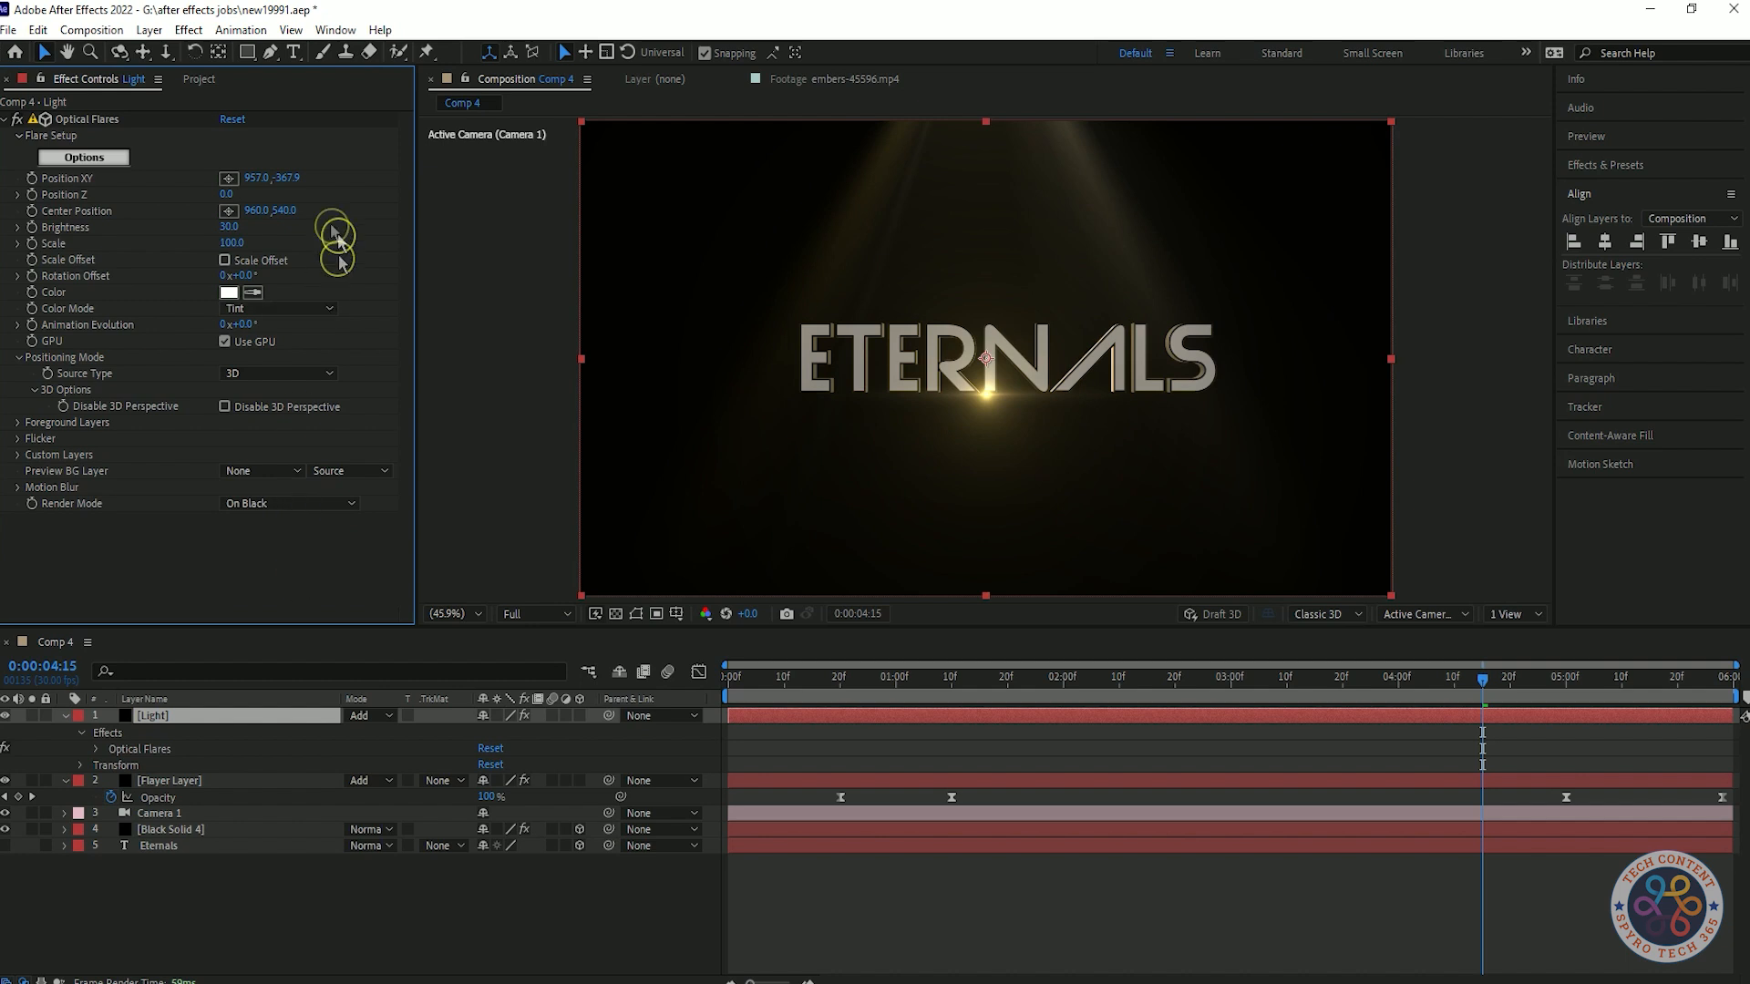
- Undo a trial shift of the flare's center position, set its Position Z to -280, and preview the composition from the start
left_click_drag(285, 211, 302, 248)
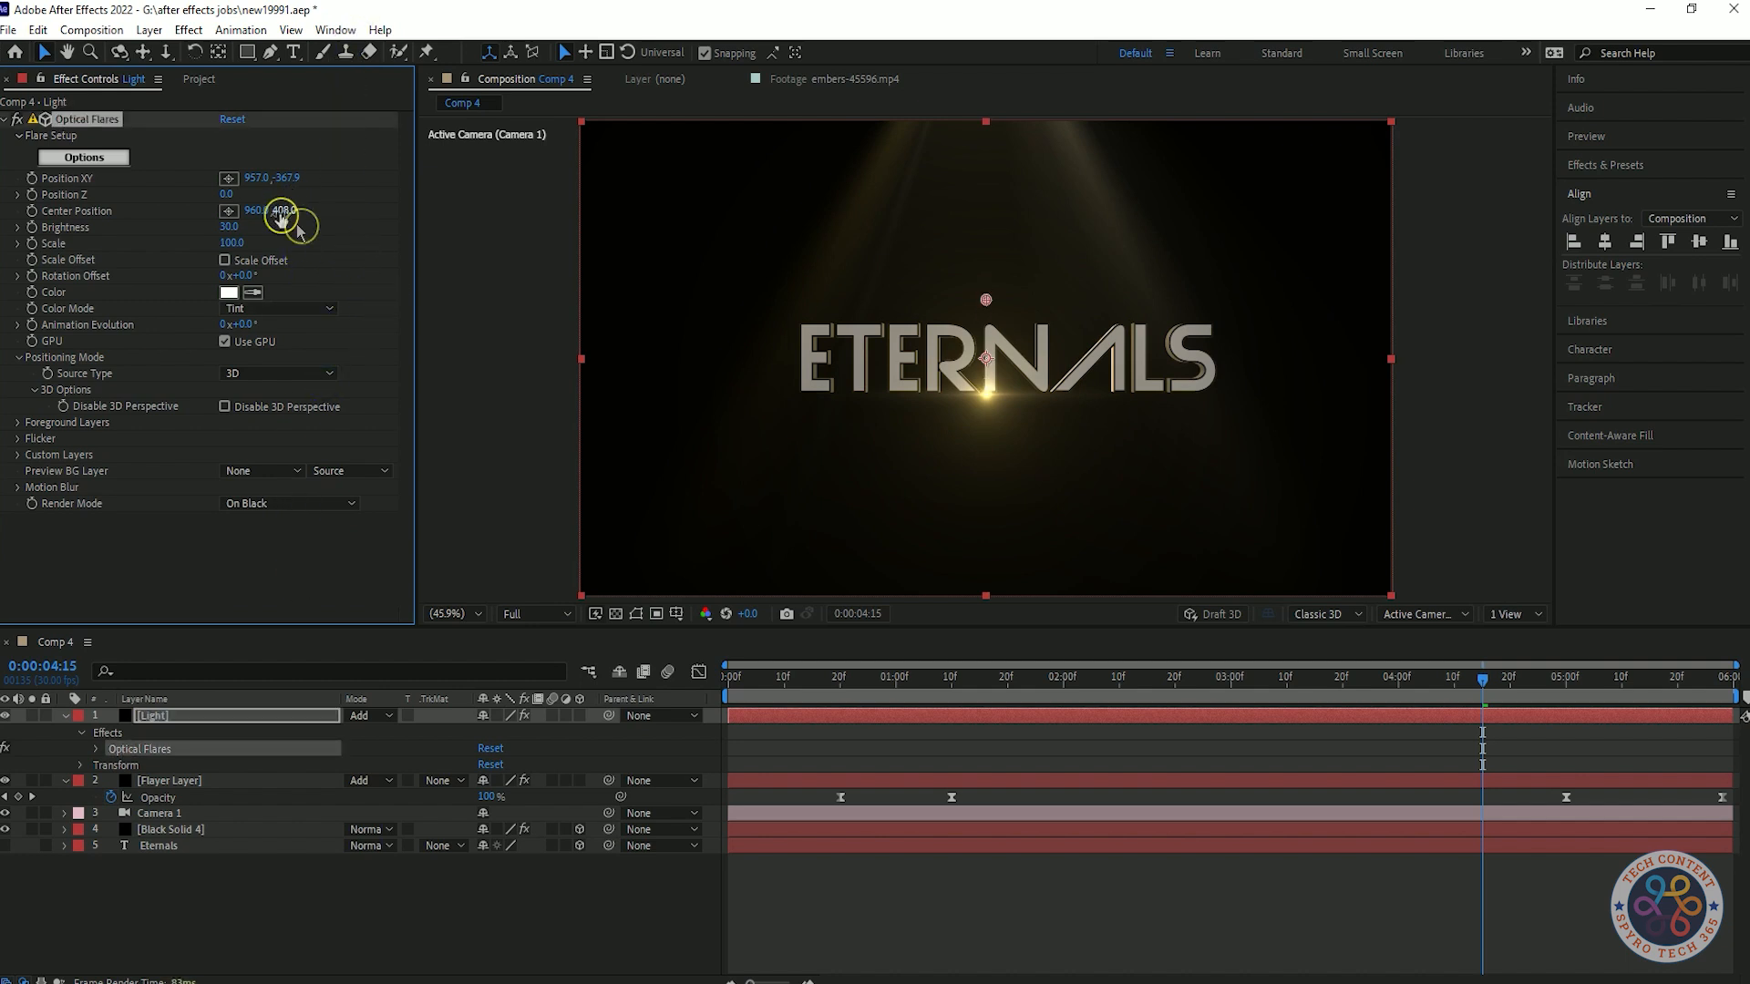
key("ctrl+z")
mouse_move(230, 195)
left_mouse_down()
mouse_move(130, 211)
mouse_move(222, 215)
mouse_move(248, 195)
left_mouse_up()
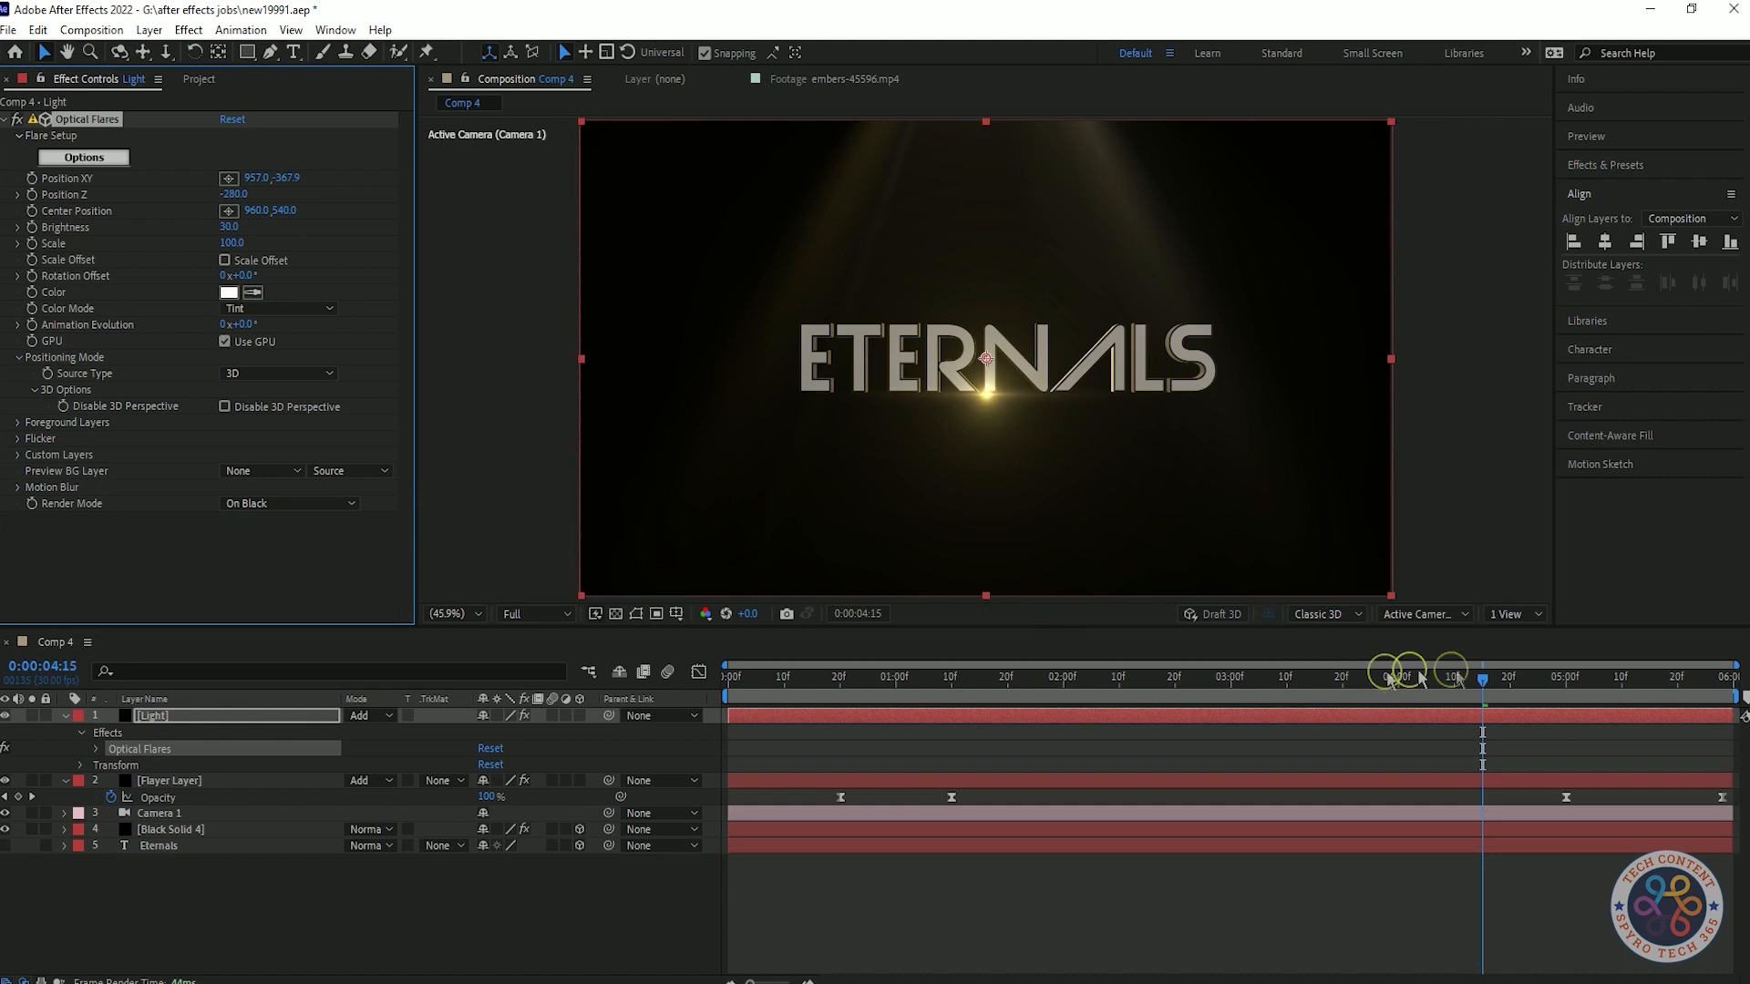
key("Home")
key("space")
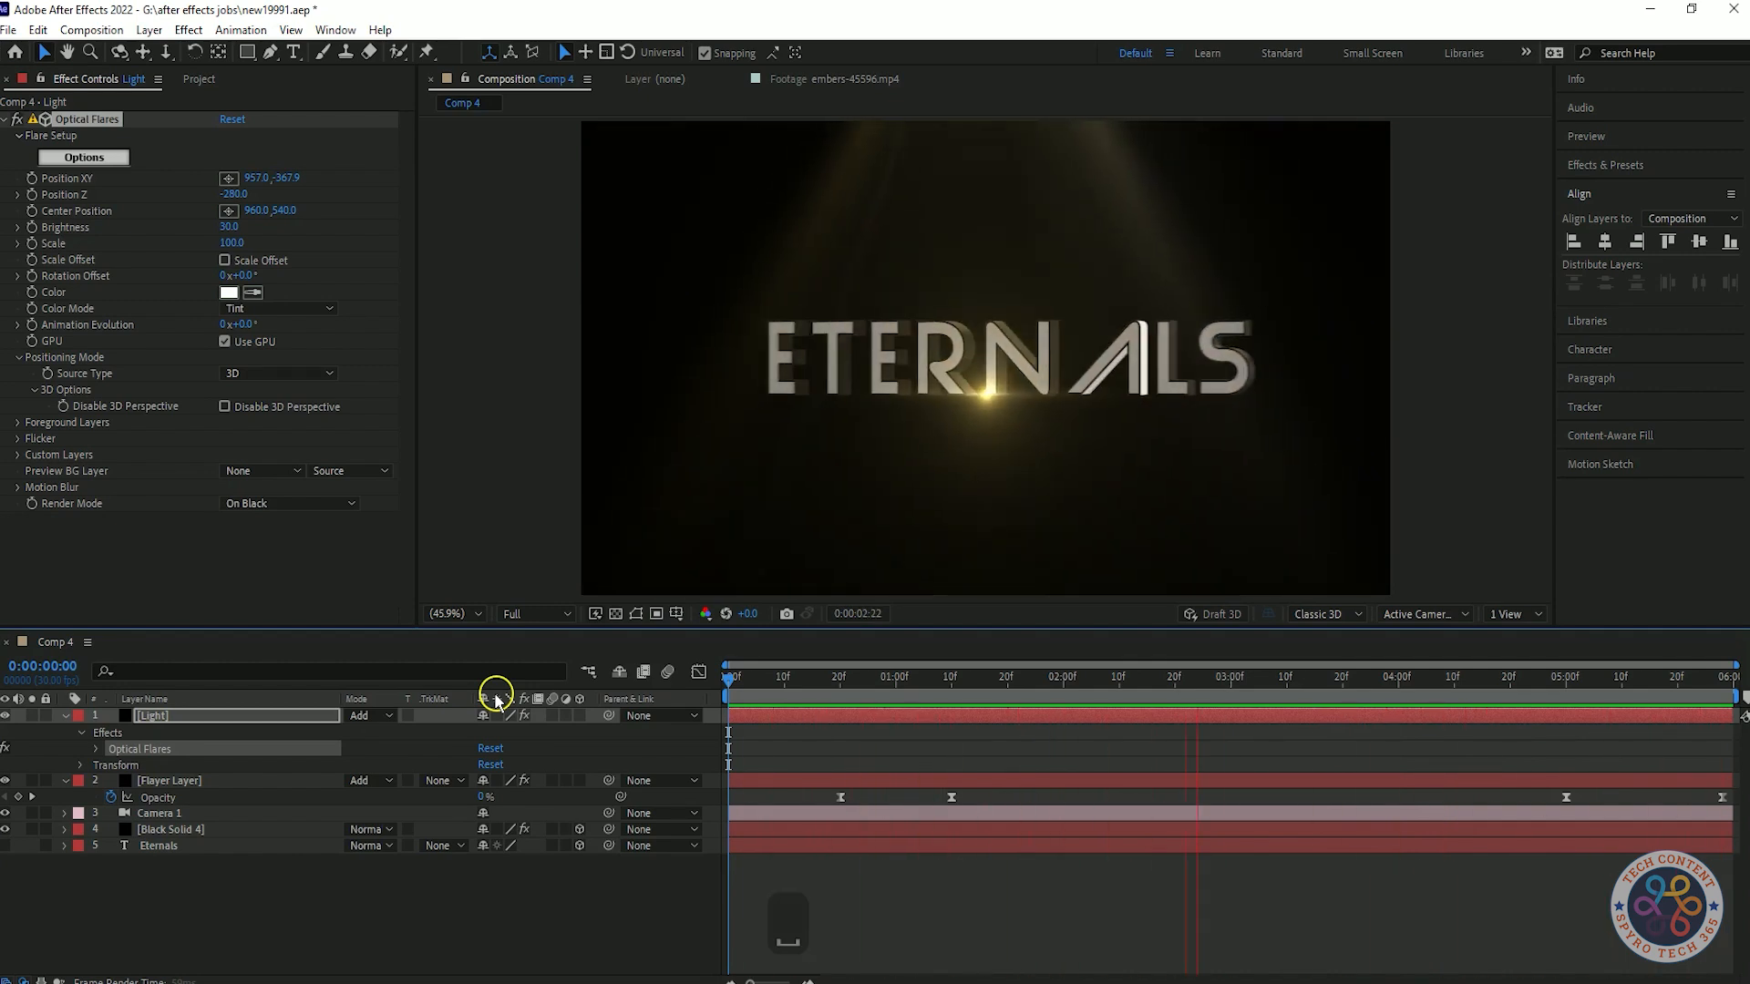
- Set the flare's brightness to 20 and enable Scale Offset
left_click(229, 227)
type("20")
left_click(343, 254)
- Try keyframing the flare's Position XY at the first frame with its X value at 30
left_click_drag(1275, 681, 570, 697)
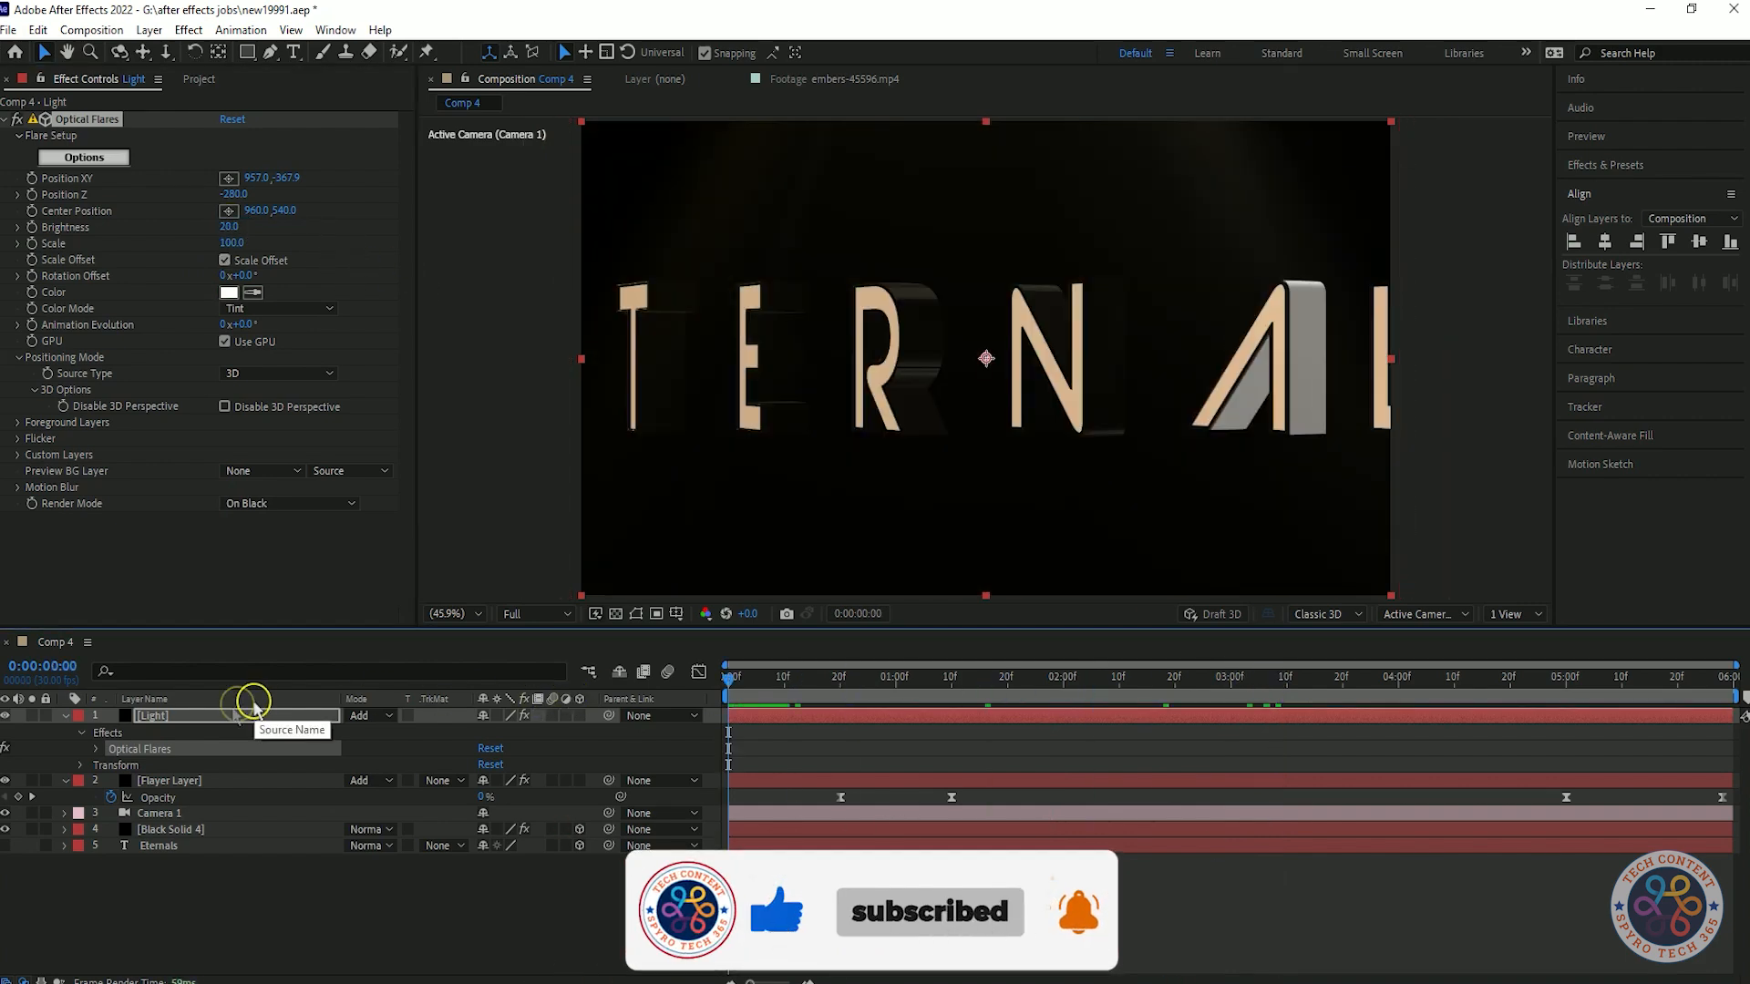
left_click(32, 178)
key("u")
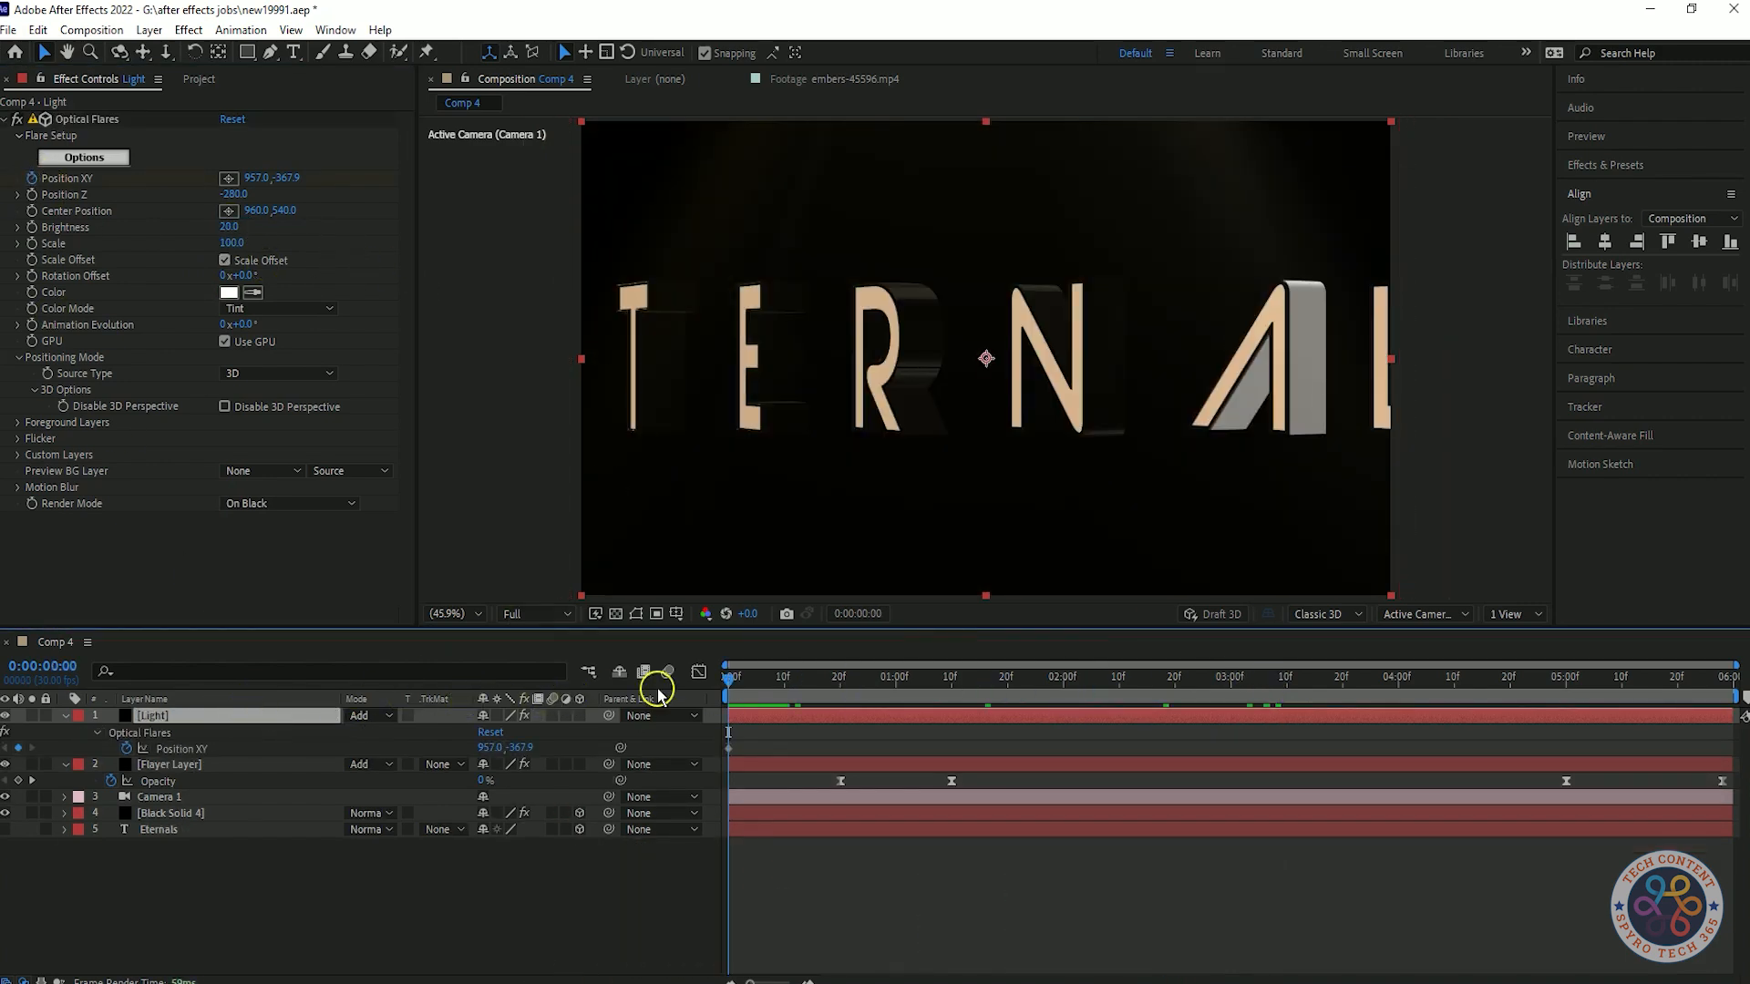
left_click_drag(256, 177, 141, 180)
left_click_drag(5, 326, 11, 195)
left_click_drag(2, 360, 1, 360)
- Try sliding the flare past the frame's right edge at the last frame, and preview the sweep
left_click_drag(730, 685, 1743, 579)
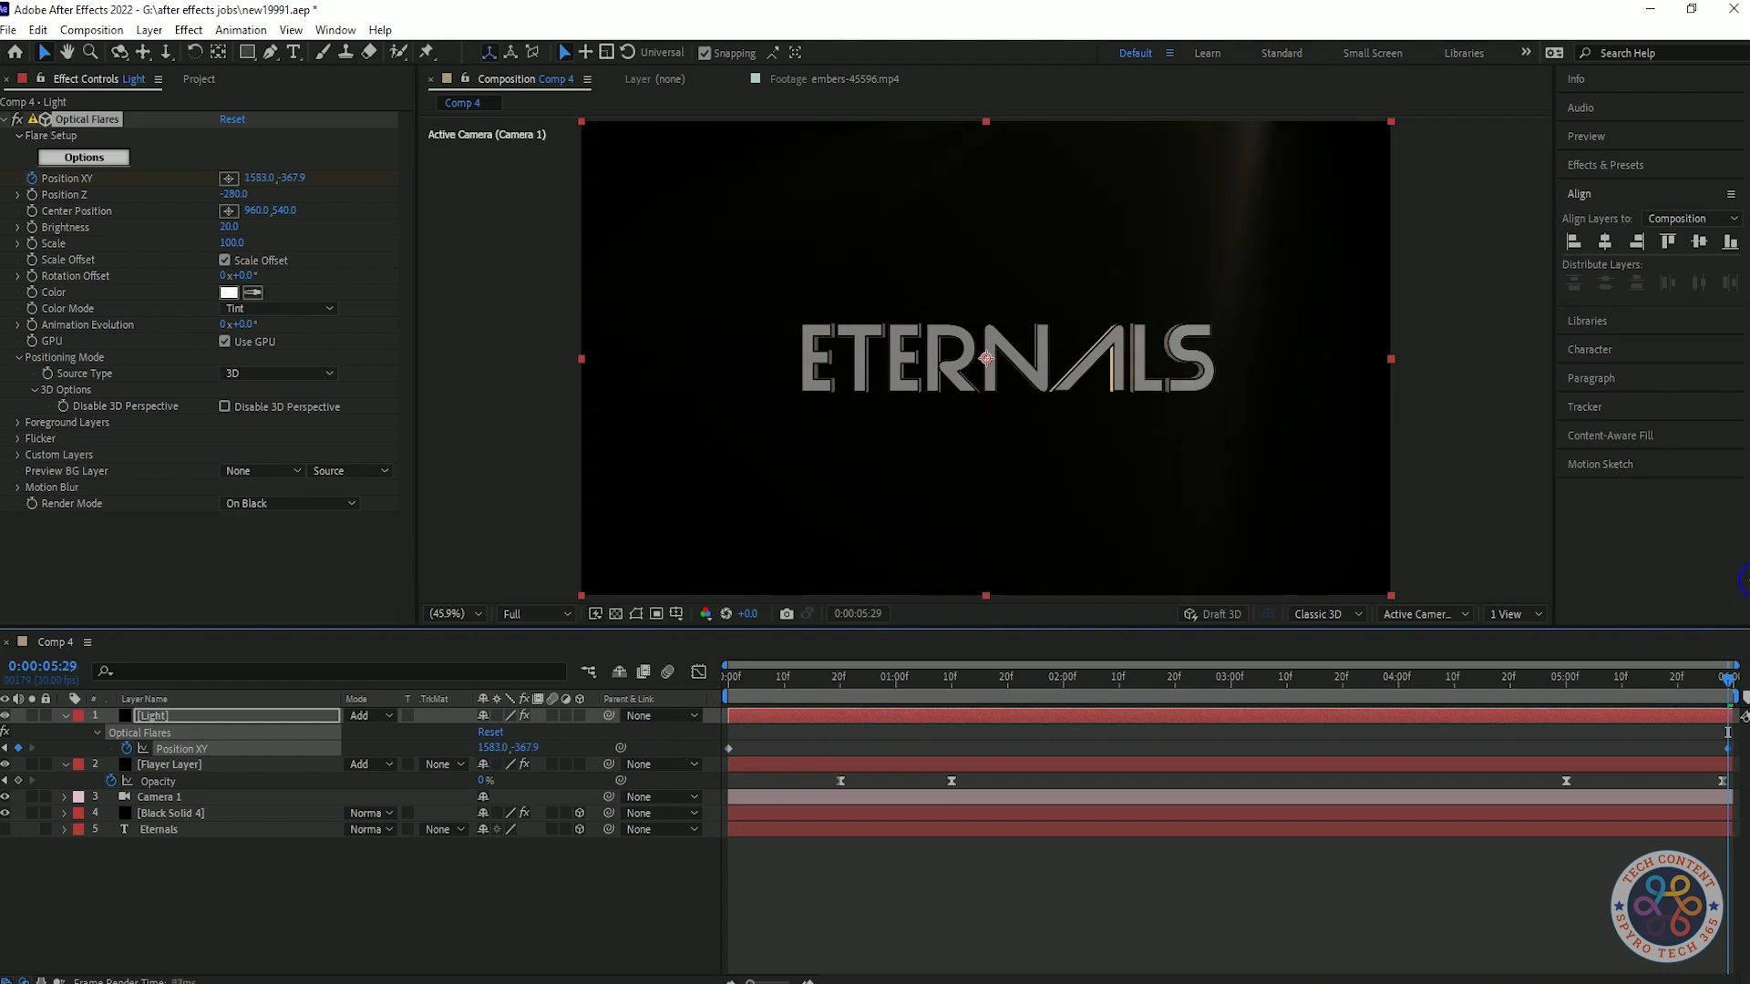
left_click_drag(493, 747, 676, 732)
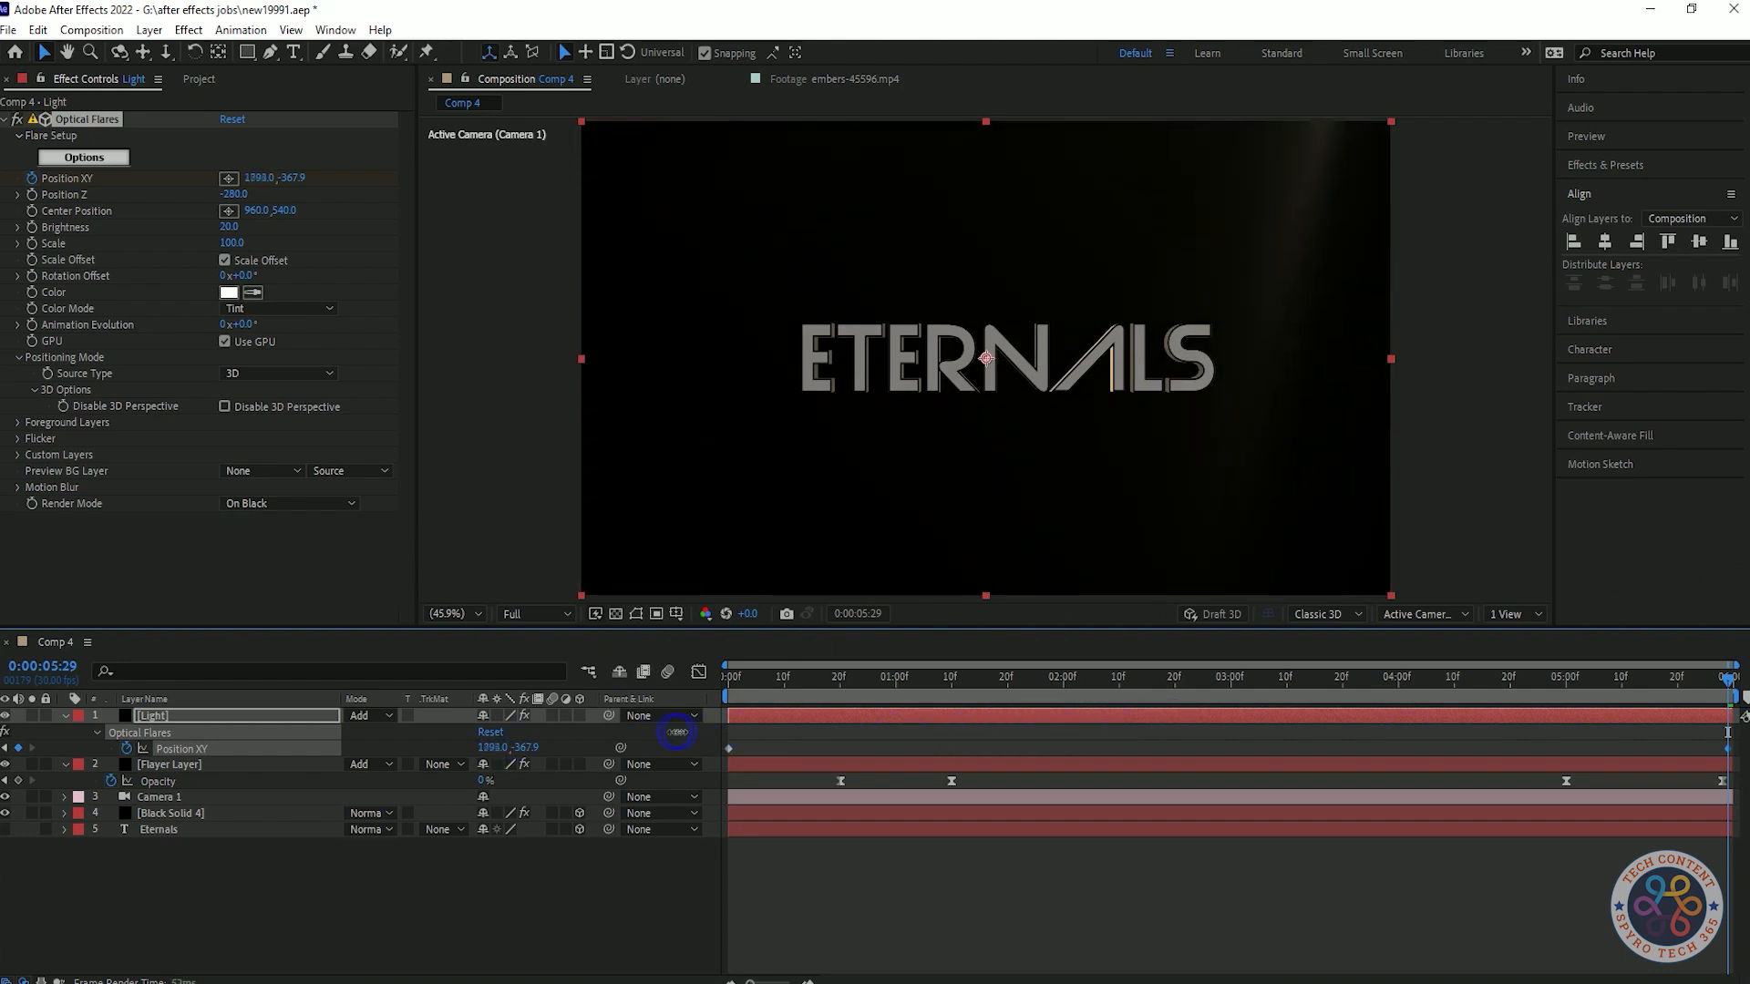
key("space")
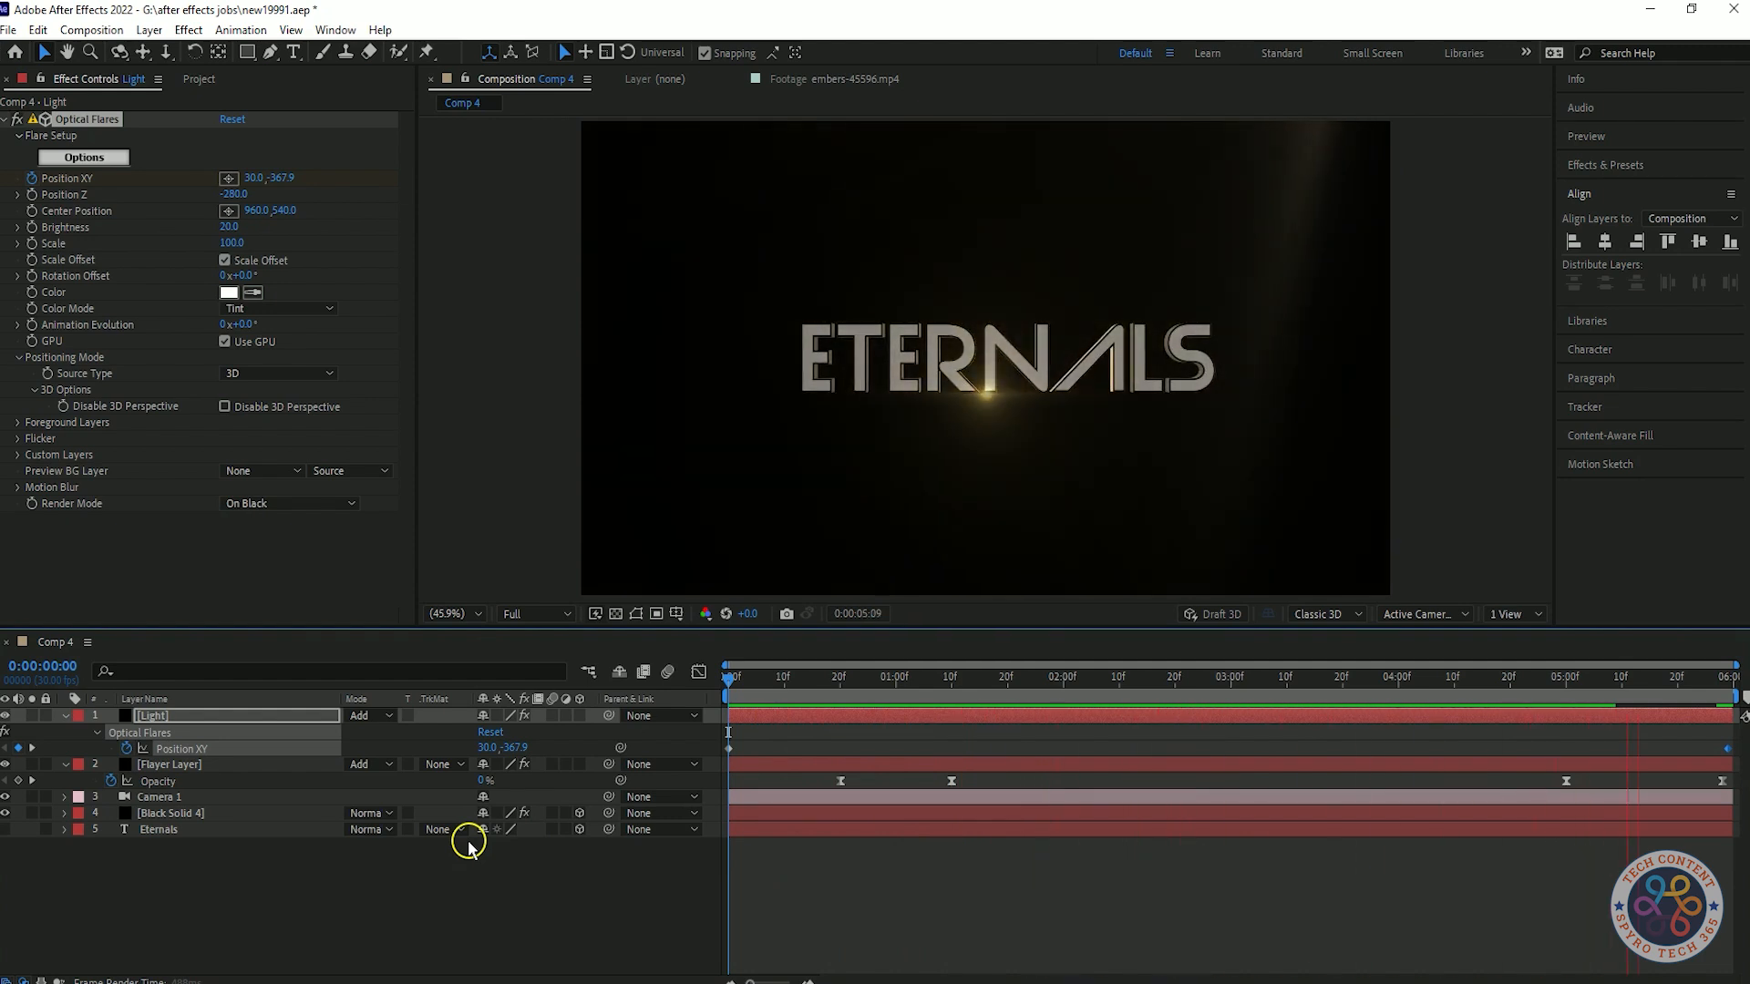
key("space")
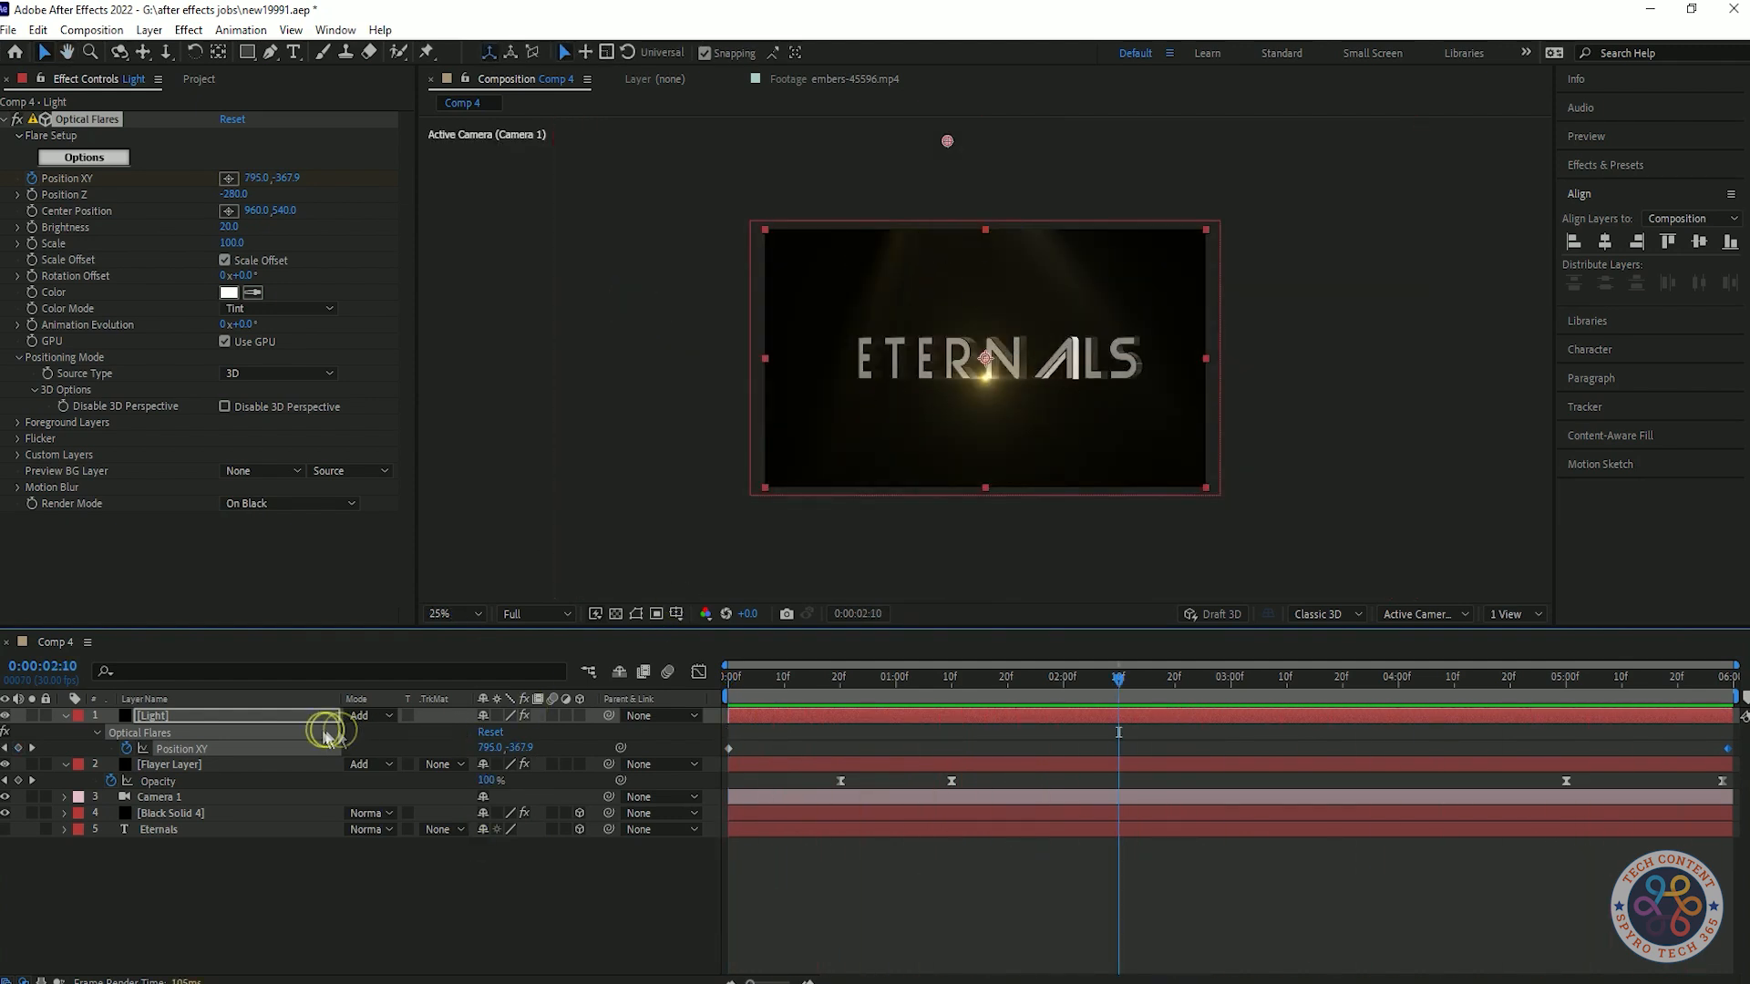
- Replace the flare's Position XY animation with a fixed 958, -243.9 and make the Light layer 3D
left_click(326, 734)
key("u")
key("u")
left_click_drag(1729, 729, 547, 769)
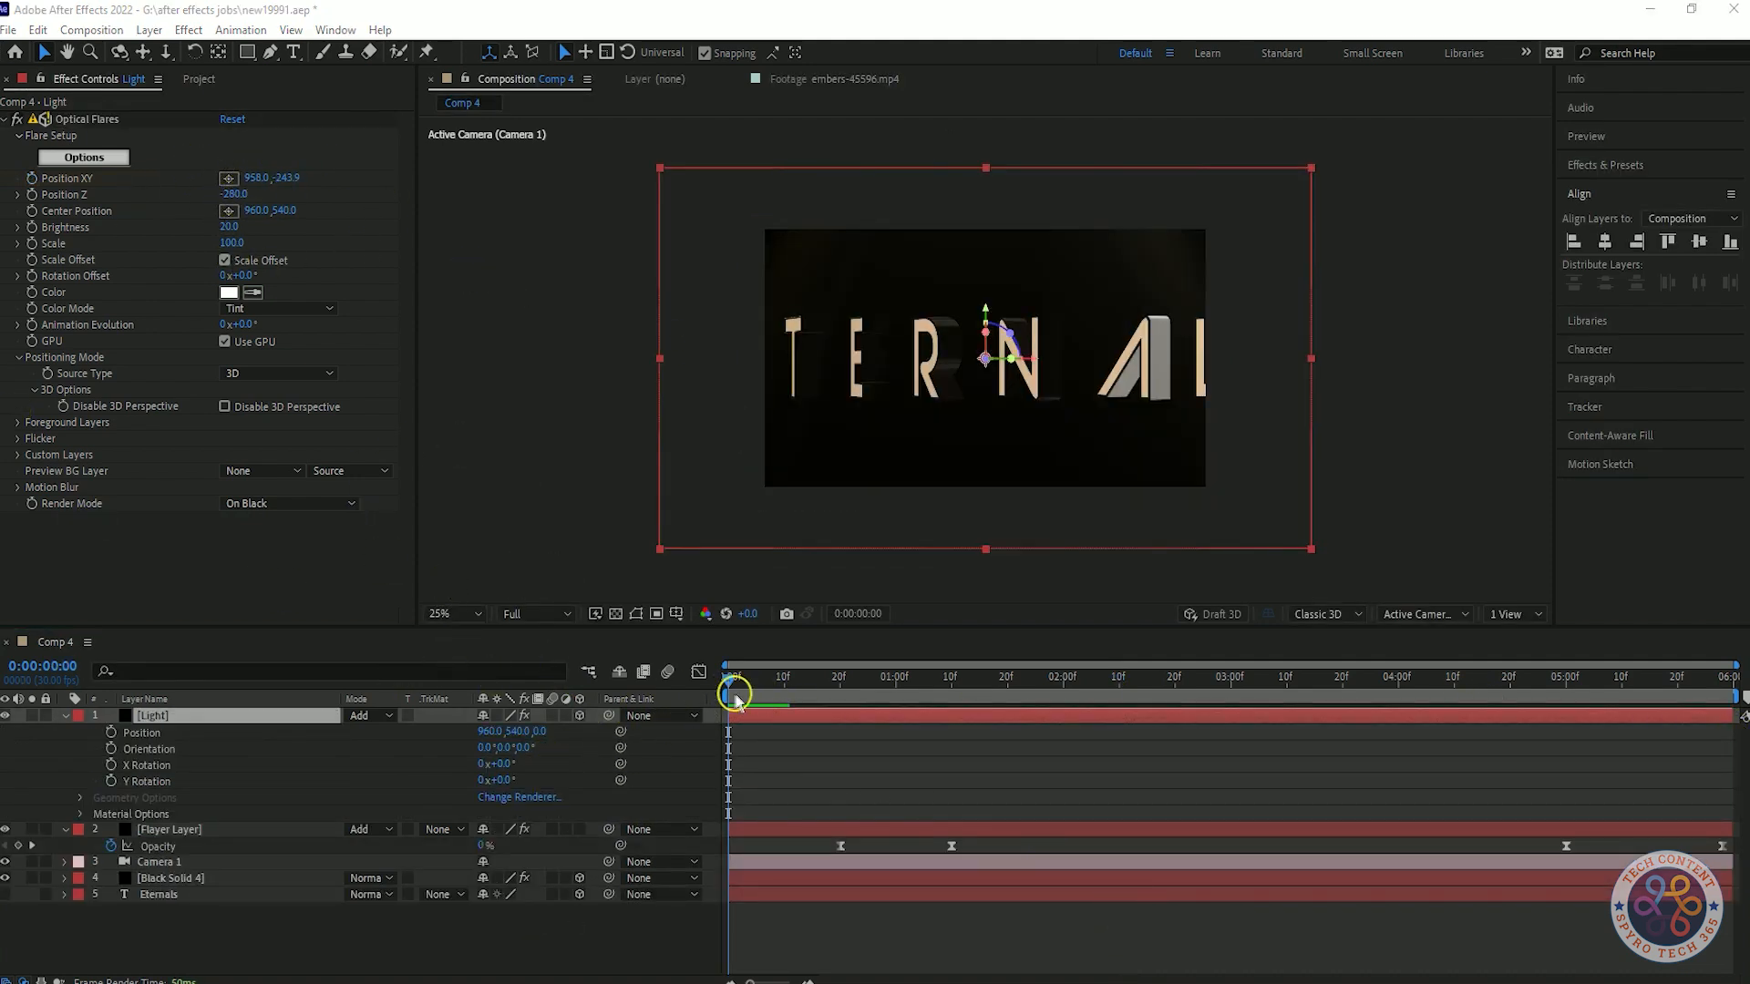
key("ctrl+z")
key("ctrl+shift+z")
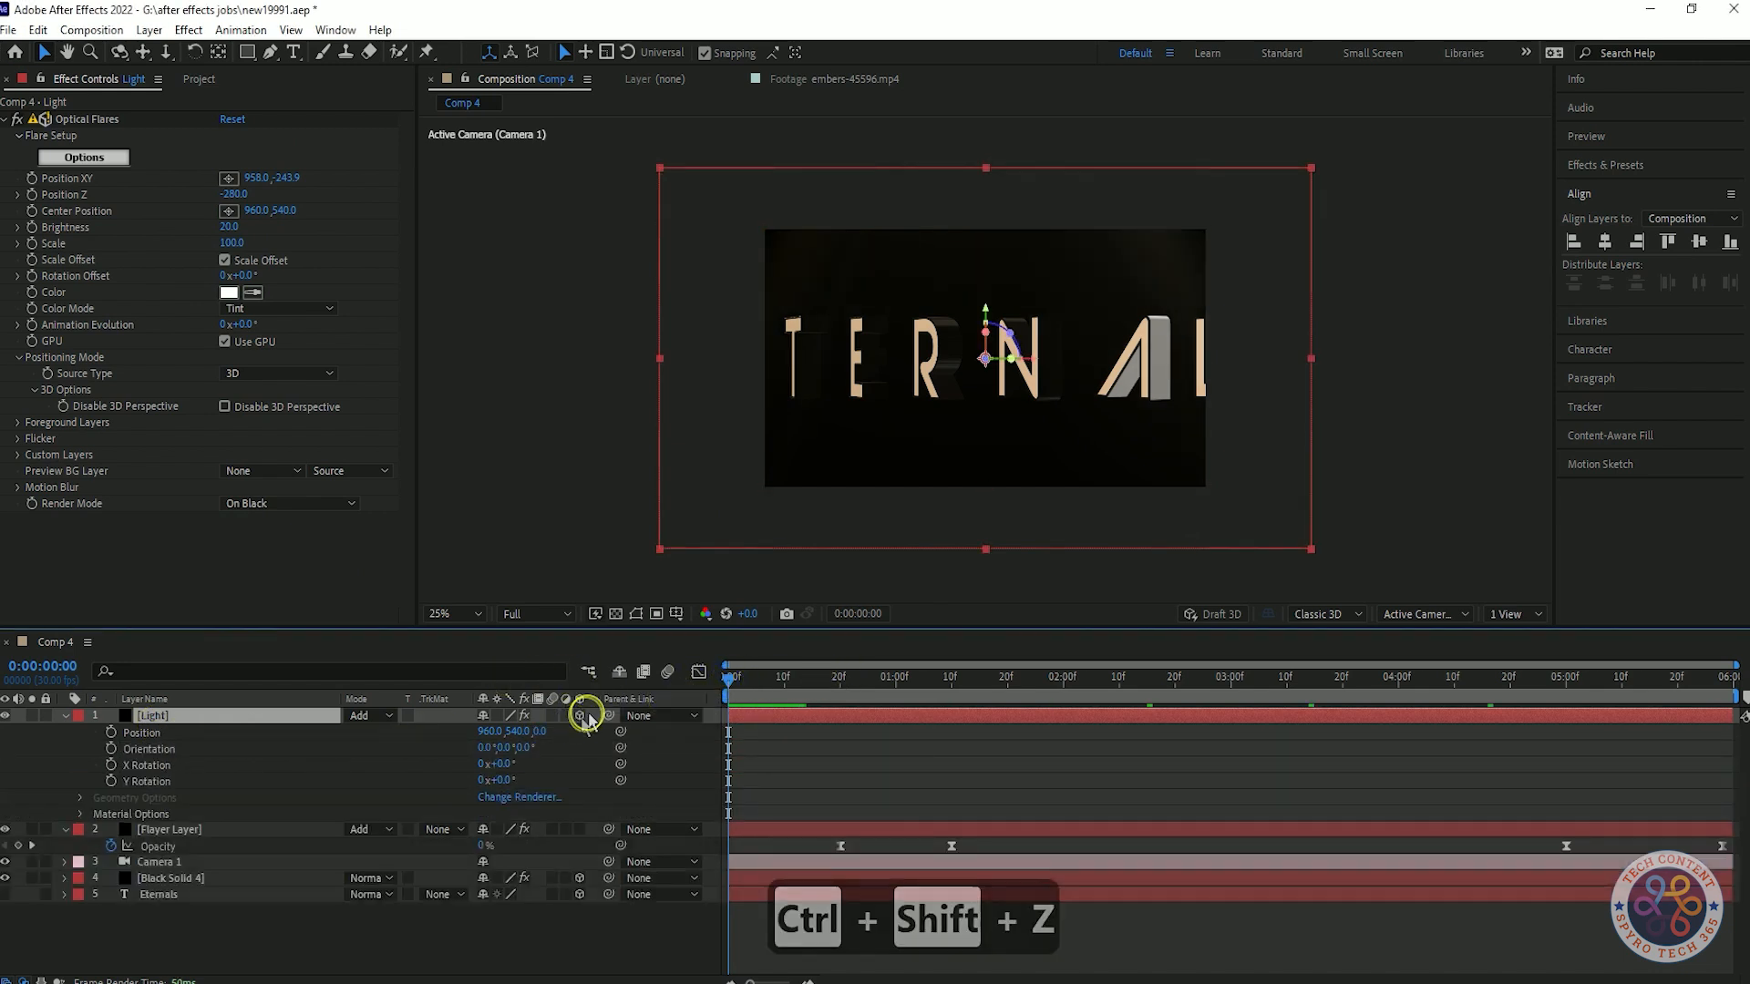
- Try animating the Light layer's Position from X -424 at the first frame toward the right at the last frame, and preview it
left_click_drag(497, 732, 180, 734)
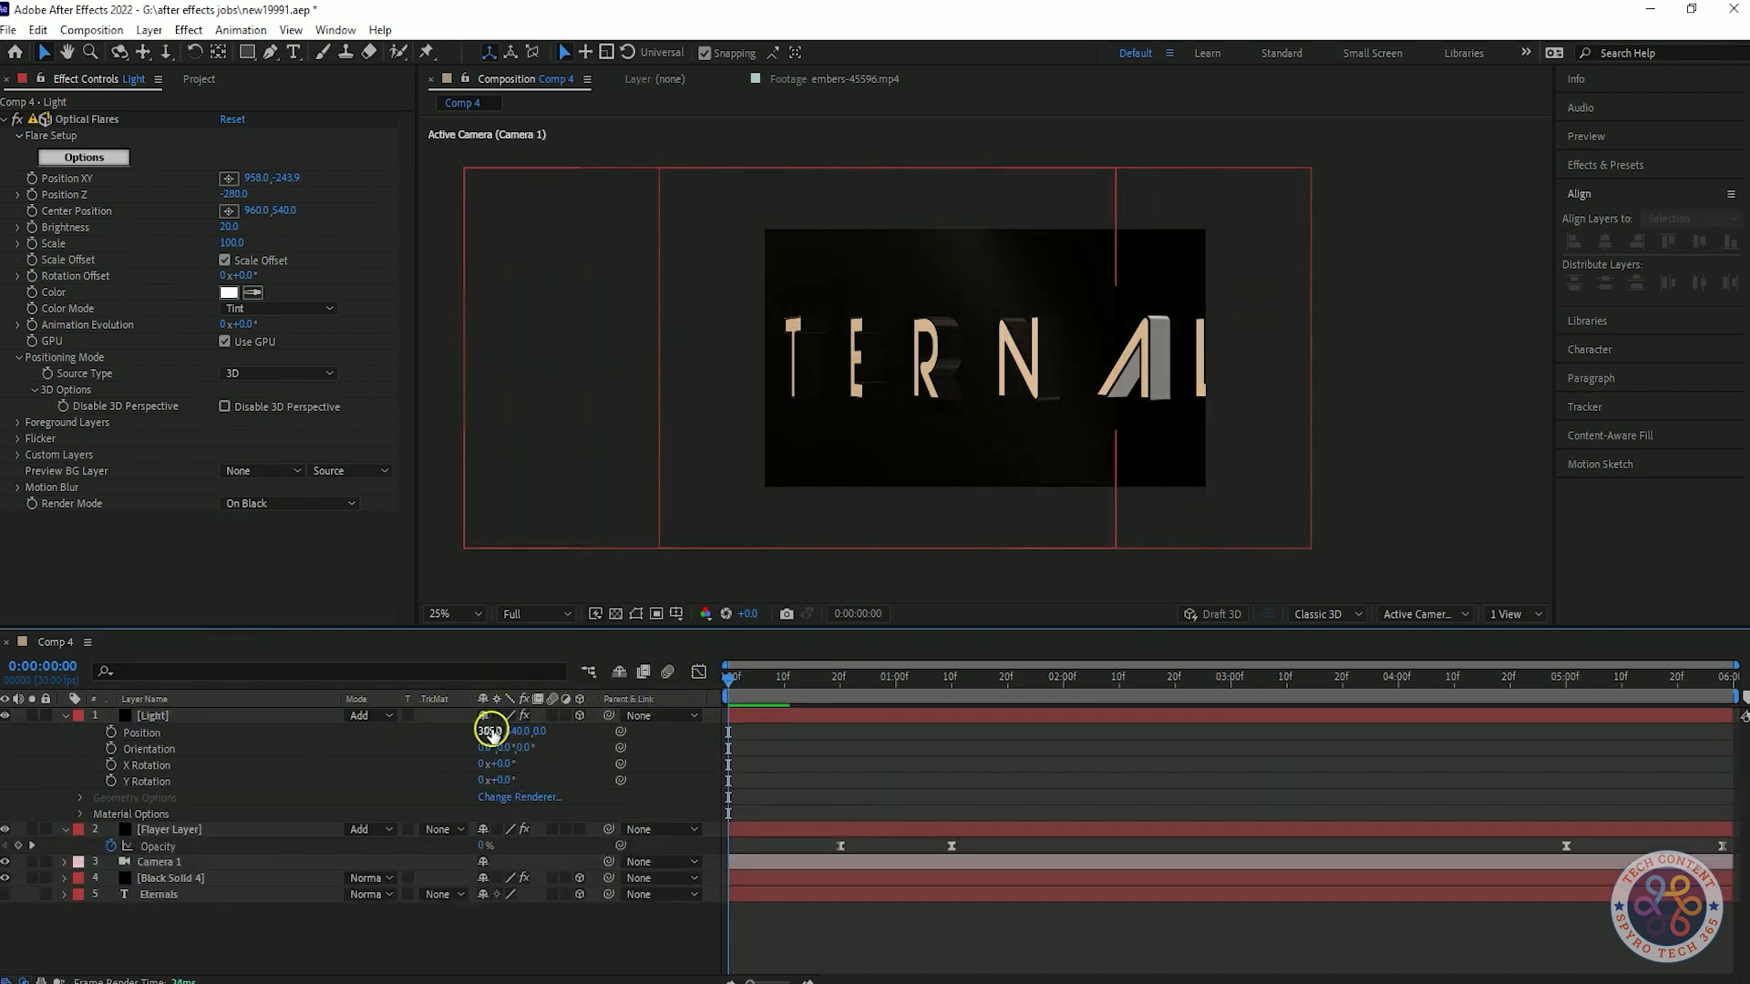
left_click_drag(490, 732, 365, 732)
left_click_drag(500, 722, 237, 714)
left_click_drag(728, 677, 1733, 681)
left_click_drag(632, 727, 1742, 547)
key("Home")
key("space")
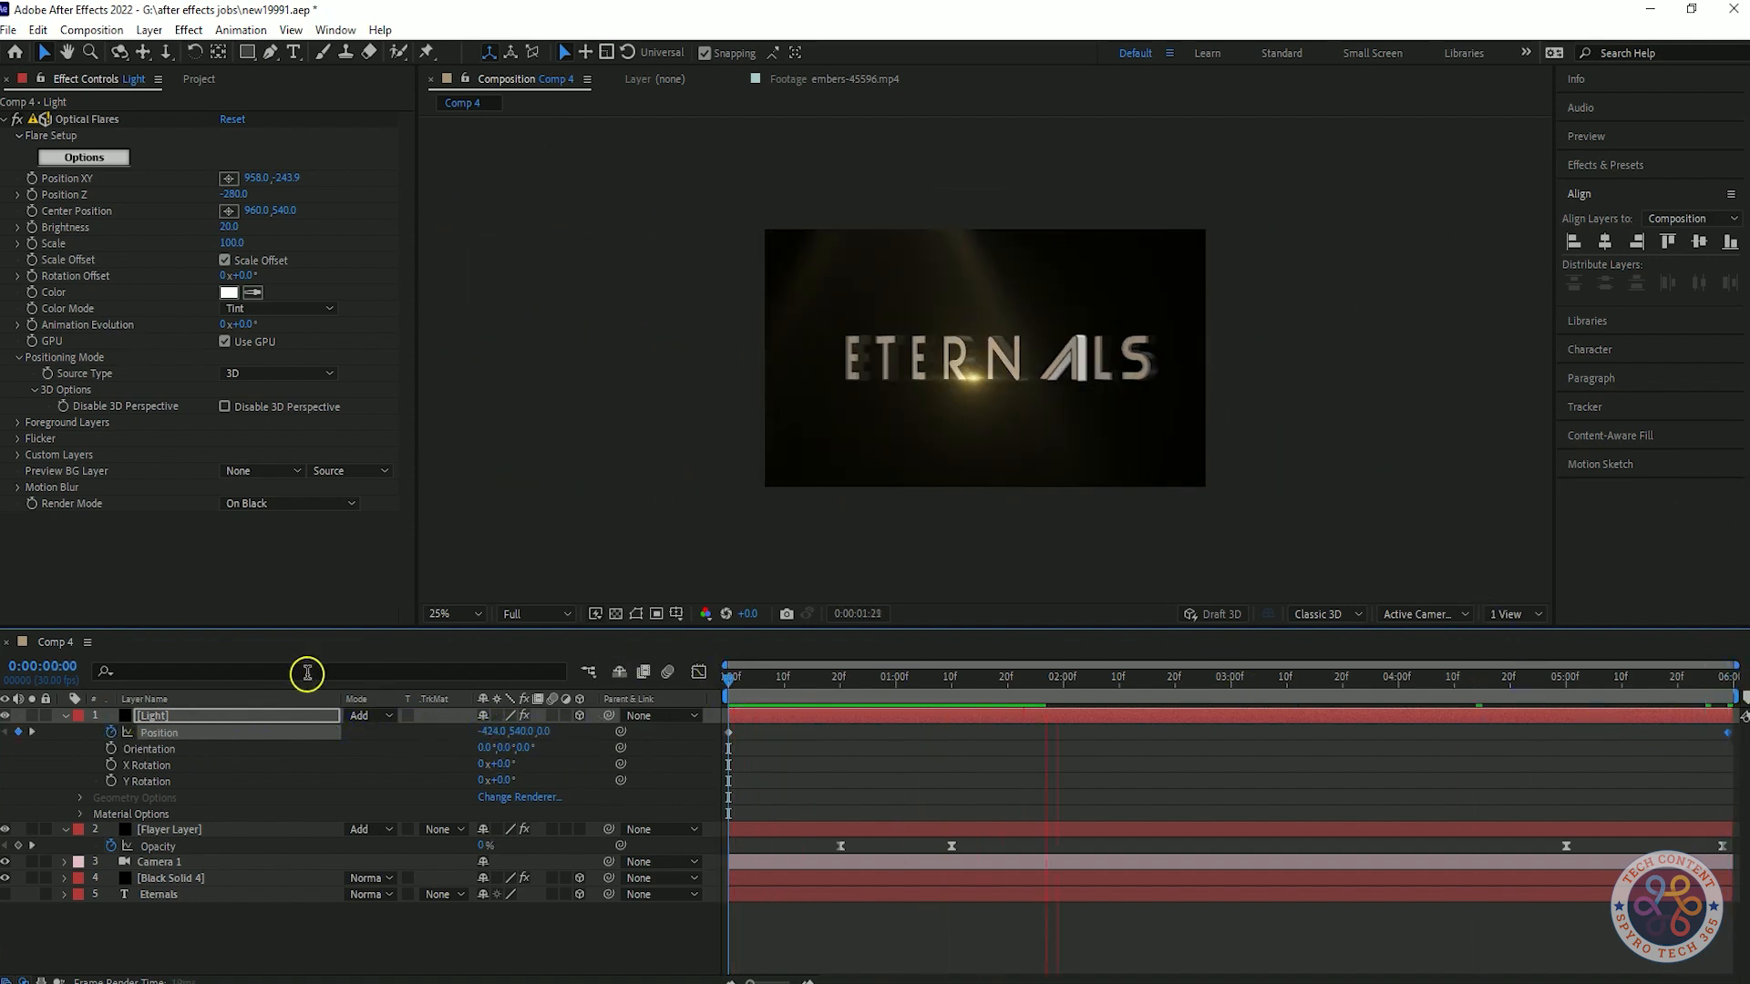
- Undo the Light layer's Position animation, remove its leftover keyframes, and return to the first frame
key("space")
key("ctrl+z")
key("ctrl+z")
left_click_drag(1736, 762, 704, 726)
key("Delete")
right_click(267, 739)
left_click(324, 613)
left_click(65, 715)
left_click_drag(891, 682, 429, 704)
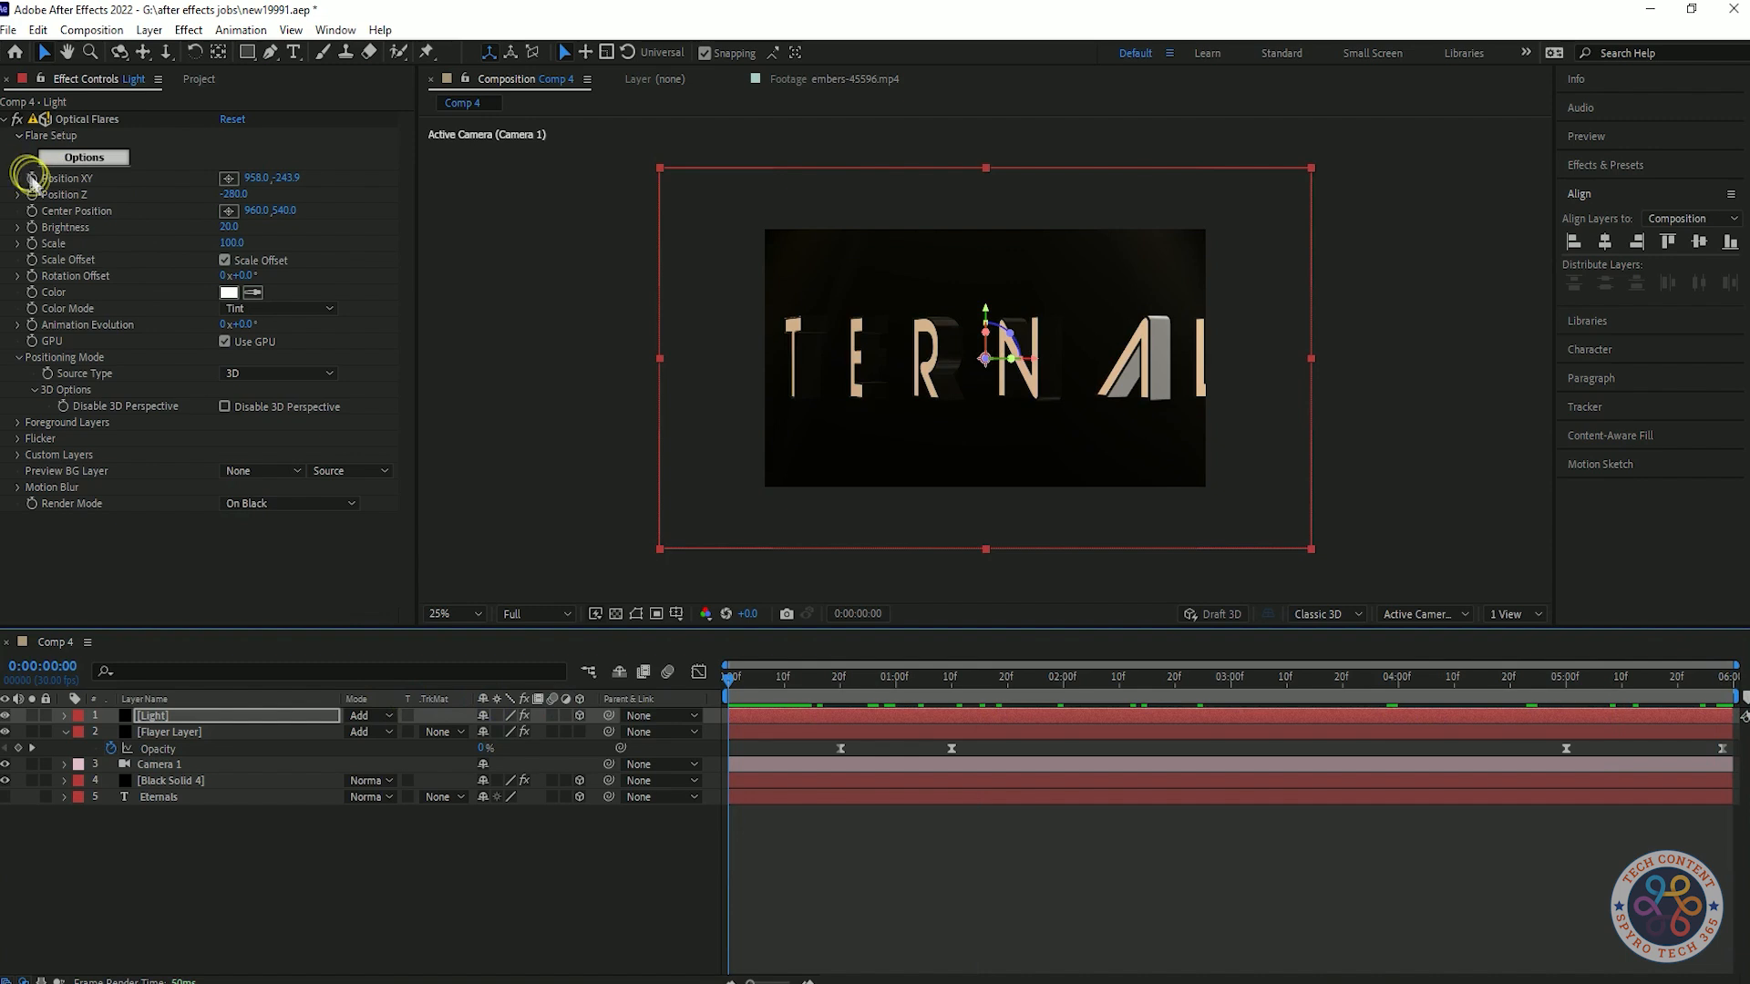
- Keyframe the flare's Position XY at the first frame and go to the last frame, 0:00:05:29, with the effect selected
left_click(32, 178)
left_click(265, 716)
key("u")
left_click_drag(777, 690, 1314, 690)
left_click(267, 722)
key("ctrl+shift+h")
key("ctrl+shift+h")
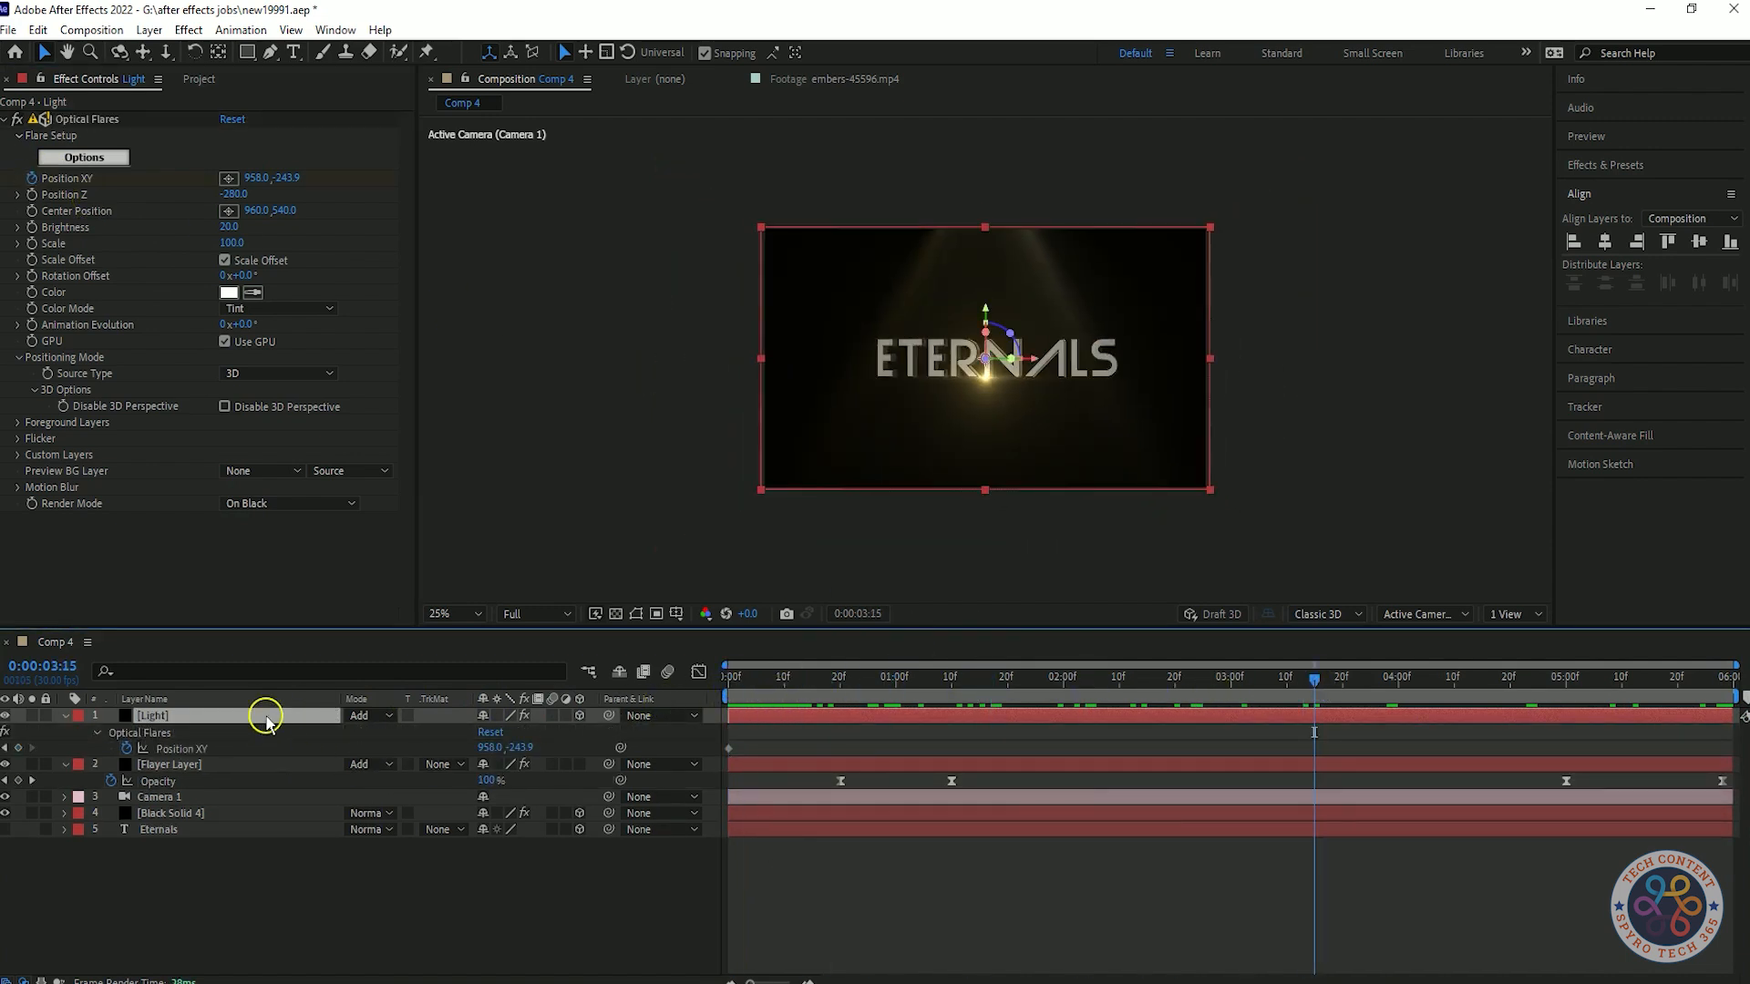
left_click(174, 734)
left_click_drag(1353, 689, 1735, 690)
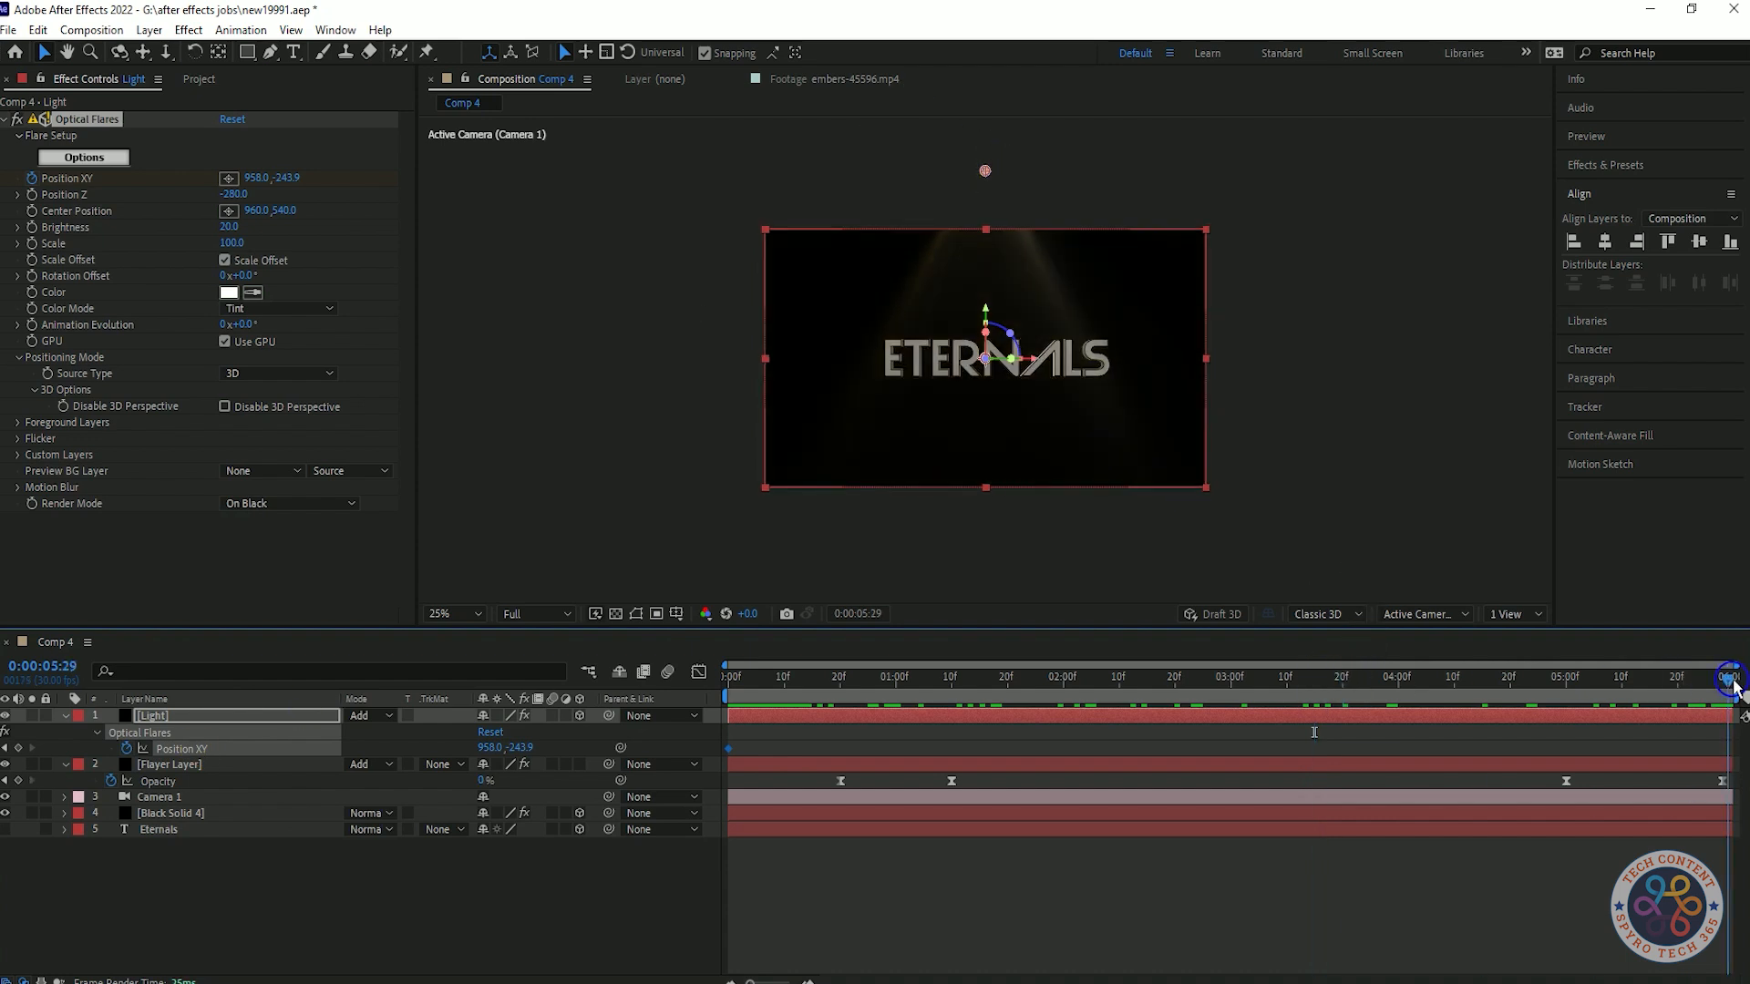
- Try moving the flare's position point and then its center position at the last frame
left_click(993, 173)
key("ctrl+z")
left_click(374, 179)
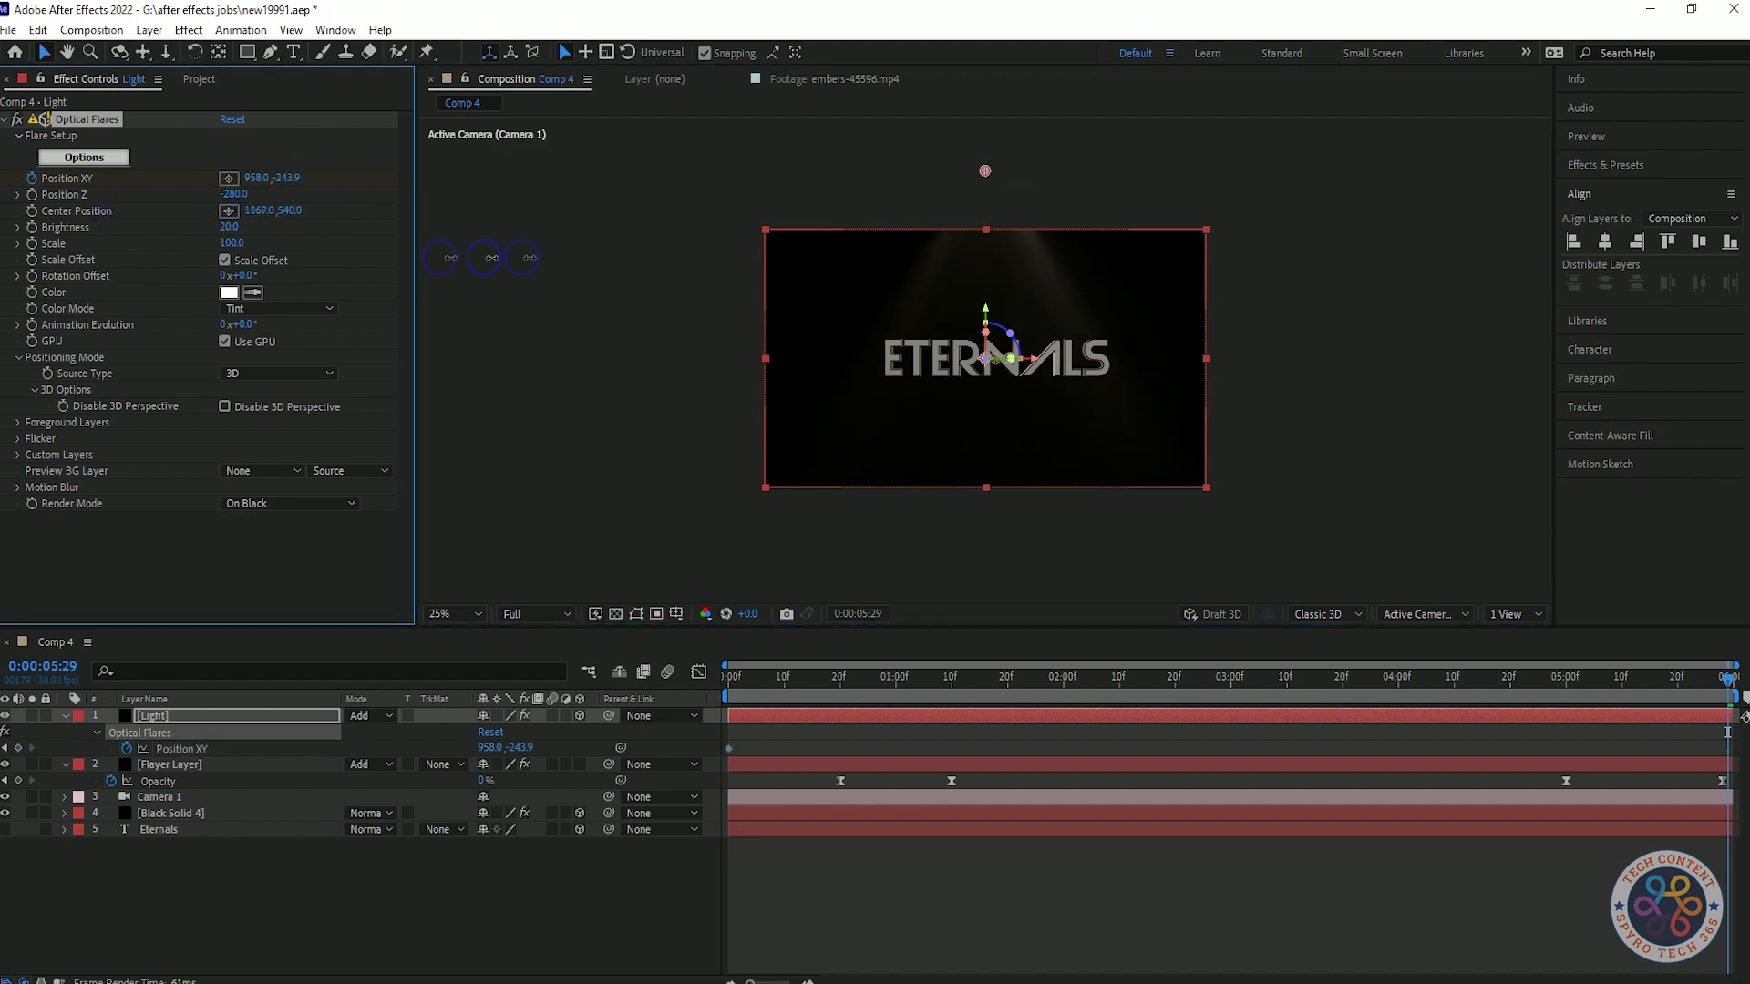
key("ctrl+z")
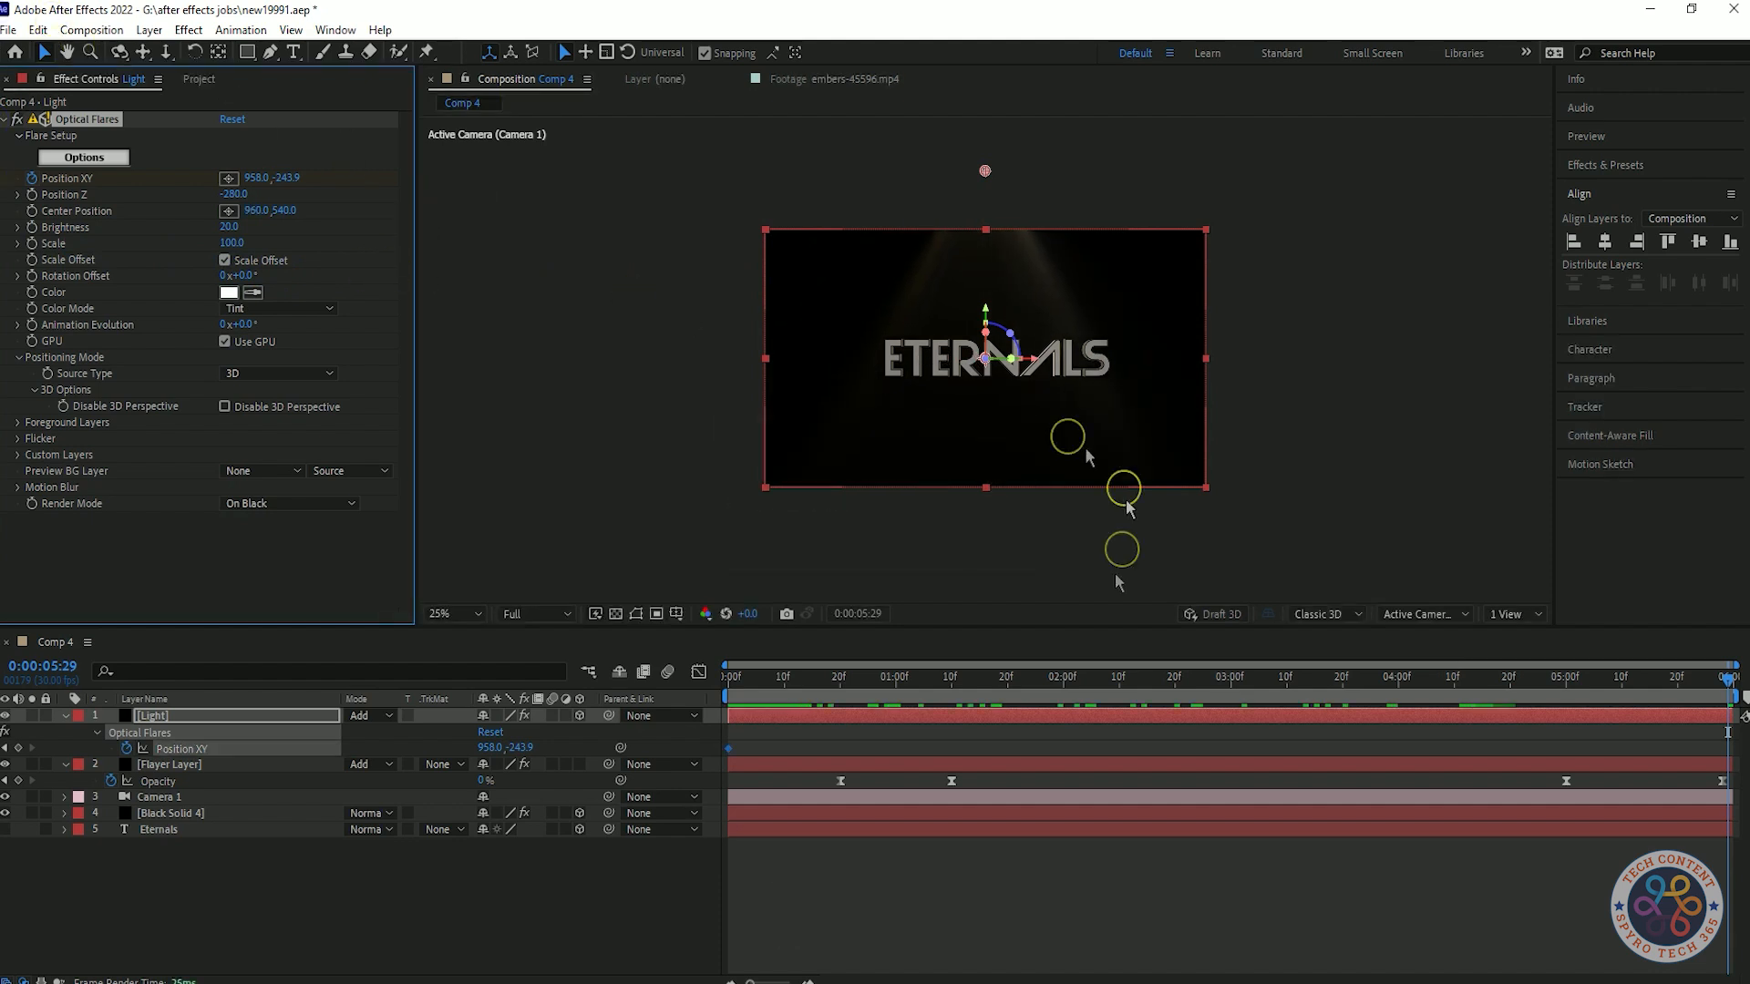
- Move the Light layer to the bottom of the layer stack and keyframe its Position at the first frame
left_click(234, 882)
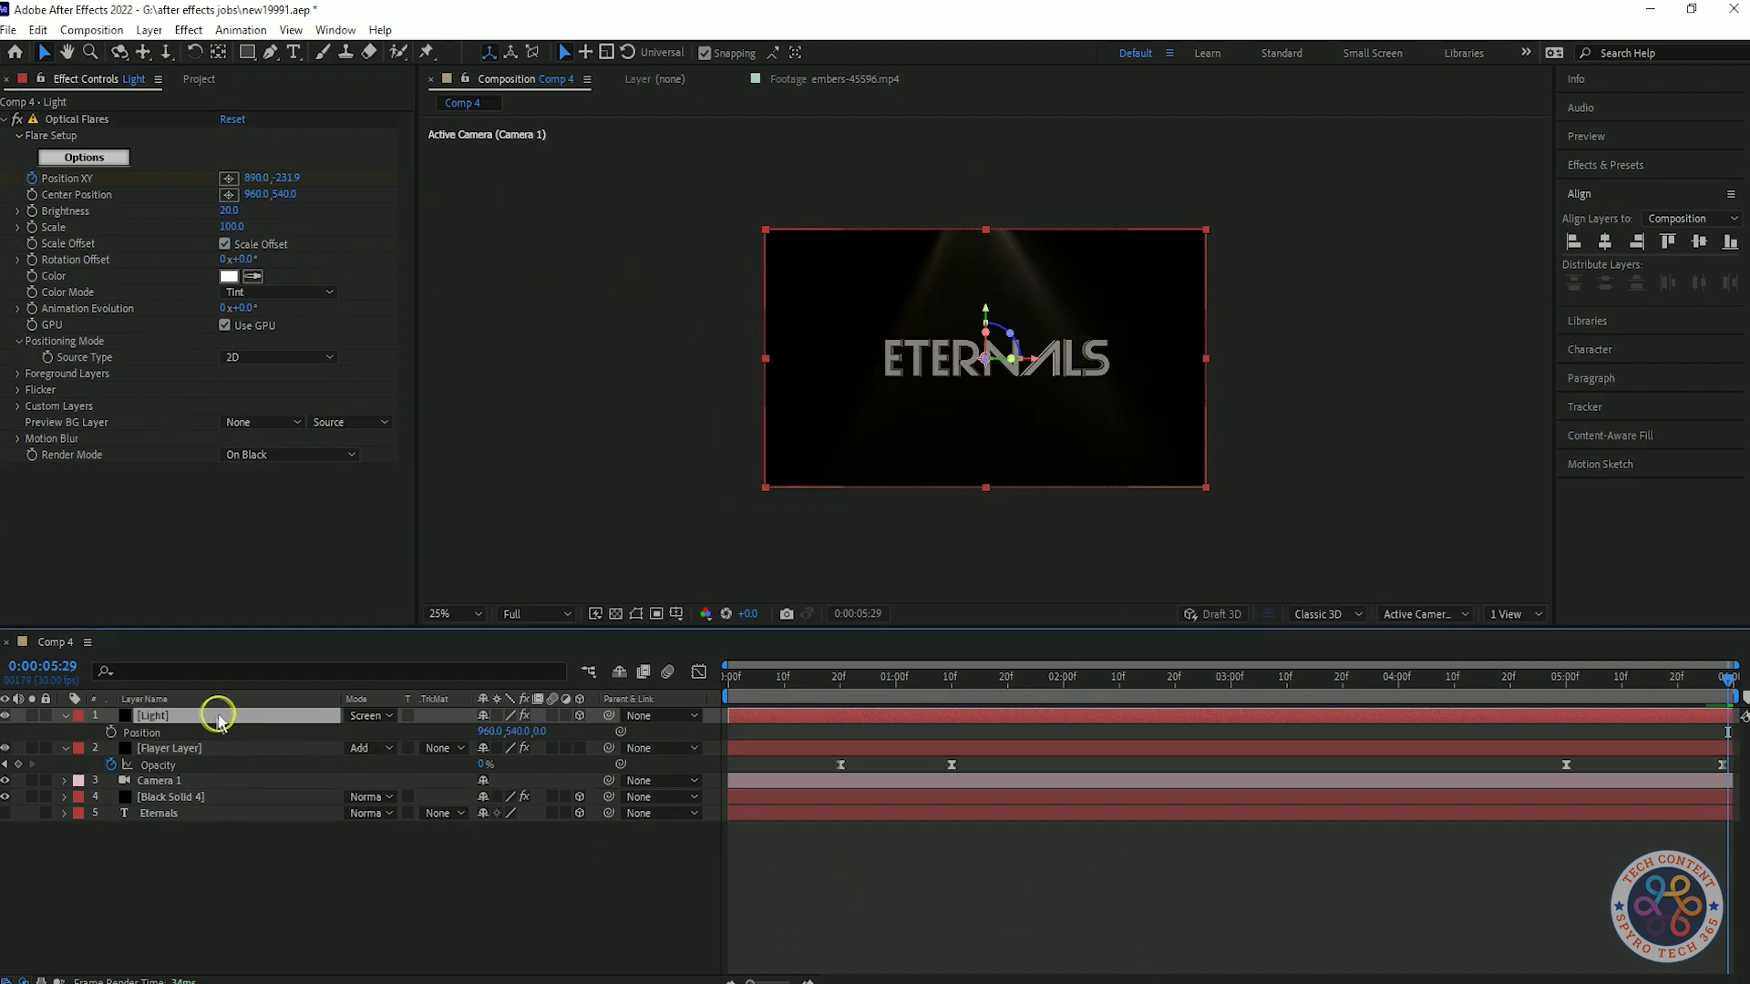
left_click_drag(218, 719, 200, 843)
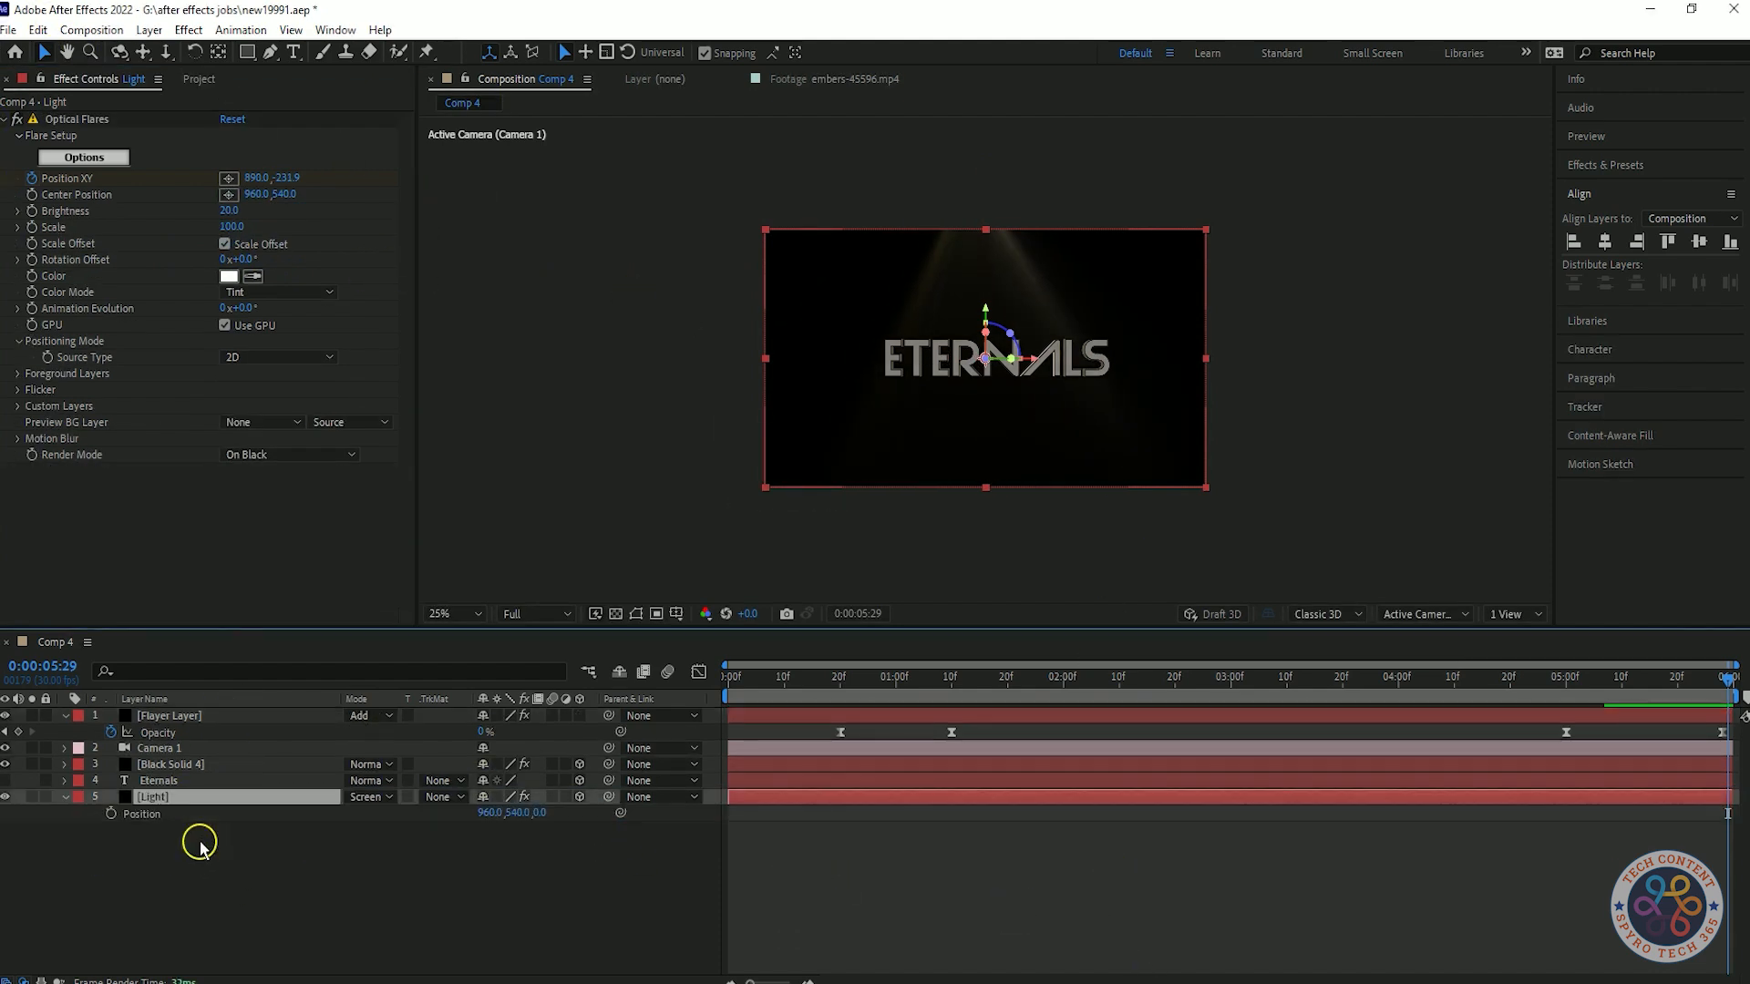
left_click_drag(1729, 676, 333, 758)
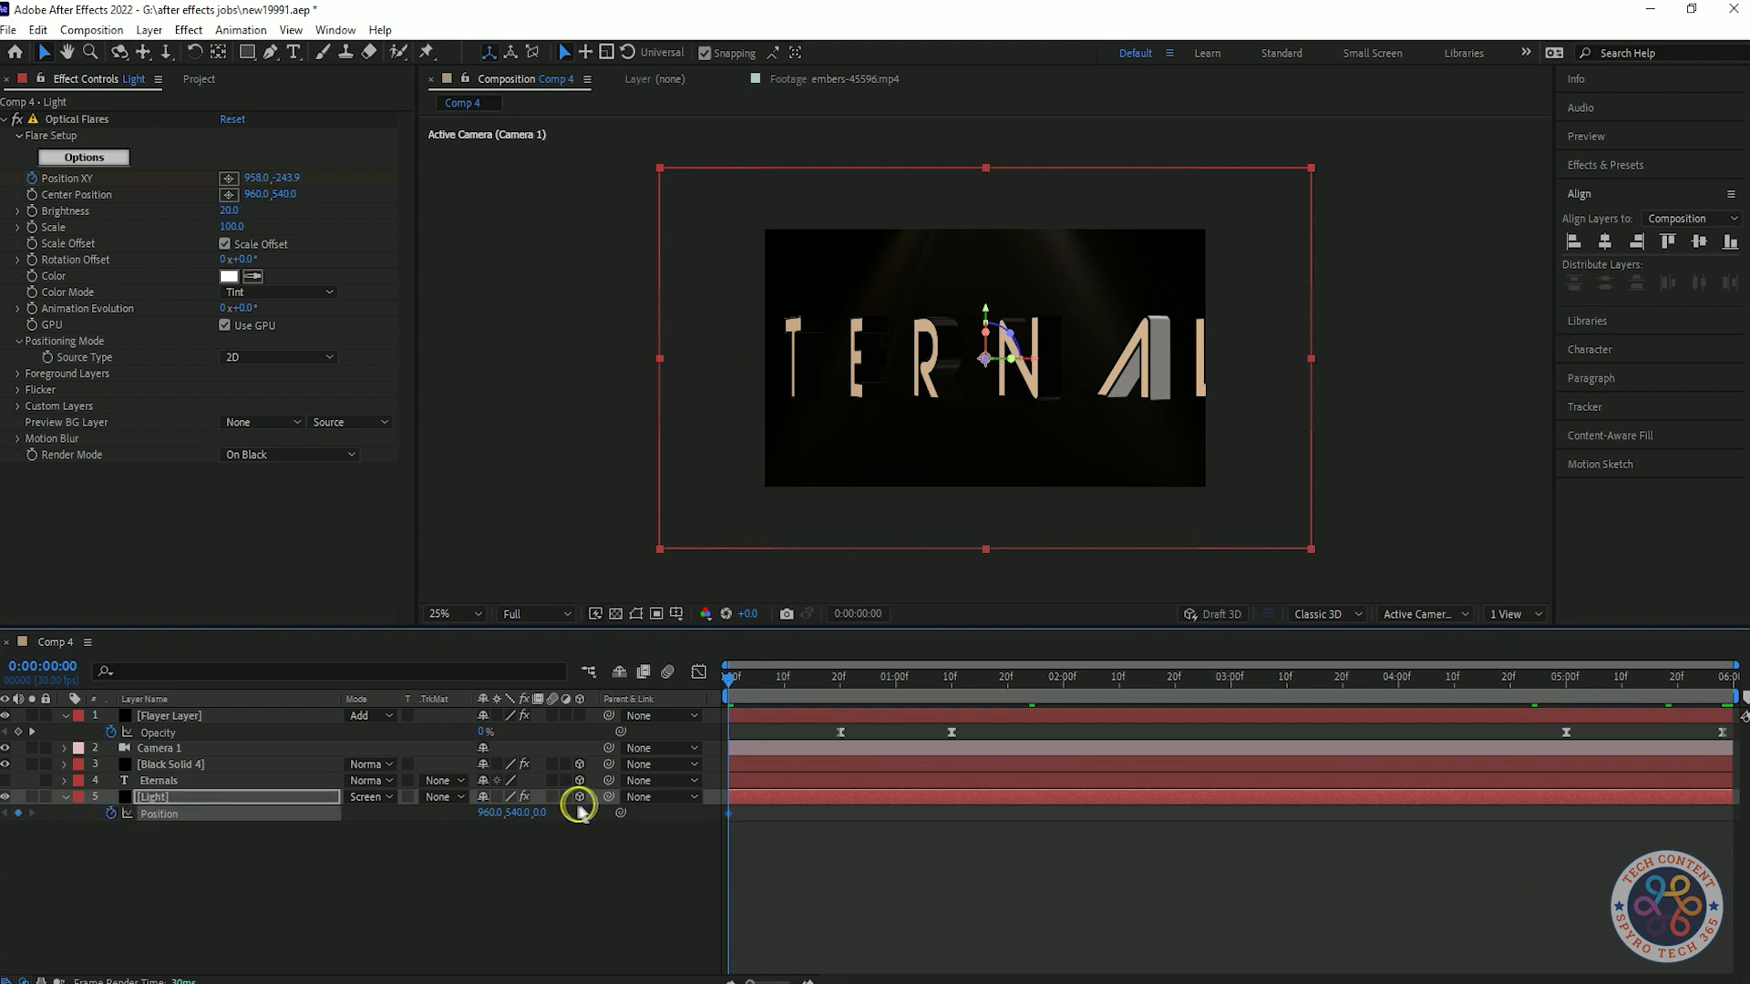
- Keyframe the Light layer's Position from X -677 at the first frame to far right at 0:00:05:29, and preview the sweep
left_click_drag(484, 816, 451, 814)
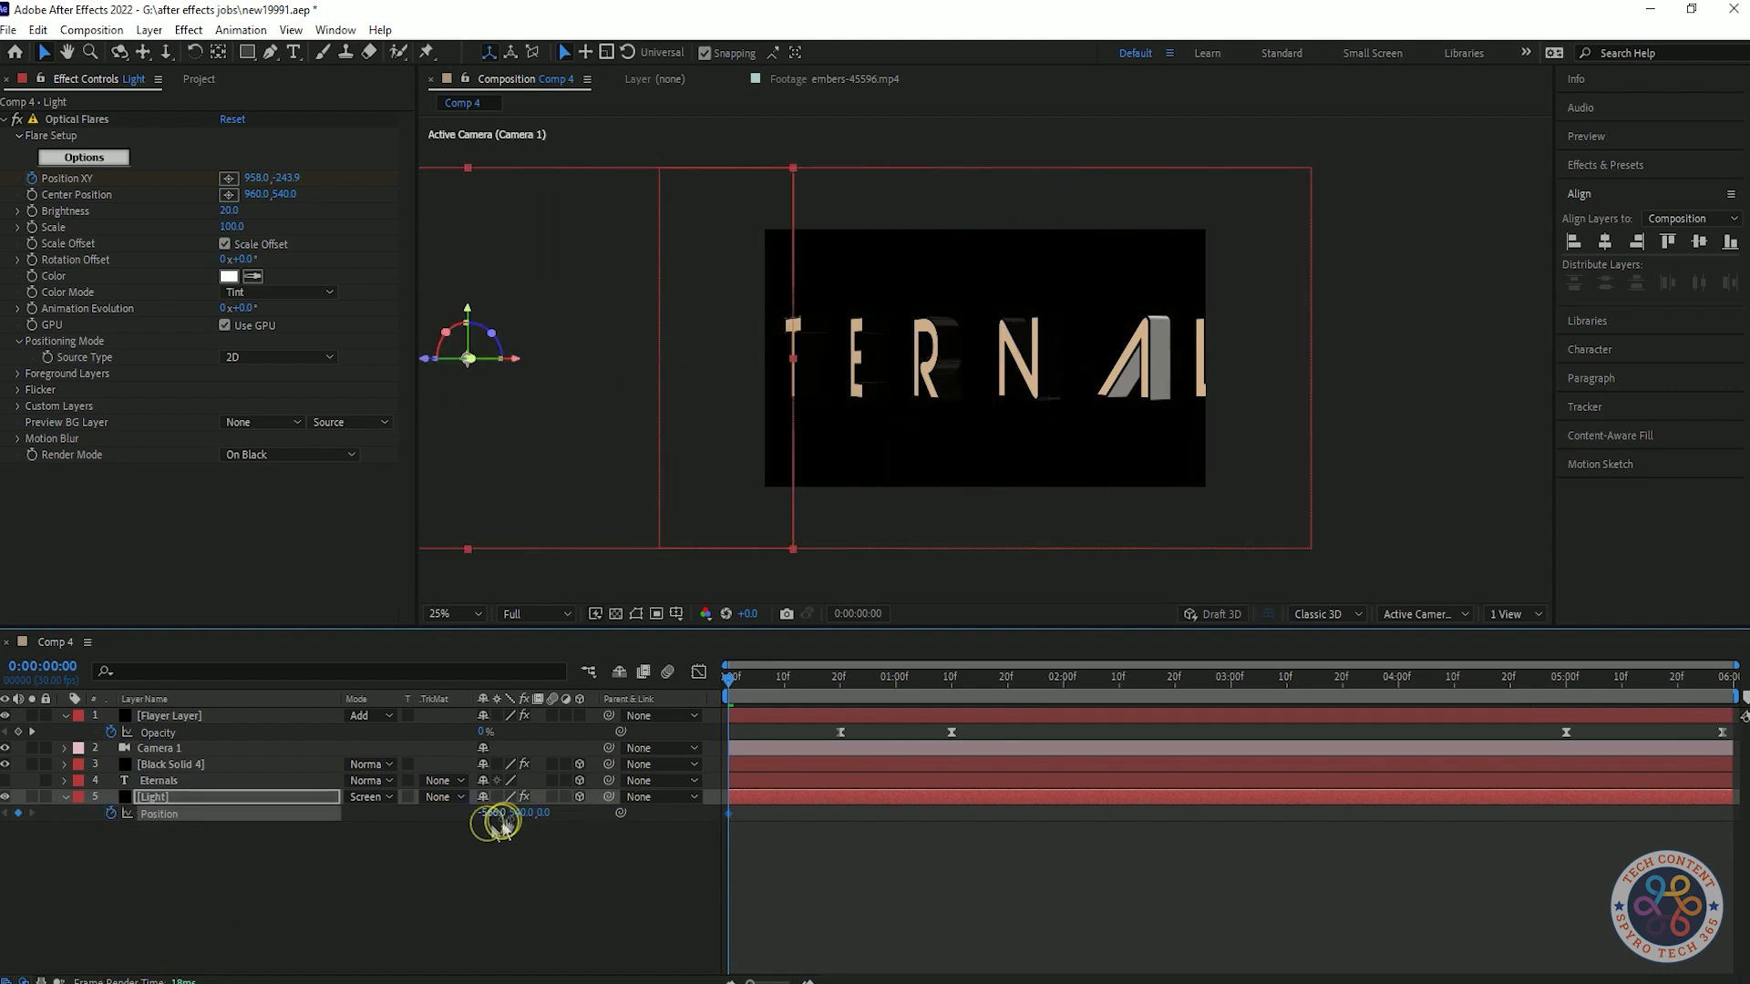
left_click_drag(730, 684, 1731, 688)
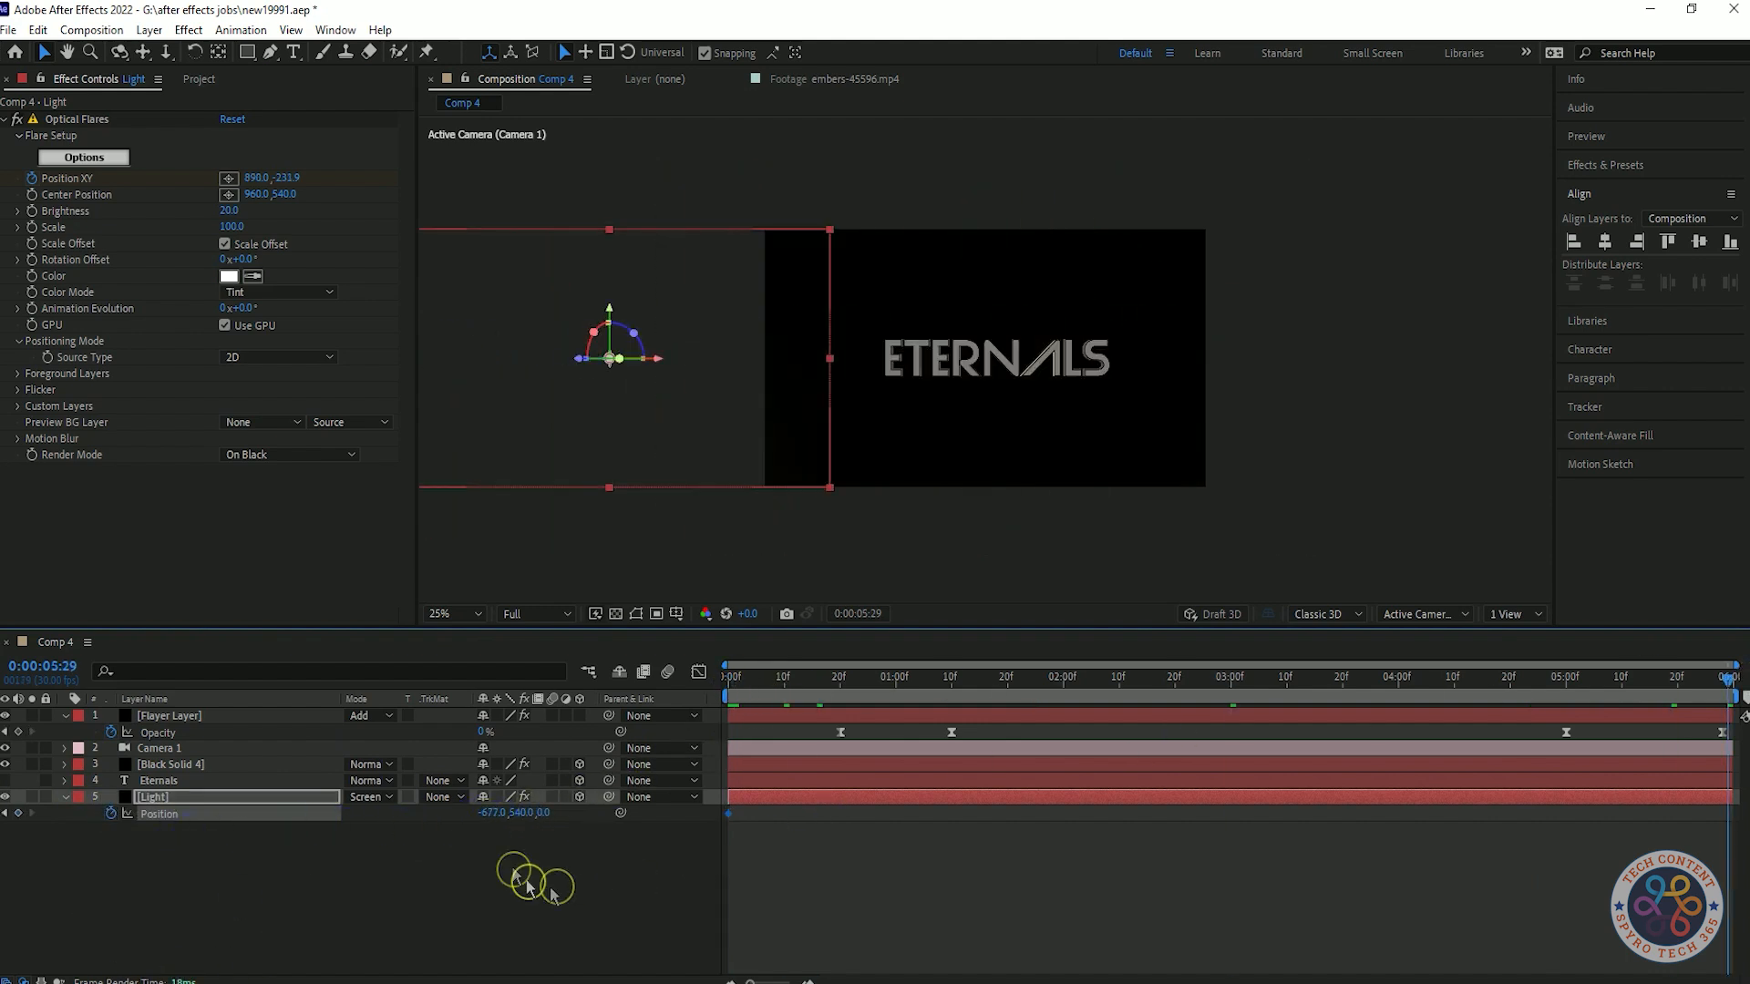
left_click_drag(495, 814, 1622, 720)
left_click_drag(483, 814, 1515, 718)
mouse_move(1748, 580)
left_mouse_down()
mouse_move(1277, 613)
mouse_move(1748, 548)
left_mouse_up()
key("space")
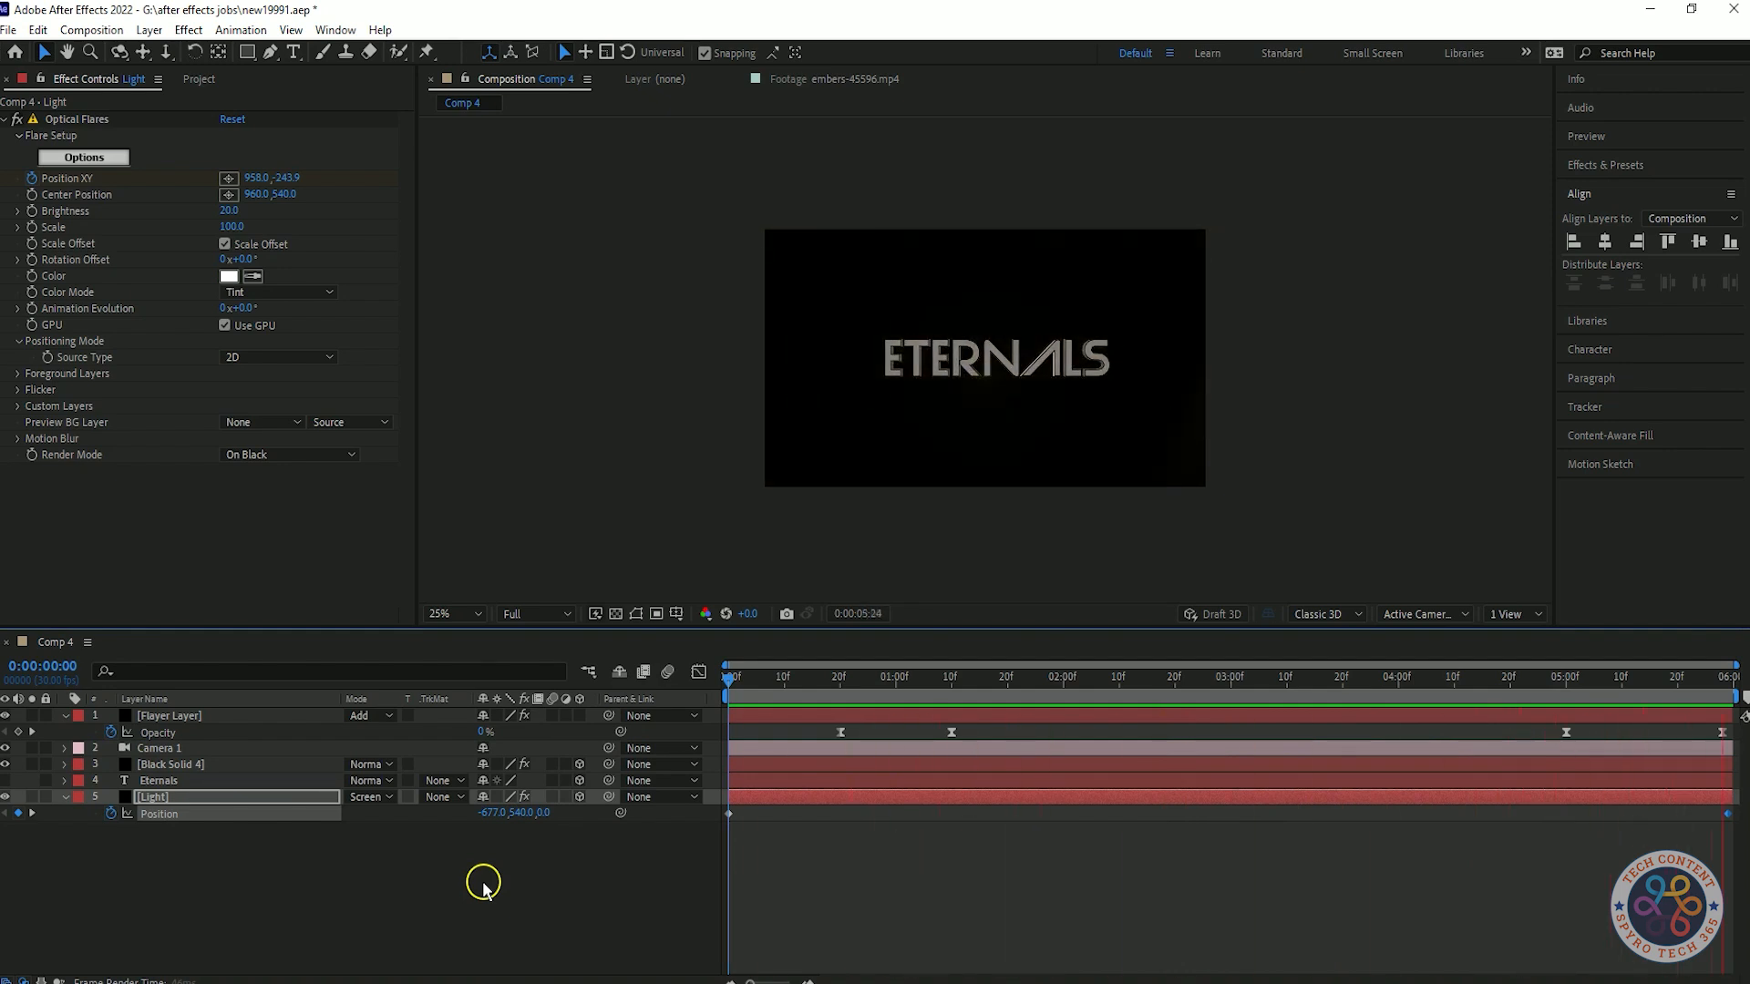
key("space")
- Collapse the Light layer's properties, fit the composition in the viewer, and play the animation from the first frame
right_click(725, 813)
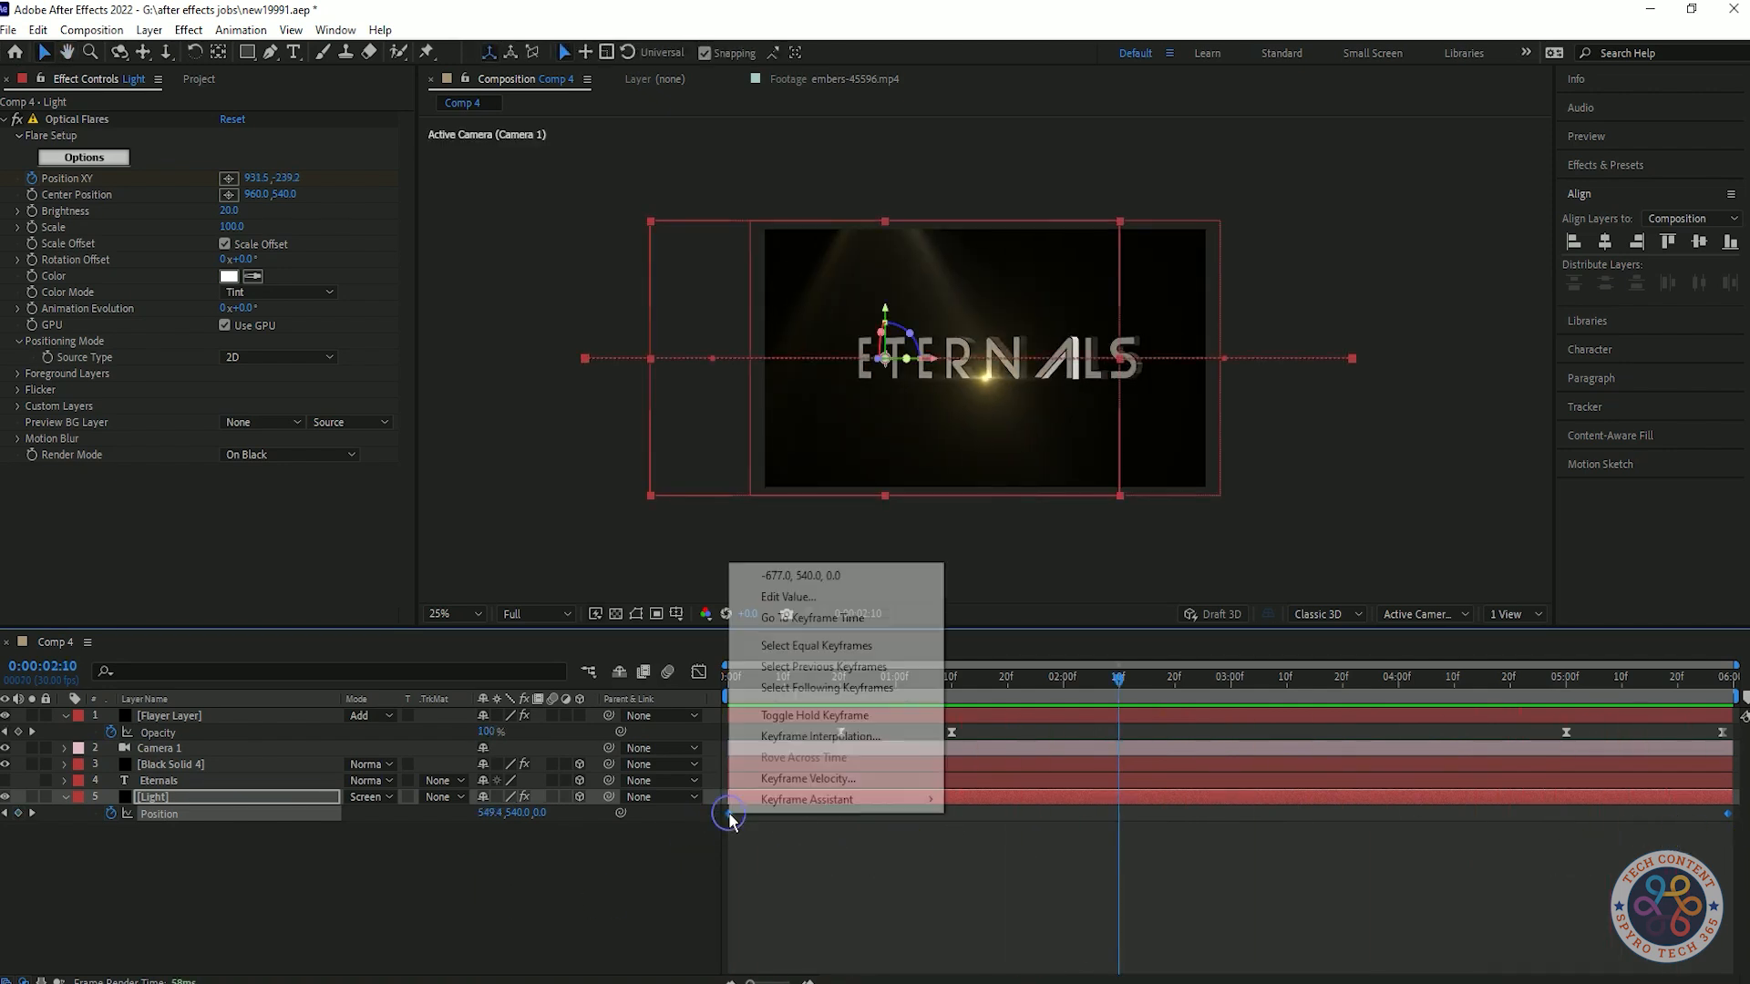
left_click(1148, 859)
left_click(67, 790)
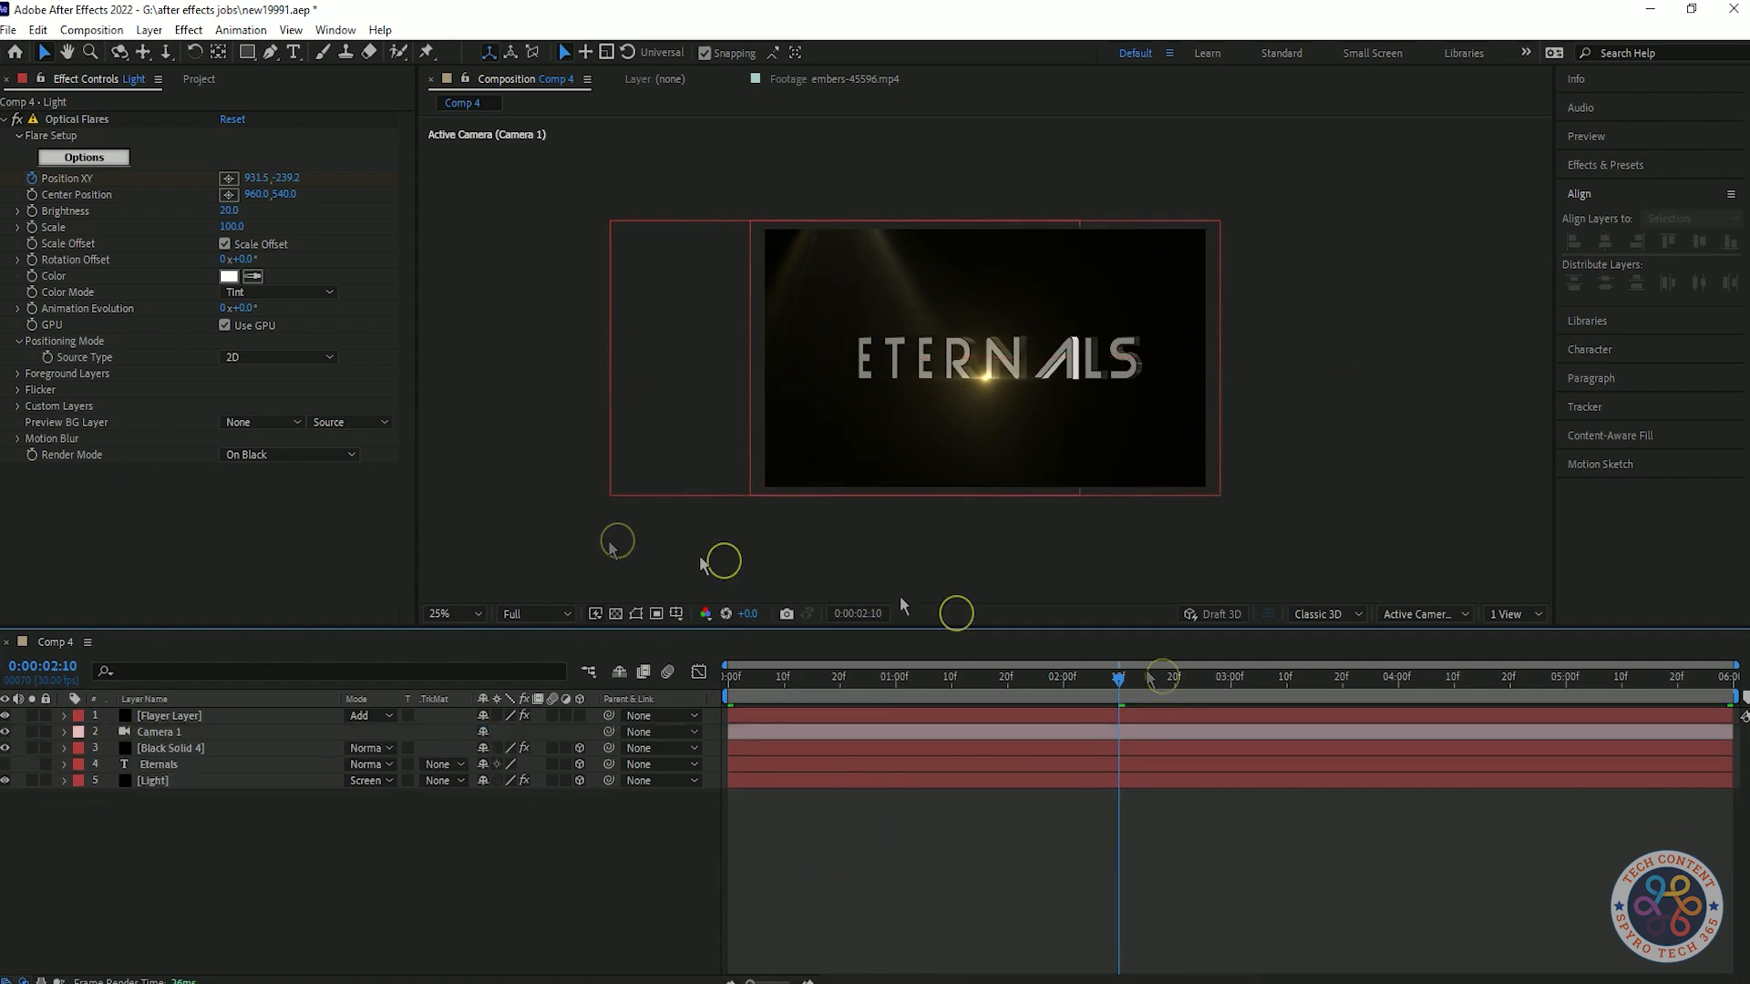
left_click(454, 614)
left_click(447, 635)
left_click_drag(1119, 679, 386, 713)
key("space")
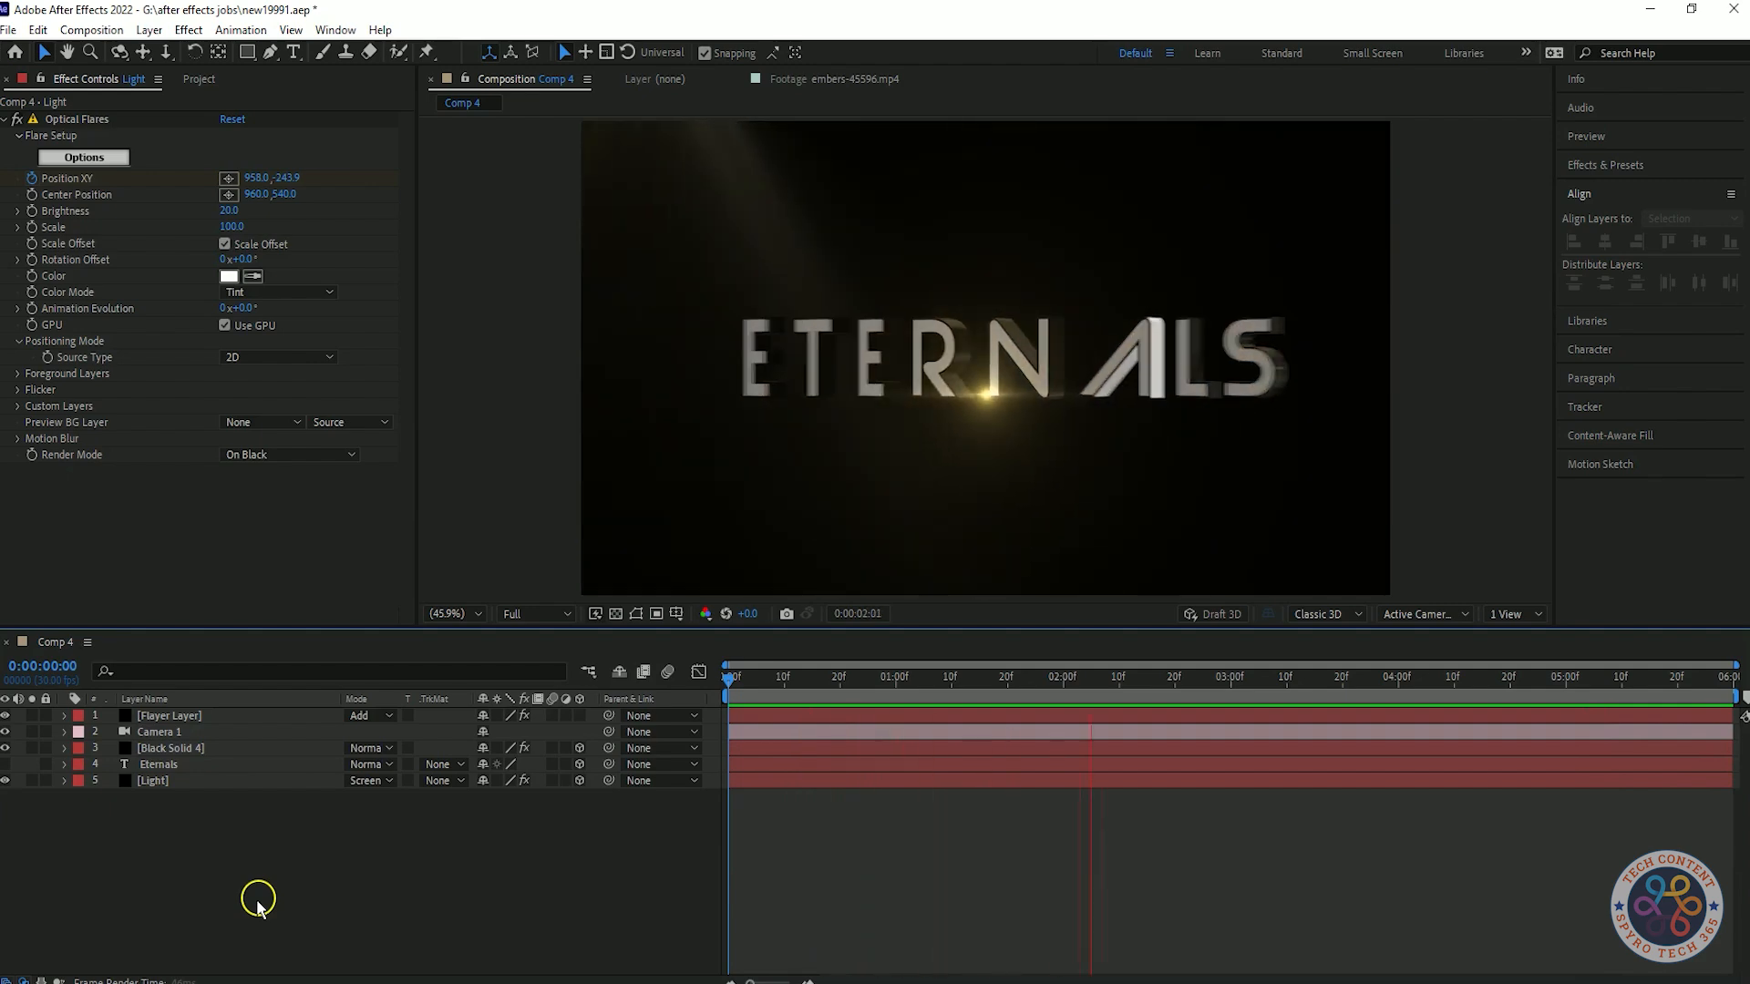
key("space")
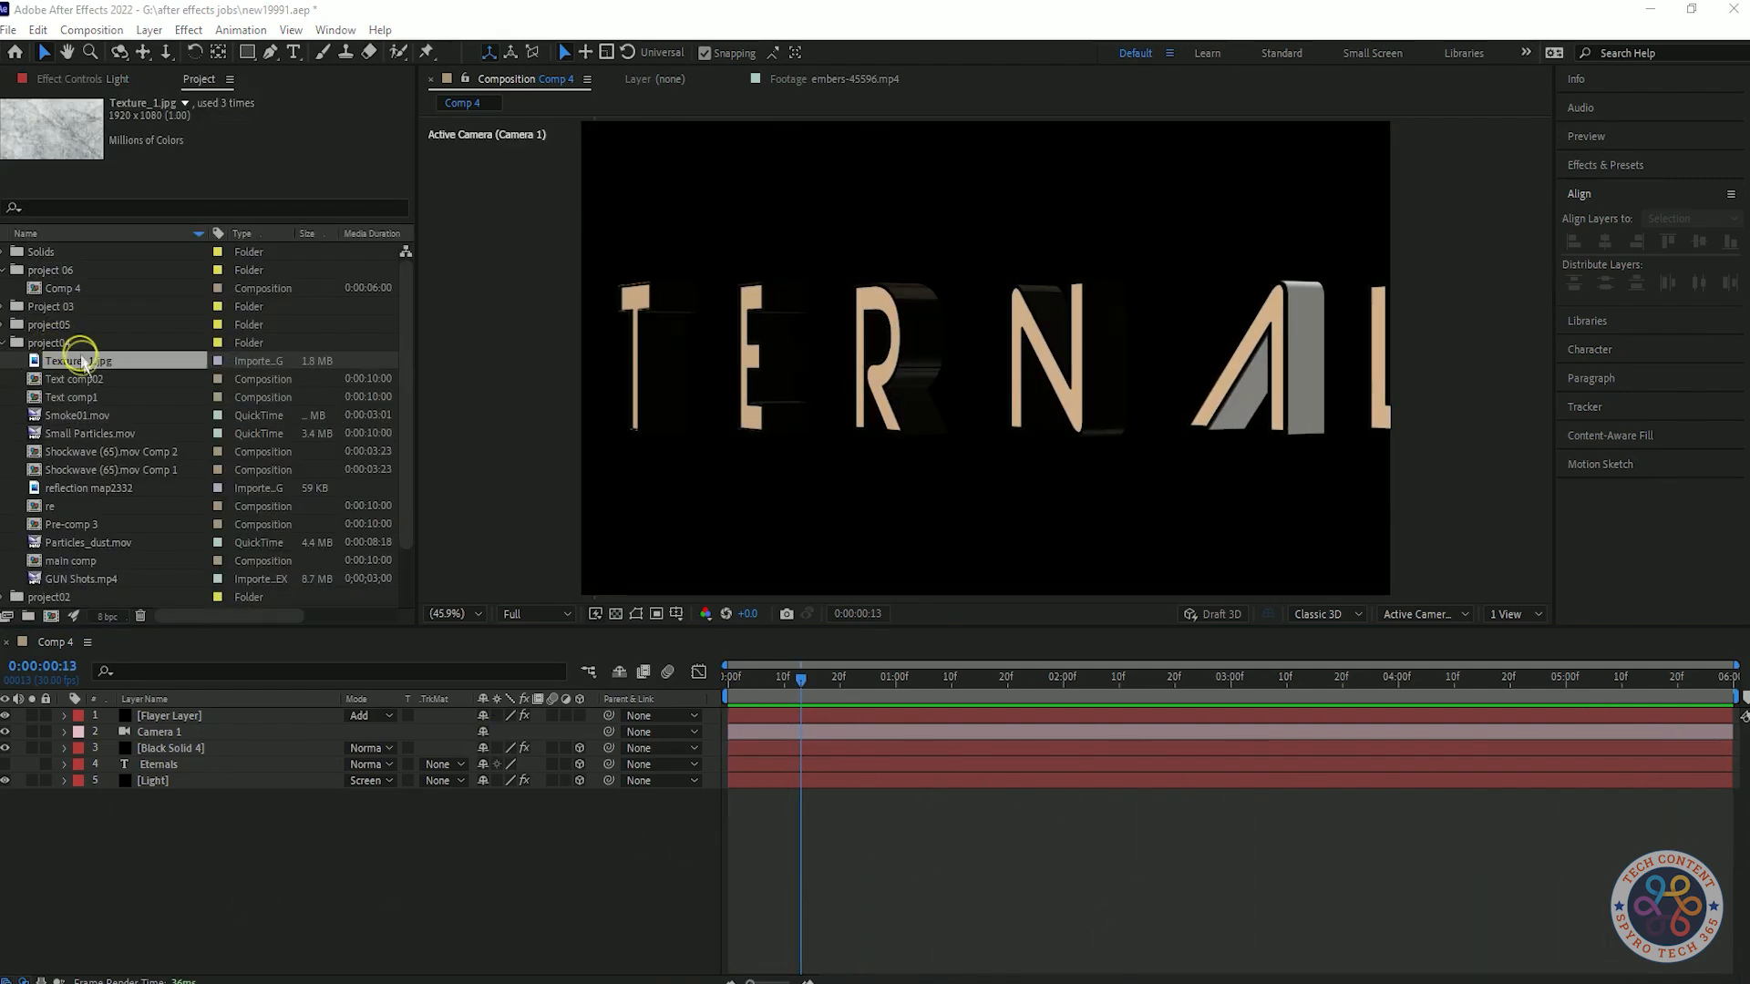
- Add Texture_1.jpg at the bottom of the layer stack and create a black 1920 x 1080 px solid named BG
left_click_drag(80, 357, 222, 843)
left_click(3, 343)
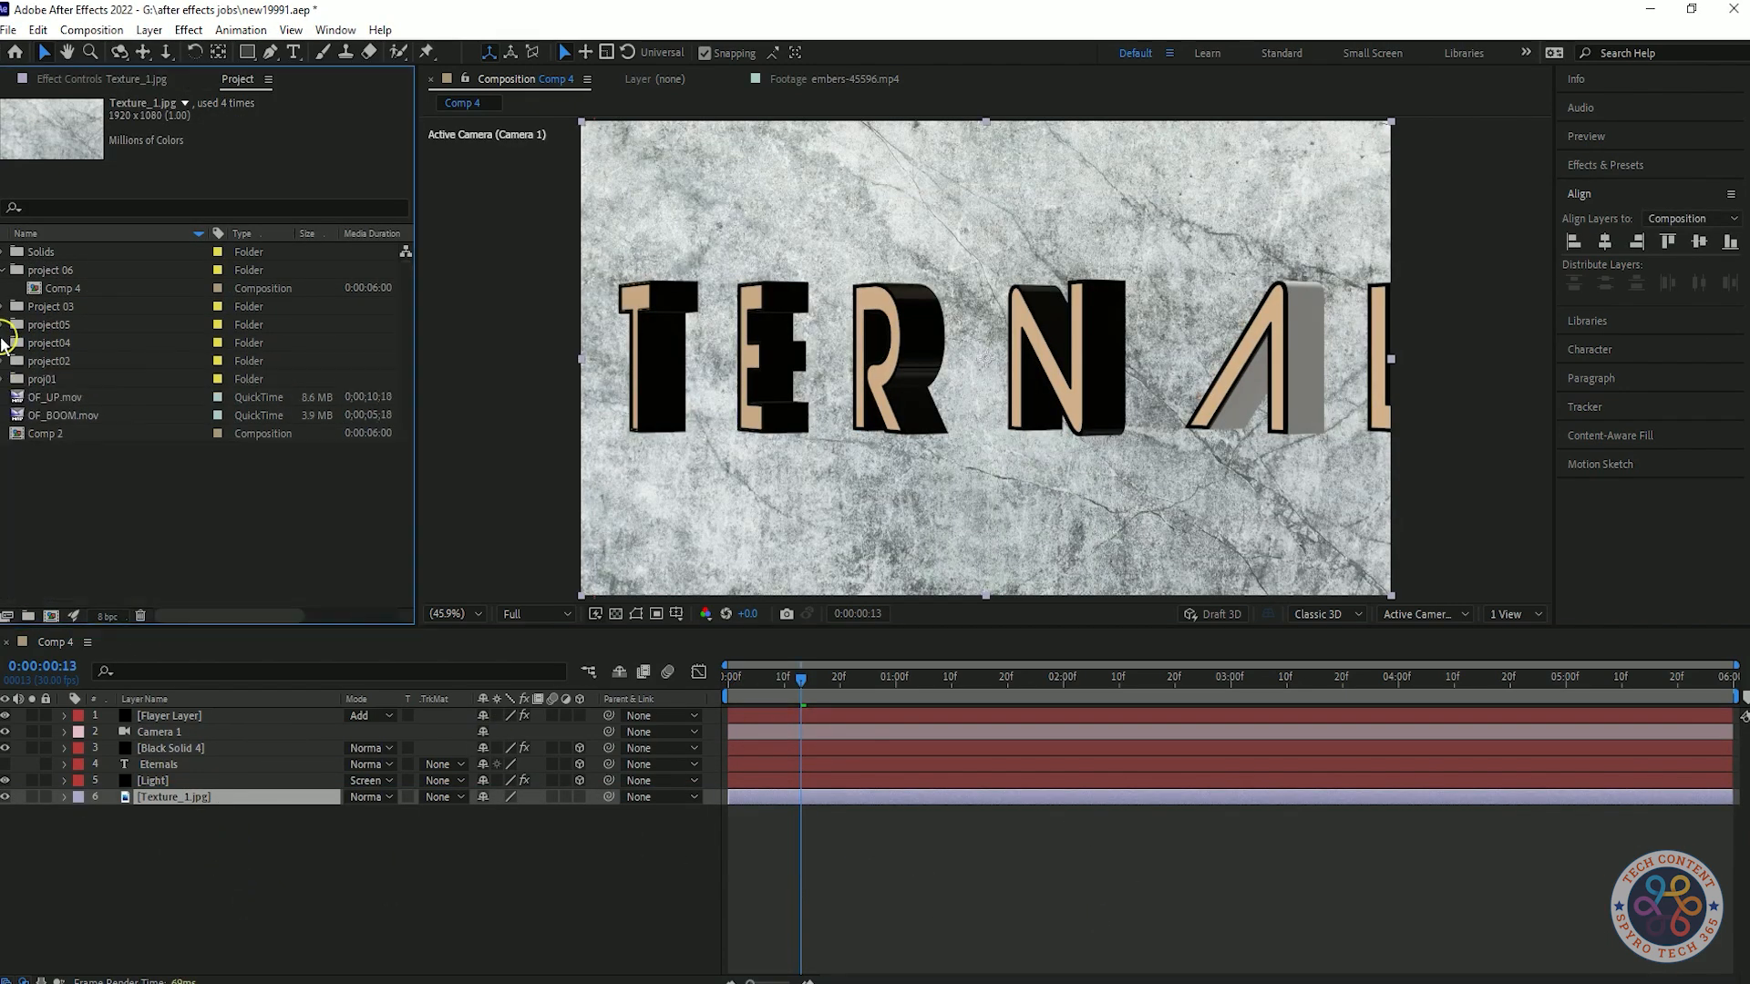
right_click(333, 864)
mouse_move(314, 653)
left_click(612, 706)
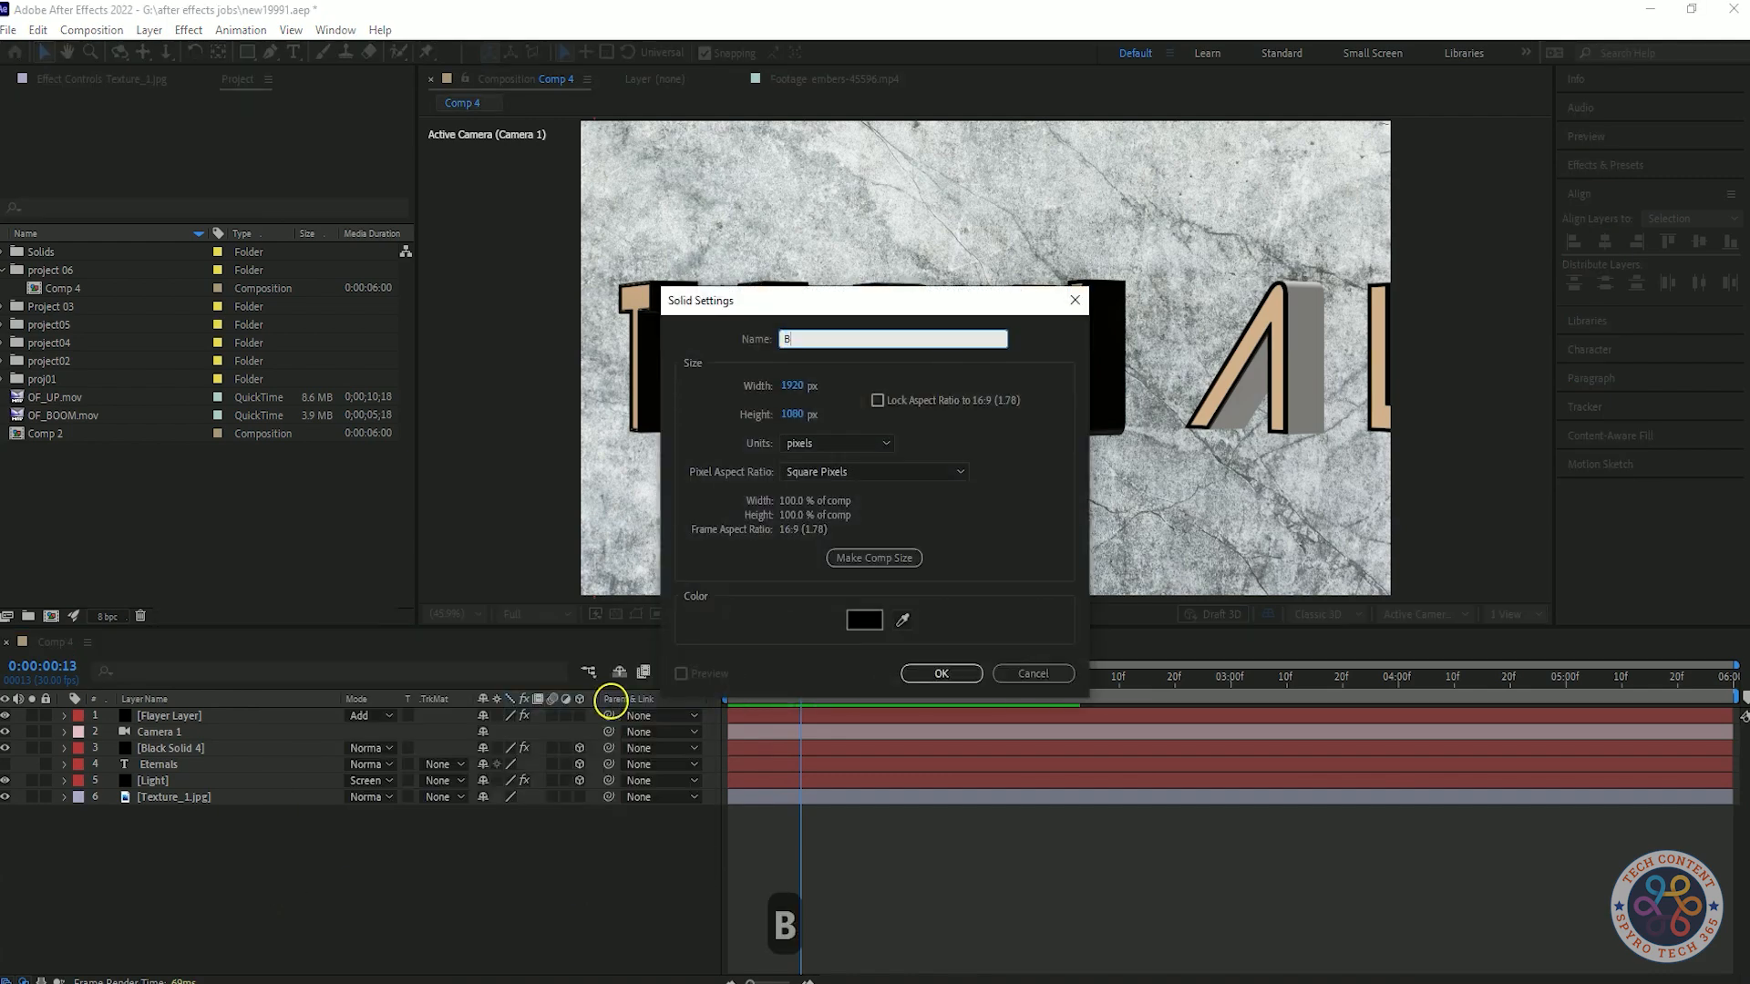
left_click(941, 673)
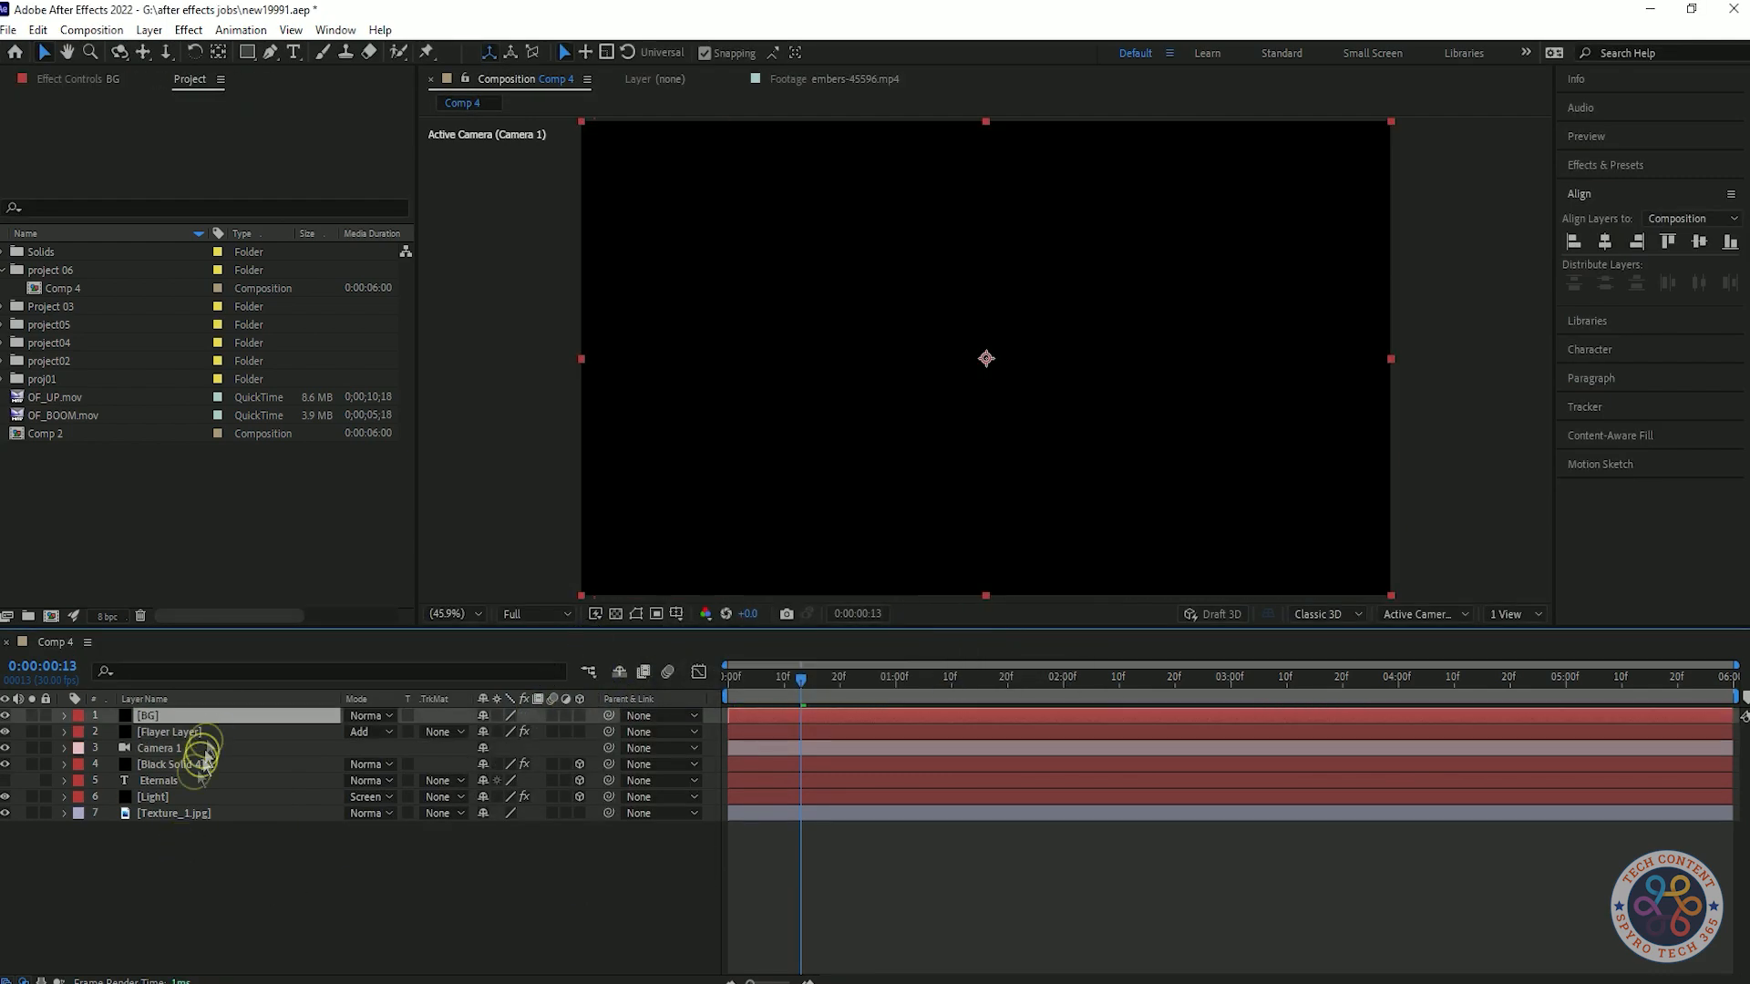
- Reorder the layers so Texture_1.jpg sits directly above BG with Light beneath both, and return to the first frame
left_click_drag(219, 808, 214, 790)
left_click_drag(193, 813, 188, 775)
left_click(204, 846)
left_click(198, 785)
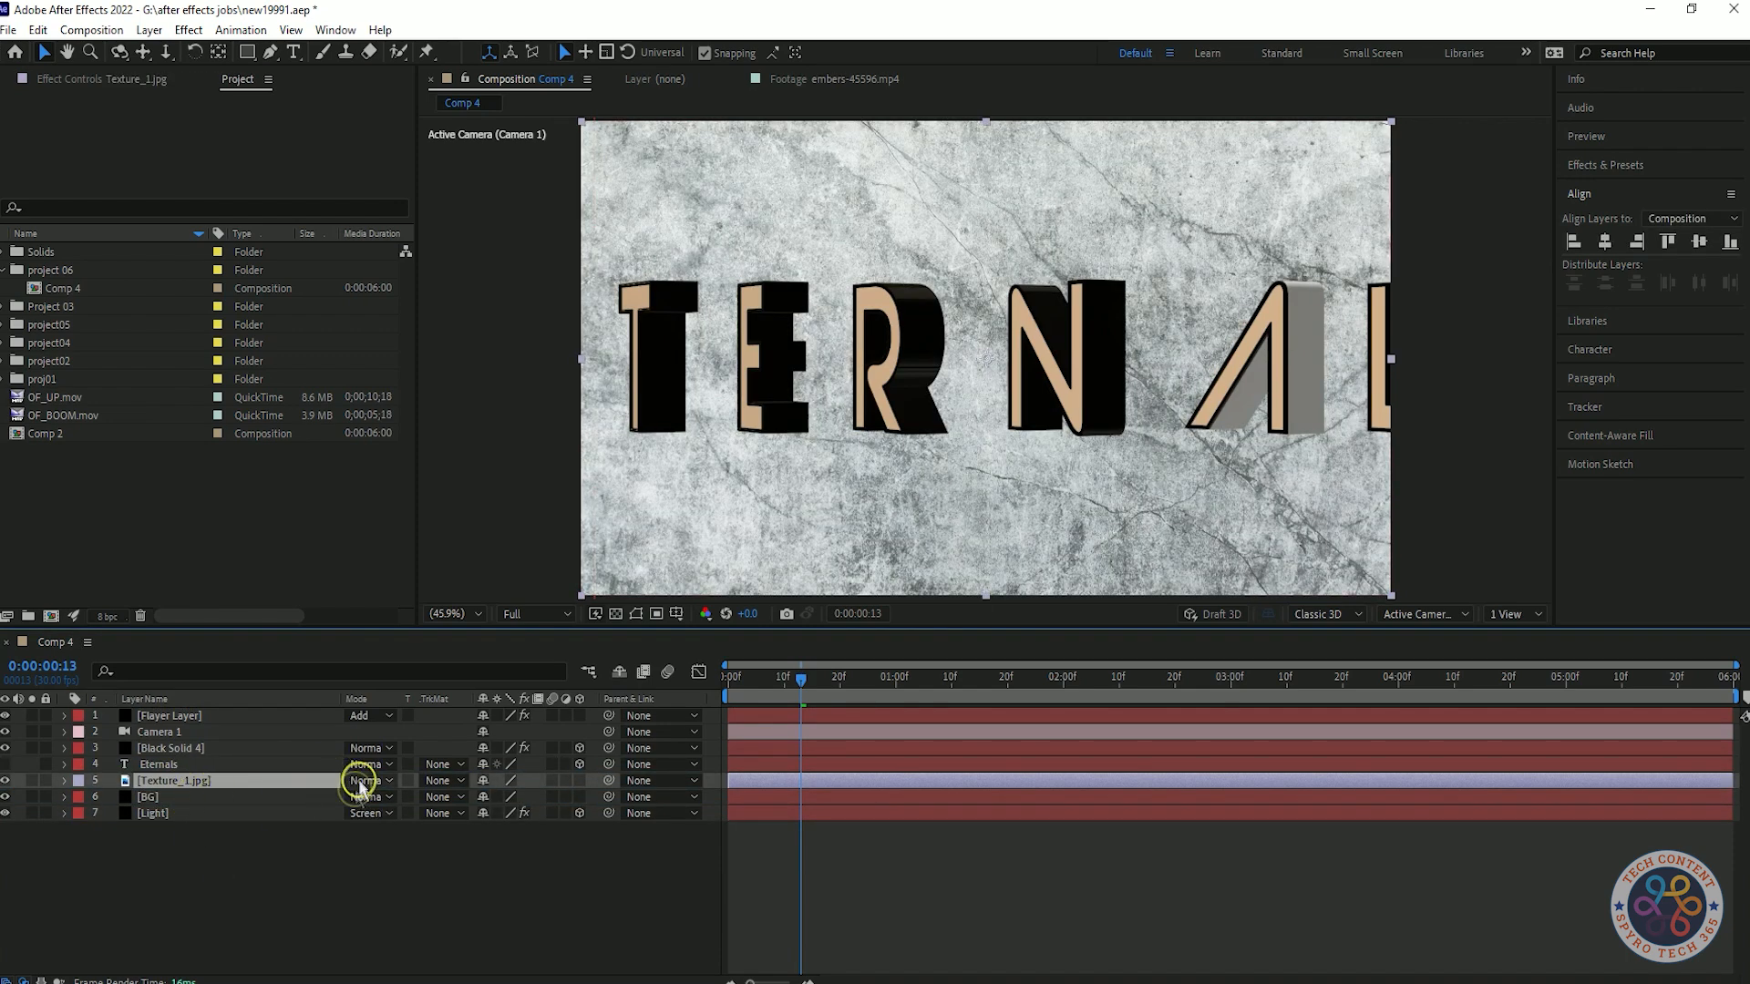
left_click_drag(786, 679, 633, 734)
- Find the Gradient Ramp effect and apply it to the BG layer
left_click(223, 802)
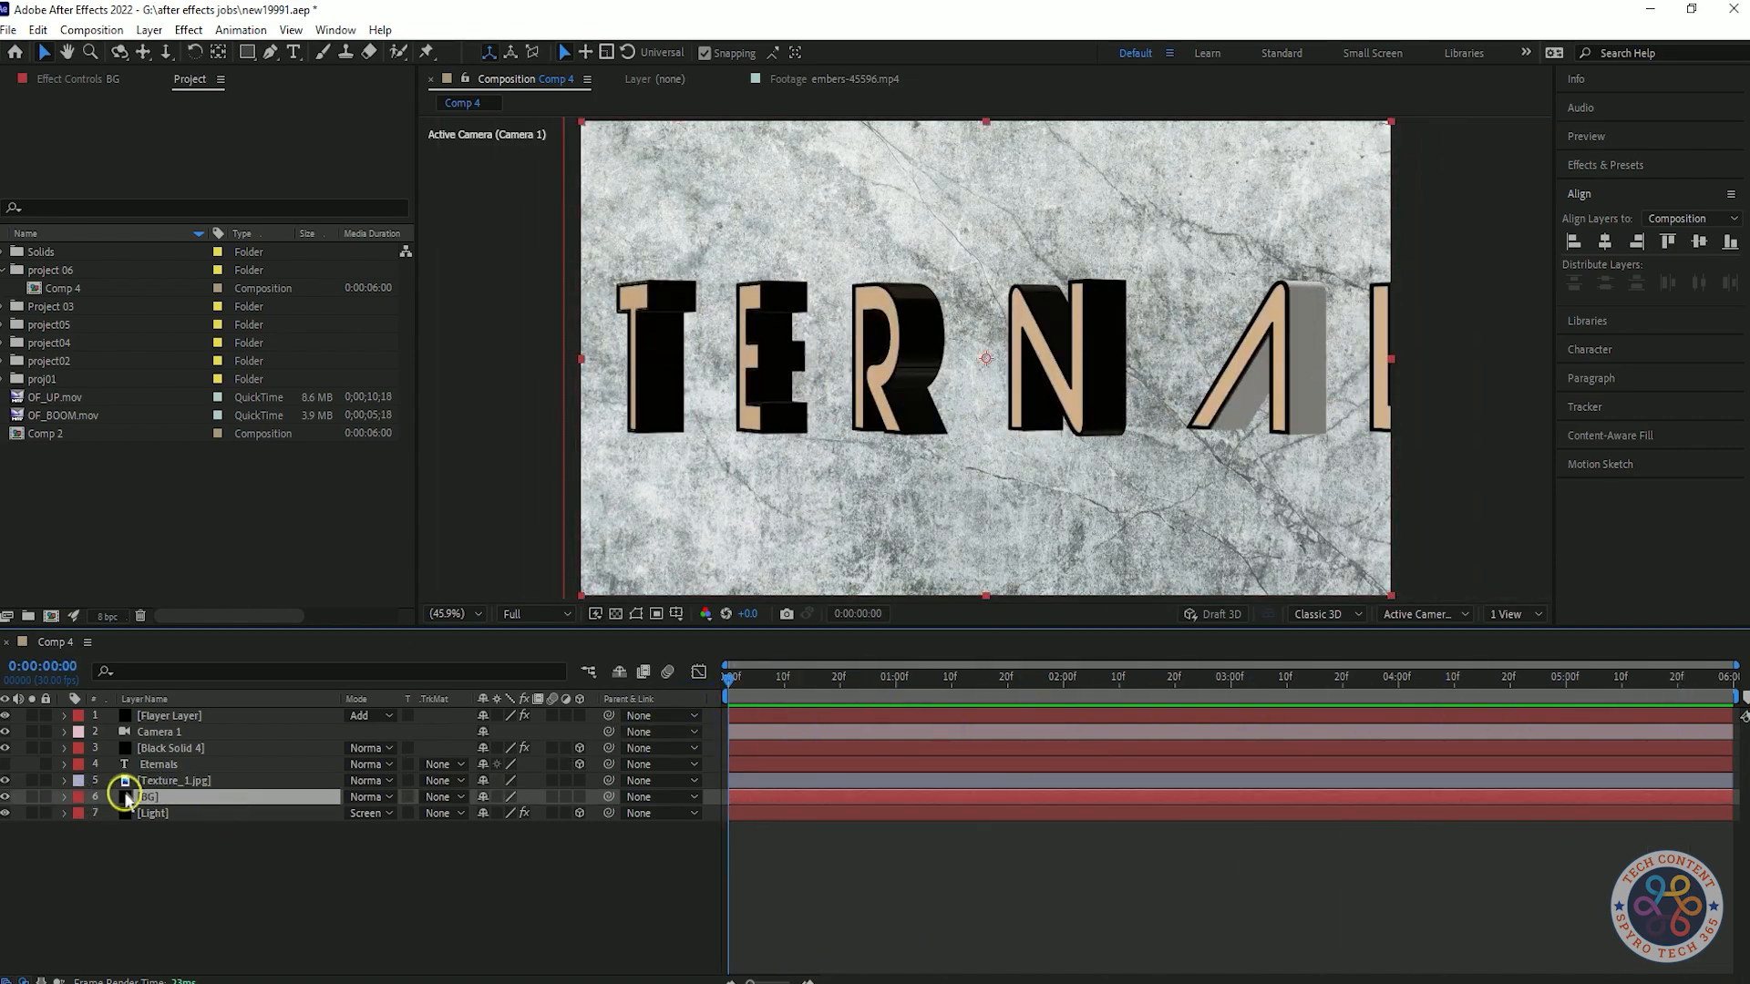
left_click(1639, 165)
left_click(1611, 189)
type("f")
key("BackSpace")
type("grad")
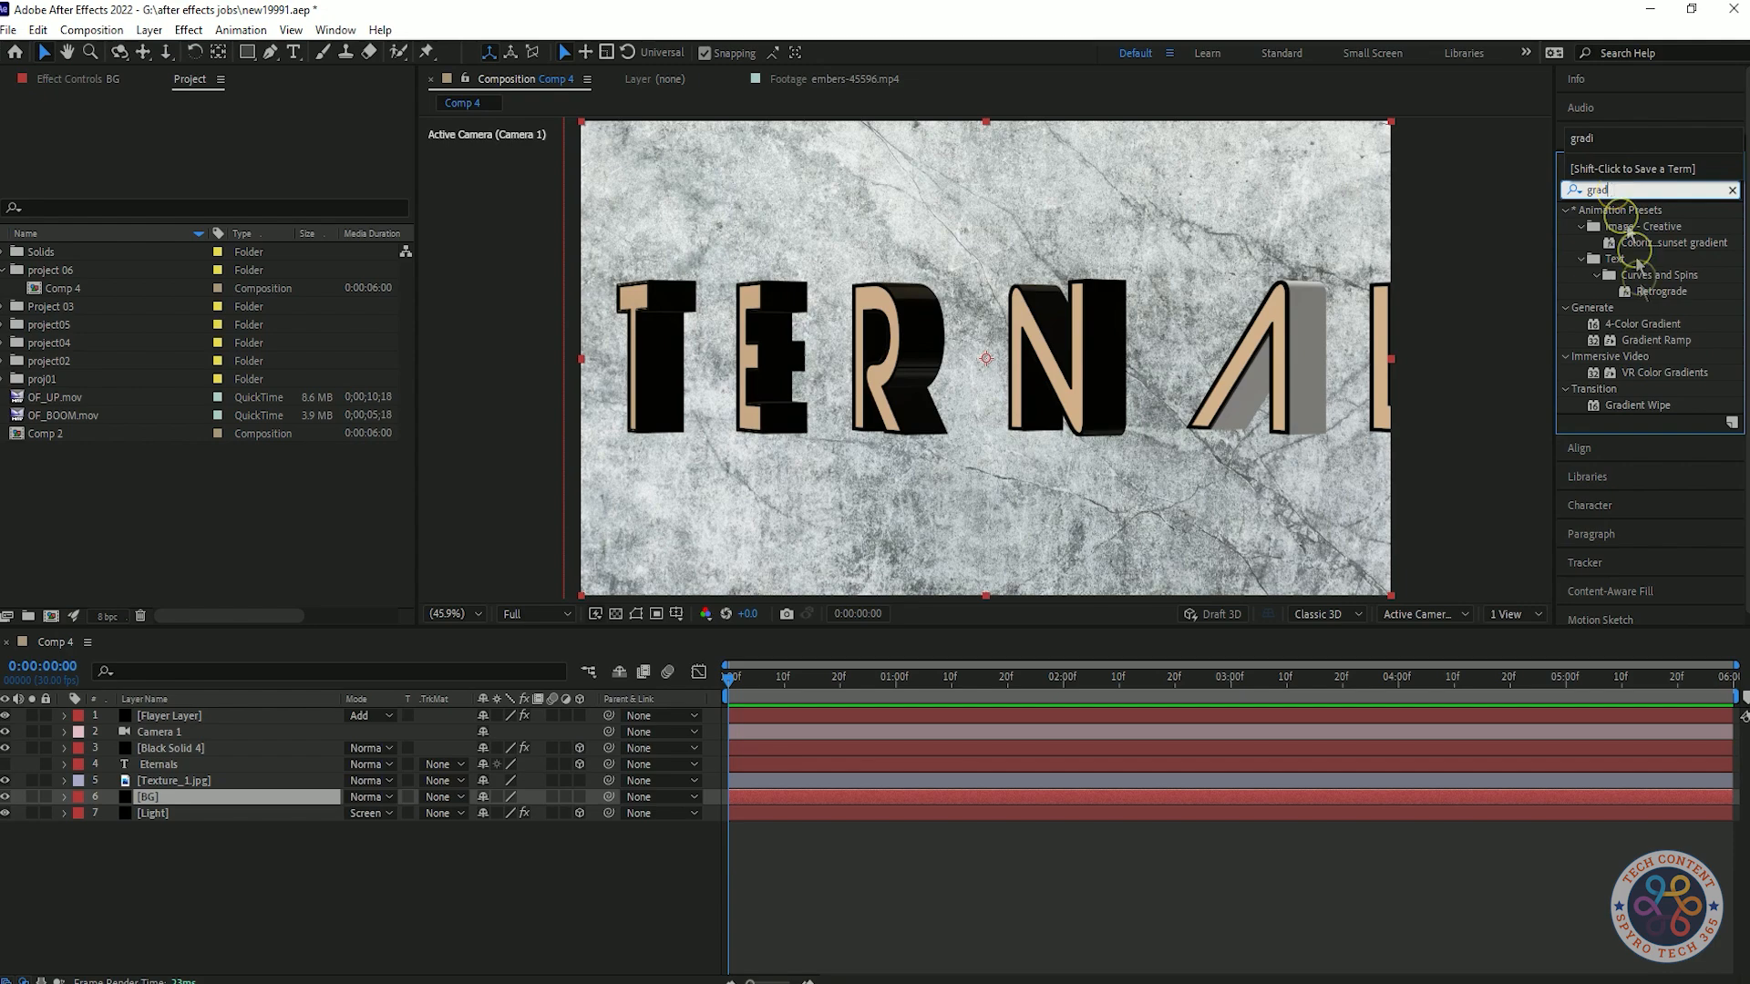
double_click(1654, 340)
- Set the Gradient Ramp's start color to dark gold 9D7F09 and its end color to a muted olive grey
left_click(230, 151)
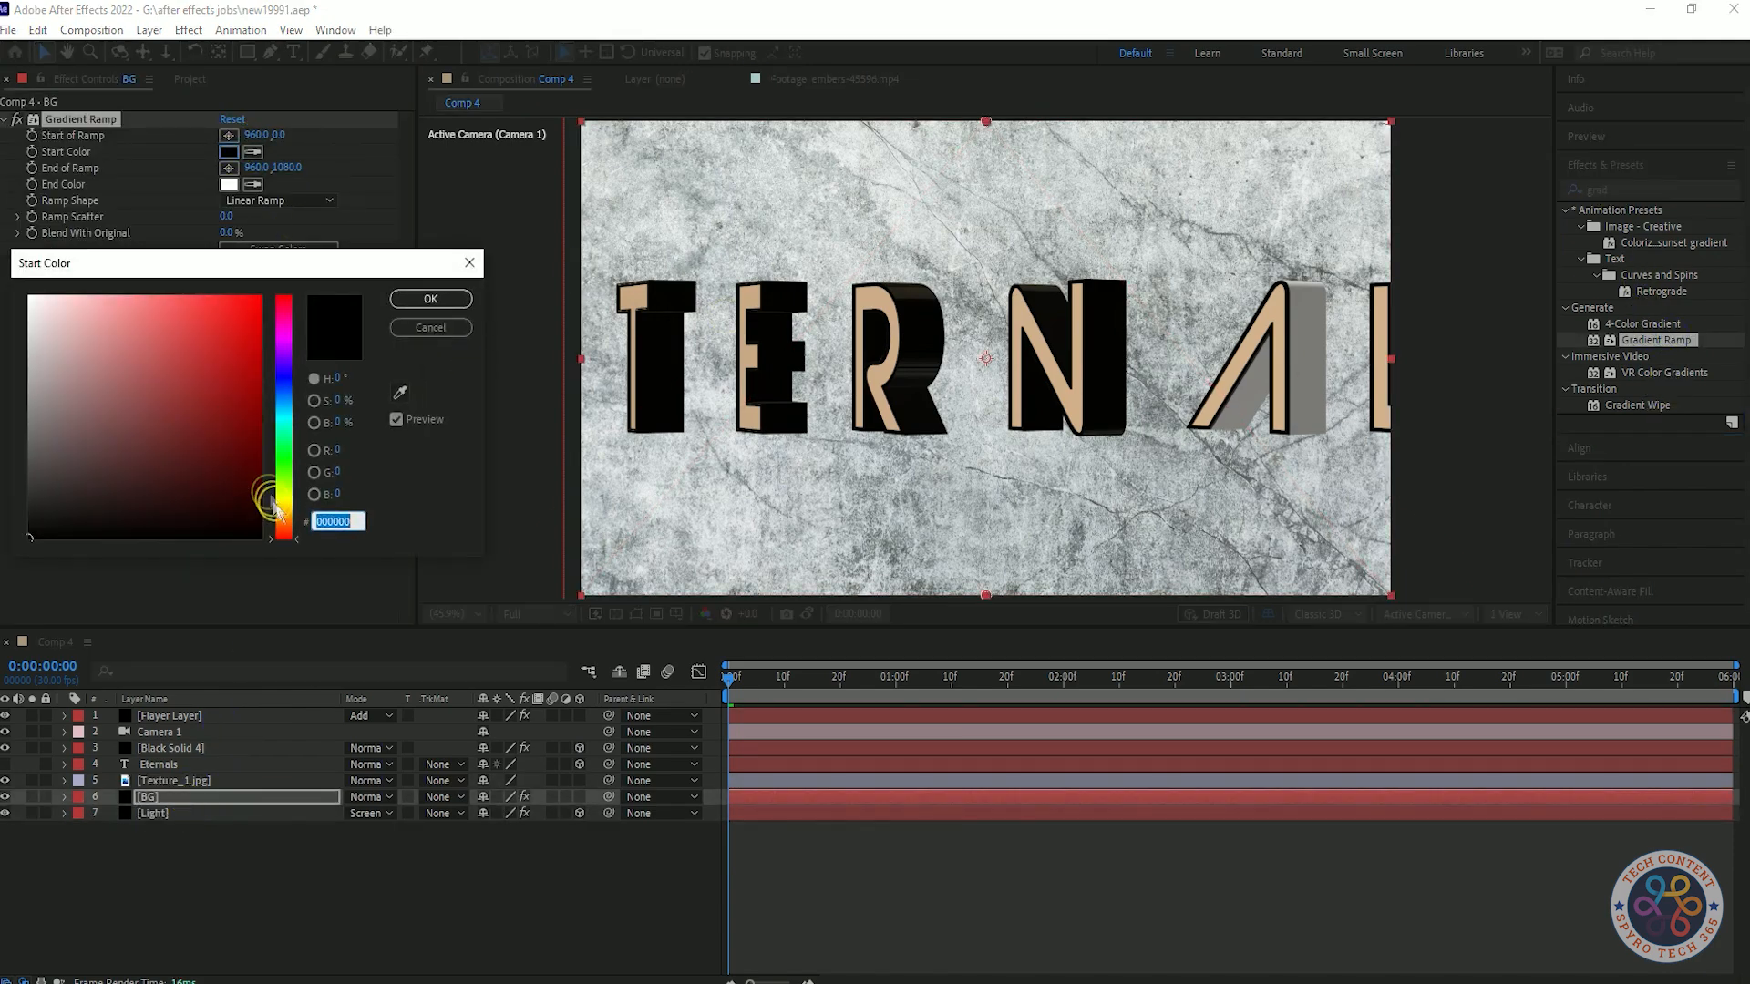
left_click_drag(269, 495, 269, 506)
left_click(221, 318)
left_click(430, 299)
left_click(228, 184)
left_click_drag(284, 516, 283, 504)
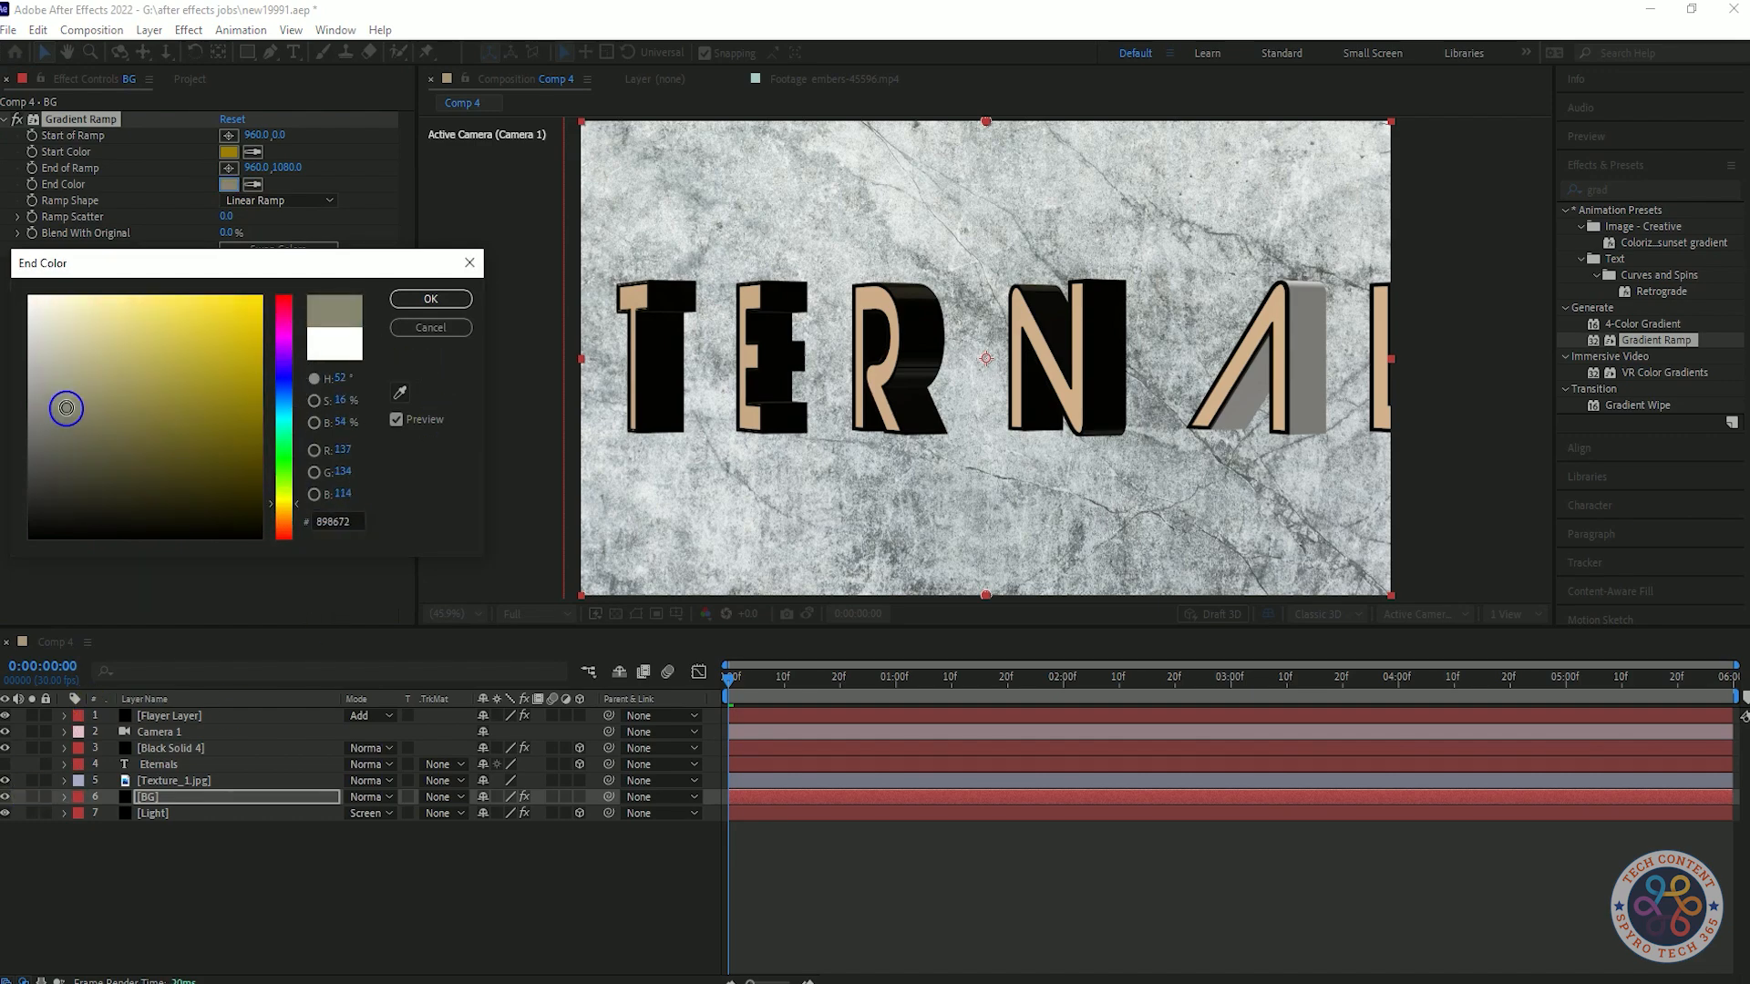
left_click(430, 299)
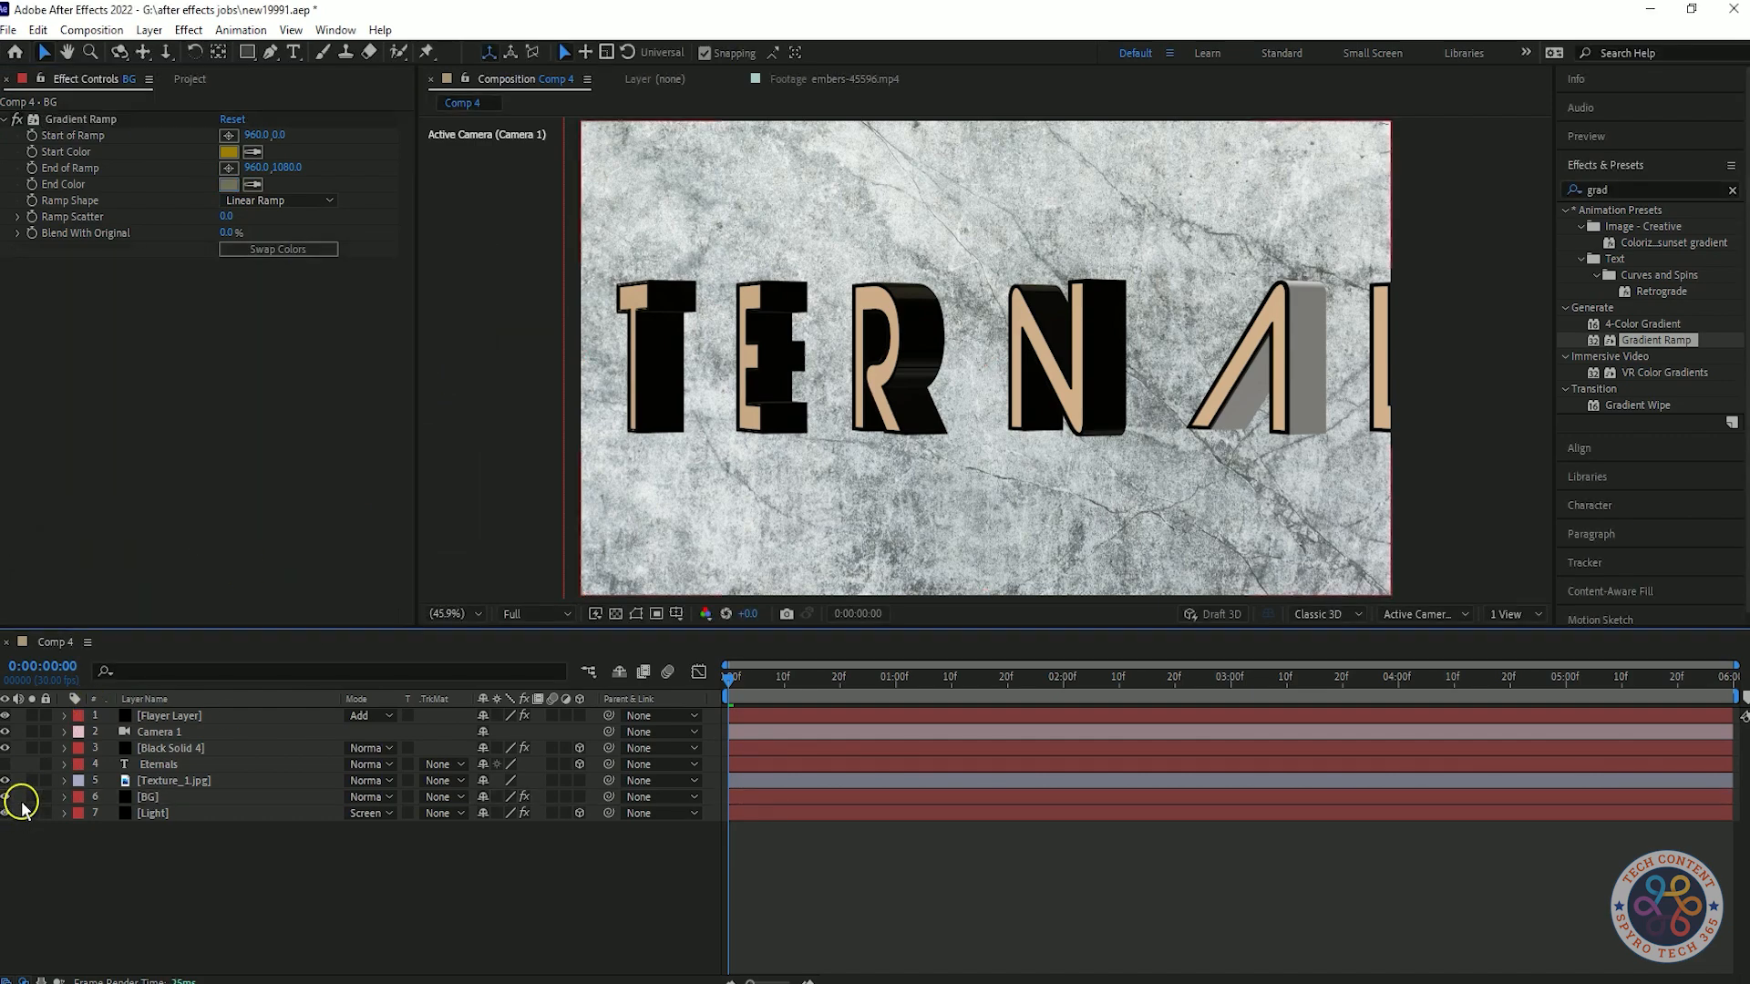
- Solo the BG layer, set its Ramp Scatter to 500, and turn the solo off
left_click(32, 797)
left_click(32, 798)
left_click(32, 797)
left_click(227, 216)
type("500")
left_click(268, 386)
left_click(140, 888)
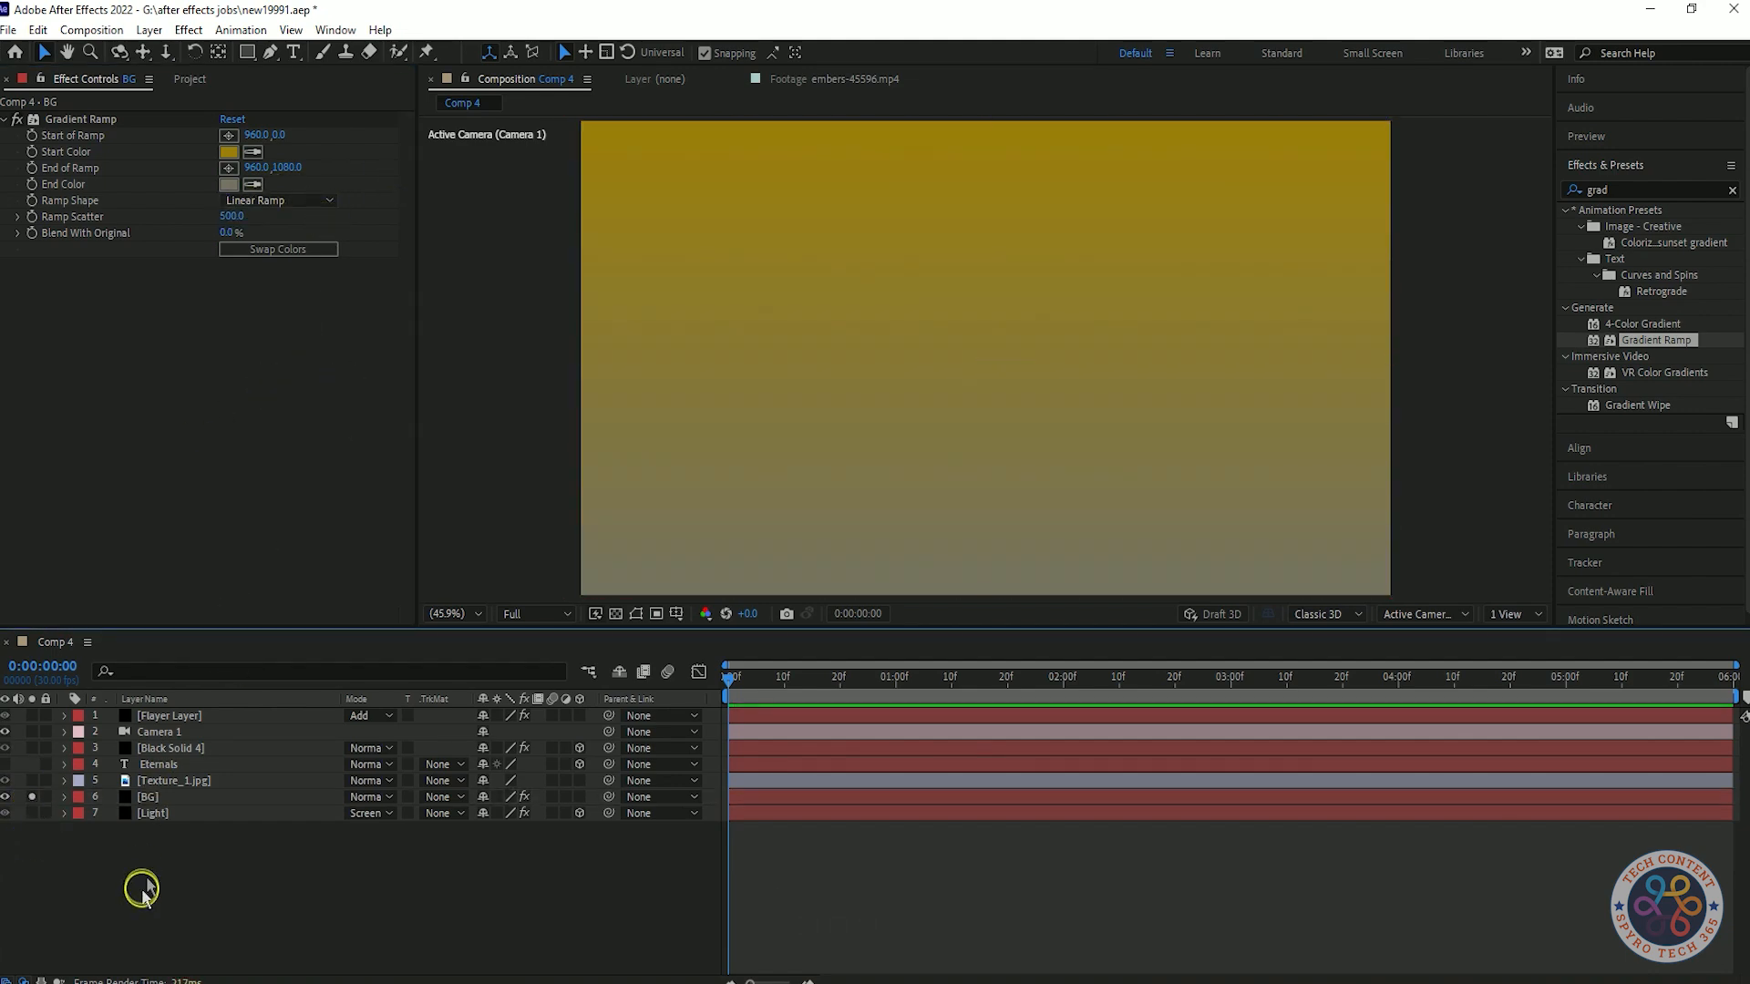
left_click(32, 797)
- Lower the Texture_1.jpg layer's opacity to about 28% and preview the composition
left_click(215, 786)
key("t")
left_click_drag(481, 796, 381, 810)
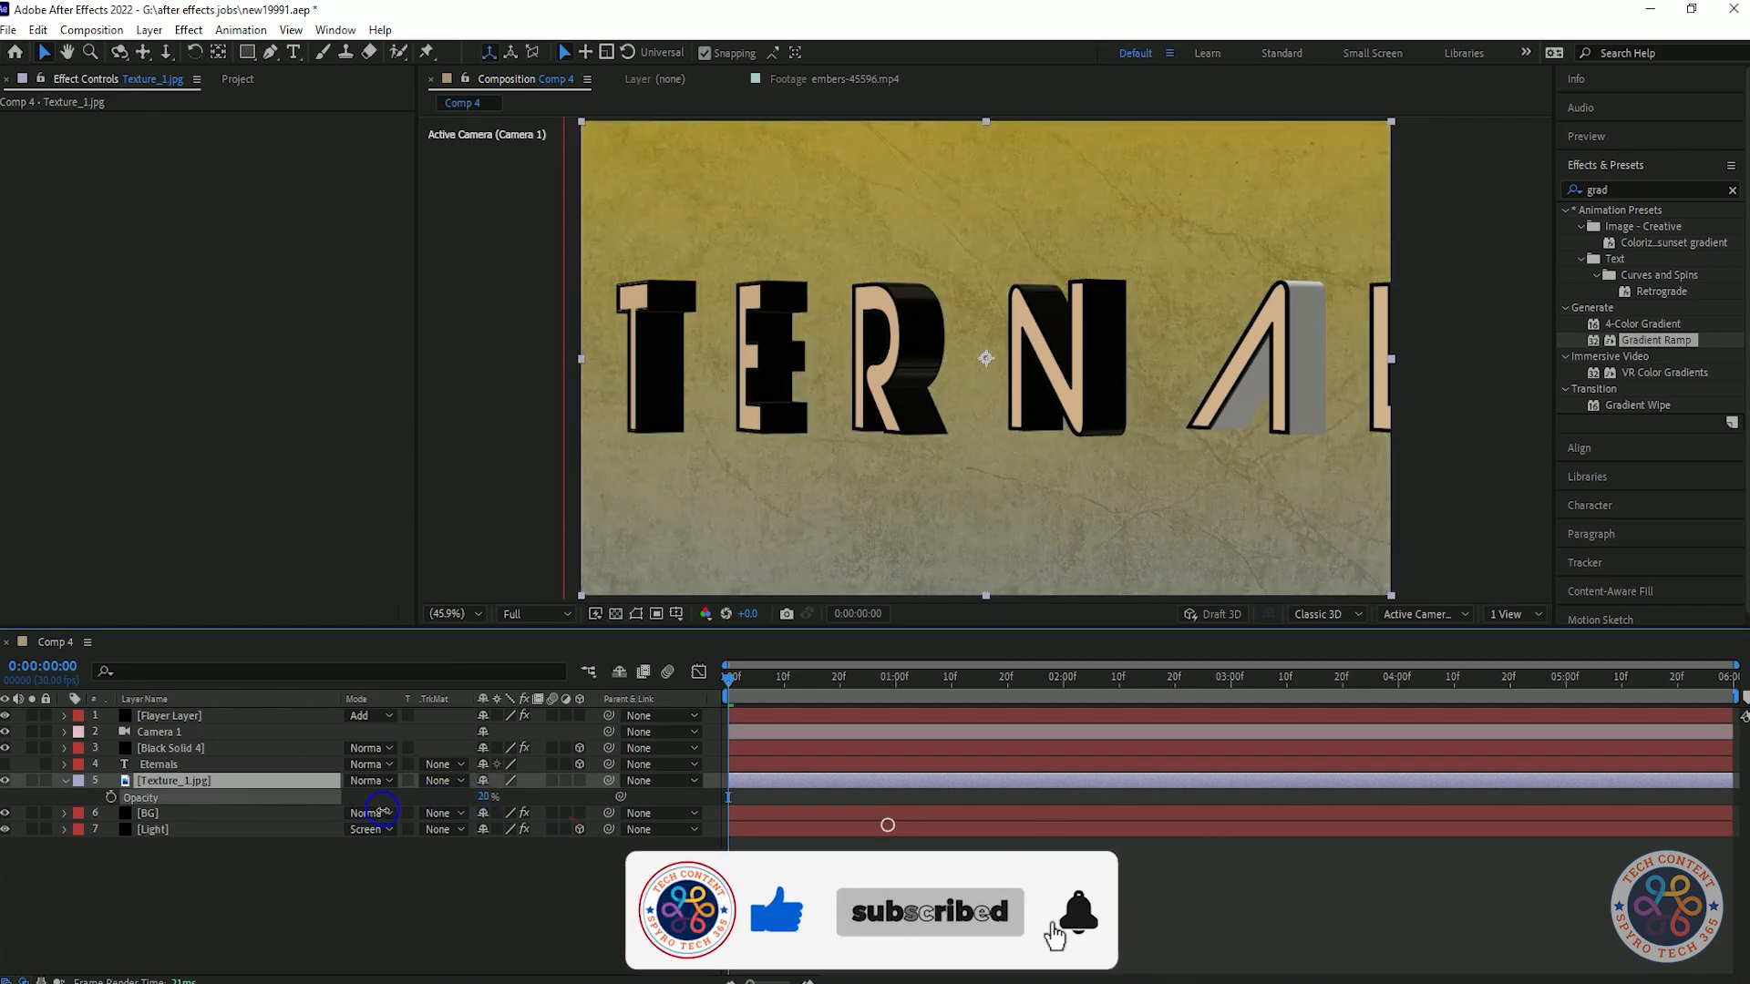
left_click(64, 781)
key("space")
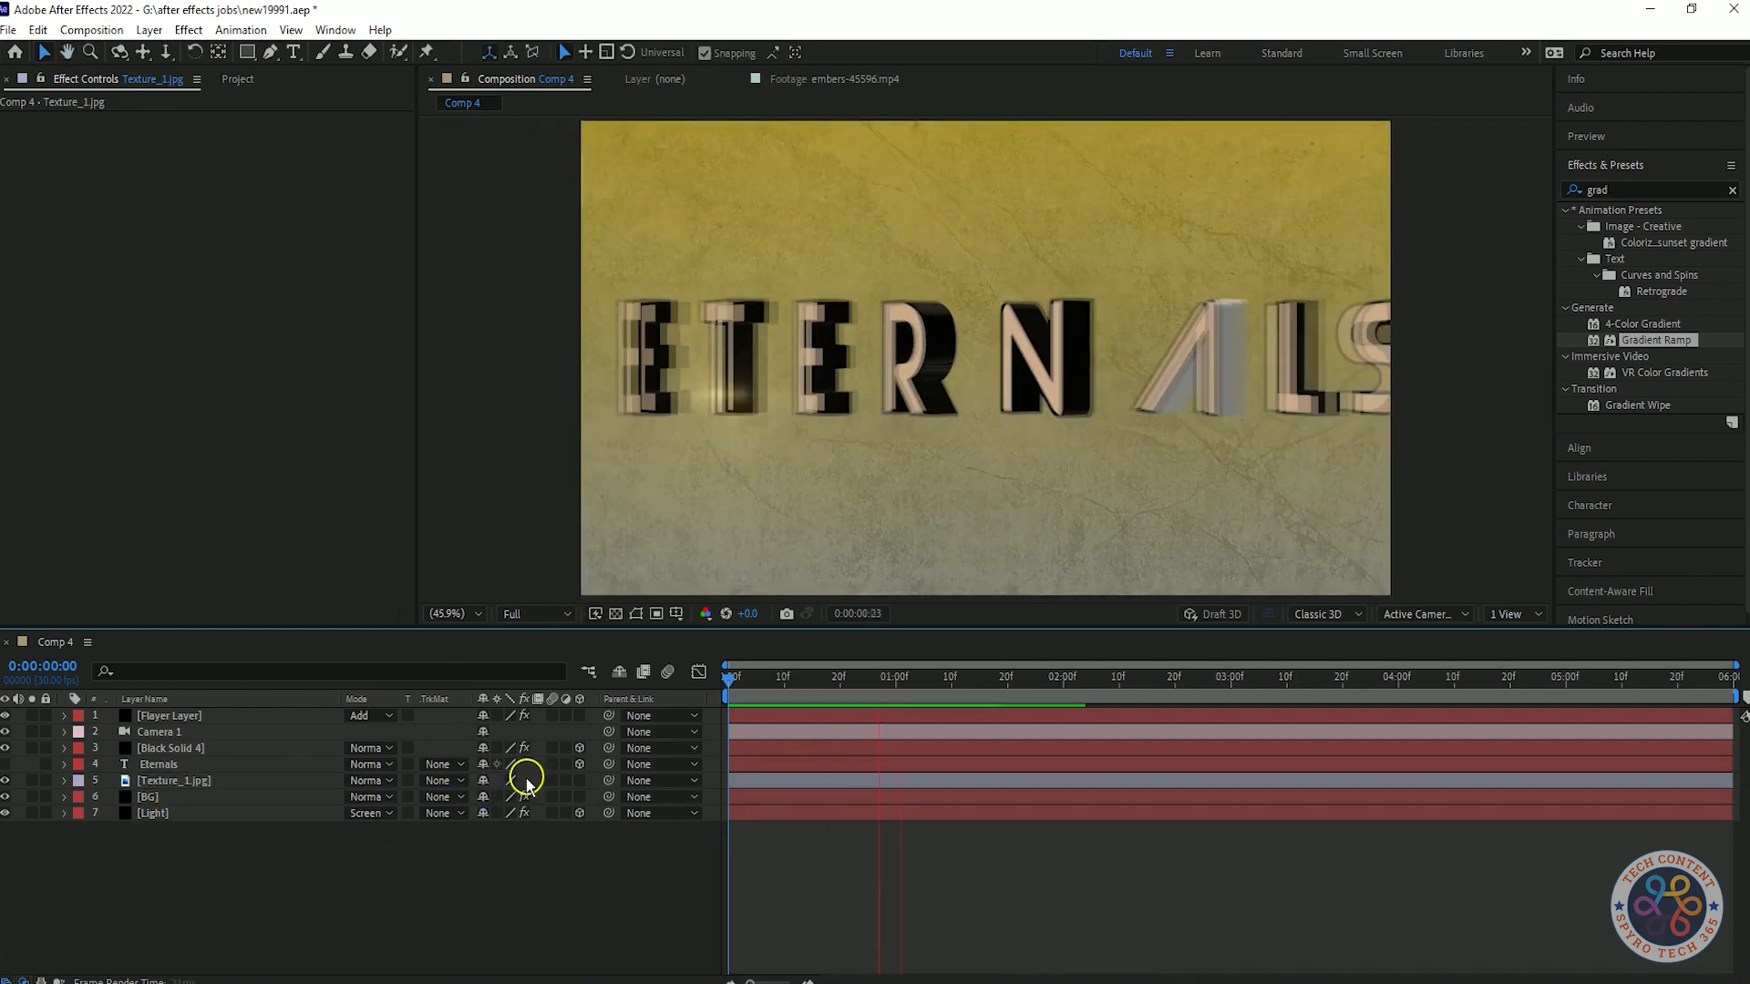
- Move the Light layer above Texture_1.jpg and BG, and preview the result
left_click_drag(195, 813, 195, 782)
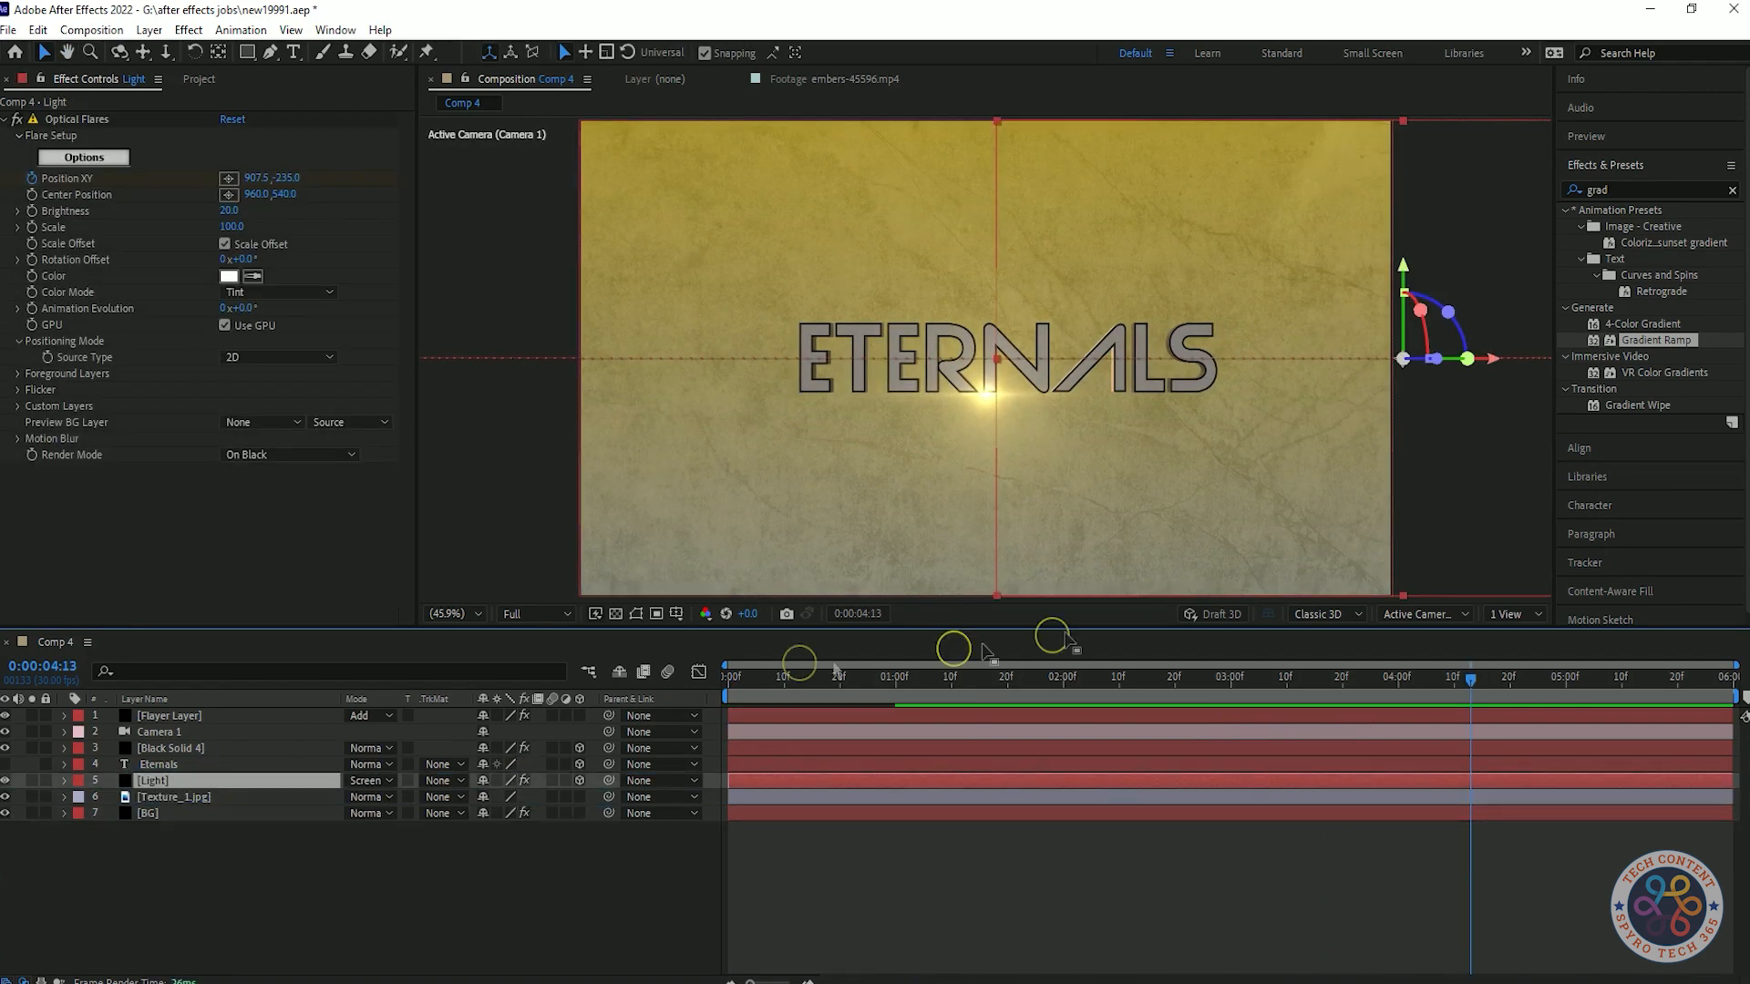
key("space")
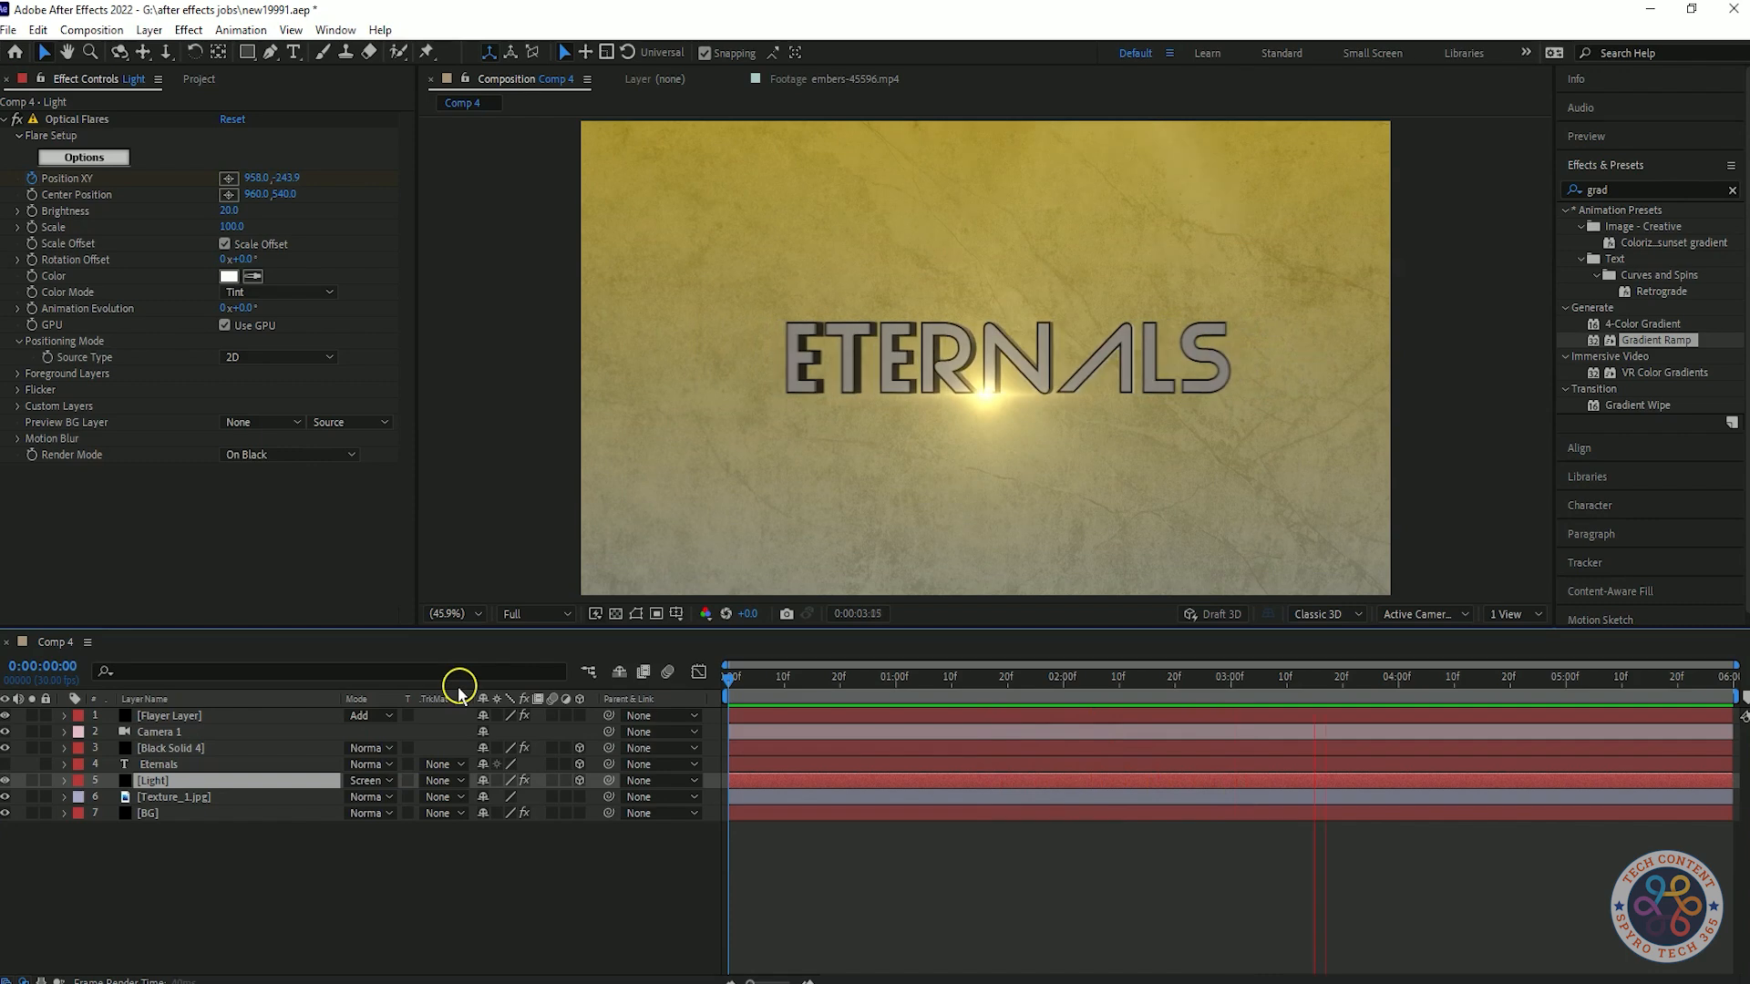
left_click(265, 840)
- Pre-compose the Texture_1.jpg and BG layers together
right_click(176, 800)
left_click(274, 697)
left_click(1574, 511)
left_click(381, 884)
- Apply Curves to the Pre-comp 4 layer and shape the RGB curve into an S with darker shadows and brighter highlights
left_click(1631, 190)
type("curv")
left_click_drag(1637, 275, 248, 800)
left_click_drag(98, 357, 125, 369)
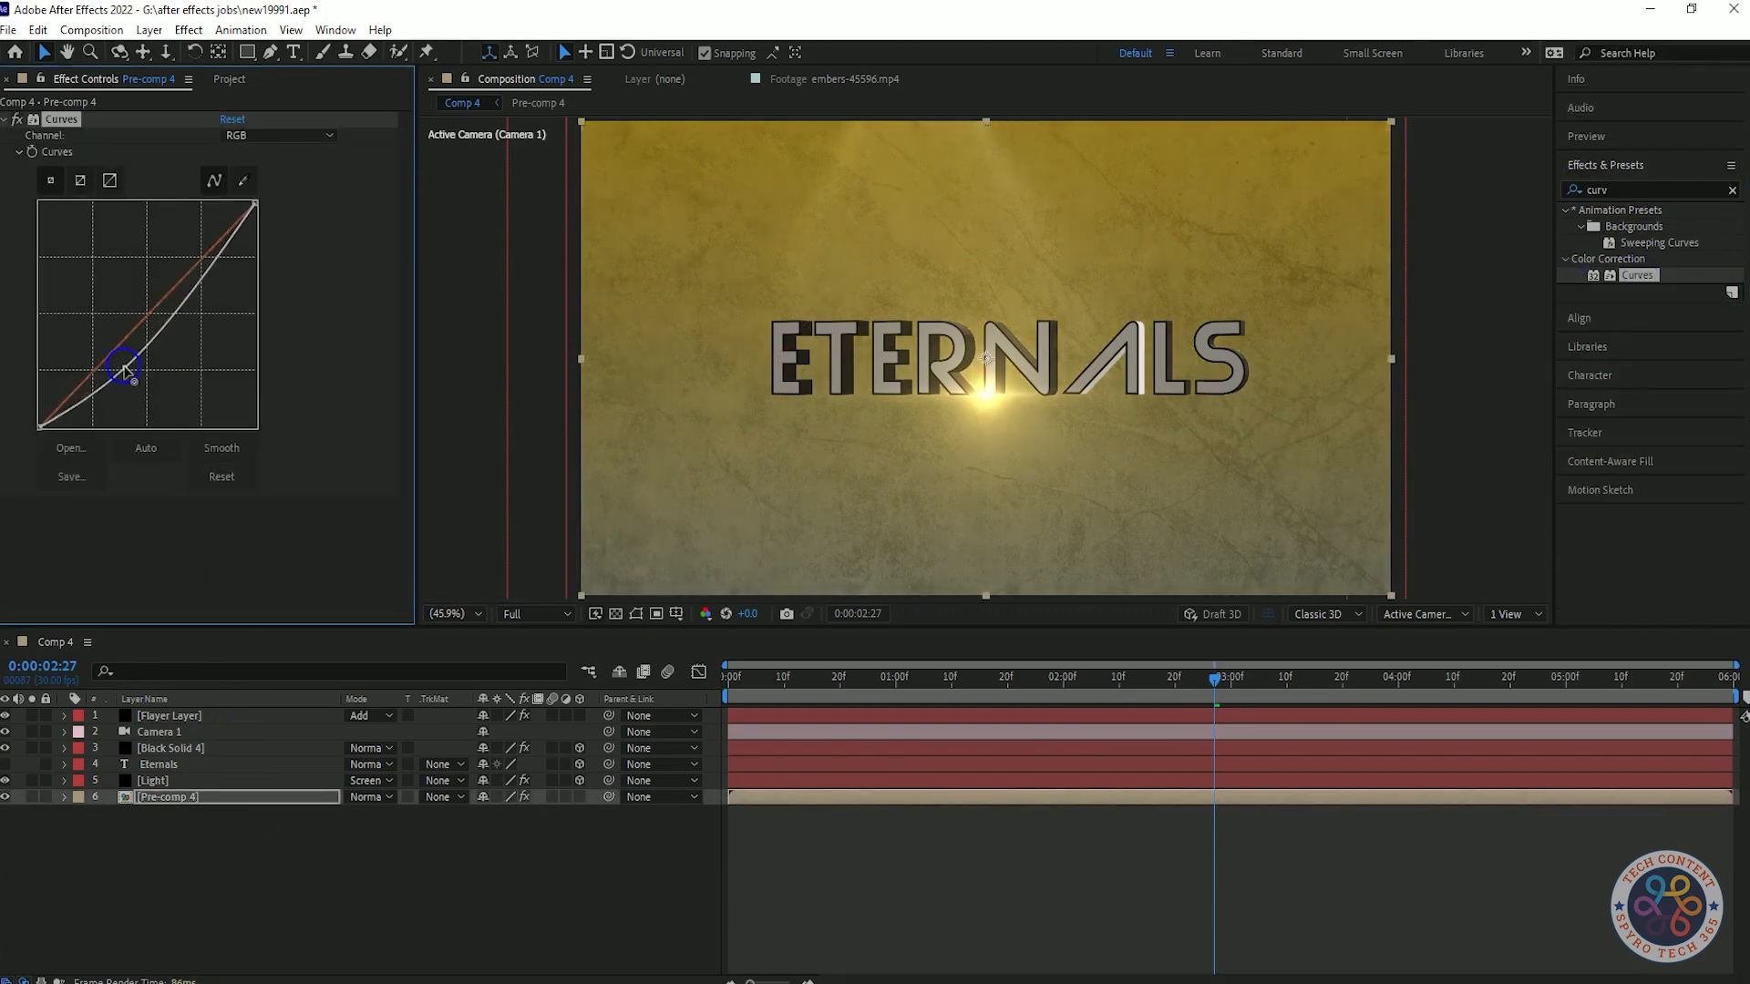
left_click_drag(185, 308, 168, 277)
left_click_drag(125, 367, 122, 361)
- Try lowering the curve's highlight point, view the Alpha channel, and undo the latest curve adjustment
left_click_drag(166, 277, 176, 283)
left_click(305, 137)
left_click(260, 241)
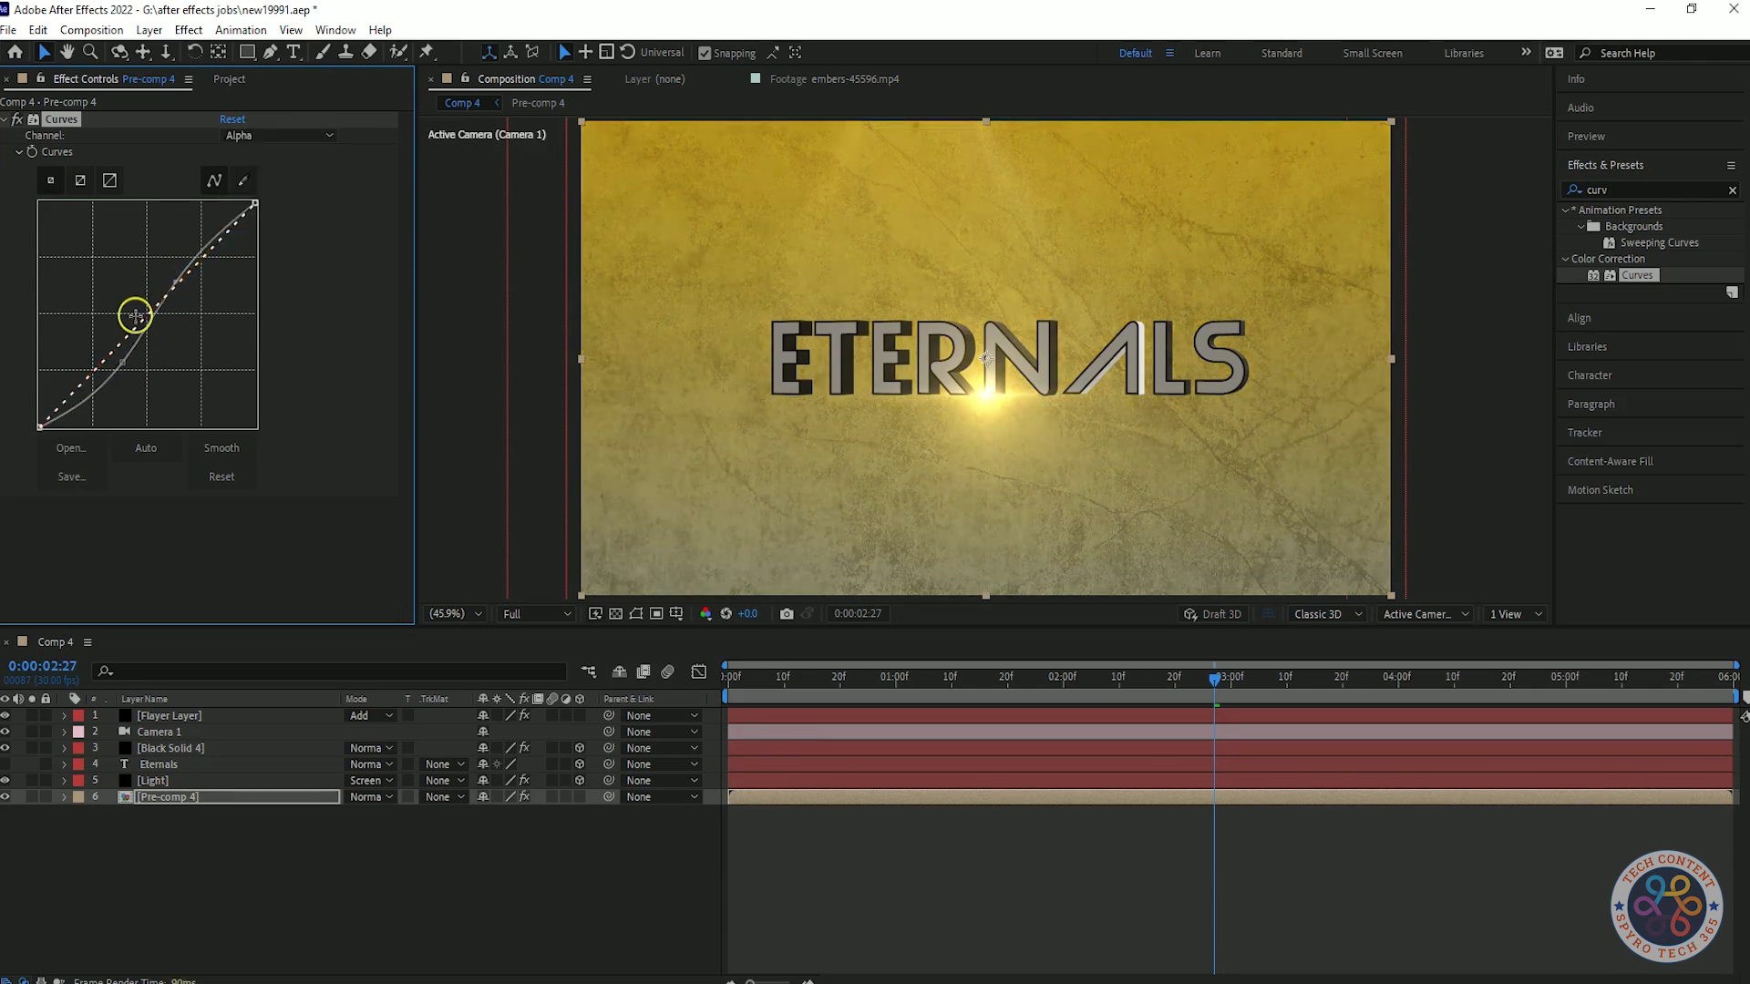
key("ctrl+z")
key("ctrl+z")
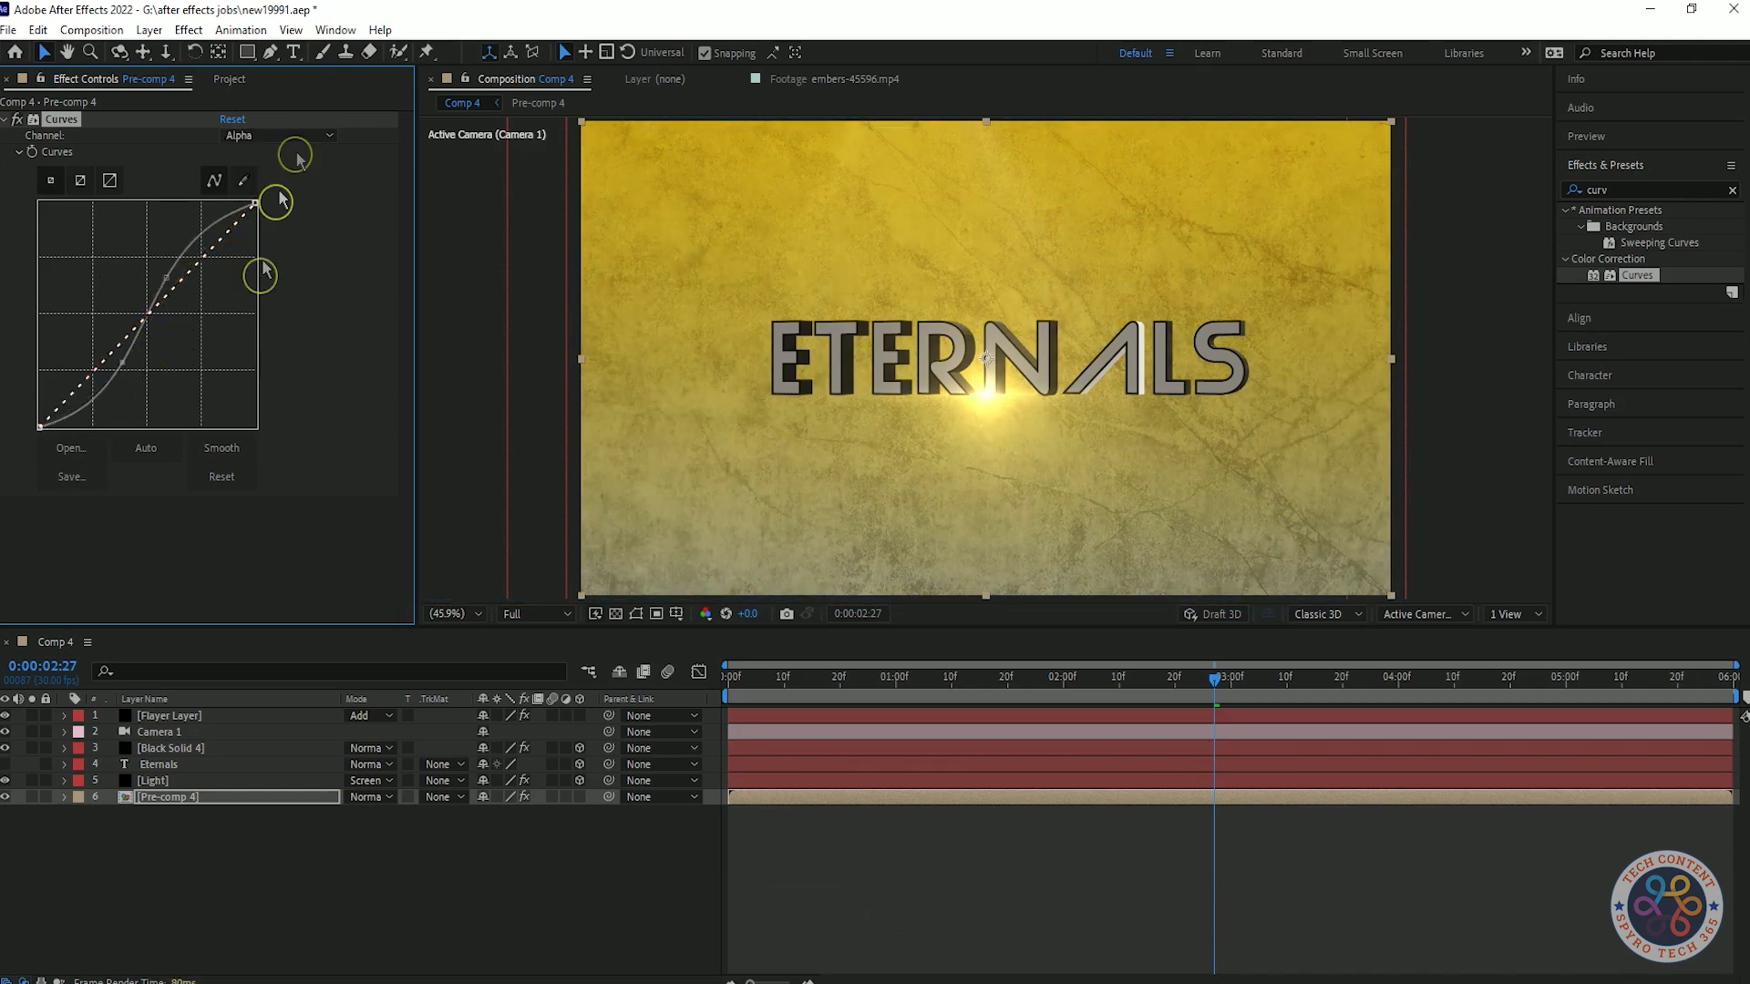
- Try reshaping the Red channel's curve, undo the attempt, and deselect the layer
left_click(301, 136)
left_click(259, 177)
mouse_move(138, 312)
left_mouse_down()
mouse_move(146, 341)
mouse_move(123, 286)
left_mouse_up()
left_click_drag(201, 330, 265, 297)
key("ctrl+z")
left_click(243, 859)
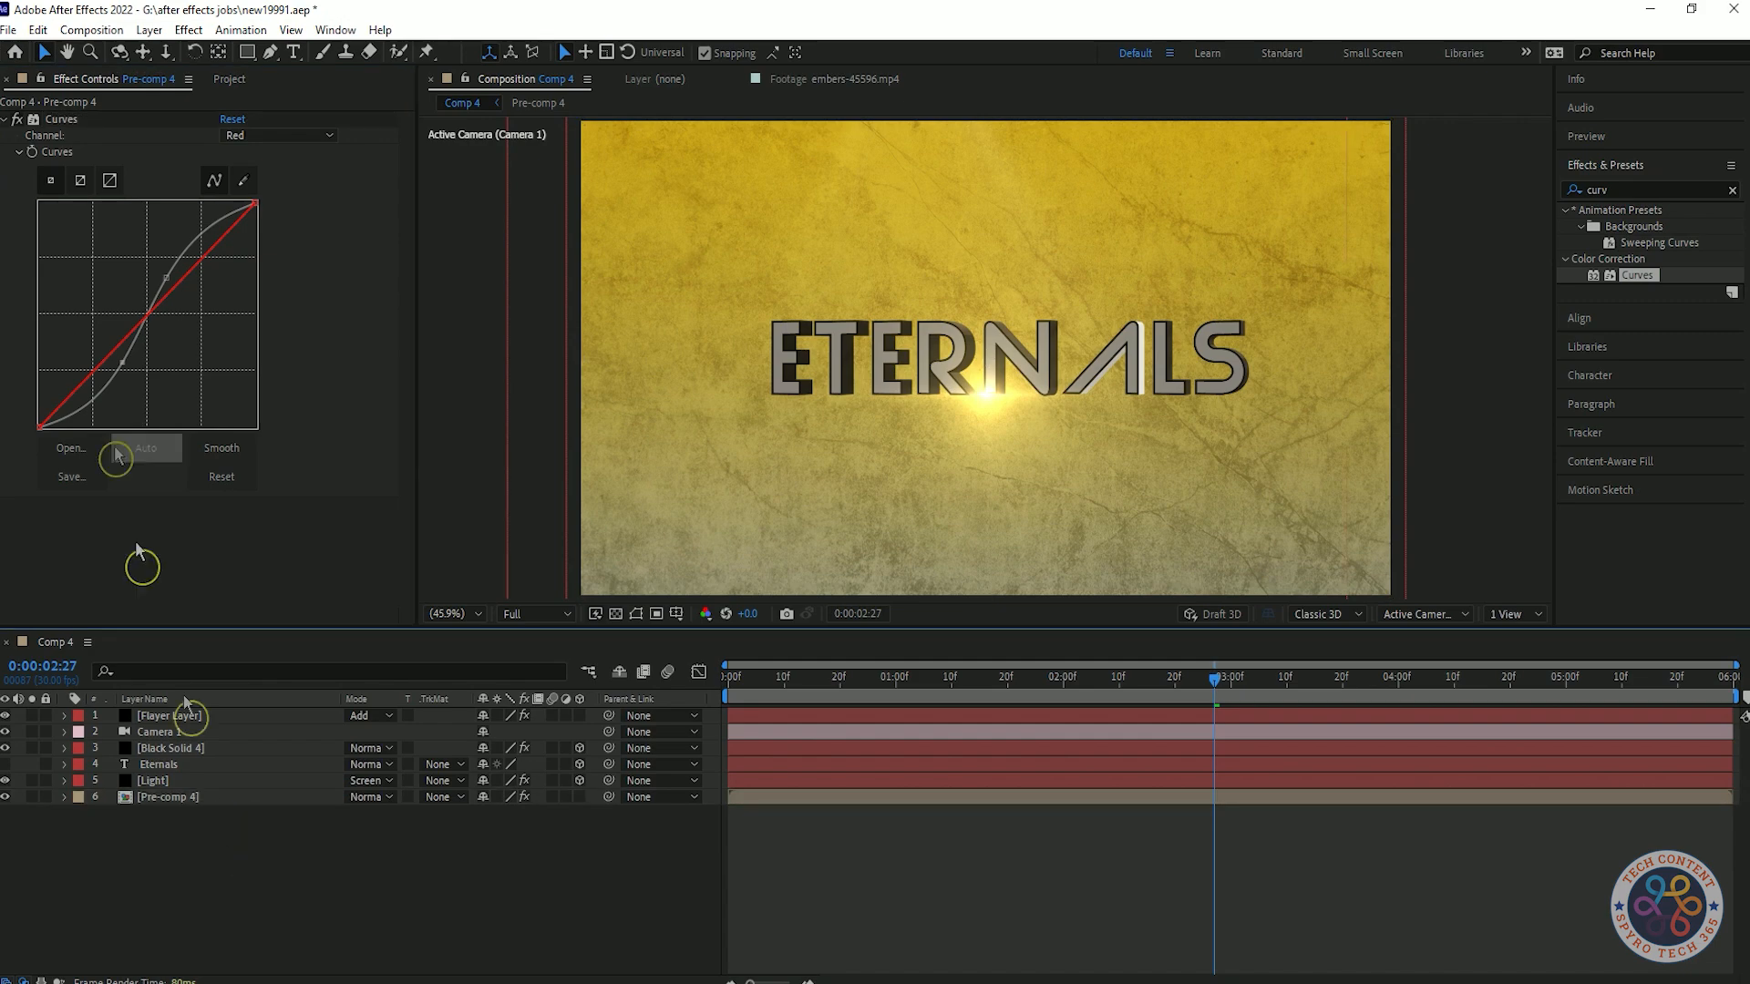
- Pull the shadow point of the first curve lower, inspect the second Curves effect, and collapse the first one
mouse_move(120, 359)
left_mouse_down()
mouse_move(163, 378)
mouse_move(129, 379)
left_mouse_up()
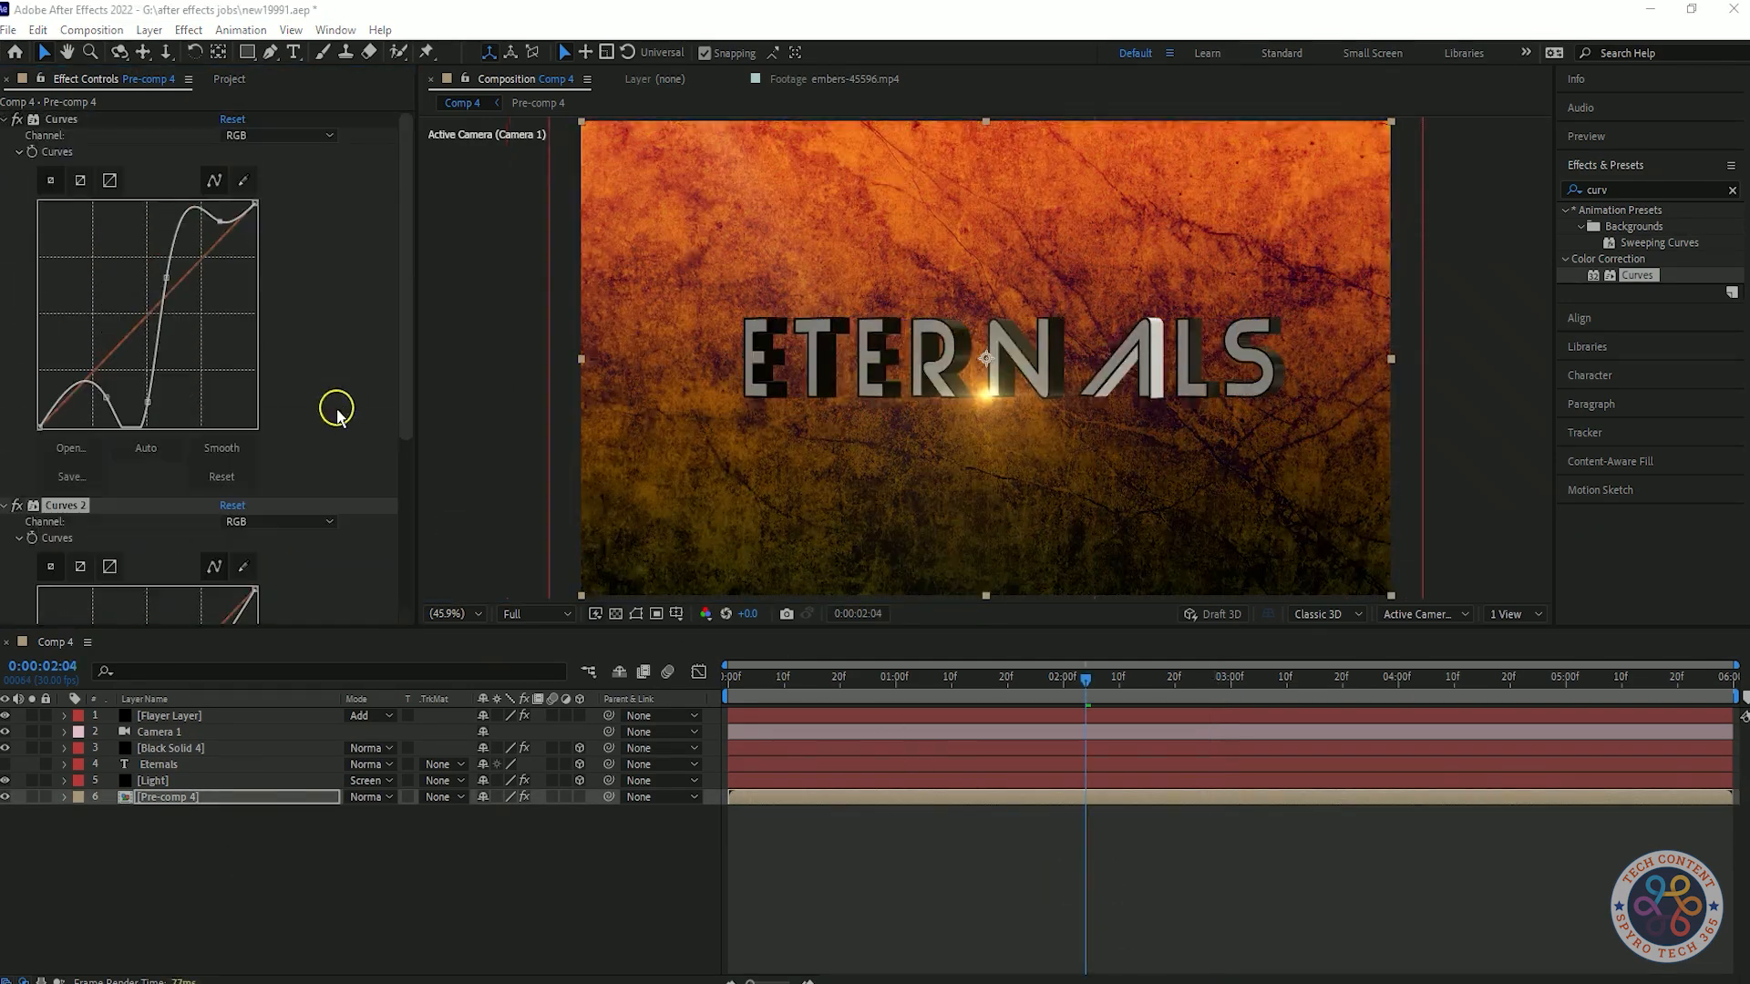
scroll(360, 375, "down", 5)
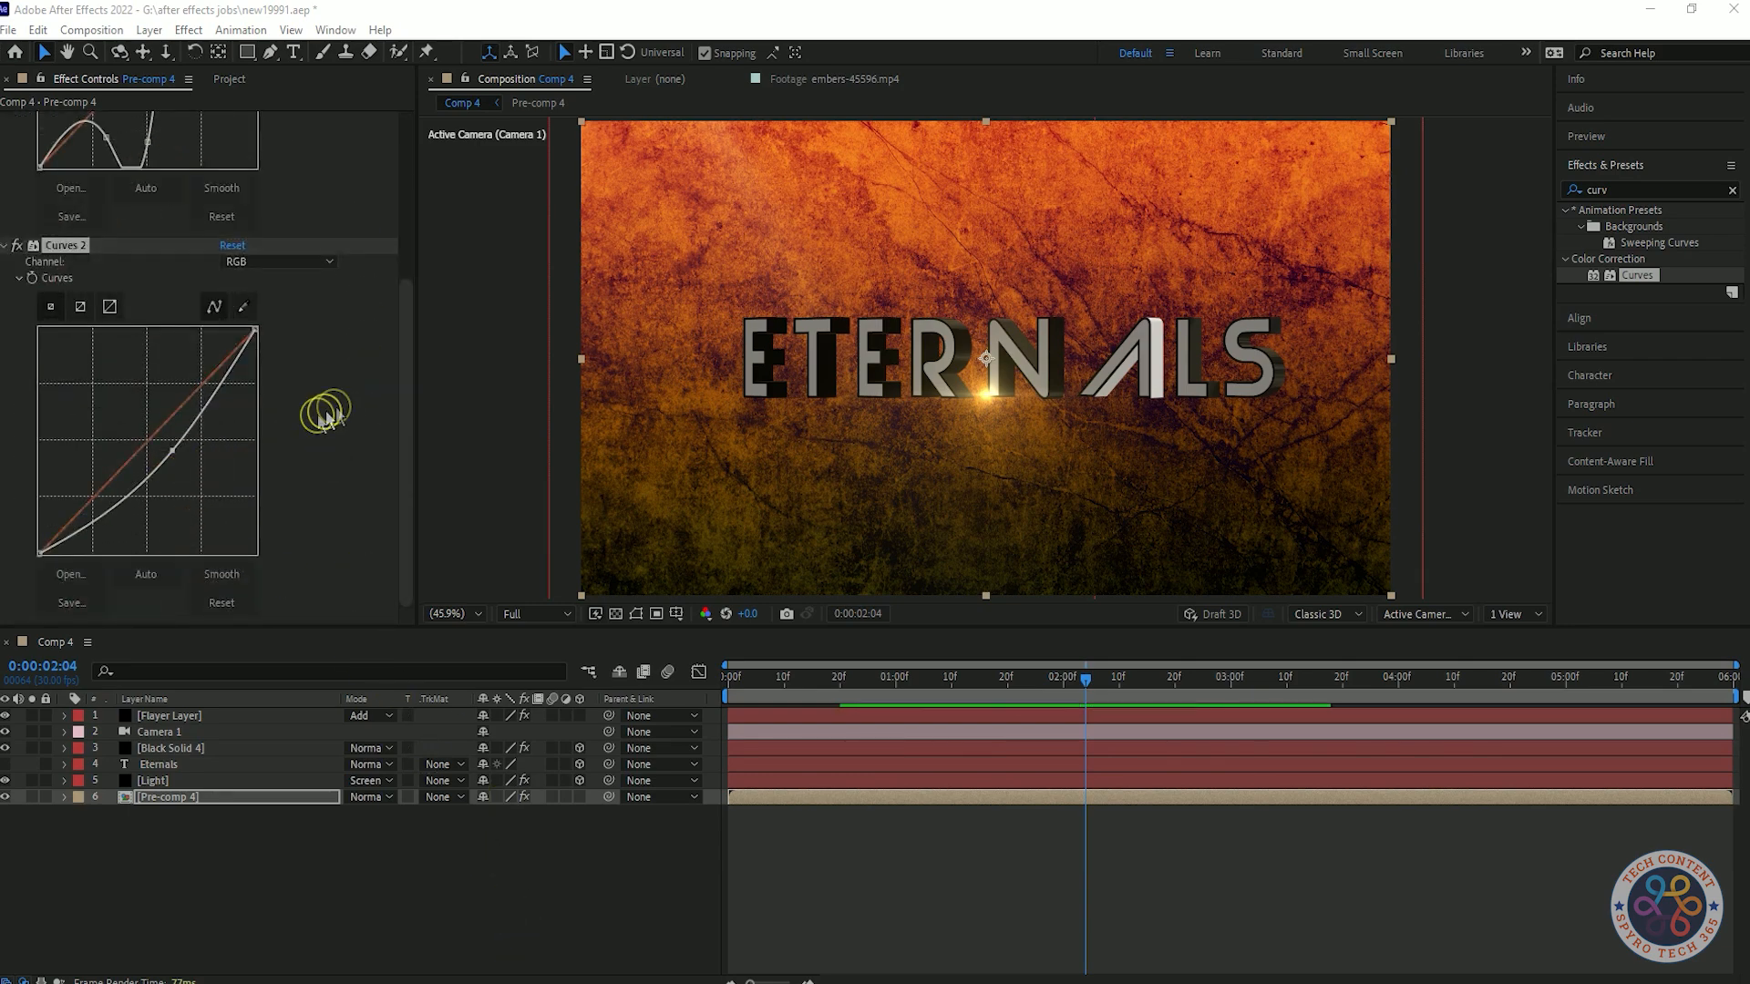
scroll(323, 415, "up", 5)
left_click(4, 120)
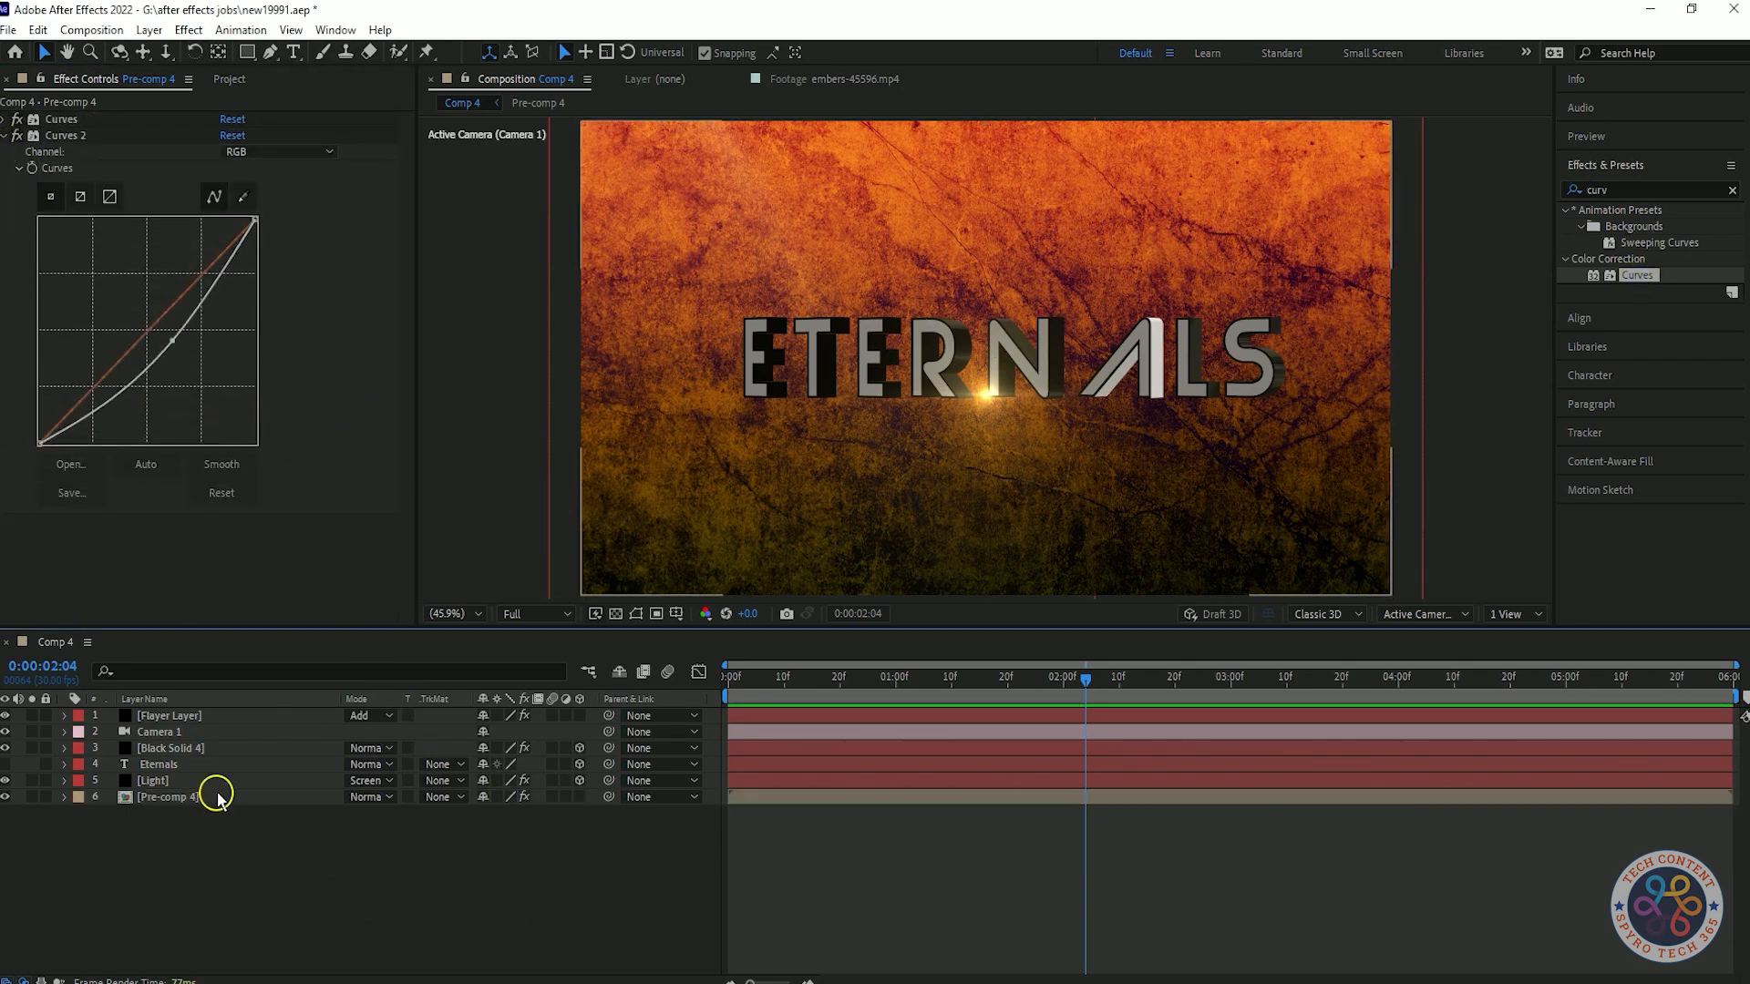
- Try a darker gold start color for the BG layer's Gradient Ramp inside Pre-comp 4 and return to Comp 4
double_click(214, 796)
left_click(202, 731)
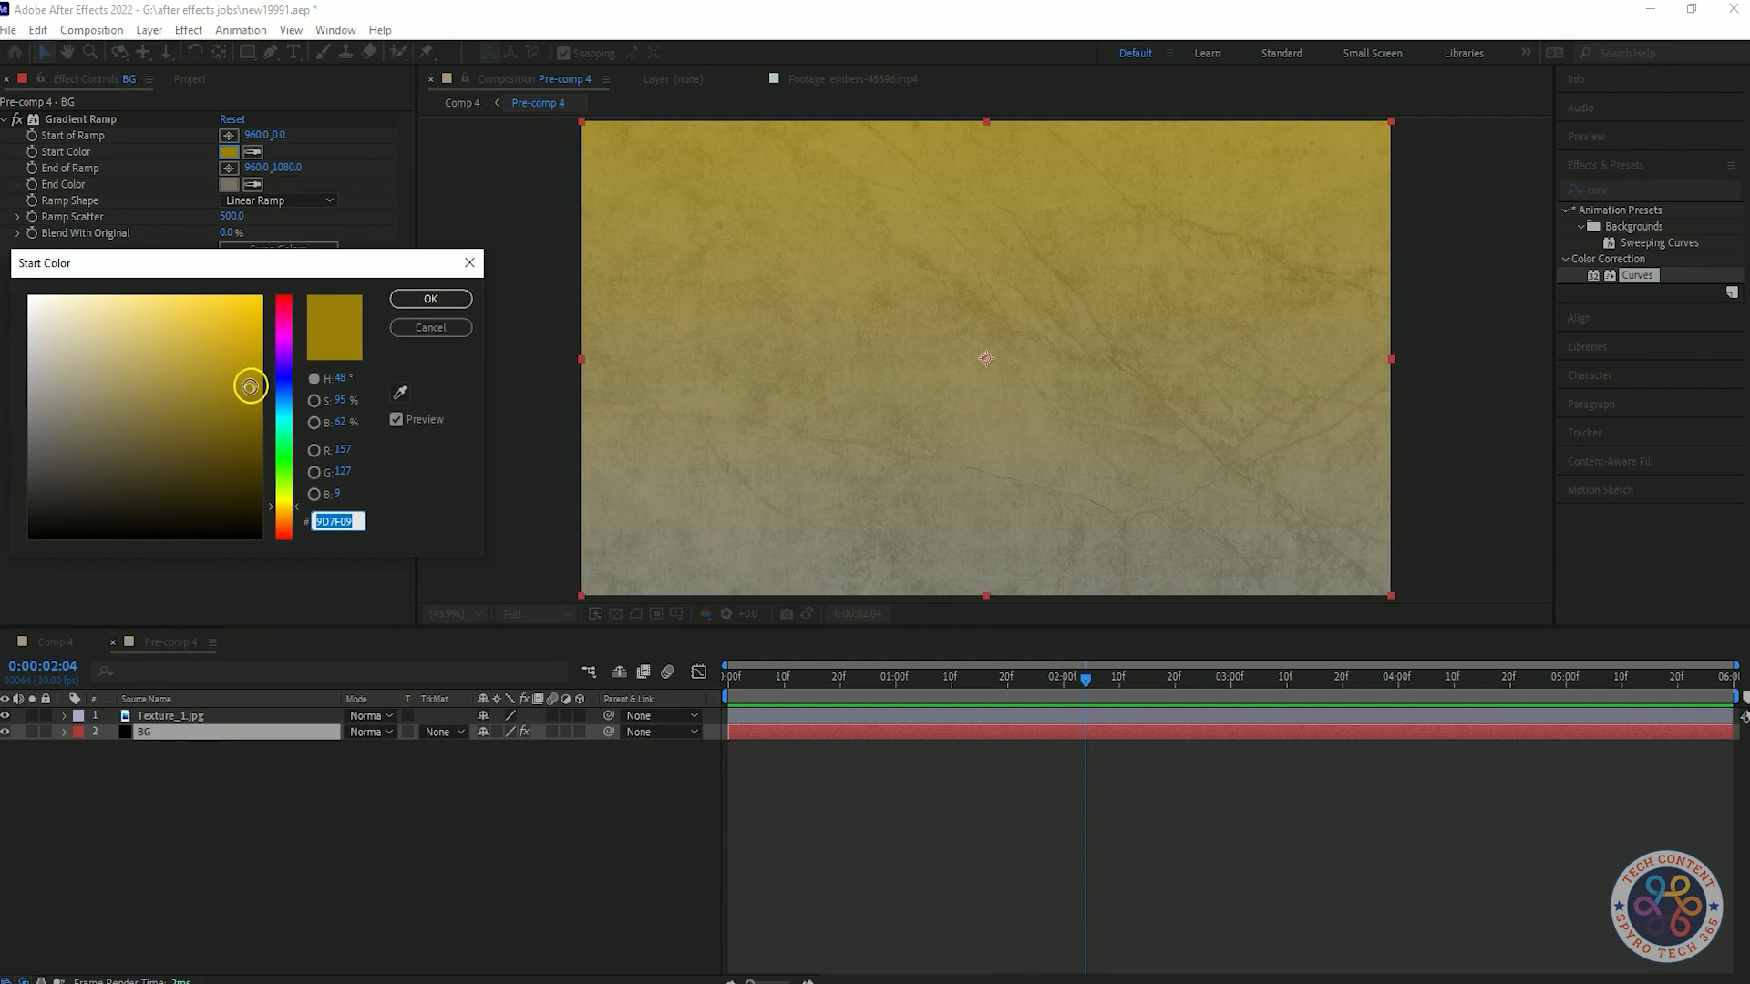
left_click(47, 645)
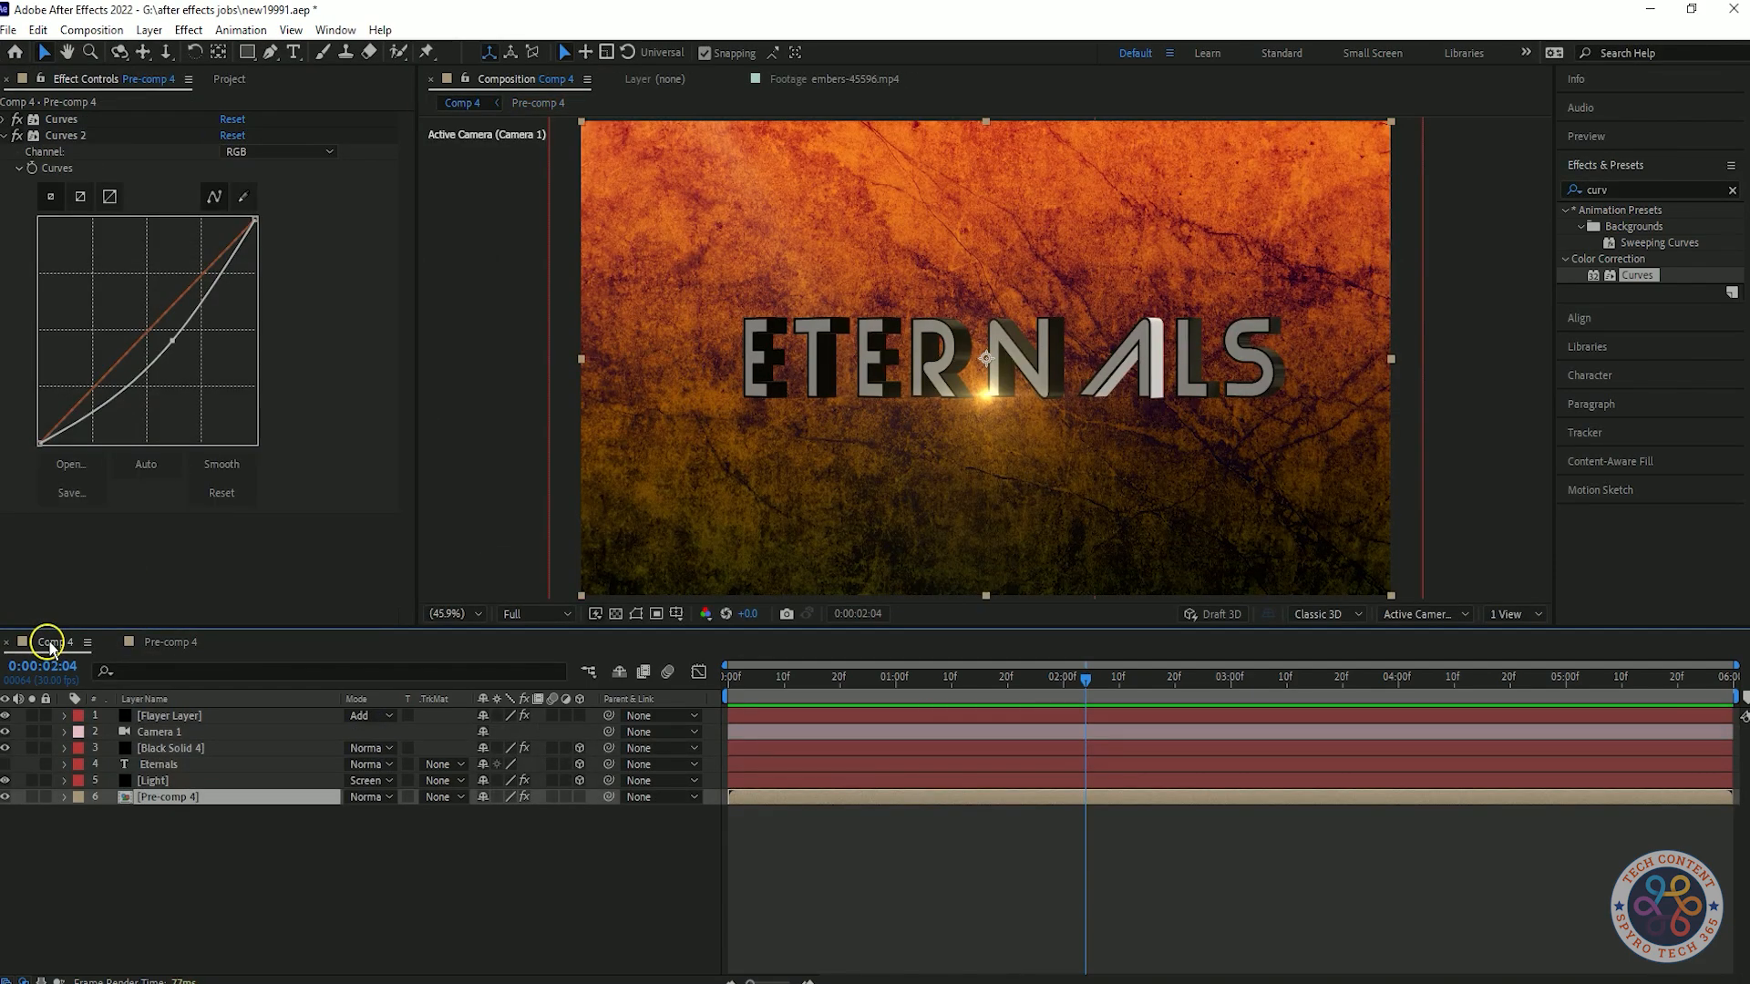
left_click(164, 642)
left_click(229, 152)
mouse_move(246, 386)
left_mouse_down()
mouse_move(204, 418)
mouse_move(256, 417)
left_mouse_up()
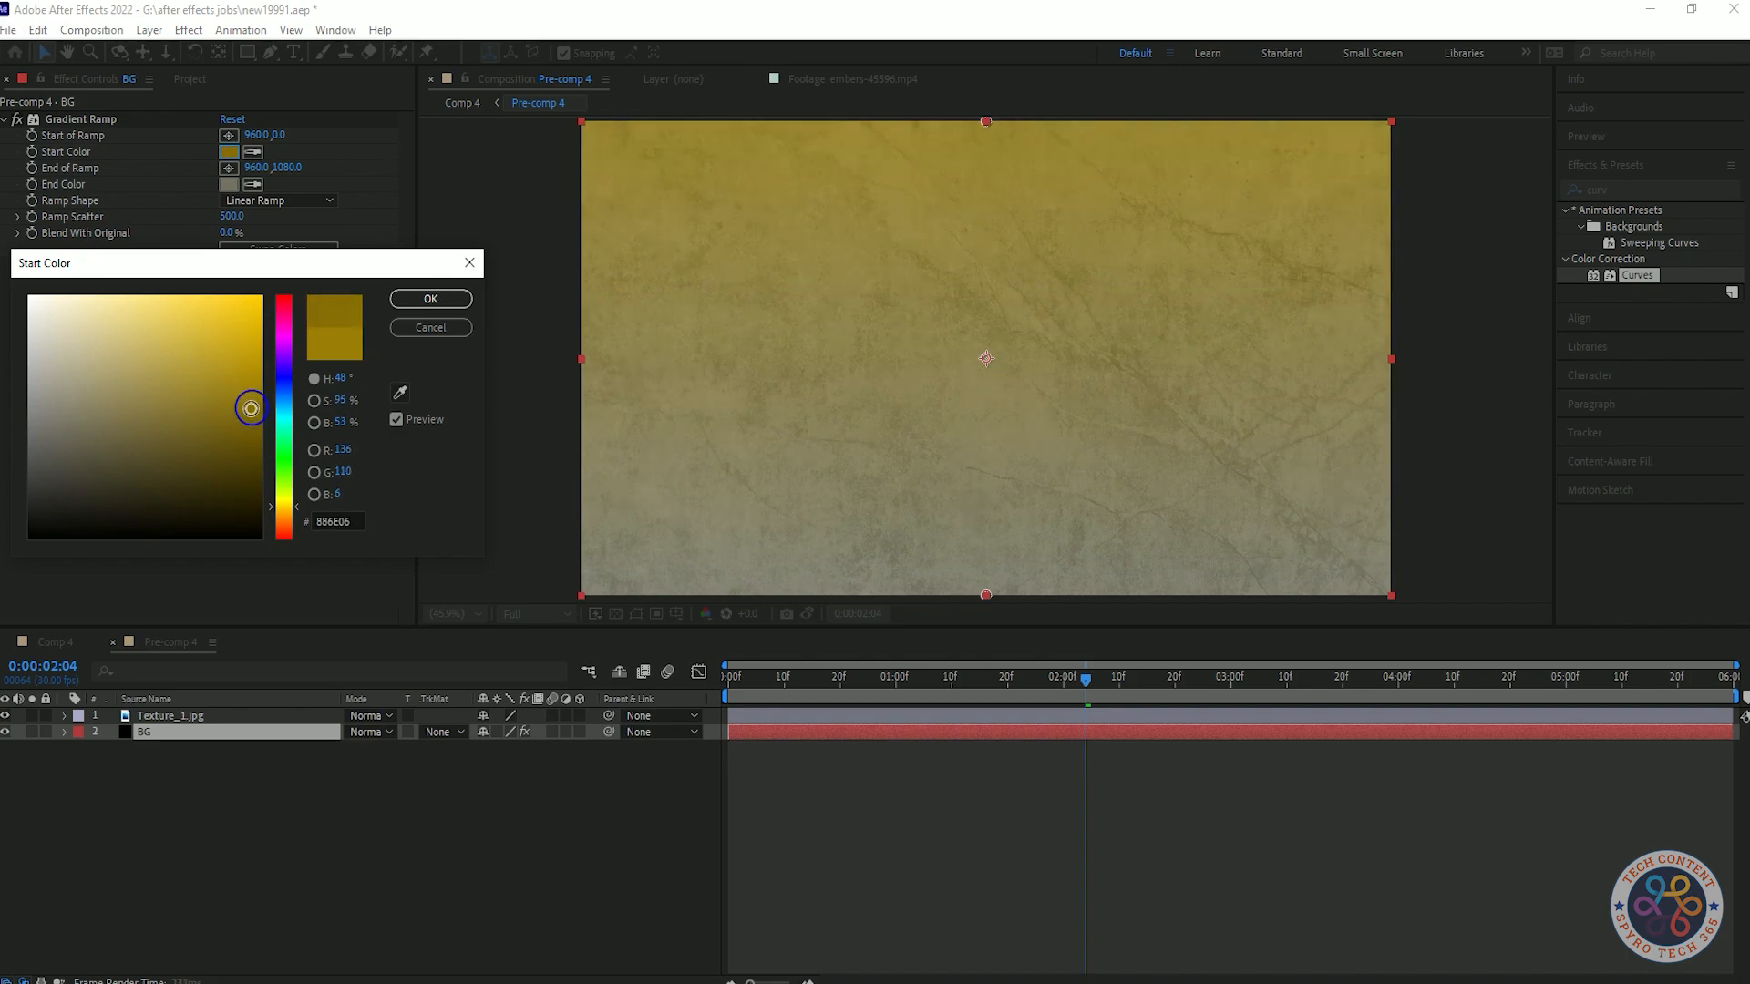
left_click(431, 298)
left_click(56, 642)
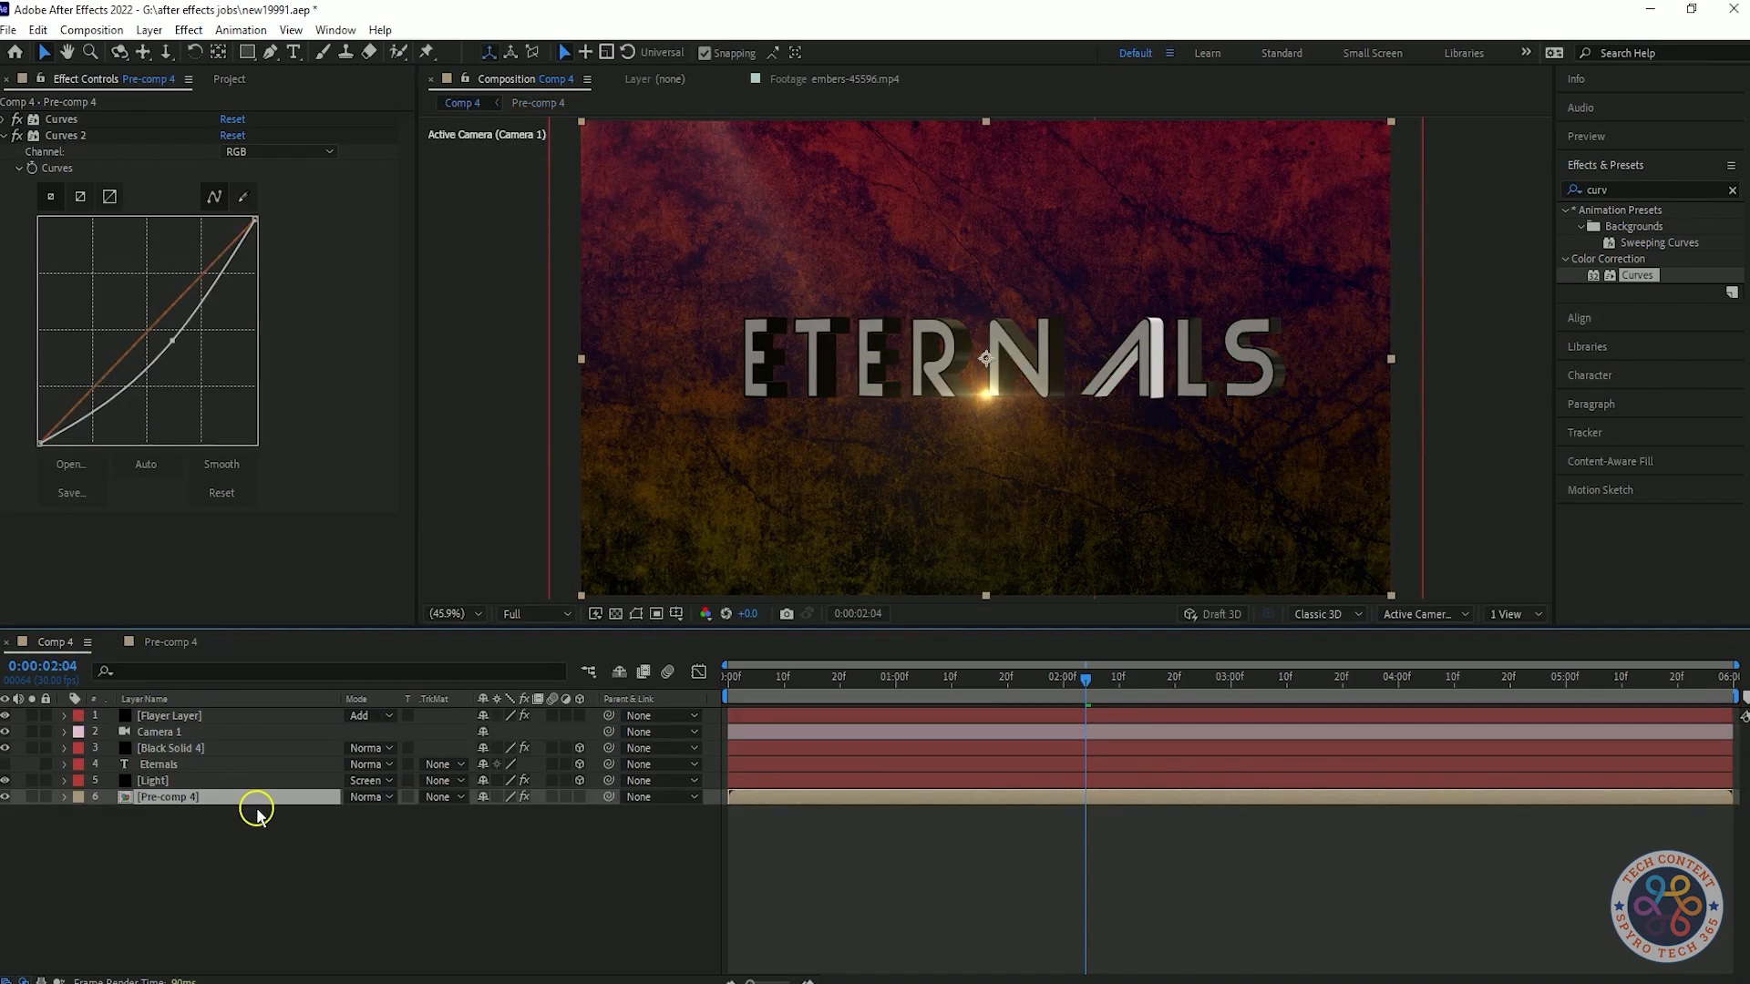
- Undo the darker start color of the BG gradient and go back to Comp 4
key("ctrl+z")
left_click(392, 832)
left_click(55, 641)
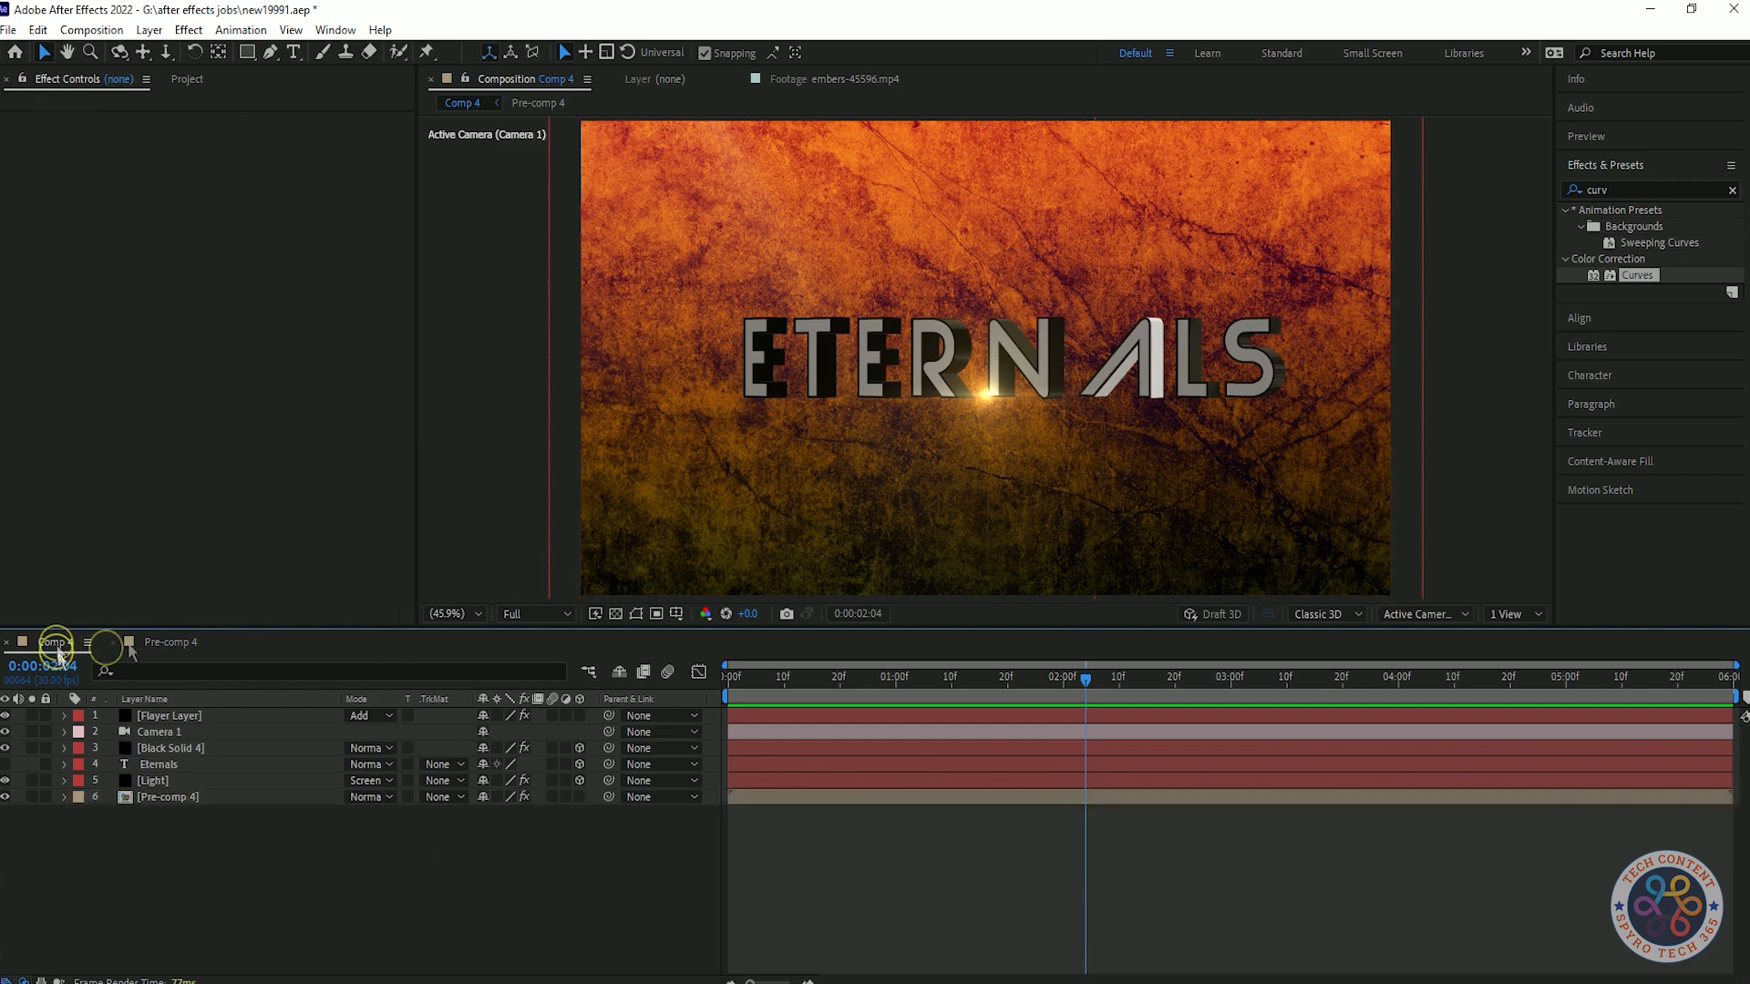
- Select the Pre-comp 4 layer and scrub through the timeline to check the title against the graded background
left_click(196, 798)
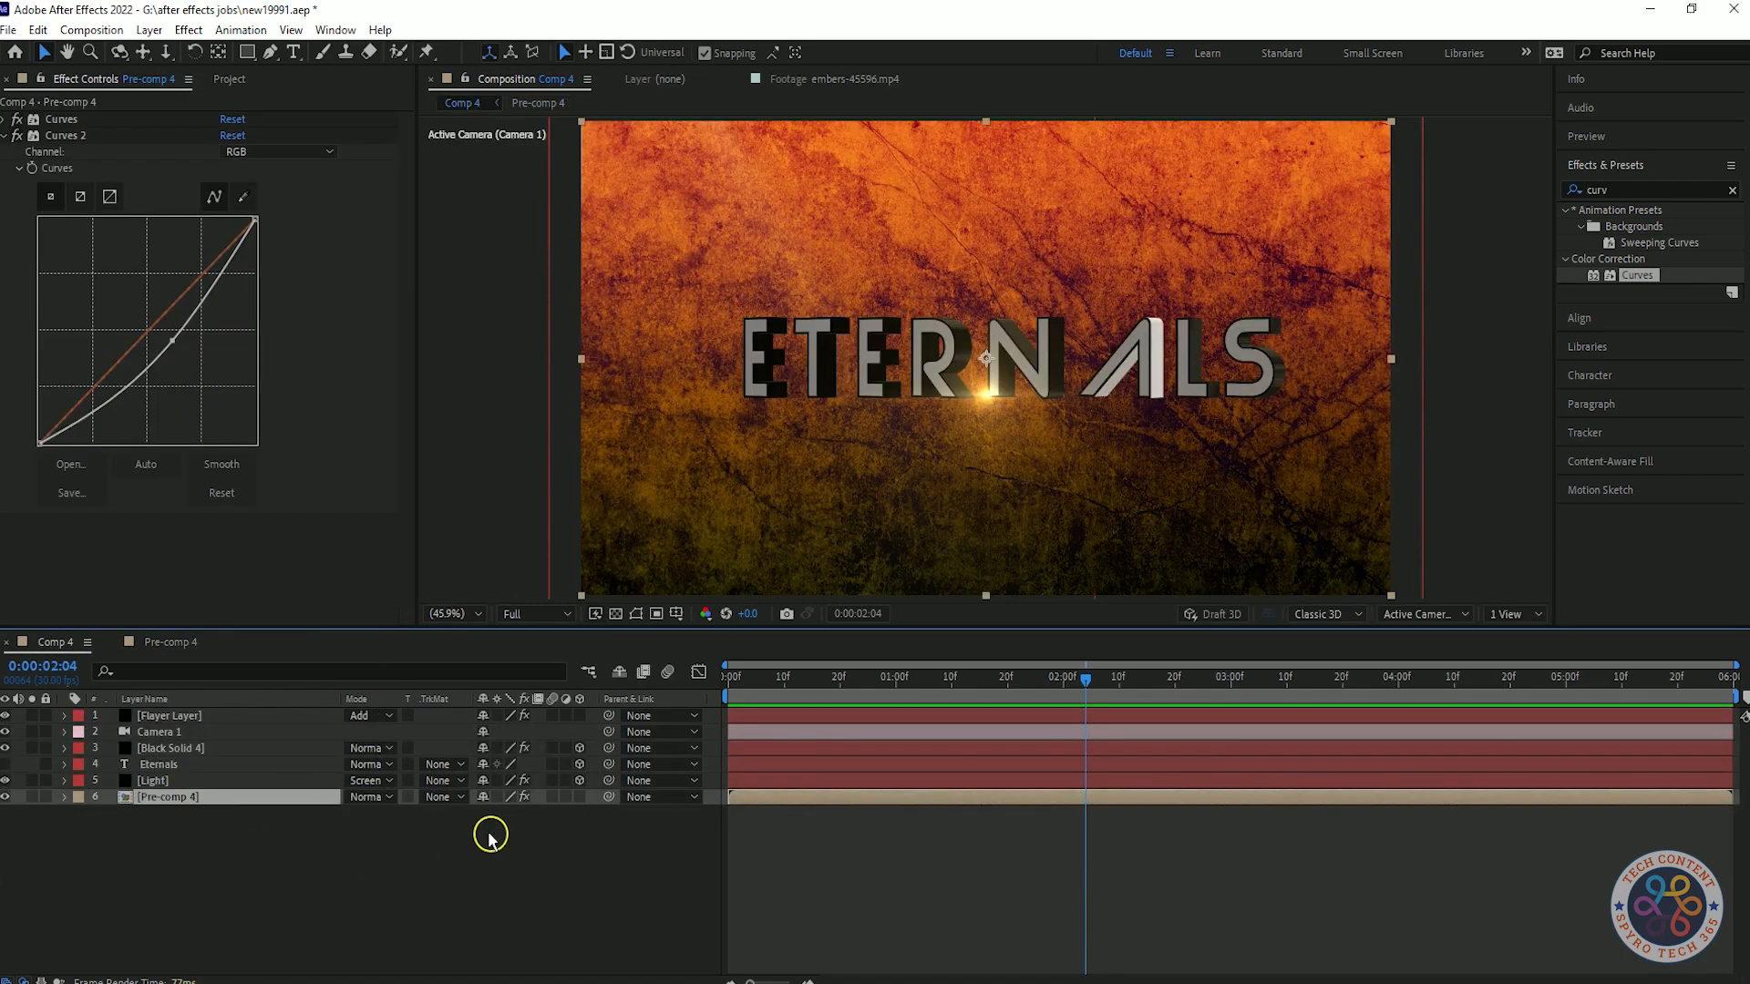
left_click_drag(1083, 679, 1673, 679)
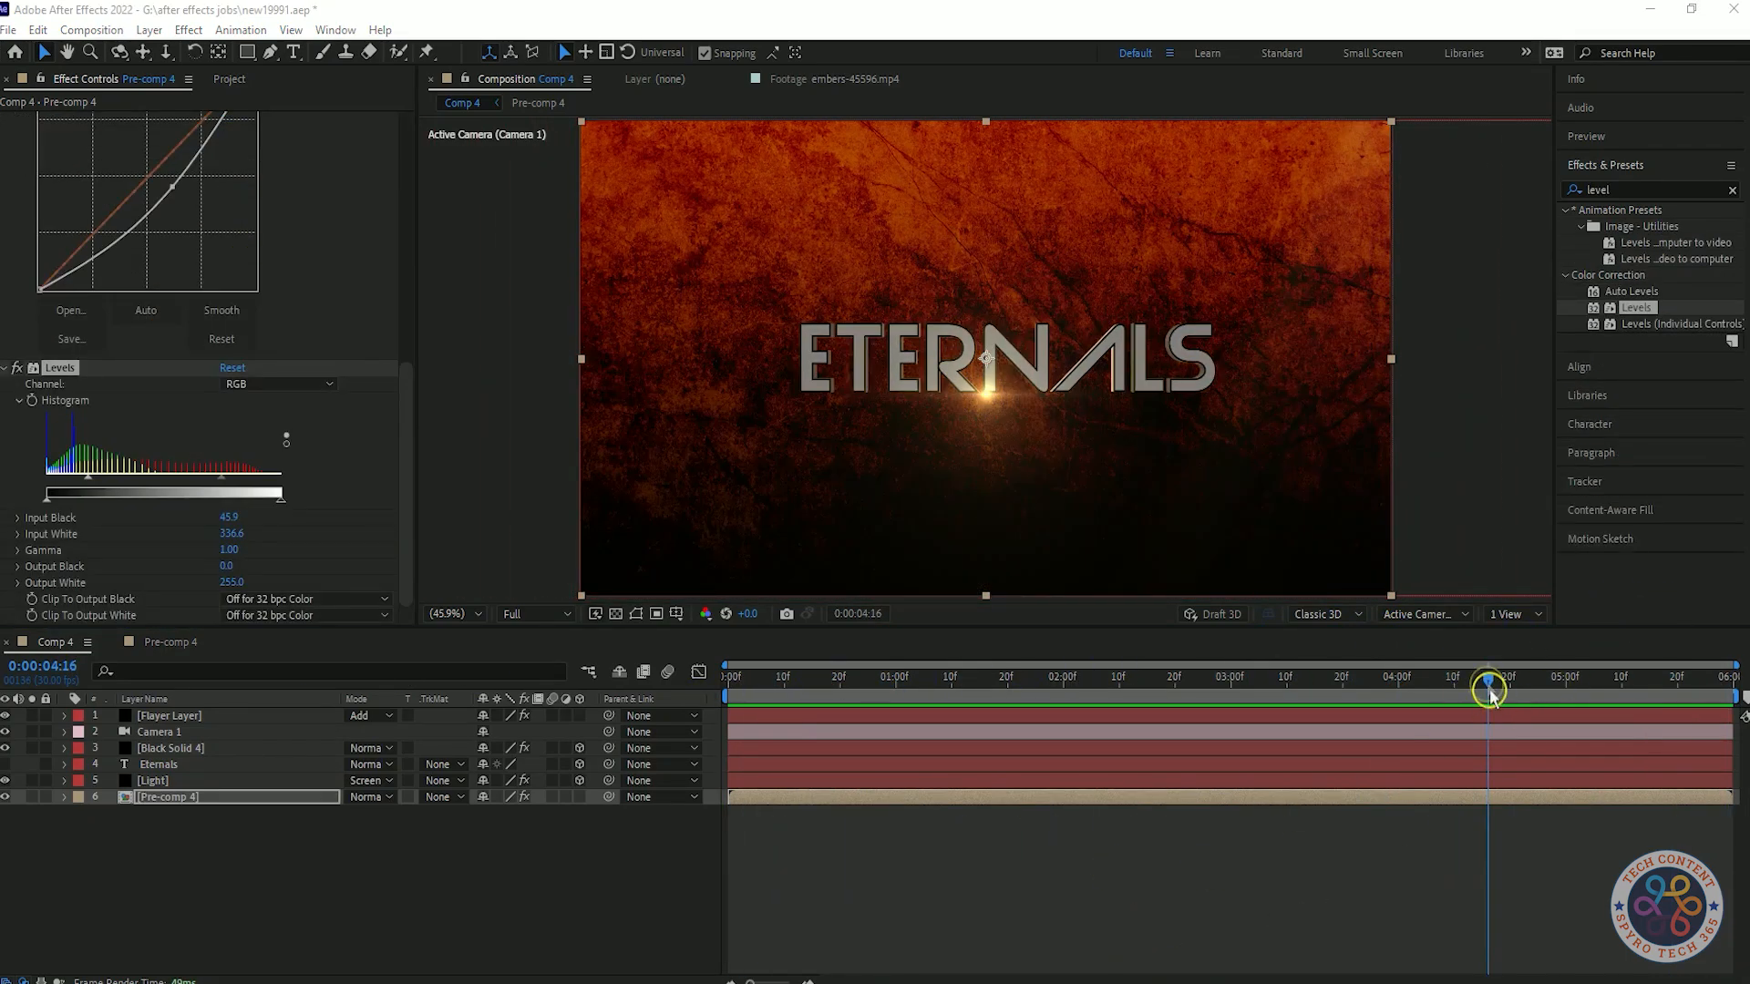
- Preview the title animation from the first frame and park the playhead at 0:00:00:10
left_click_drag(1488, 696, 627, 672)
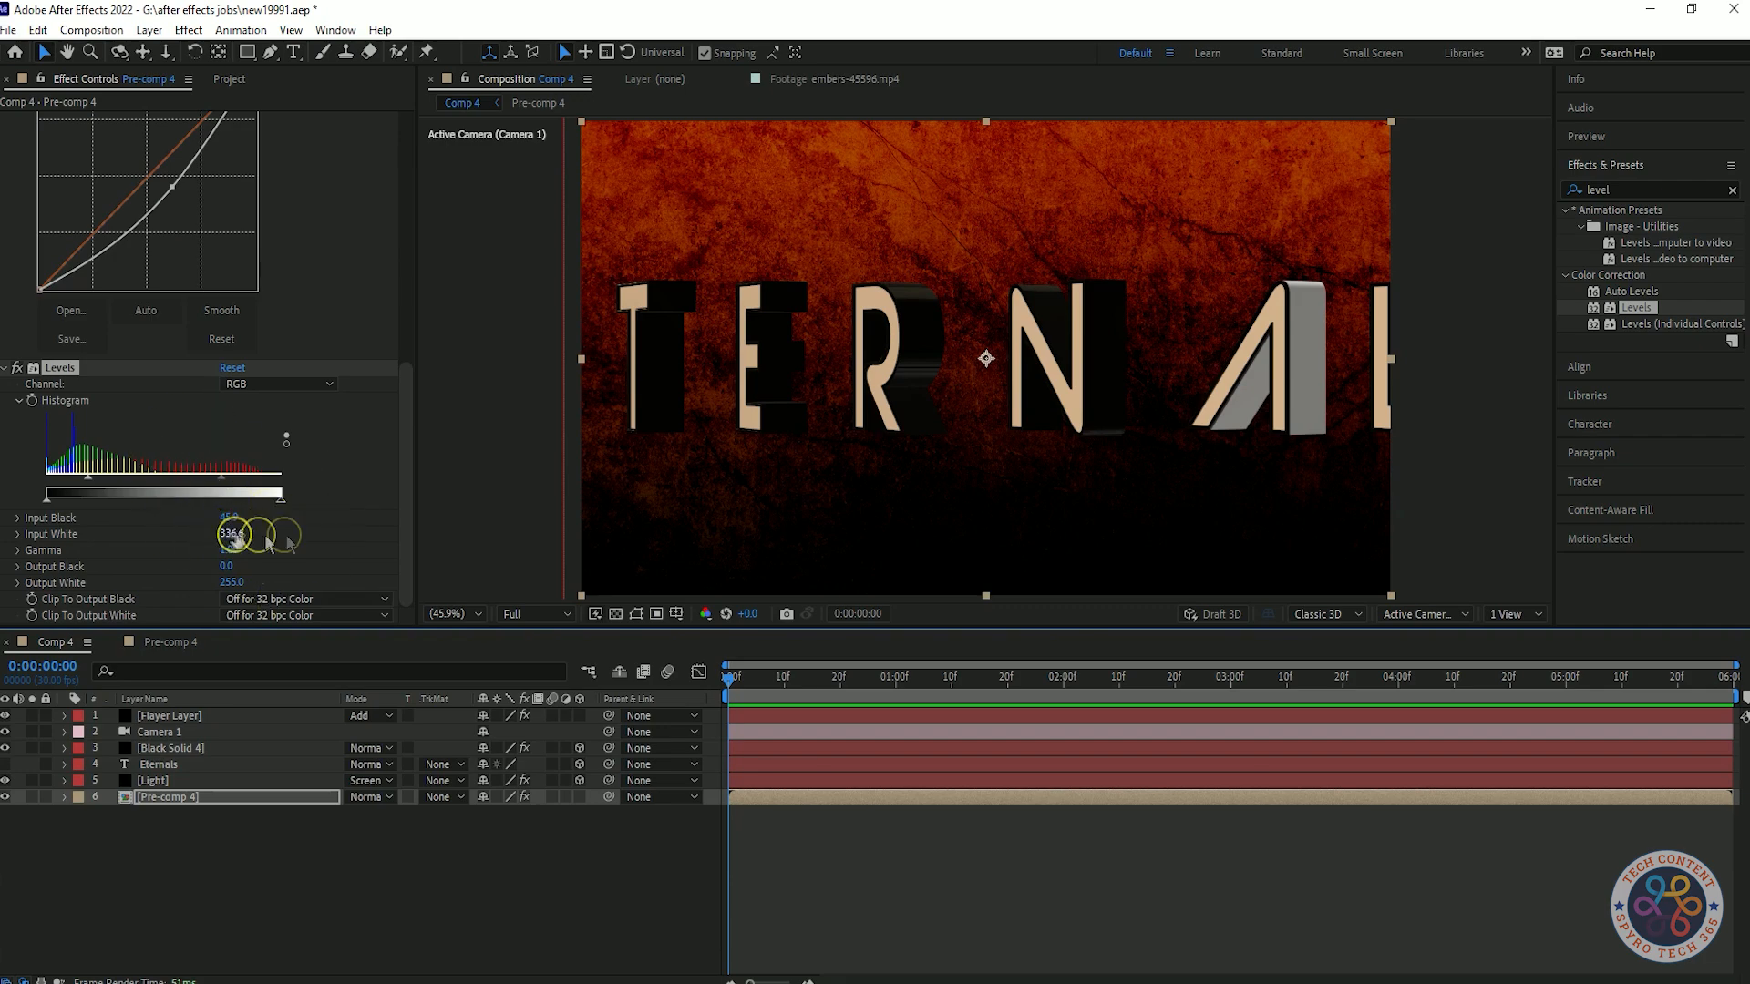
key("space")
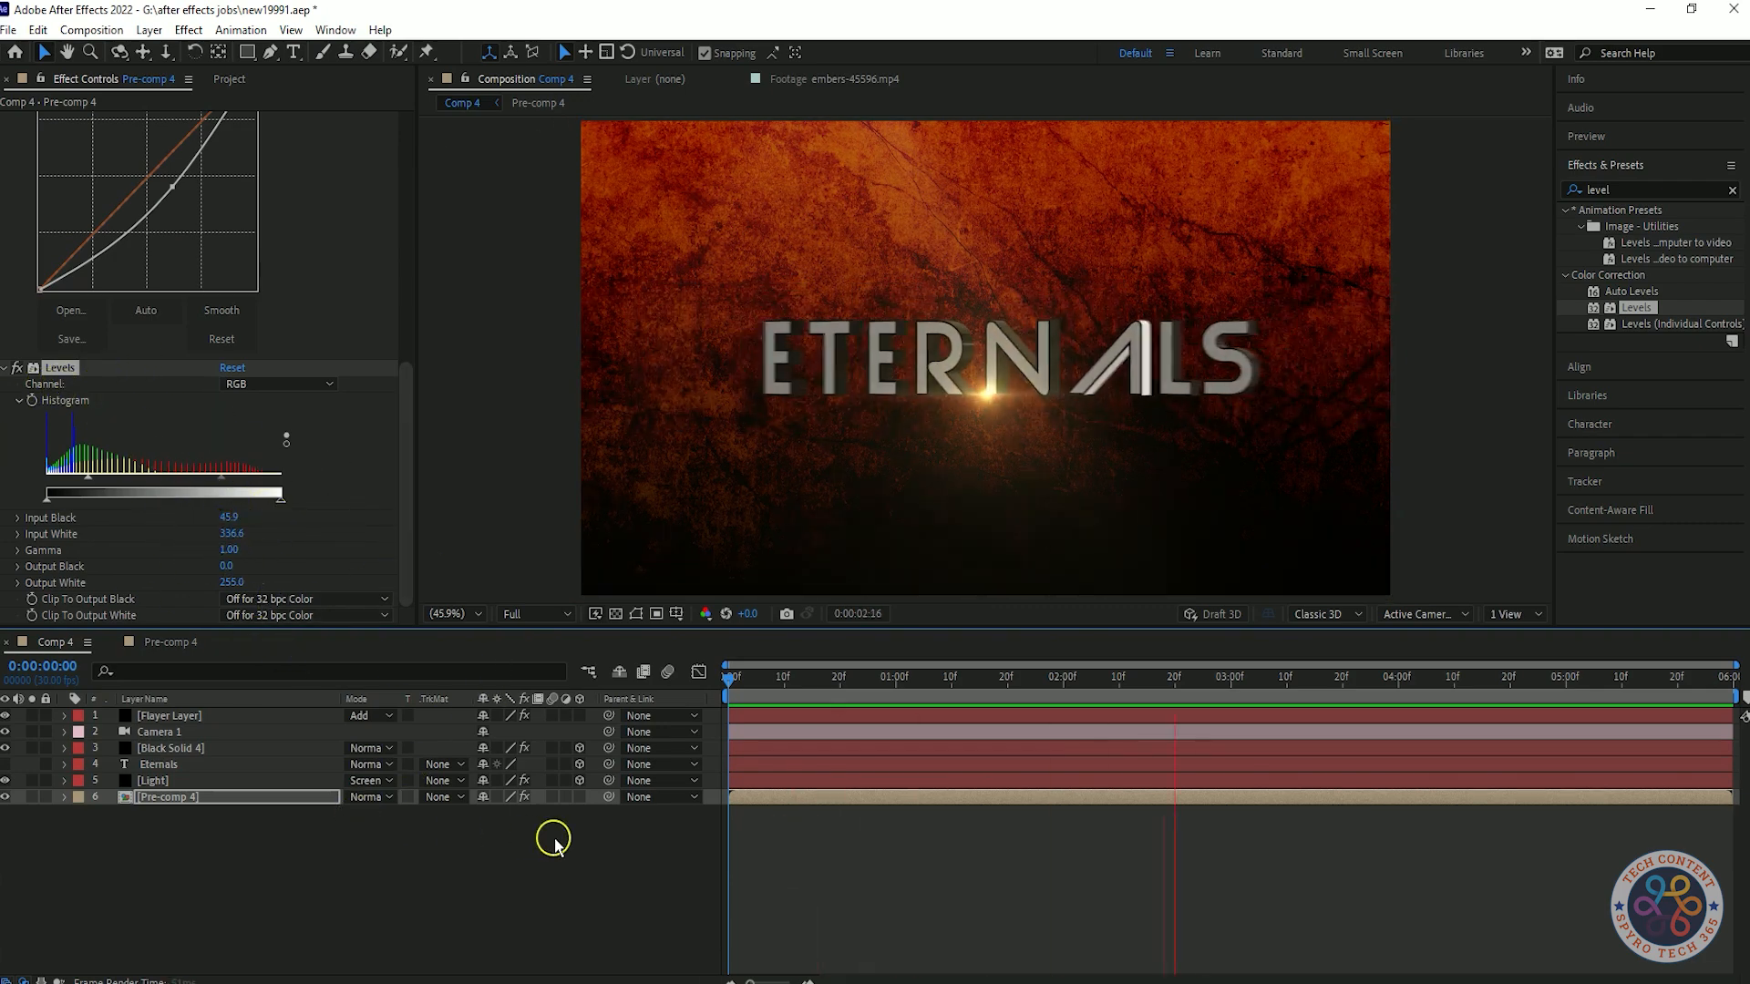
left_click(789, 681)
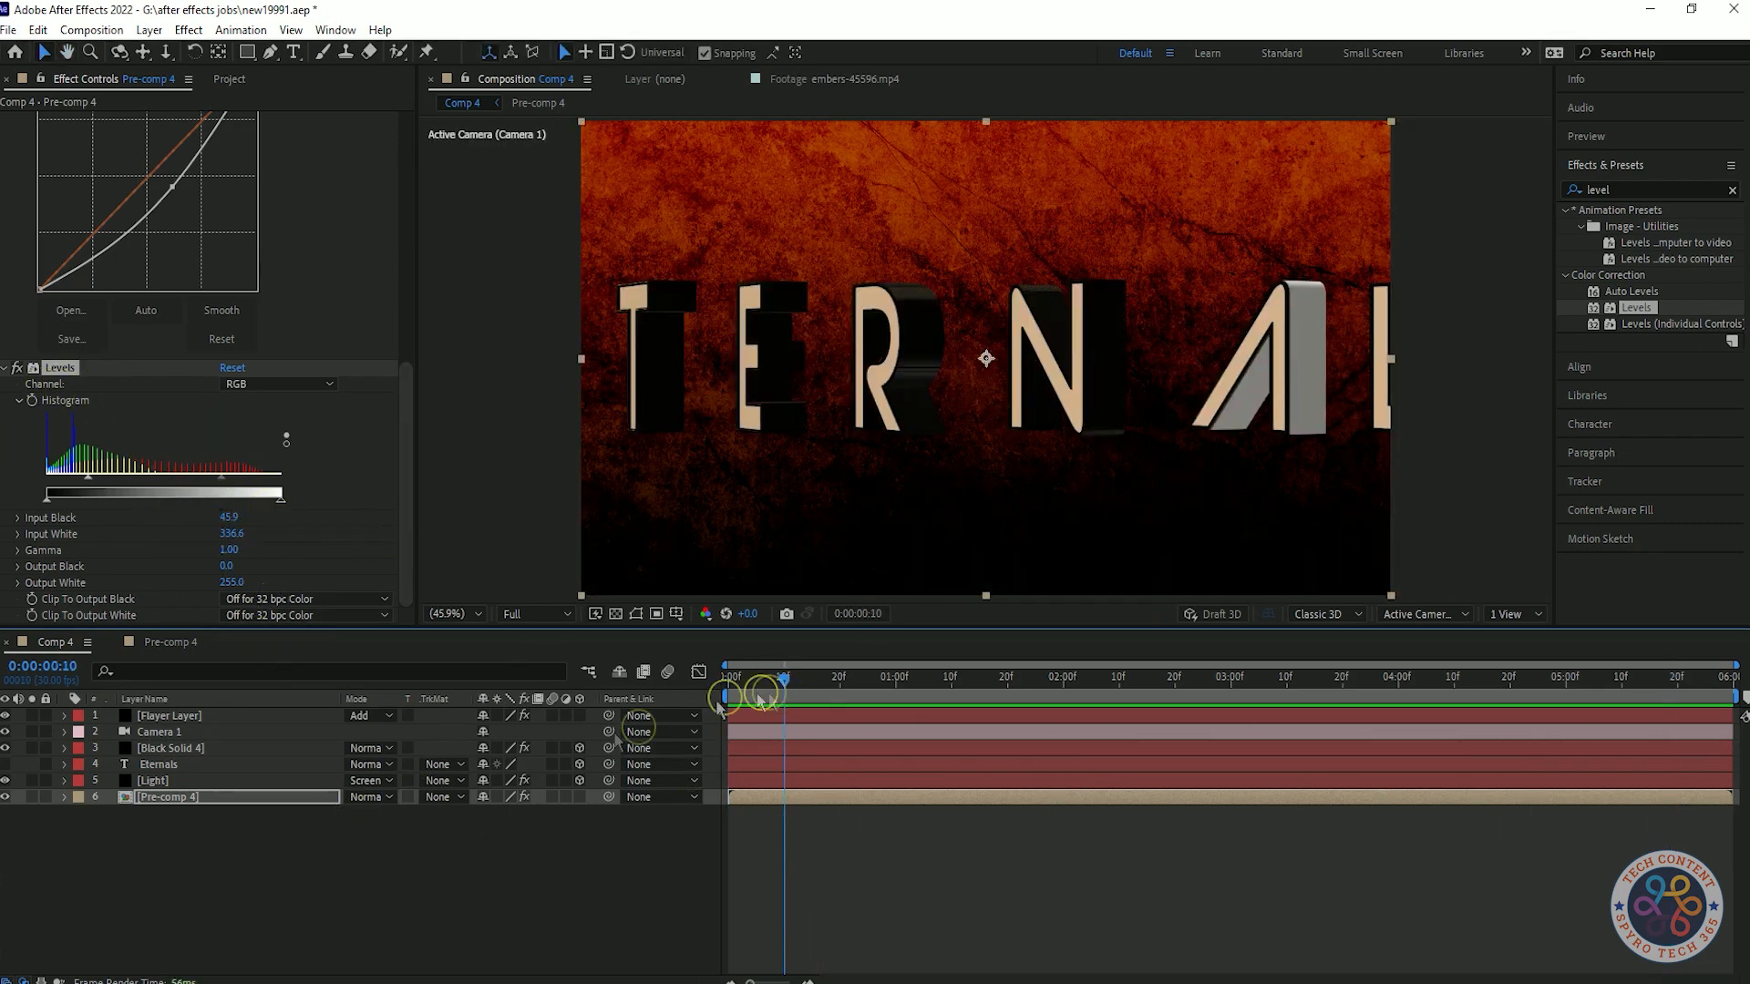
- Add a new adjustment layer above all the layers in Comp 4
left_click(404, 880)
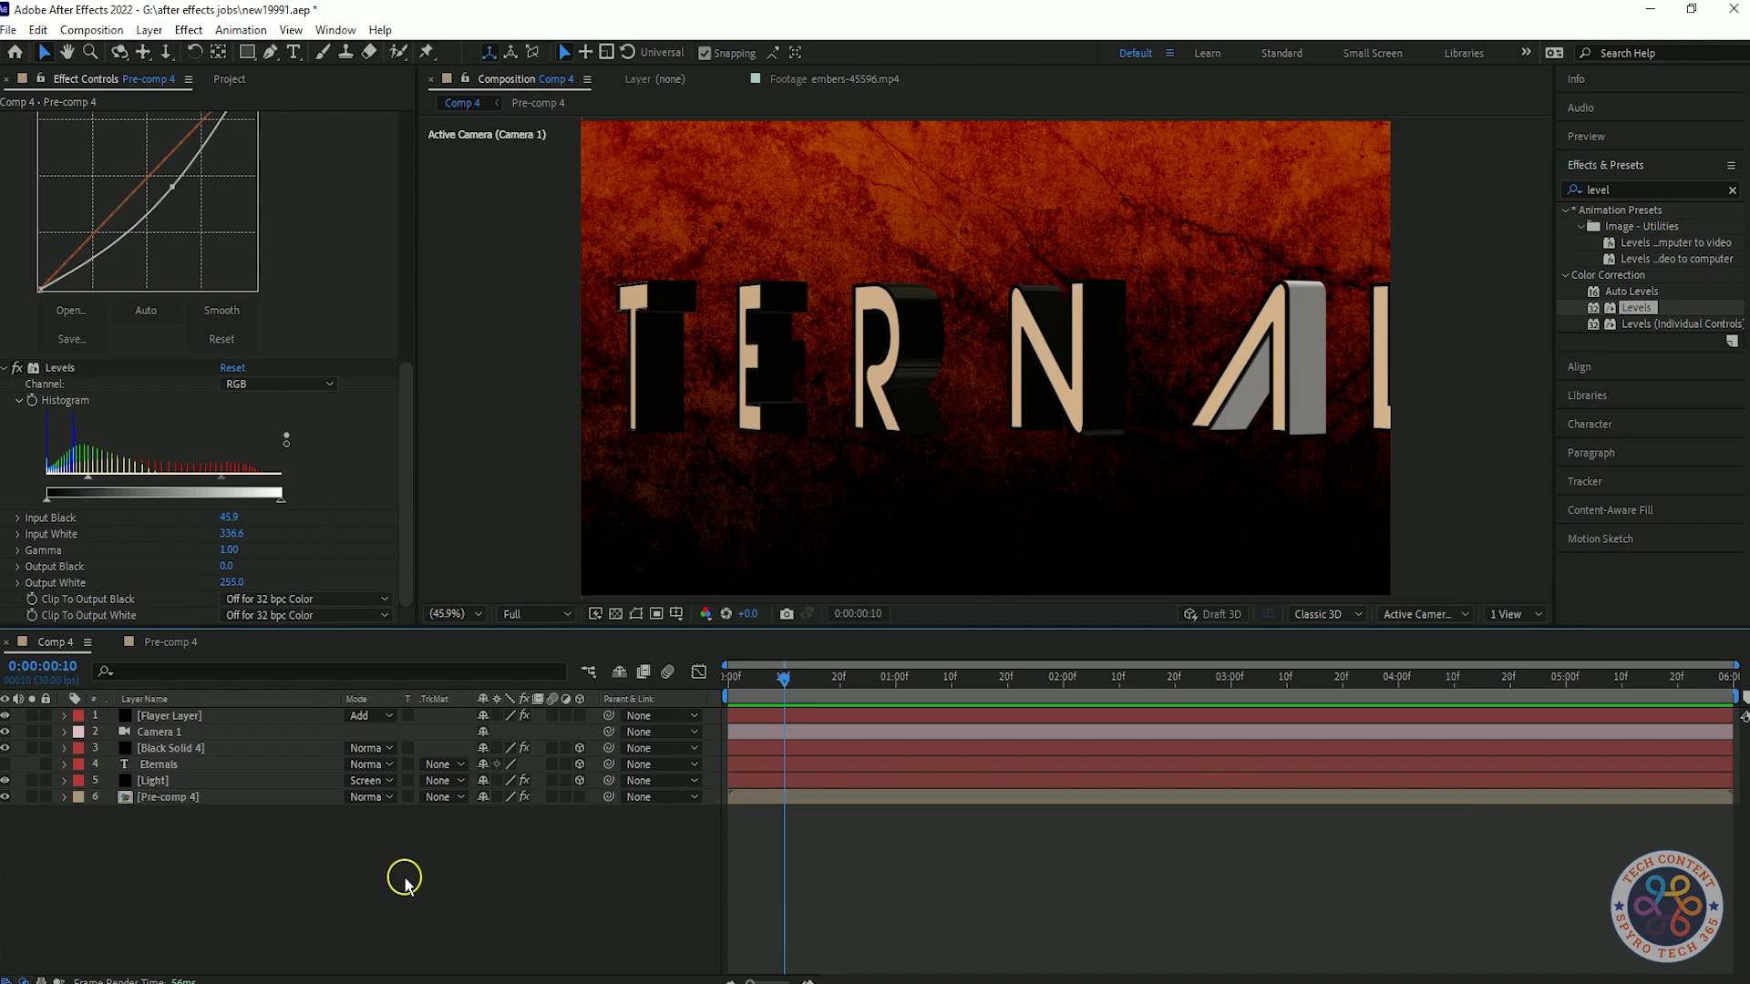
right_click(440, 889)
mouse_move(511, 660)
left_click(729, 815)
left_click(293, 719)
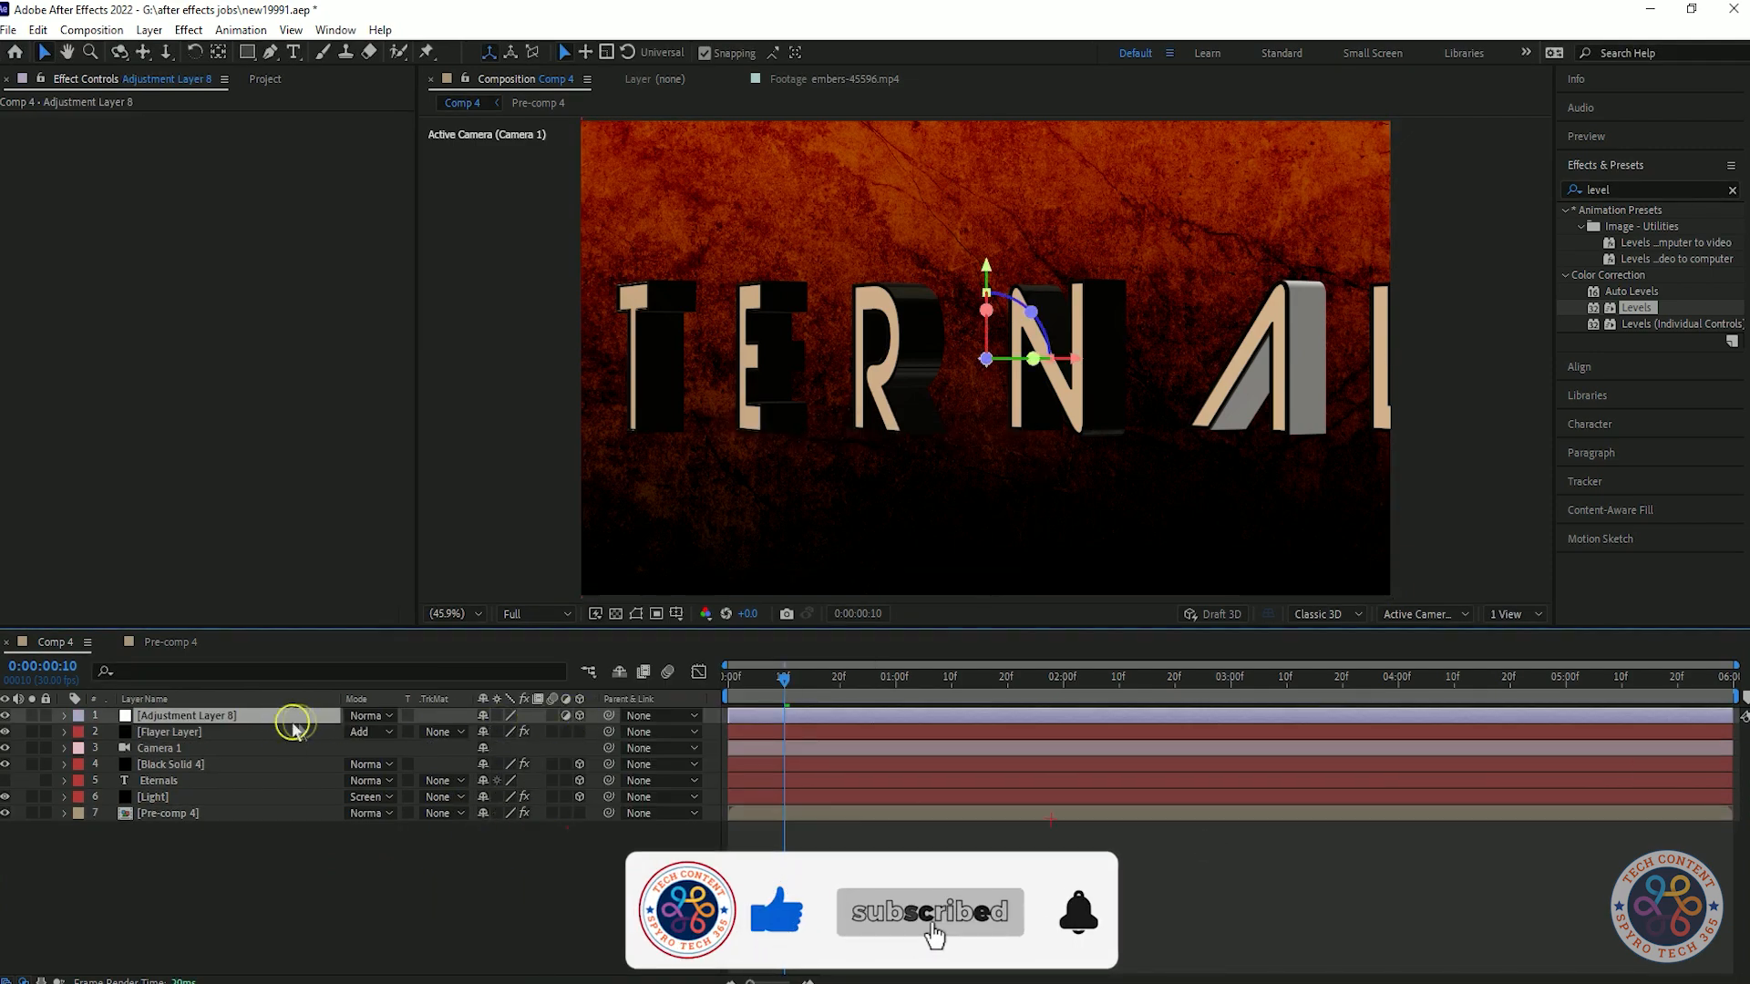
- Try an opacity fade on the adjustment layer with keyframes at 0:00:00:10 and at the start with 0%, and preview it
key("t")
left_click(111, 731)
left_click_drag(785, 680, 726, 679)
left_click_drag(487, 732, 188, 729)
key("space")
left_click_drag(743, 681, 1745, 621)
key("Home")
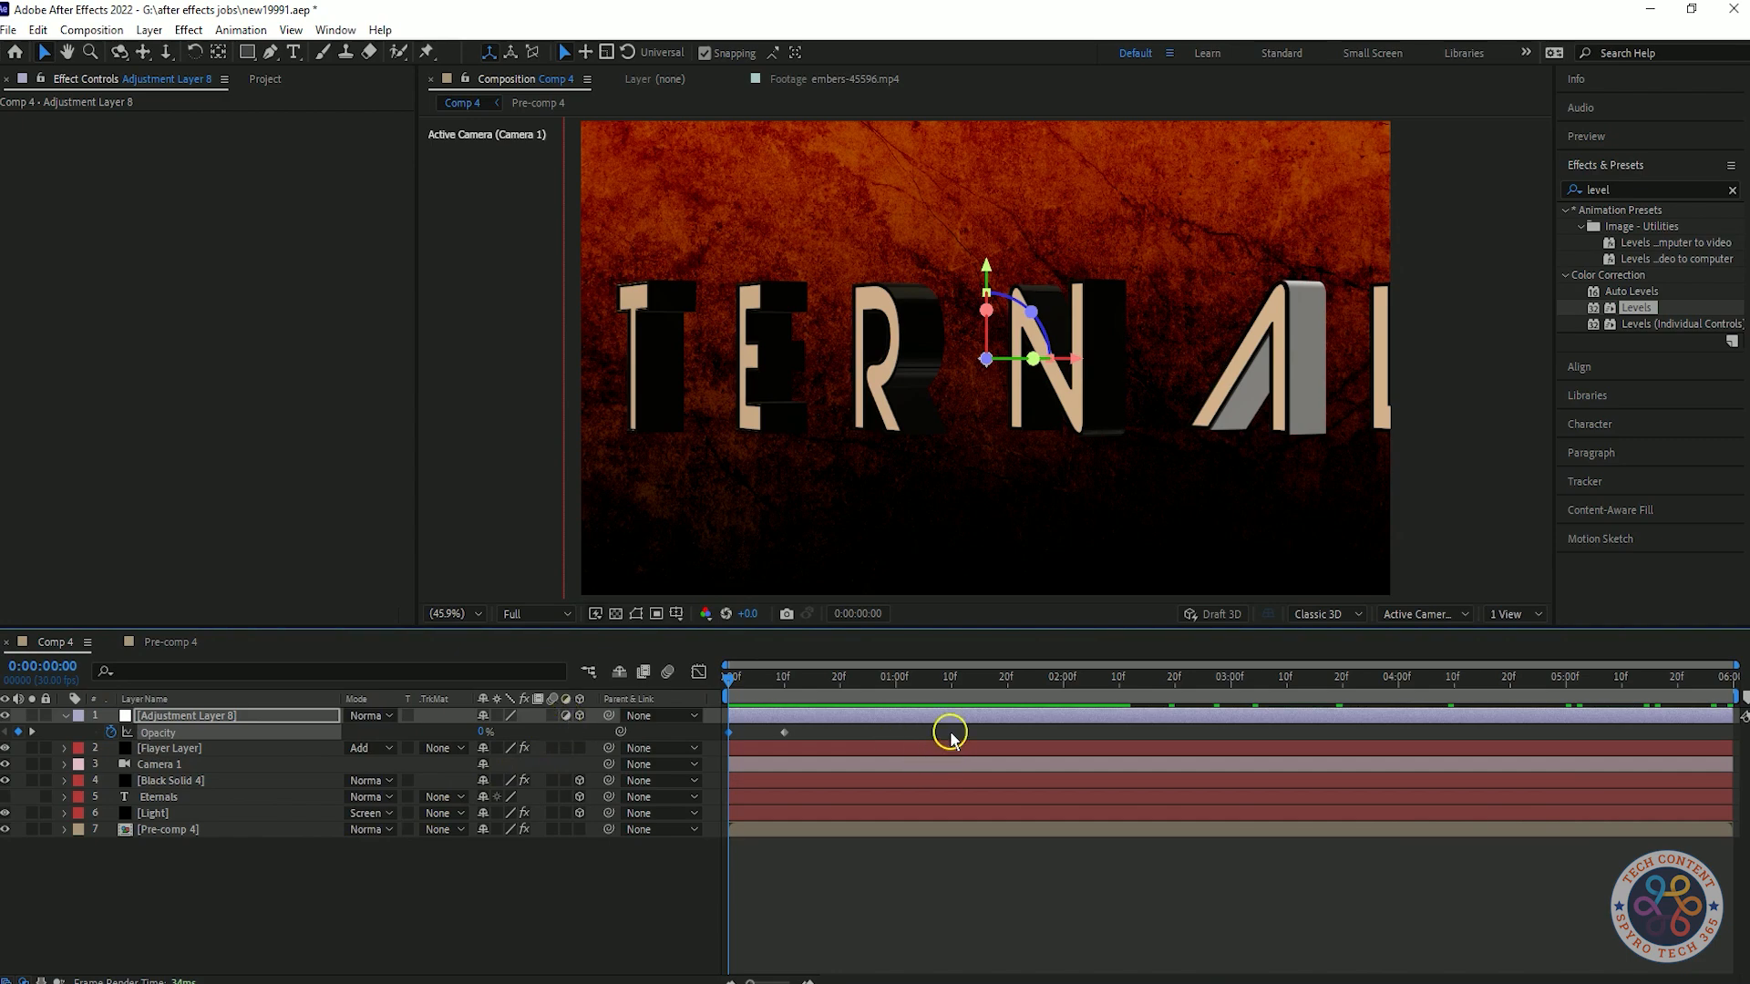
key("ctrl+z")
key("ctrl+z")
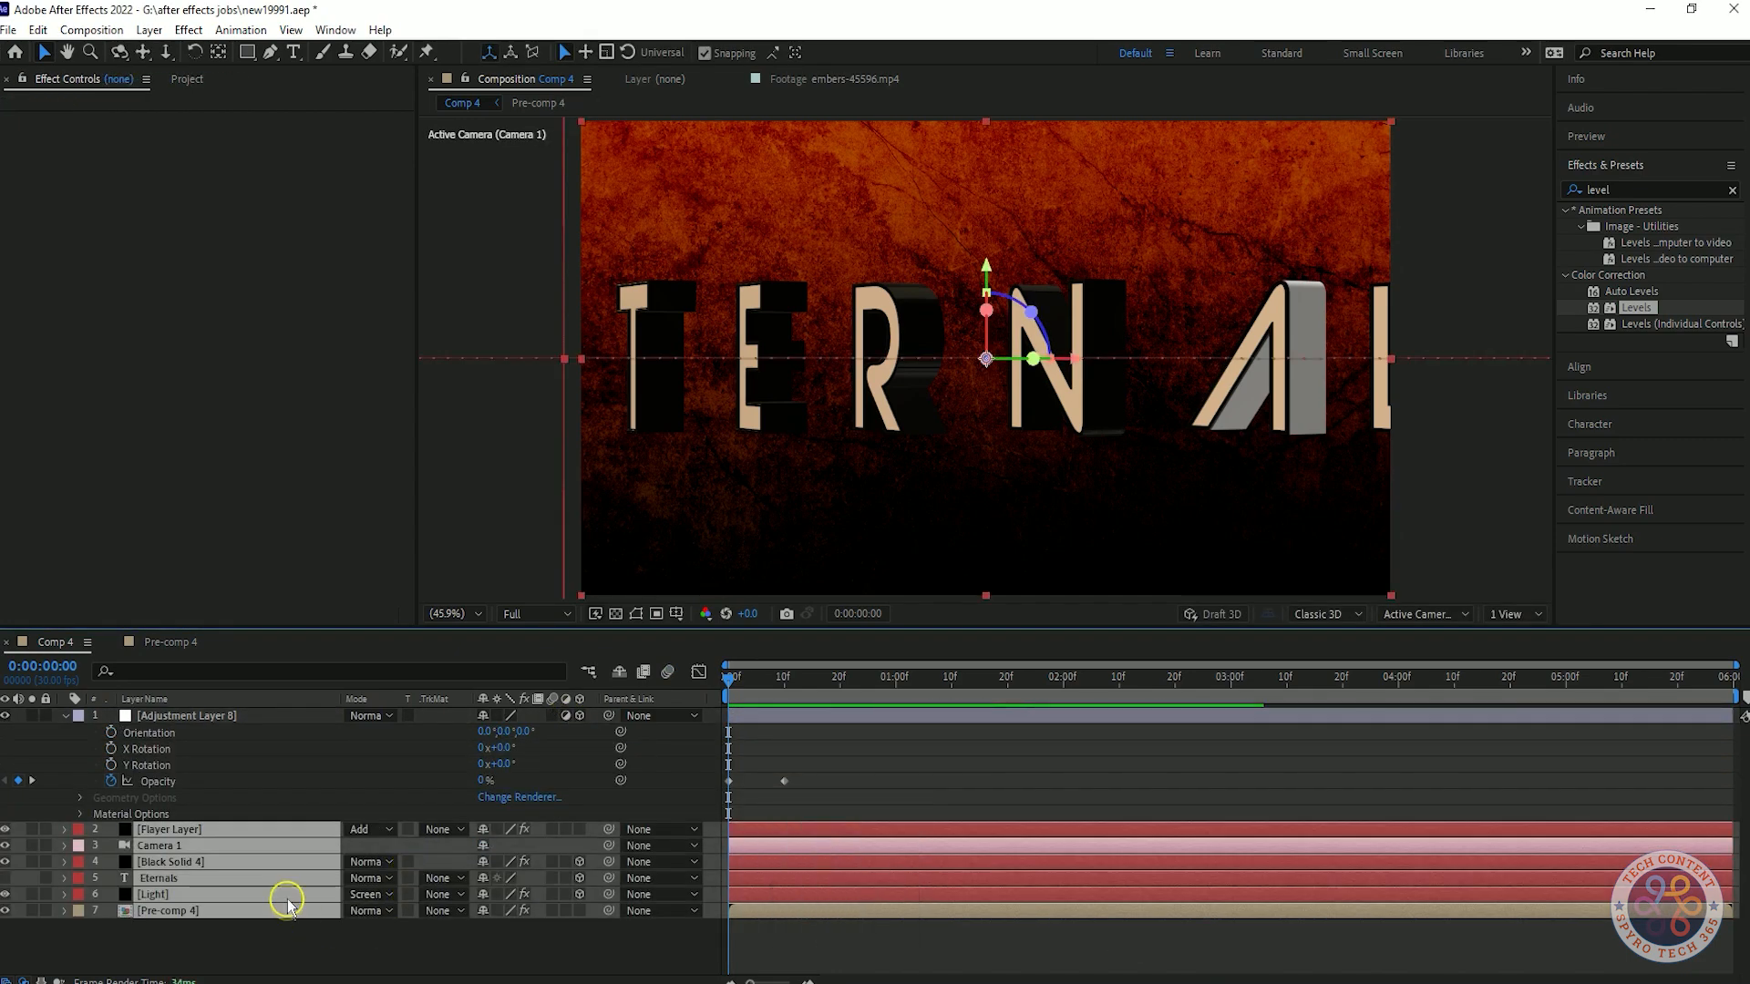
- Pre-compose all layers below the adjustment layer into Pre-comp 5, moving all attributes, and delete the adjustment layer
right_click(301, 888)
left_click(402, 797)
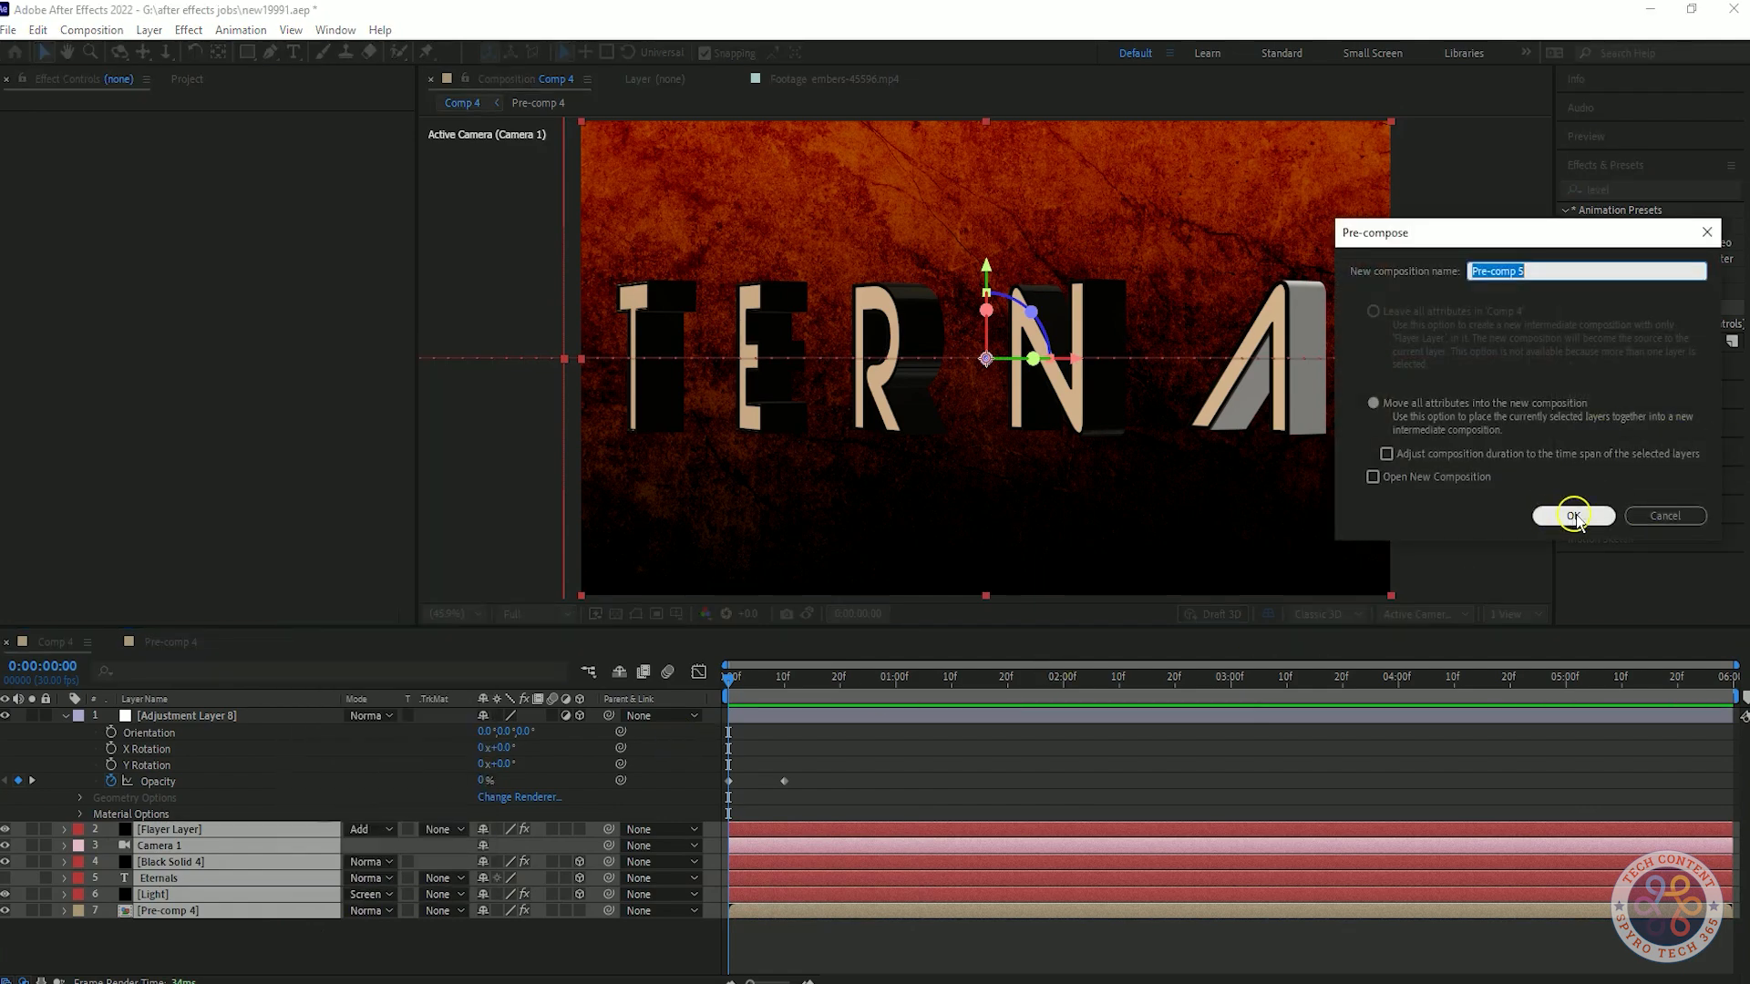
left_click(1558, 507)
left_click(268, 864)
left_click(254, 715)
key("Delete")
- Keyframe the opacity of Pre-comp 5 at 100% at 0:00:00:10 and at 0% on the first frame
left_click(90, 719)
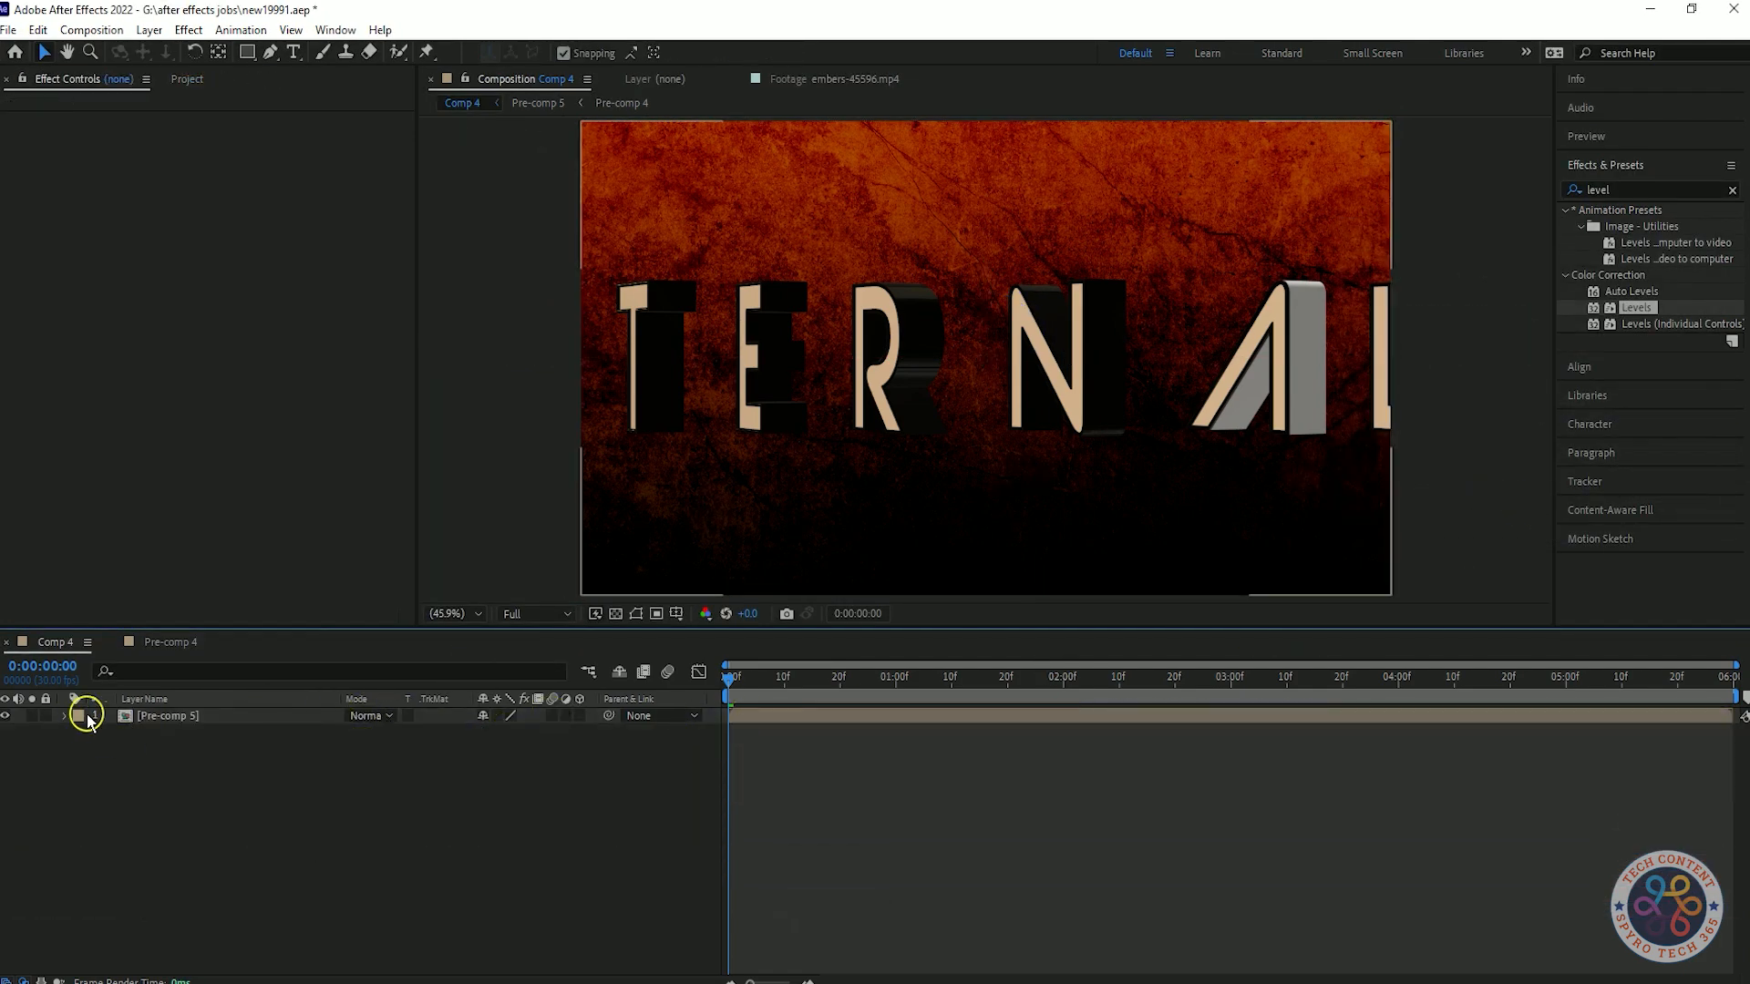
left_click(111, 733)
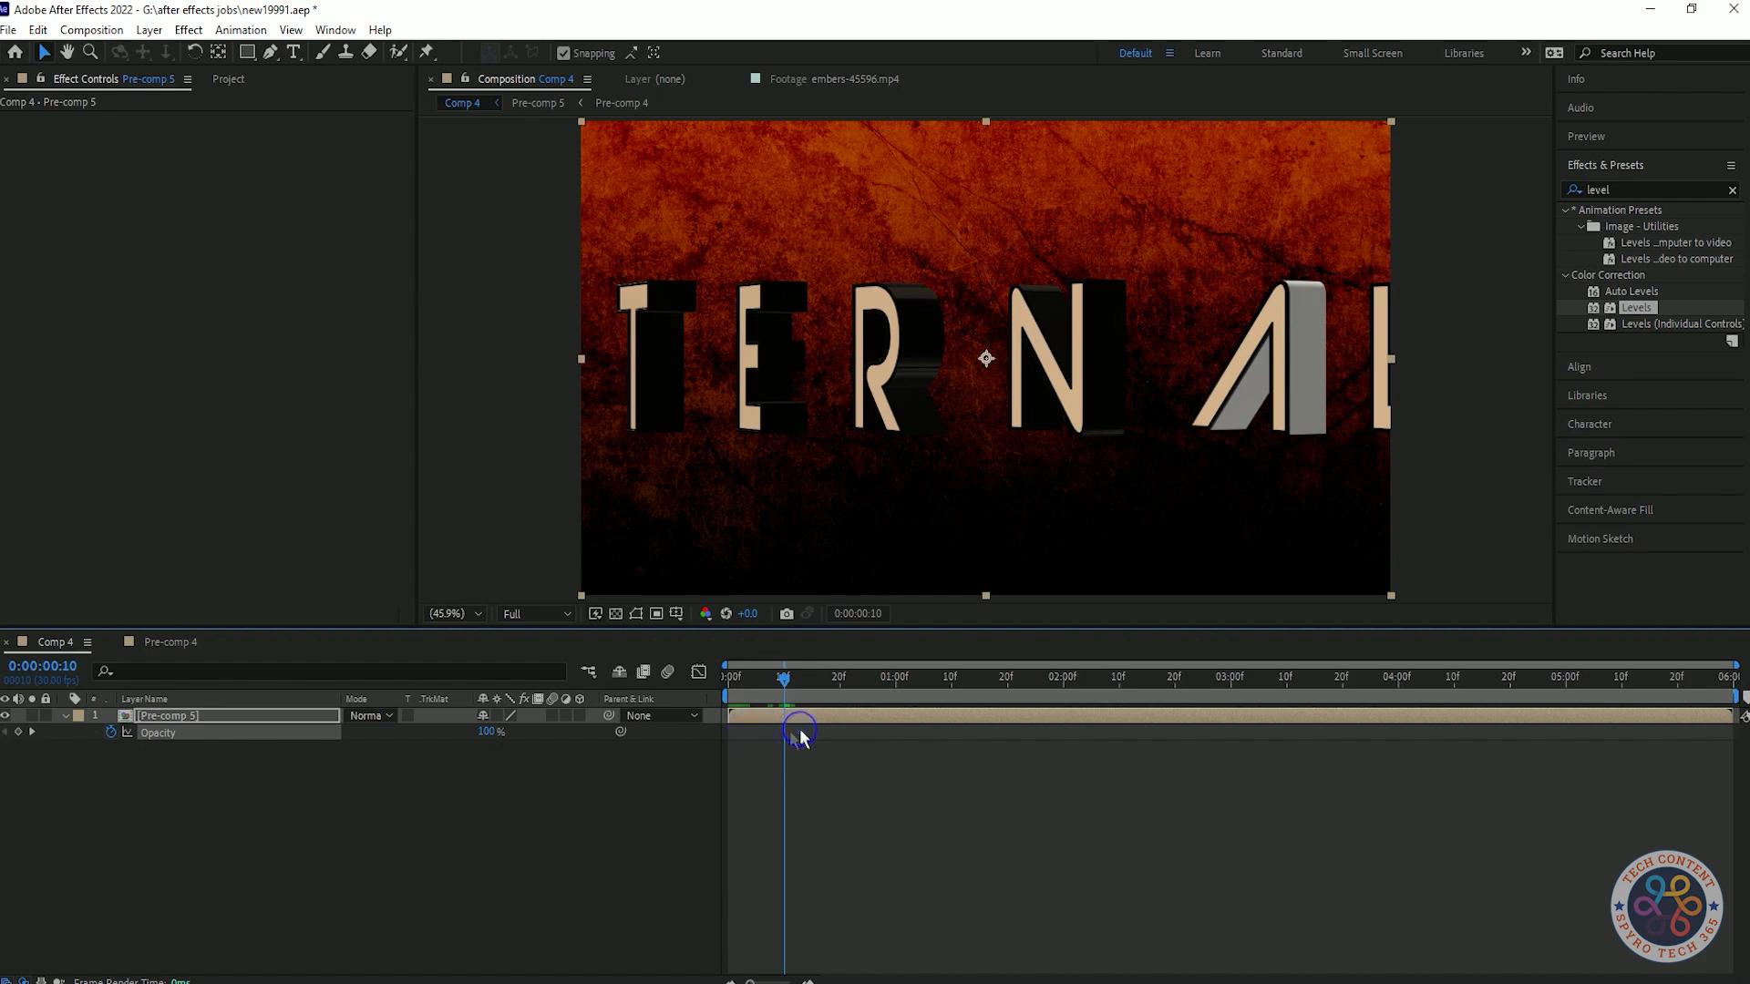
left_click_drag(781, 737, 786, 734)
left_click_drag(784, 679, 605, 685)
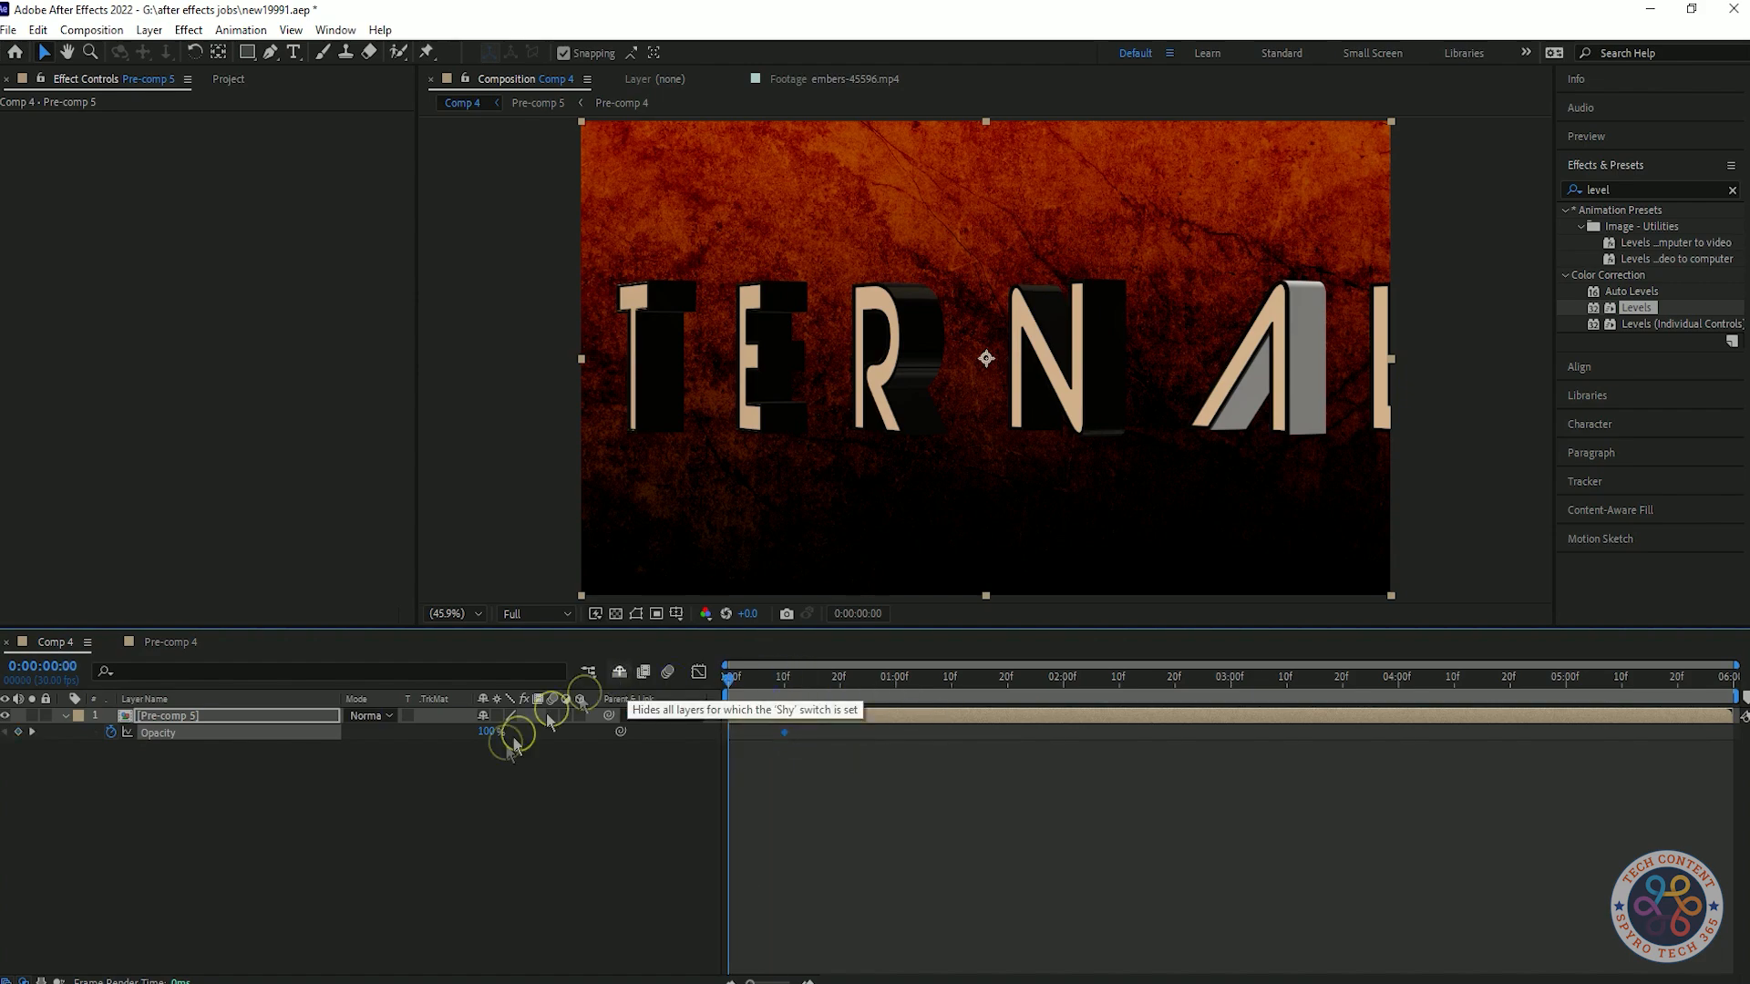
left_click_drag(488, 732, 247, 743)
- Preview the fade-in and shorten it by moving the 100% opacity keyframe to 0:00:00:05
key("space")
left_click_drag(1139, 685, 686, 696)
key("space")
left_click_drag(811, 683, 756, 735)
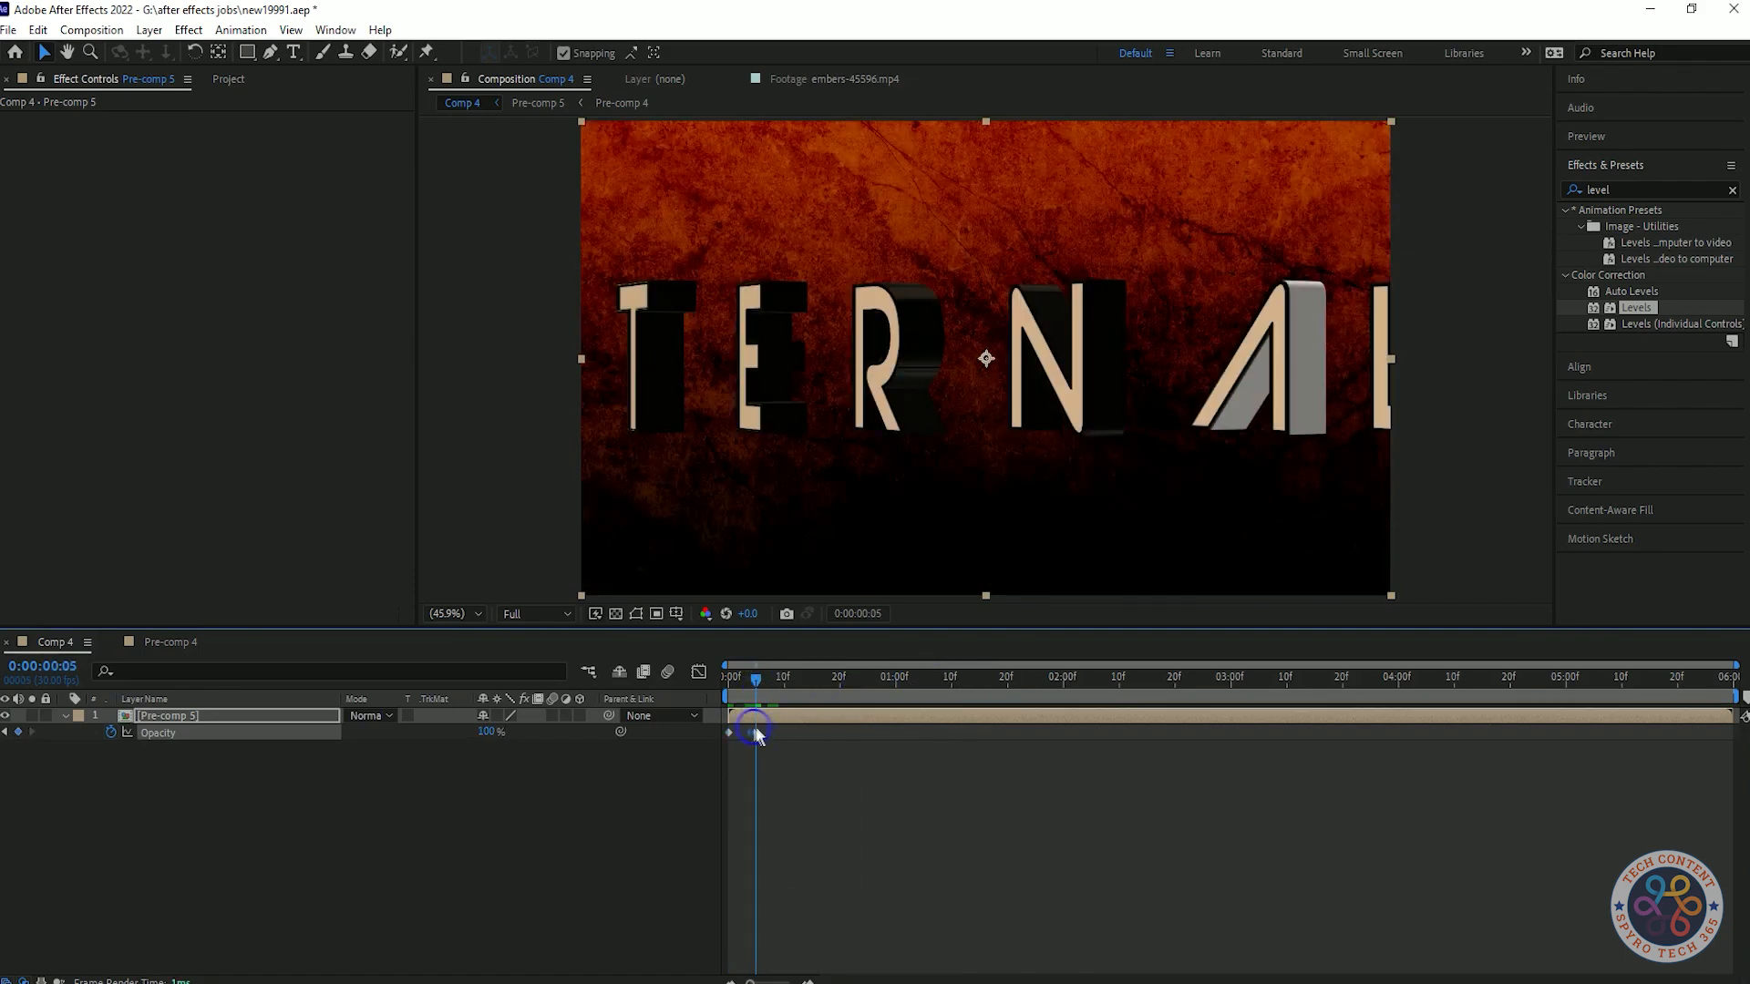
- Ease the opacity keyframes in the Graph Editor so the fade speed peaks near the first frame, and preview the fade
left_click(700, 671)
scroll(892, 907, "up", 3)
left_click_drag(968, 981, 791, 931)
left_click(736, 681)
key("space")
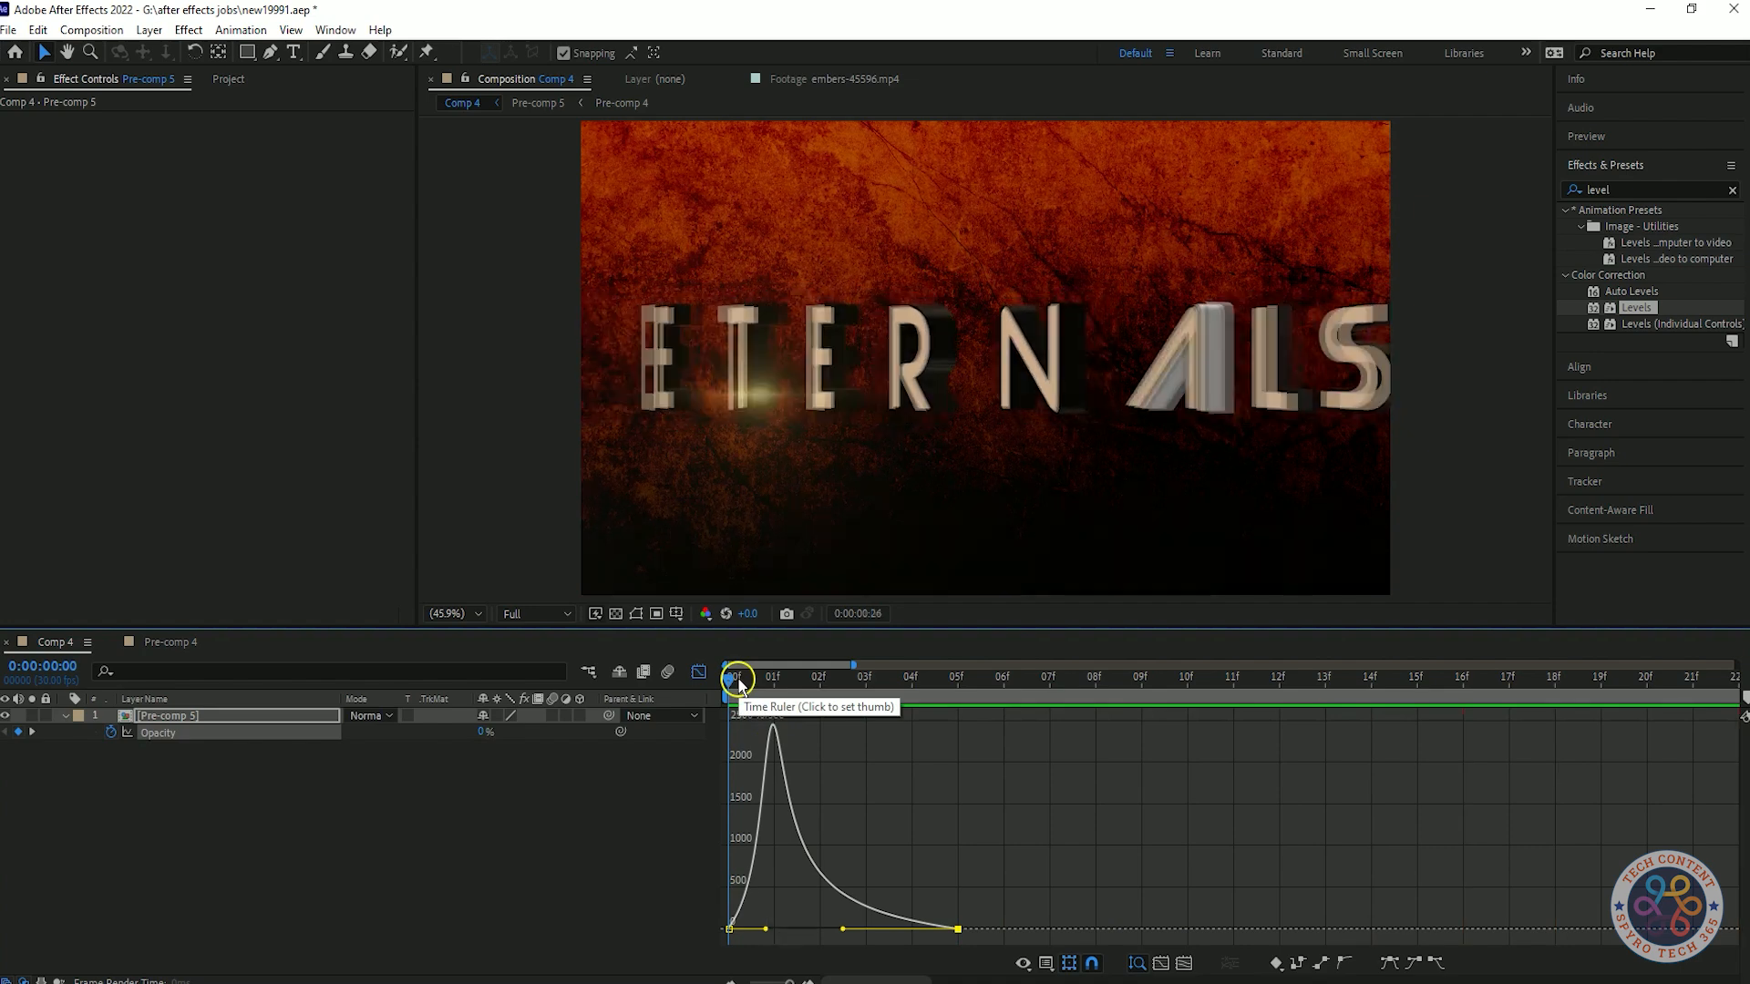
left_click(700, 671)
- Show the whole timeline range again and play the finished title animation from the start
left_click(524, 832)
key("space")
scroll(968, 875, "down", 3)
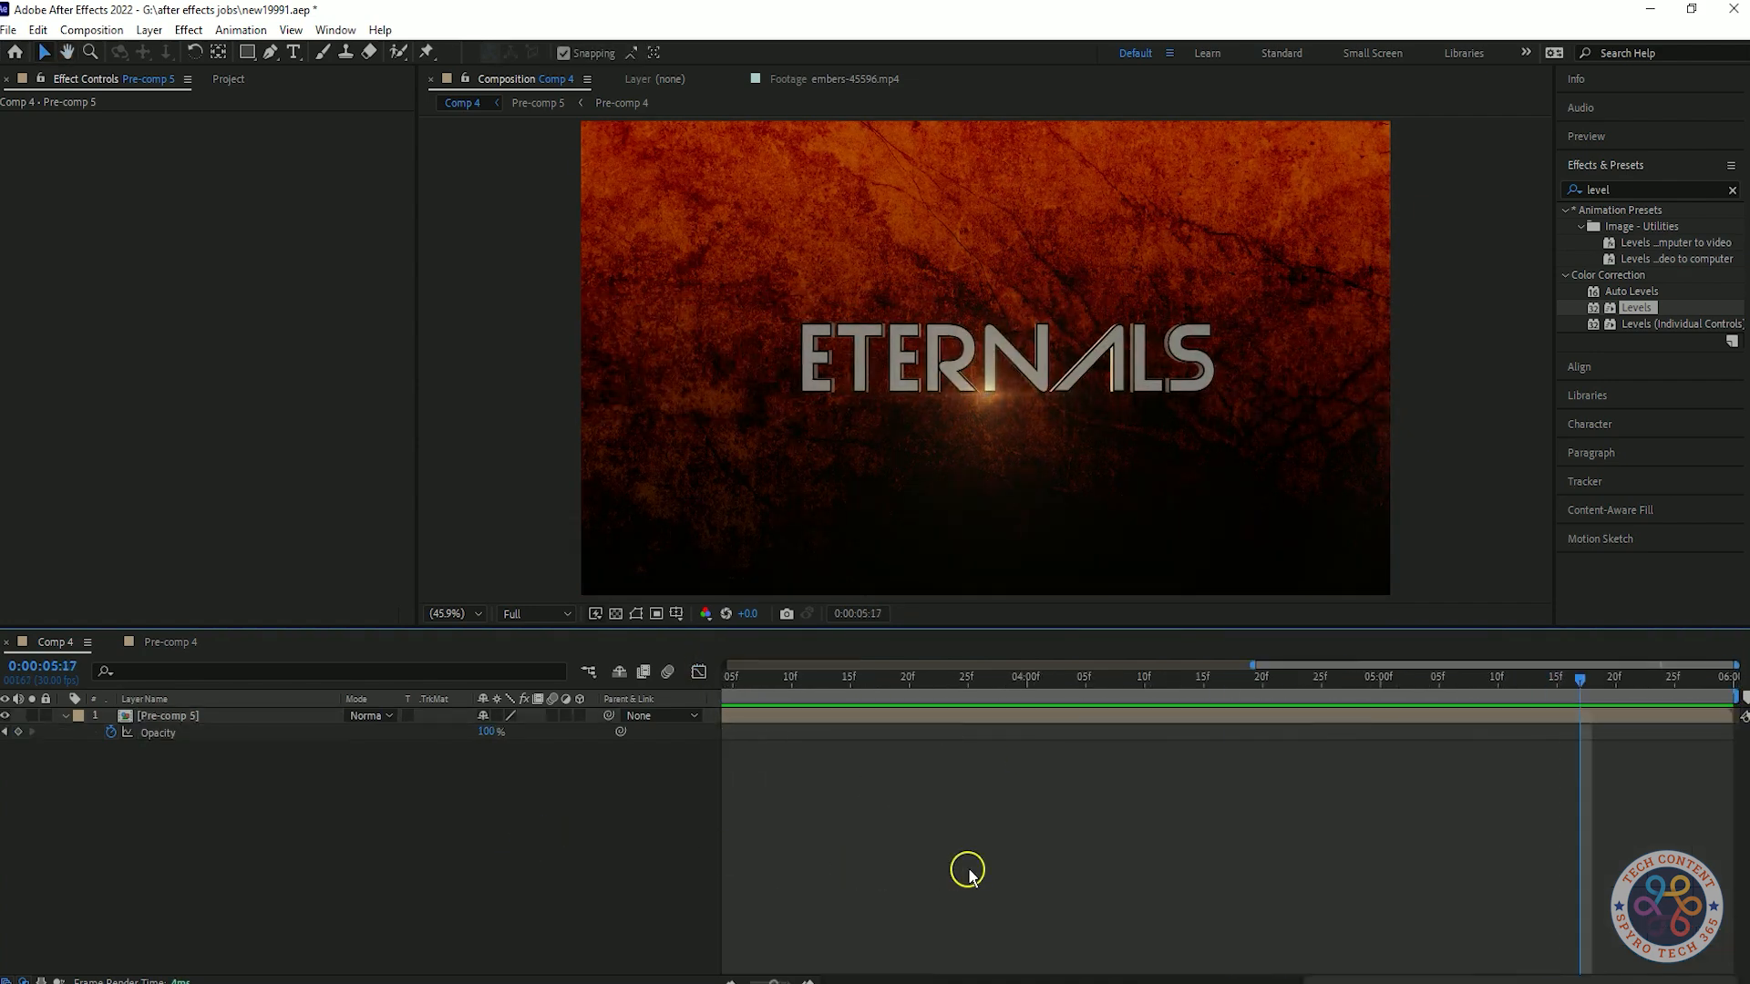
left_click(751, 678)
key("space")
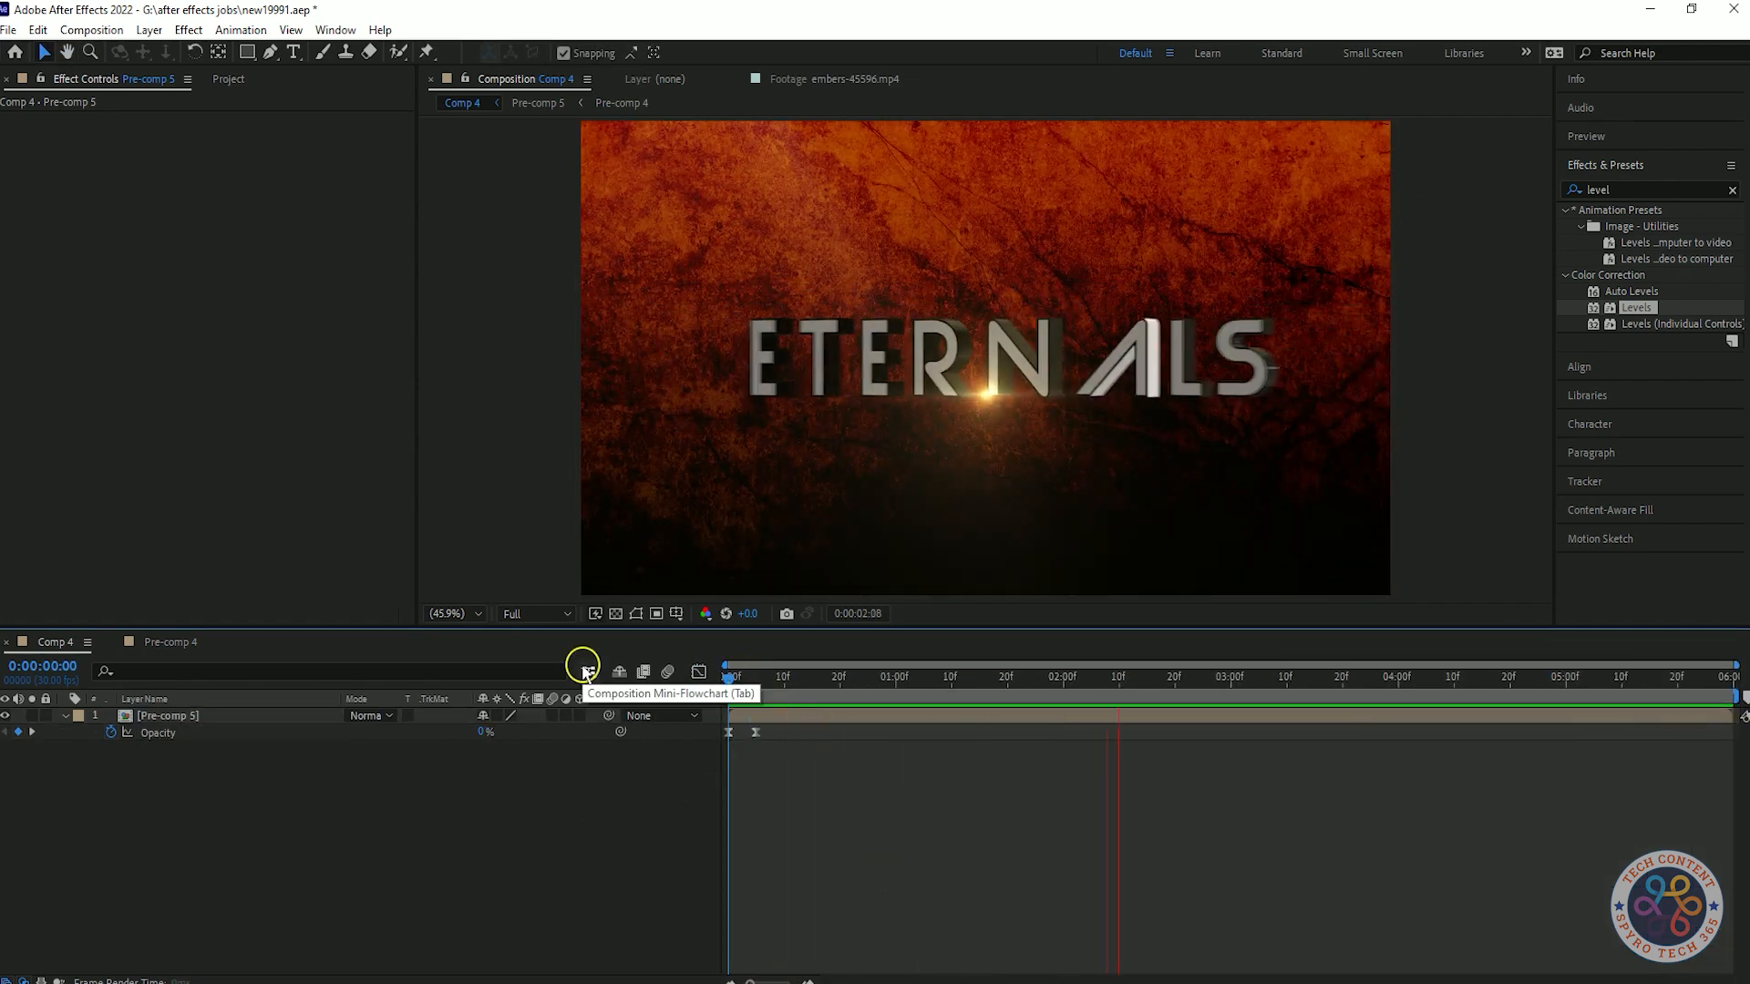